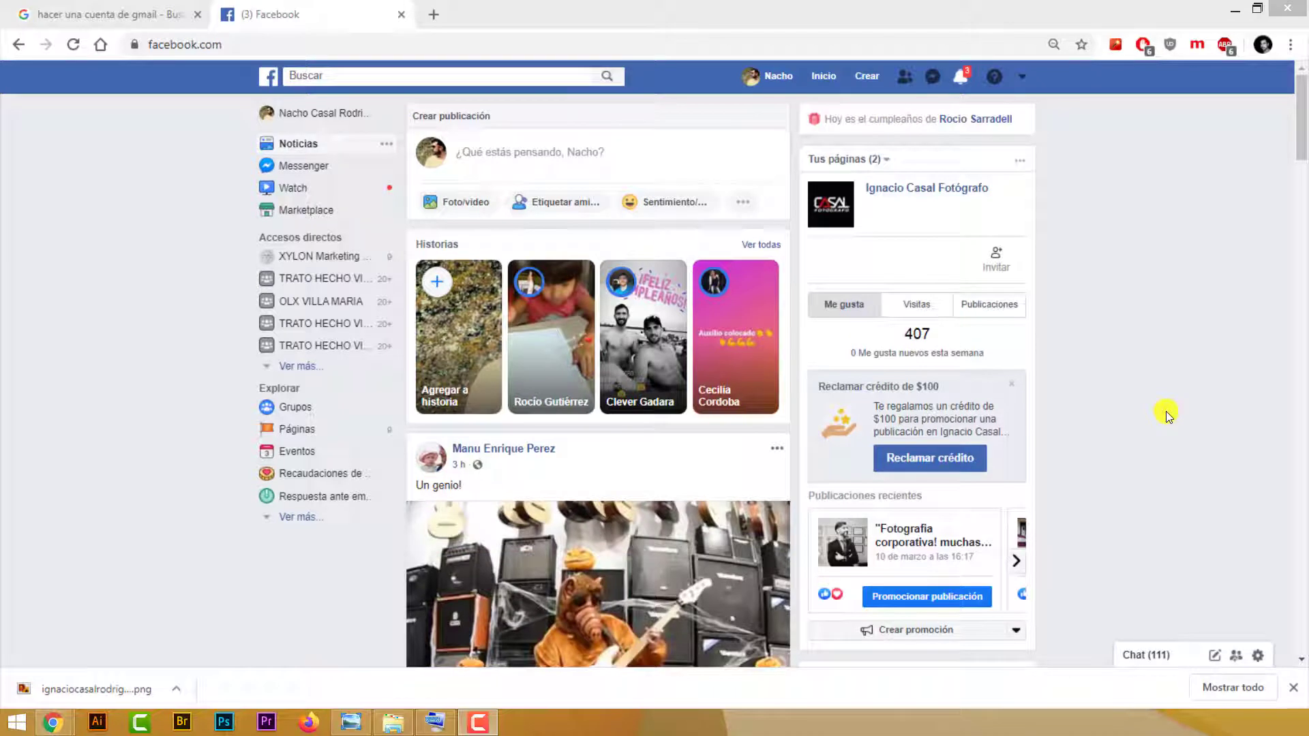
Step: From the account menu's full list of pages, open the Crear una página screen
{"action": "left_click", "coordinate": [117, 303]}
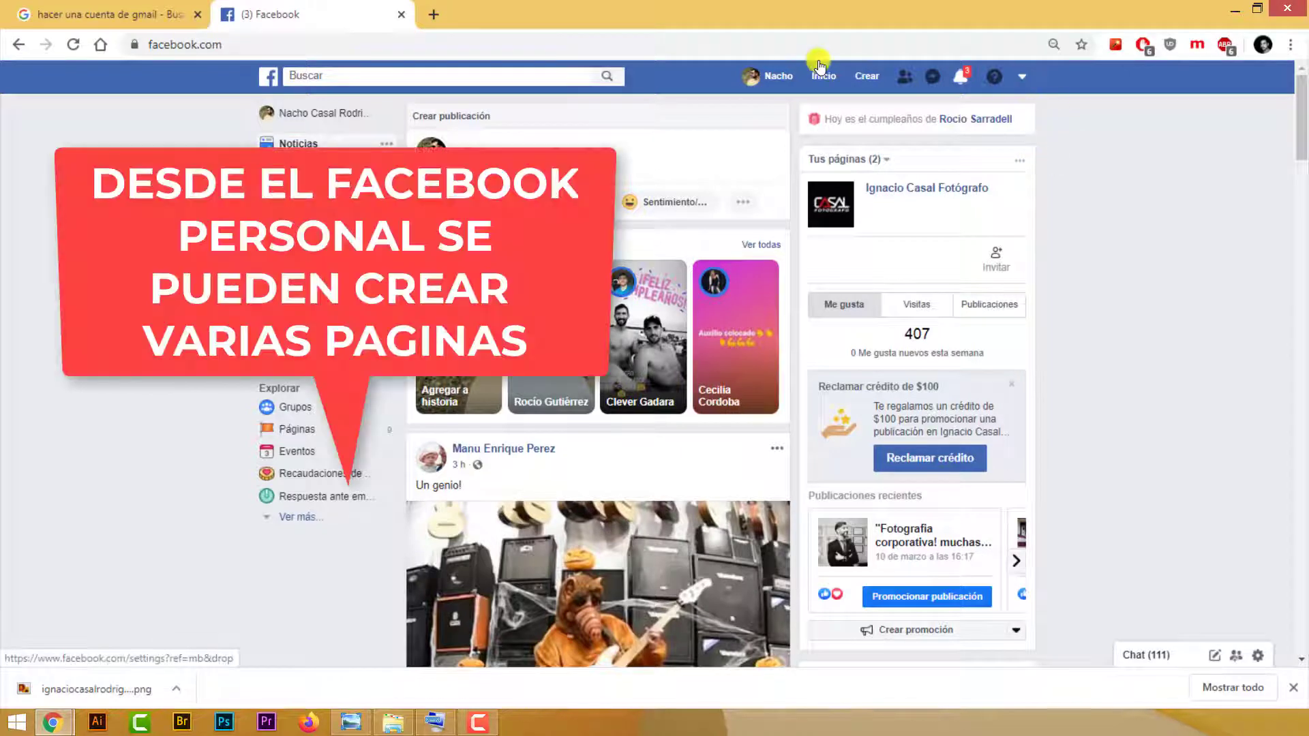
{"action": "left_click", "coordinate": [1022, 76]}
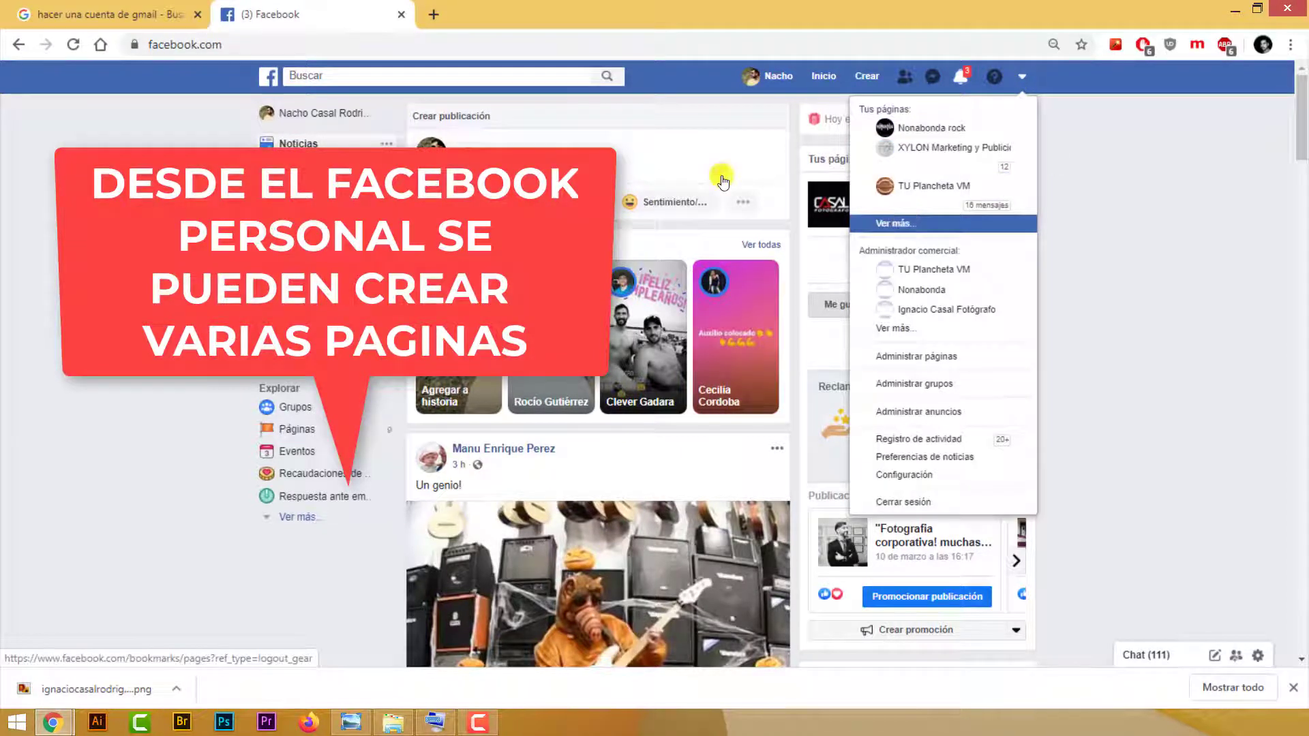
{"action": "left_click", "coordinate": [934, 219]}
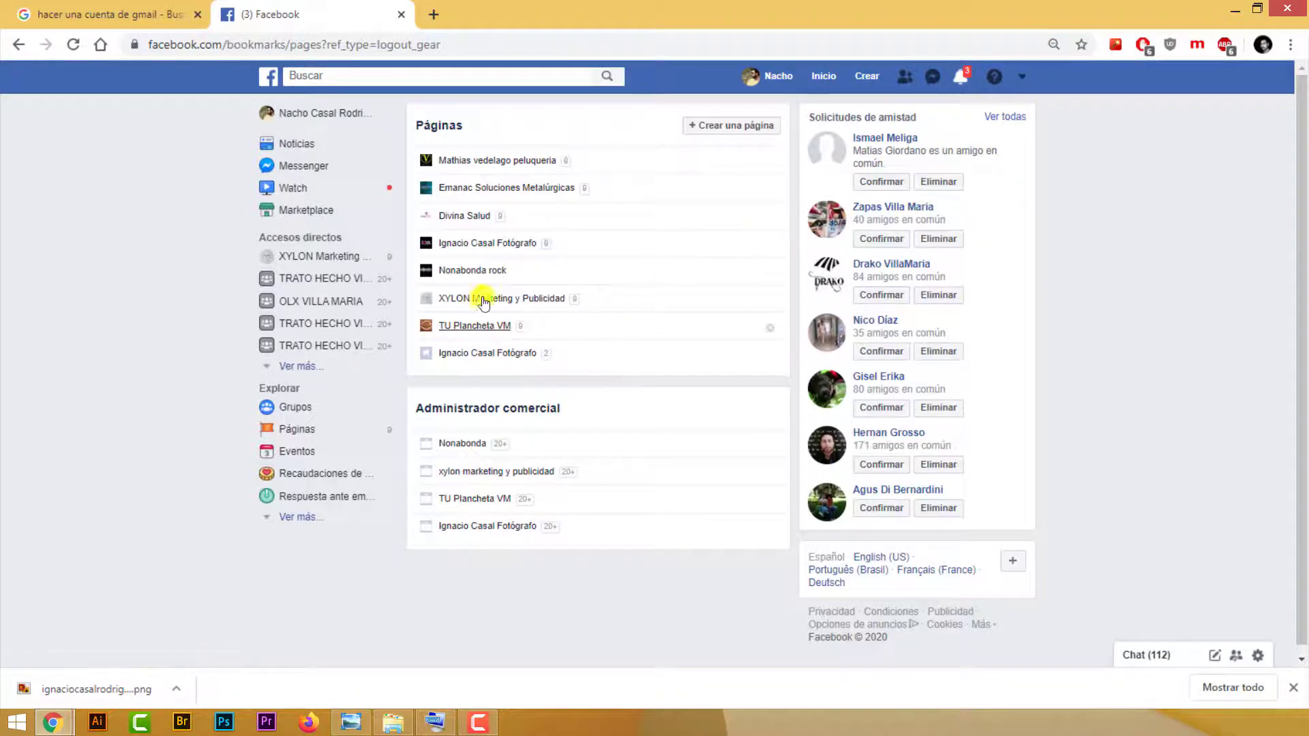
{"action": "left_click", "coordinate": [738, 136]}
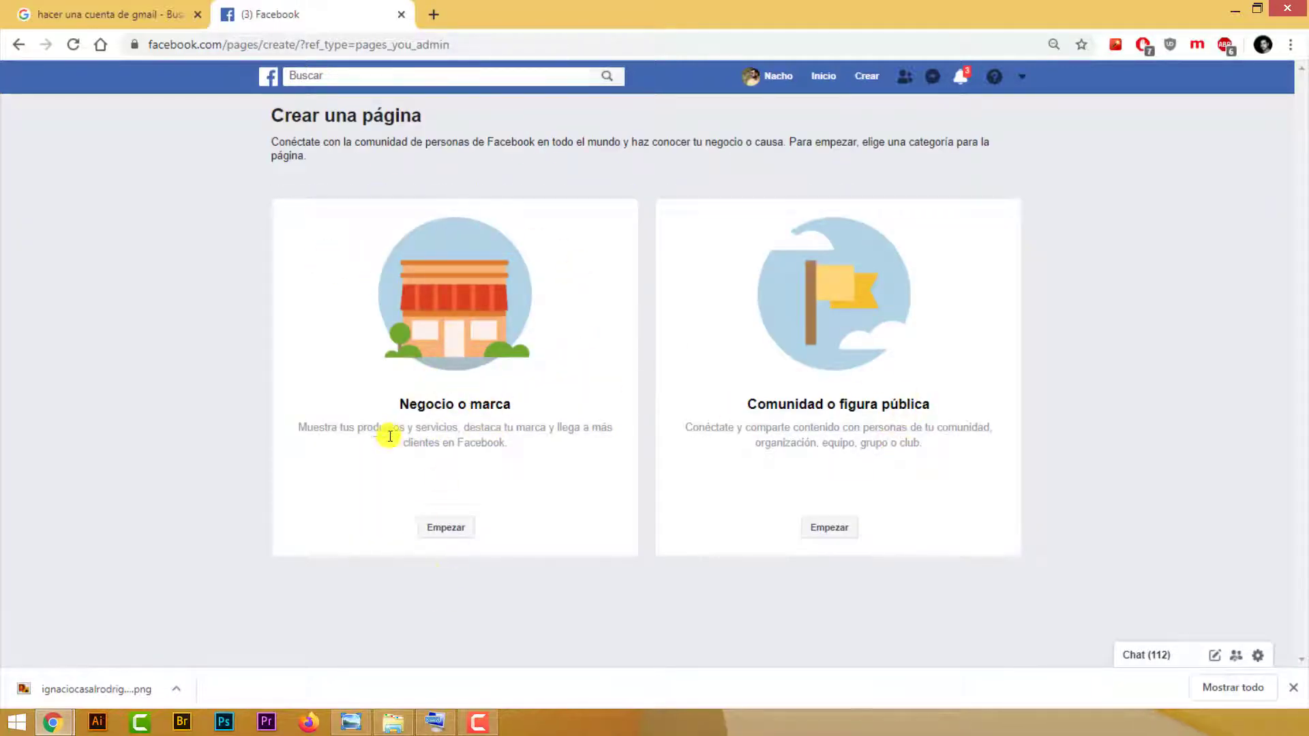
Step: Start a Negocio o marca page named BARBERIA EL TANO with category Servicio local and street address MAIPU 728
{"action": "left_click", "coordinate": [446, 528]}
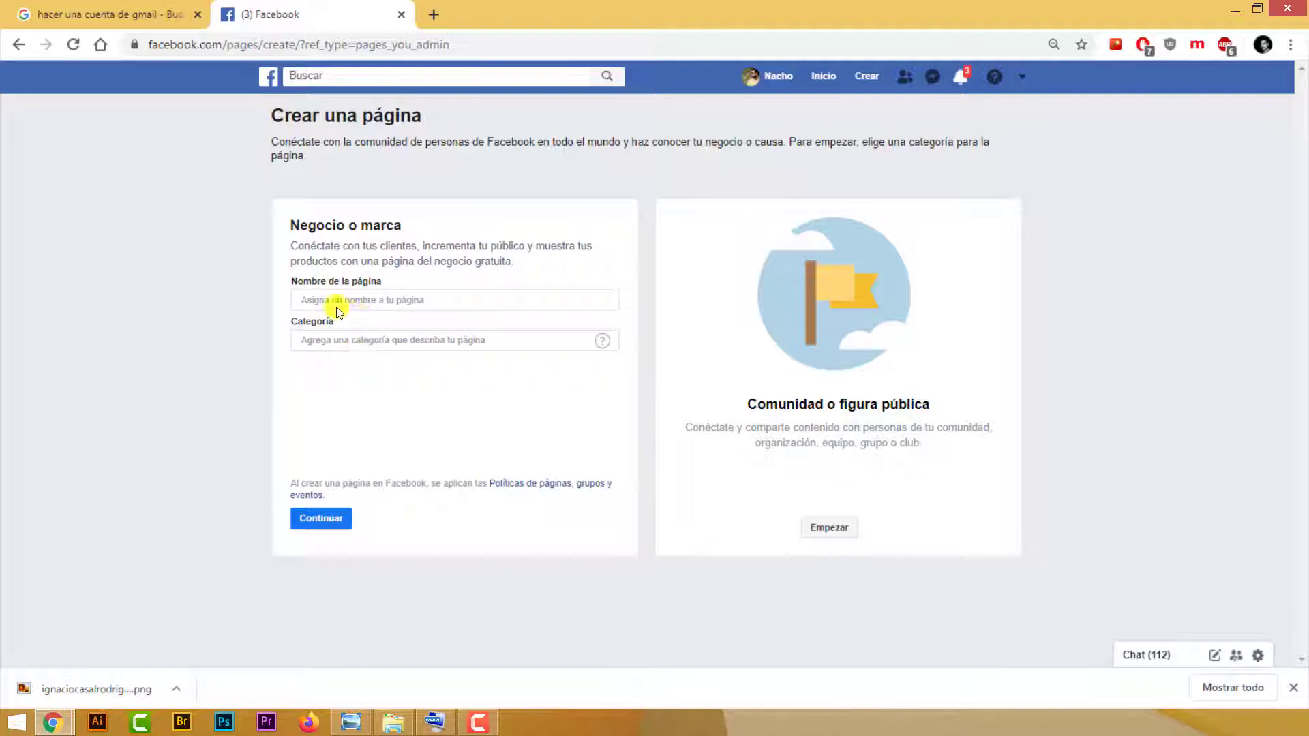
{"action": "left_click", "coordinate": [396, 301]}
{"action": "type", "text": "BARBERIA EL TANO"}
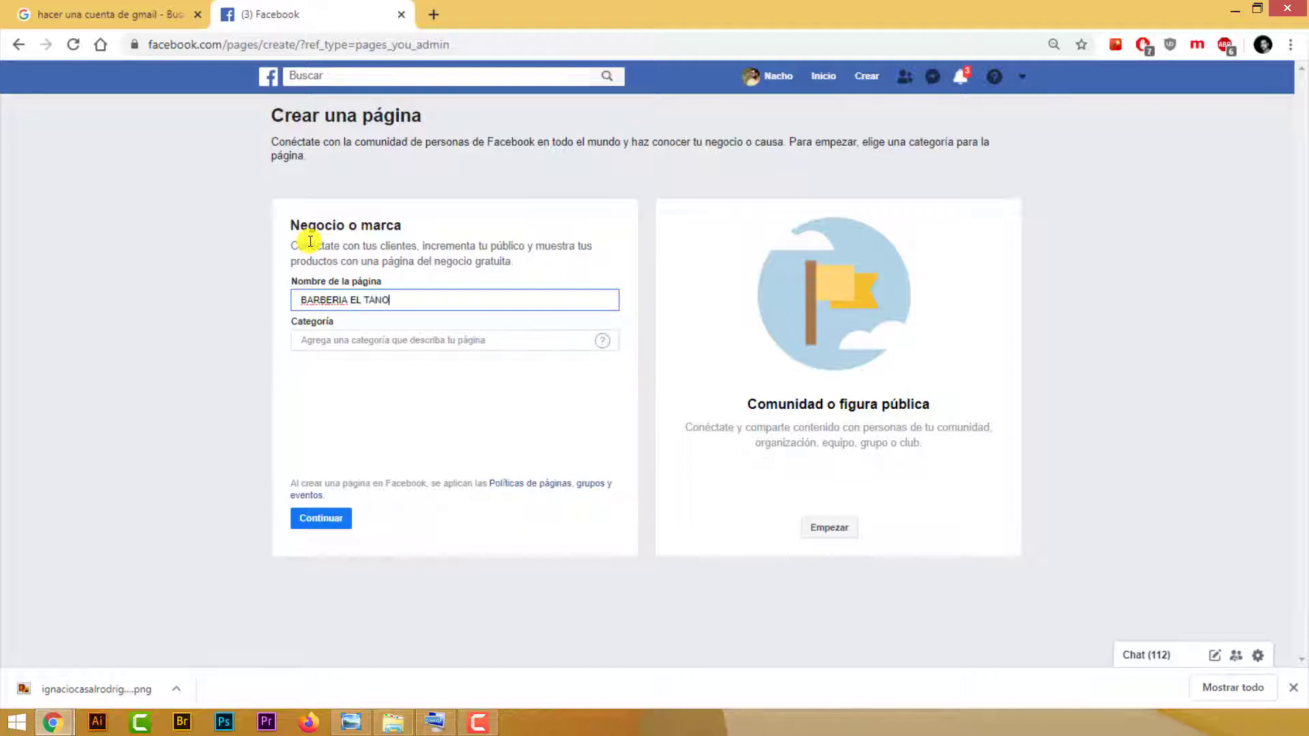
{"action": "left_click", "coordinate": [385, 340]}
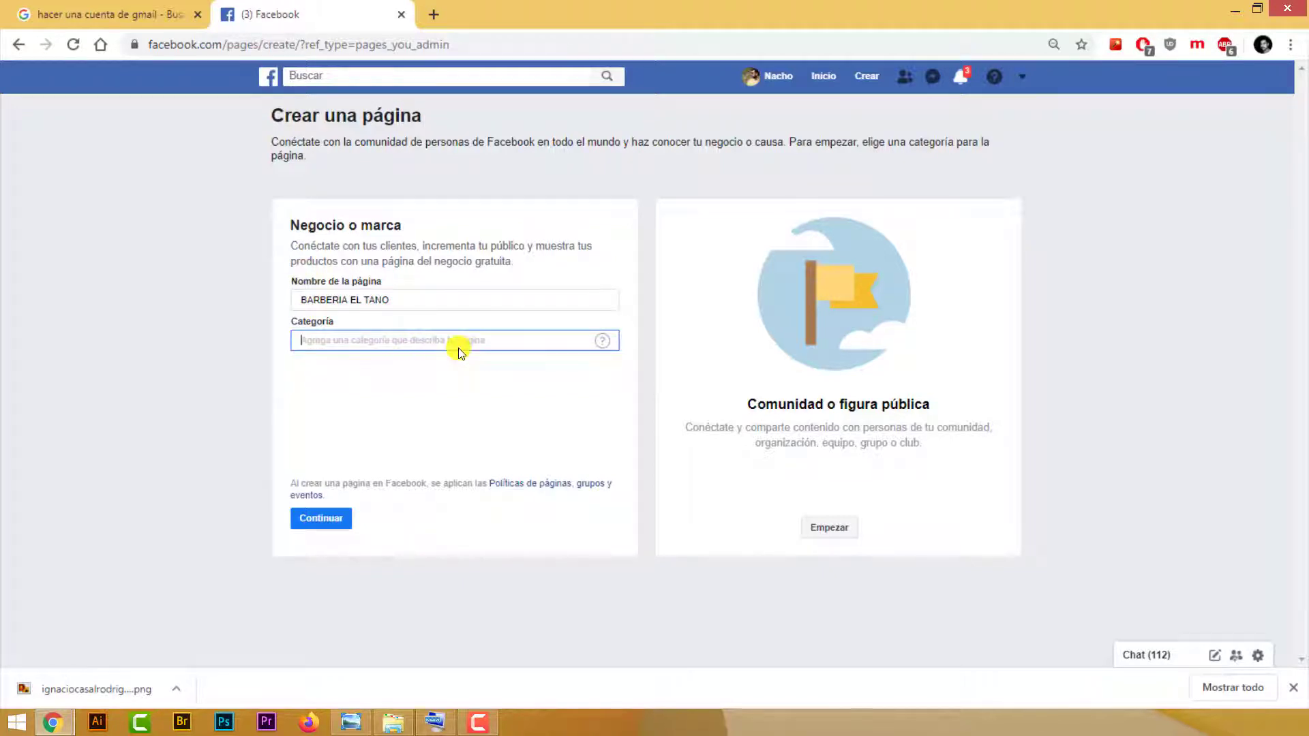
{"action": "type", "text": "PELUQEURIA"}
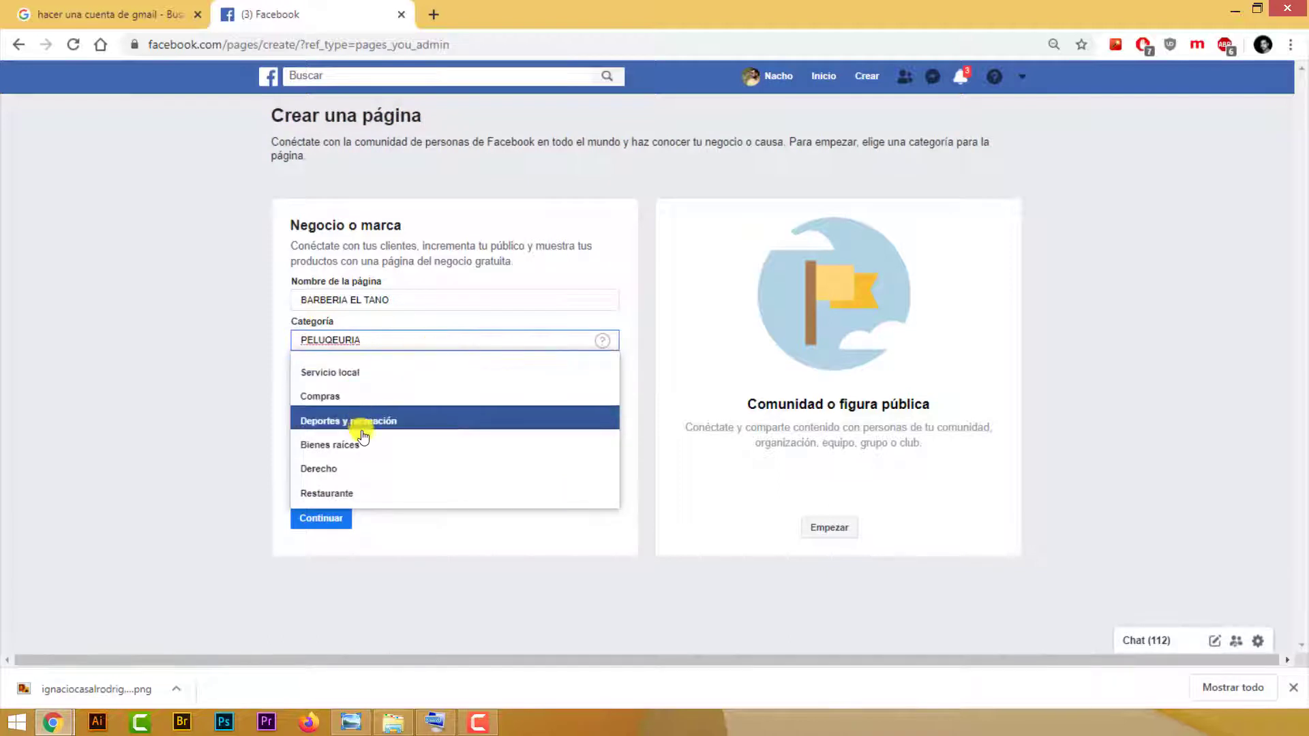
{"action": "key", "text": "Return"}
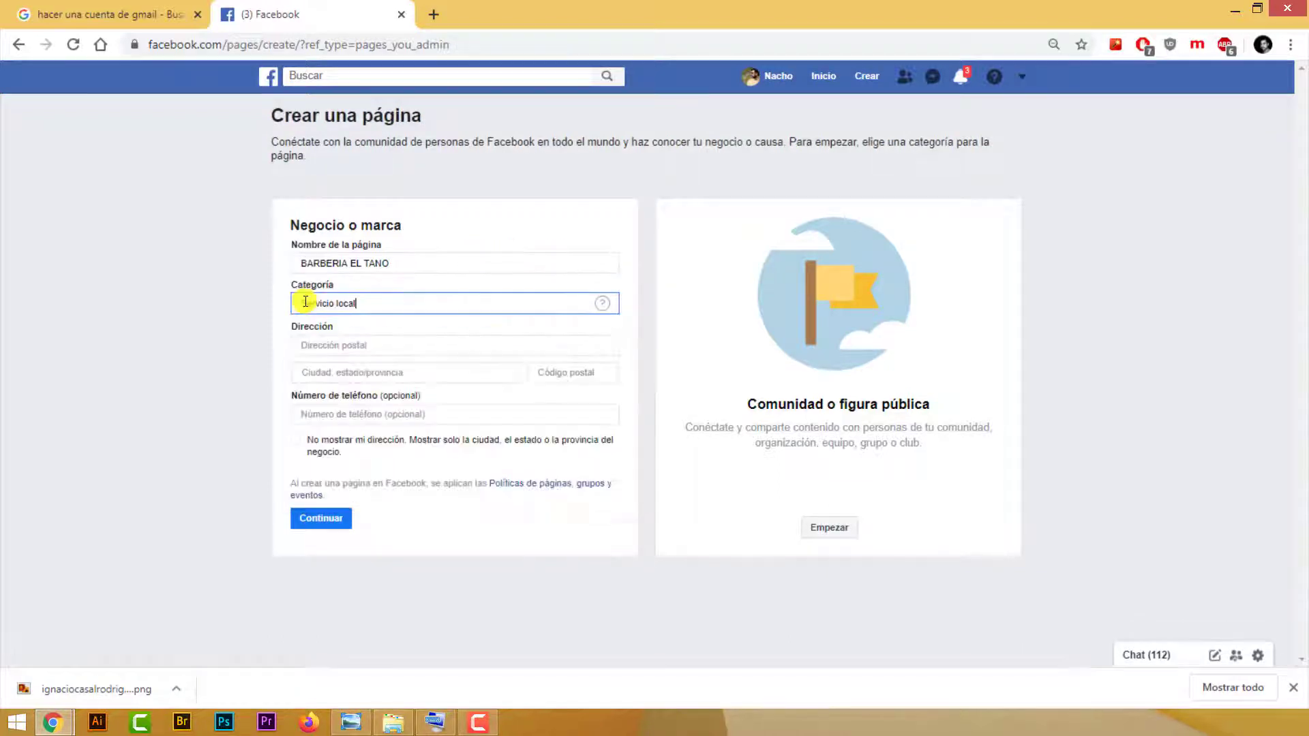
{"action": "key", "text": "Tab"}
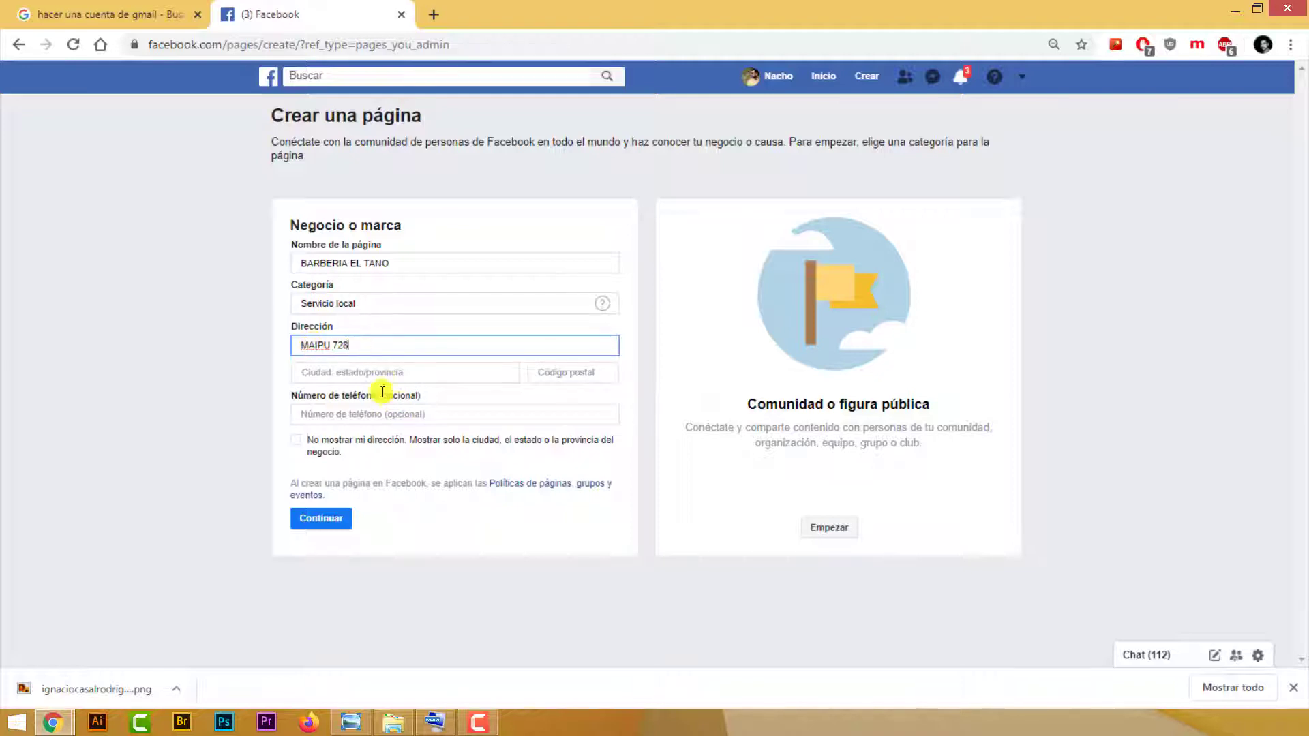
Step: Set city Ciudad de Córdoba and postal code 5900, leave phone empty, hide the street address, then submit
{"action": "left_click", "coordinate": [396, 370]}
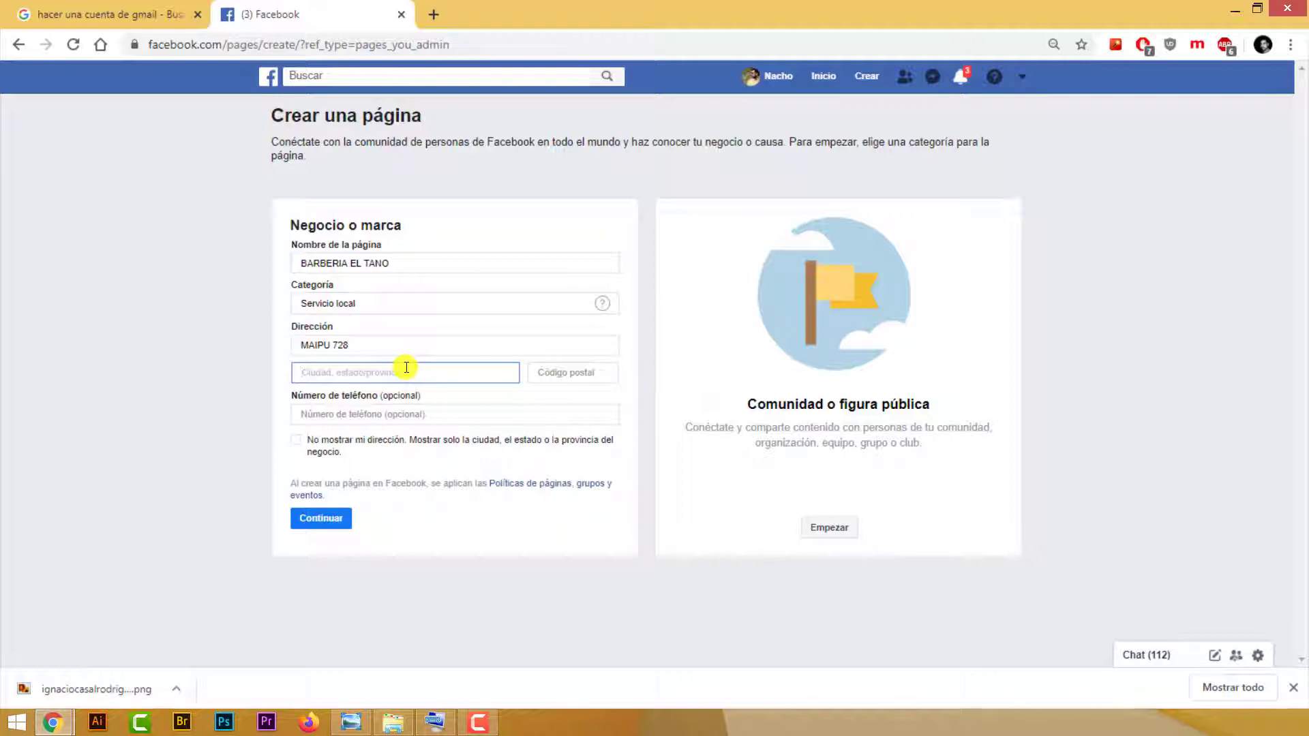
{"action": "type", "text": "CORDOBA"}
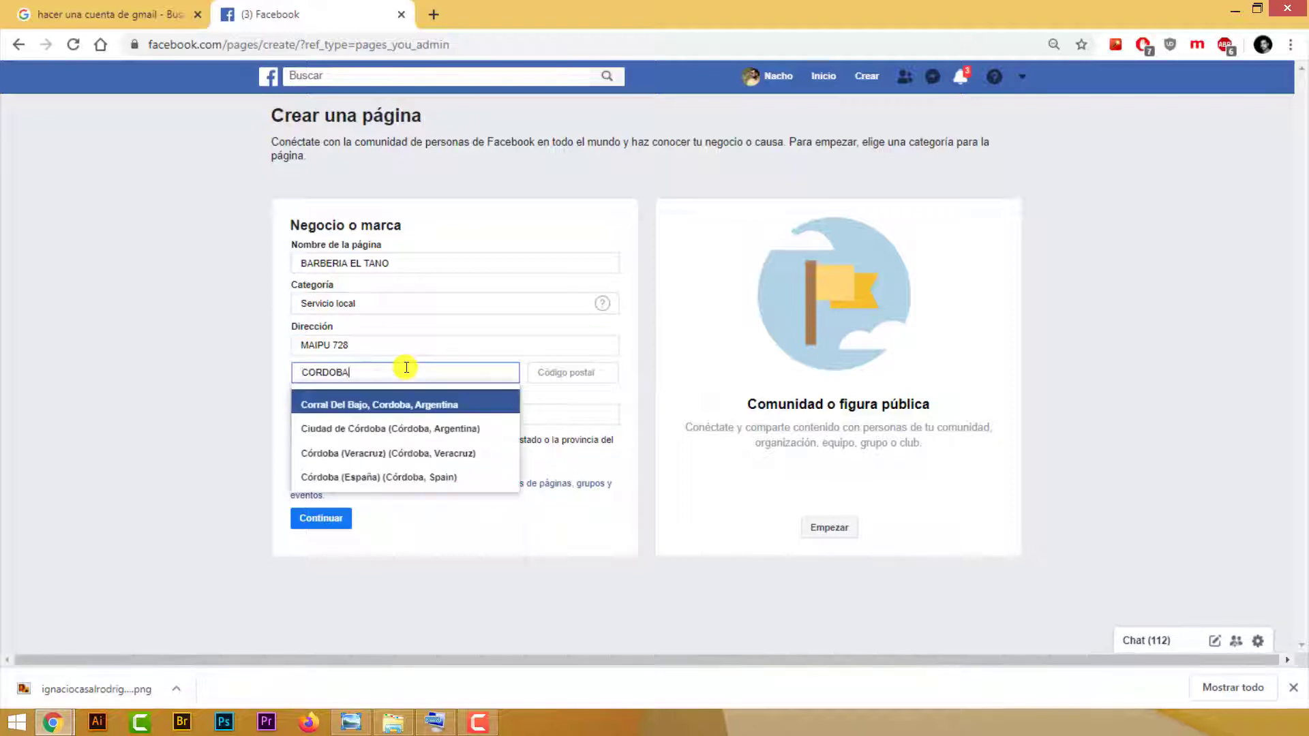
{"action": "left_click", "coordinate": [389, 428]}
{"action": "left_click", "coordinate": [604, 370]}
{"action": "type", "text": "5900"}
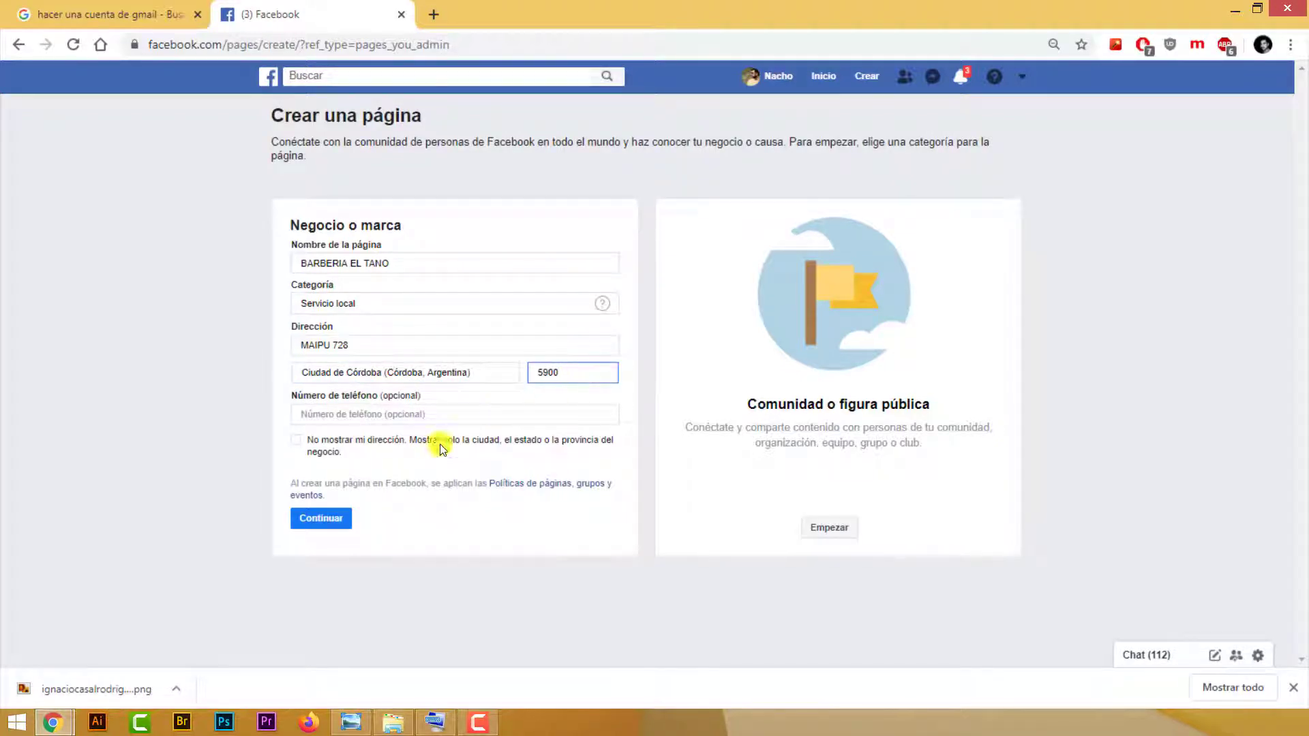
{"action": "key", "text": "Tab"}
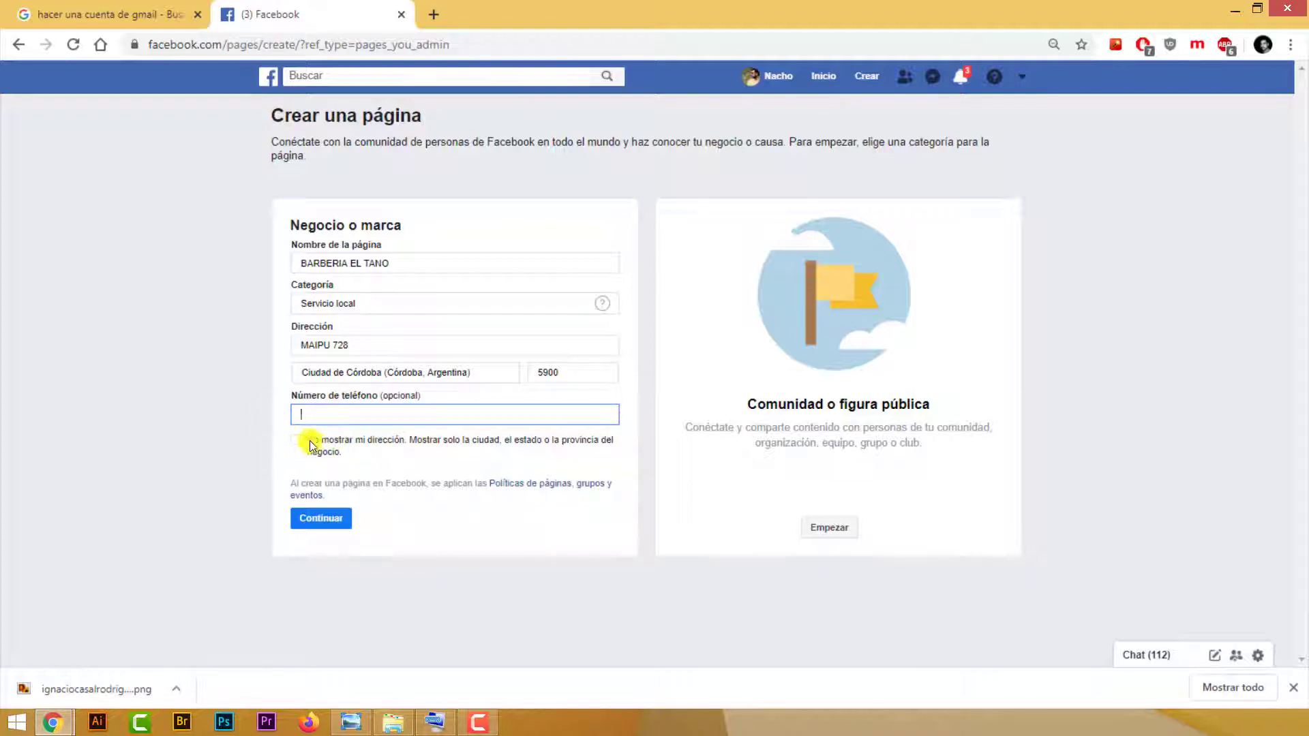
{"action": "left_click", "coordinate": [239, 353]}
{"action": "left_click", "coordinate": [295, 440]}
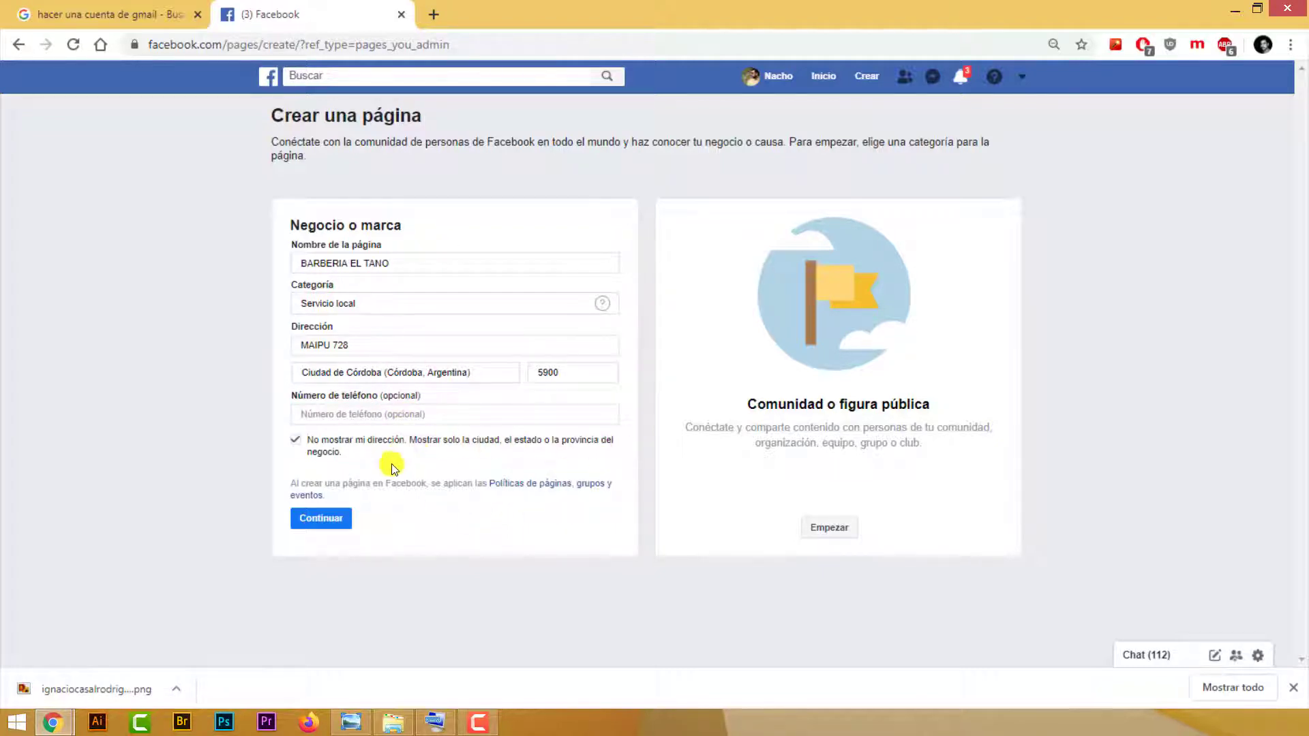
{"action": "left_click", "coordinate": [336, 519]}
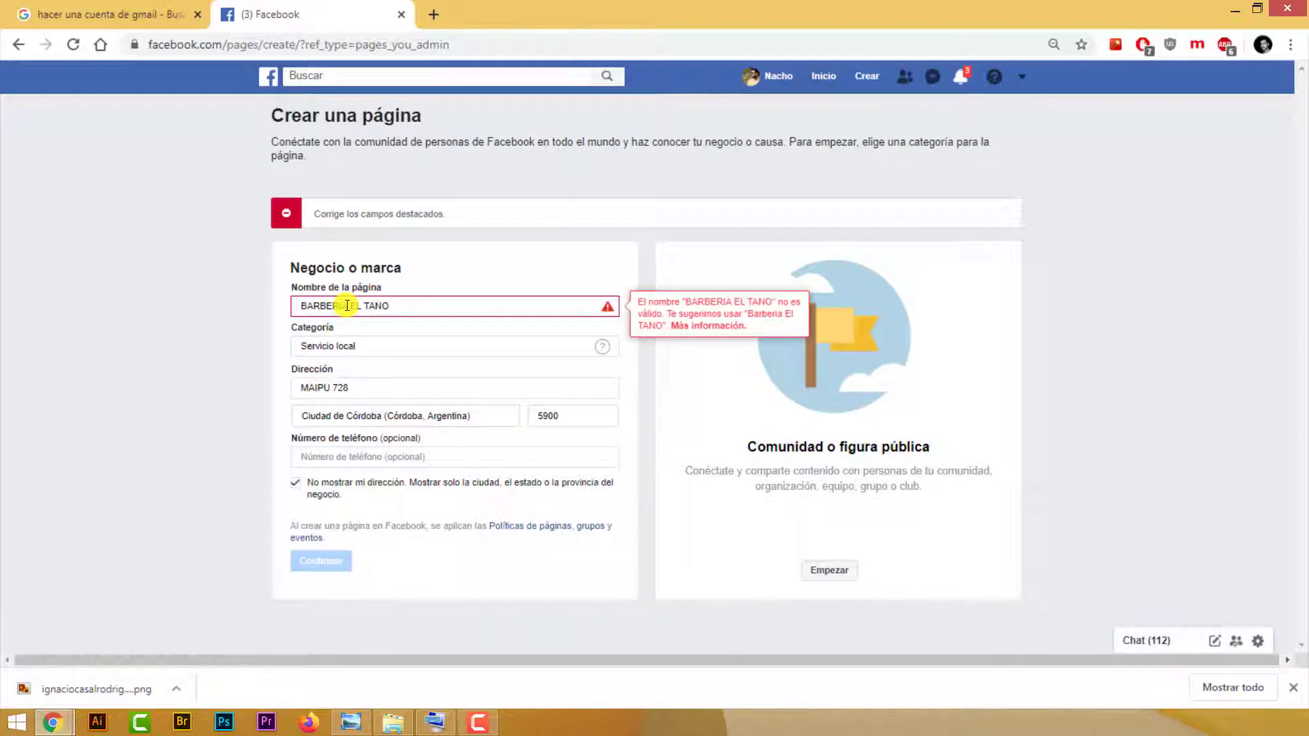
Step: Correct the page name to 'Barberia El TANO' and resubmit to create the page
{"action": "left_click_drag", "start_coordinate": [348, 307], "coordinate": [305, 306]}
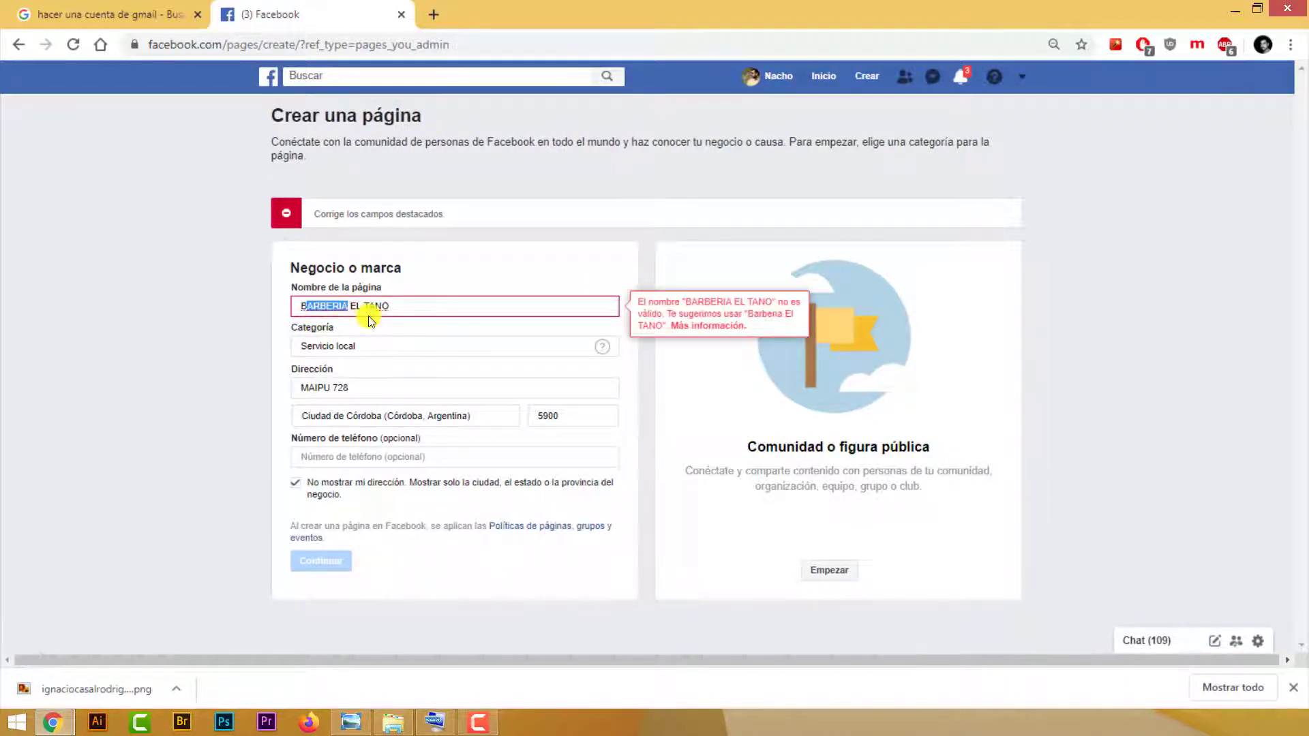
{"action": "type", "text": "arberia"}
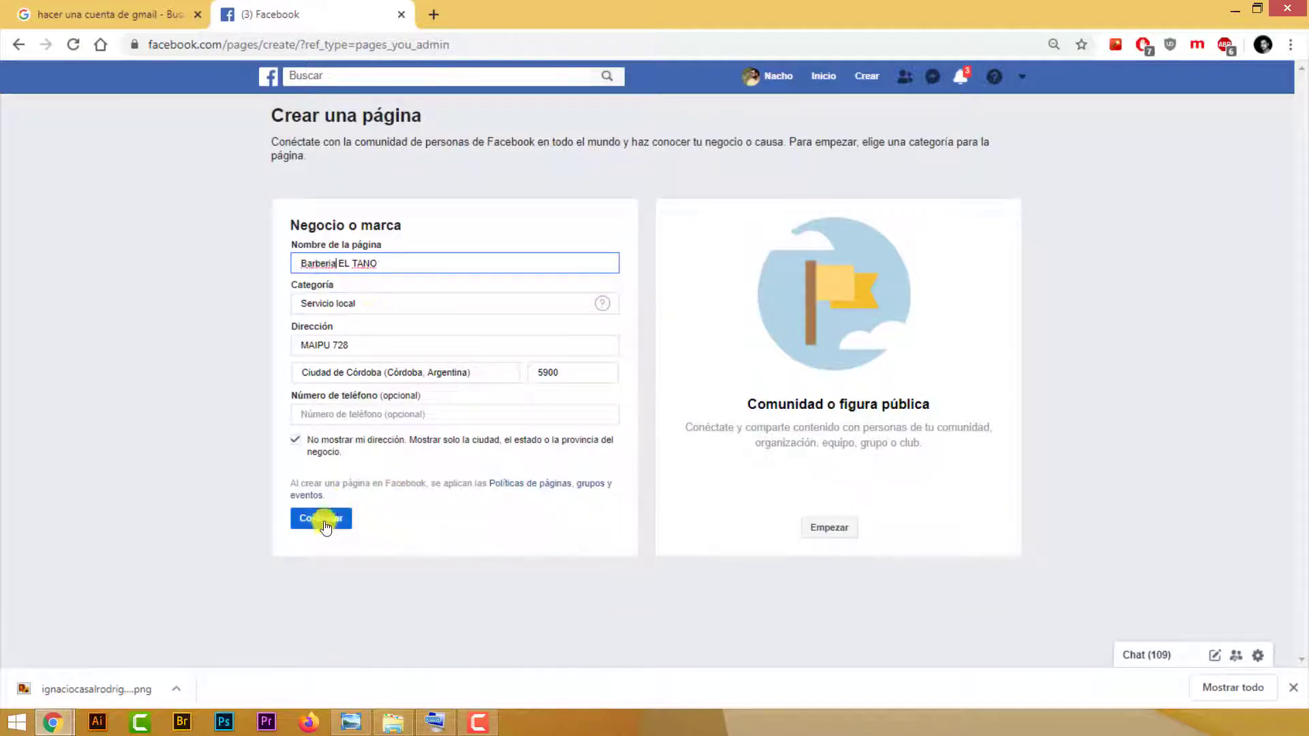
{"action": "left_click", "coordinate": [320, 519]}
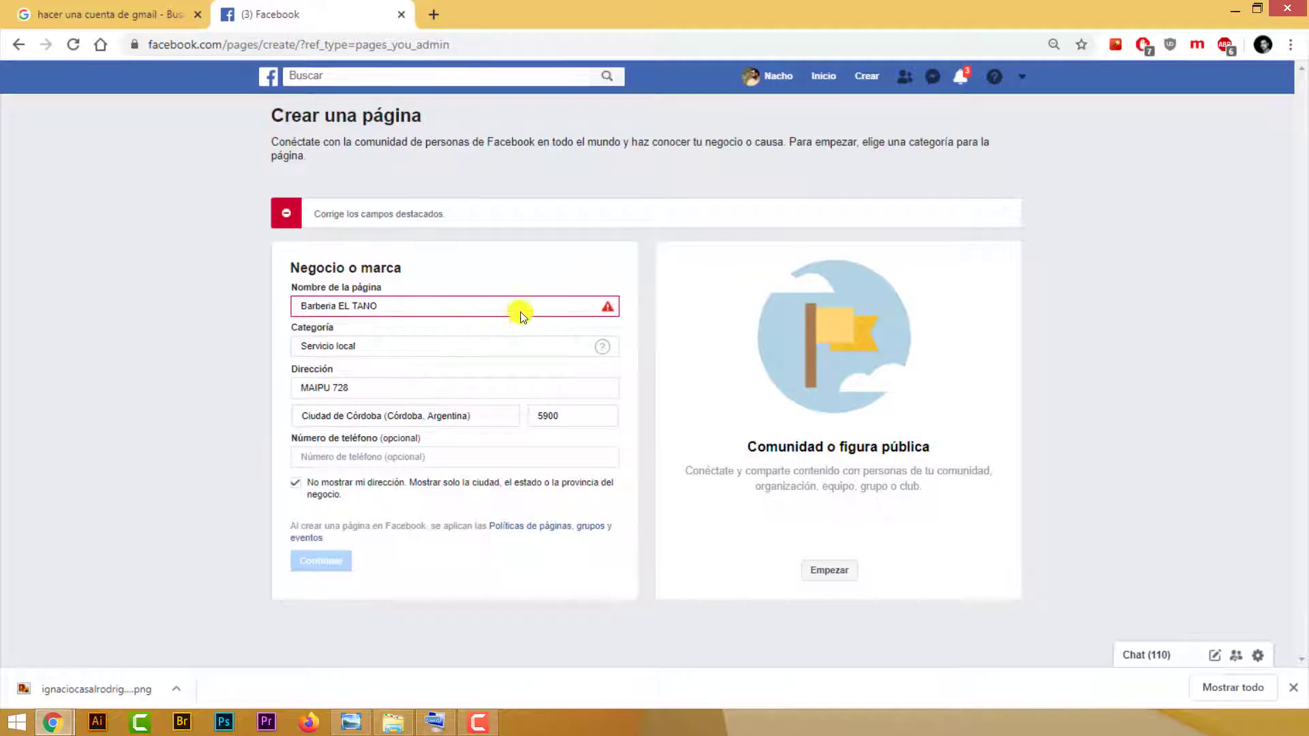
{"action": "mouse_move", "coordinate": [606, 307]}
{"action": "left_click", "coordinate": [352, 306]}
{"action": "type", "text": "l"}
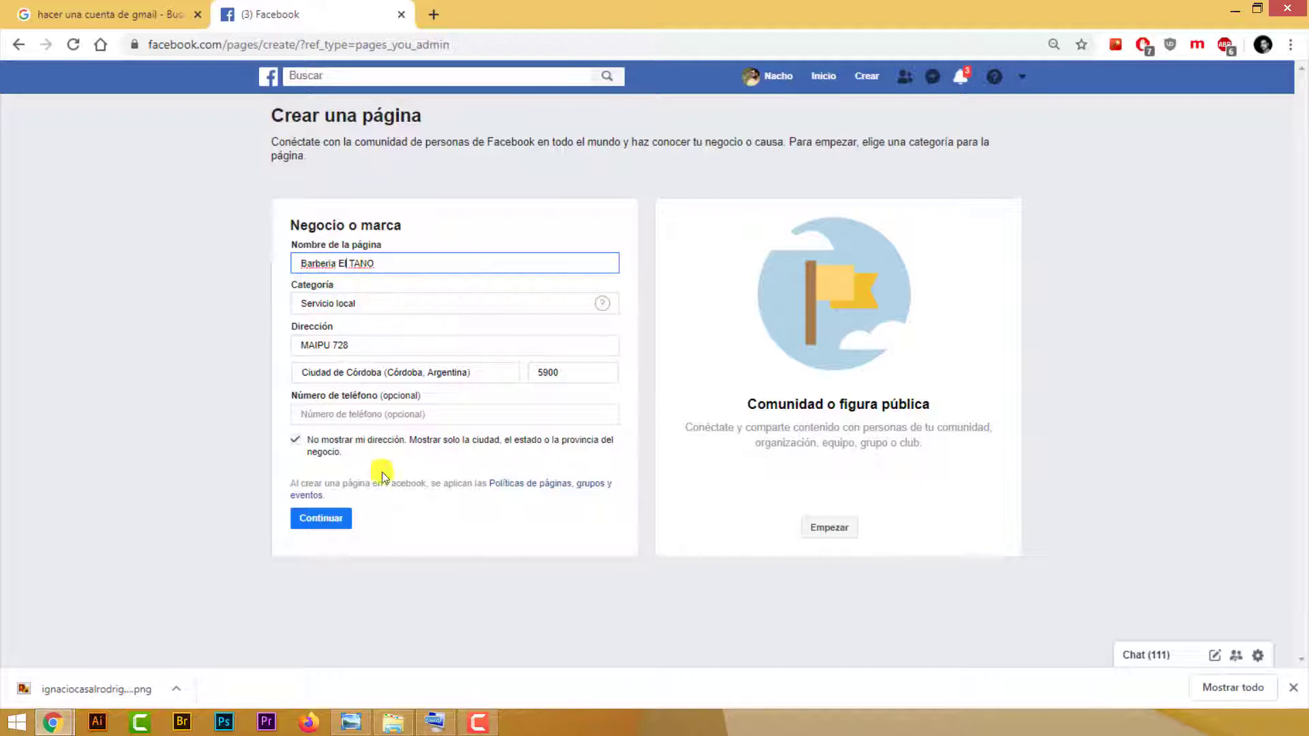
{"action": "left_click", "coordinate": [324, 519]}
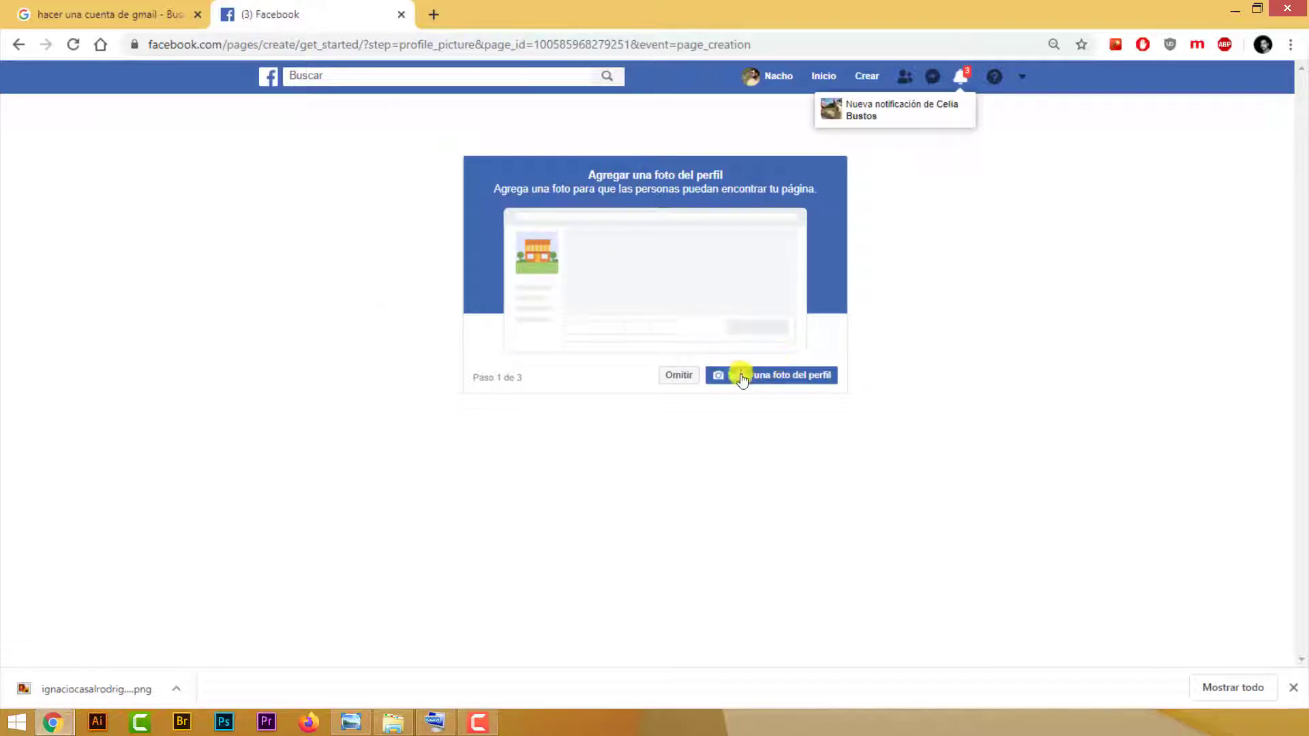
Step: Upload LOGO EL TANO from Escritorio > CASAL FOTOGRAFO > TUTORIALES > EPISODIO 11 as the profile photo
{"action": "left_click", "coordinate": [742, 377]}
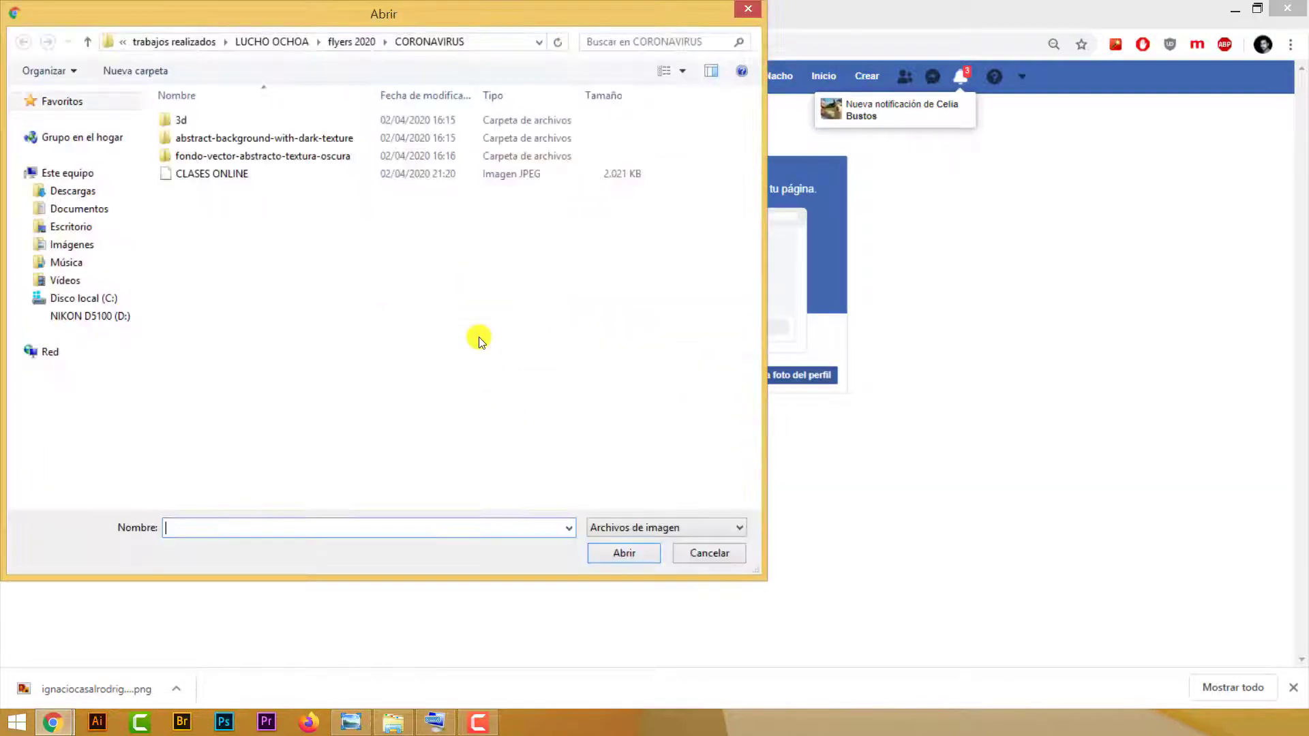
{"action": "left_click", "coordinate": [75, 233]}
{"action": "double_click", "coordinate": [312, 165]}
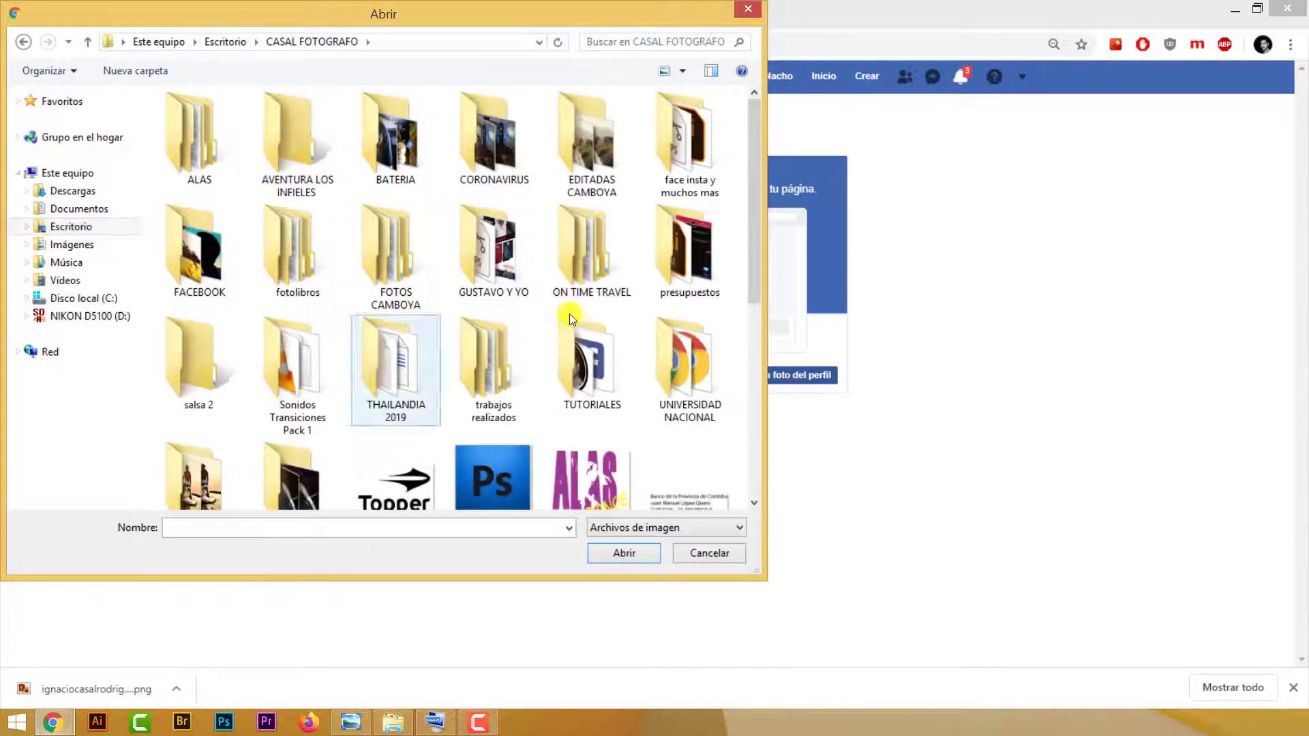
{"action": "double_click", "coordinate": [489, 368]}
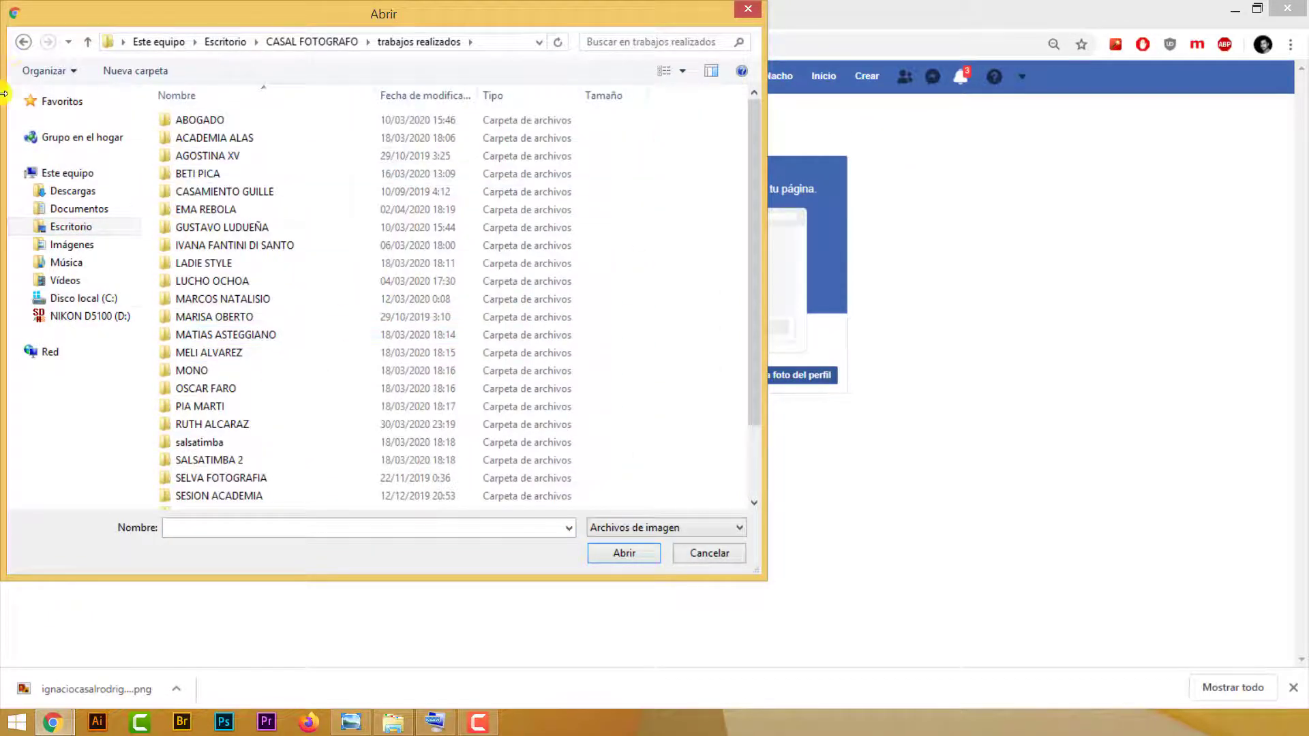
{"action": "left_click", "coordinate": [23, 42]}
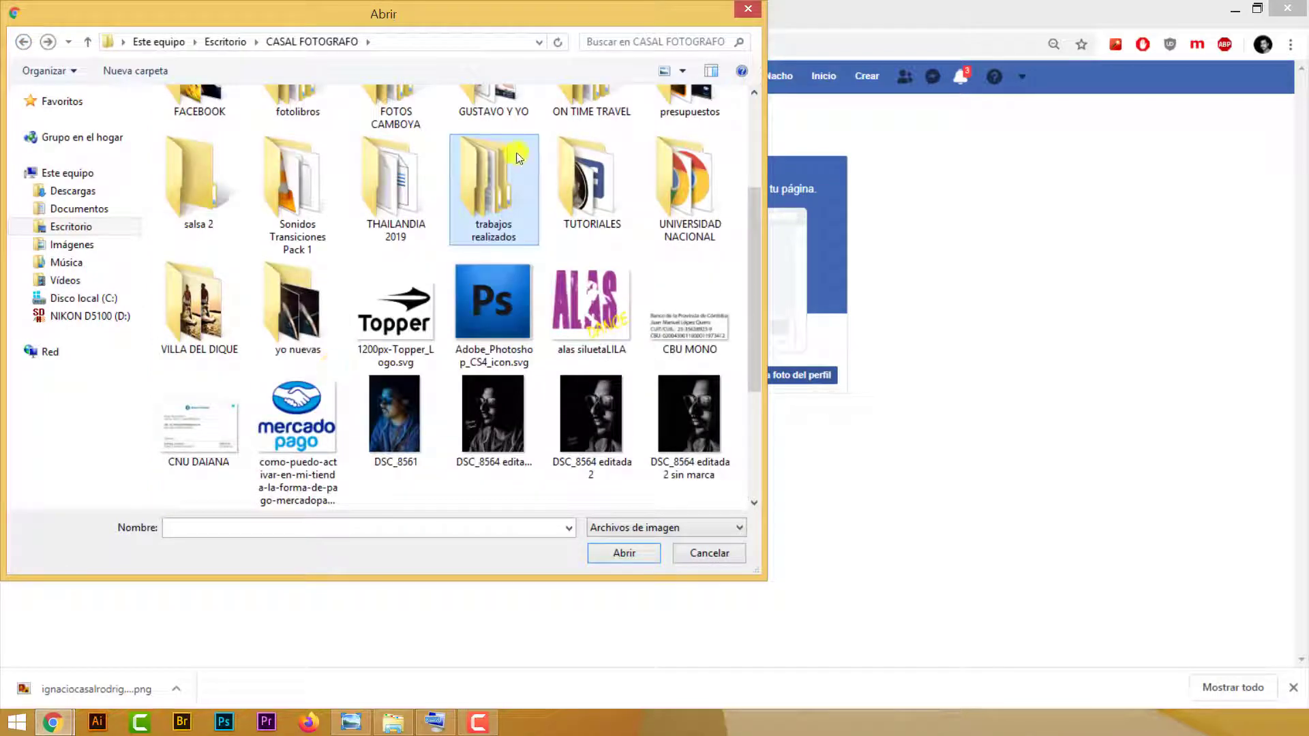
{"action": "double_click", "coordinate": [591, 182]}
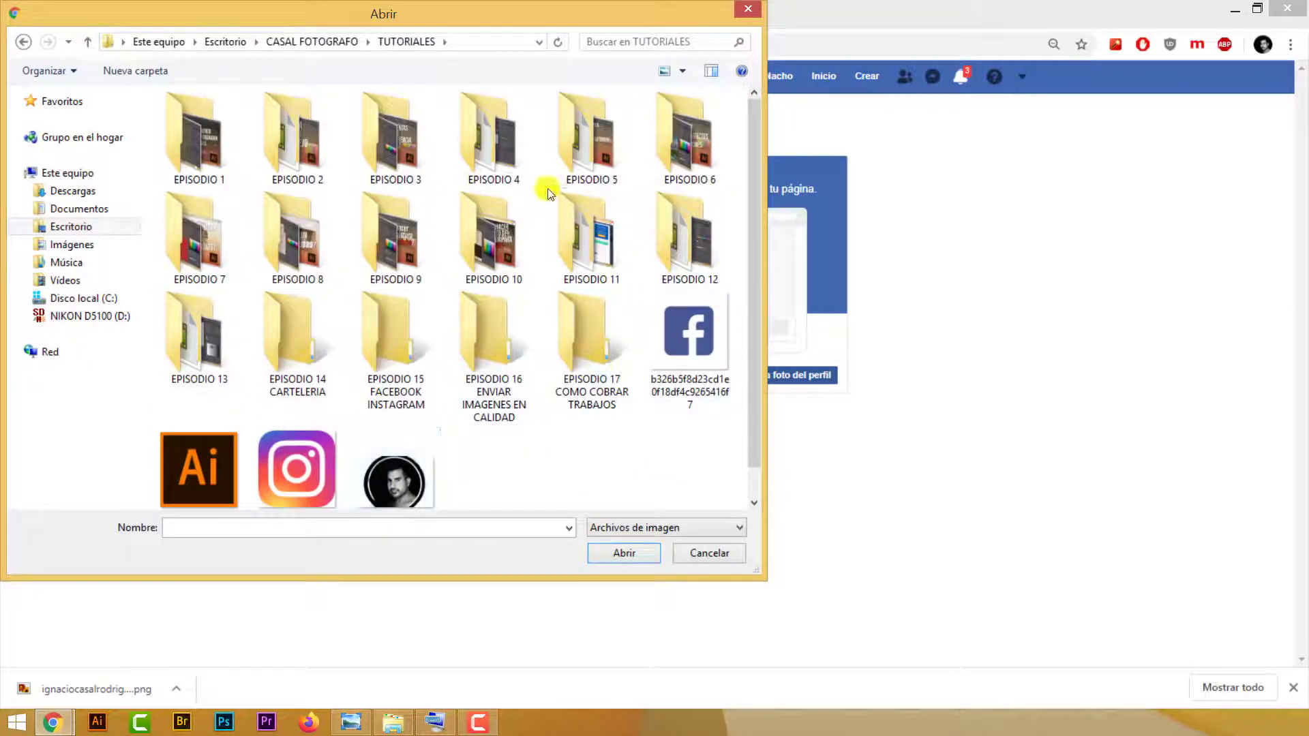
{"action": "double_click", "coordinate": [602, 251]}
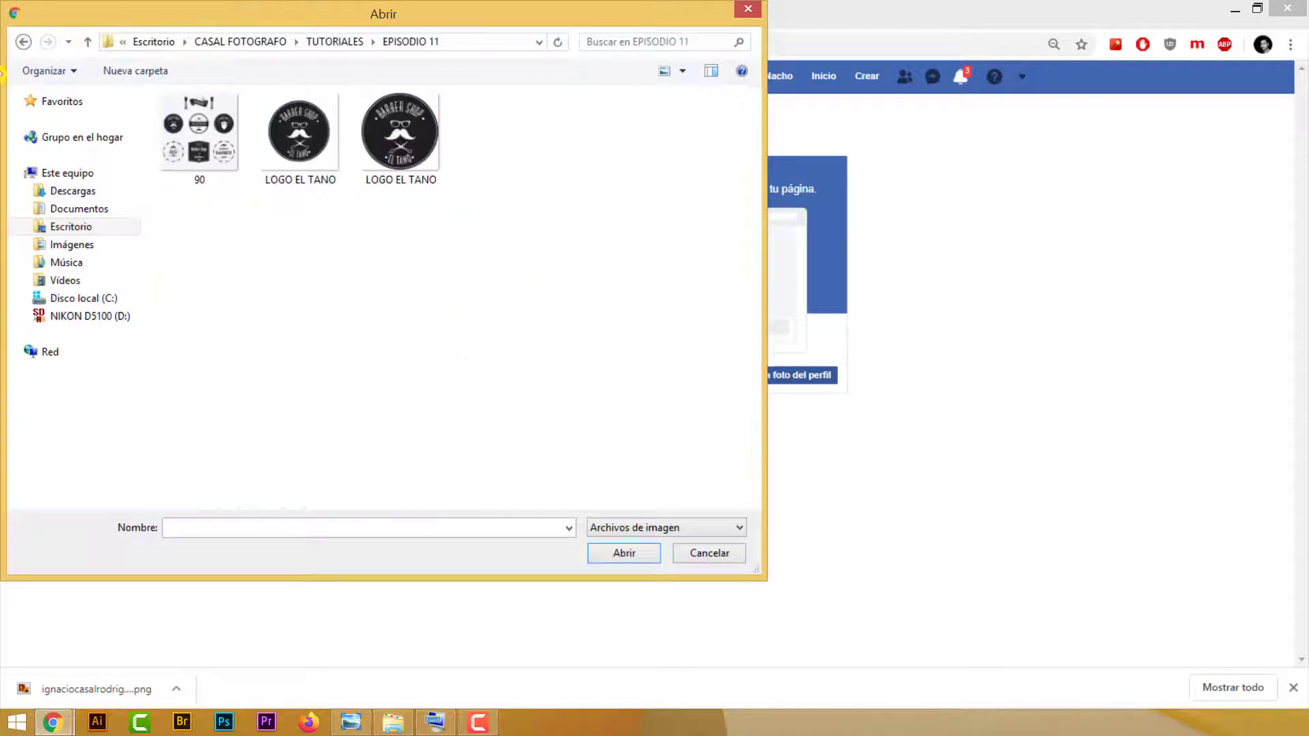
{"action": "left_click", "coordinate": [304, 159]}
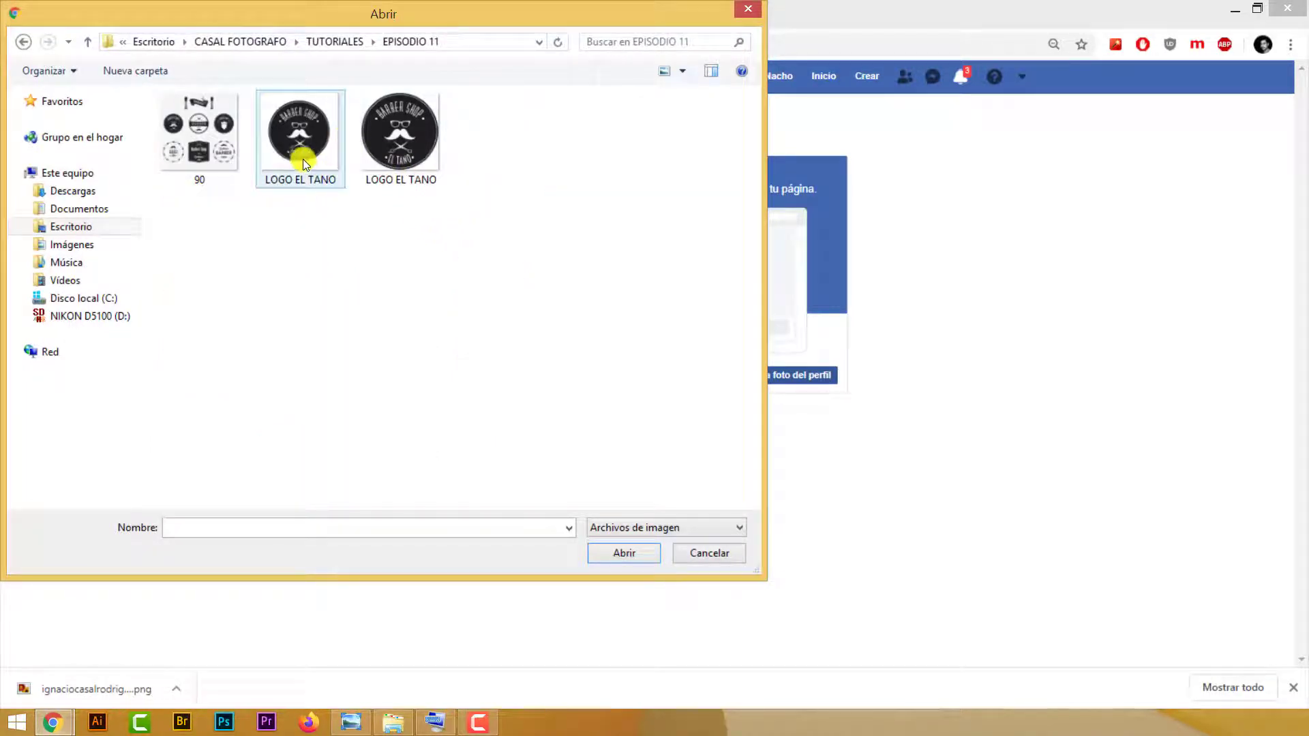
{"action": "left_click", "coordinate": [615, 555]}
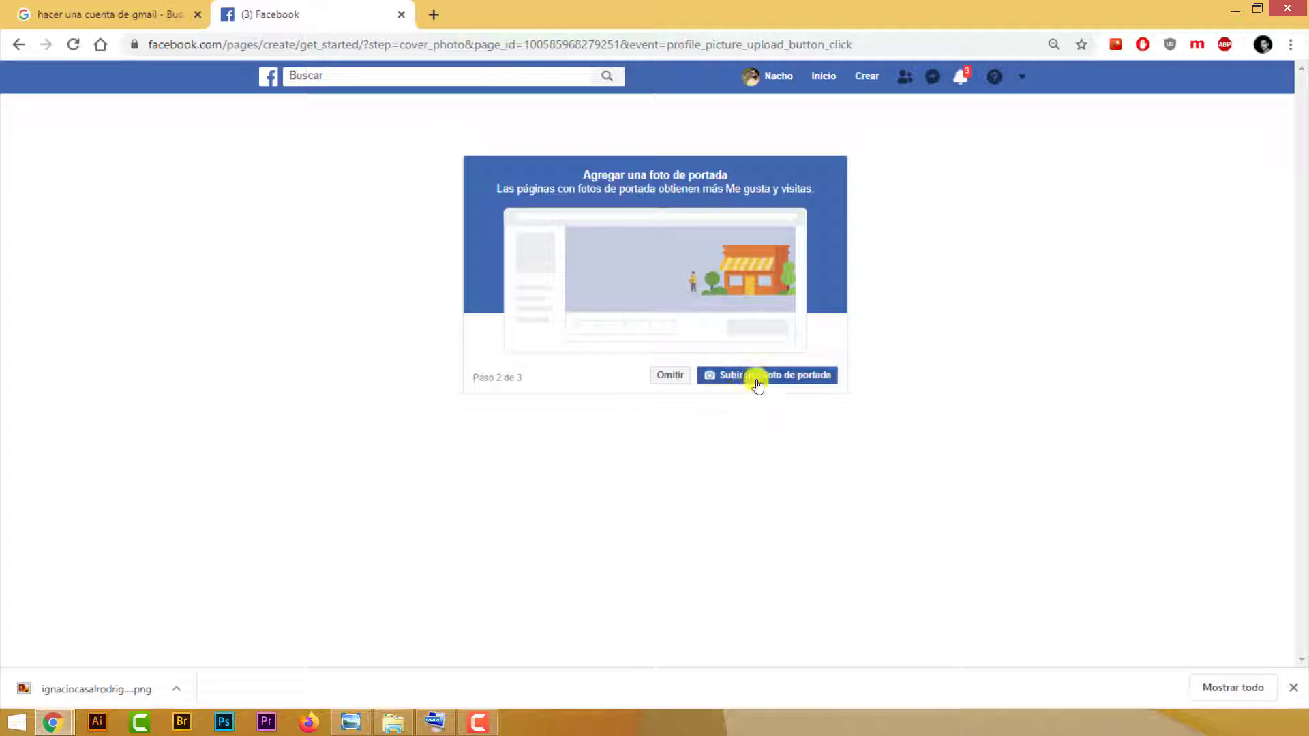
Step: Skip the cover photo and decline online booking for now
{"action": "left_click", "coordinate": [671, 379]}
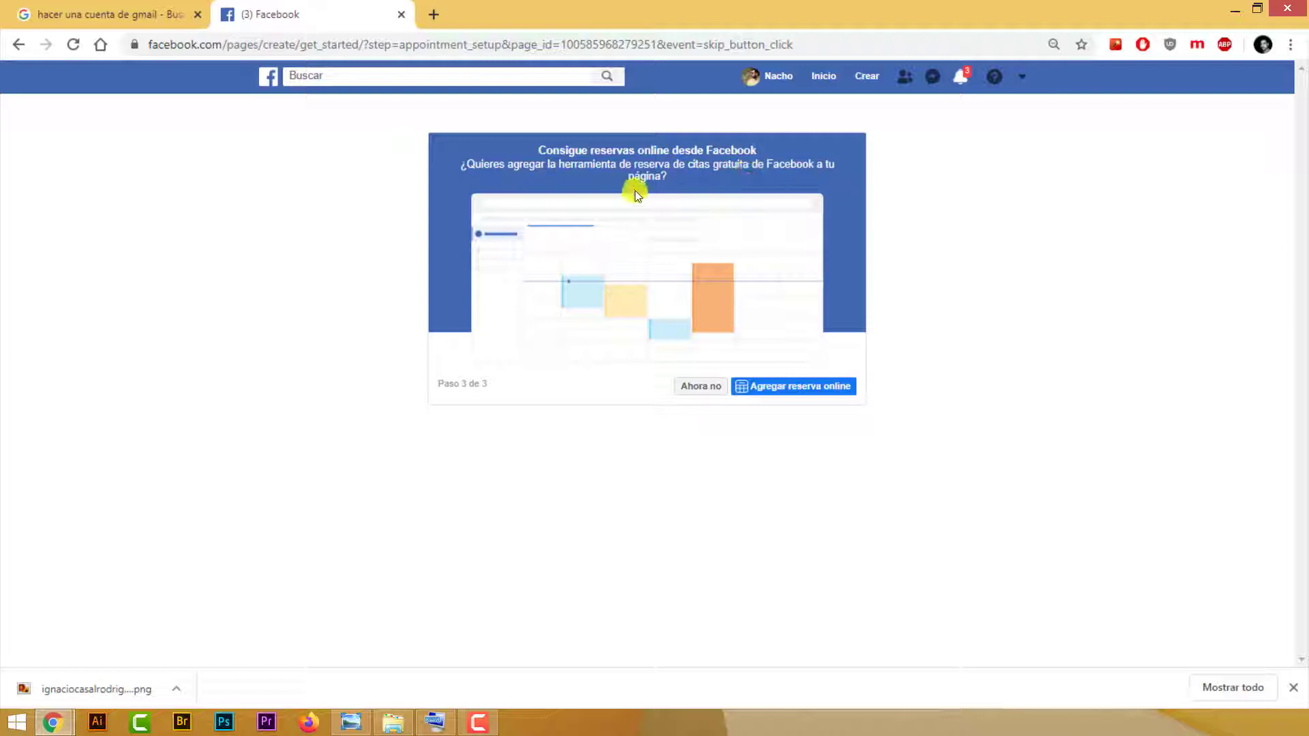
{"action": "left_click", "coordinate": [706, 386]}
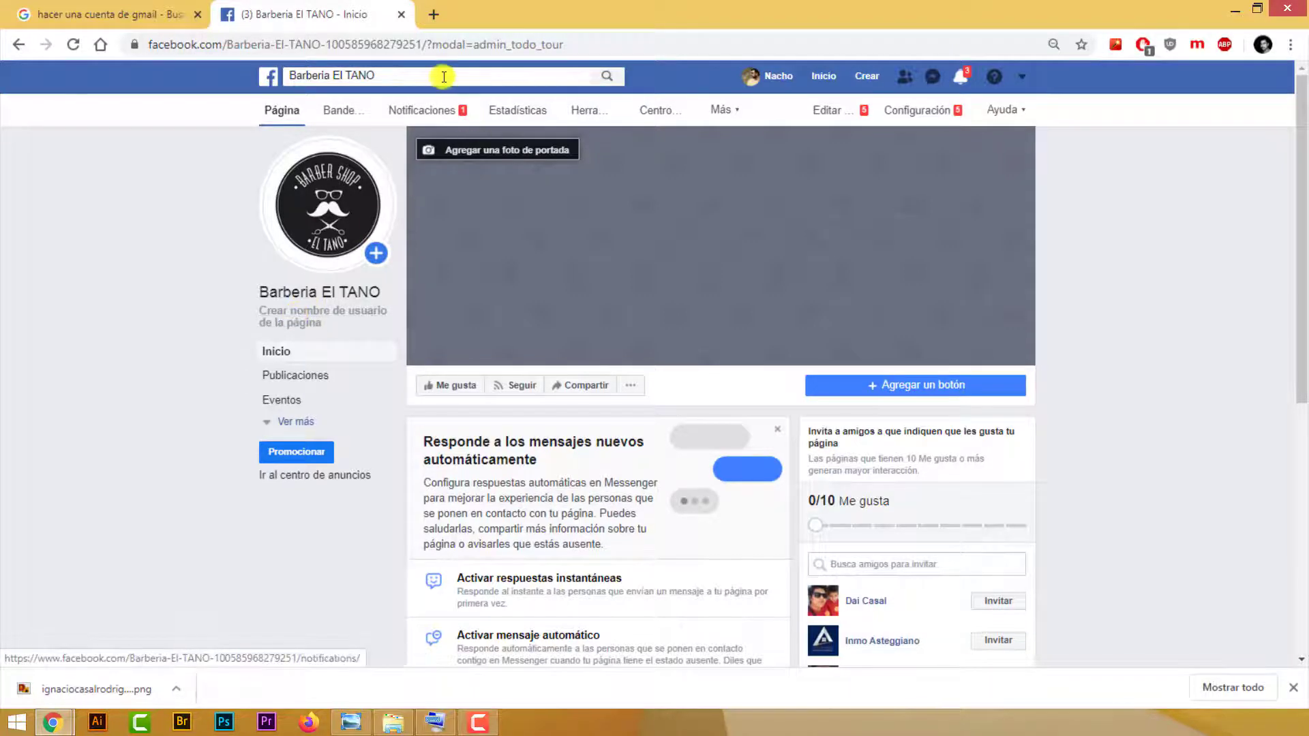
Step: Create the page username 'barberiaeltano' and acknowledge the confirmation
{"action": "left_click", "coordinate": [347, 73]}
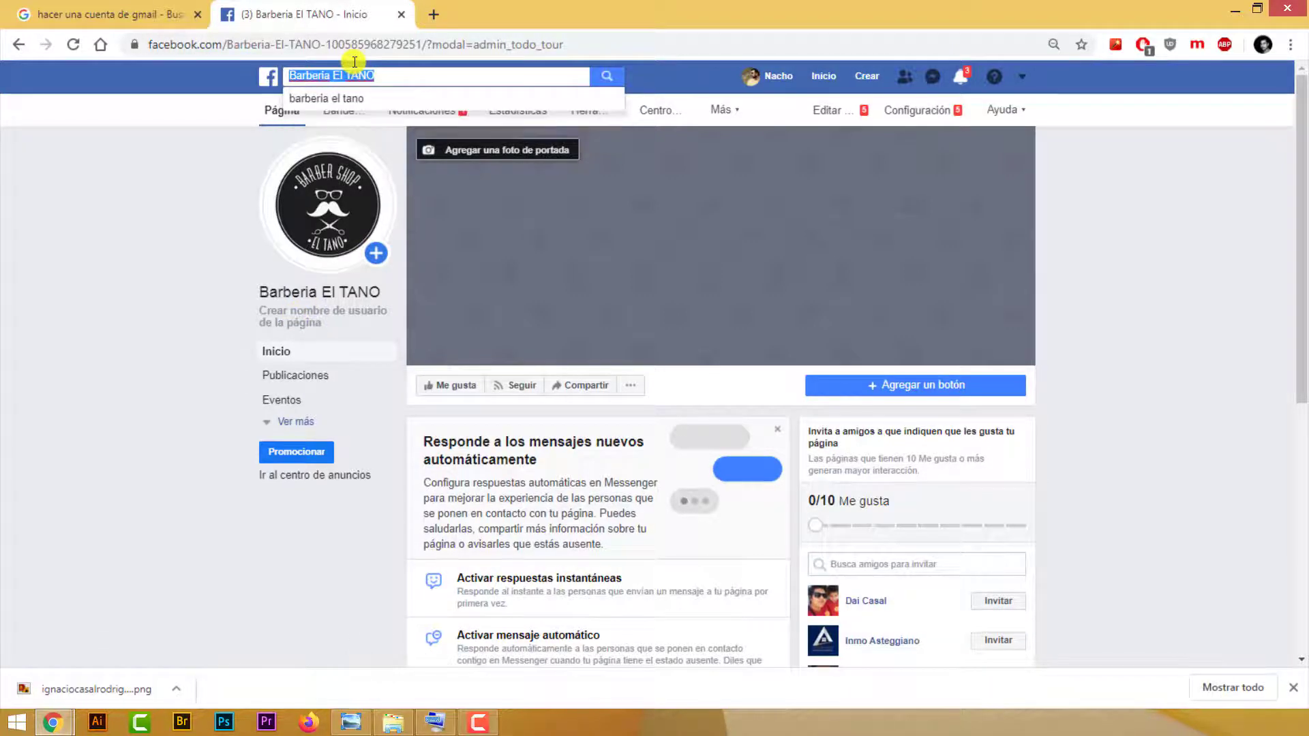
{"action": "left_click", "coordinate": [128, 198]}
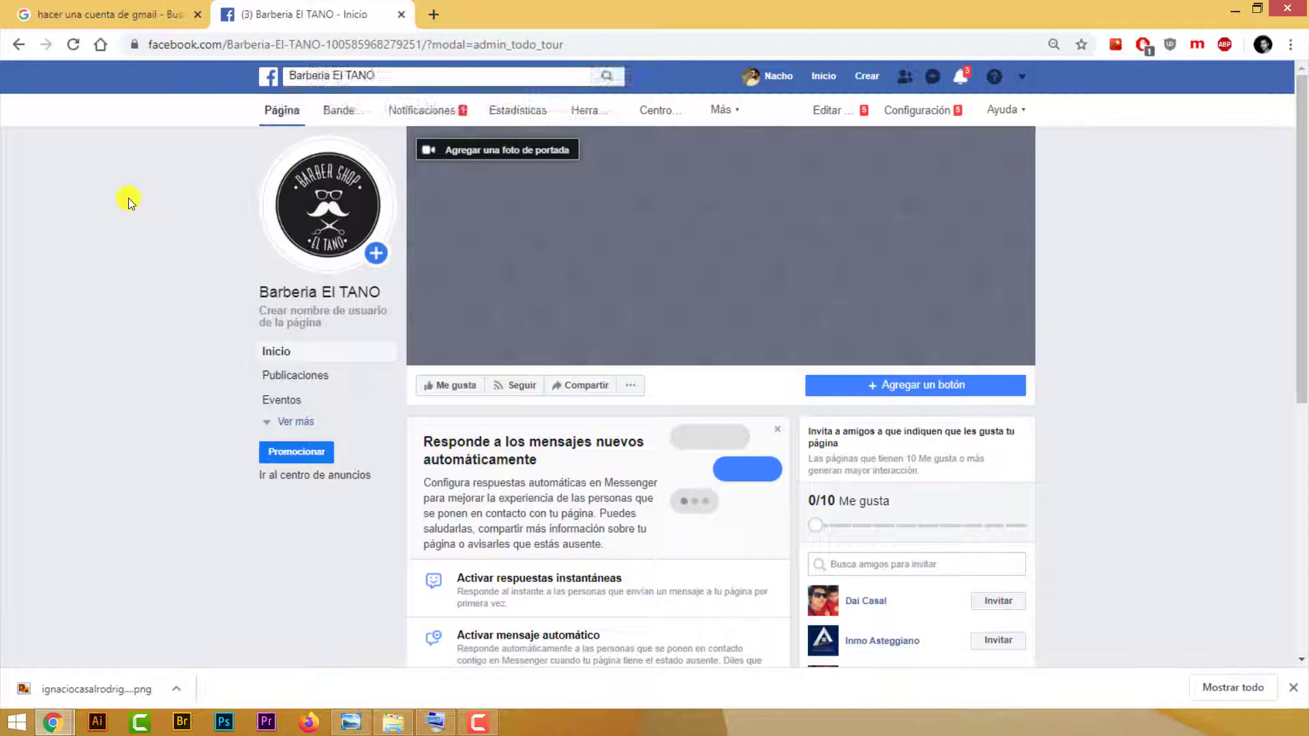
{"action": "left_click", "coordinate": [267, 311]}
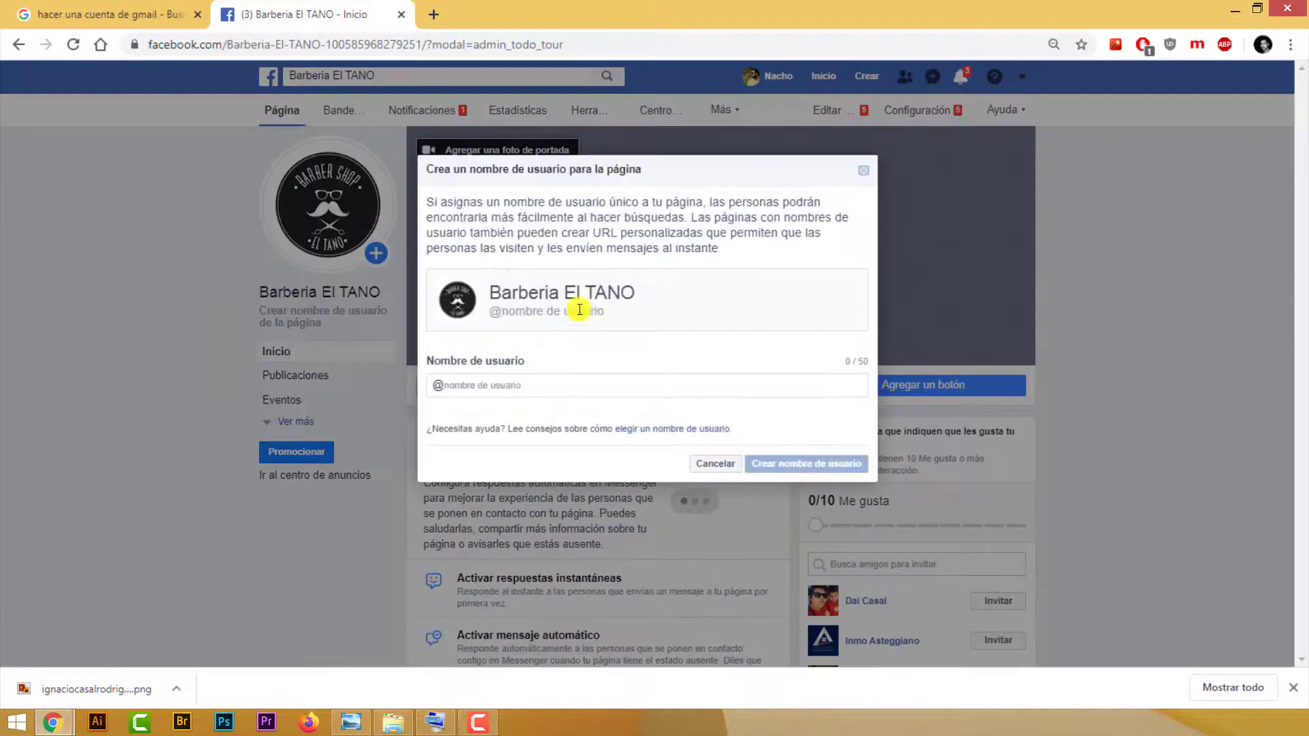
{"action": "left_click", "coordinate": [530, 388]}
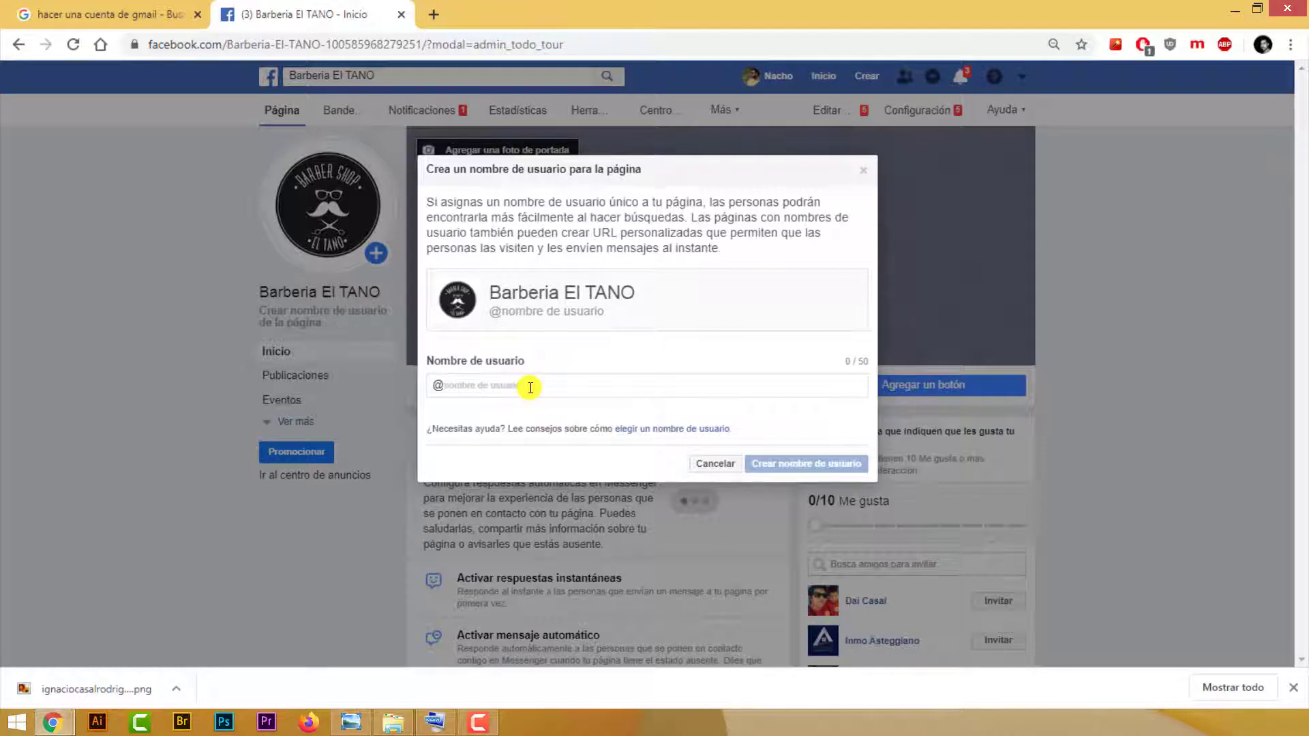
{"action": "type", "text": "barberiaeltano"}
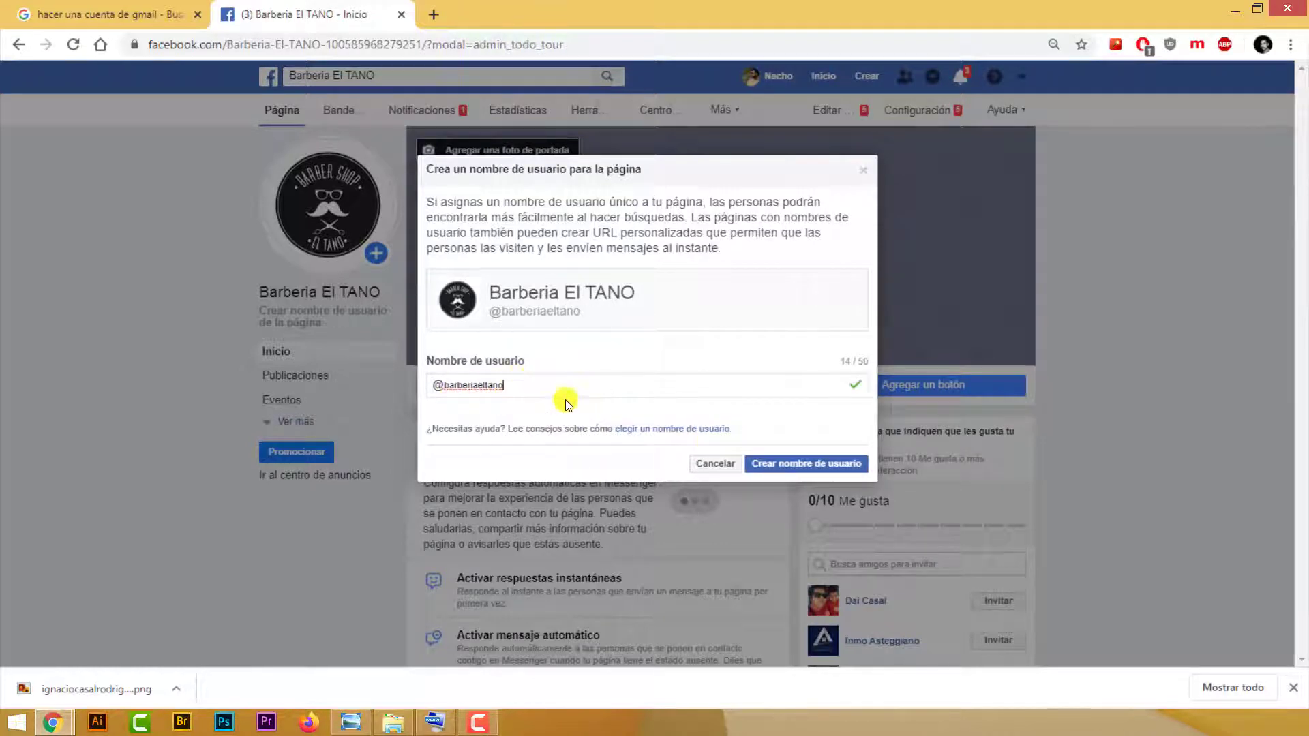
{"action": "left_click", "coordinate": [803, 469]}
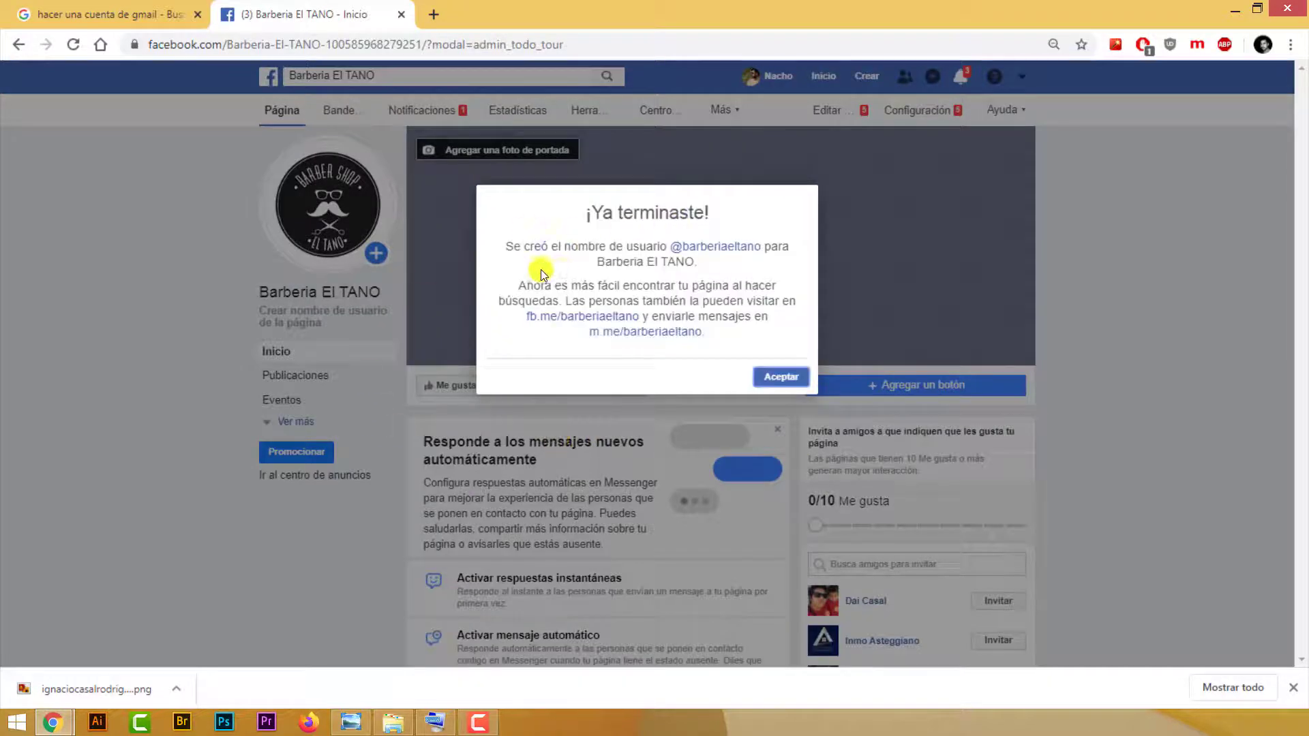
{"action": "left_click", "coordinate": [781, 379]}
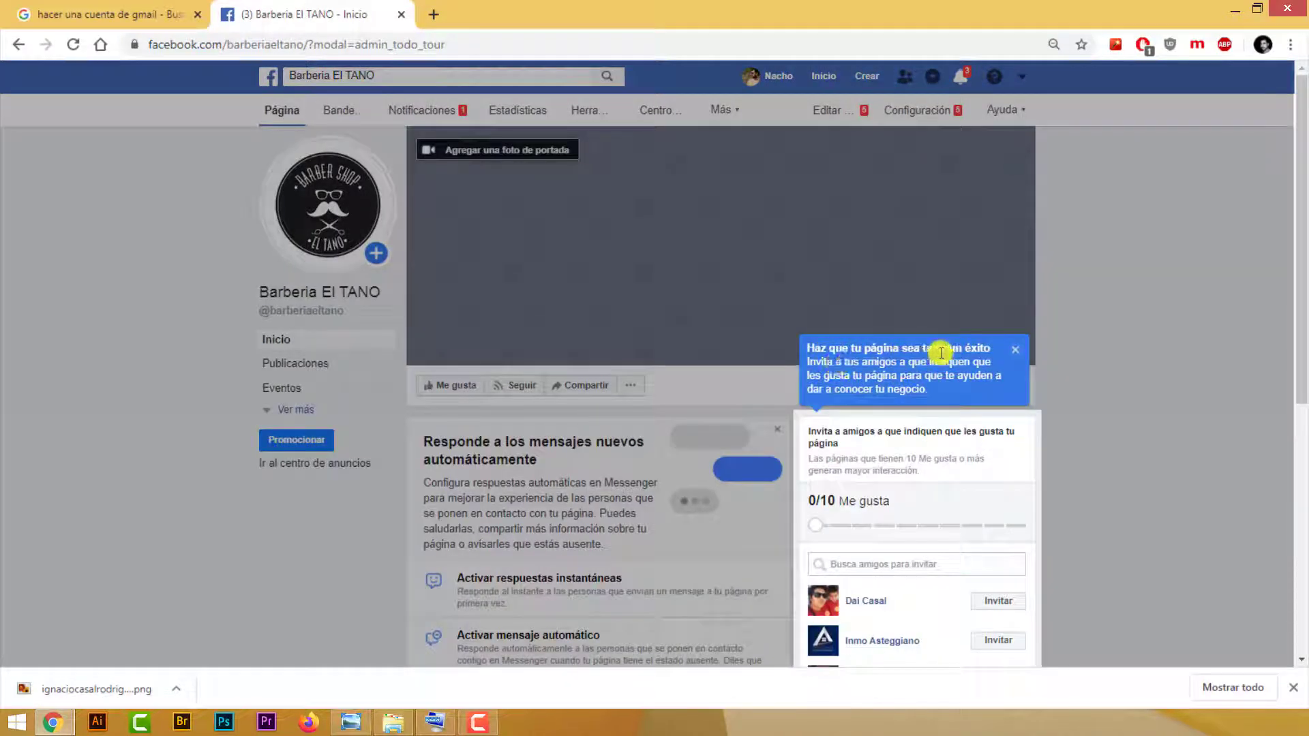
Step: Close the page-growth tip and scroll down to the Invita a amigos panel
{"action": "left_click", "coordinate": [1014, 354]}
{"action": "scroll", "coordinate": [1221, 272], "scroll_direction": "down", "scroll_amount": 4}
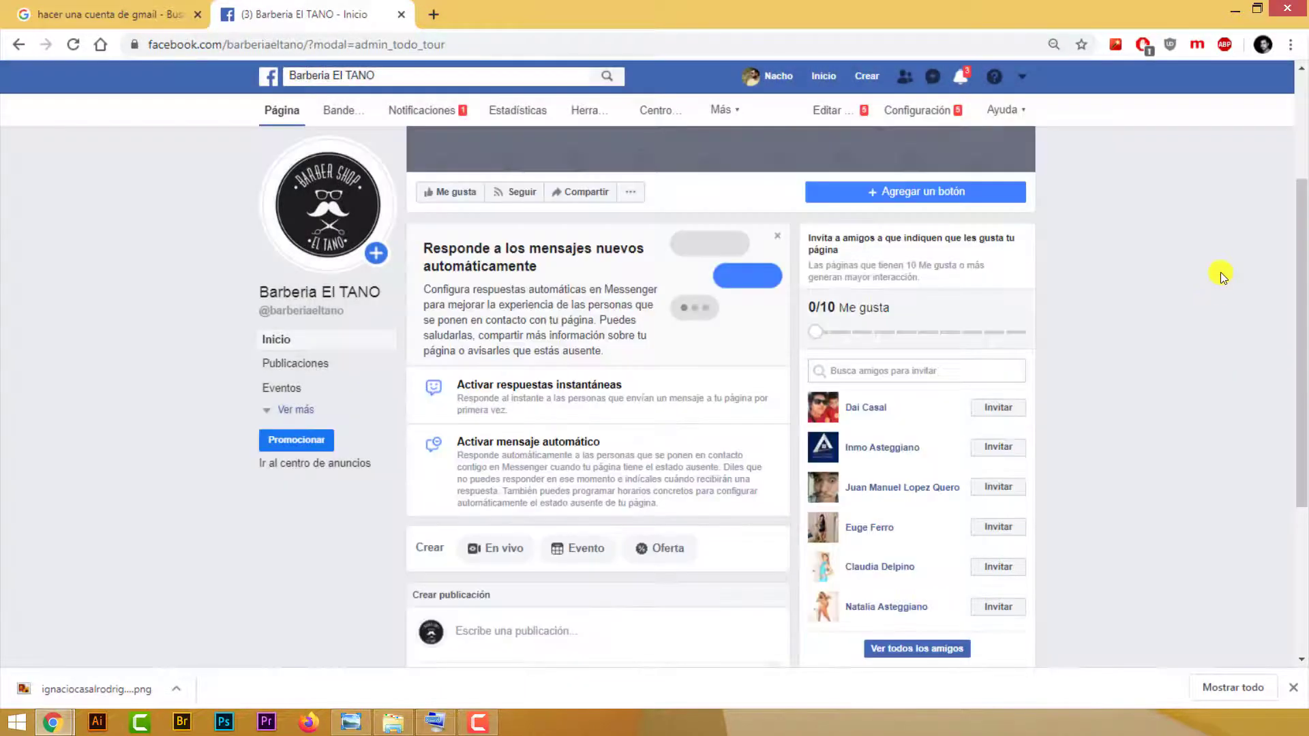
{"action": "scroll", "coordinate": [1303, 337], "scroll_direction": "down", "scroll_amount": 1}
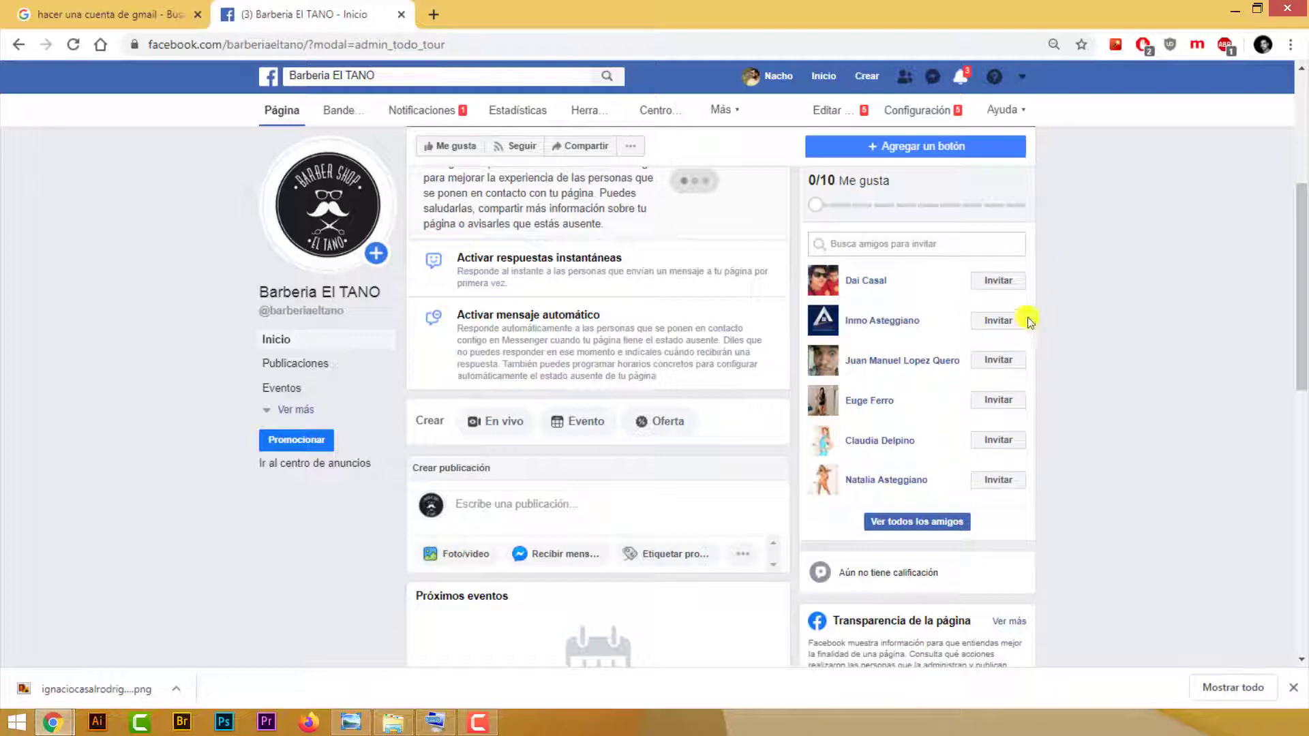
Step: Send like-page invitations to two selected friends, then scroll back to the page top
{"action": "left_click", "coordinate": [927, 522]}
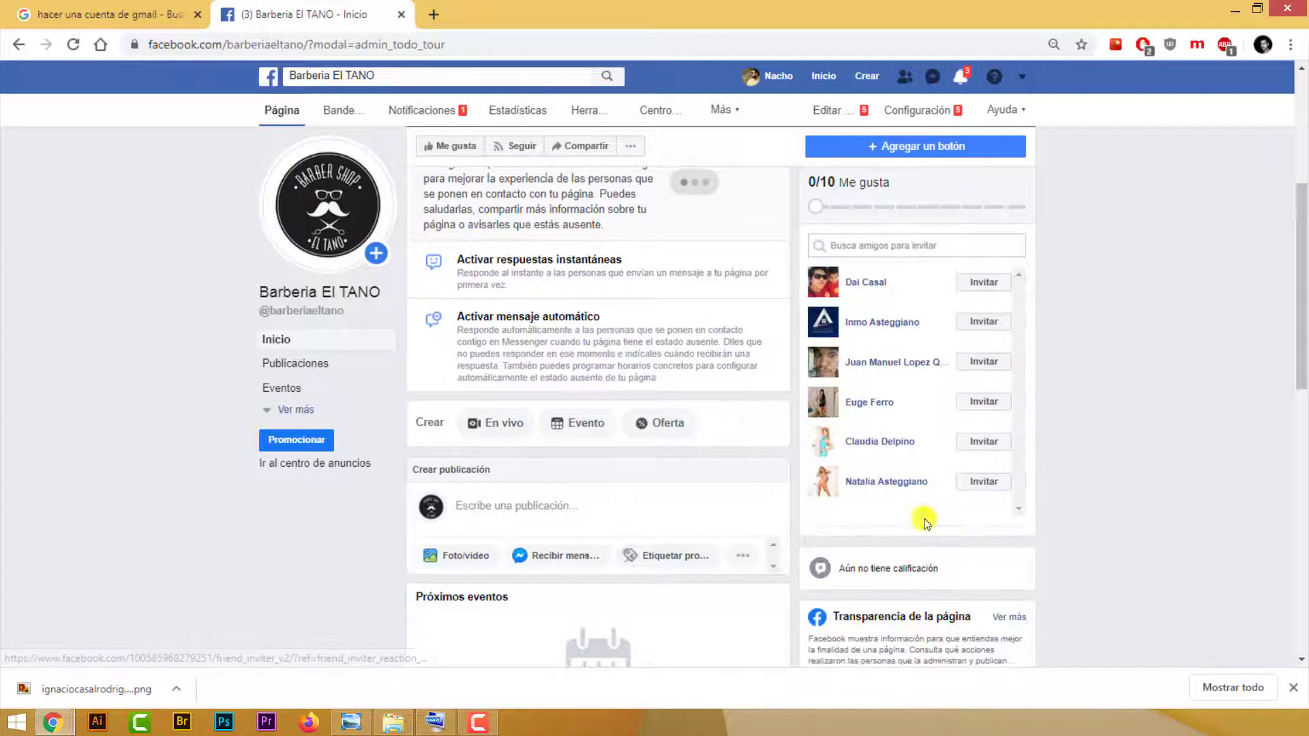
{"action": "left_click", "coordinate": [970, 277]}
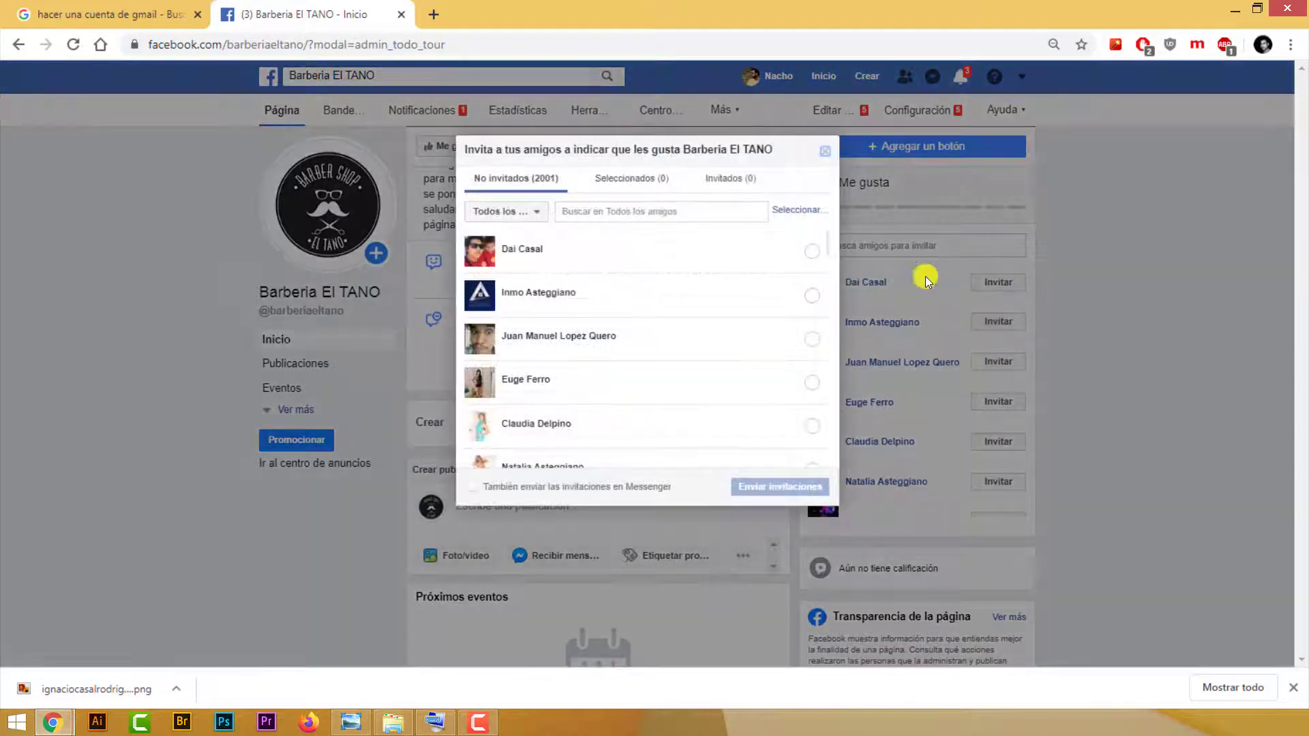
{"action": "left_click", "coordinate": [811, 251]}
{"action": "left_click", "coordinate": [811, 294]}
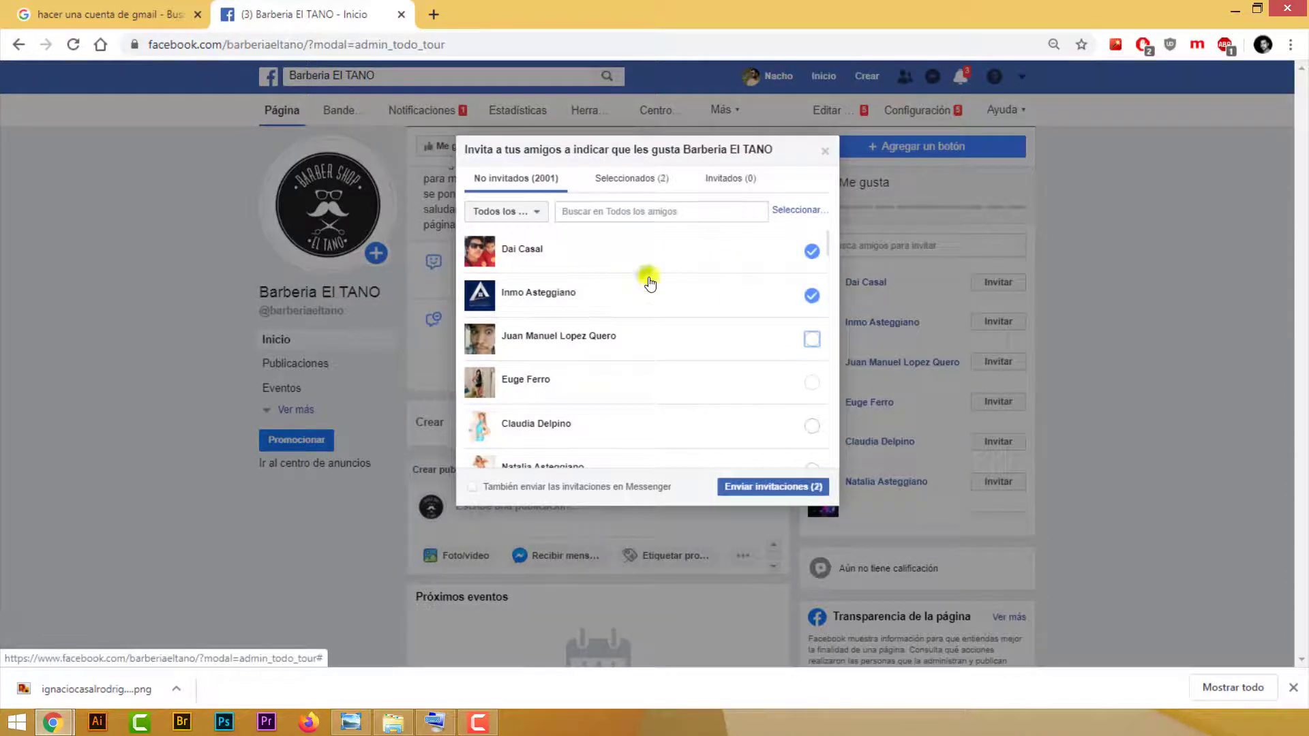
{"action": "left_click", "coordinate": [812, 339]}
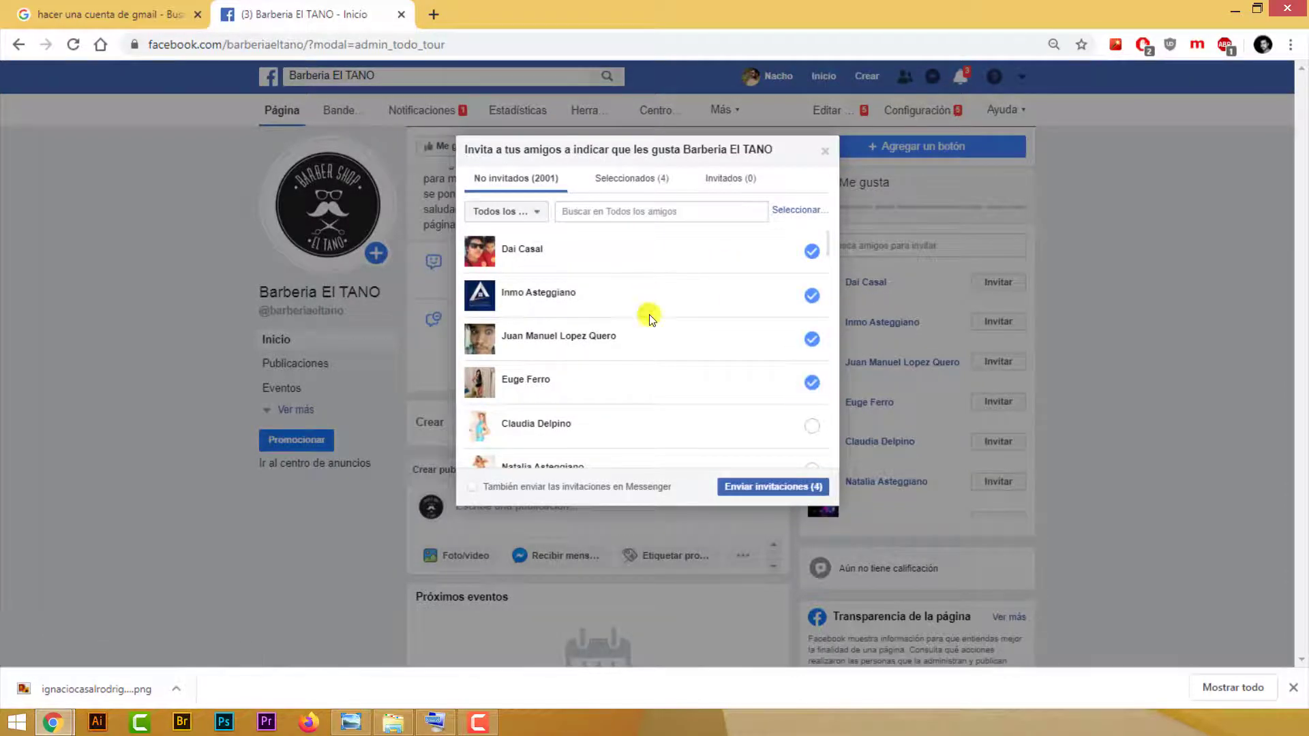
{"action": "left_click", "coordinate": [811, 426]}
{"action": "left_click", "coordinate": [811, 401]}
{"action": "left_click", "coordinate": [811, 294]}
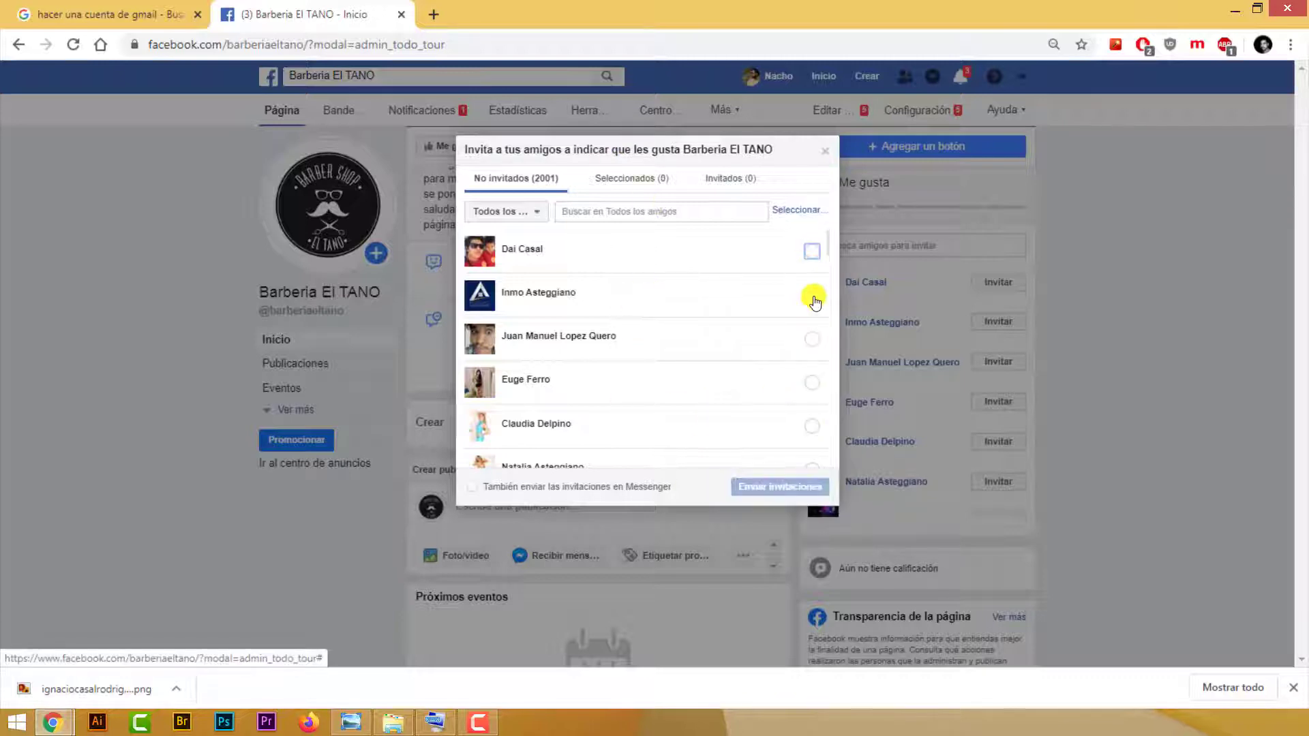
{"action": "left_click", "coordinate": [811, 339]}
{"action": "left_click", "coordinate": [812, 339]}
{"action": "left_click", "coordinate": [754, 485]}
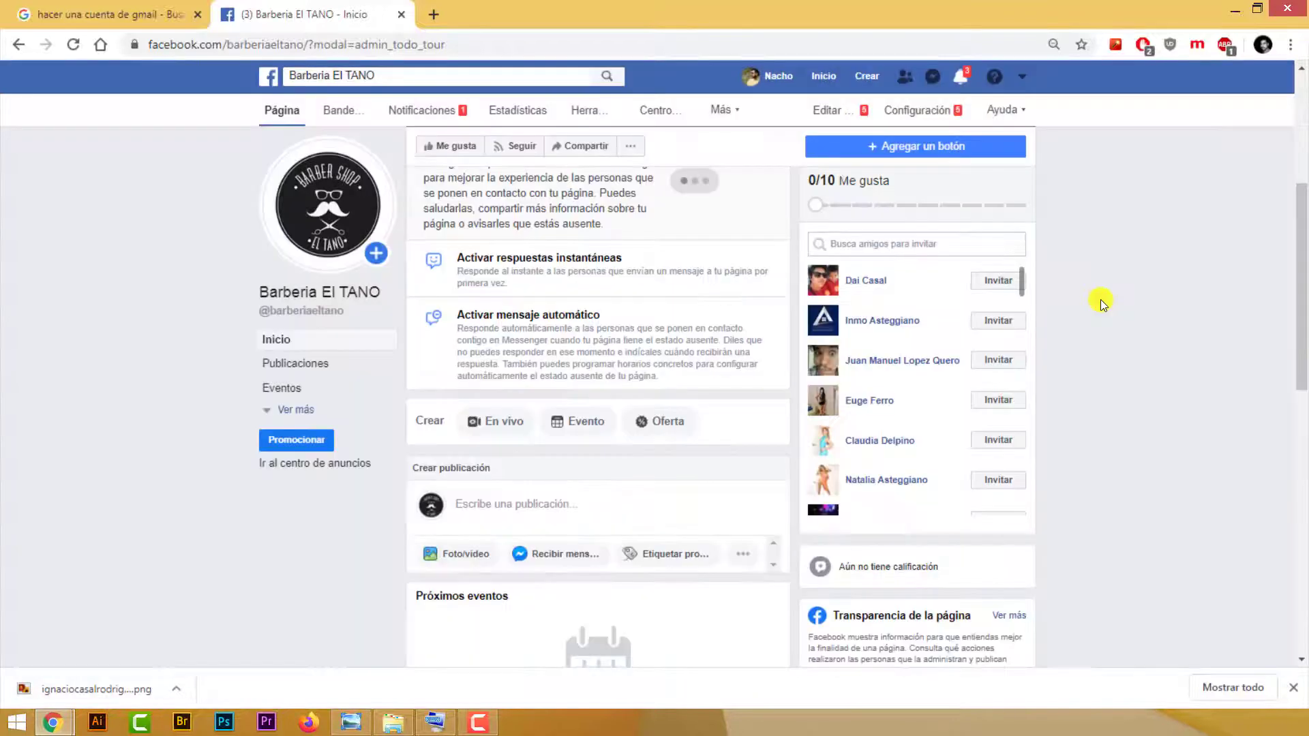
{"action": "left_click_drag", "start_coordinate": [1302, 261], "coordinate": [1302, 150]}
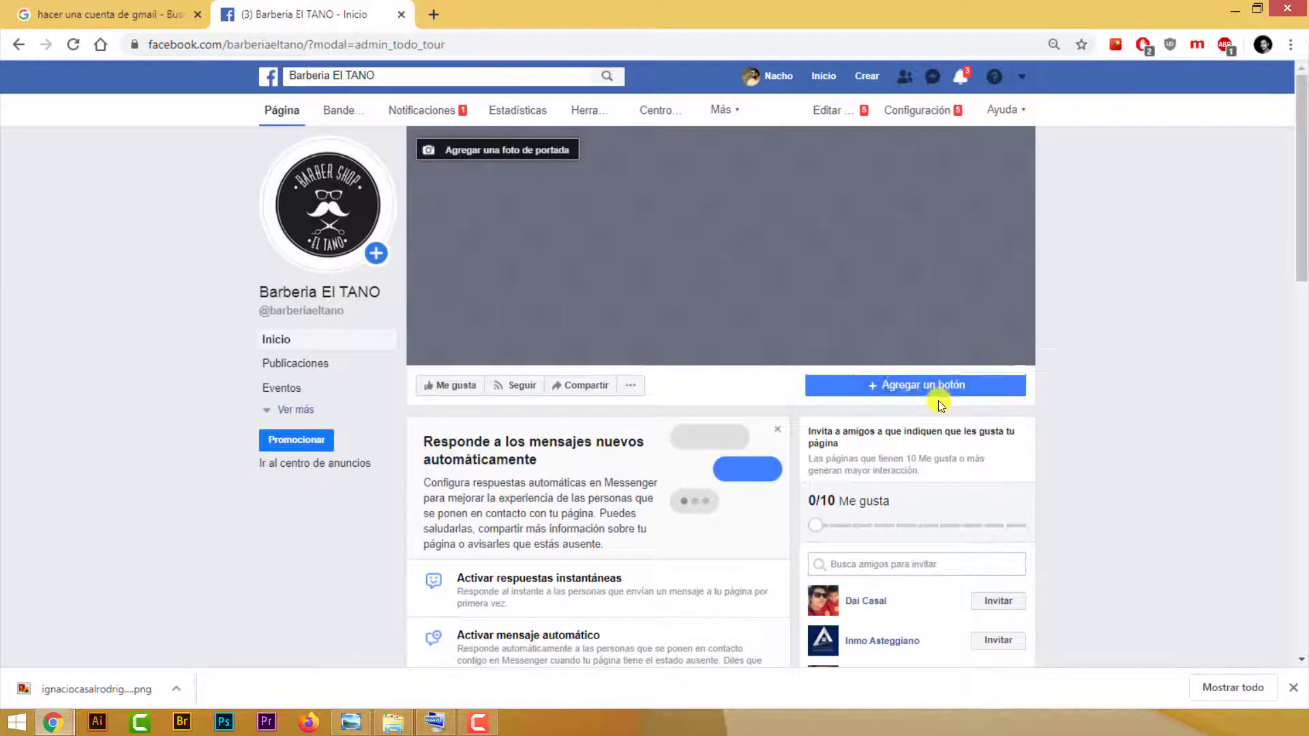
Step: Add a Ponerse en contacto > Enviar mensaje button with Messenger as its destination
{"action": "left_click", "coordinate": [900, 386]}
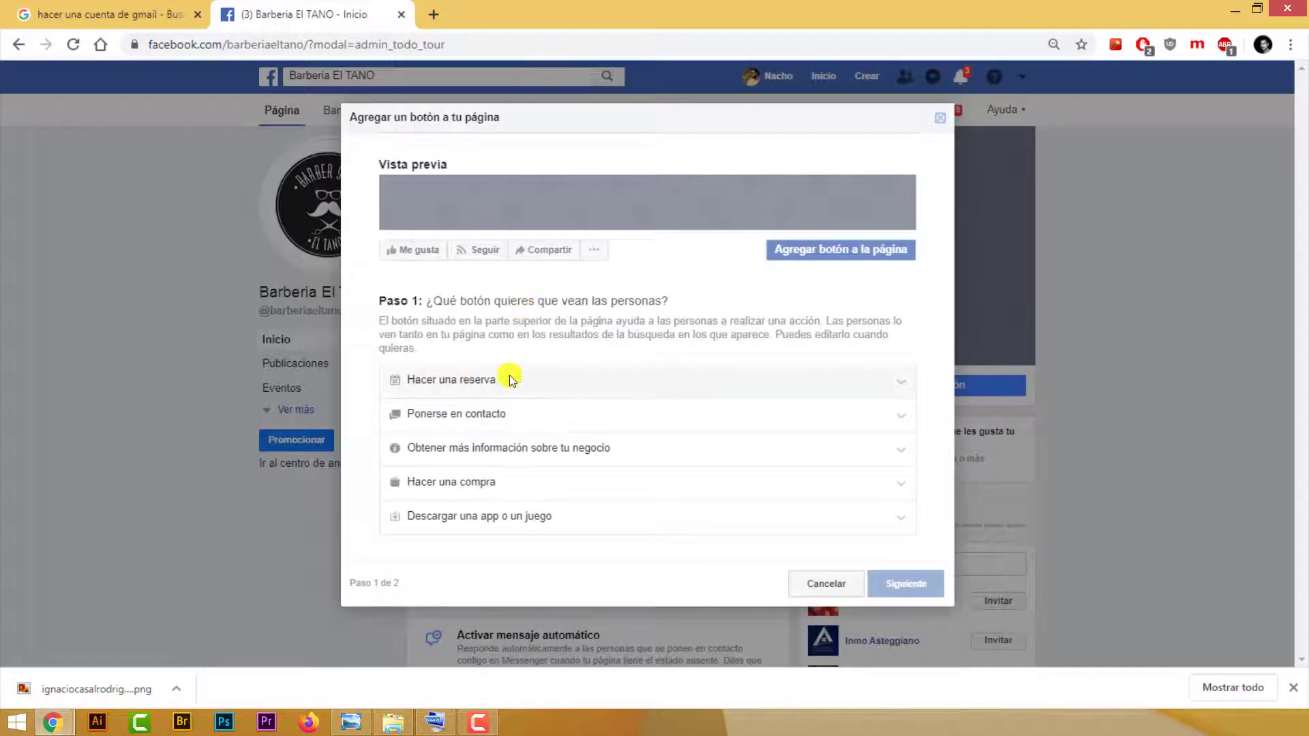
{"action": "left_click", "coordinate": [904, 379]}
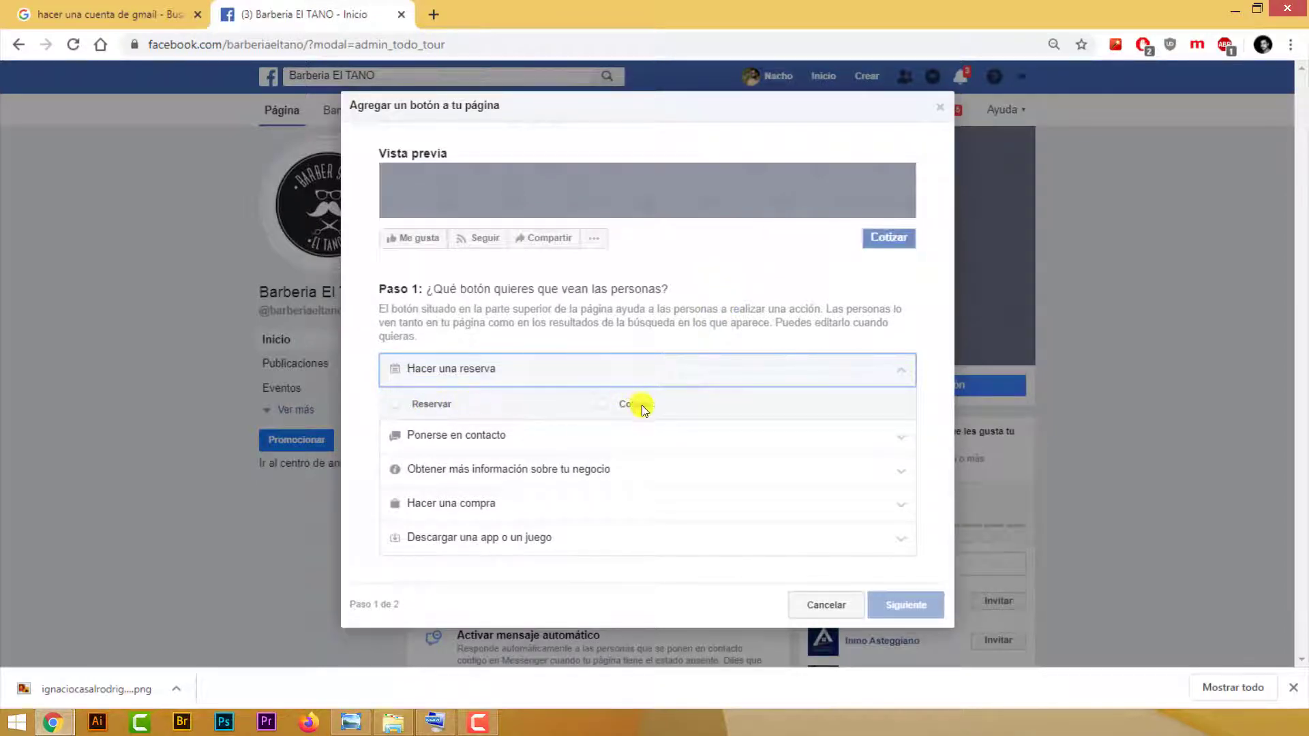
{"action": "left_click", "coordinate": [550, 440]}
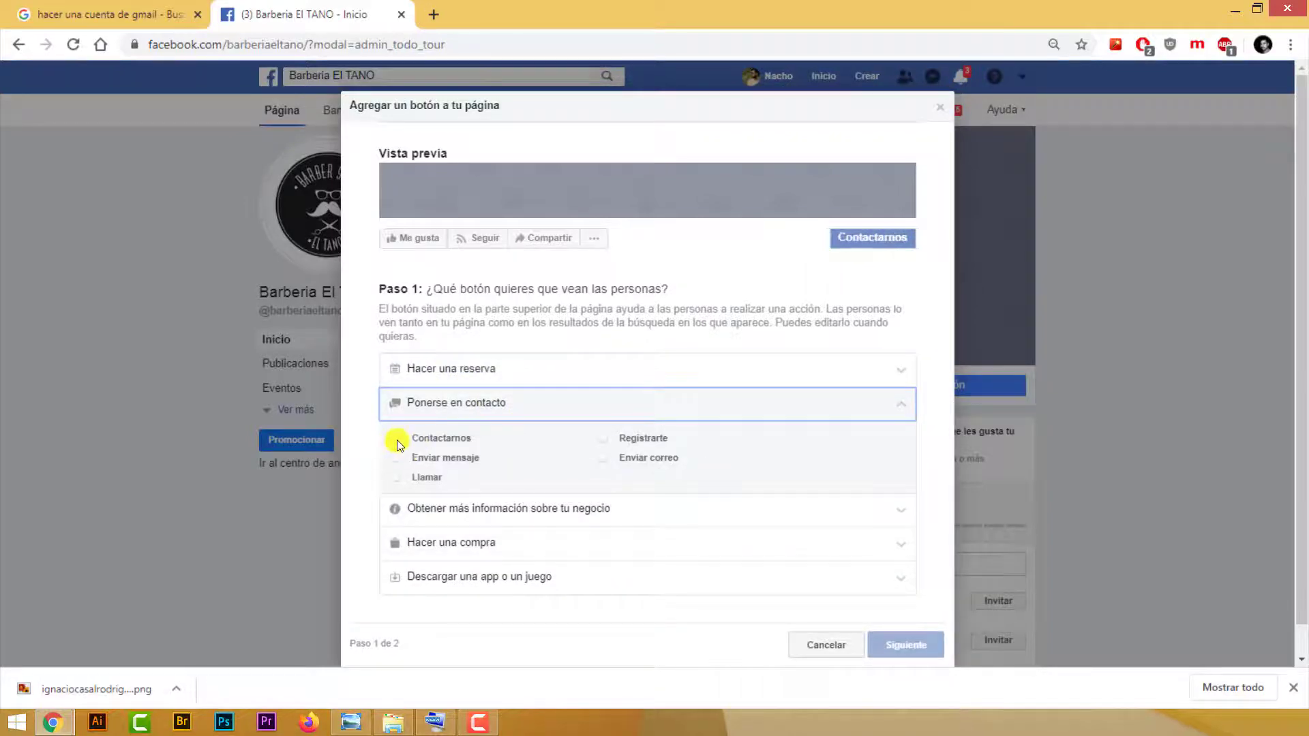
{"action": "left_click", "coordinate": [397, 458]}
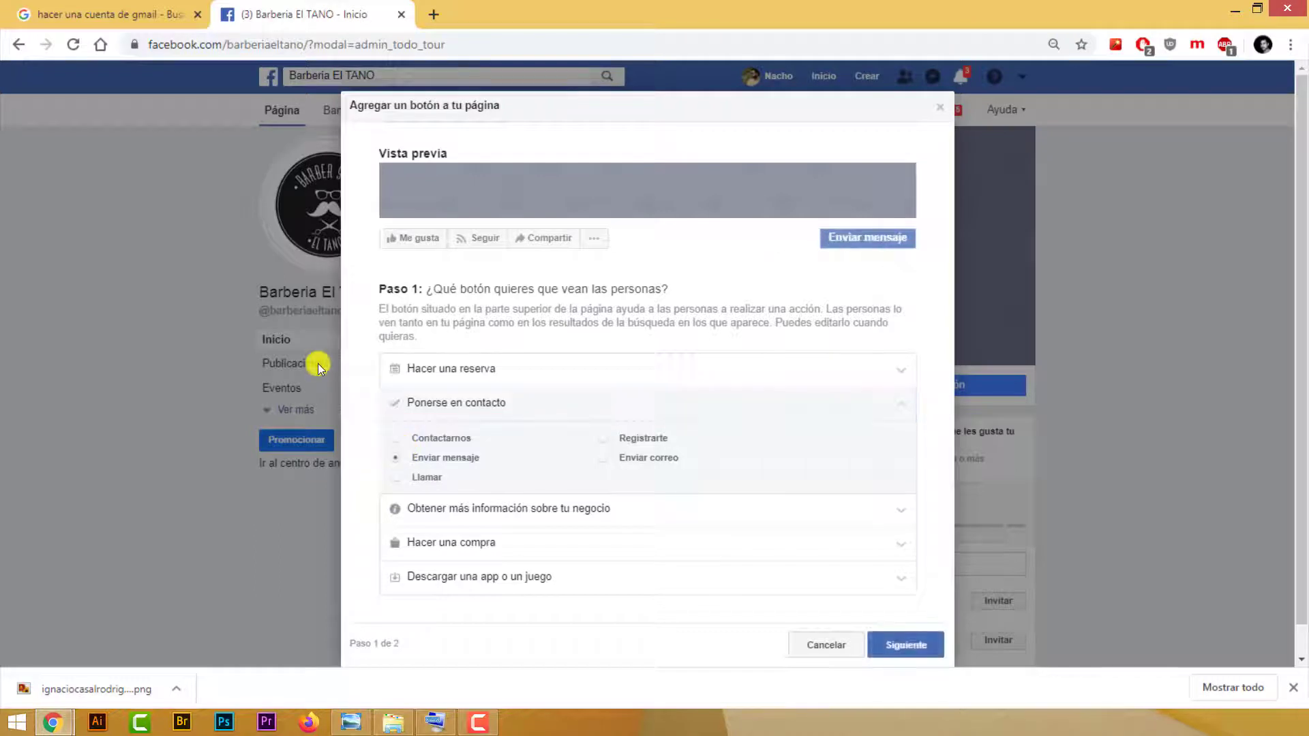
{"action": "left_click", "coordinate": [401, 471]}
{"action": "left_click", "coordinate": [398, 457]}
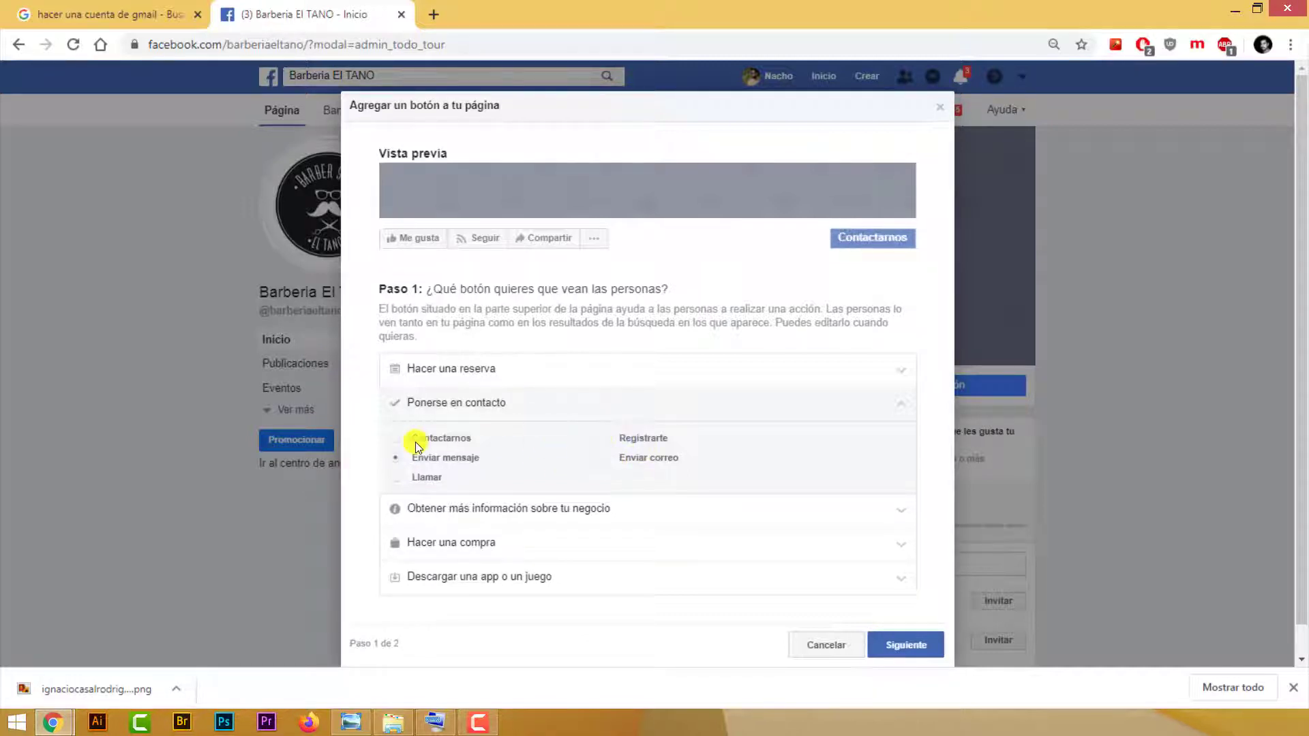
{"action": "left_click", "coordinate": [912, 645]}
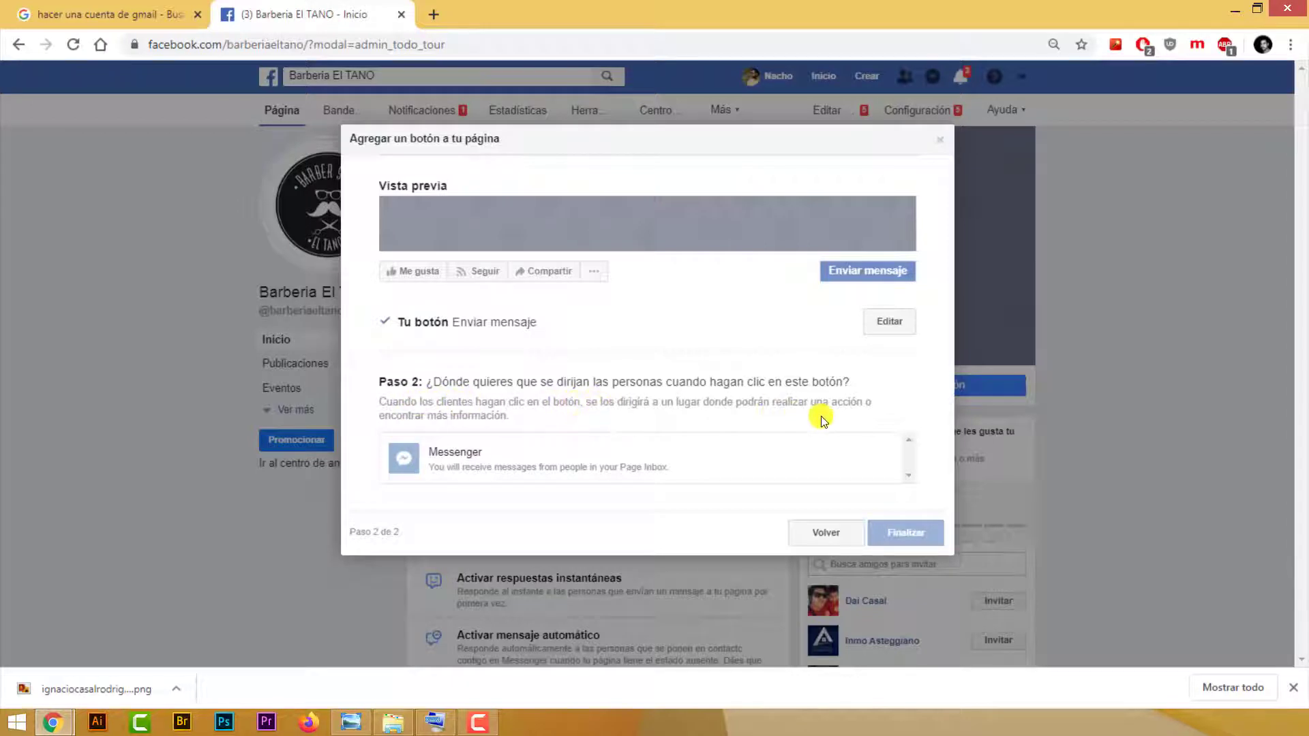
{"action": "left_click", "coordinate": [480, 469]}
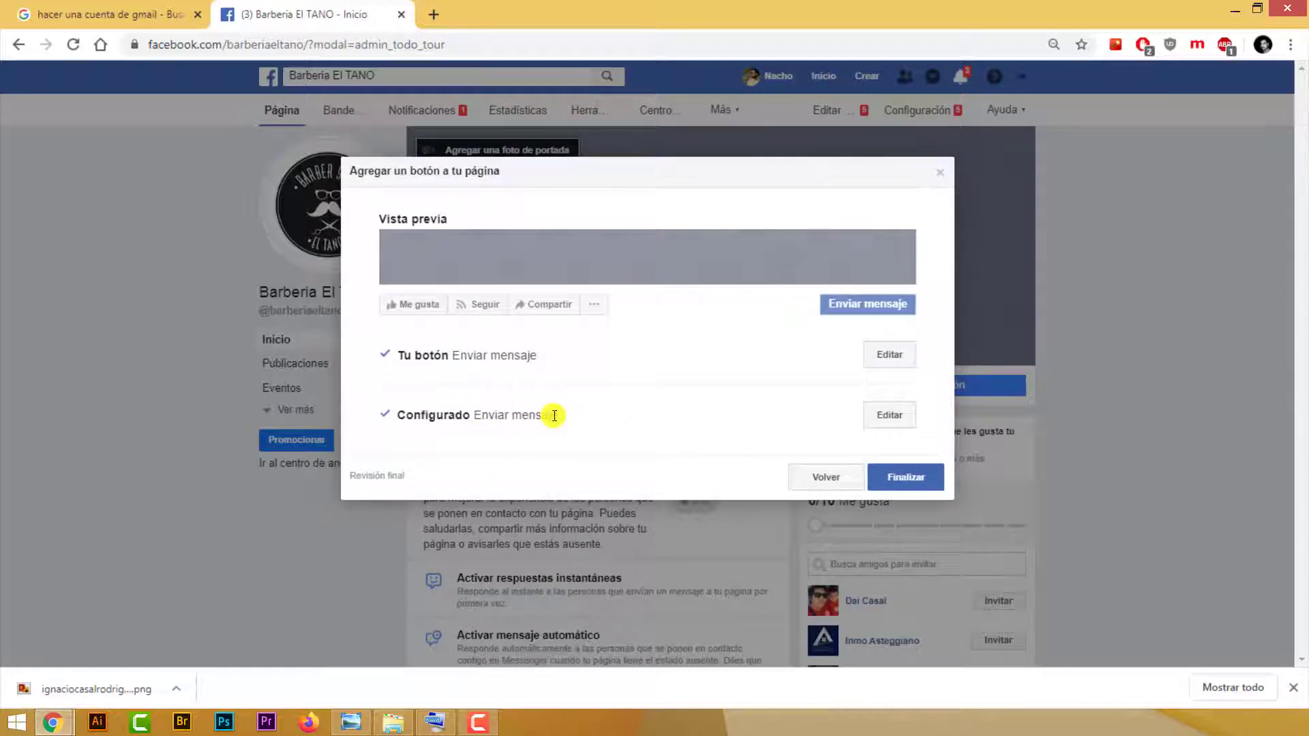
{"action": "left_click", "coordinate": [917, 477]}
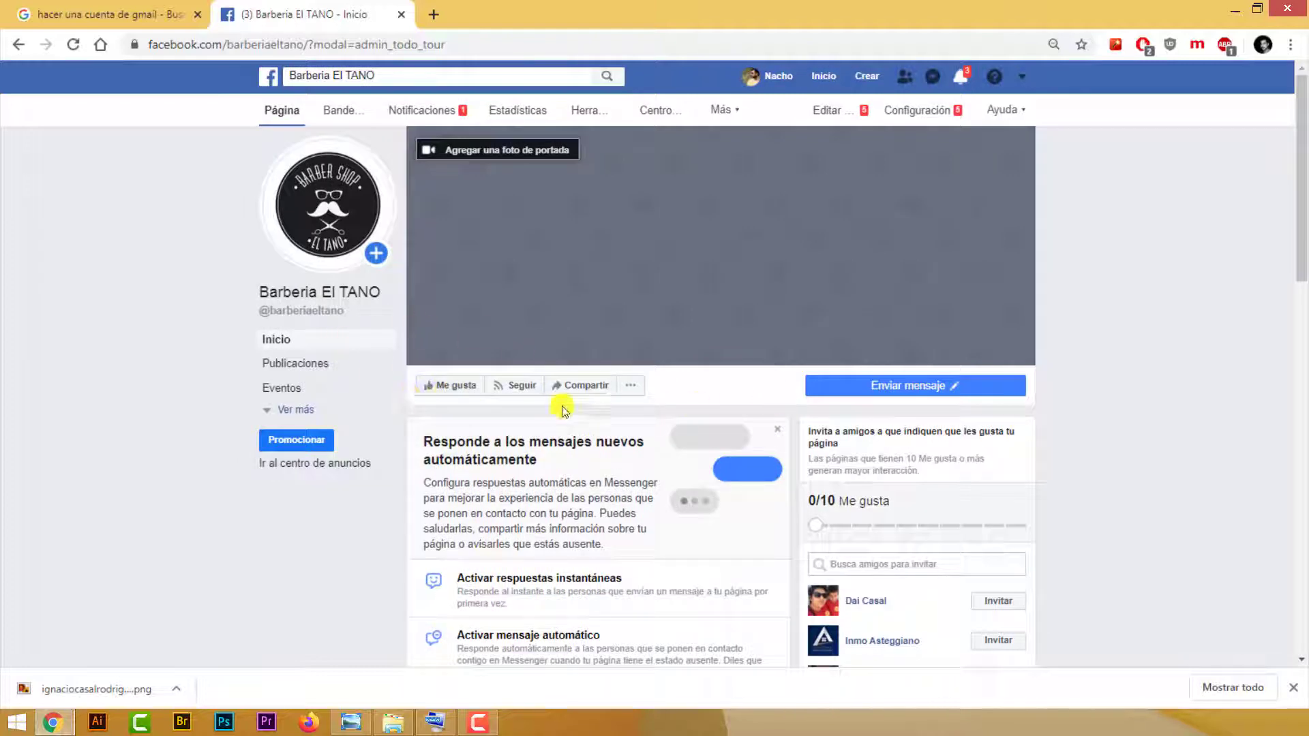
Step: Review the button's settings through Editar botón and close them without changes
{"action": "left_click", "coordinate": [897, 379]}
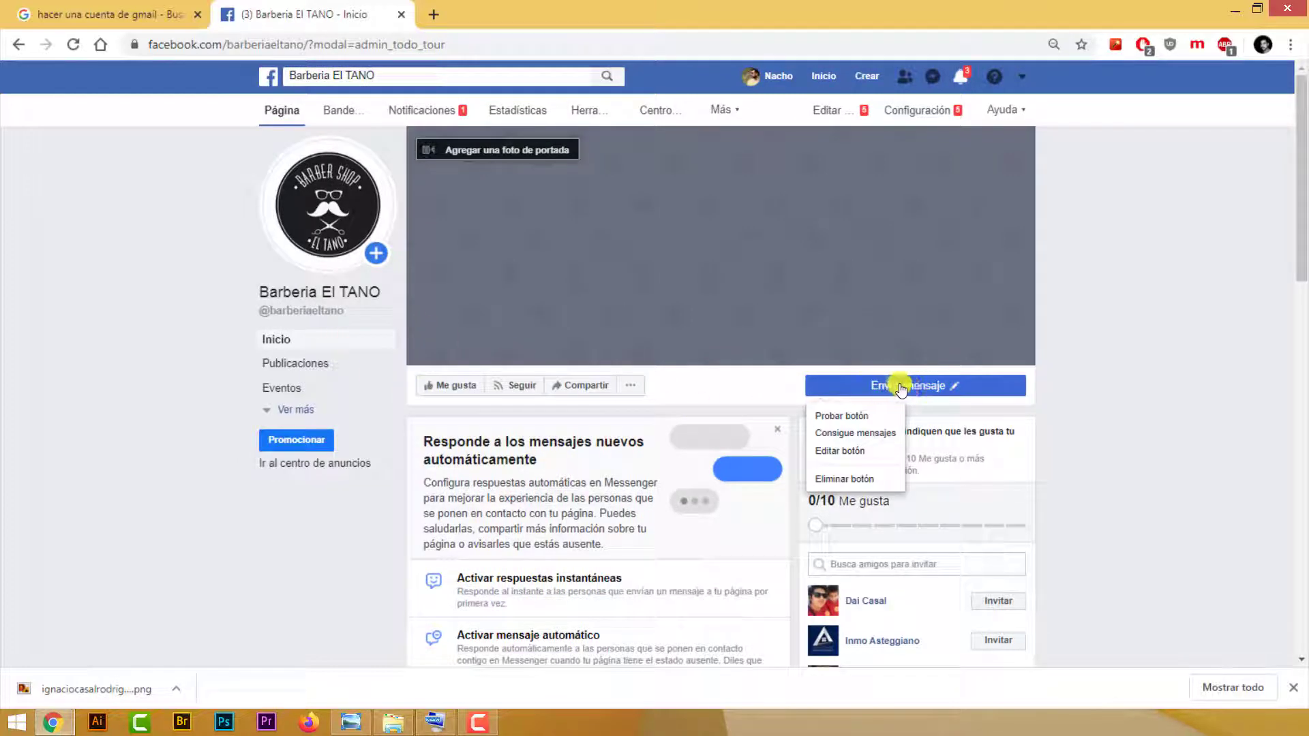
{"action": "left_click", "coordinate": [878, 383]}
{"action": "left_click", "coordinate": [878, 383]}
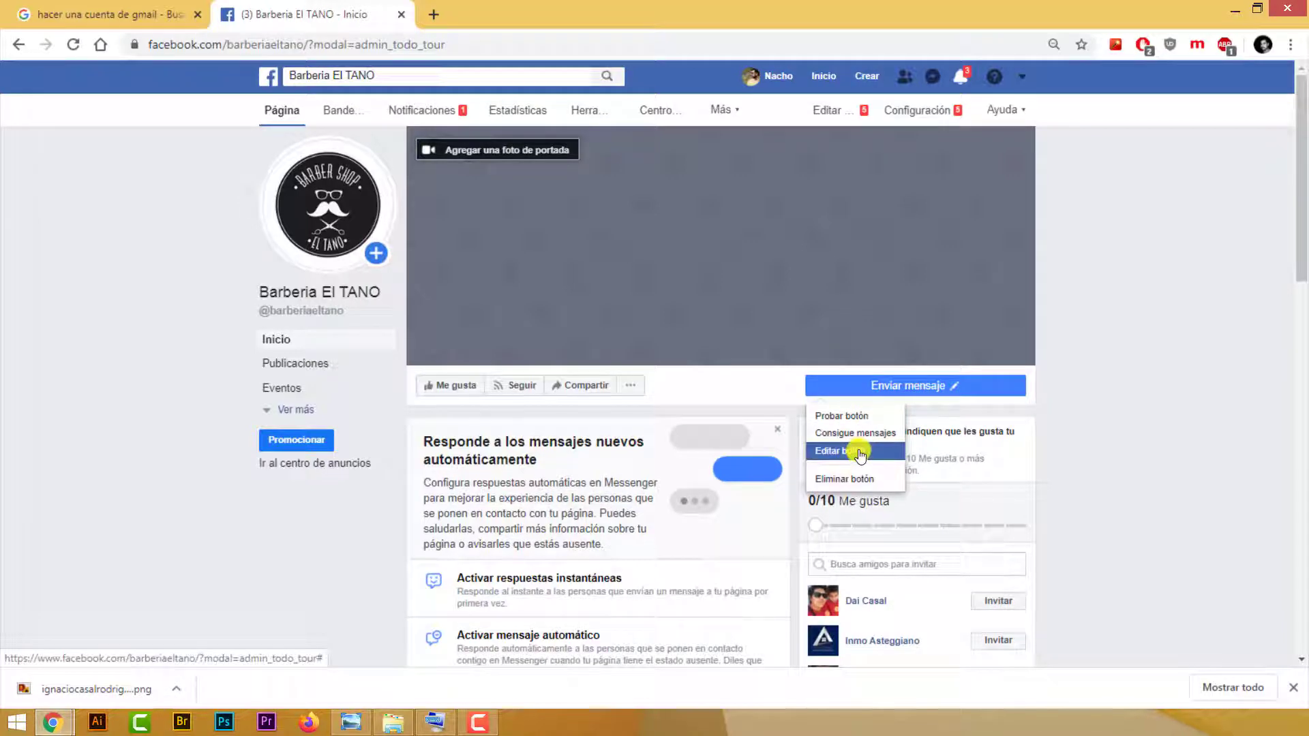
{"action": "left_click", "coordinate": [684, 358]}
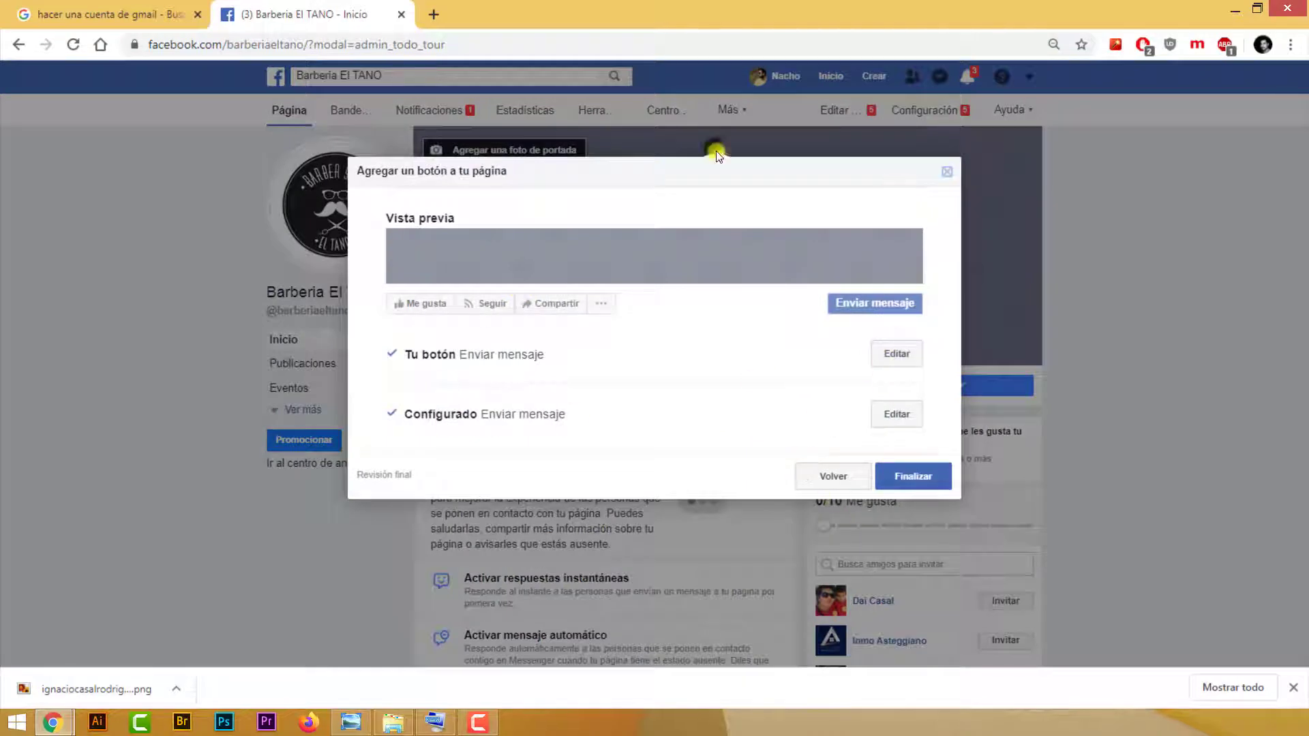
{"action": "left_click", "coordinate": [947, 170]}
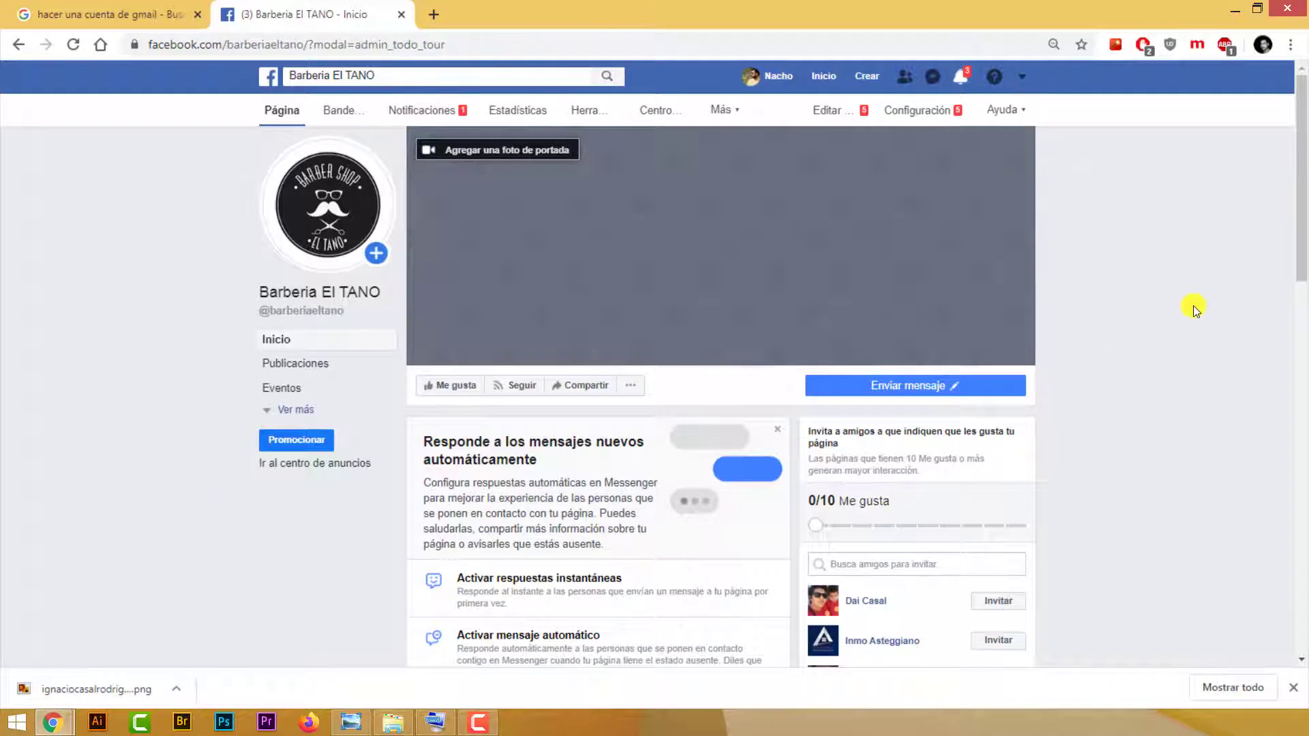
Step: Type 'ddasdasdasd' into a new post draft, erase it, and close the composer without publishing
{"action": "scroll", "coordinate": [1043, 257], "scroll_direction": "down", "scroll_amount": 6}
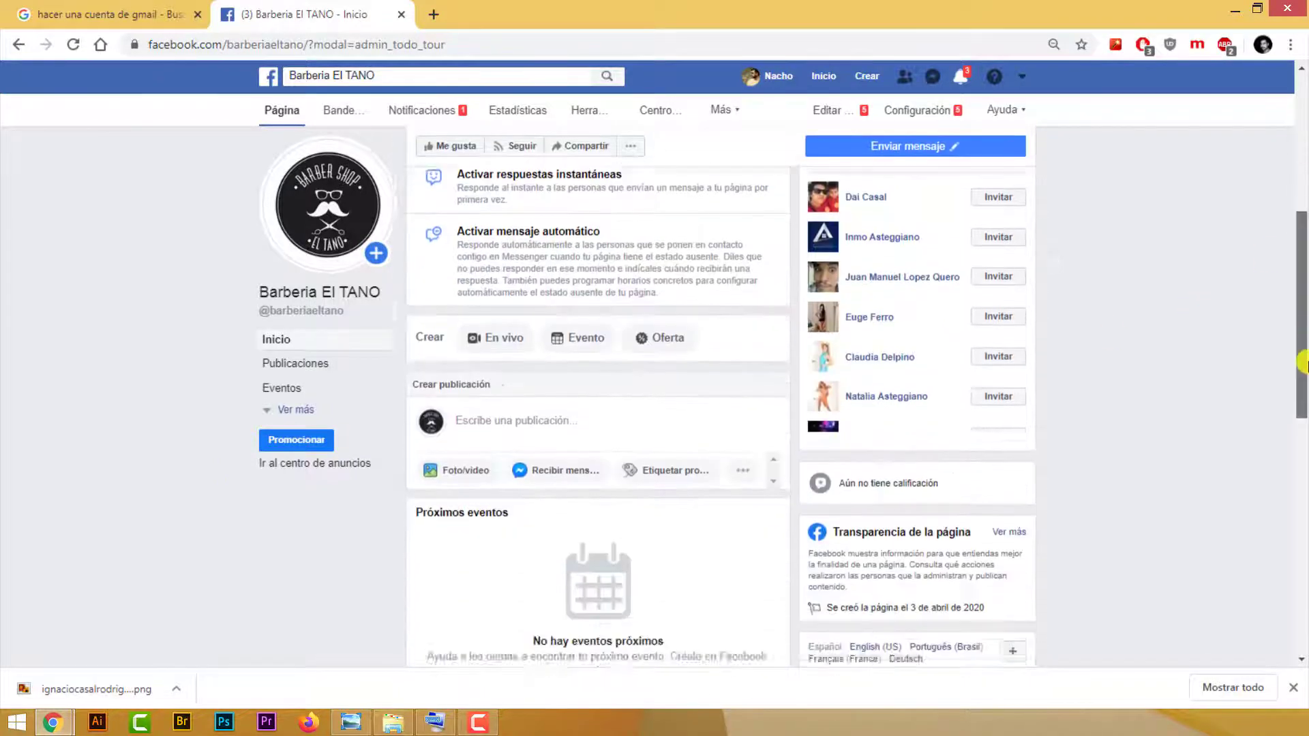
{"action": "left_click_drag", "start_coordinate": [1303, 362], "coordinate": [1302, 422]}
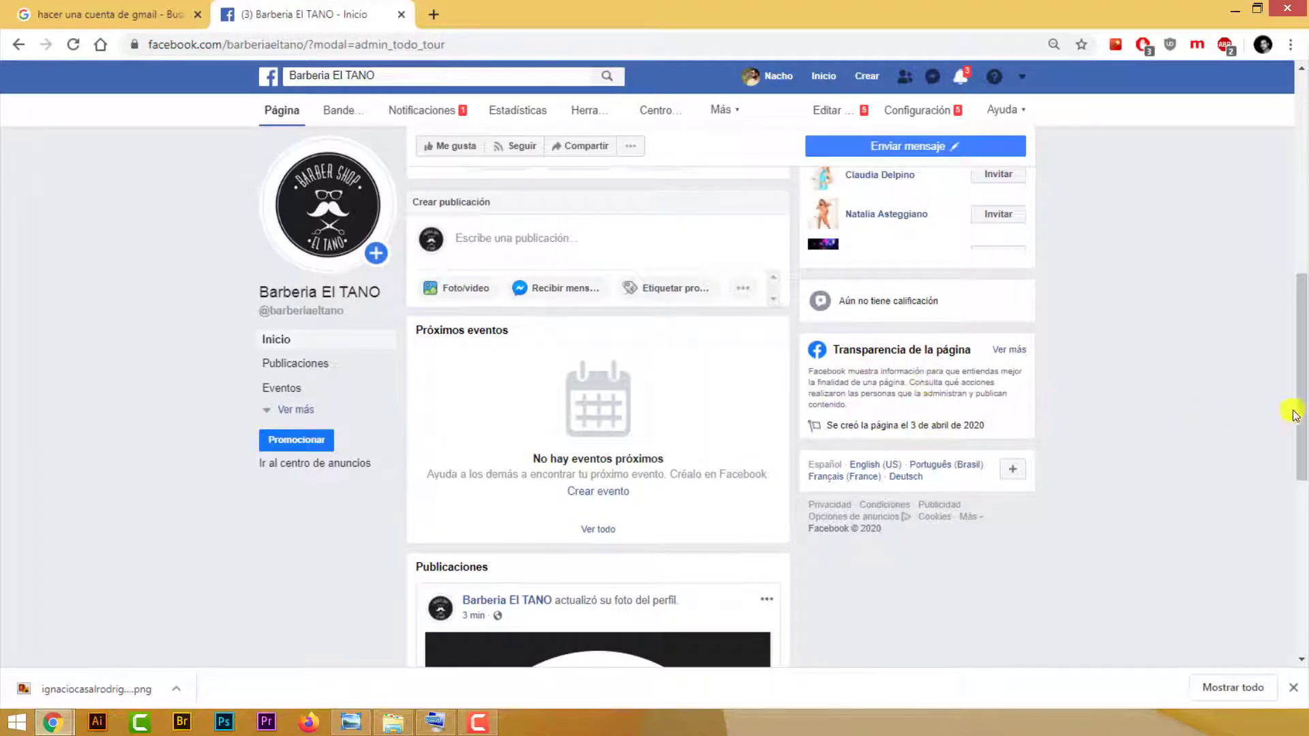
{"action": "left_click", "coordinate": [535, 235]}
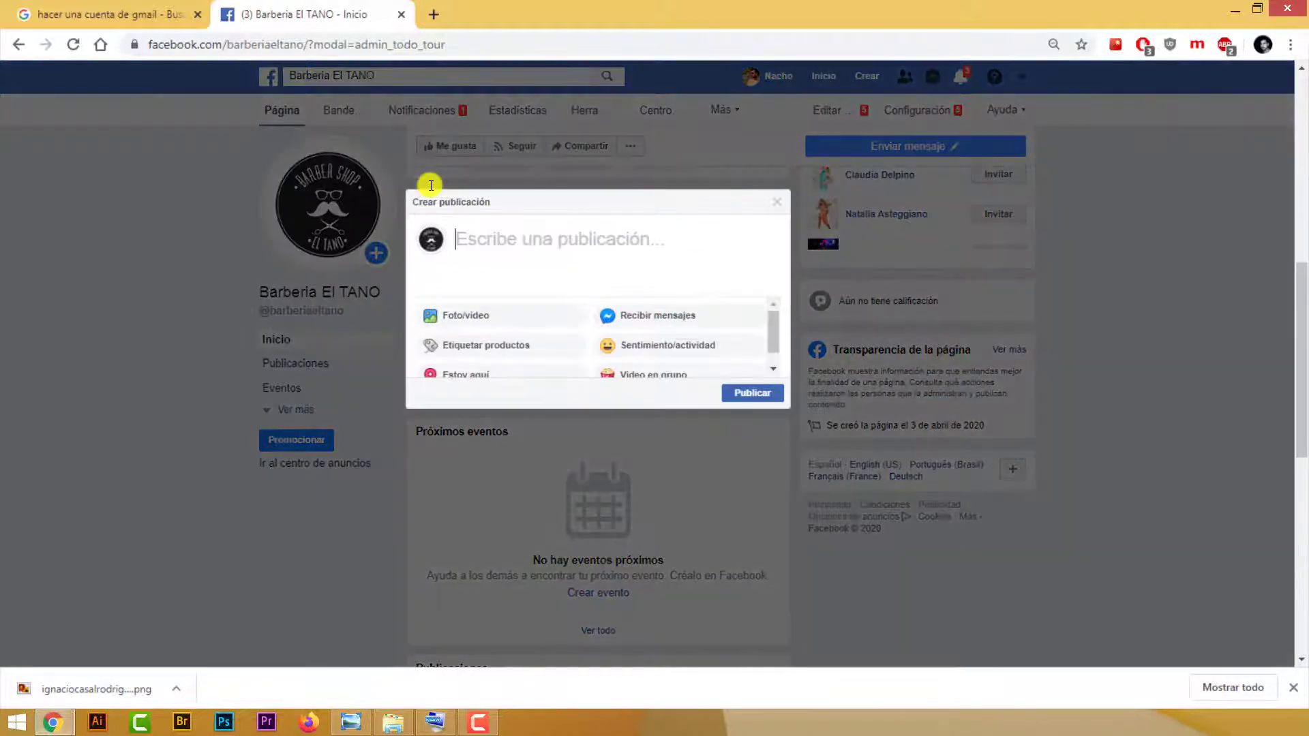
{"action": "type", "text": "d"}
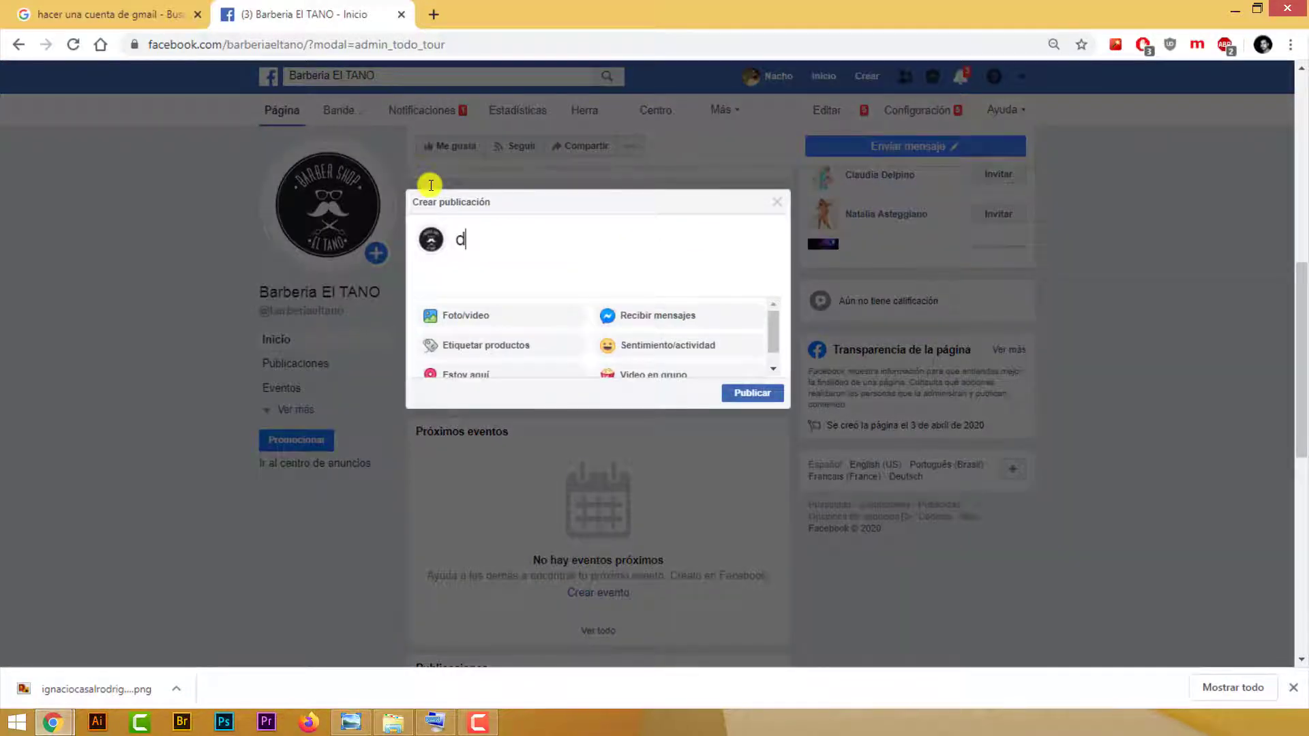
{"action": "type", "text": "dasdasdasd"}
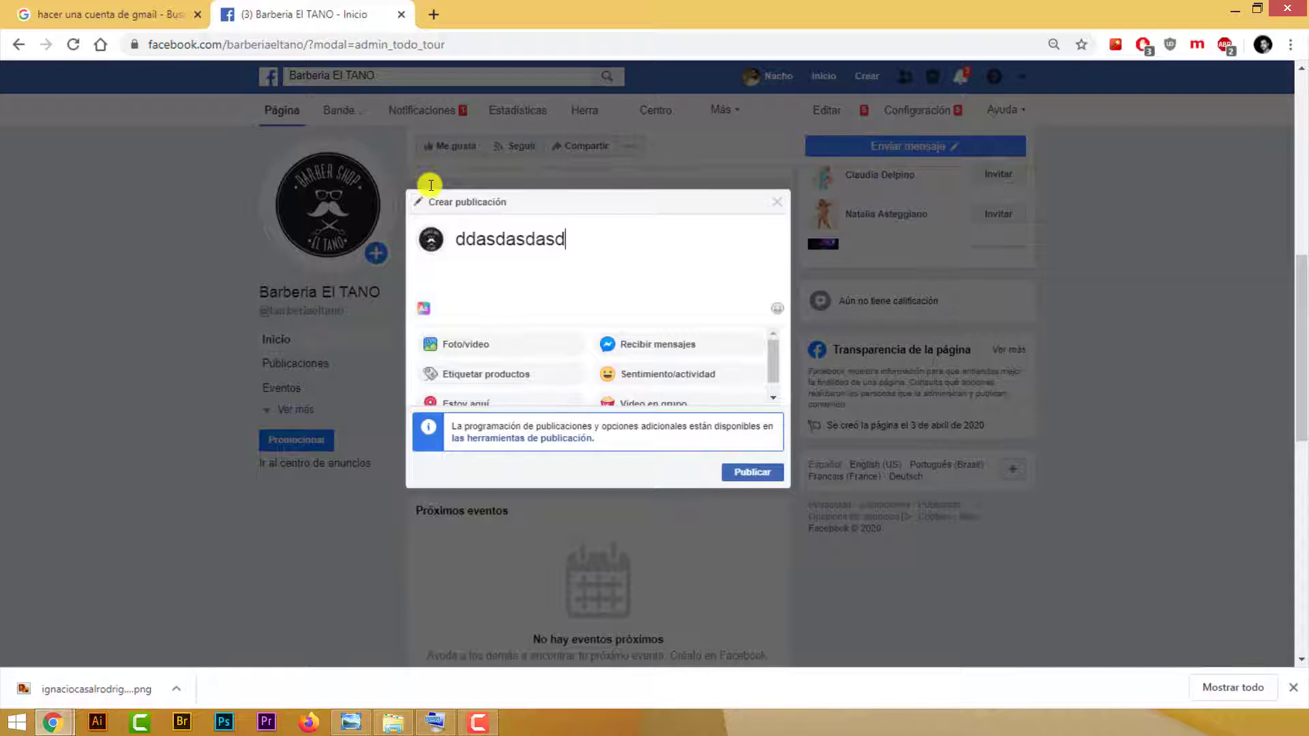
{"action": "key", "text": "ctrl+a"}
{"action": "key", "text": "BackSpace"}
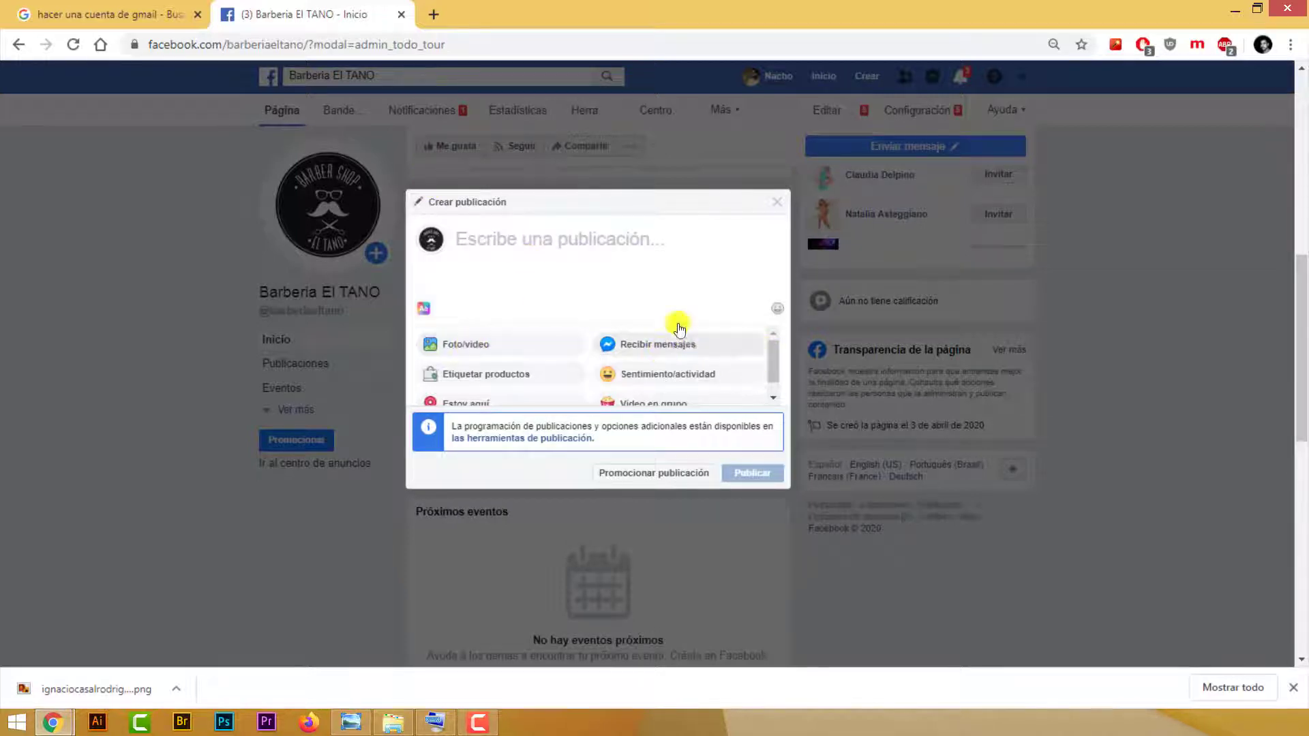
{"action": "left_click", "coordinate": [774, 208]}
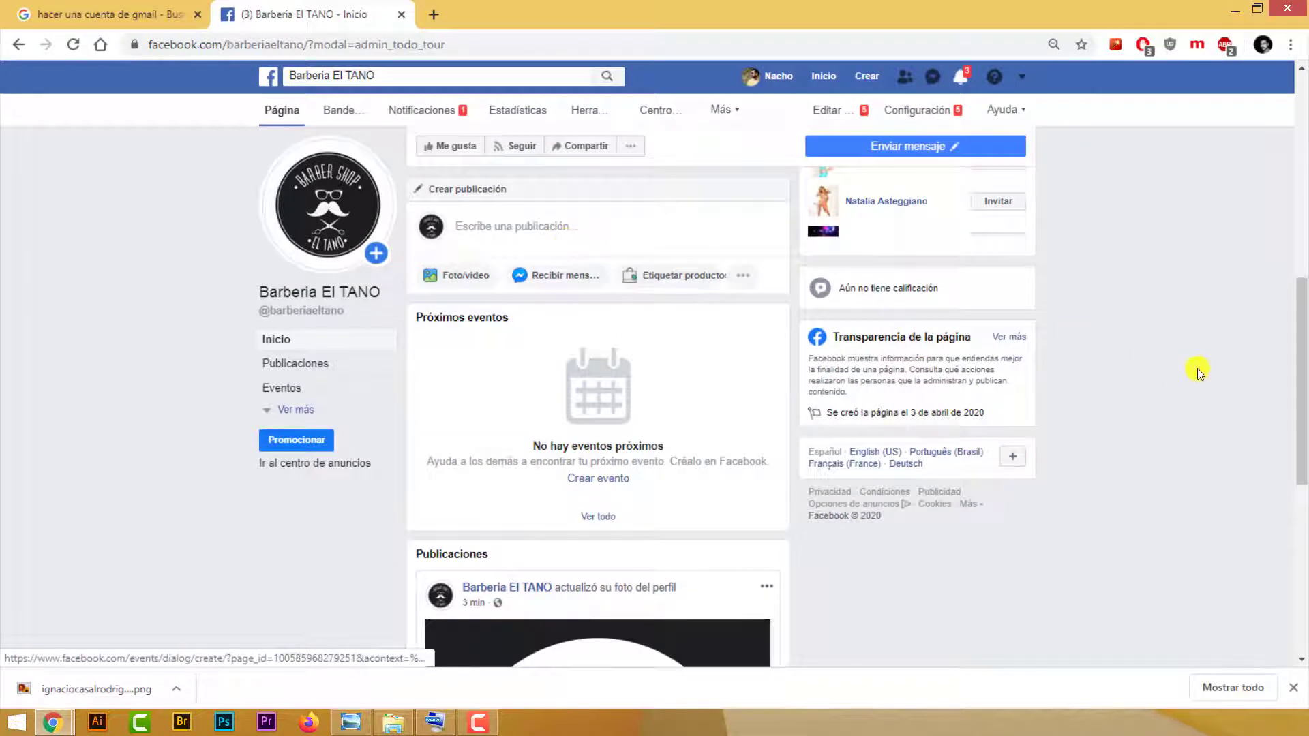
{"action": "mouse_move", "coordinate": [1303, 372]}
{"action": "left_mouse_down"}
{"action": "mouse_move", "coordinate": [1302, 178]}
{"action": "mouse_move", "coordinate": [992, 140]}
{"action": "left_mouse_up"}
Step: Open Configuración for the Barberia El TANO page to list its General settings
{"action": "left_click", "coordinate": [902, 113]}
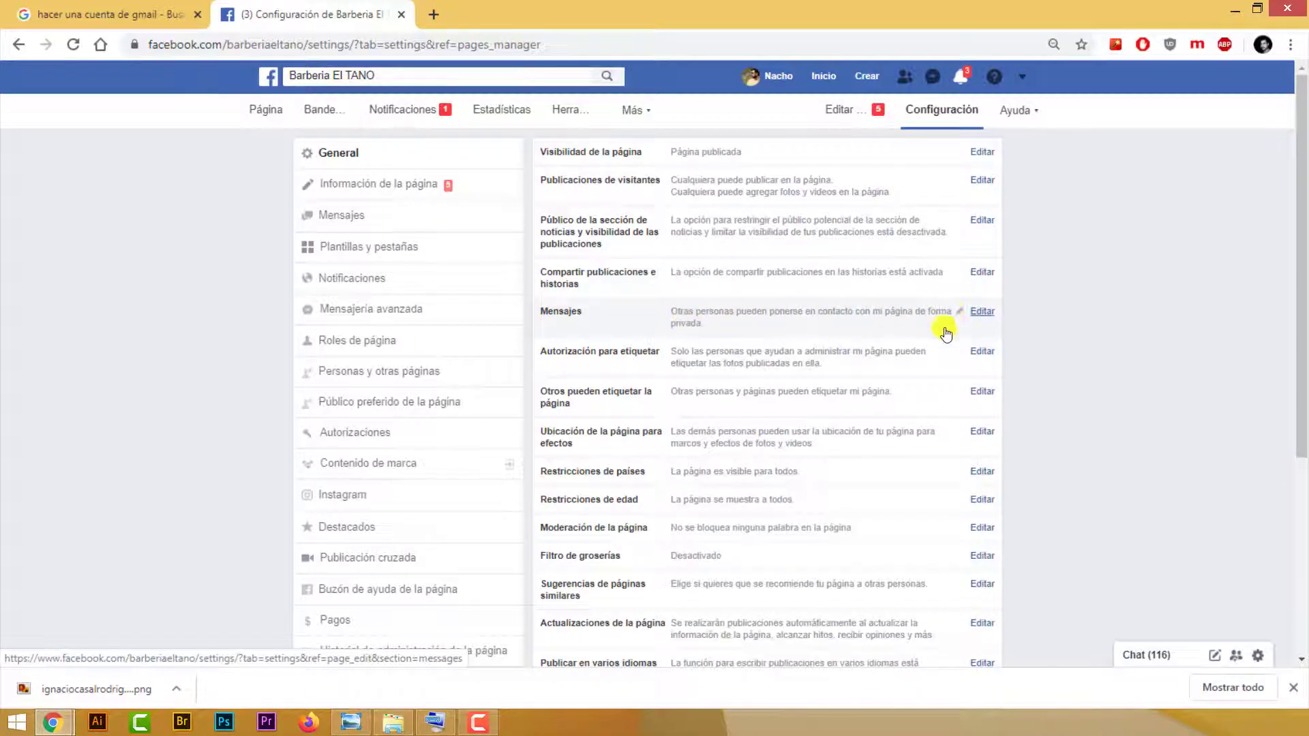
Step: Write a Descripción starting 'Somos una barberia masculina de…' for the Córdoba barbershop and save it
{"action": "left_click", "coordinate": [361, 193]}
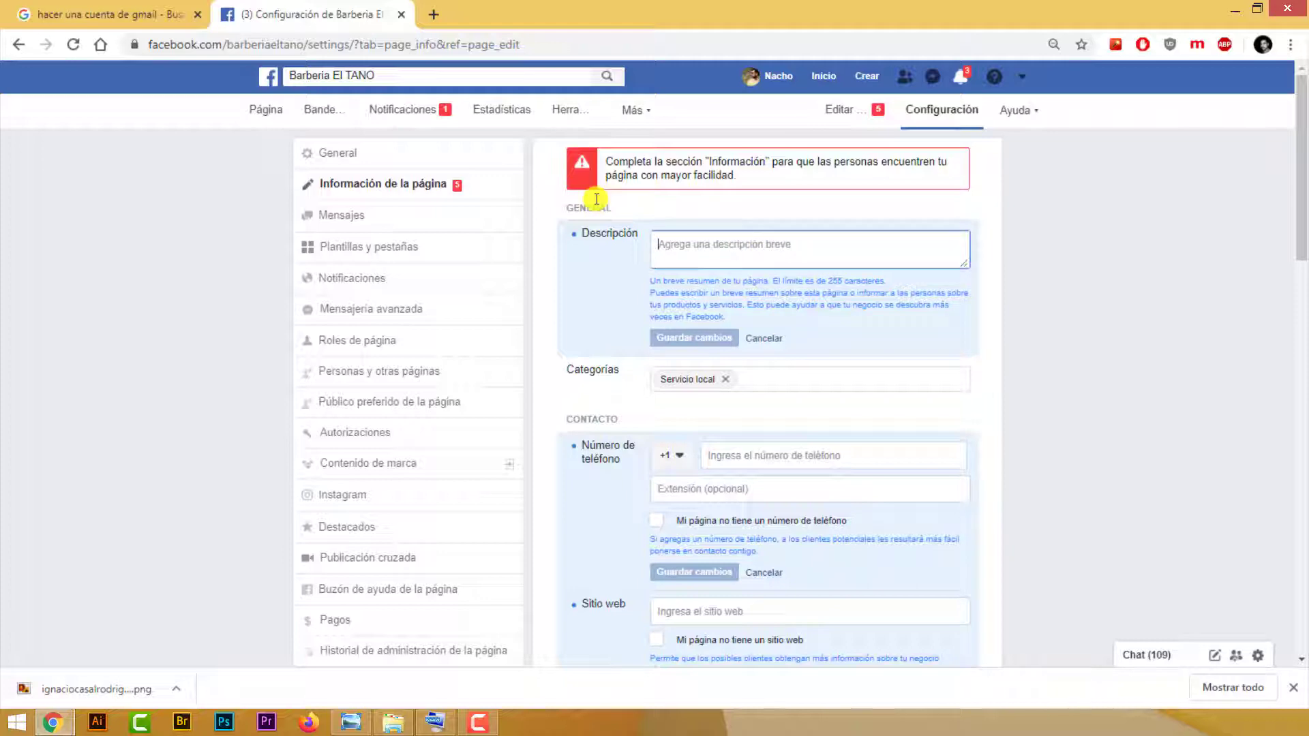
{"action": "type", "text": "Somo"}
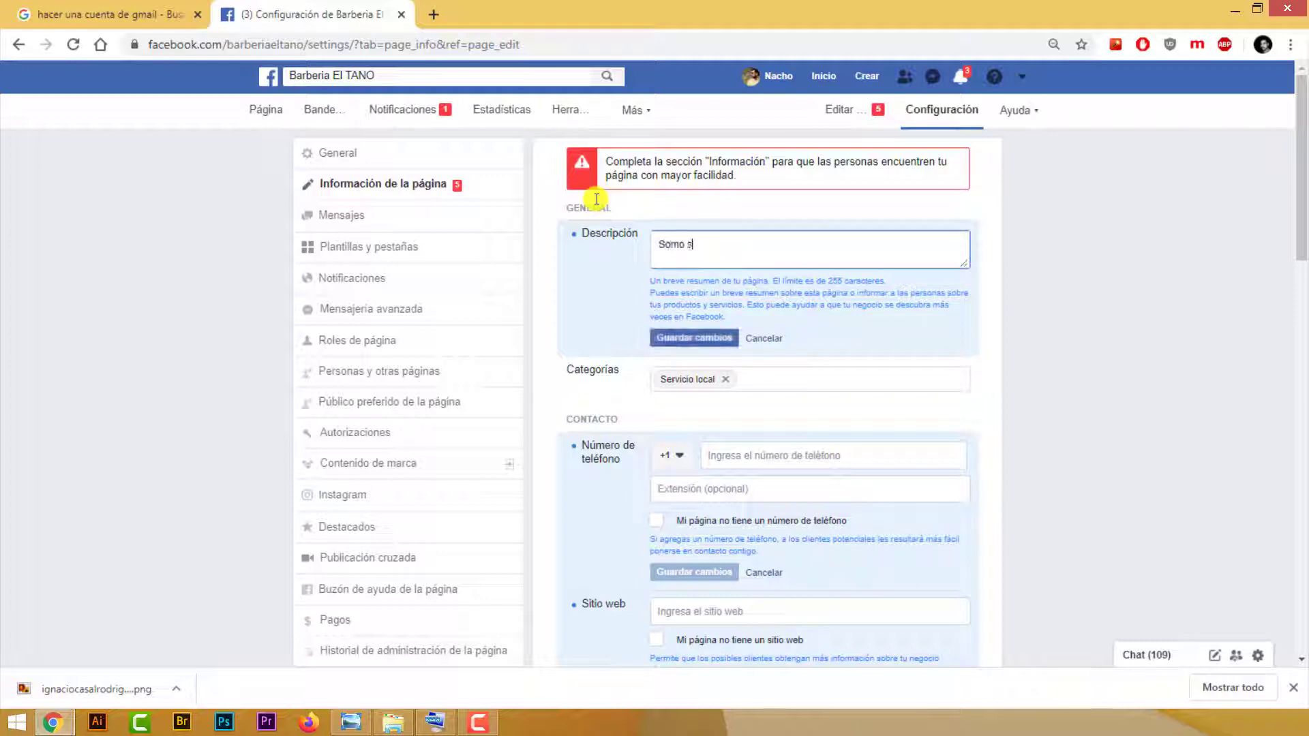
{"action": "type", "text": "s una ba"}
{"action": "type", "text": "rberia mascu"}
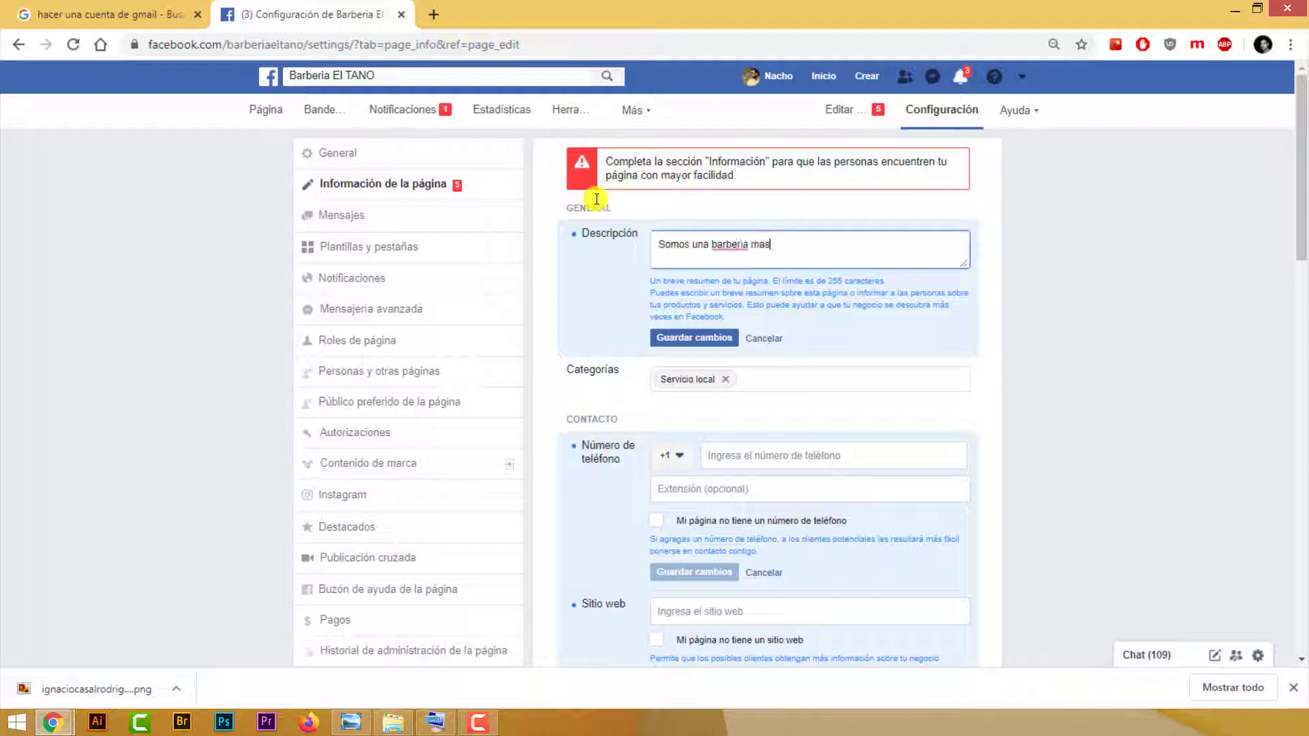
{"action": "type", "text": "lina de la ciudad de cordoba, en la"}
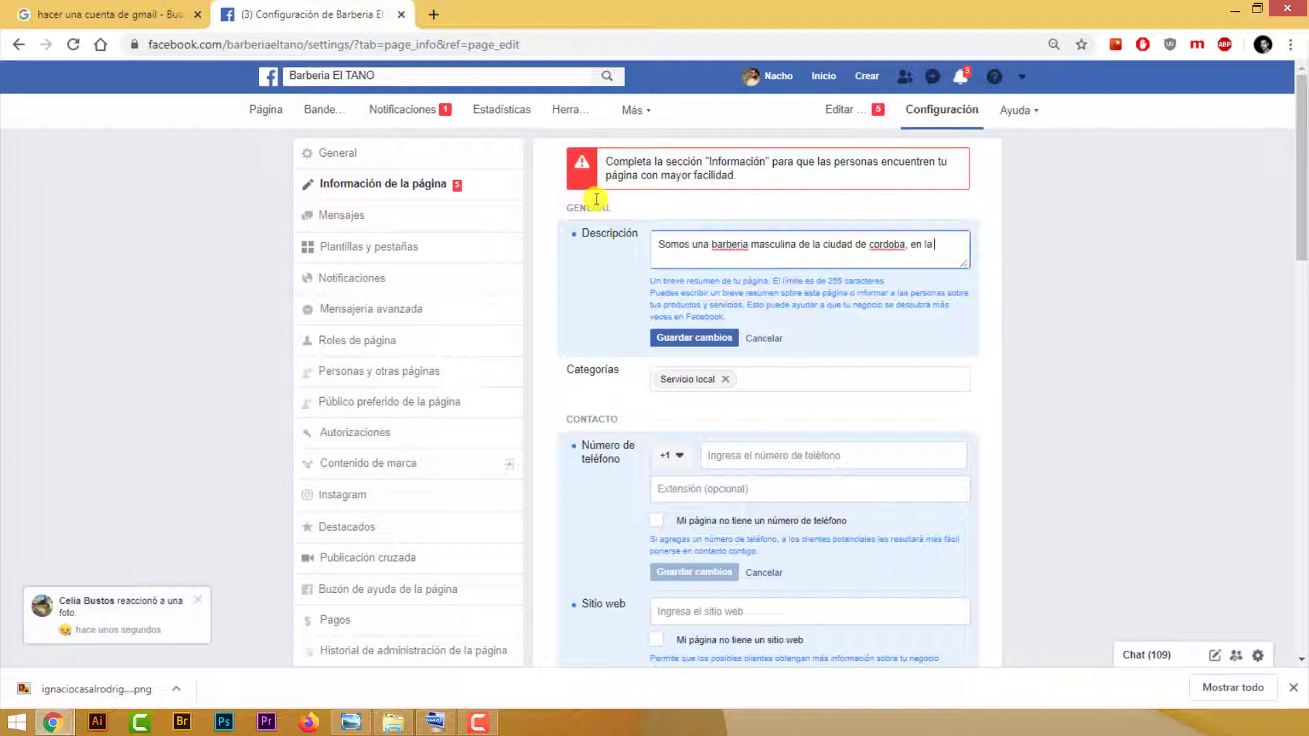
{"action": "type", "text": "ual noes"}
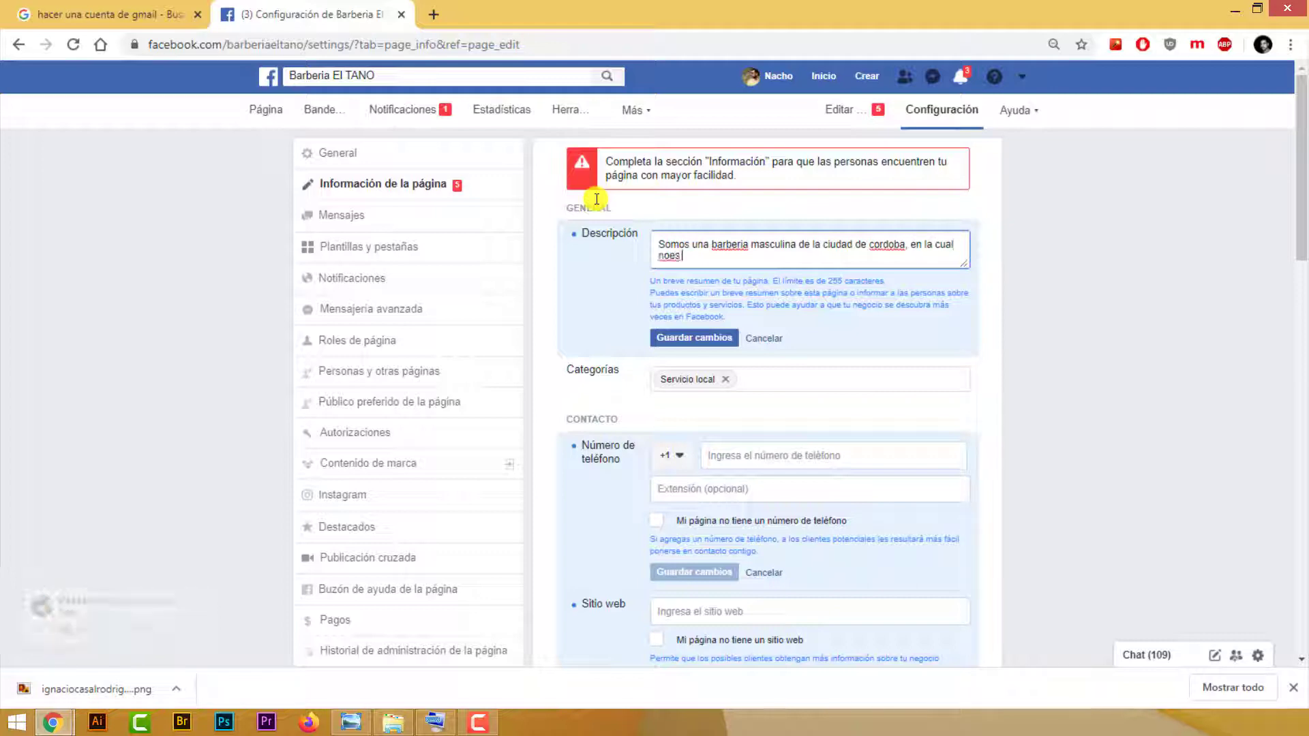
{"action": "type", "text": " especializamos en c"}
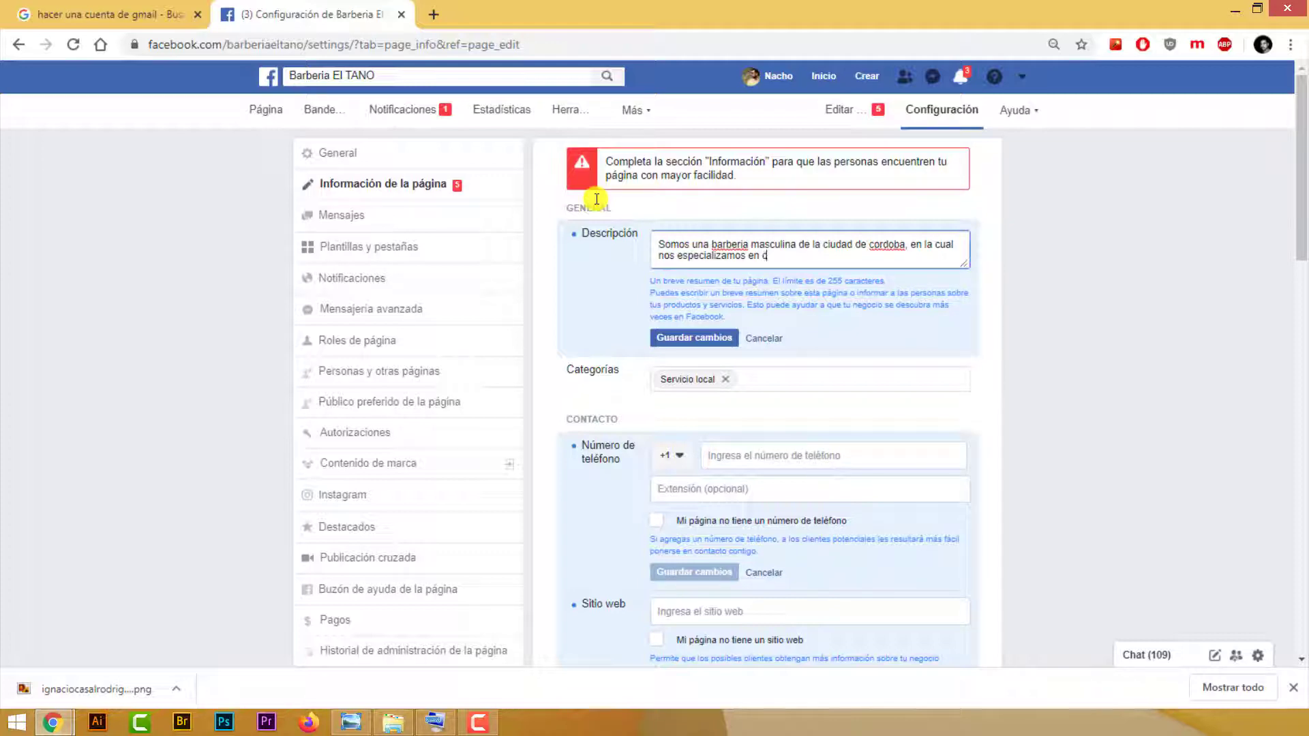
{"action": "type", "text": "ortes masculinos y en estetica"}
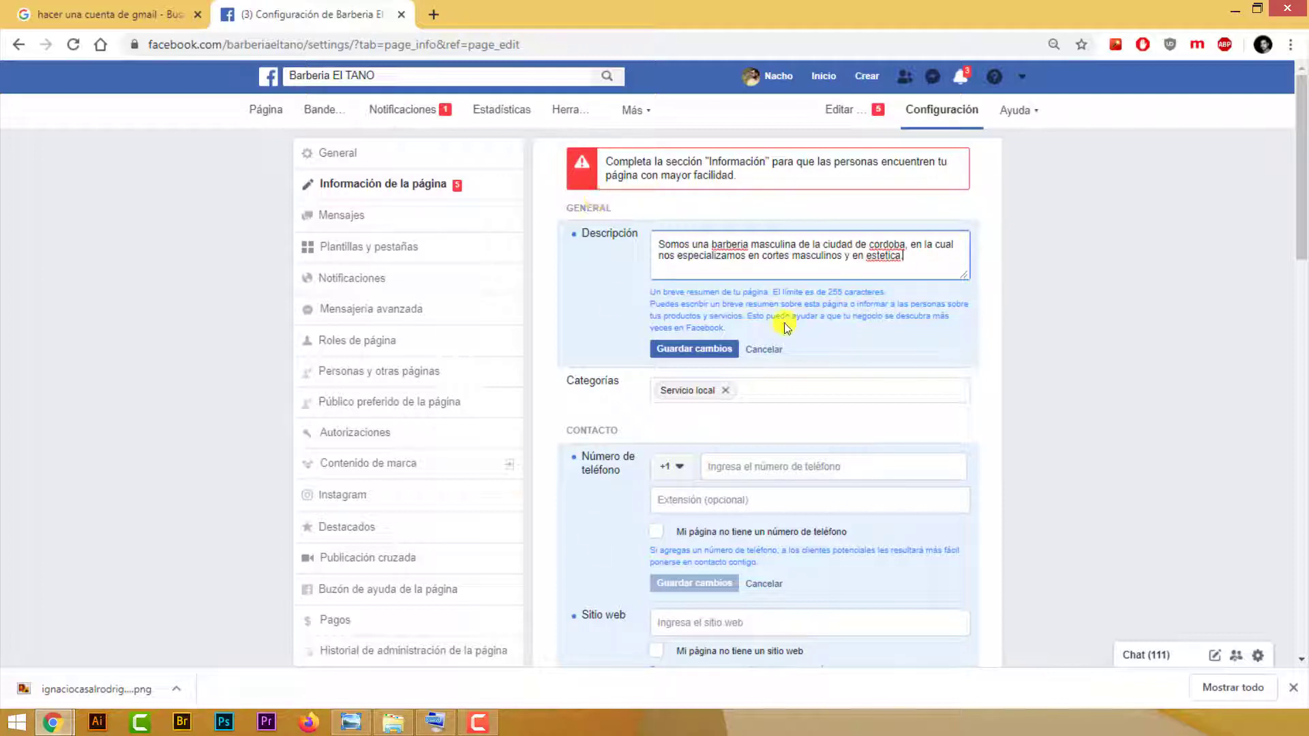
{"action": "left_click", "coordinate": [709, 349]}
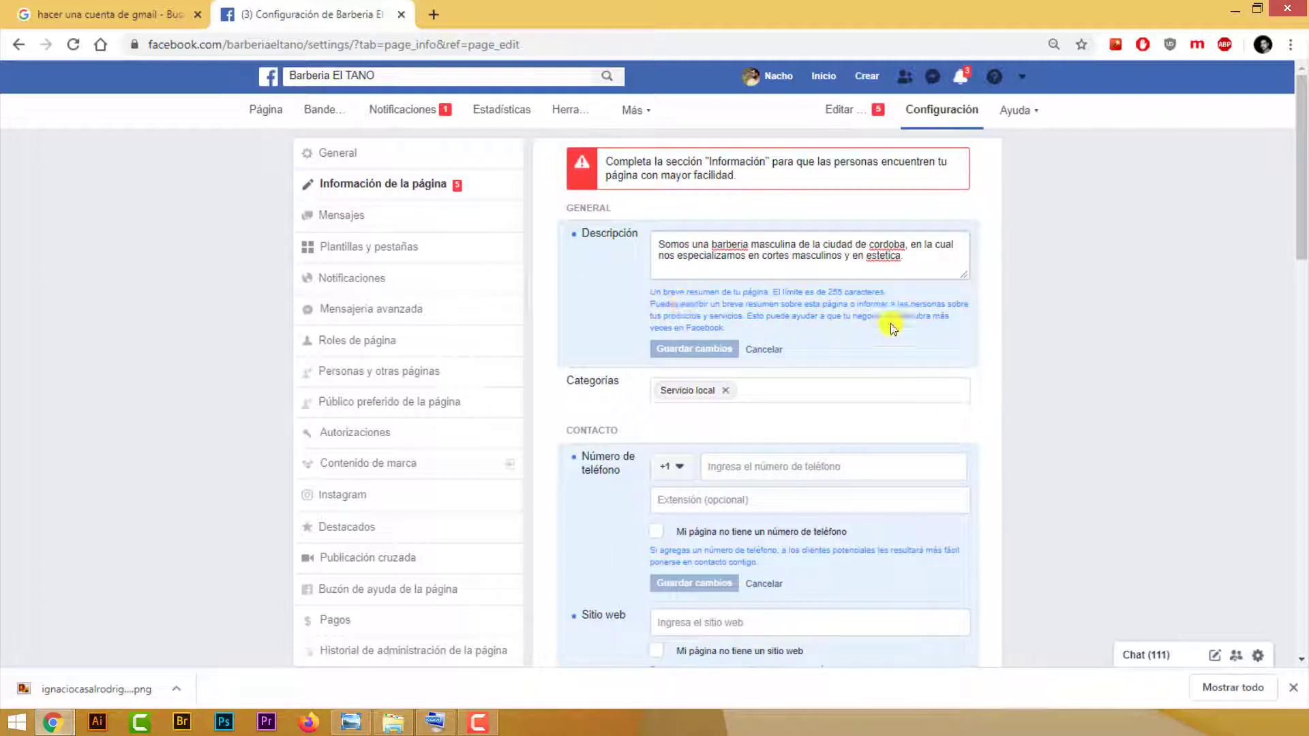
Step: Change the phone country code from +1 to Argentina's +54
{"action": "scroll", "coordinate": [713, 253], "scroll_direction": "down", "scroll_amount": 3}
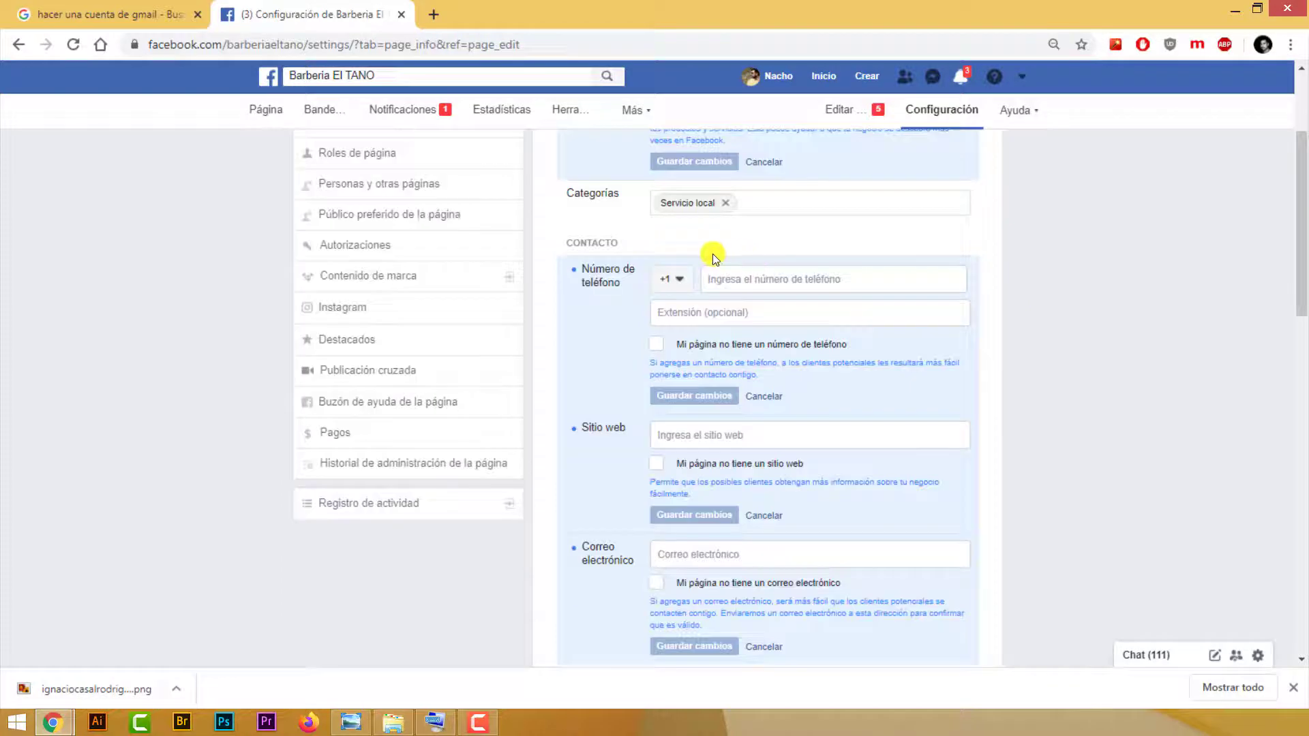
{"action": "left_click", "coordinate": [679, 275]}
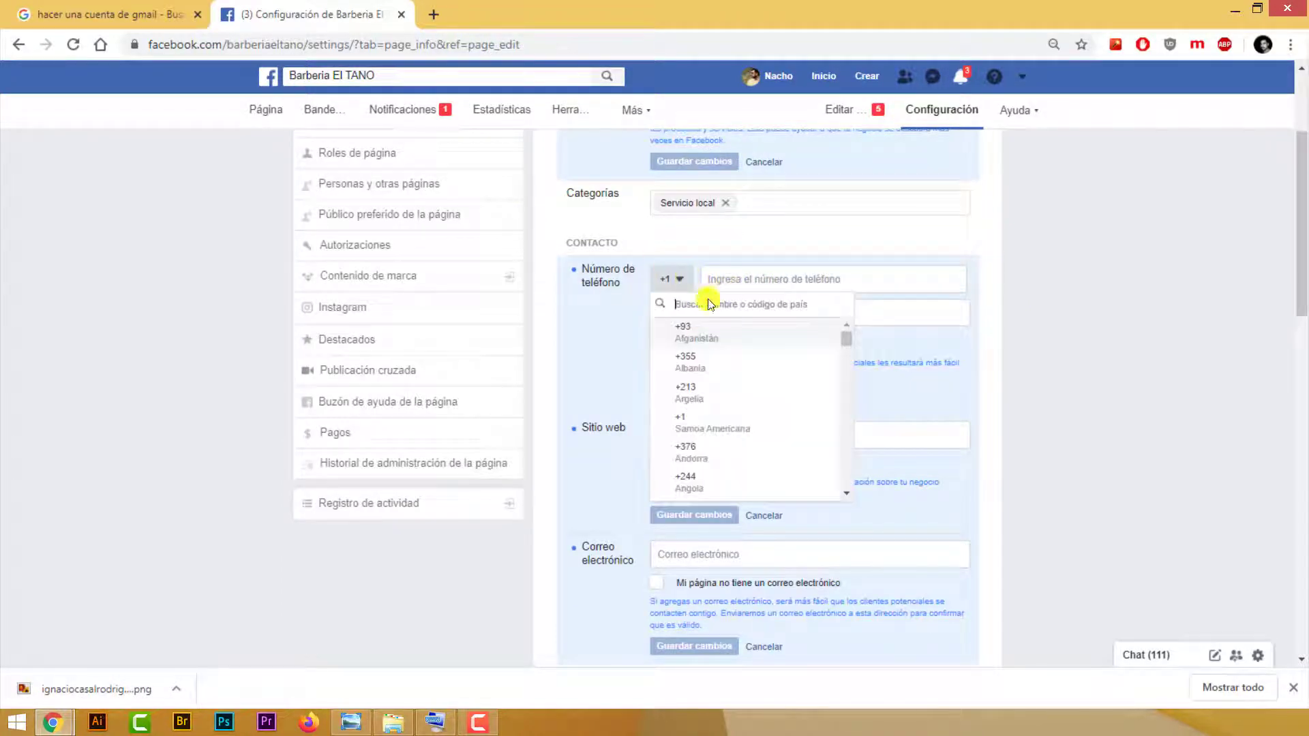
{"action": "scroll", "coordinate": [733, 381], "scroll_direction": "down", "scroll_amount": 2}
{"action": "scroll", "coordinate": [744, 400], "scroll_direction": "down", "scroll_amount": 2}
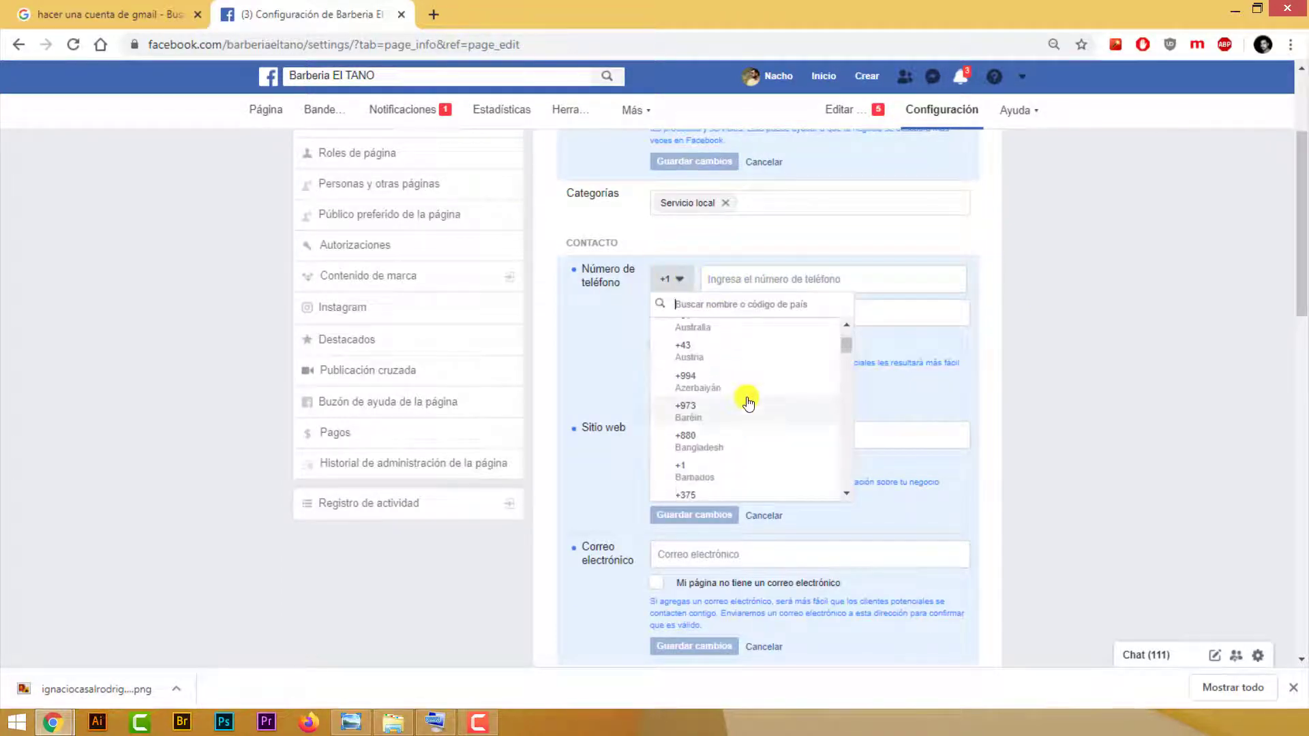
{"action": "scroll", "coordinate": [745, 400], "scroll_direction": "down", "scroll_amount": 2}
{"action": "scroll", "coordinate": [746, 403], "scroll_direction": "down", "scroll_amount": 2}
{"action": "scroll", "coordinate": [748, 382], "scroll_direction": "down", "scroll_amount": 1}
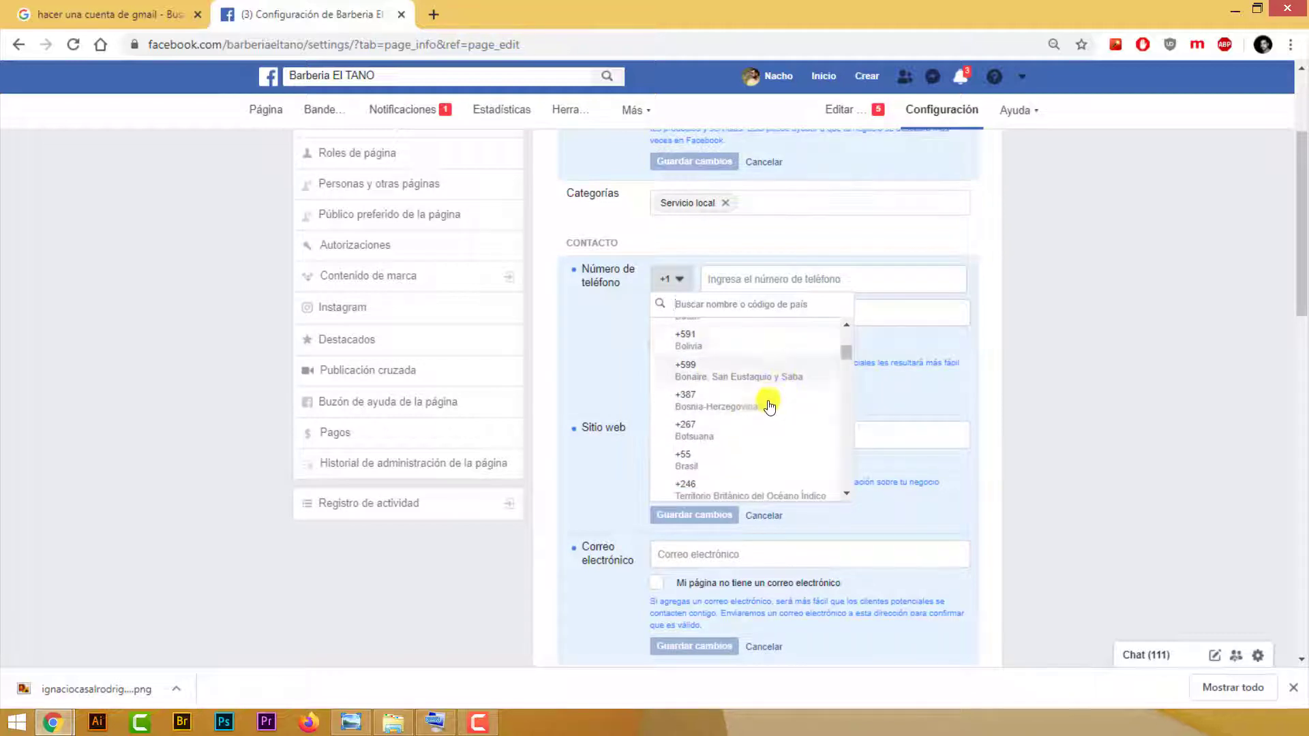
{"action": "scroll", "coordinate": [769, 396], "scroll_direction": "down", "scroll_amount": 1}
{"action": "scroll", "coordinate": [769, 402], "scroll_direction": "up", "scroll_amount": 5}
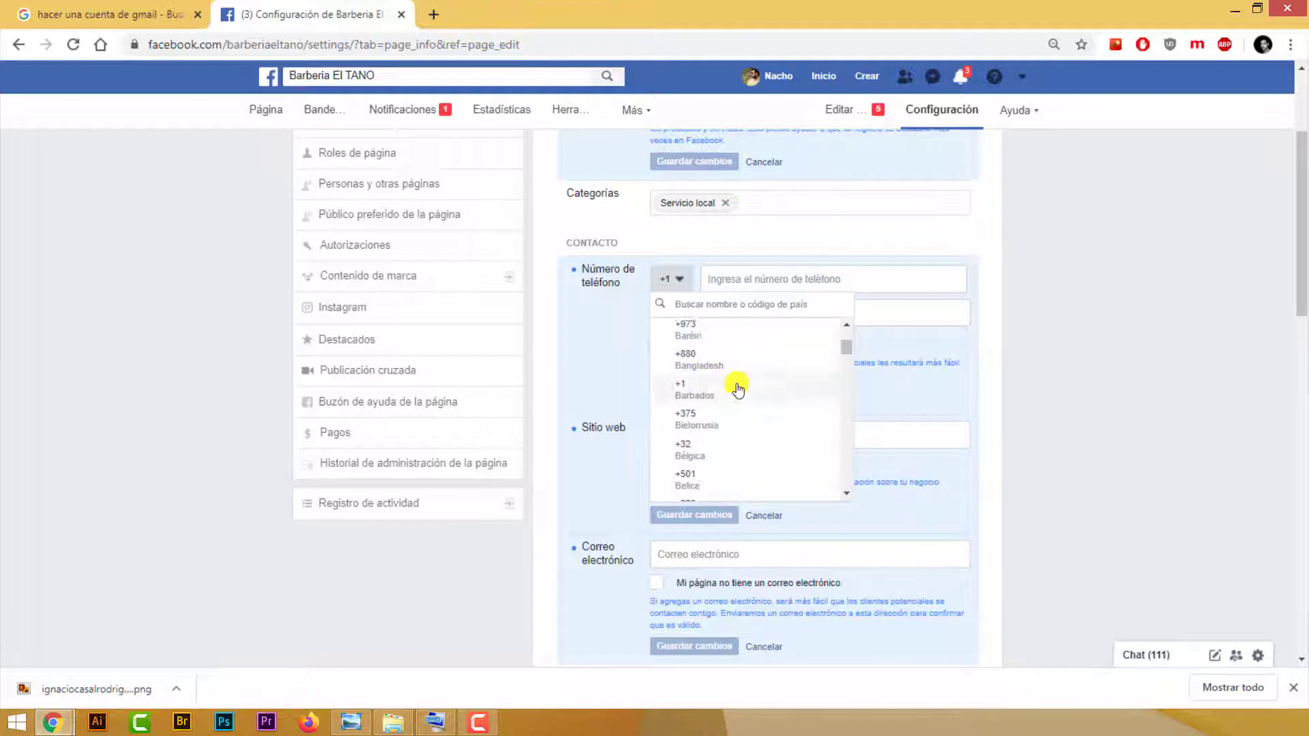
{"action": "scroll", "coordinate": [737, 392], "scroll_direction": "up", "scroll_amount": 3}
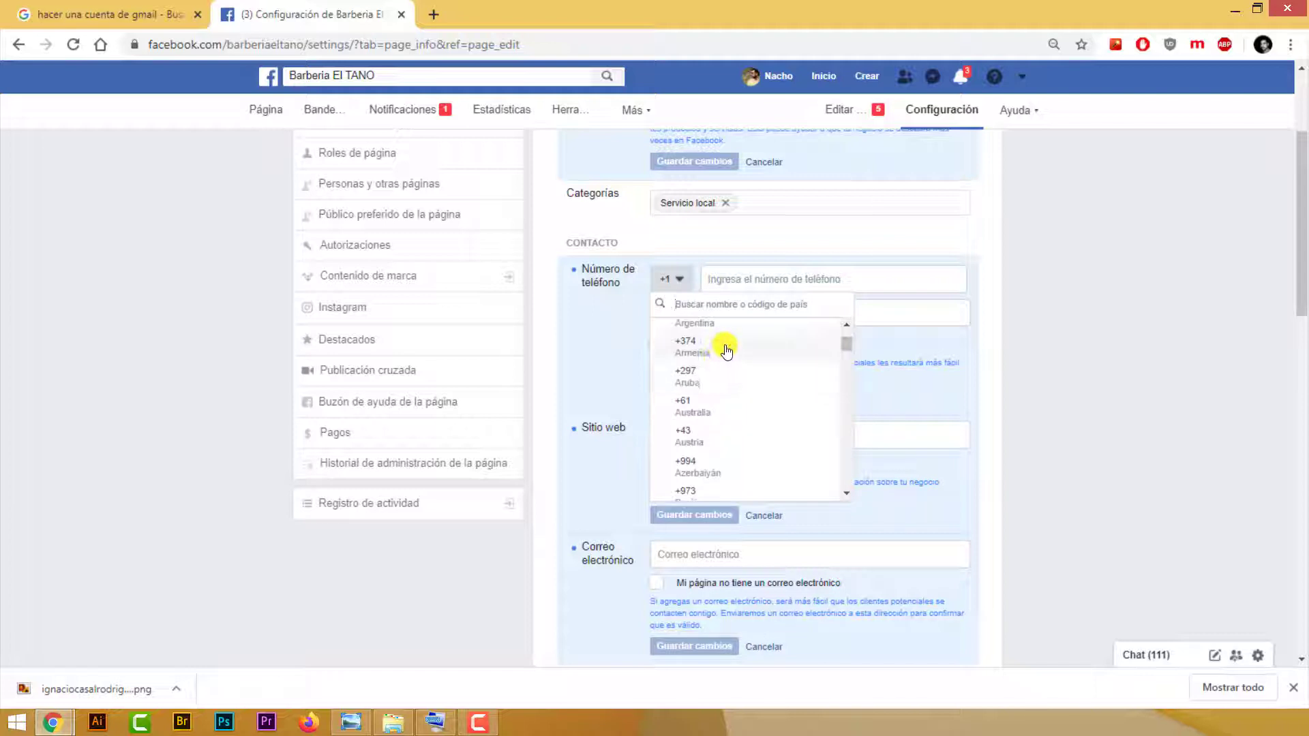
{"action": "scroll", "coordinate": [720, 334], "scroll_direction": "up", "scroll_amount": 1}
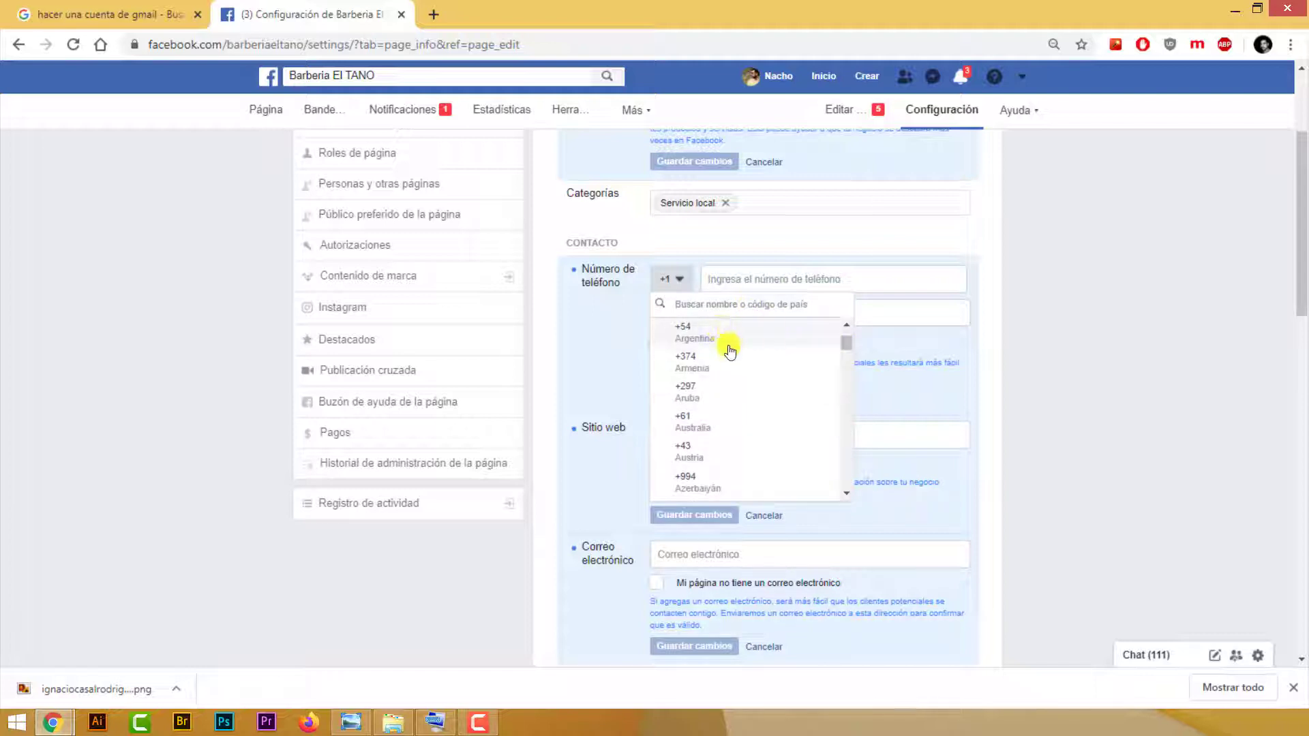
{"action": "left_click", "coordinate": [721, 336]}
Step: Move through the phone, Sitio web and Correo electrónico fields, leaving e-mail empty, down to Horario
{"action": "left_click", "coordinate": [918, 297]}
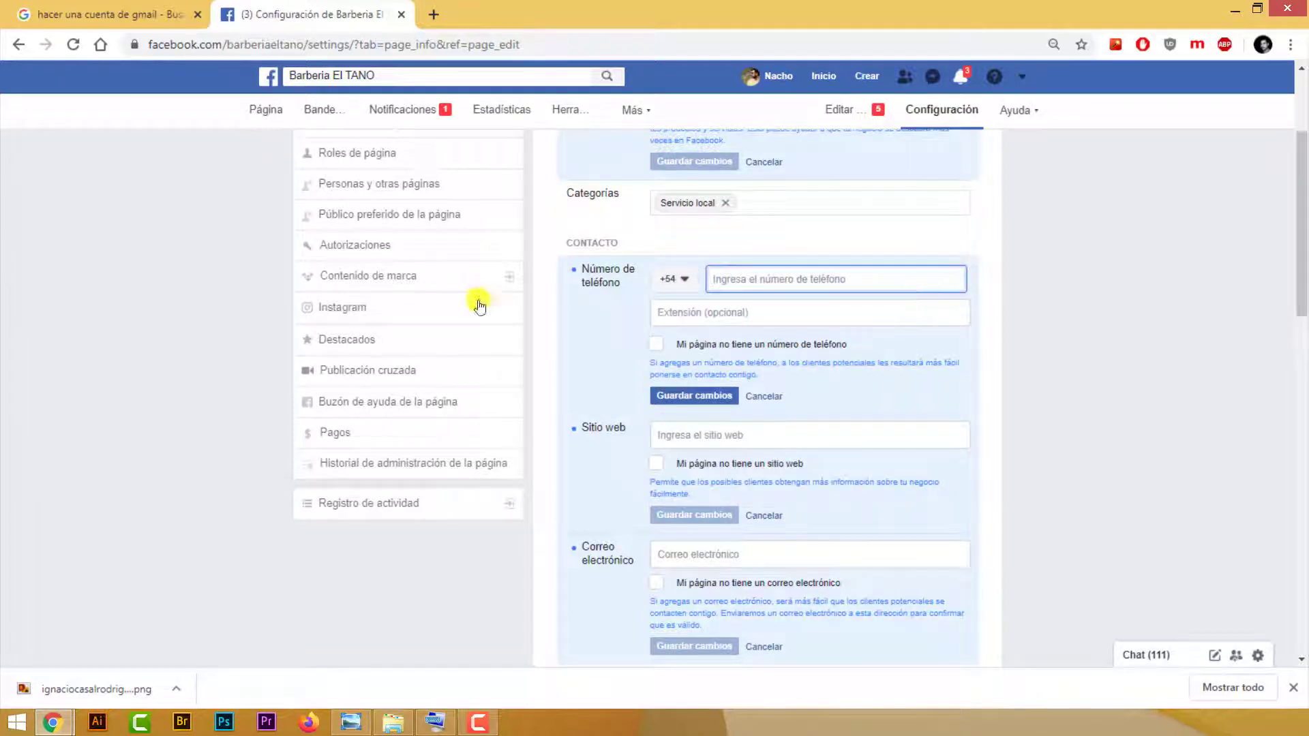
{"action": "left_click", "coordinate": [648, 435]}
{"action": "scroll", "coordinate": [811, 495], "scroll_direction": "down", "scroll_amount": 2}
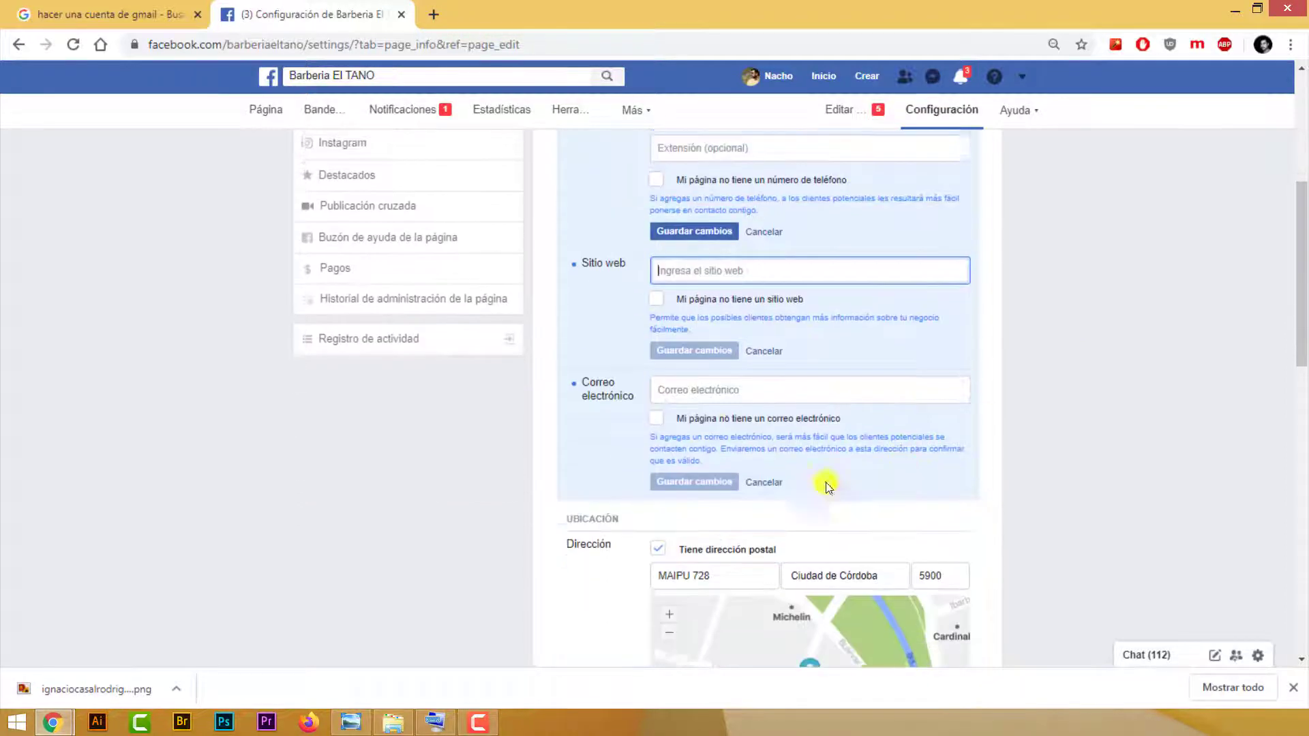
{"action": "key", "text": "Tab"}
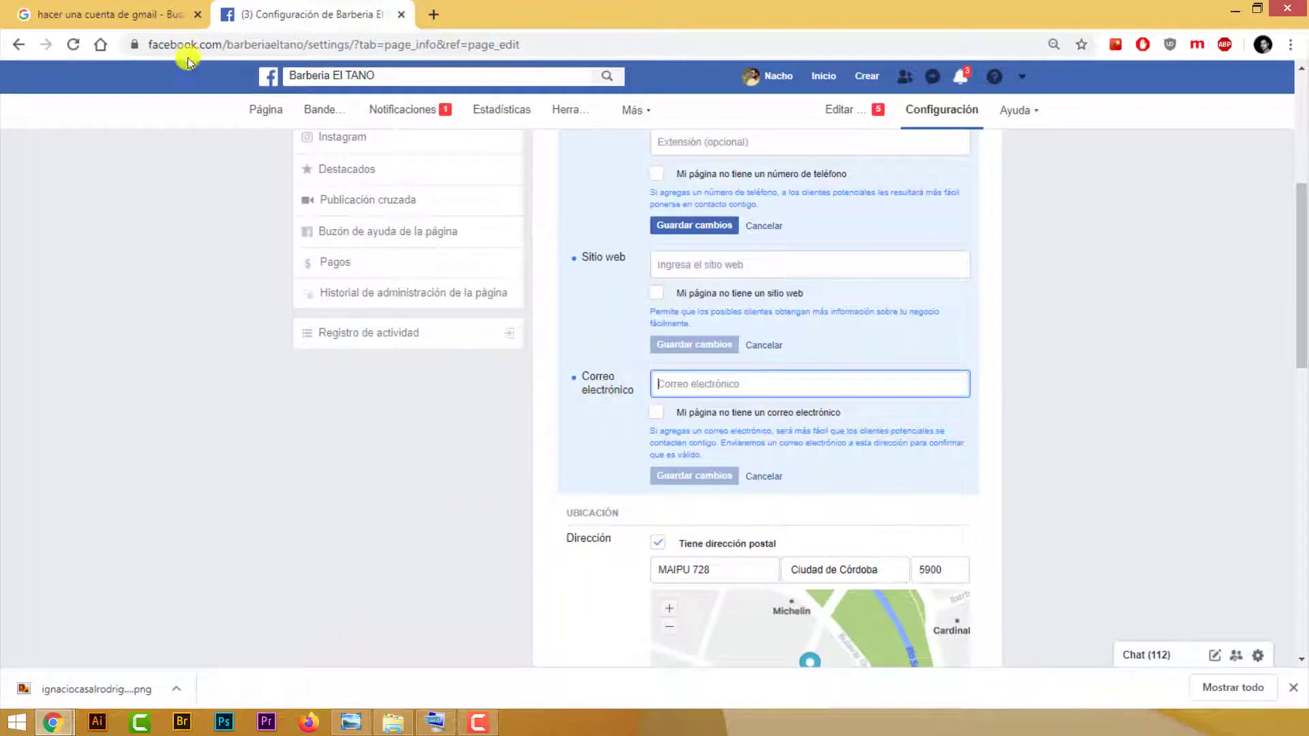
{"action": "left_click", "coordinate": [837, 349]}
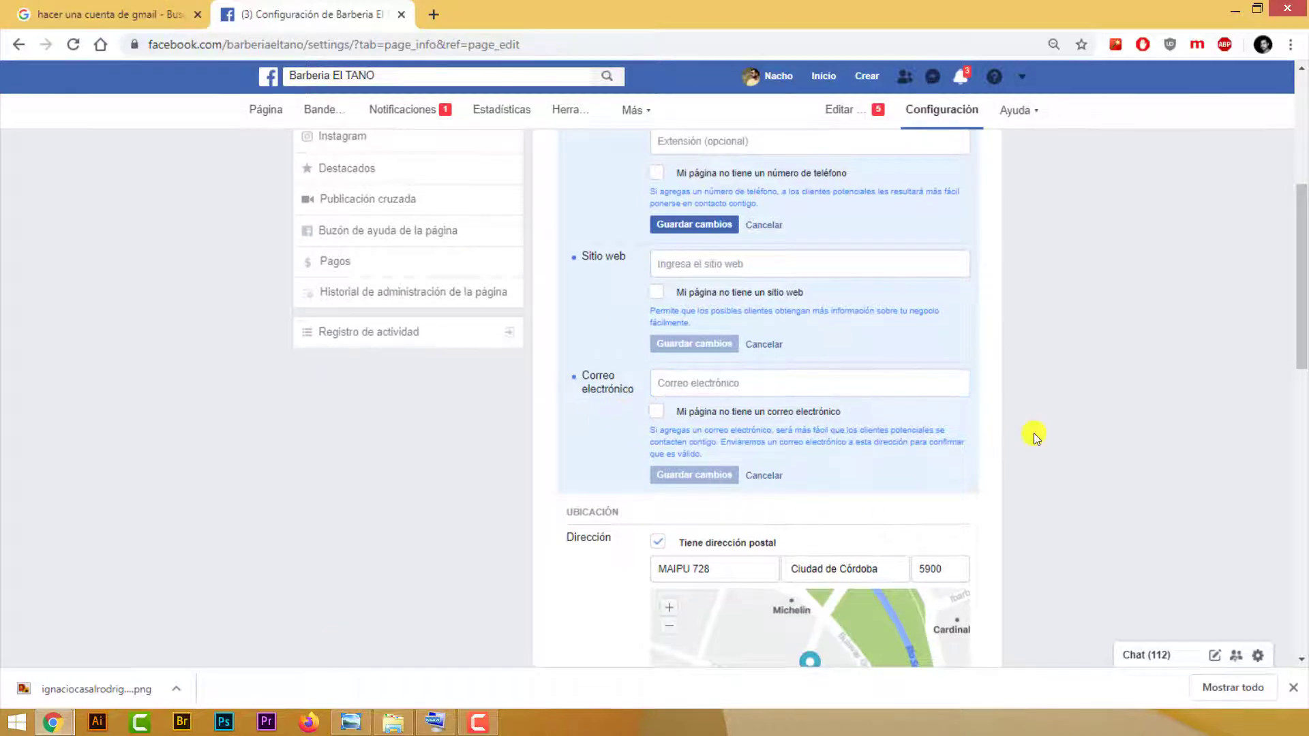
{"action": "scroll", "coordinate": [1033, 432], "scroll_direction": "down", "scroll_amount": 3}
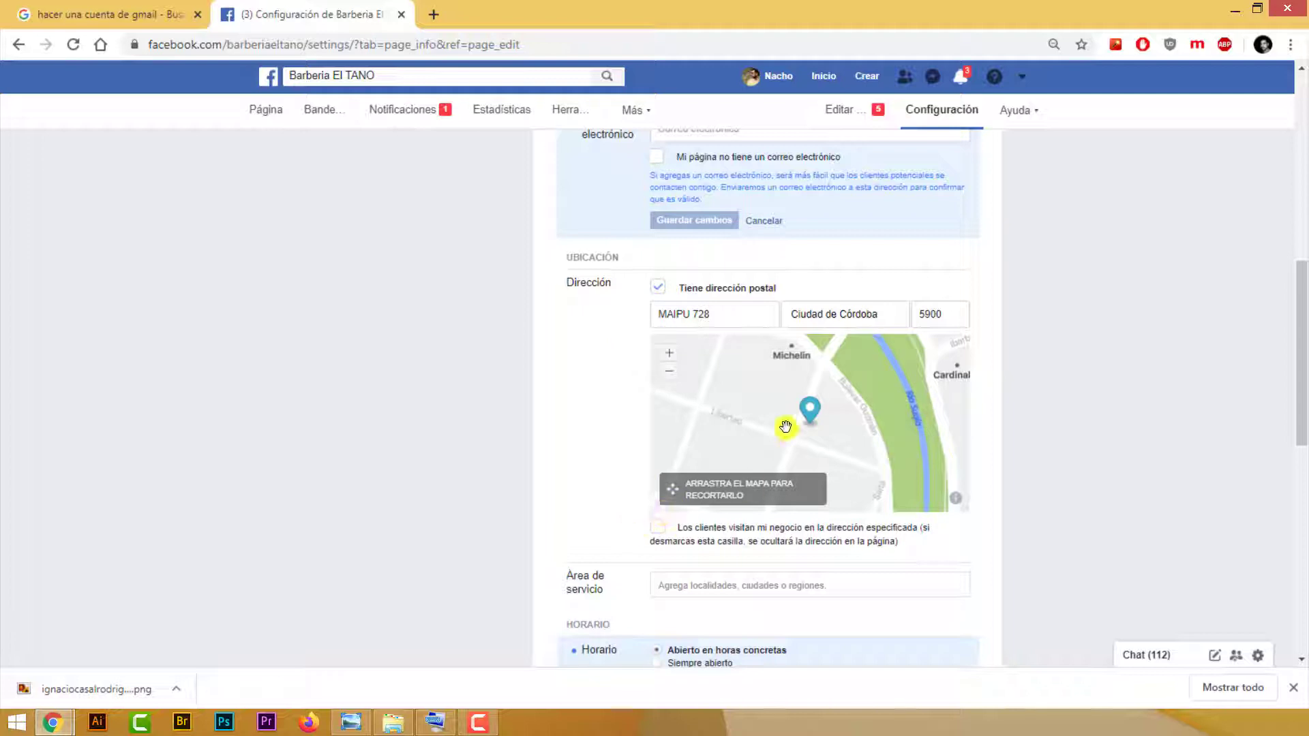
{"action": "scroll", "coordinate": [656, 366], "scroll_direction": "down", "scroll_amount": 5}
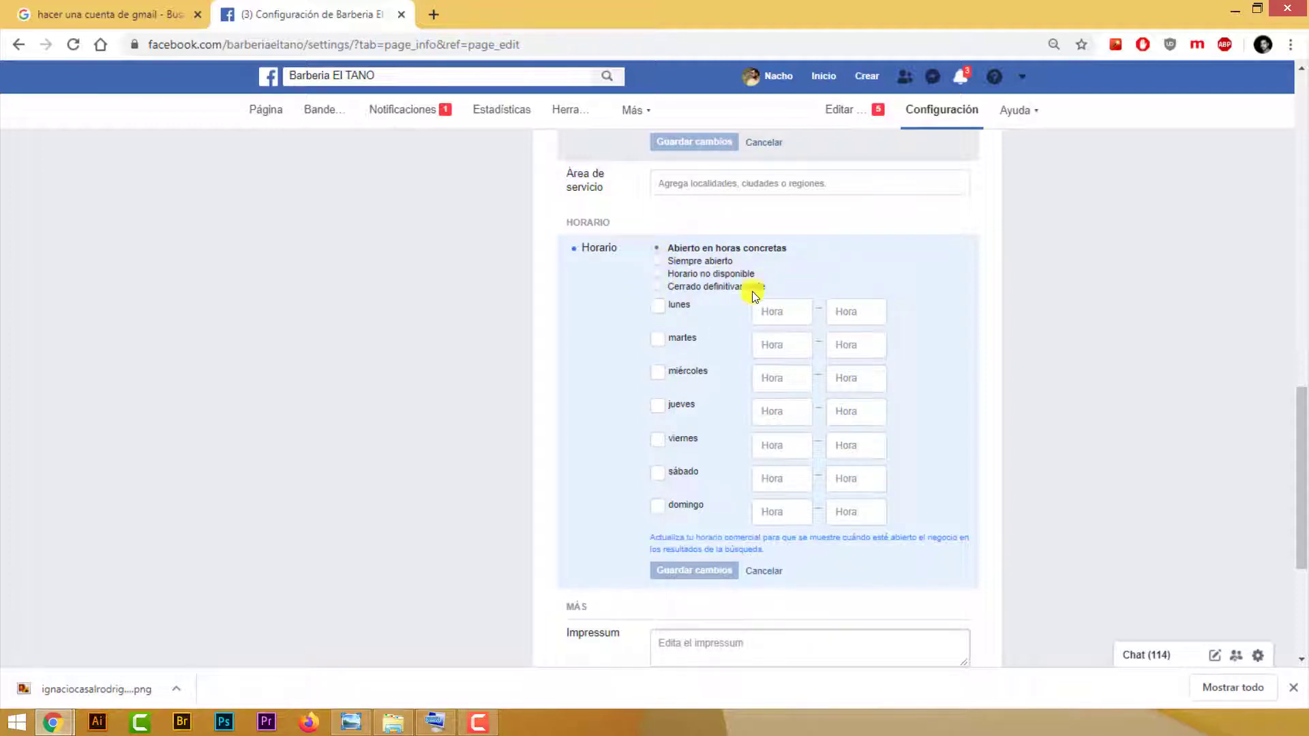
Step: Mark martes through sábado as open 09:00–17:00, leaving lunes and domingo unchecked
{"action": "left_click", "coordinate": [657, 315]}
{"action": "left_click", "coordinate": [658, 319]}
{"action": "left_click", "coordinate": [657, 340]}
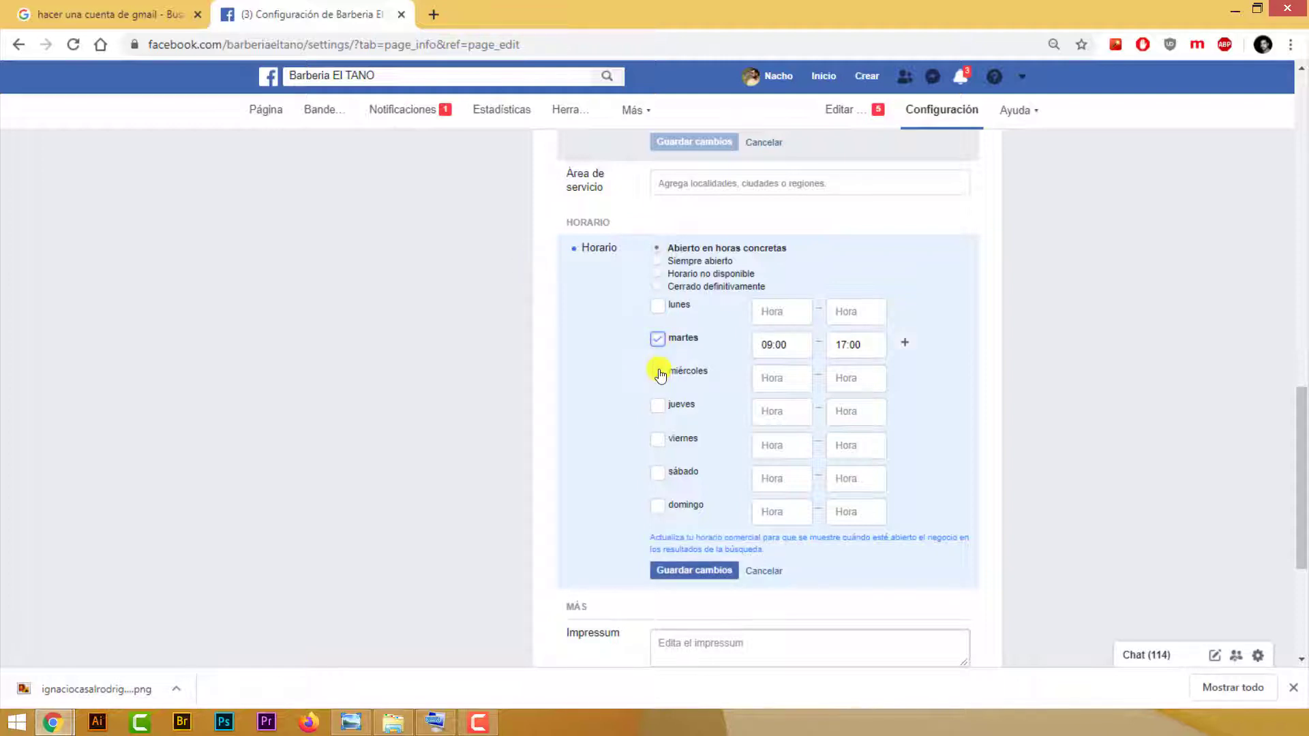
{"action": "left_click", "coordinate": [659, 372]}
{"action": "left_click", "coordinate": [658, 406]}
{"action": "left_click", "coordinate": [658, 440]}
{"action": "left_click", "coordinate": [658, 473]}
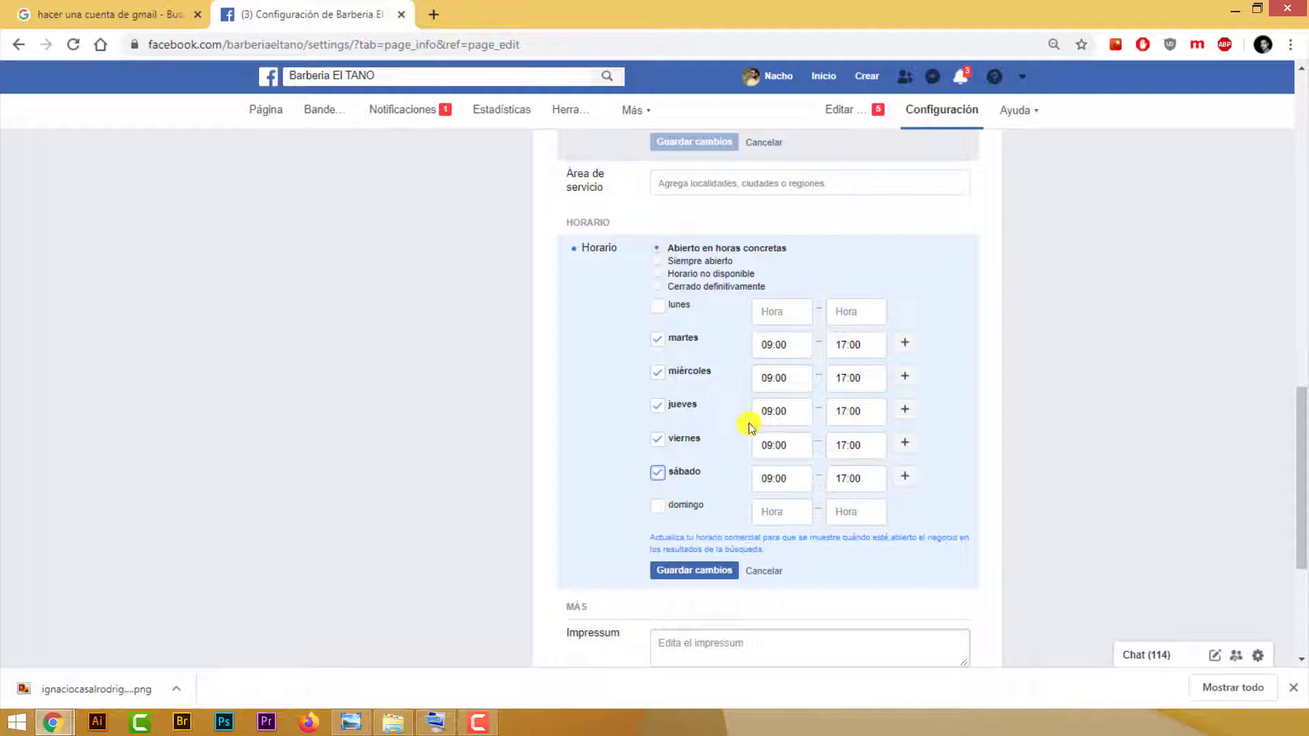
{"action": "left_click", "coordinate": [791, 345]}
Step: Set martes' first time slot to 08:00–12:00
{"action": "type", "text": "0"}
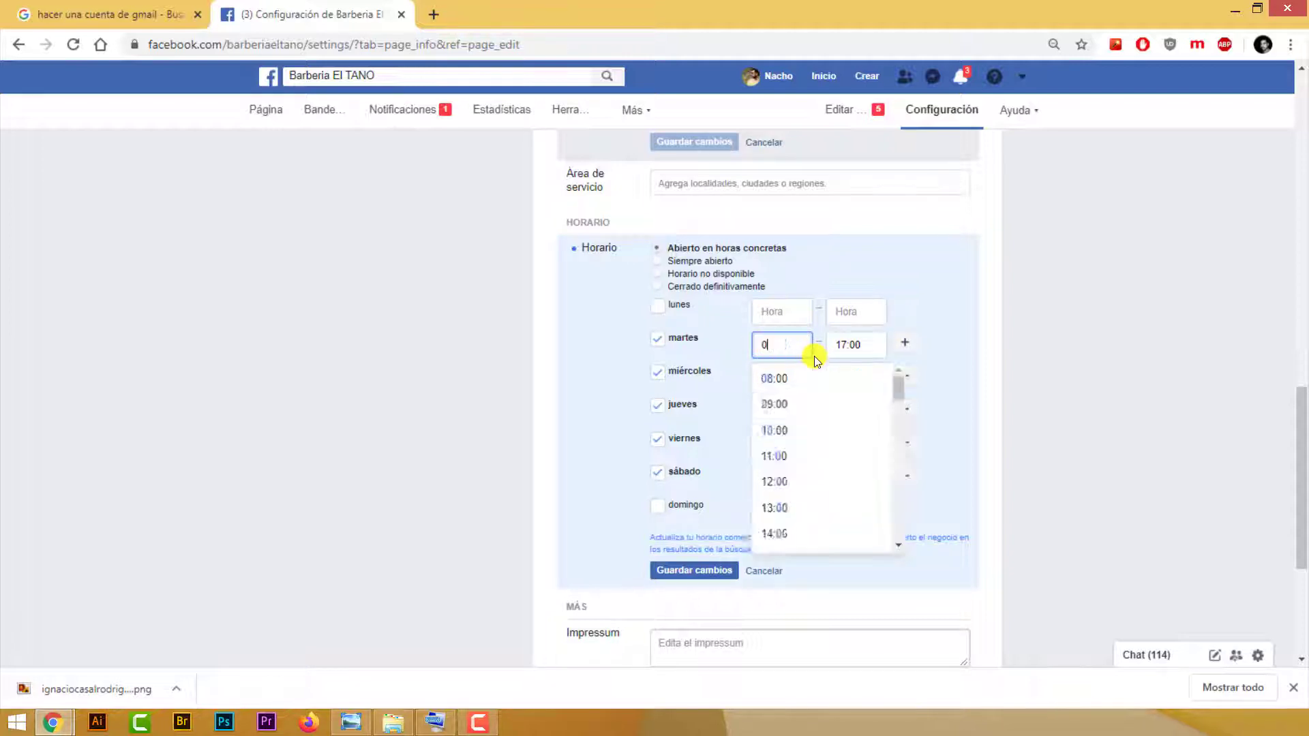
{"action": "type", "text": "8"}
{"action": "left_click", "coordinate": [852, 346]}
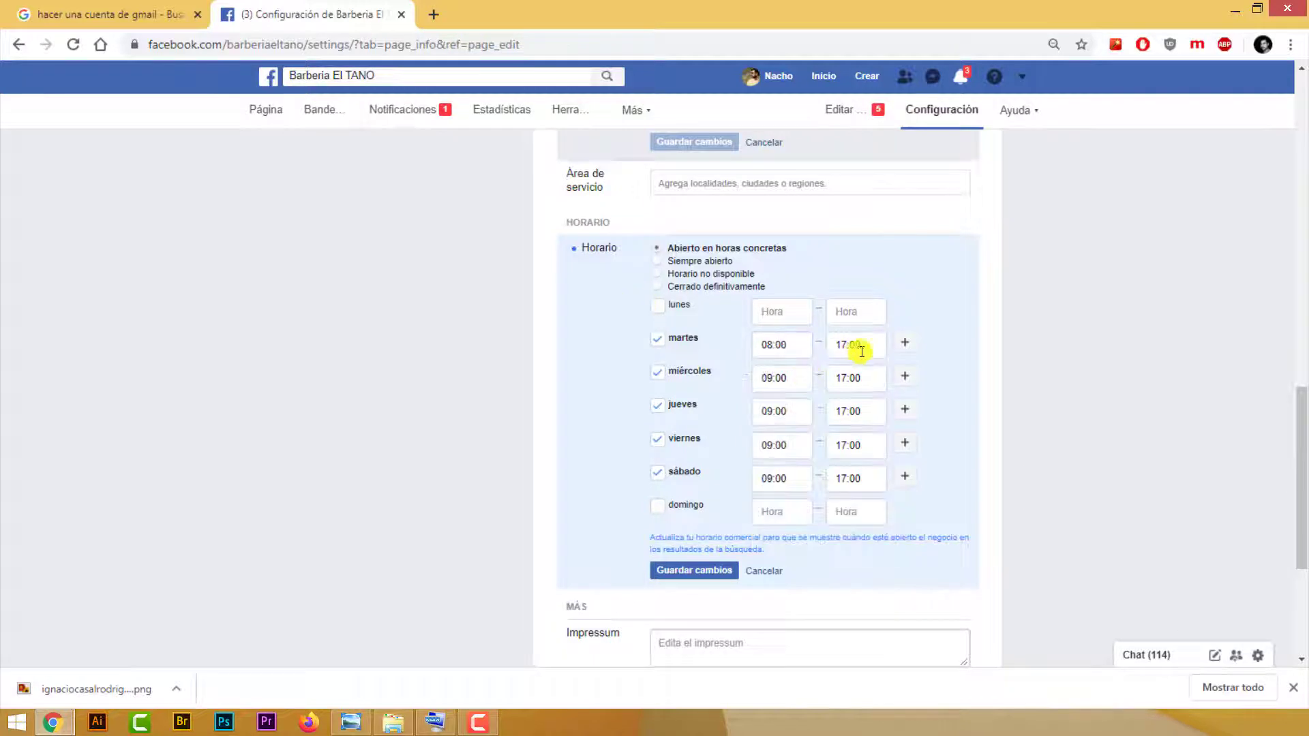
{"action": "key", "text": "BackSpace"}
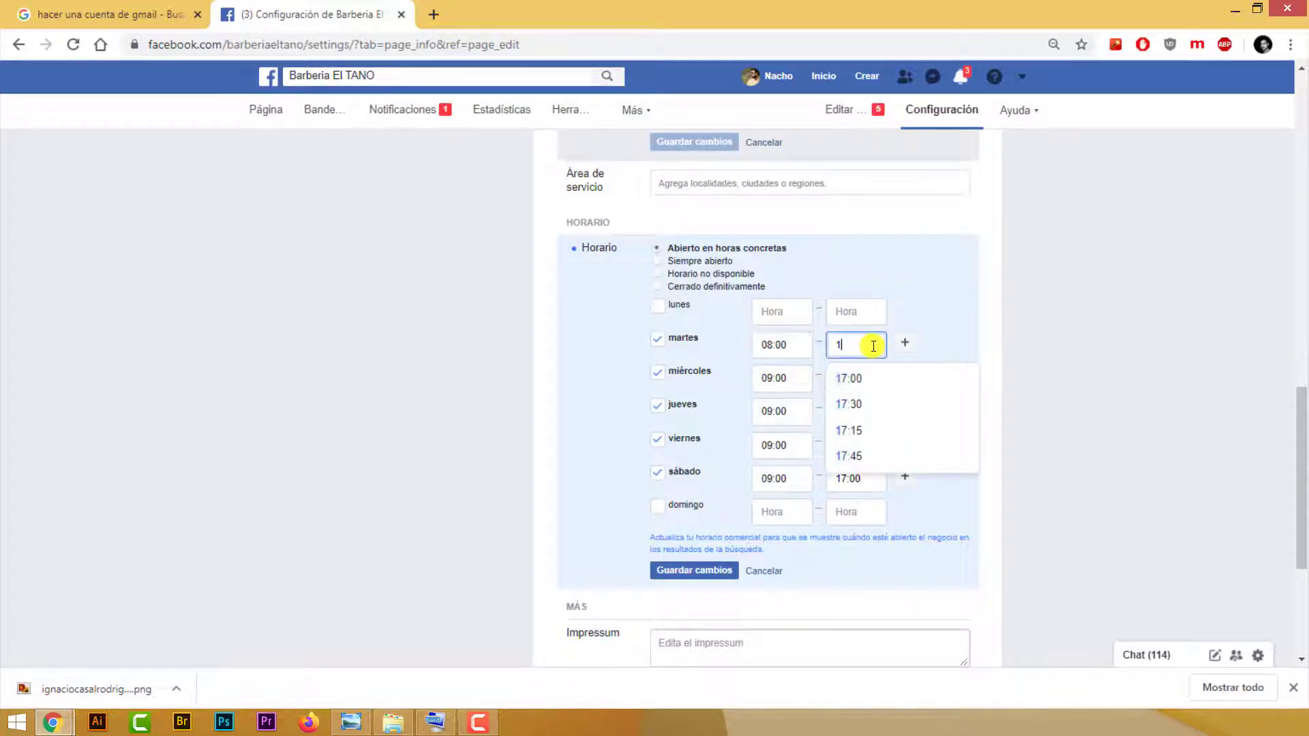
{"action": "key", "text": "BackSpace"}
{"action": "type", "text": "12"}
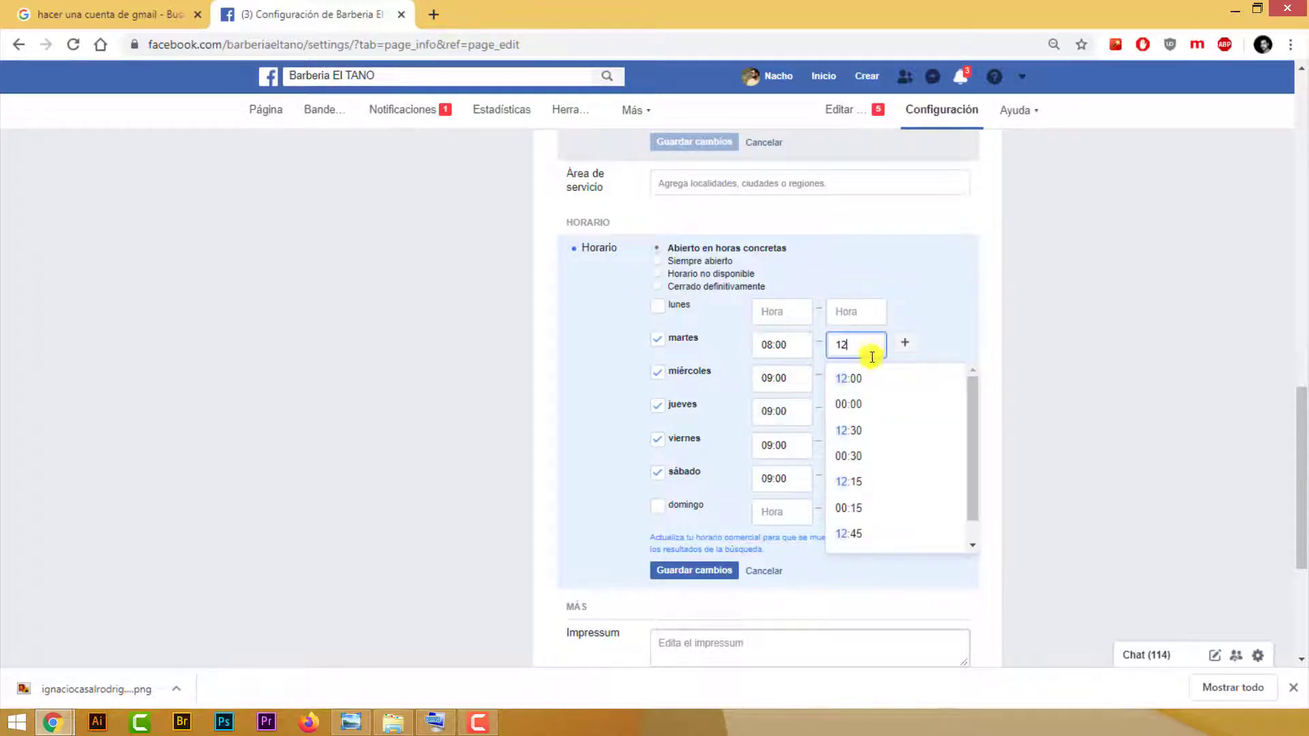
{"action": "left_click", "coordinate": [852, 378]}
Step: Add a second martes slot running 16:00–20:00
{"action": "left_click", "coordinate": [905, 342]}
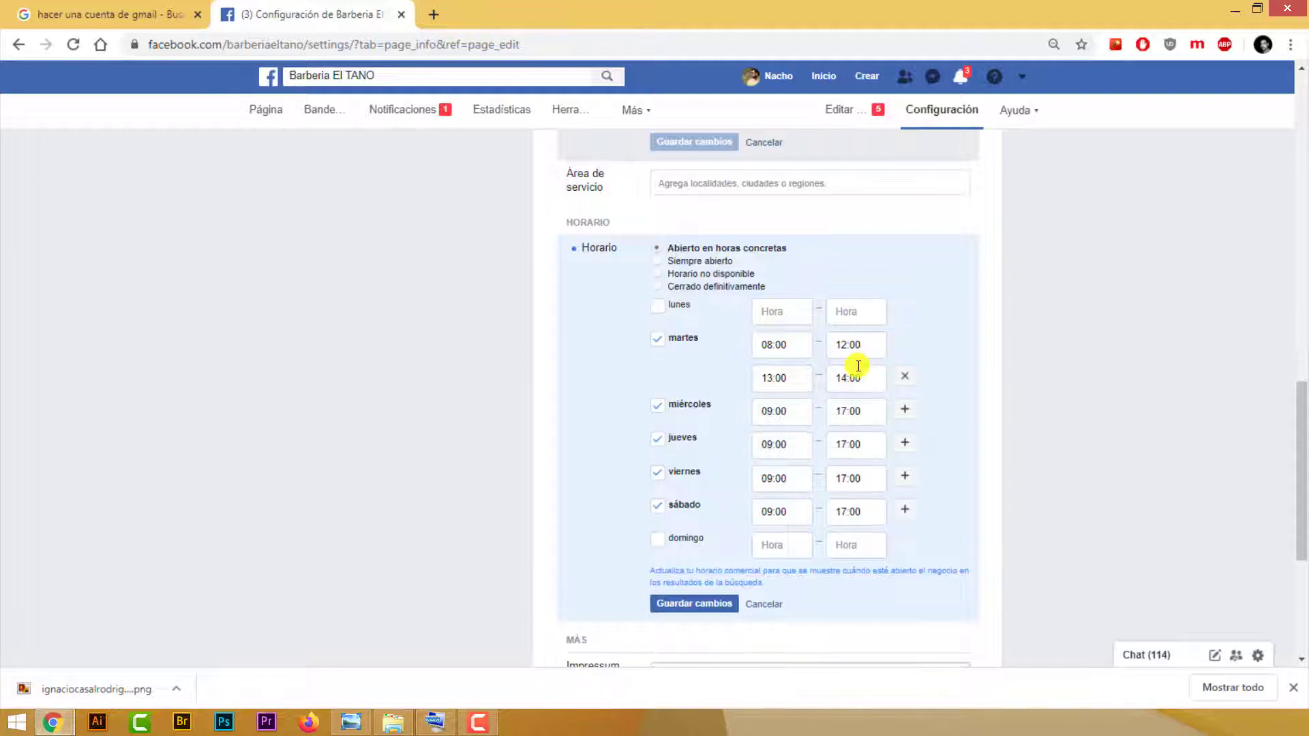
{"action": "left_click", "coordinate": [794, 381]}
{"action": "key", "text": "BackSpace"}
{"action": "key", "text": "BackSpace"}
{"action": "key", "text": "BackSpace"}
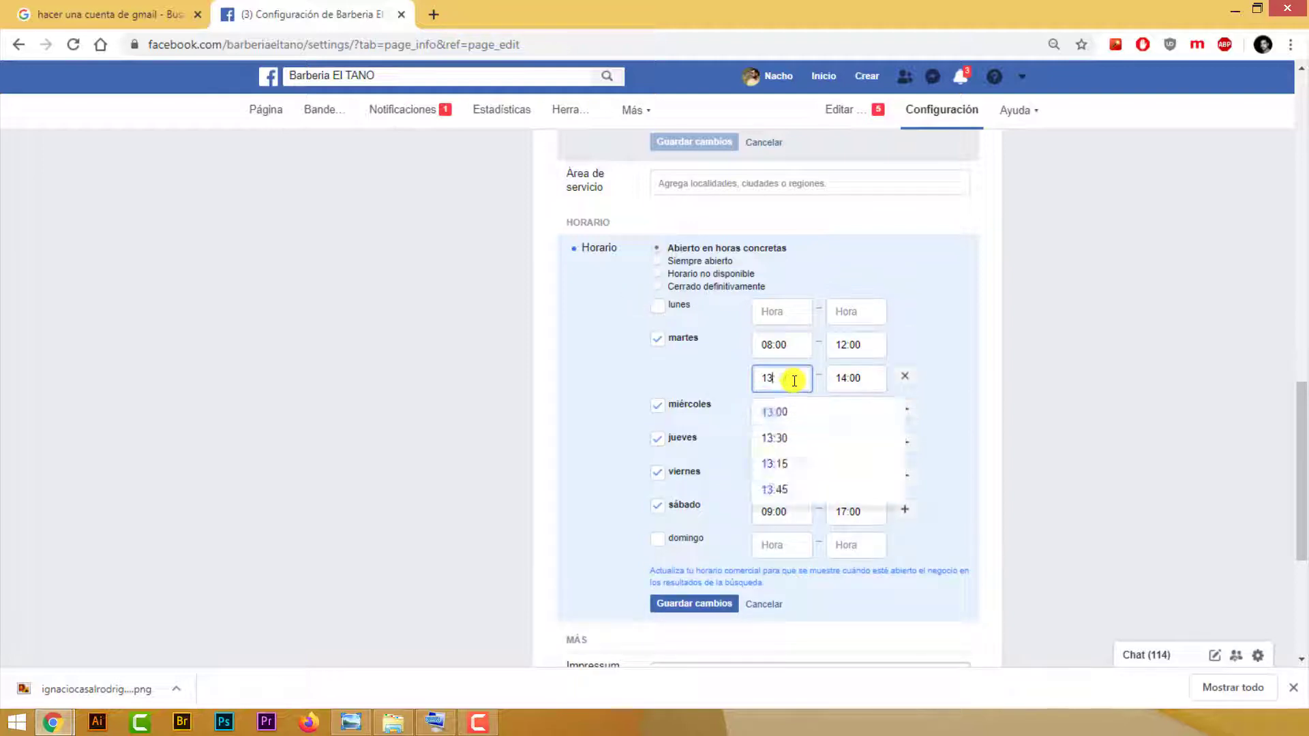
{"action": "key", "text": "BackSpace"}
{"action": "key", "text": "BackSpace"}
{"action": "type", "text": "16"}
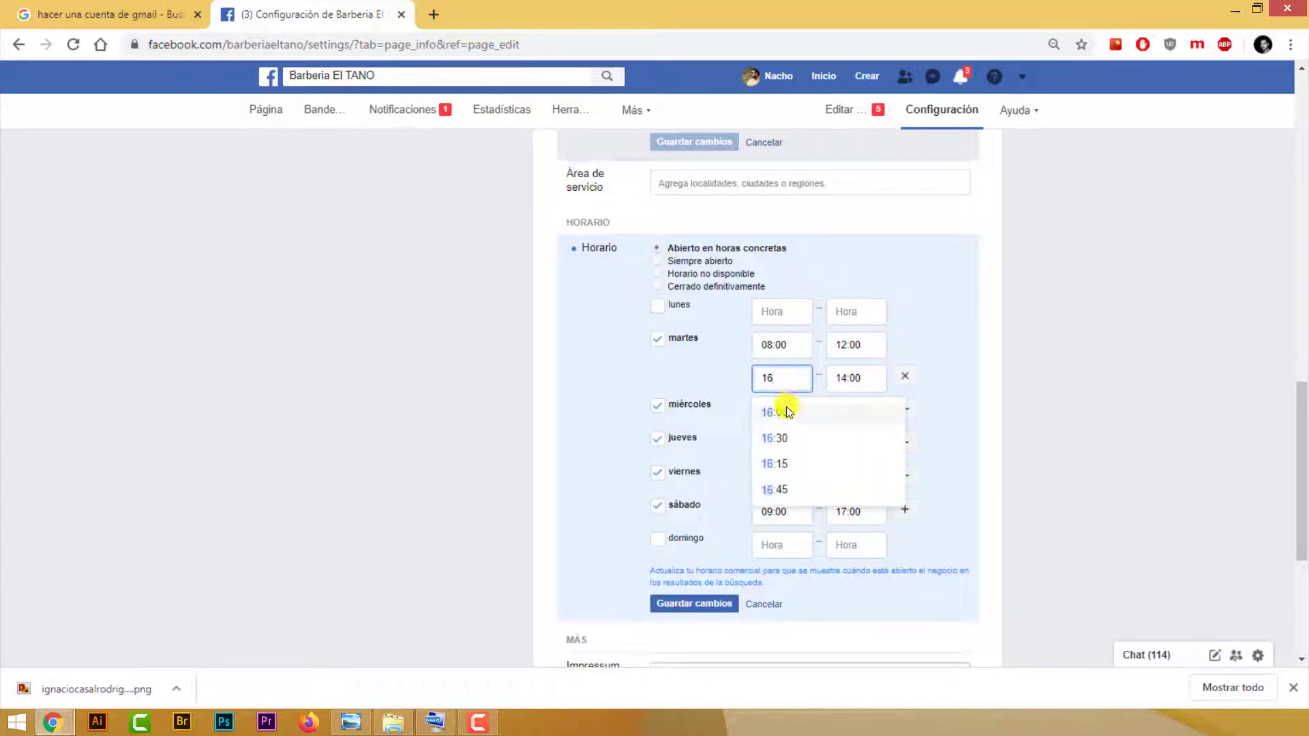
{"action": "left_click", "coordinate": [787, 411]}
{"action": "left_click", "coordinate": [857, 380]}
{"action": "key", "text": "BackSpace"}
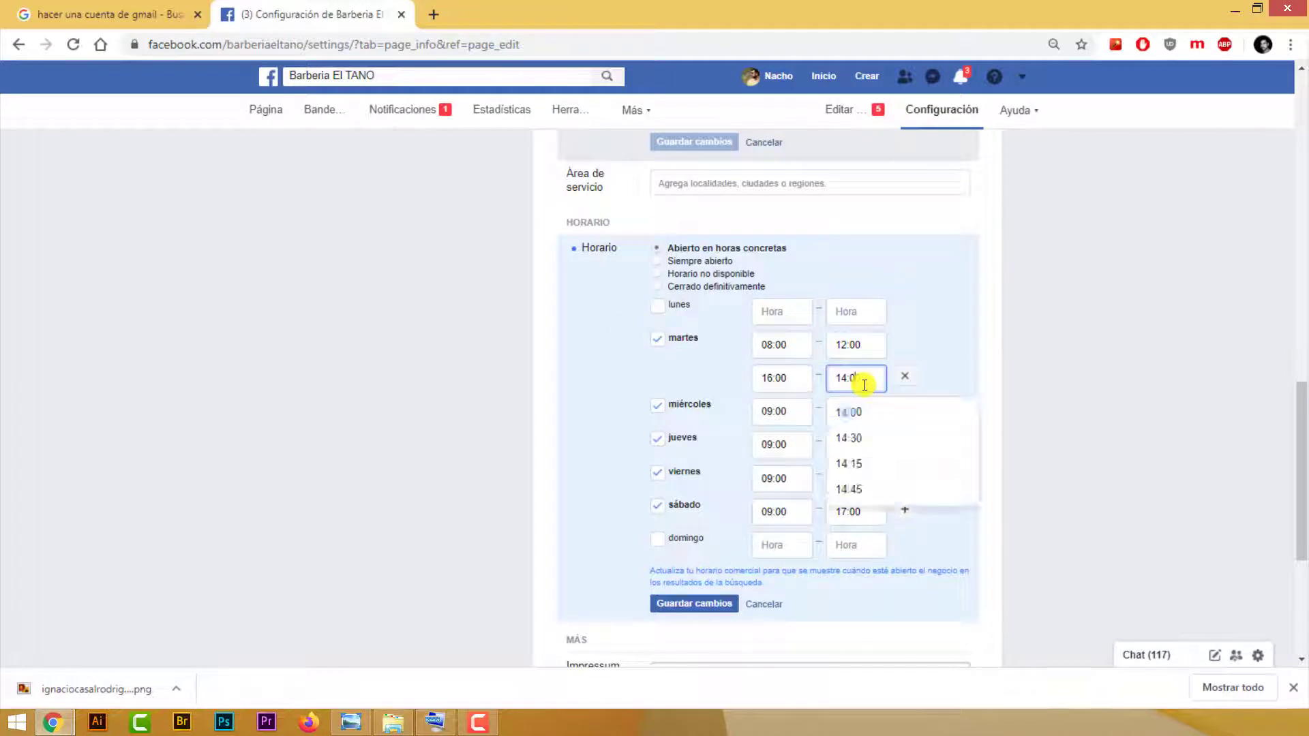
{"action": "key", "text": "BackSpace"}
{"action": "key", "text": "BackSpace"}
{"action": "key", "text": "BackSpace"}
{"action": "type", "text": "20"}
{"action": "left_click", "coordinate": [851, 411]}
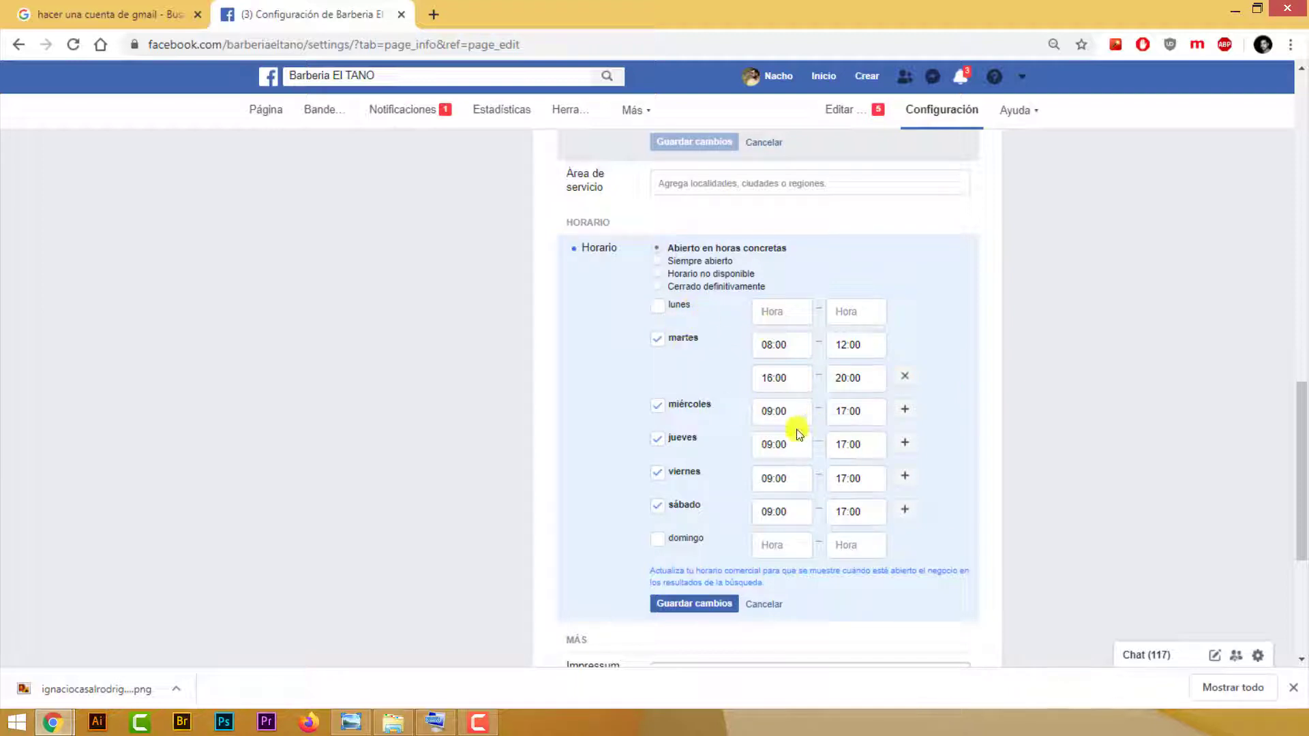
Step: Set miércoles to 08:00–12:00 and add a second slot starting at 16:00
{"action": "left_click", "coordinate": [789, 411]}
{"action": "key", "text": "BackSpace"}
{"action": "type", "text": "08"}
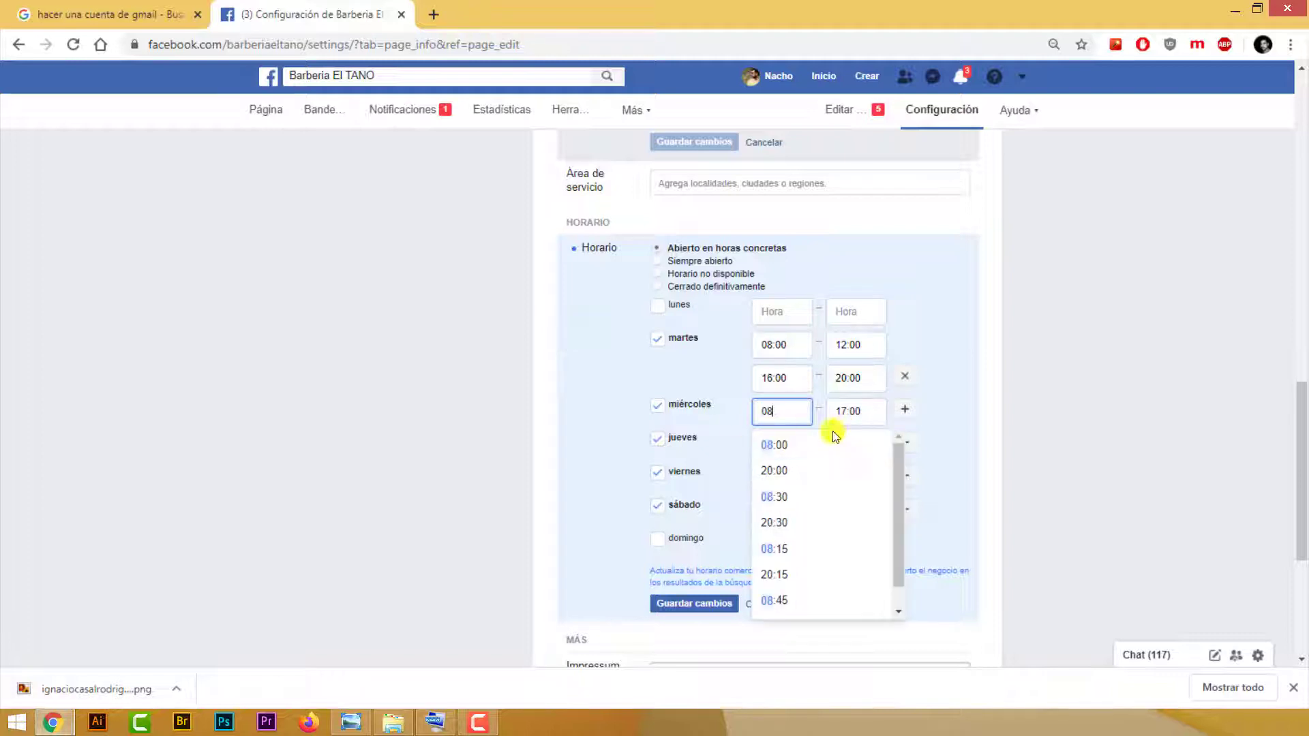
{"action": "left_click", "coordinate": [825, 445]}
{"action": "key", "text": "Tab"}
{"action": "type", "text": "12"}
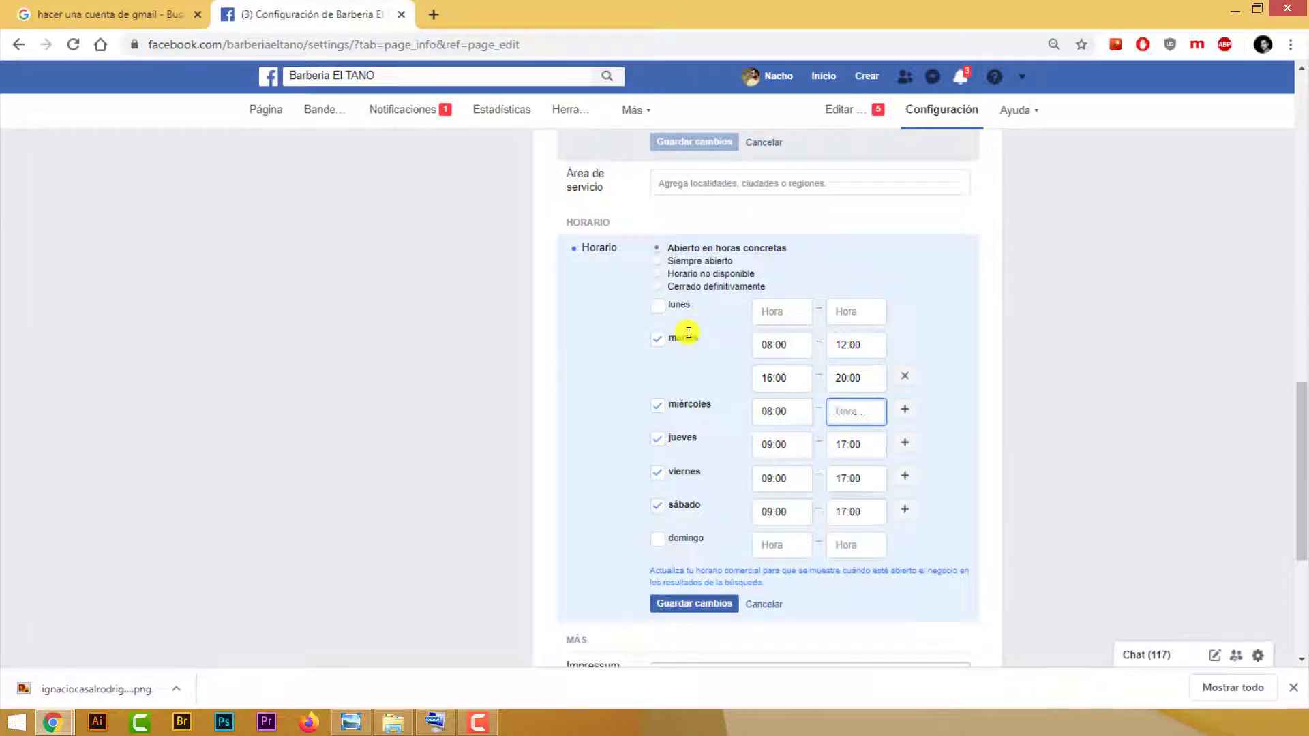
{"action": "type", "text": "12"}
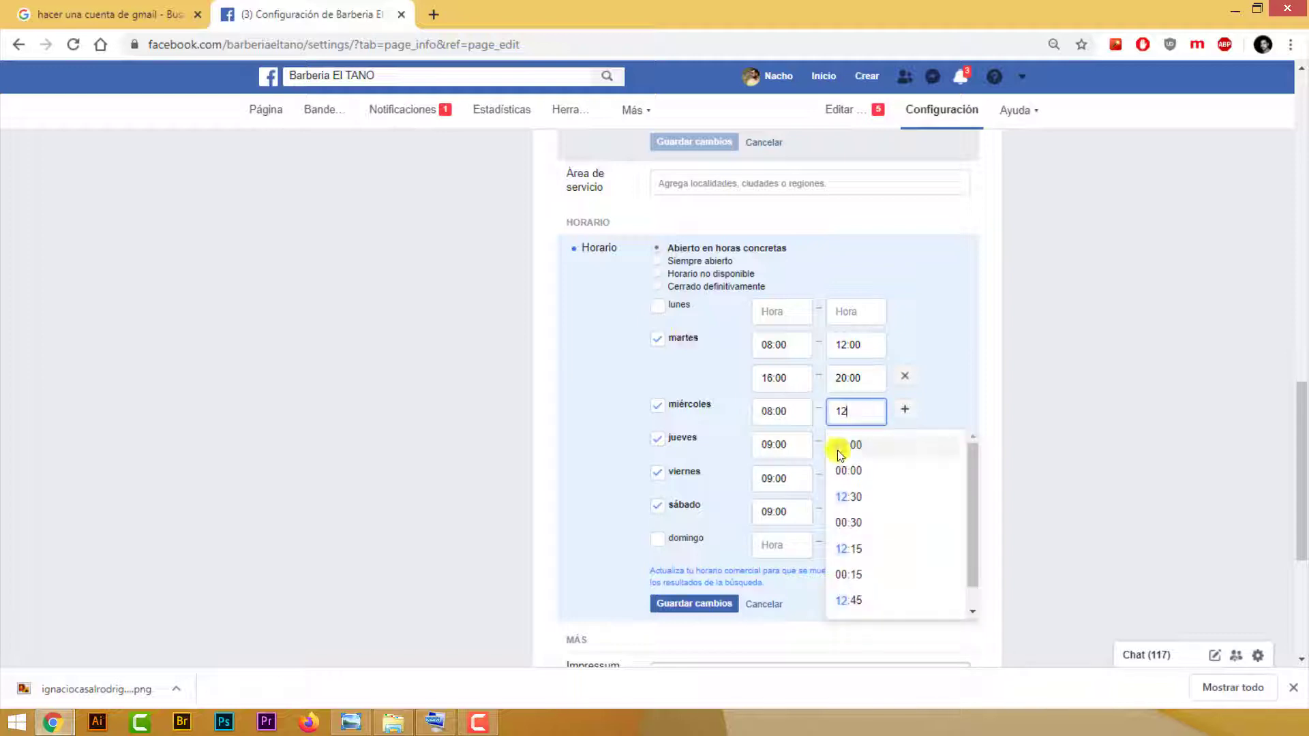
{"action": "left_click", "coordinate": [845, 446]}
{"action": "left_click", "coordinate": [905, 409]}
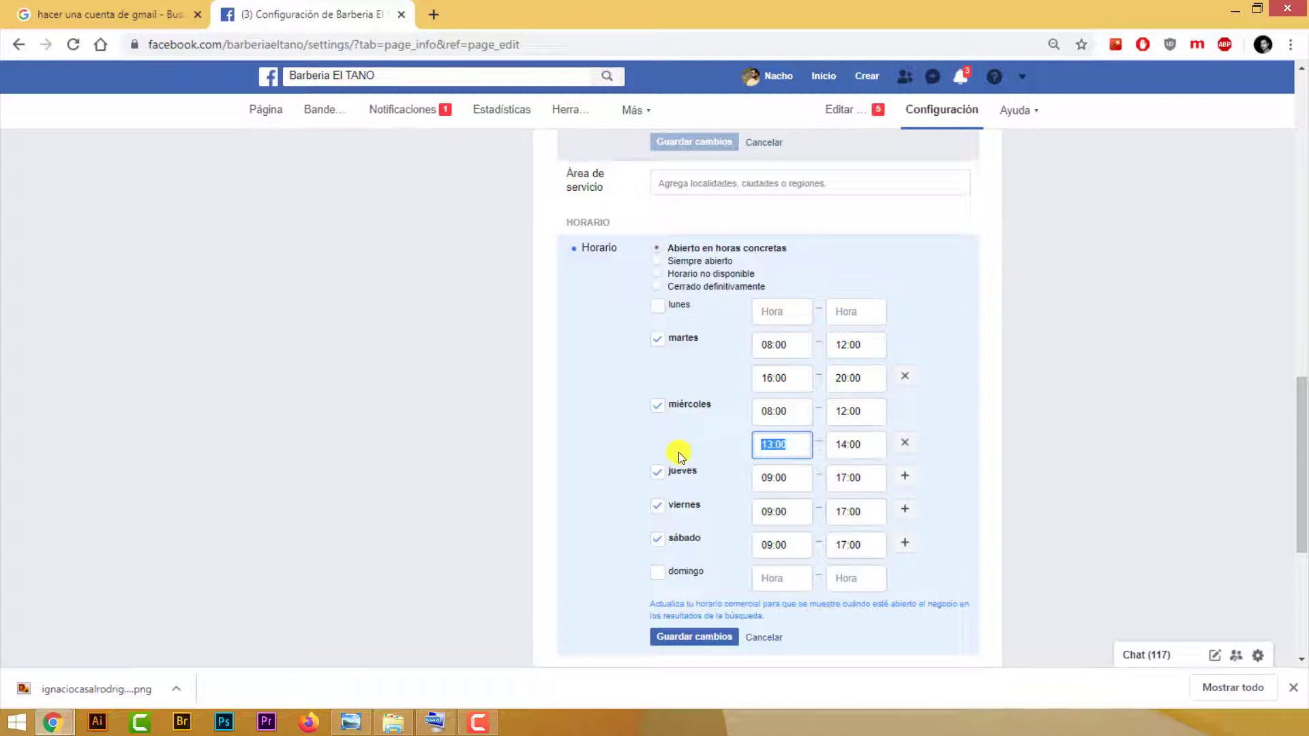
{"action": "type", "text": "16"}
{"action": "left_click", "coordinate": [808, 480]}
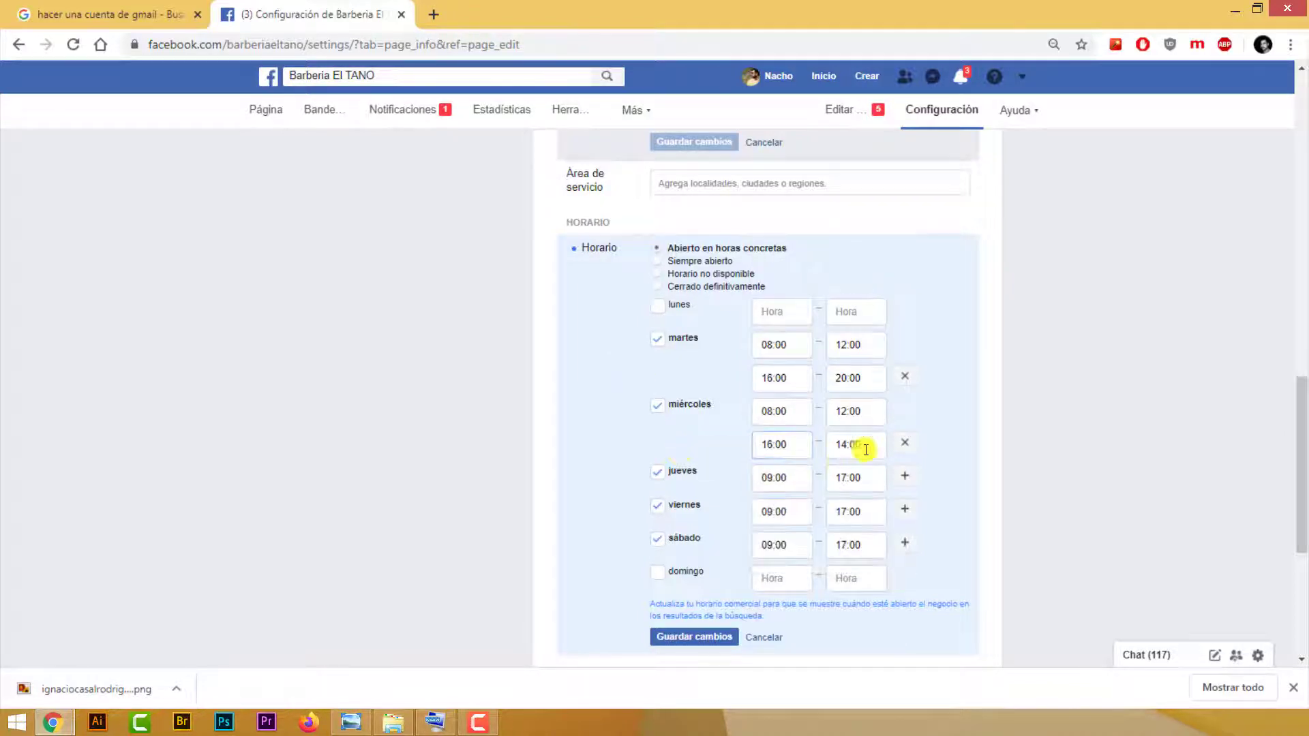
{"action": "left_click", "coordinate": [860, 444]}
Step: Close miércoles' second slot at 20:00 and set jueves' first slot to 08:00–12:00
{"action": "type", "text": "2"}
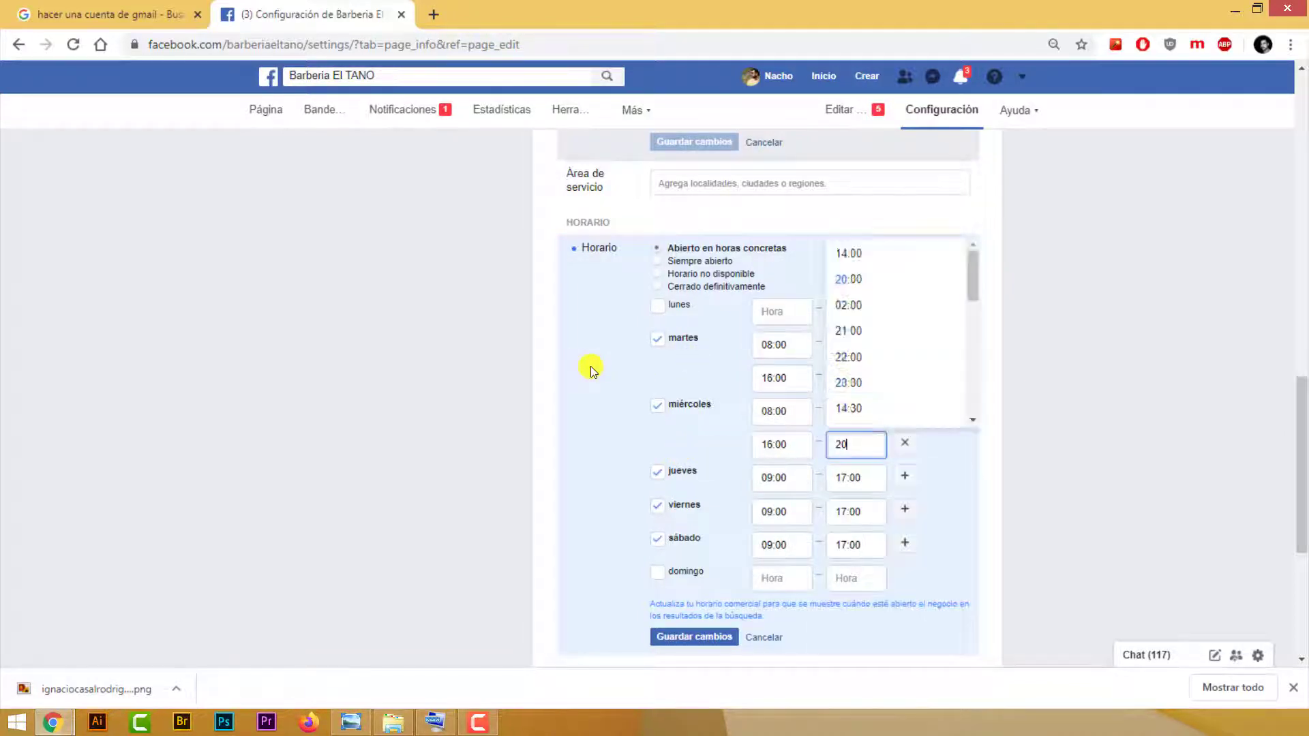
{"action": "type", "text": "0"}
{"action": "left_click", "coordinate": [844, 475]}
{"action": "left_click", "coordinate": [783, 482]}
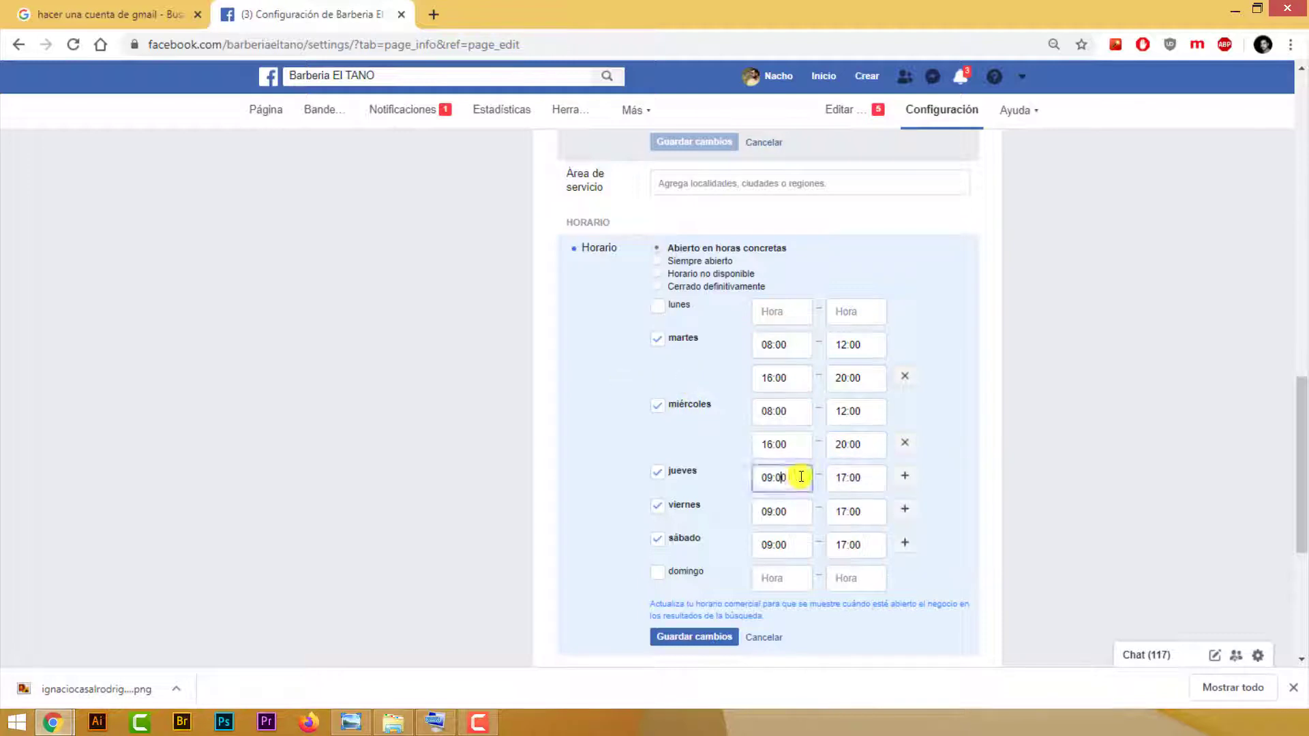
{"action": "key", "text": "ctrl+a"}
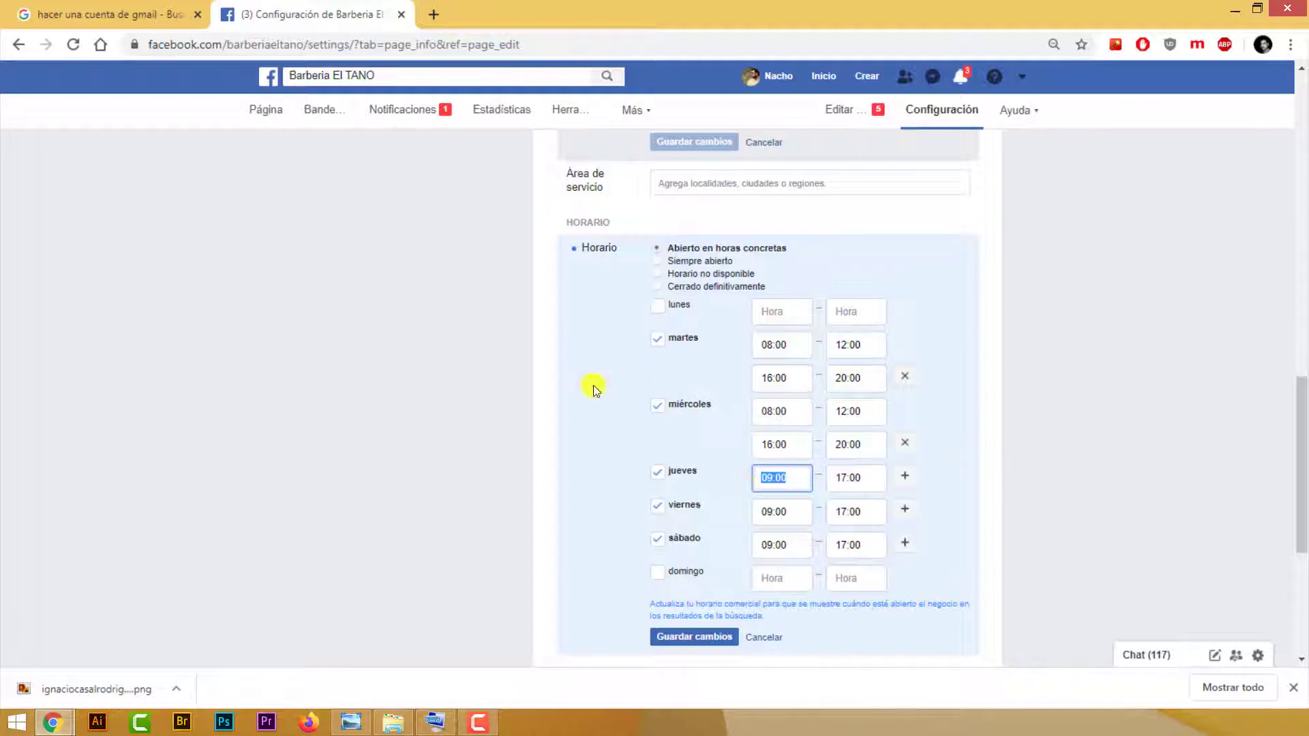
{"action": "key", "text": "BackSpace"}
{"action": "type", "text": "8"}
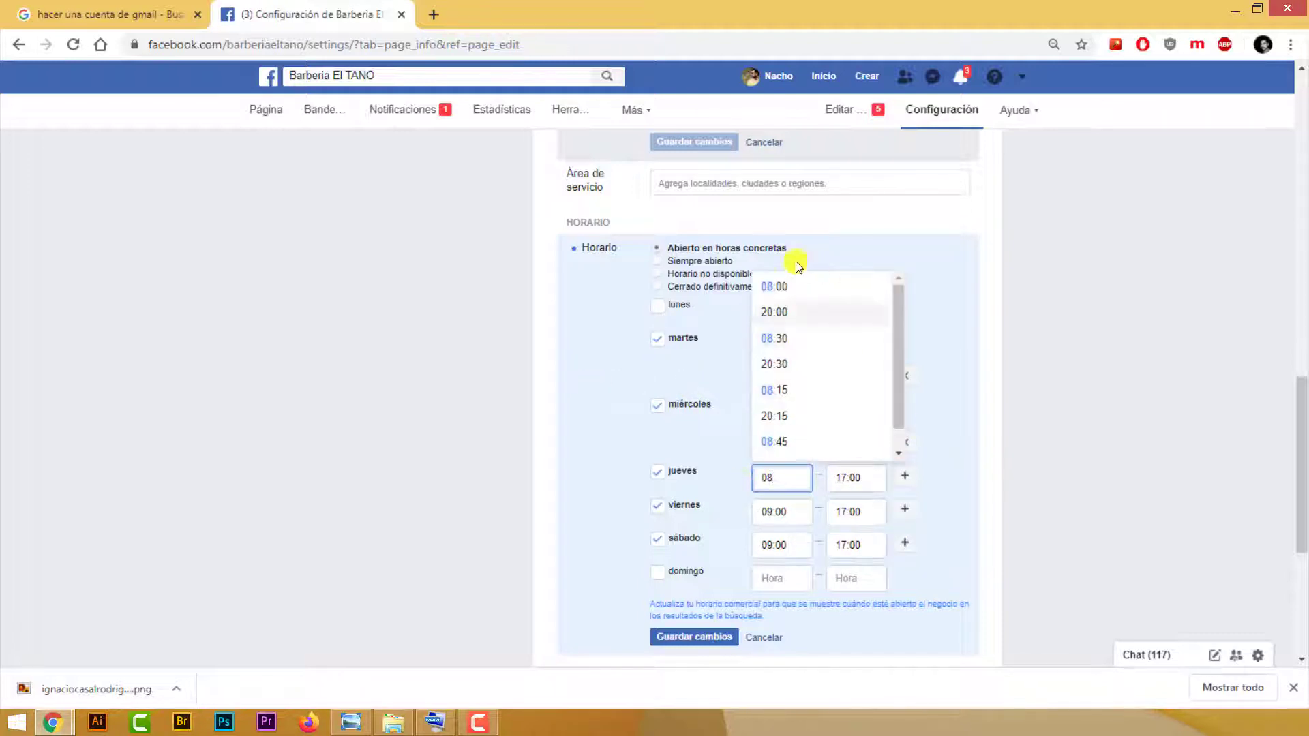
{"action": "left_click", "coordinate": [803, 324]}
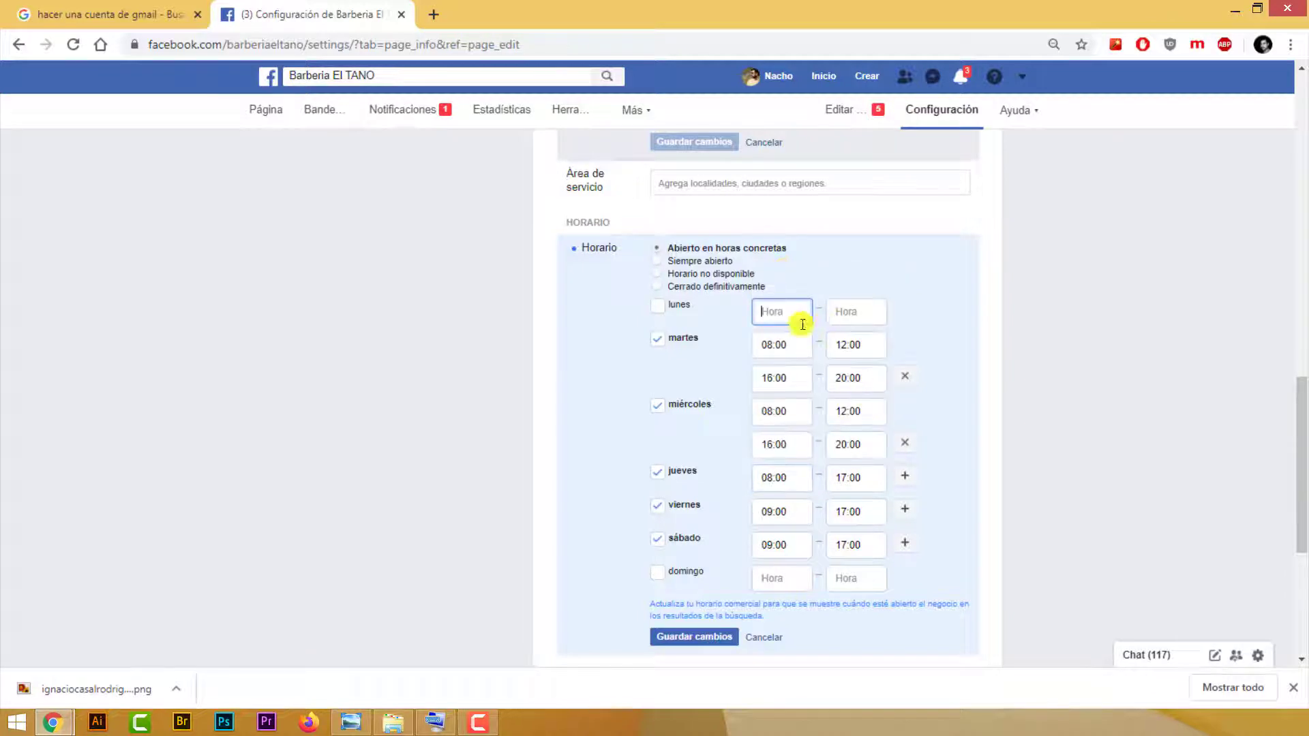
{"action": "left_click", "coordinate": [863, 481]}
{"action": "key", "text": "ctrl+a"}
{"action": "type", "text": "12"}
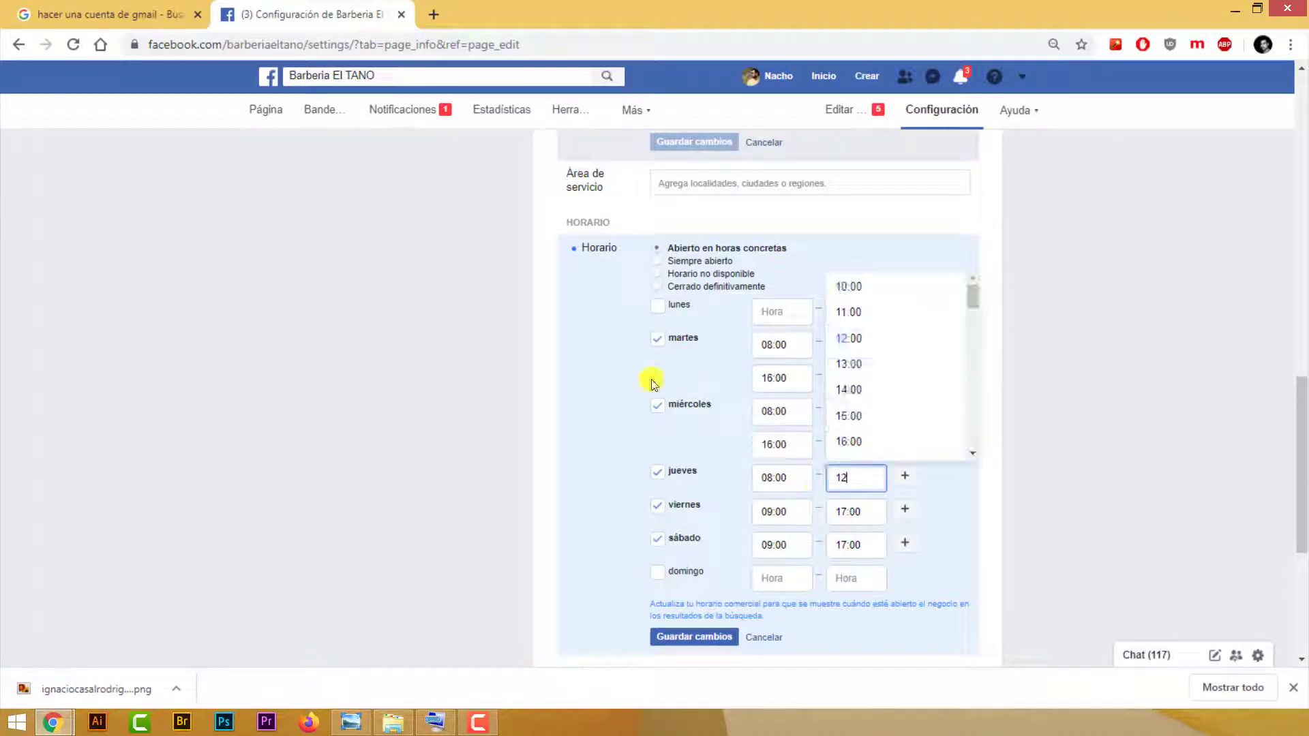
{"action": "left_click", "coordinate": [853, 287]}
Step: Add a second jueves slot running 16:00–20:00
{"action": "left_click", "coordinate": [905, 475]}
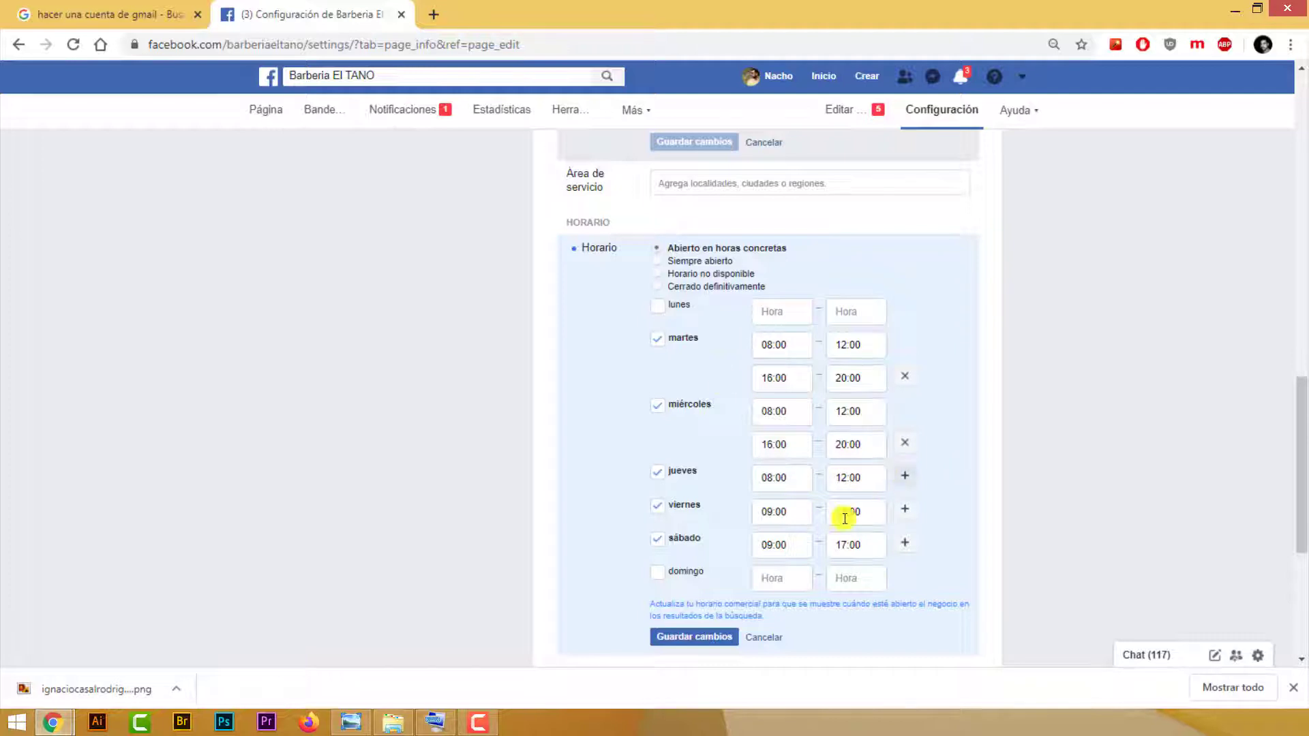
{"action": "left_click", "coordinate": [780, 511]}
{"action": "key", "text": "ctrl+a"}
{"action": "type", "text": "1"}
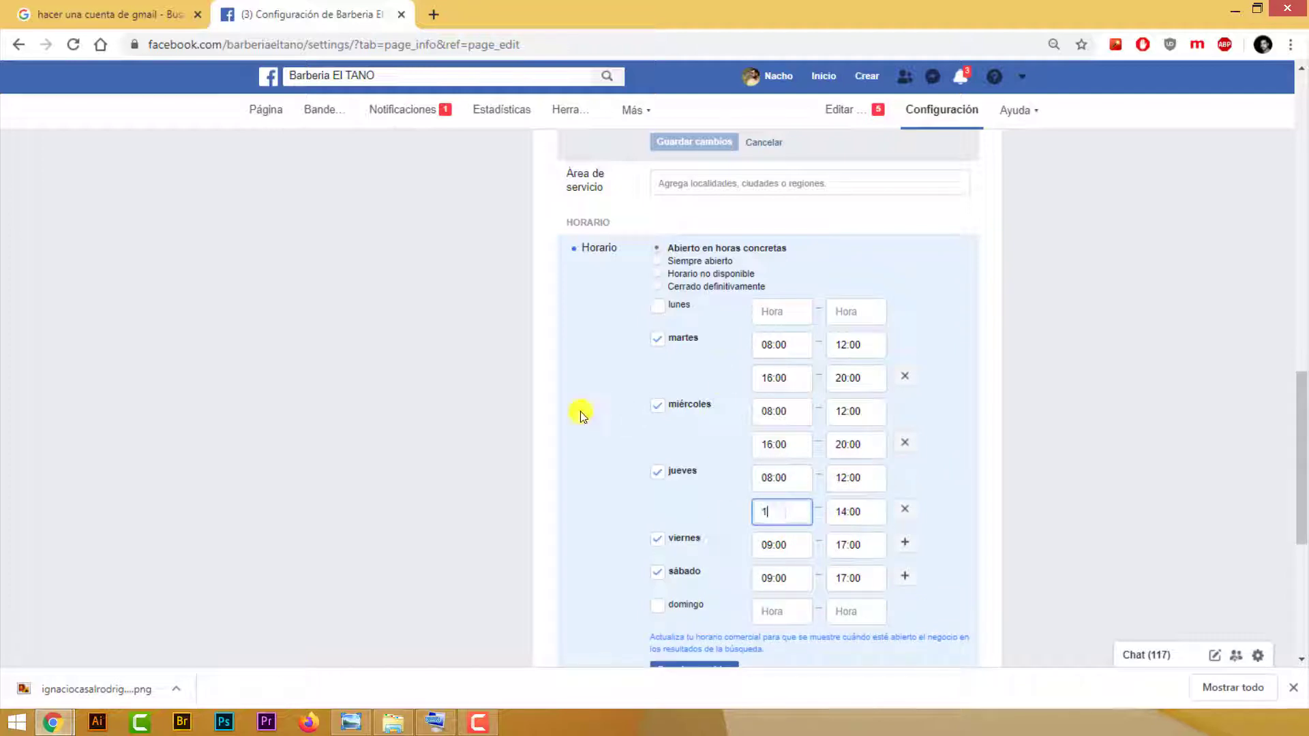
{"action": "type", "text": "6"}
{"action": "left_click", "coordinate": [784, 544]}
{"action": "left_click", "coordinate": [856, 513]}
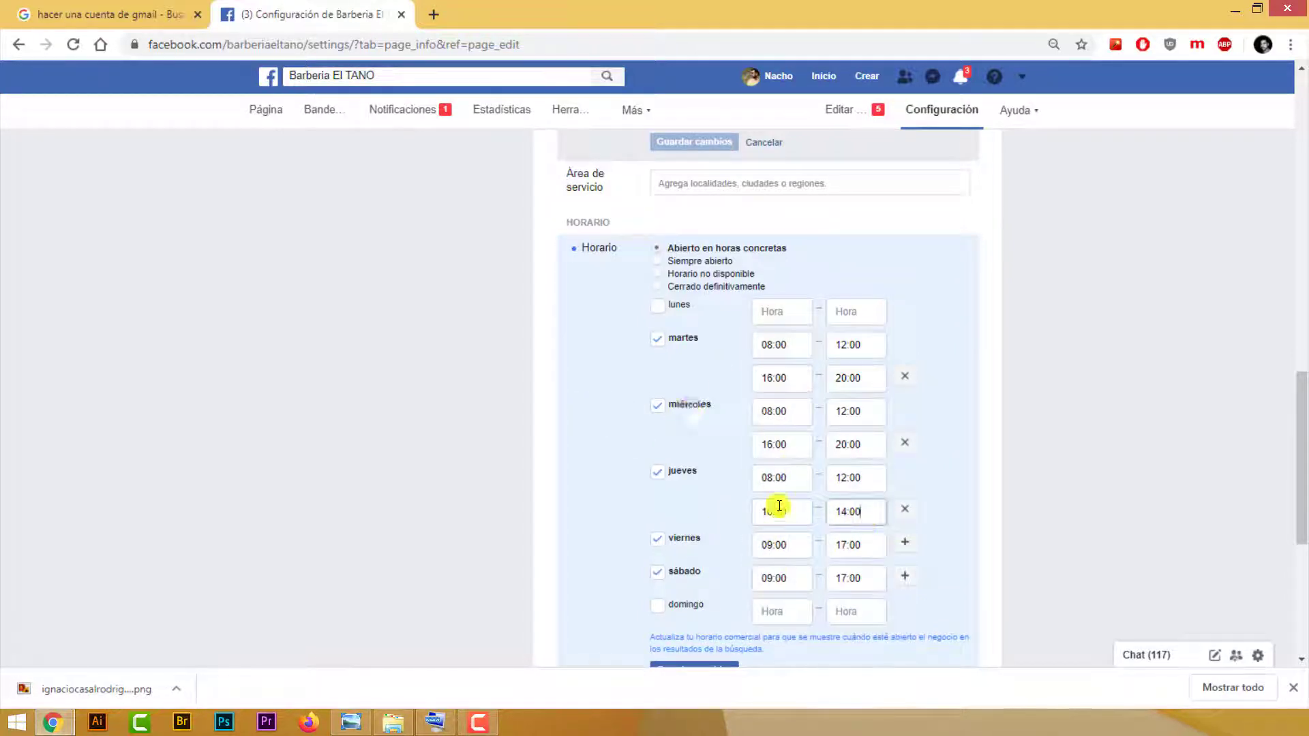
{"action": "key", "text": "ctrl+a"}
{"action": "type", "text": "20"}
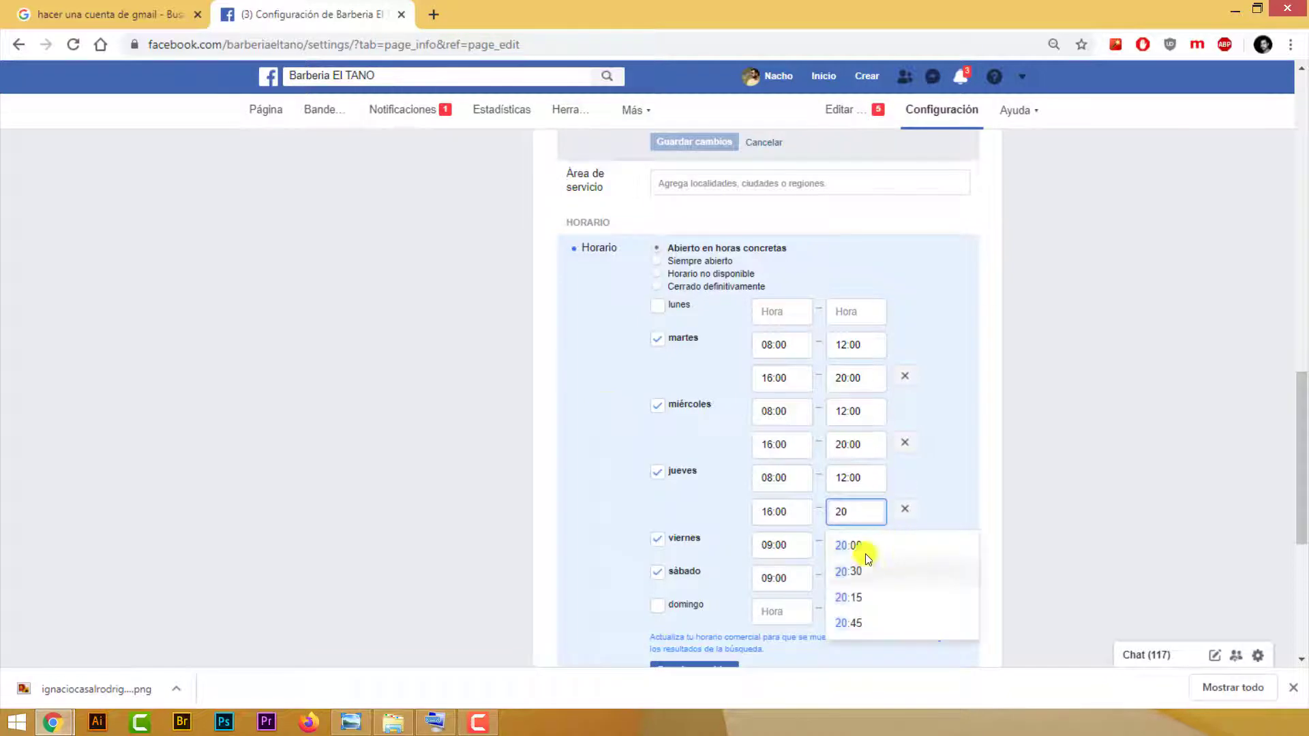
{"action": "left_click", "coordinate": [859, 546]}
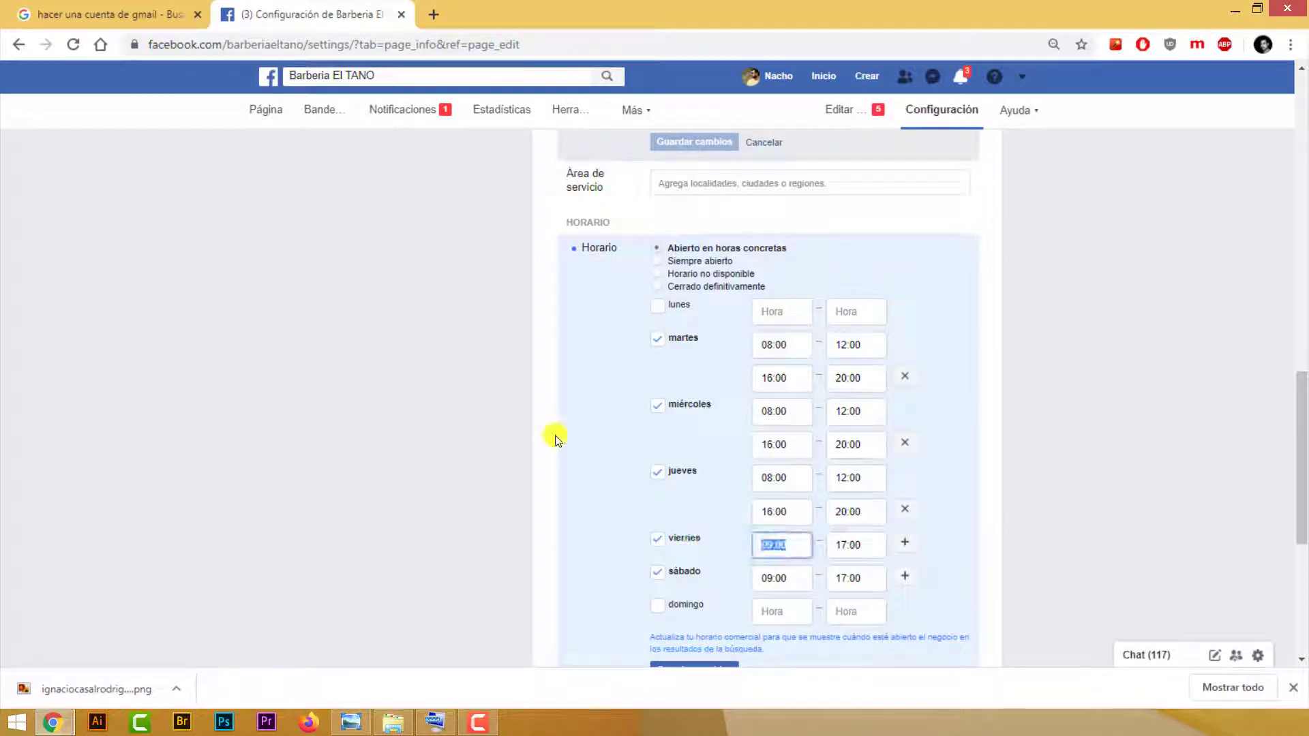
{"action": "left_click", "coordinate": [782, 544]}
Step: Set viernes' first time slot to 08:00–12:00
{"action": "type", "text": "08"}
{"action": "key", "text": "Tab"}
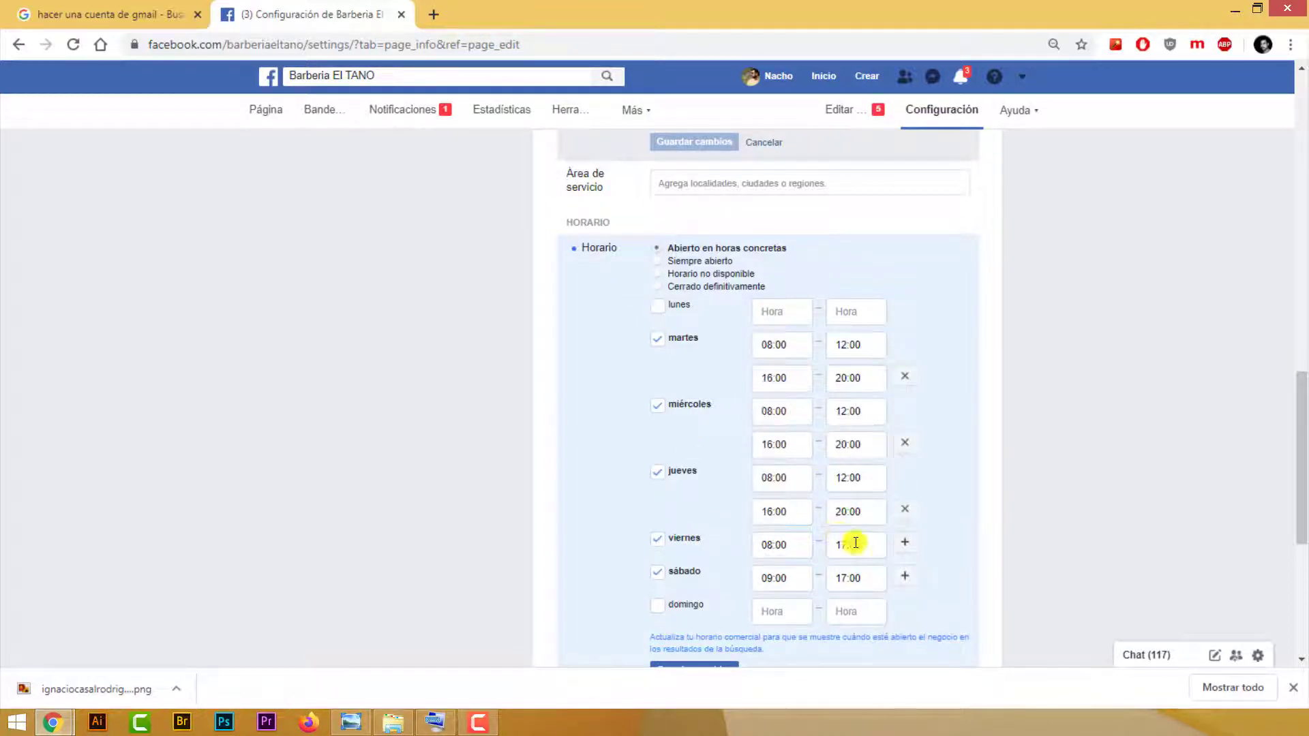
{"action": "type", "text": "12"}
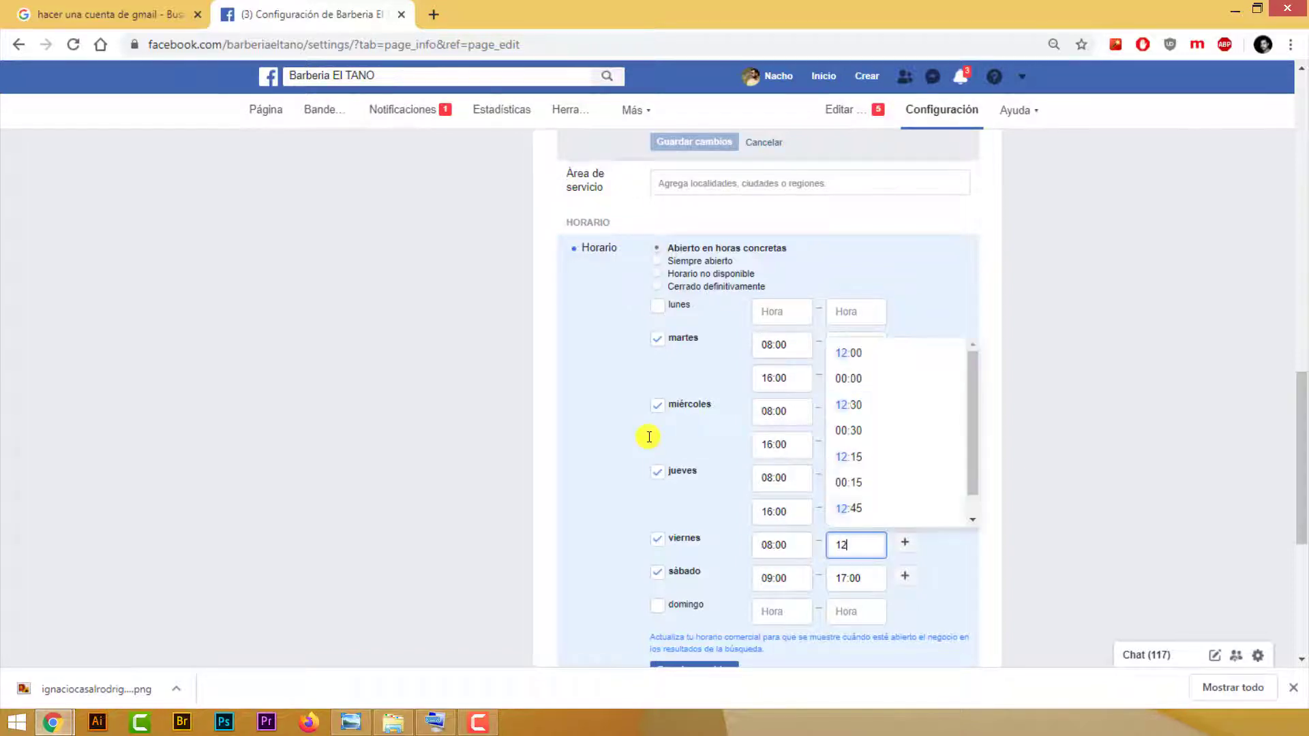
{"action": "left_click", "coordinate": [849, 354]}
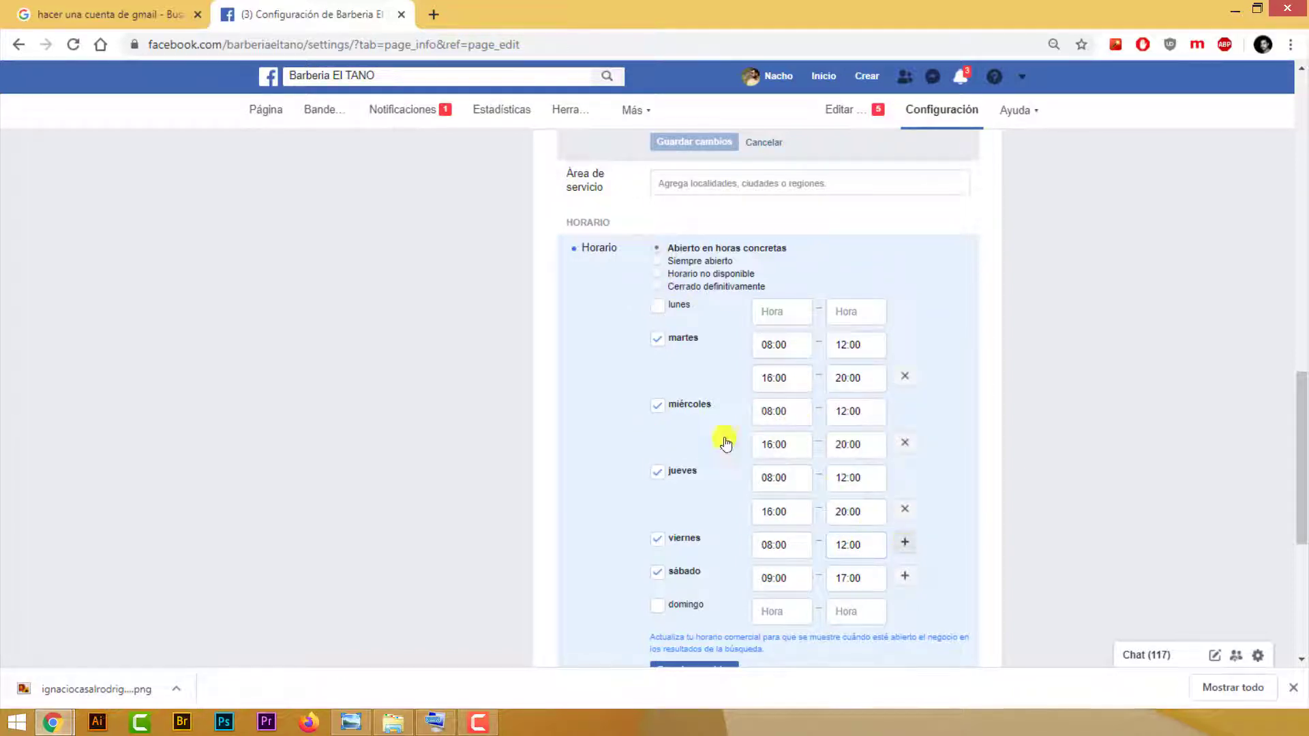
Step: Add a second viernes slot of 16:00–20:00, leaving sábado at 09:00–17:00
{"action": "key", "text": "Tab"}
{"action": "key", "text": "Return"}
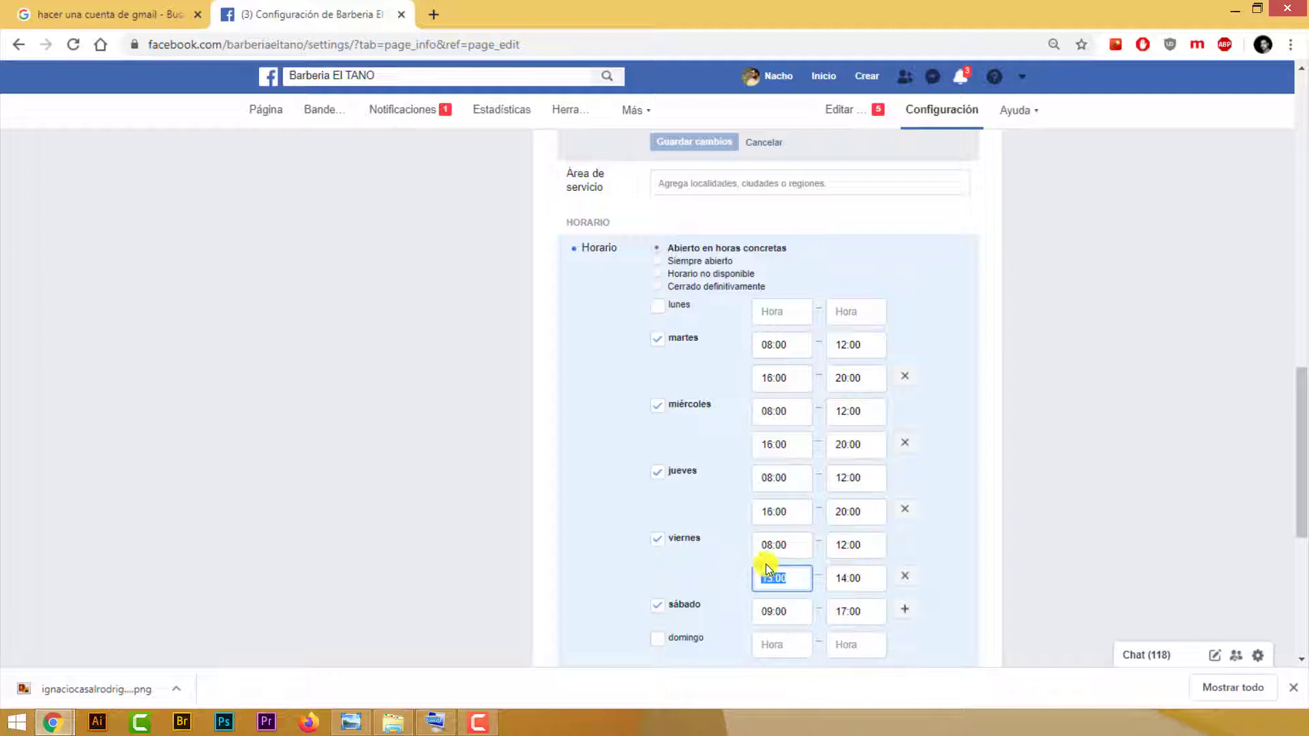
{"action": "type", "text": "16"}
{"action": "left_click", "coordinate": [626, 381]}
{"action": "left_click", "coordinate": [867, 588]}
{"action": "type", "text": "2"}
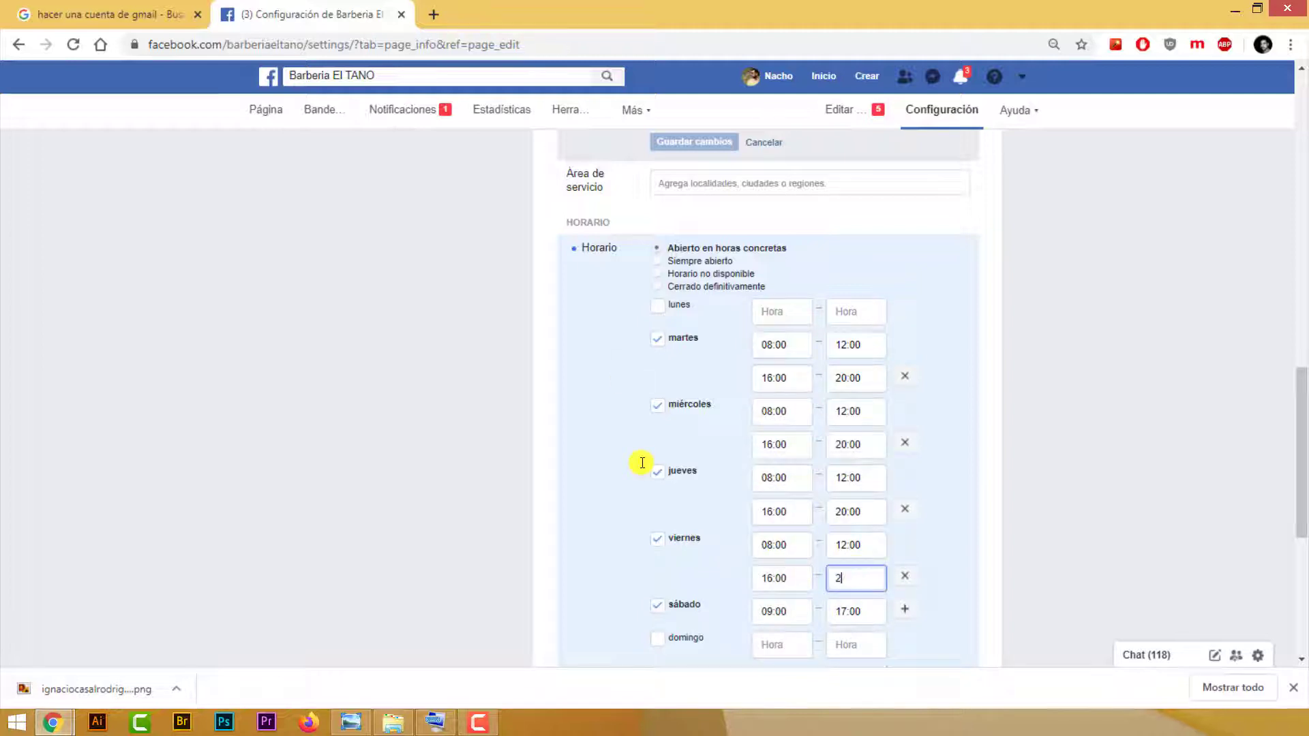
{"action": "type", "text": "0"}
{"action": "left_click", "coordinate": [852, 467]}
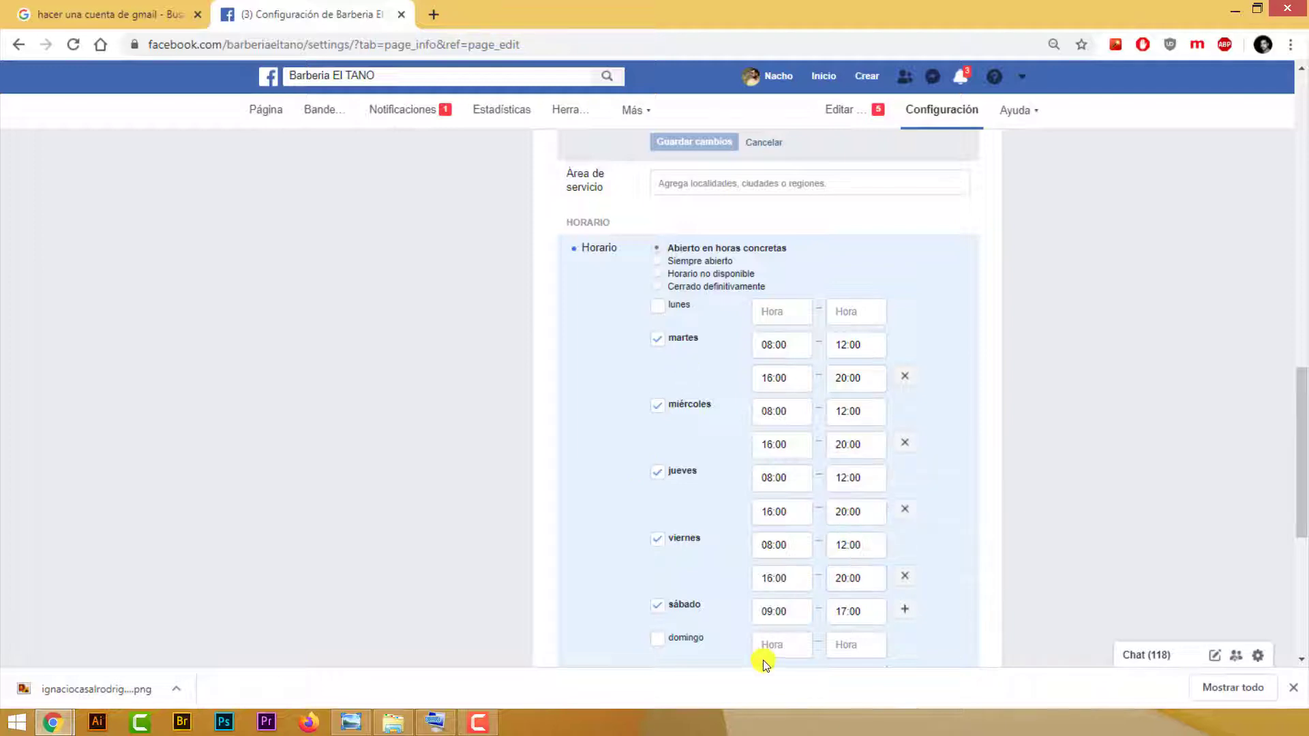
{"action": "left_click", "coordinate": [789, 622]}
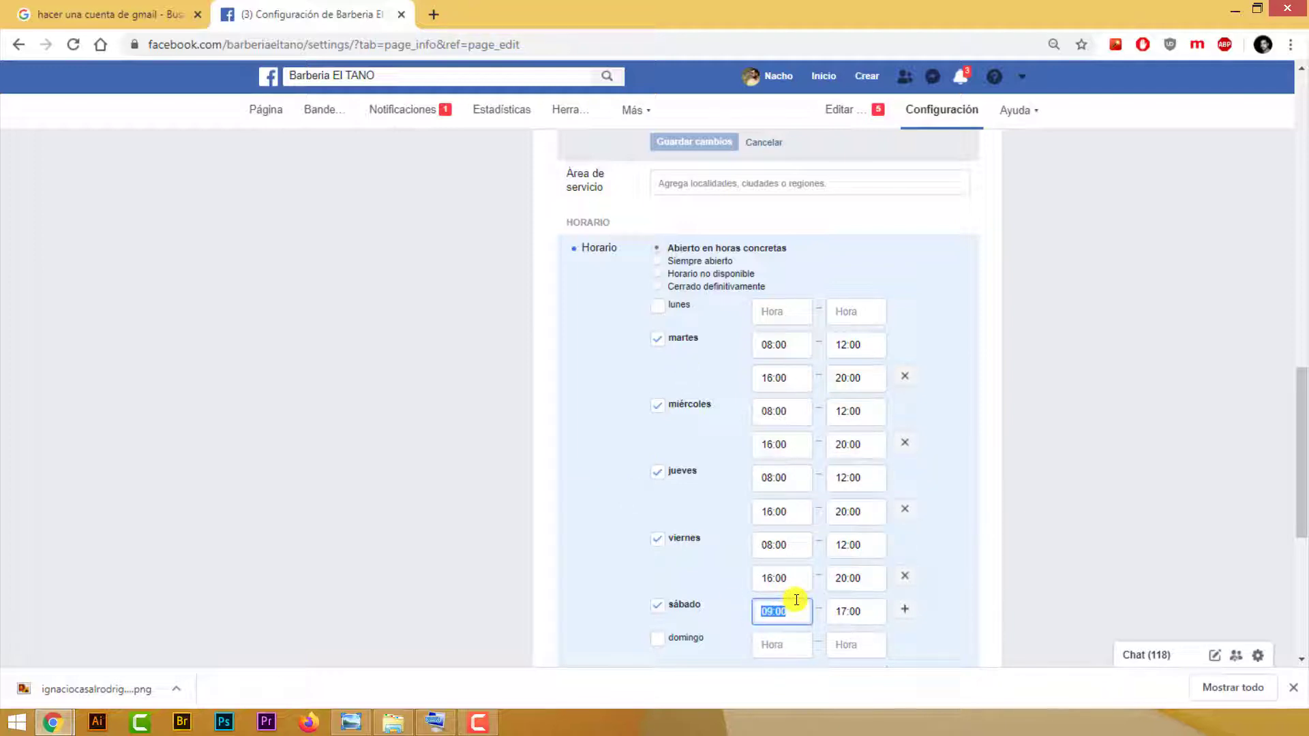
{"action": "left_click", "coordinate": [929, 631]}
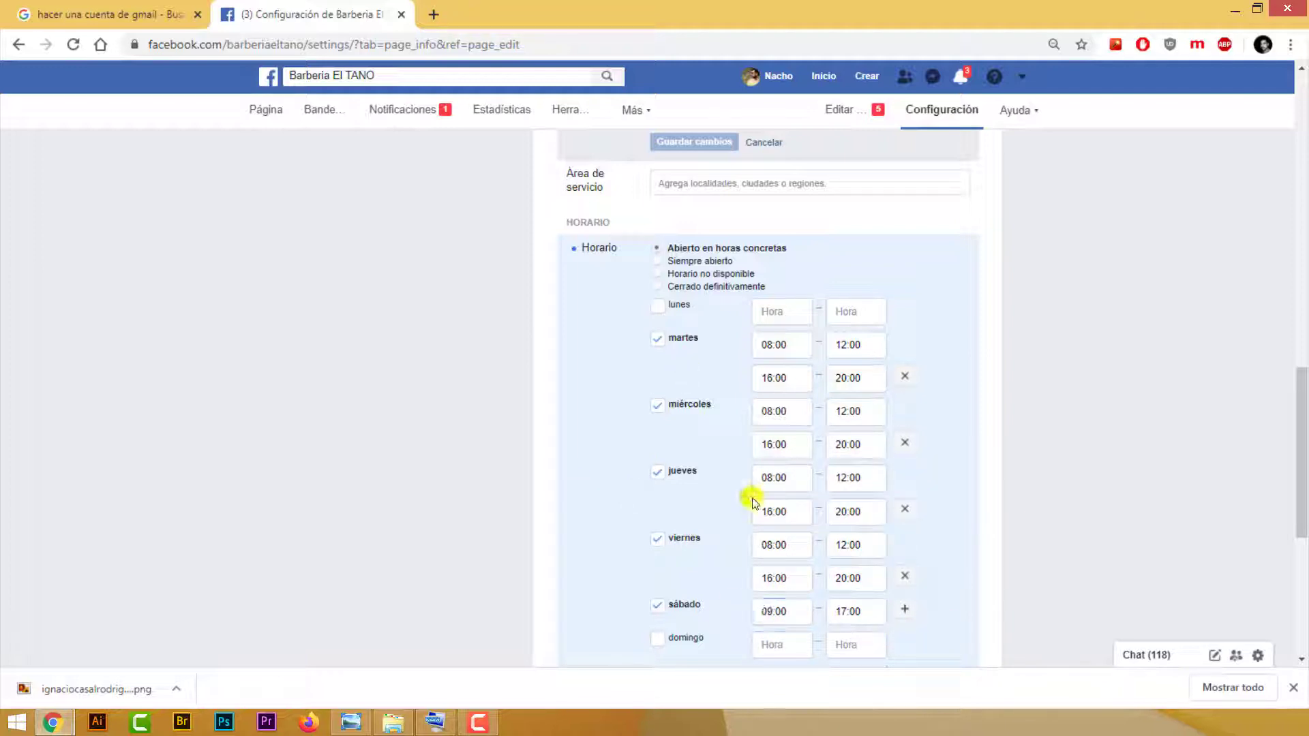
{"action": "scroll", "coordinate": [913, 525], "scroll_direction": "down", "scroll_amount": 4}
{"action": "left_click", "coordinate": [678, 446]}
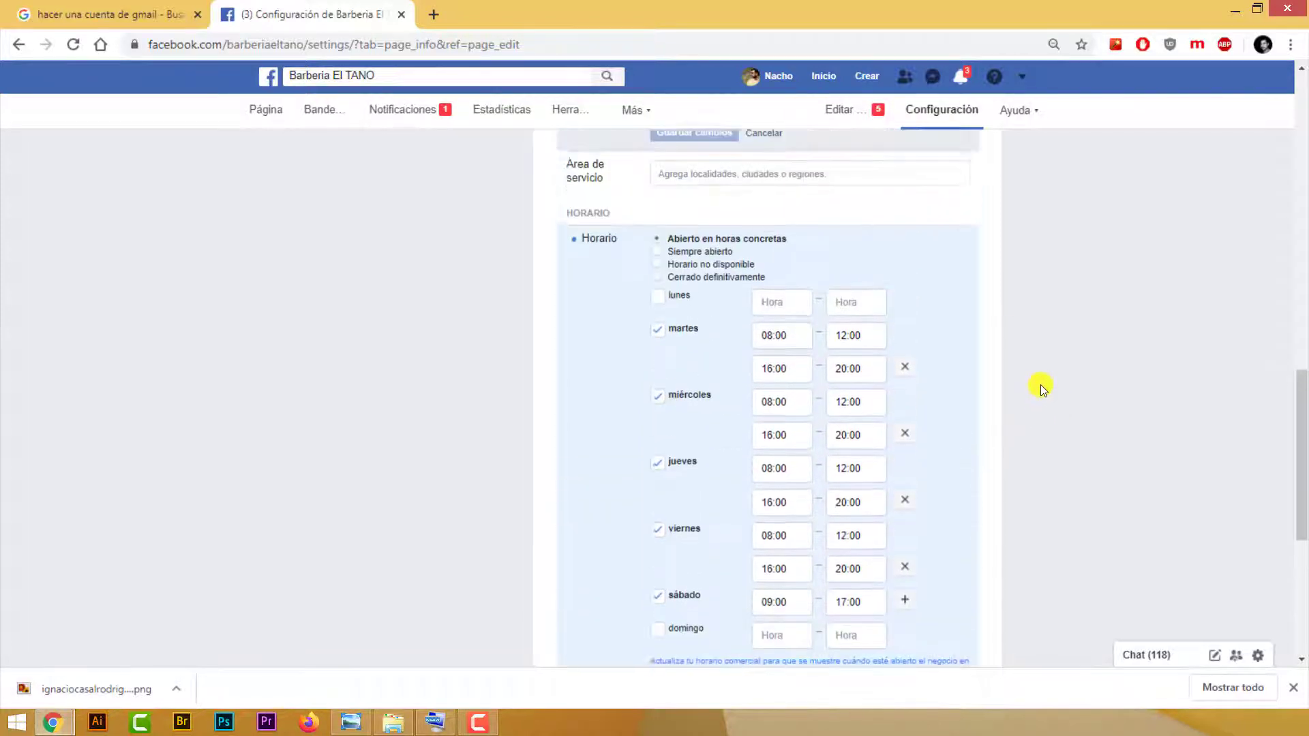
{"action": "scroll", "coordinate": [1040, 384], "scroll_direction": "down", "scroll_amount": 3}
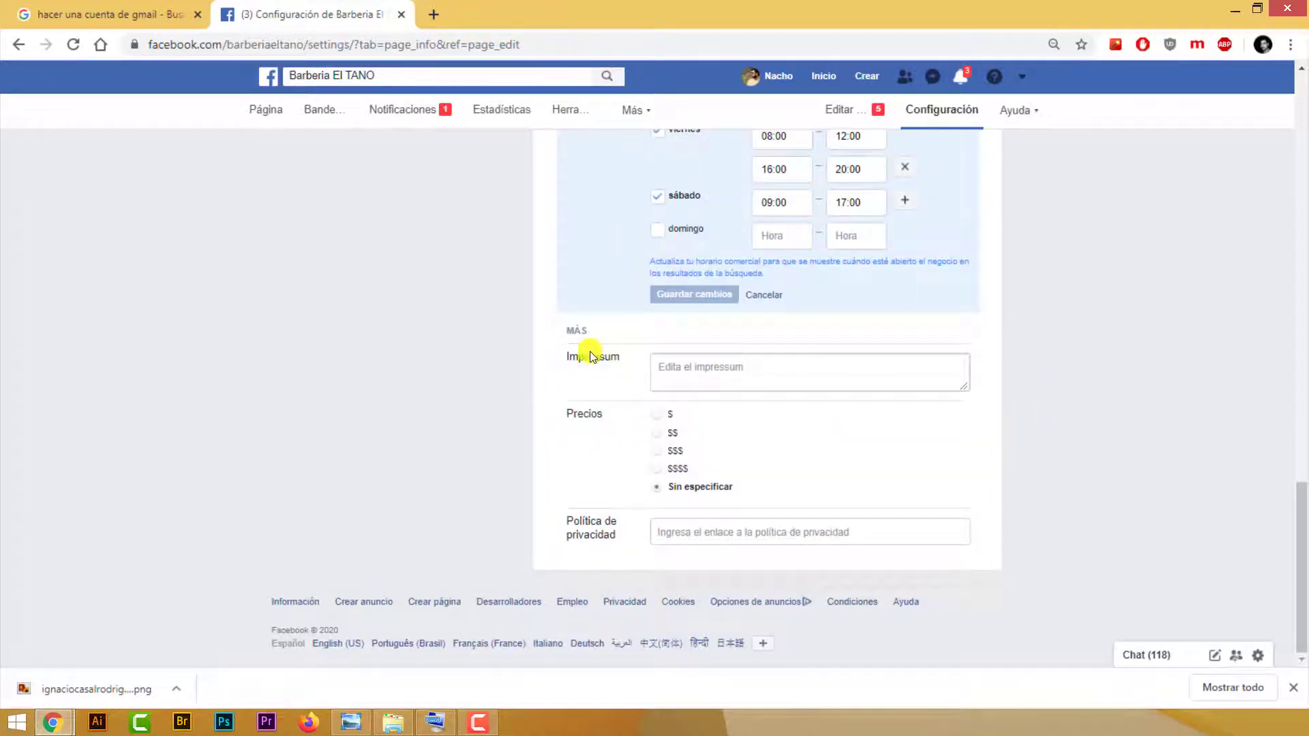
{"action": "left_click", "coordinate": [743, 371]}
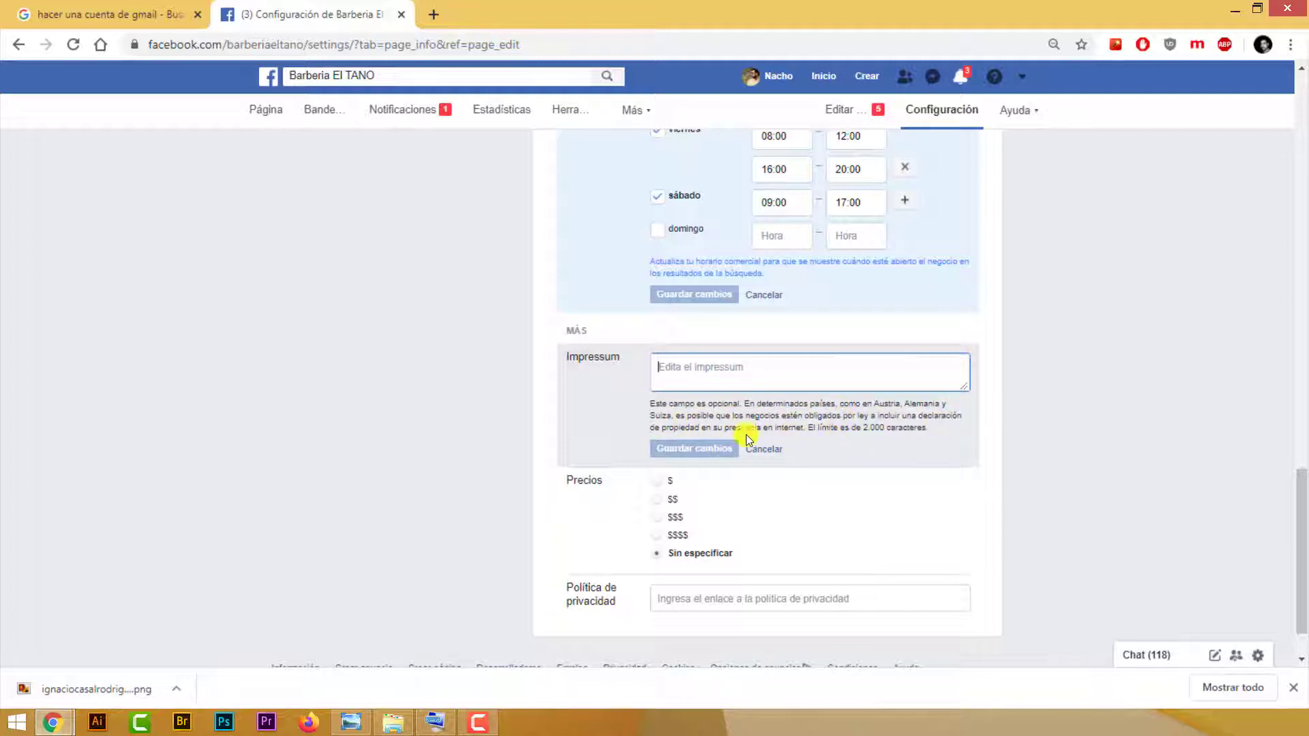
{"action": "mouse_move", "coordinate": [705, 427]}
{"action": "left_mouse_down"}
{"action": "mouse_move", "coordinate": [920, 427]}
{"action": "mouse_move", "coordinate": [886, 428]}
{"action": "left_mouse_up"}
{"action": "left_click", "coordinate": [979, 448]}
{"action": "left_click", "coordinate": [828, 396]}
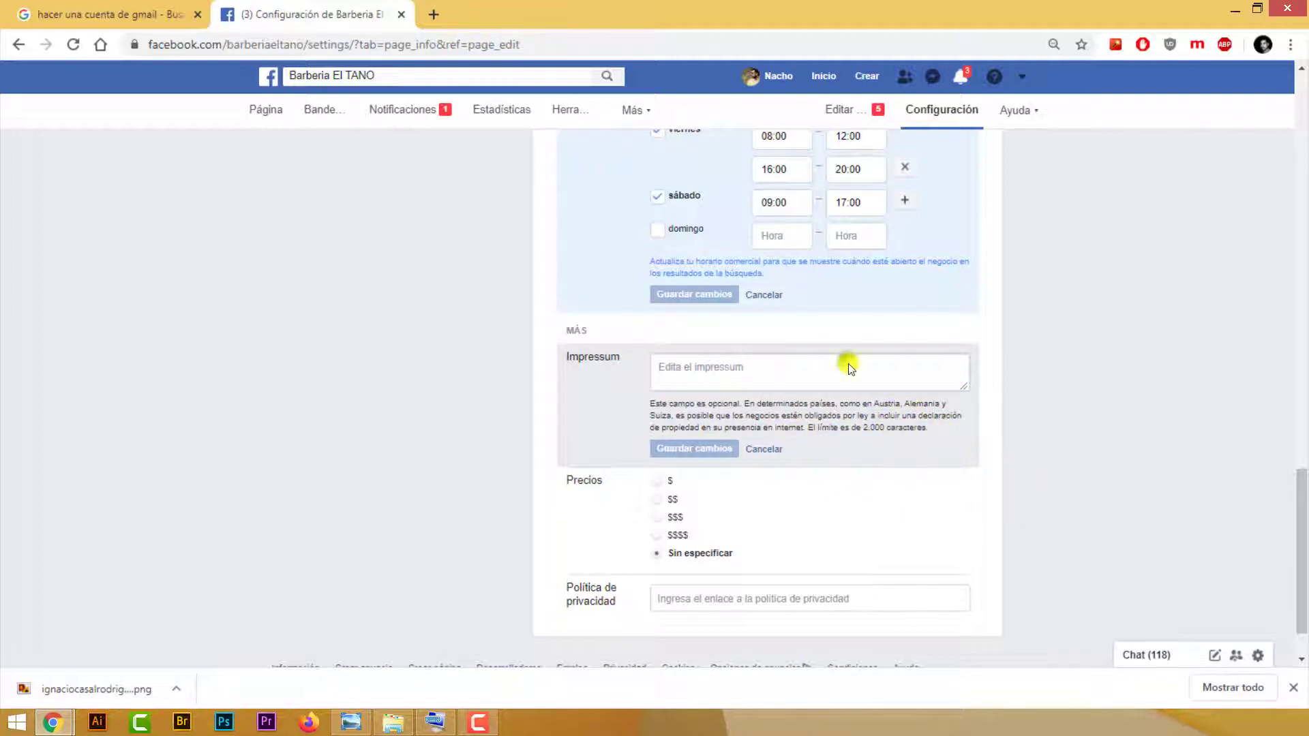
{"action": "left_click_drag", "start_coordinate": [930, 436], "coordinate": [624, 409]}
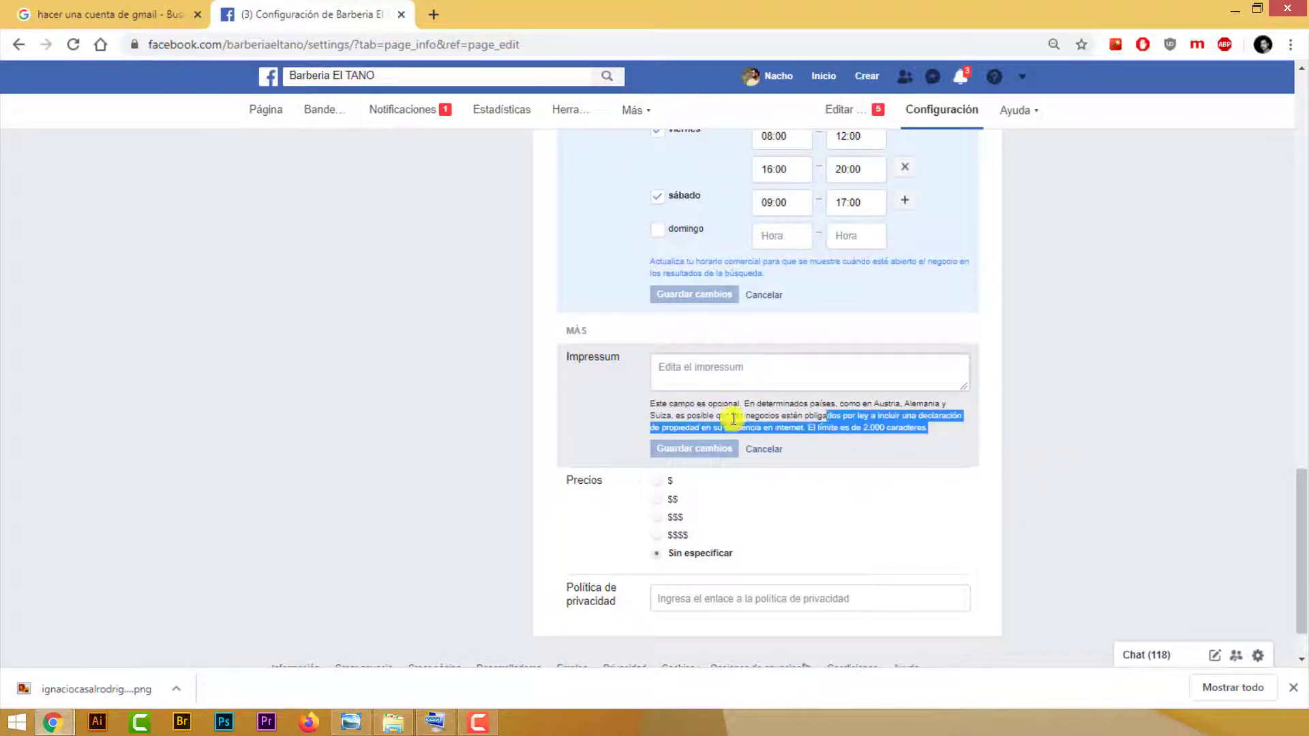
{"action": "left_click", "coordinate": [880, 377]}
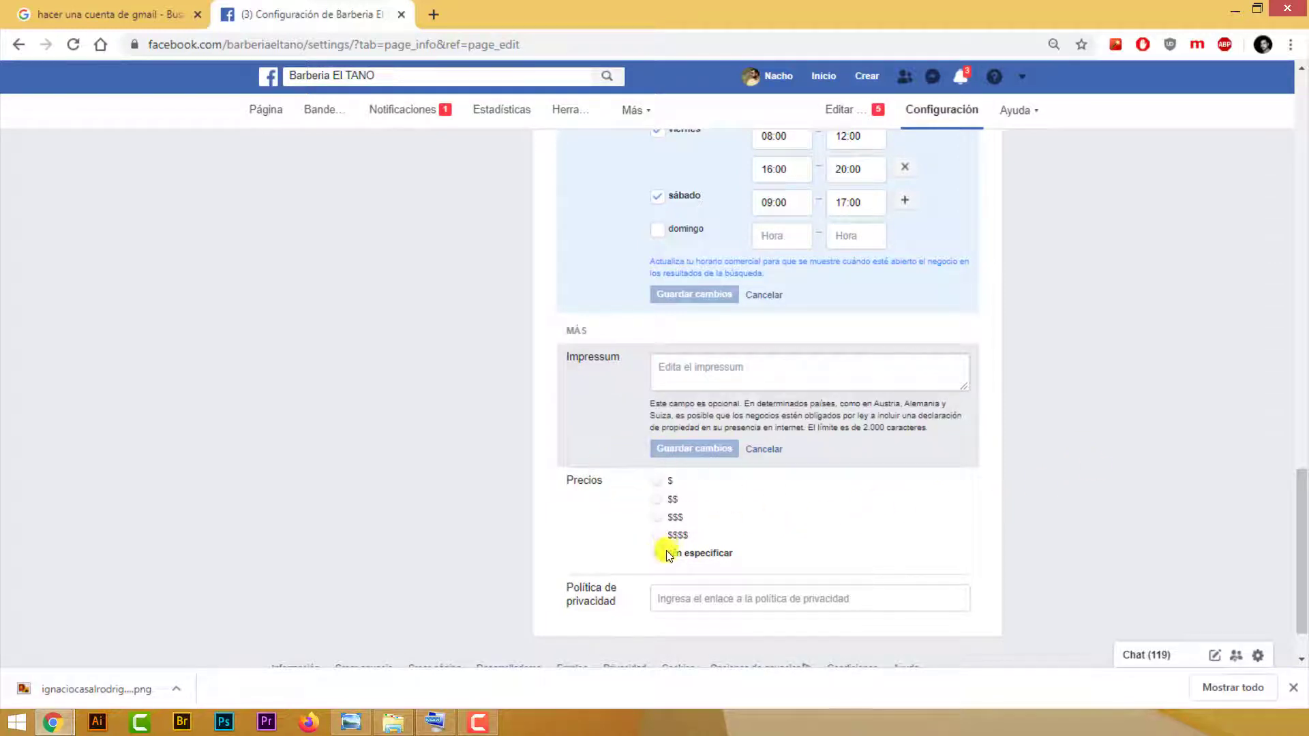
Step: Look over the page information, then switch to the Mensajes settings
{"action": "scroll", "coordinate": [935, 498], "scroll_direction": "down", "scroll_amount": 1}
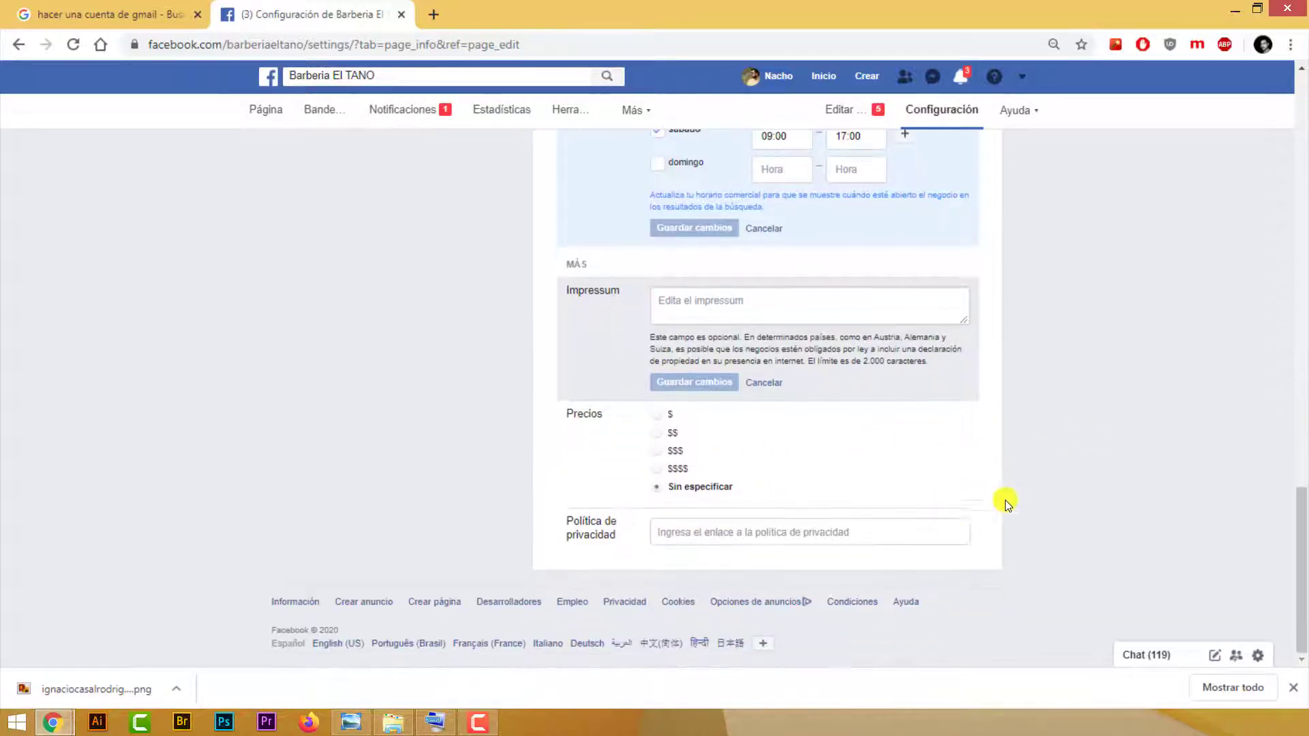
{"action": "scroll", "coordinate": [1012, 497], "scroll_direction": "up", "scroll_amount": 5}
{"action": "scroll", "coordinate": [1013, 477], "scroll_direction": "up", "scroll_amount": 5}
{"action": "scroll", "coordinate": [1014, 473], "scroll_direction": "up", "scroll_amount": 5}
{"action": "scroll", "coordinate": [1013, 473], "scroll_direction": "up", "scroll_amount": 2}
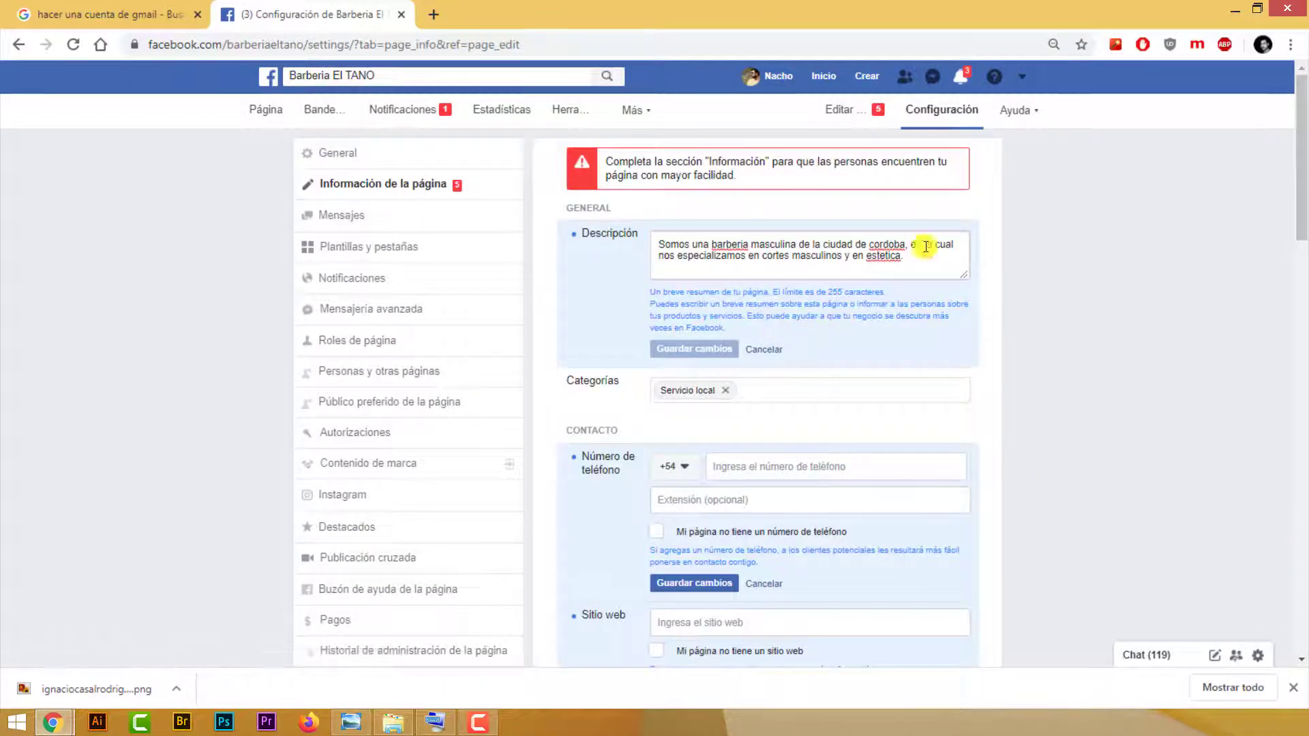
{"action": "scroll", "coordinate": [869, 332], "scroll_direction": "down", "scroll_amount": 10}
{"action": "scroll", "coordinate": [872, 327], "scroll_direction": "down", "scroll_amount": 8}
{"action": "scroll", "coordinate": [827, 245], "scroll_direction": "up", "scroll_amount": 6}
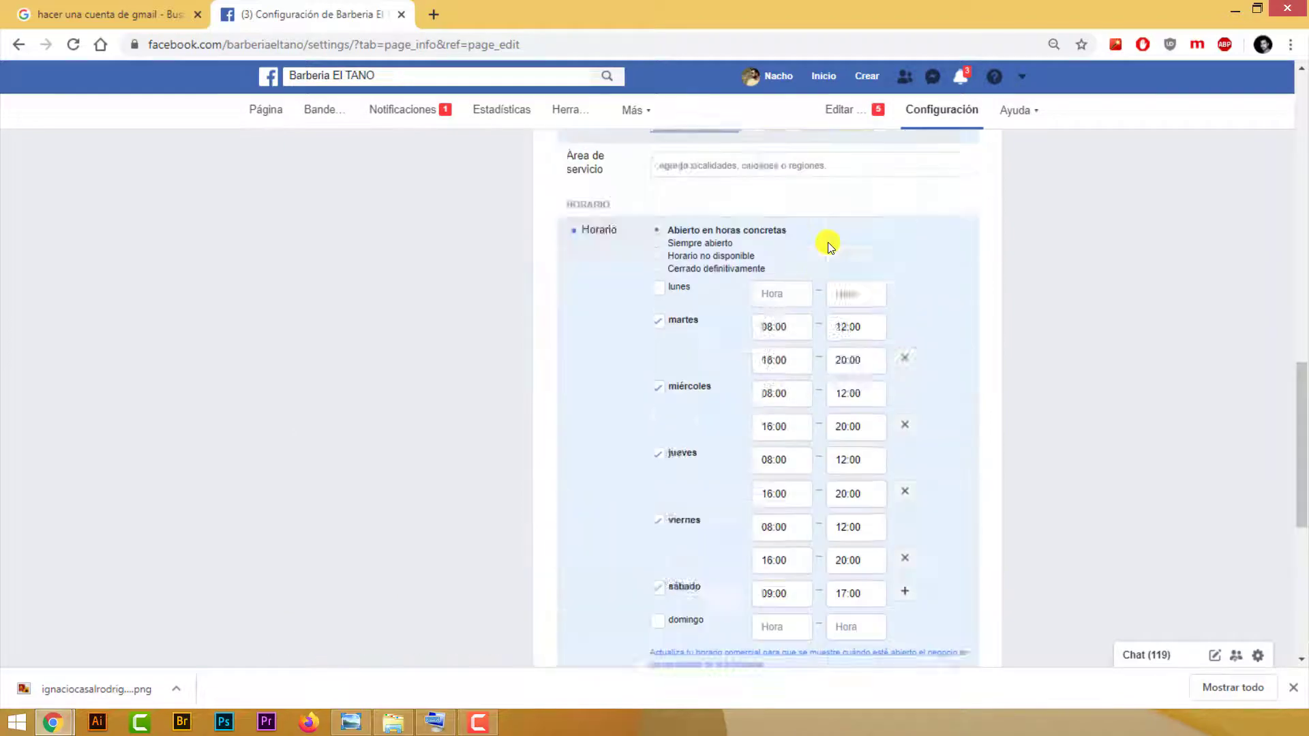
{"action": "scroll", "coordinate": [825, 254], "scroll_direction": "up", "scroll_amount": 6}
{"action": "scroll", "coordinate": [824, 257], "scroll_direction": "up", "scroll_amount": 7}
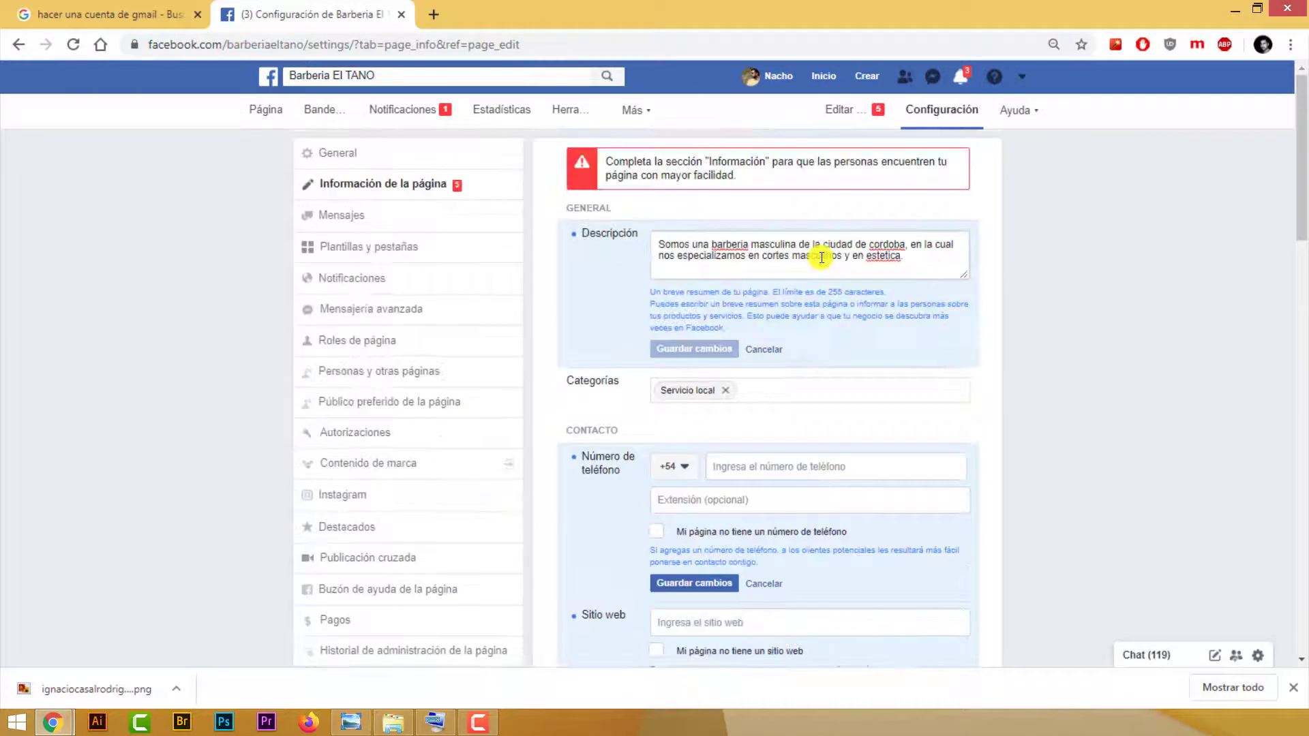
{"action": "left_click", "coordinate": [515, 216]}
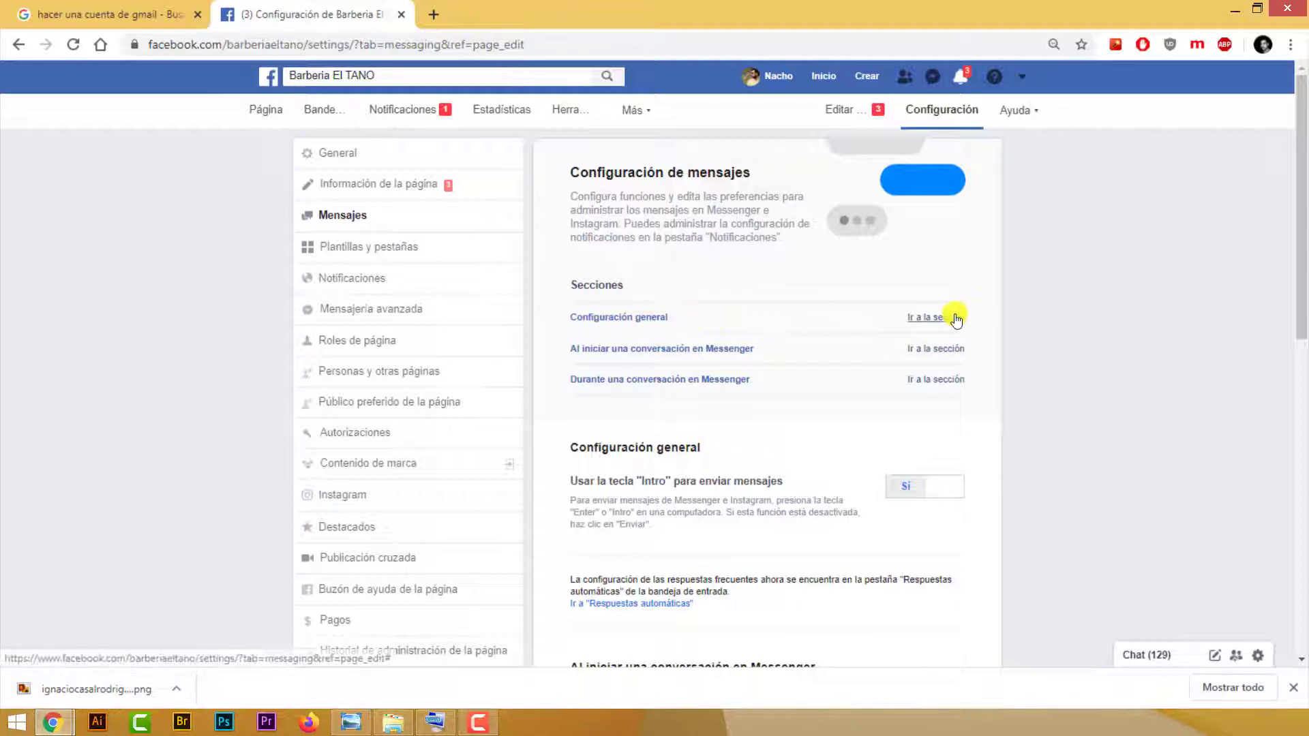
Step: Under Configuración general, switch Mostrar un saludo to Sí
{"action": "left_click", "coordinate": [949, 317]}
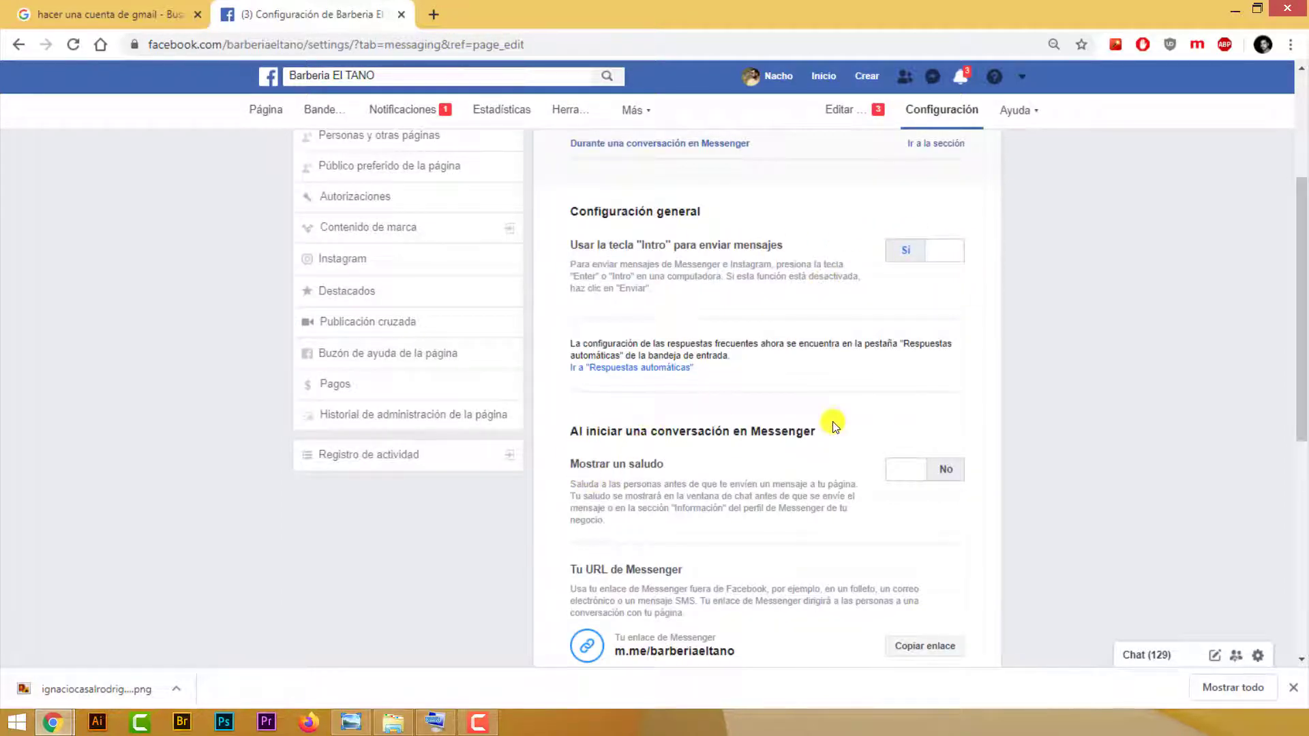
{"action": "scroll", "coordinate": [1214, 328], "scroll_direction": "down", "scroll_amount": 2}
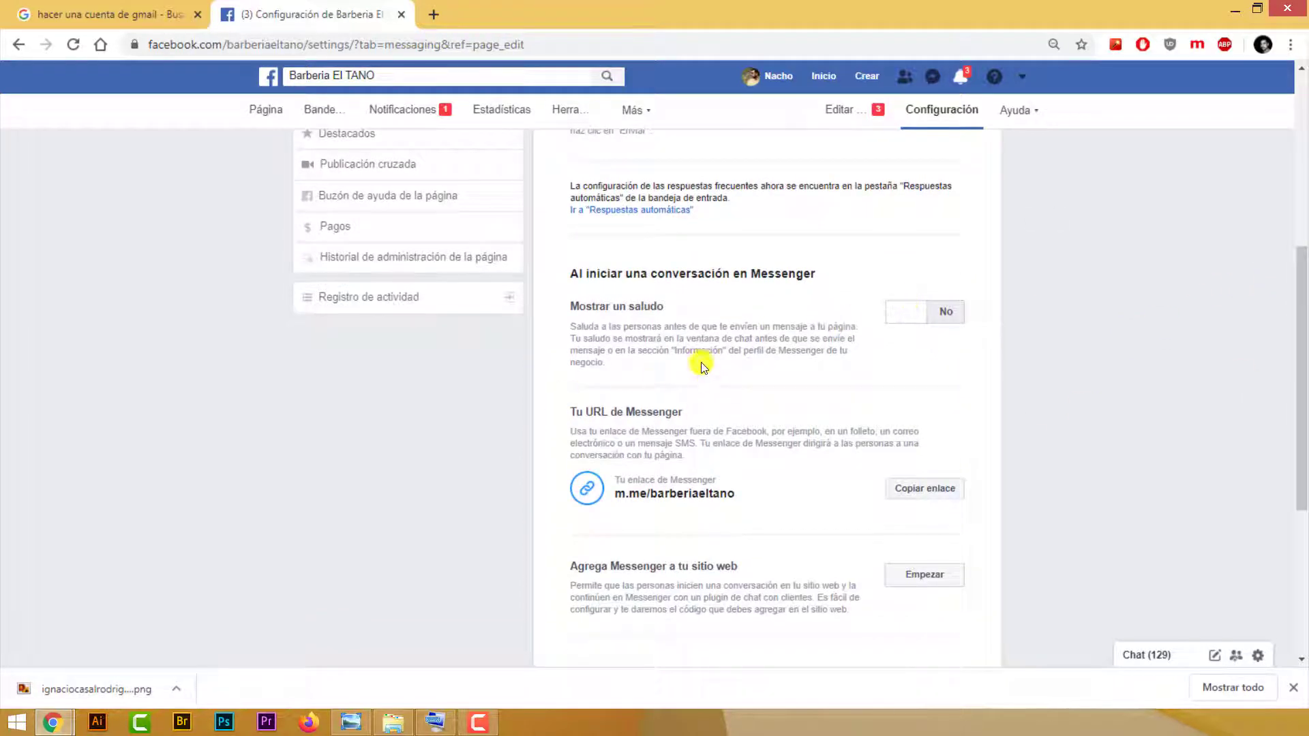
{"action": "left_click", "coordinate": [908, 314]}
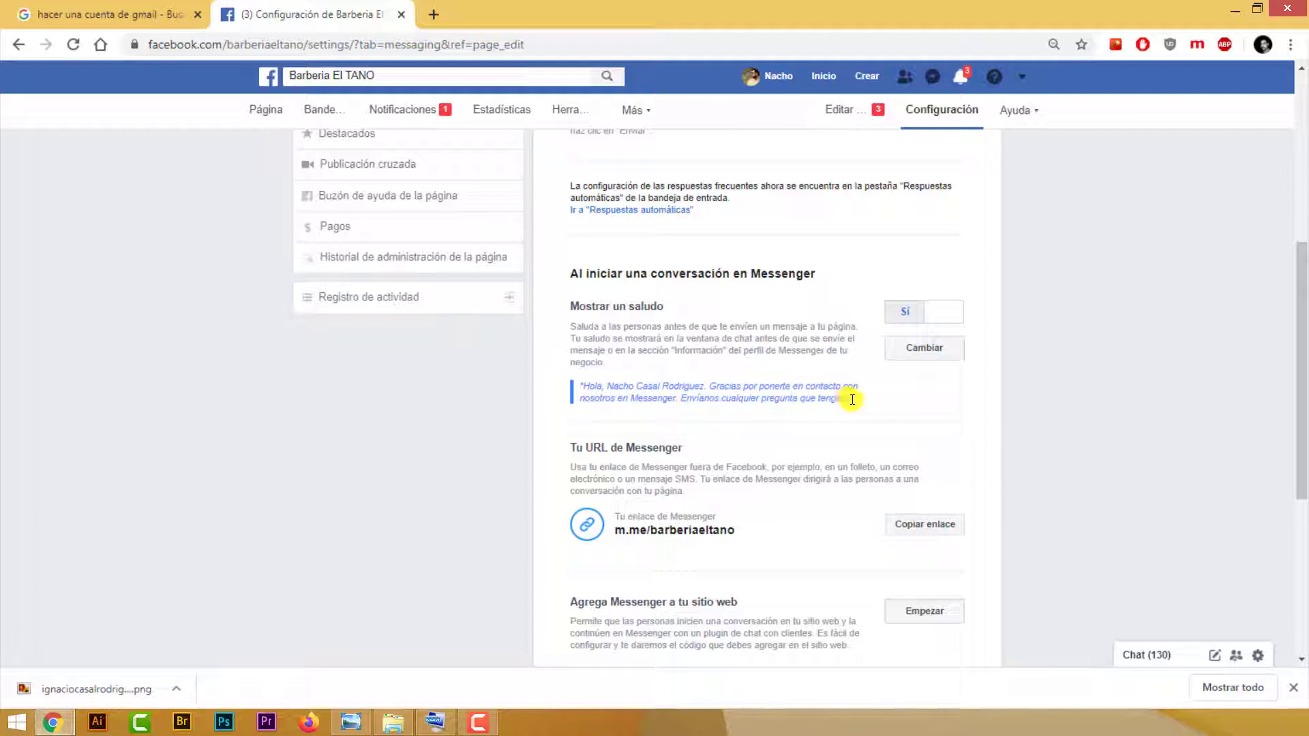
Step: Replace the greeting's text after 'nosotros' with the new closing line and save the greeting
{"action": "left_click_drag", "start_coordinate": [852, 402], "coordinate": [709, 399]}
{"action": "left_click", "coordinate": [554, 375]}
{"action": "left_click", "coordinate": [918, 349]}
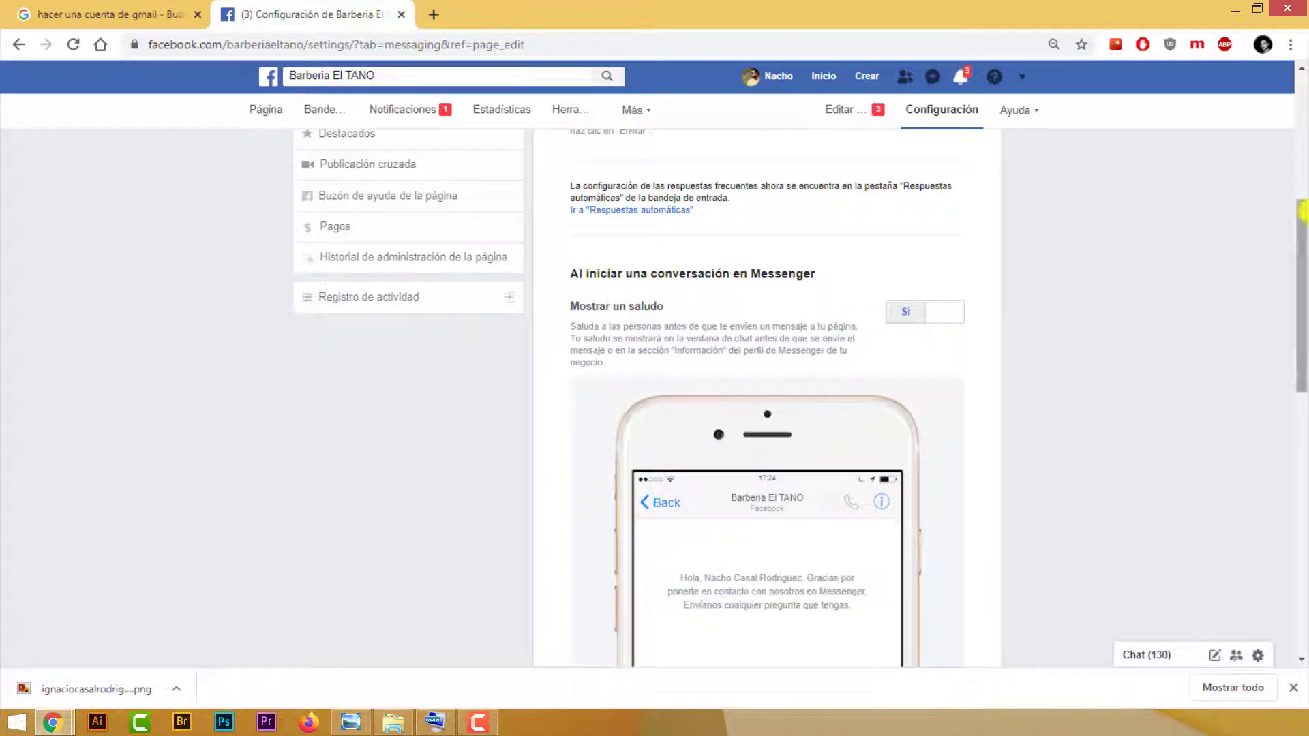
{"action": "scroll", "coordinate": [1070, 314], "scroll_direction": "down", "scroll_amount": 1}
{"action": "scroll", "coordinate": [1049, 242], "scroll_direction": "down", "scroll_amount": 3}
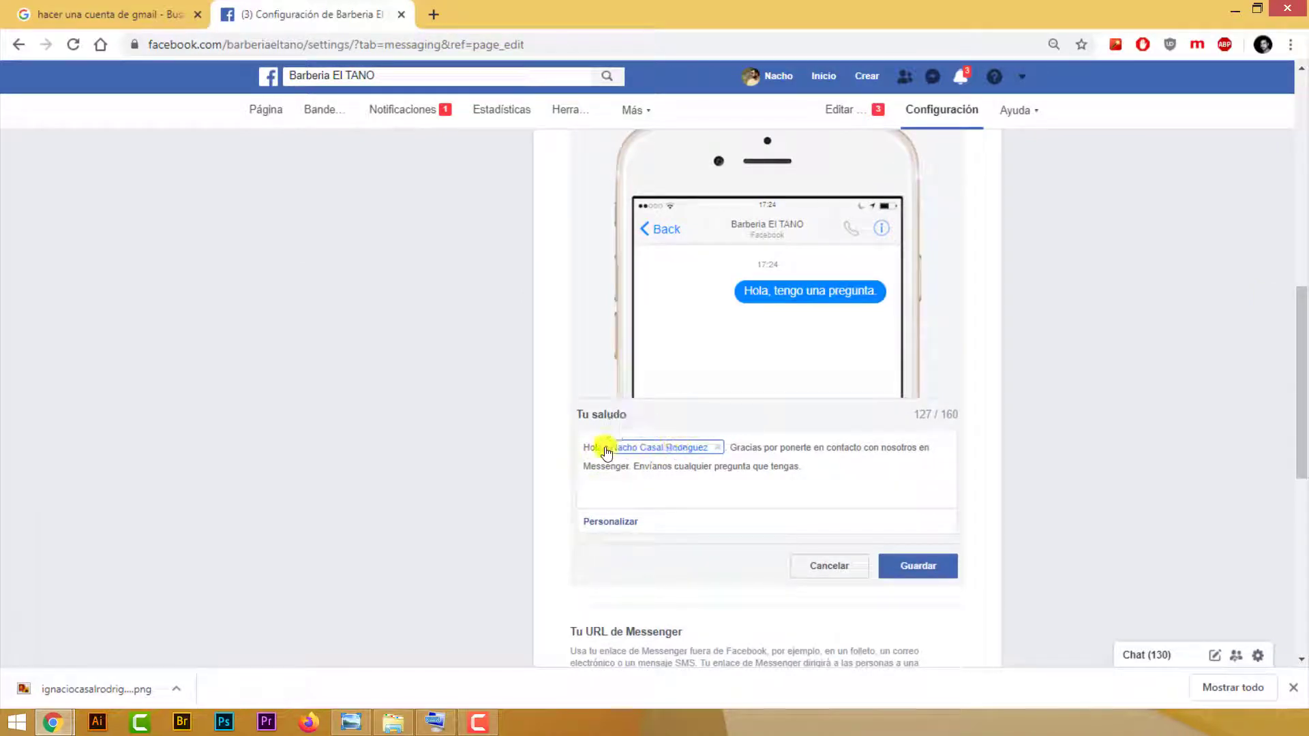
{"action": "left_click_drag", "start_coordinate": [606, 448], "coordinate": [581, 447]}
{"action": "left_click_drag", "start_coordinate": [927, 453], "coordinate": [805, 471]}
{"action": "key", "text": "BackSpace"}
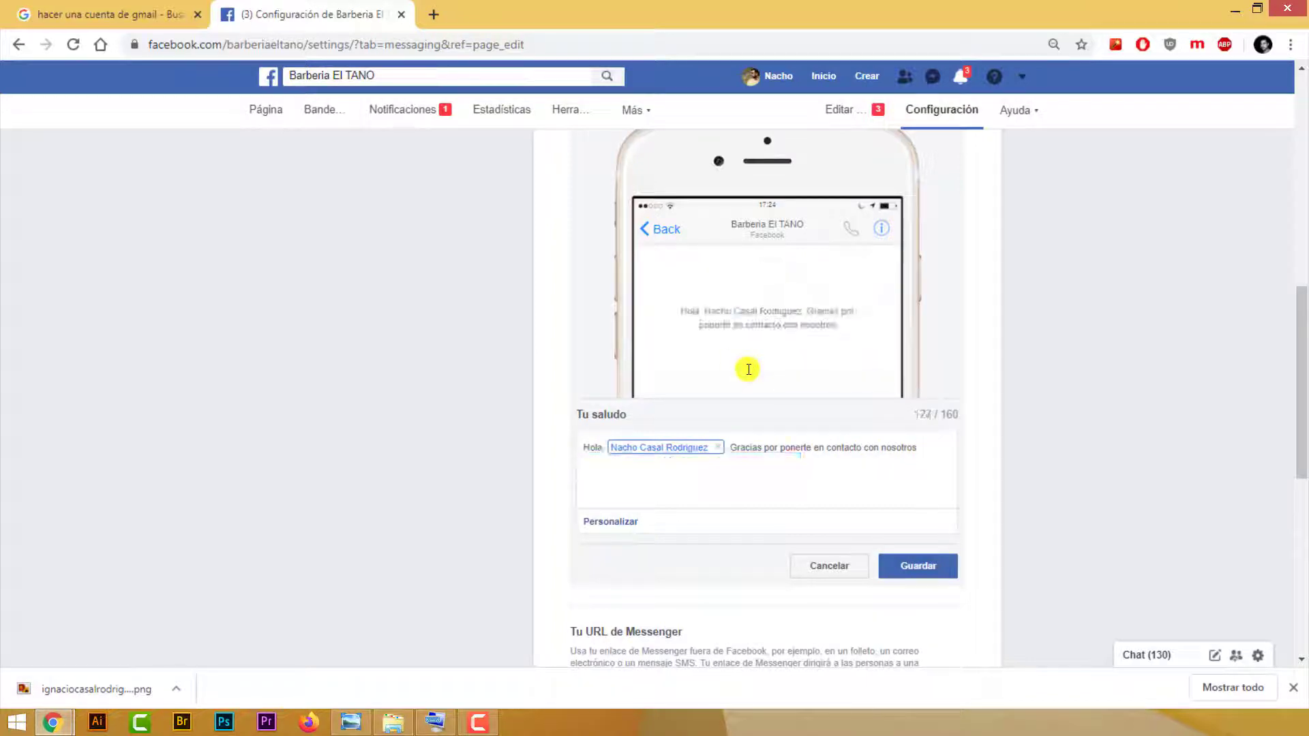
{"action": "type", "text": ", estamos a tu disposicion, cualquier duda que tengas dejanos un mensaje"}
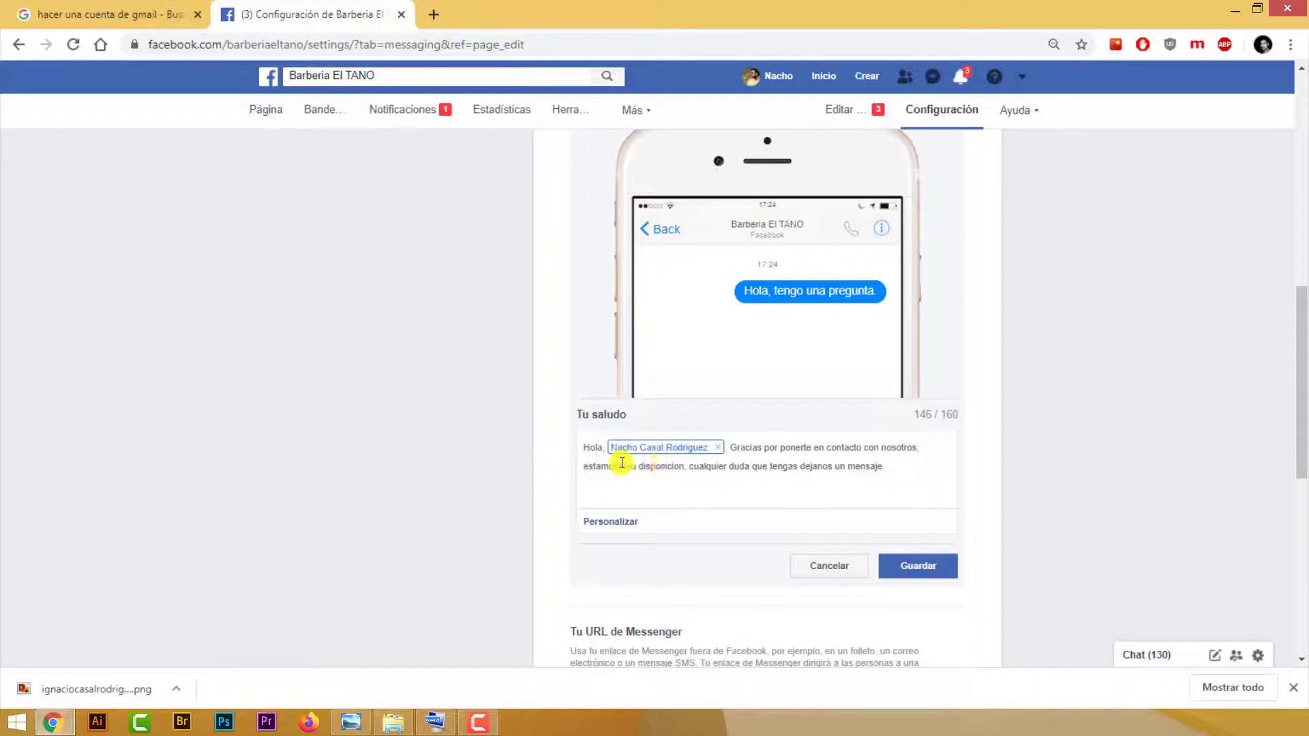
{"action": "left_click", "coordinate": [914, 576]}
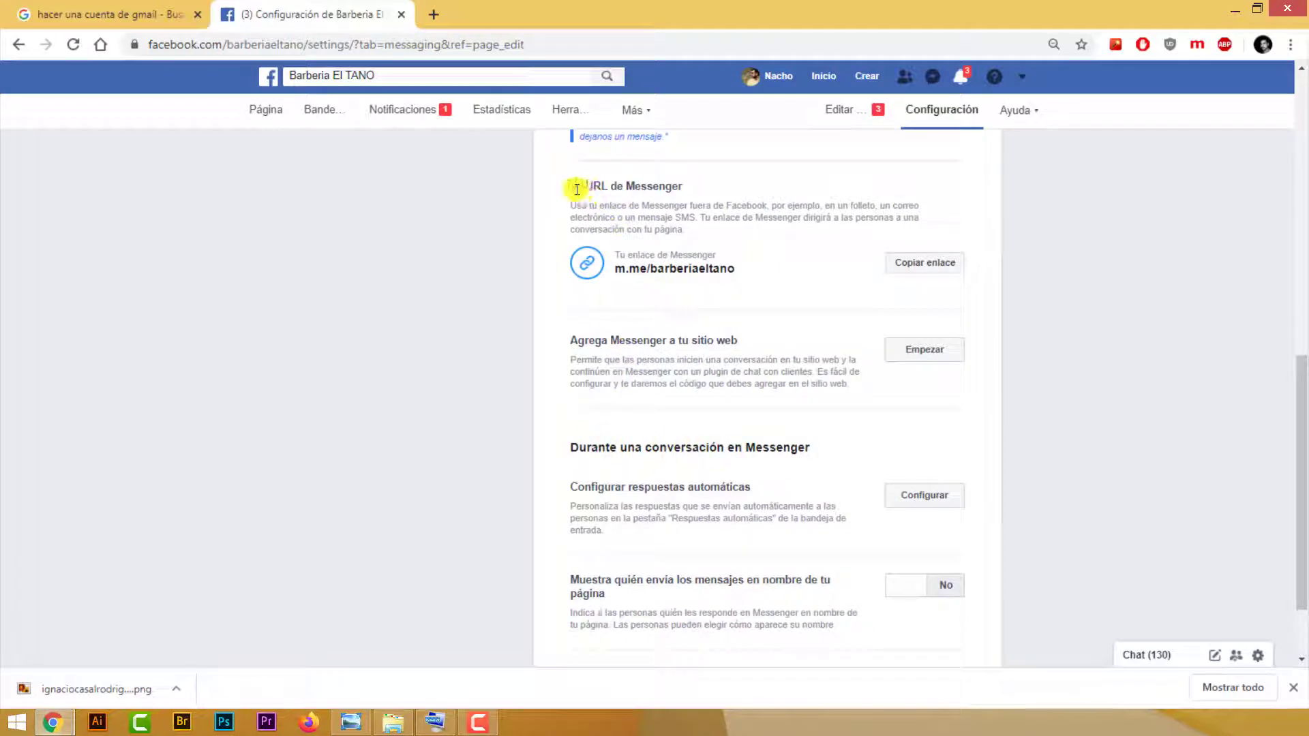
{"action": "triple_click", "coordinate": [614, 184]}
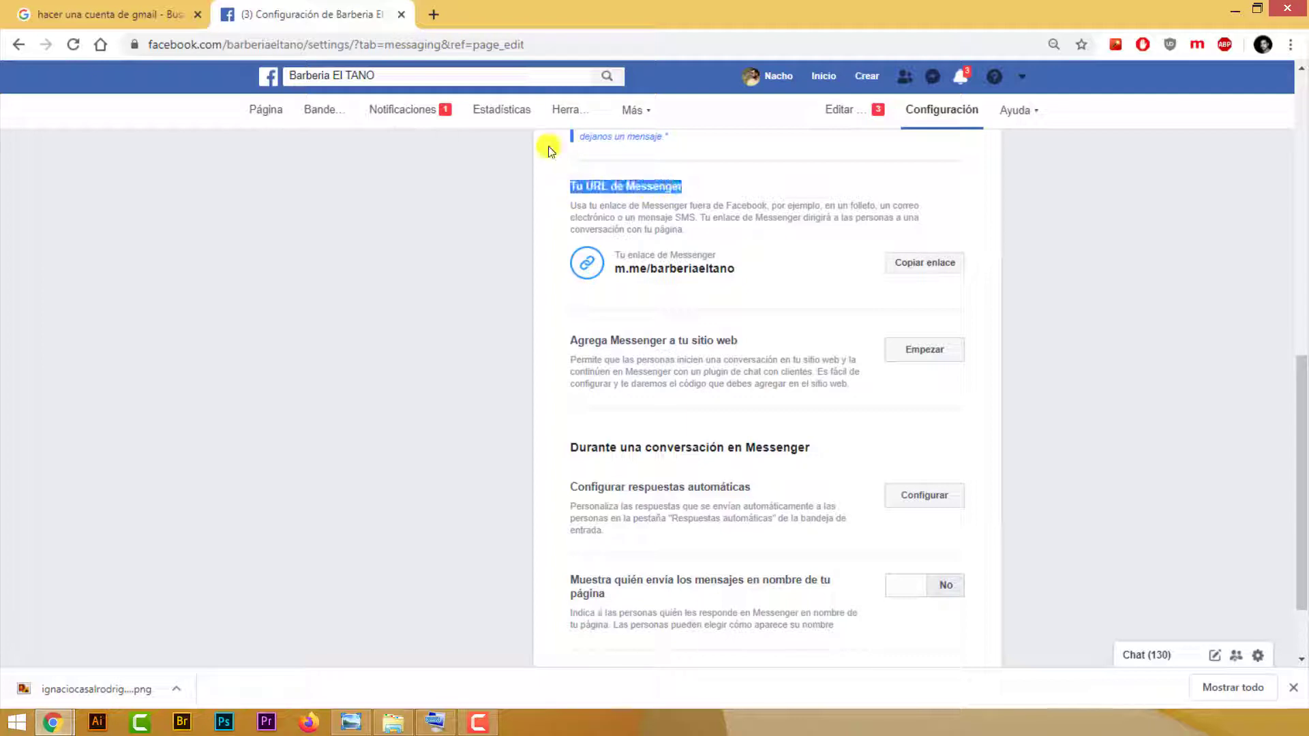
{"action": "left_click", "coordinate": [684, 182]}
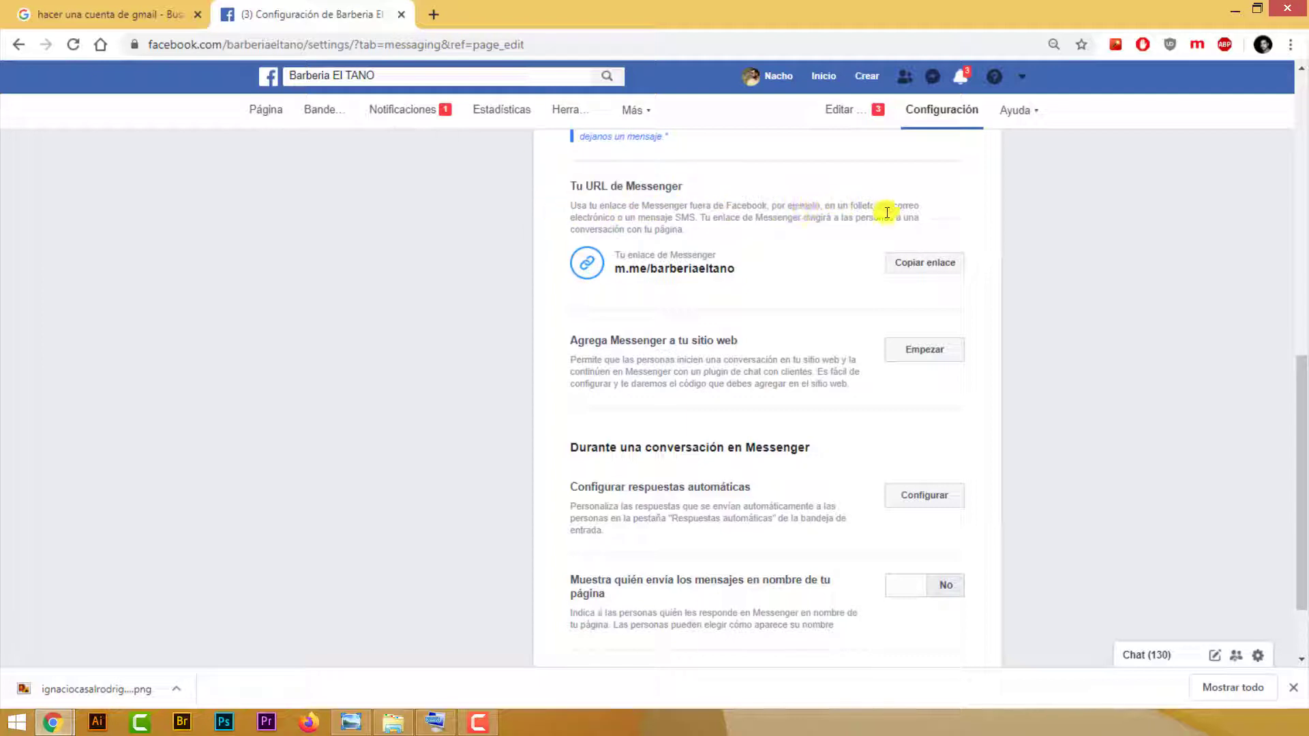
{"action": "left_click_drag", "start_coordinate": [681, 217], "coordinate": [739, 244]}
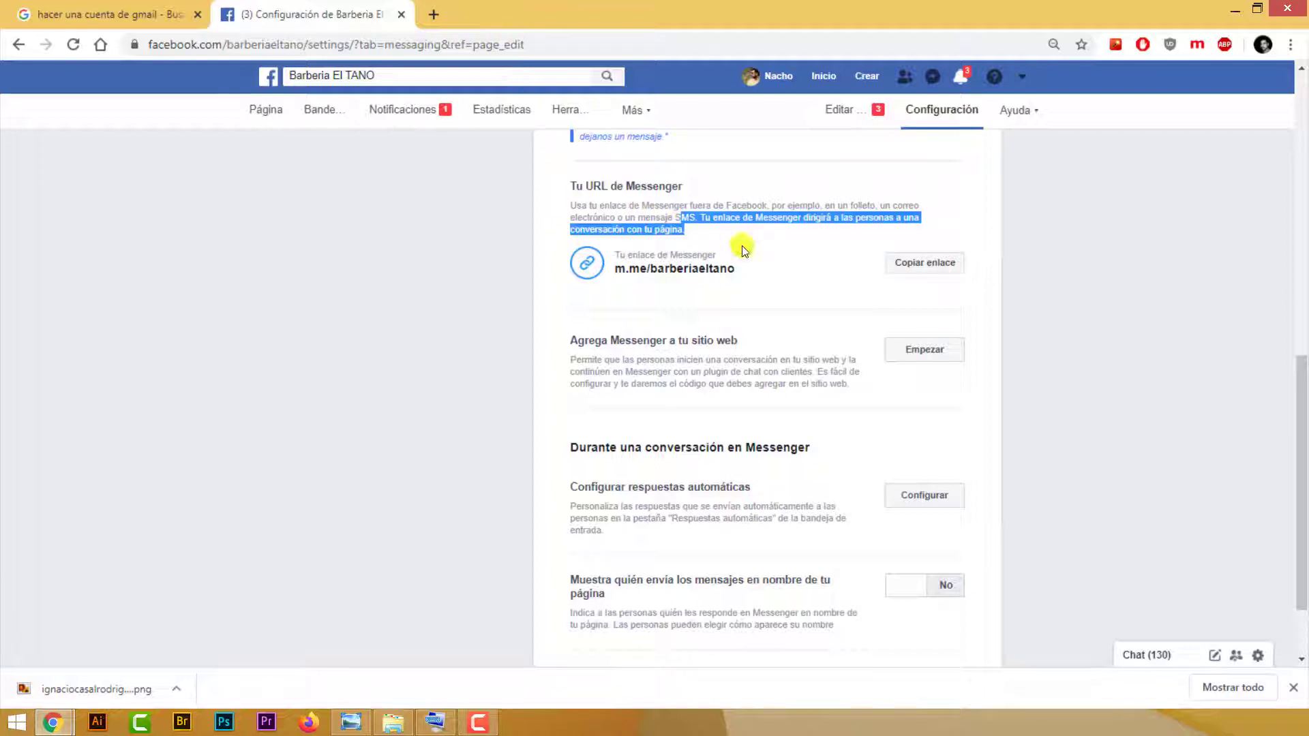
{"action": "left_click", "coordinate": [593, 197]}
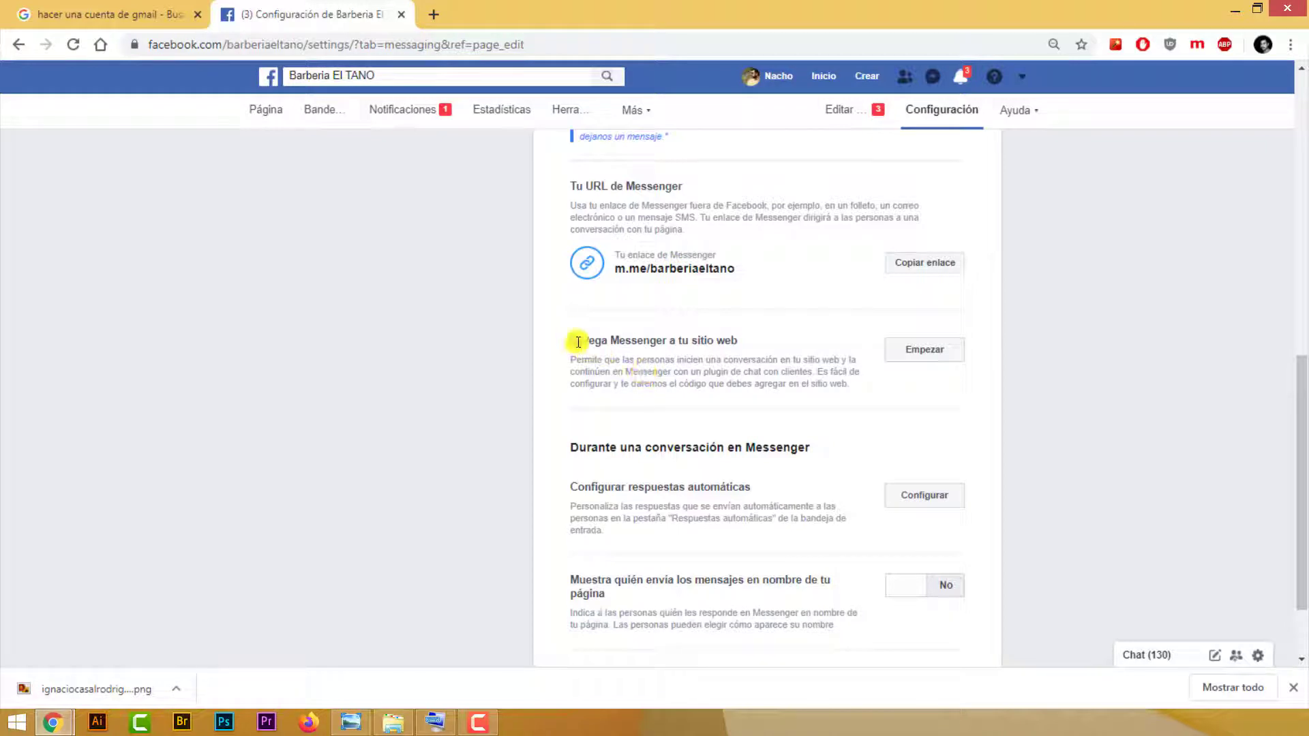
{"action": "left_click_drag", "start_coordinate": [574, 342], "coordinate": [746, 341]}
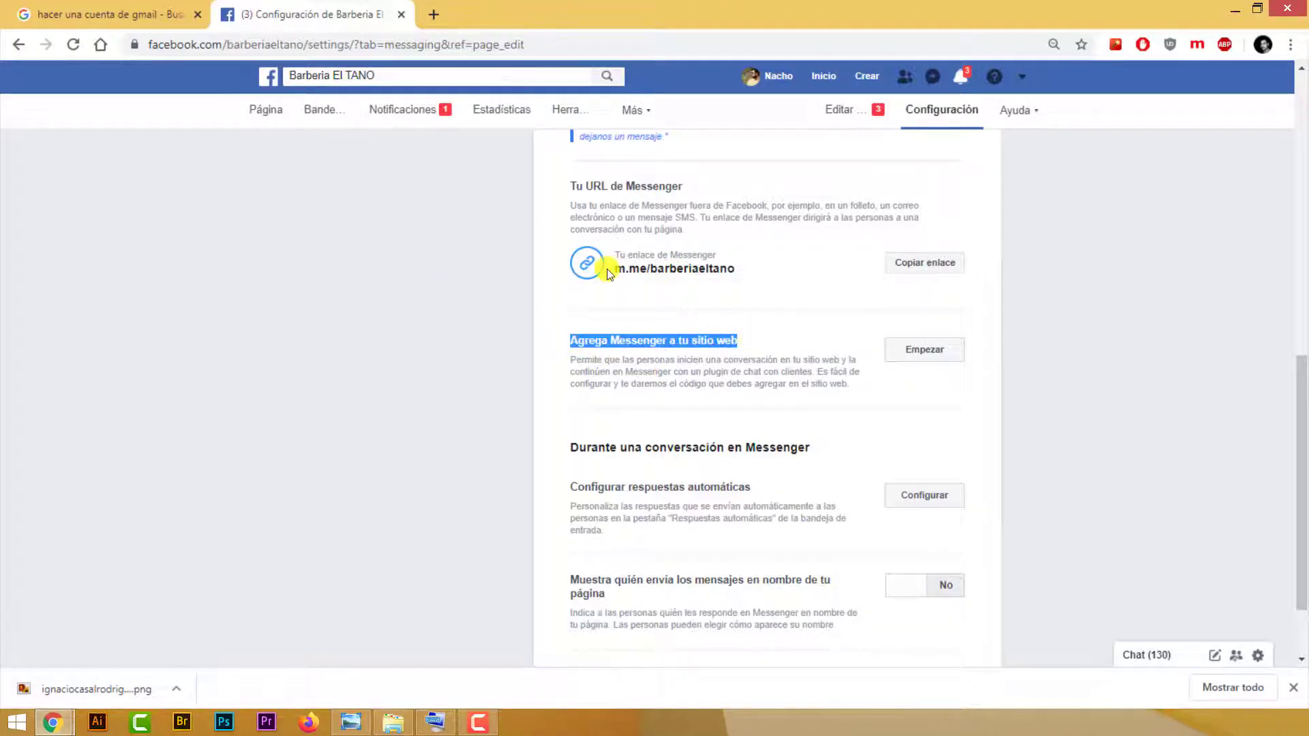
{"action": "left_click", "coordinate": [604, 267]}
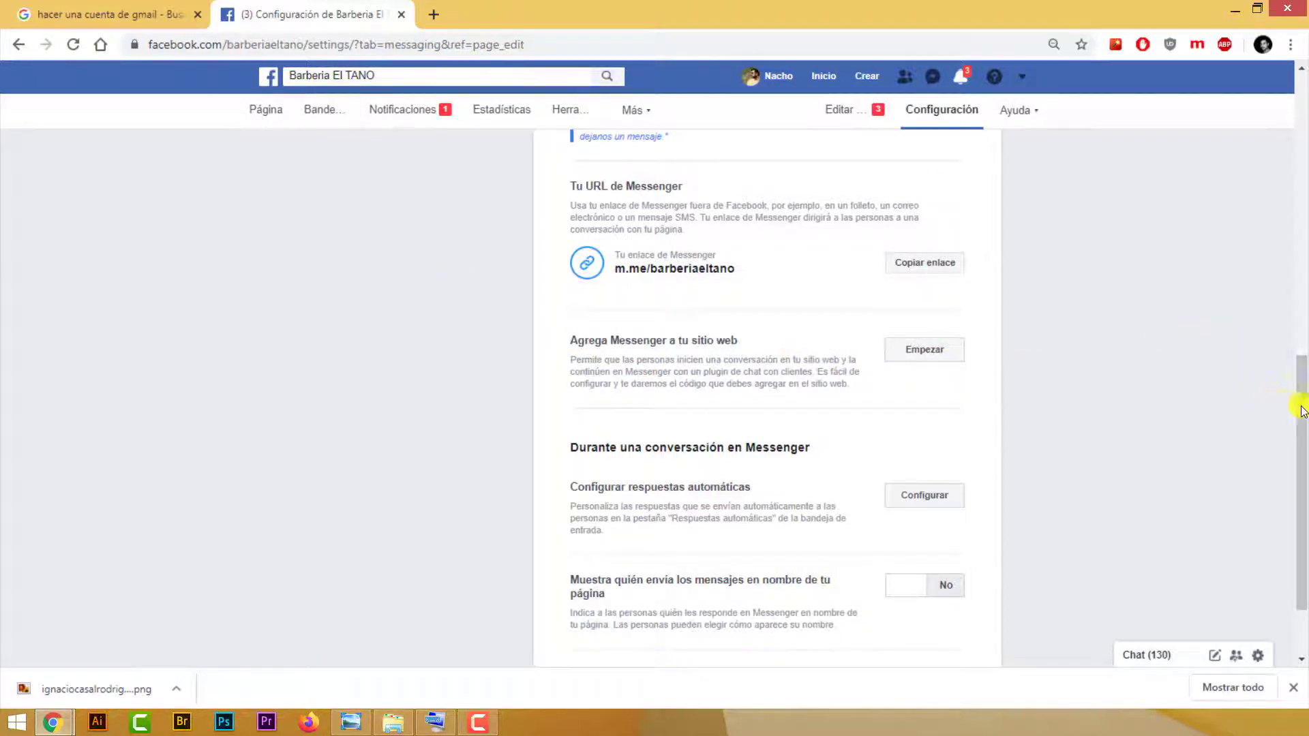
{"action": "scroll", "coordinate": [1297, 444], "scroll_direction": "down", "scroll_amount": 2}
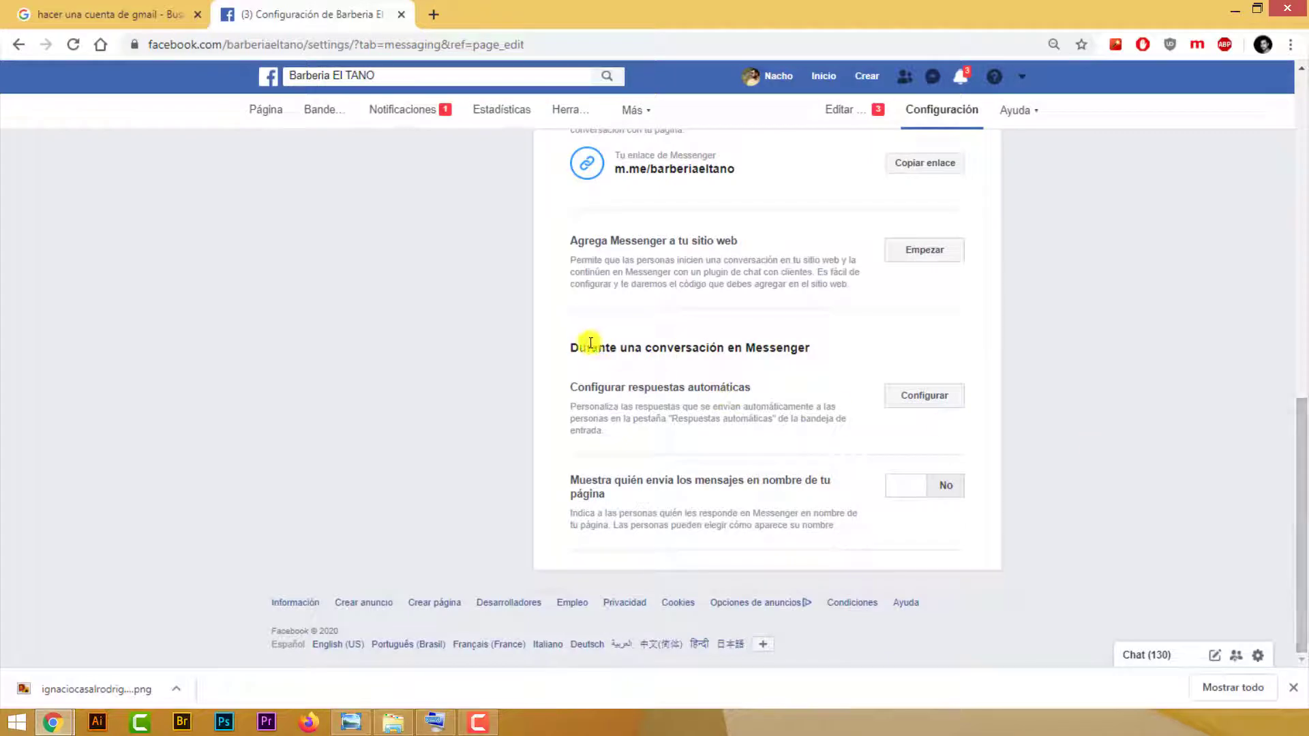
{"action": "left_click_drag", "start_coordinate": [570, 346], "coordinate": [812, 348]}
Step: Open the away message (Mensaje automático) for editing
{"action": "left_click", "coordinate": [788, 351]}
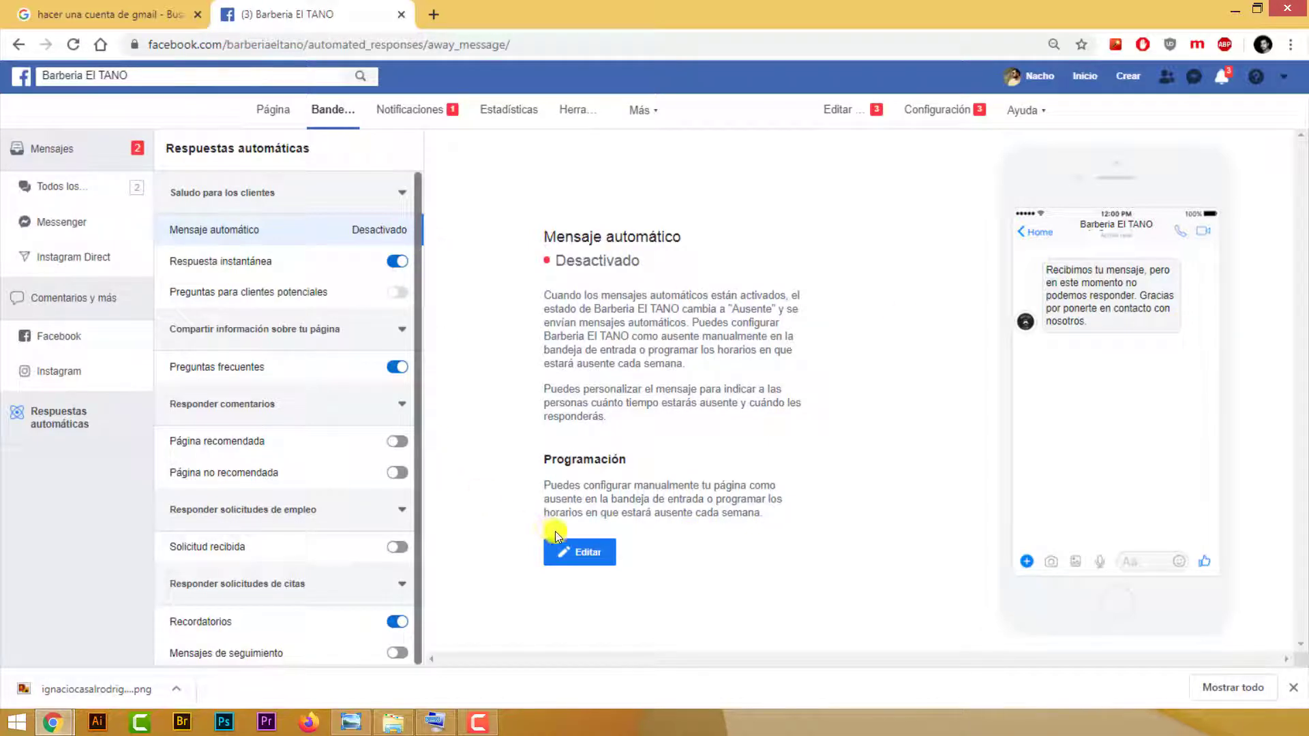
{"action": "left_click", "coordinate": [573, 551]}
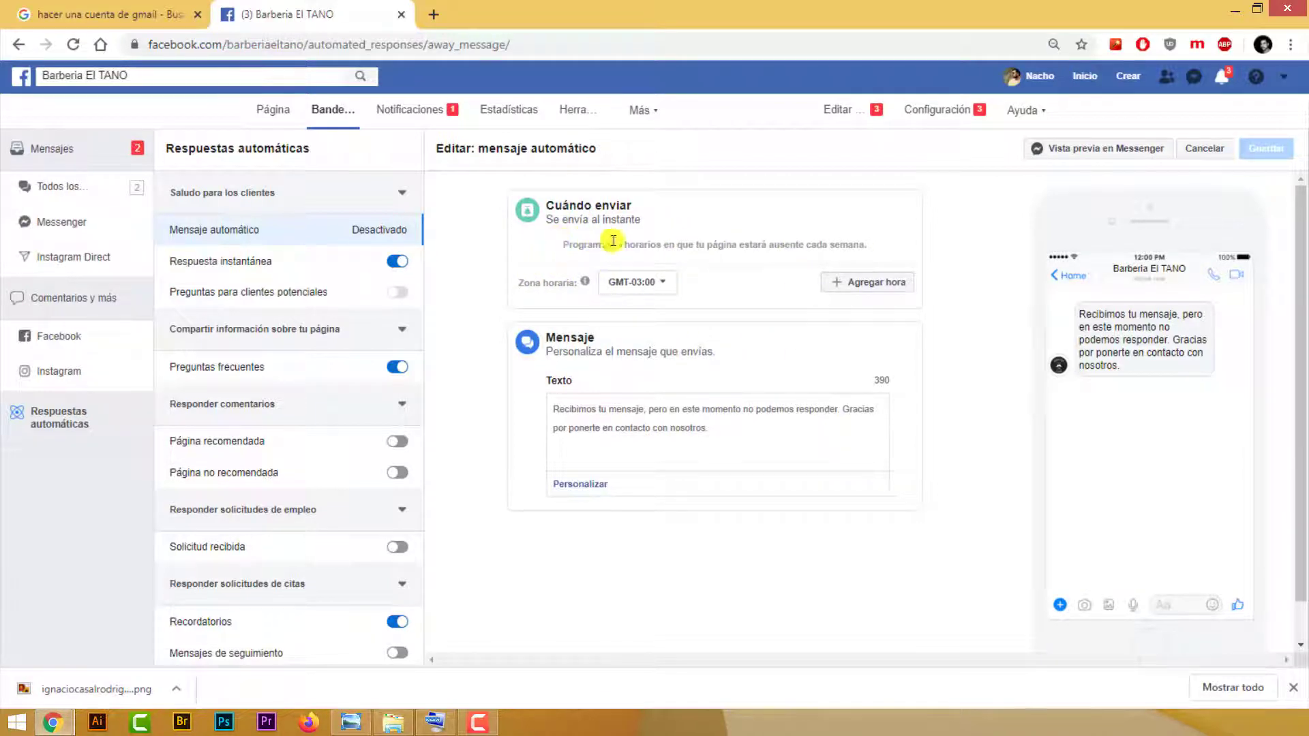
{"action": "left_click_drag", "start_coordinate": [739, 244], "coordinate": [880, 244]}
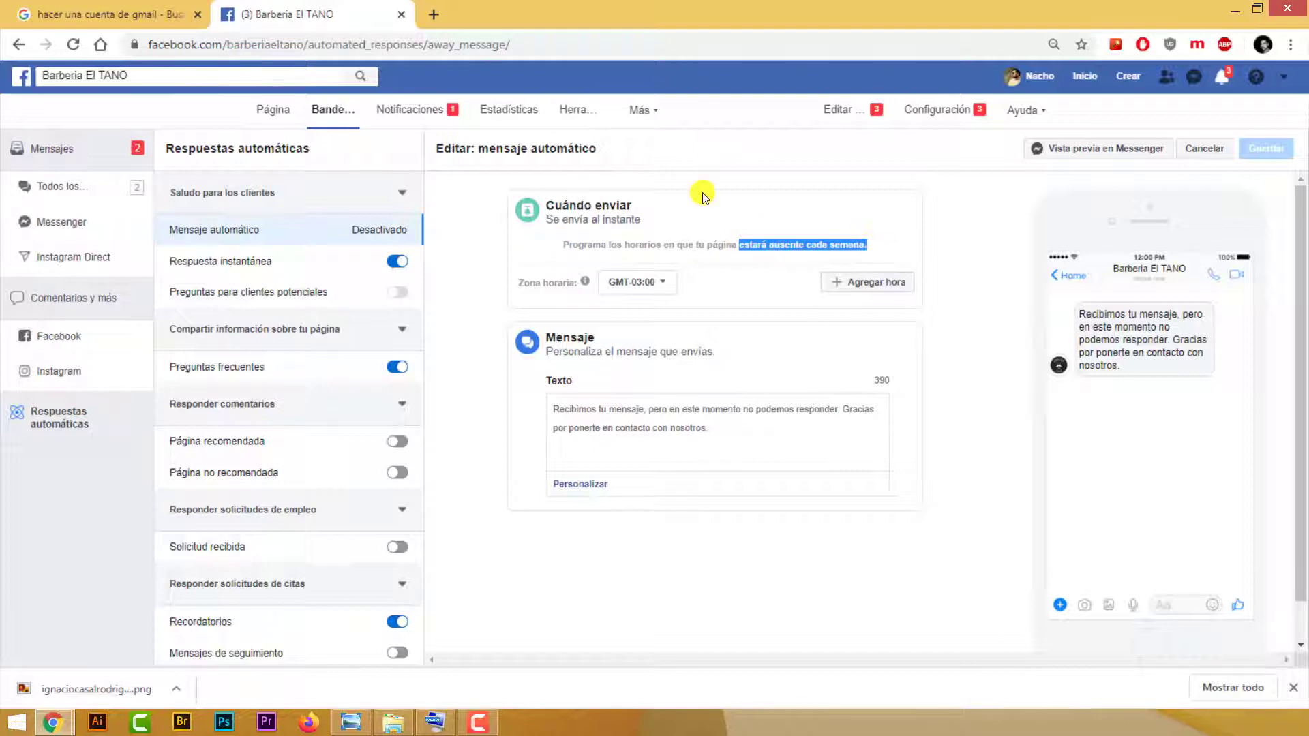
{"action": "left_click", "coordinate": [702, 192]}
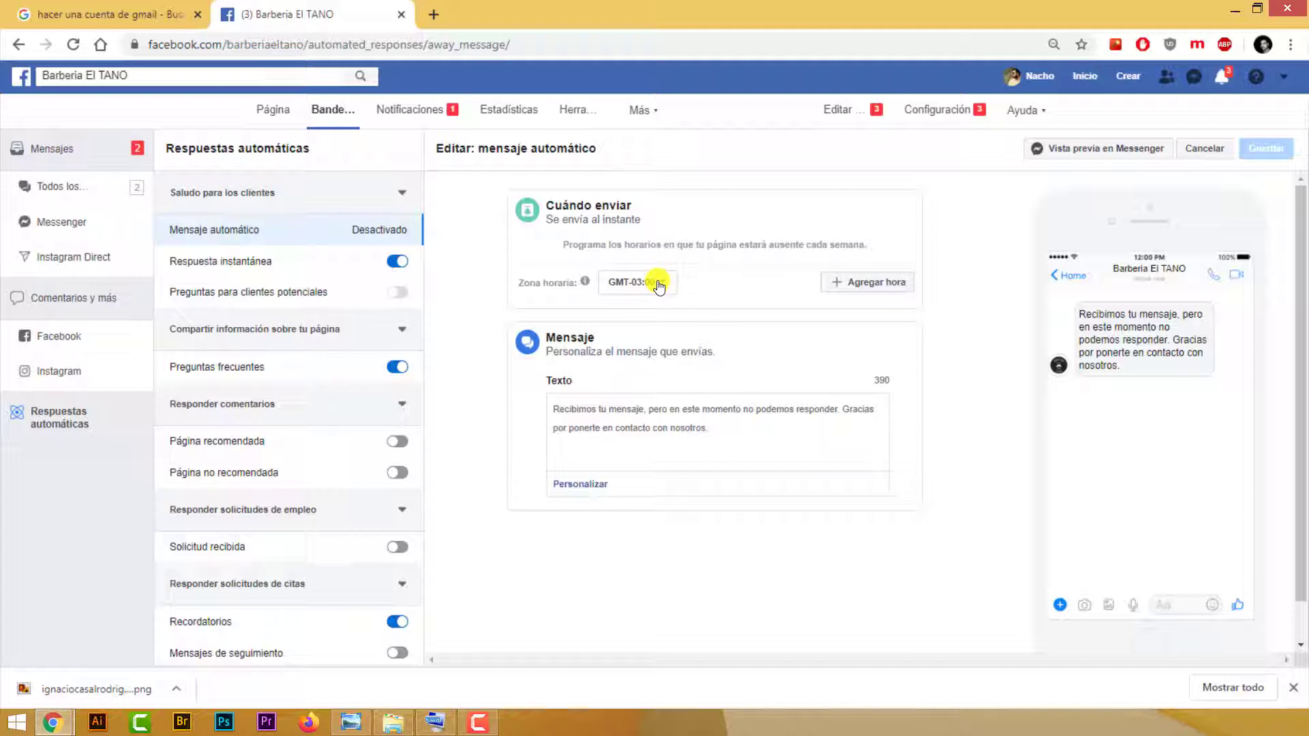
Step: Keep the GMT-03:00 time zone and add a weekly 00:00–23:59 away slot
{"action": "left_click", "coordinate": [659, 286]}
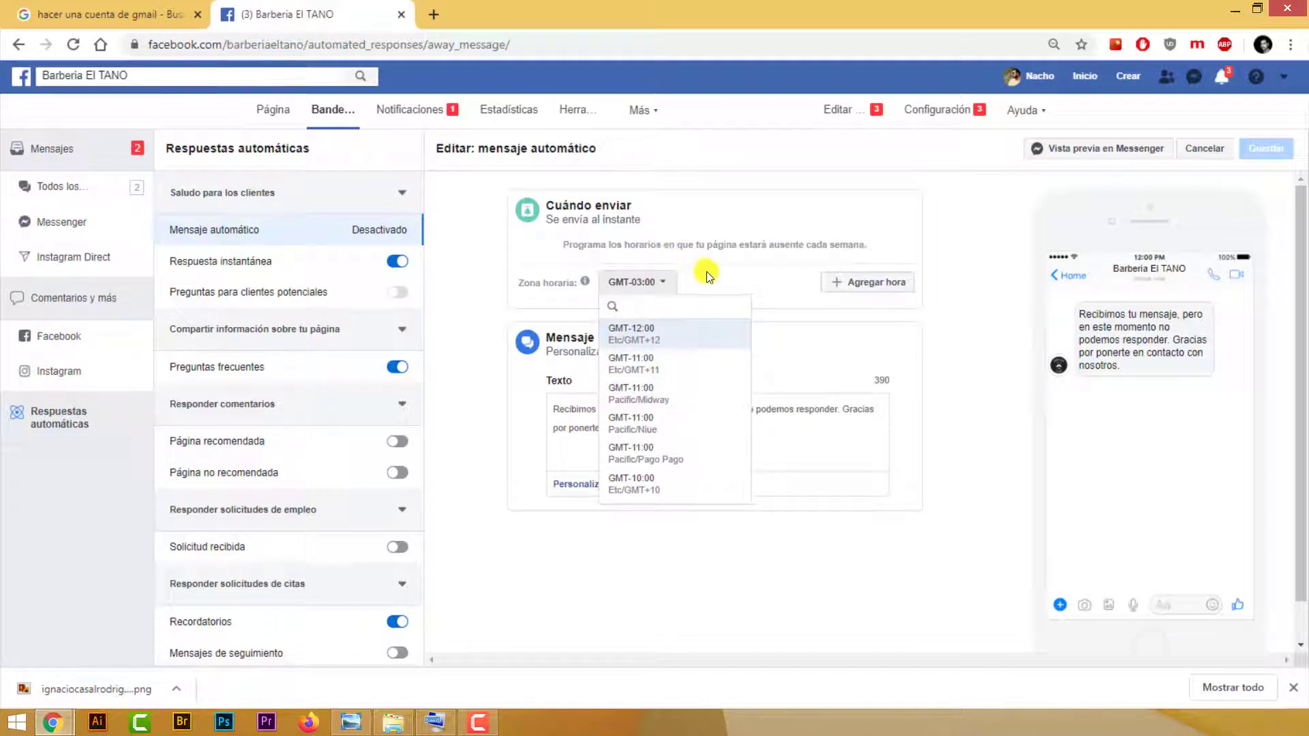
{"action": "left_click", "coordinate": [556, 214]}
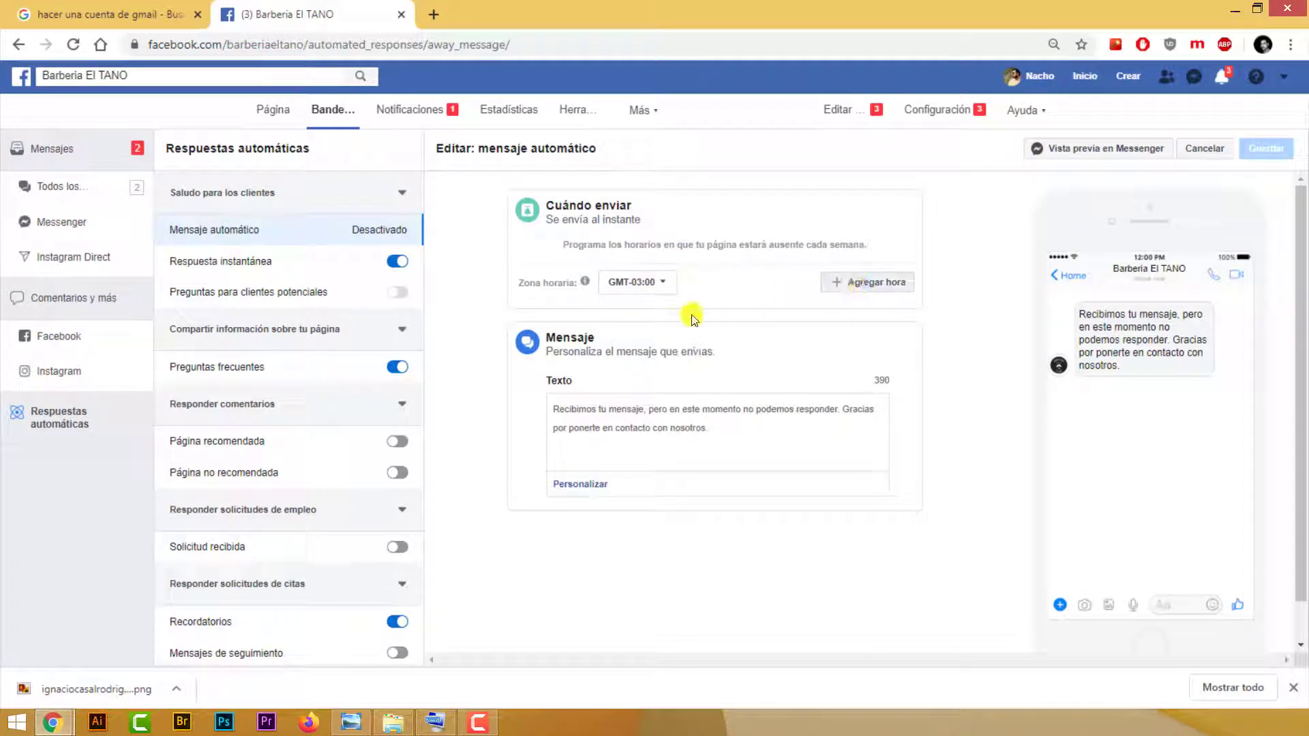
{"action": "left_click_drag", "start_coordinate": [563, 253], "coordinate": [863, 240]}
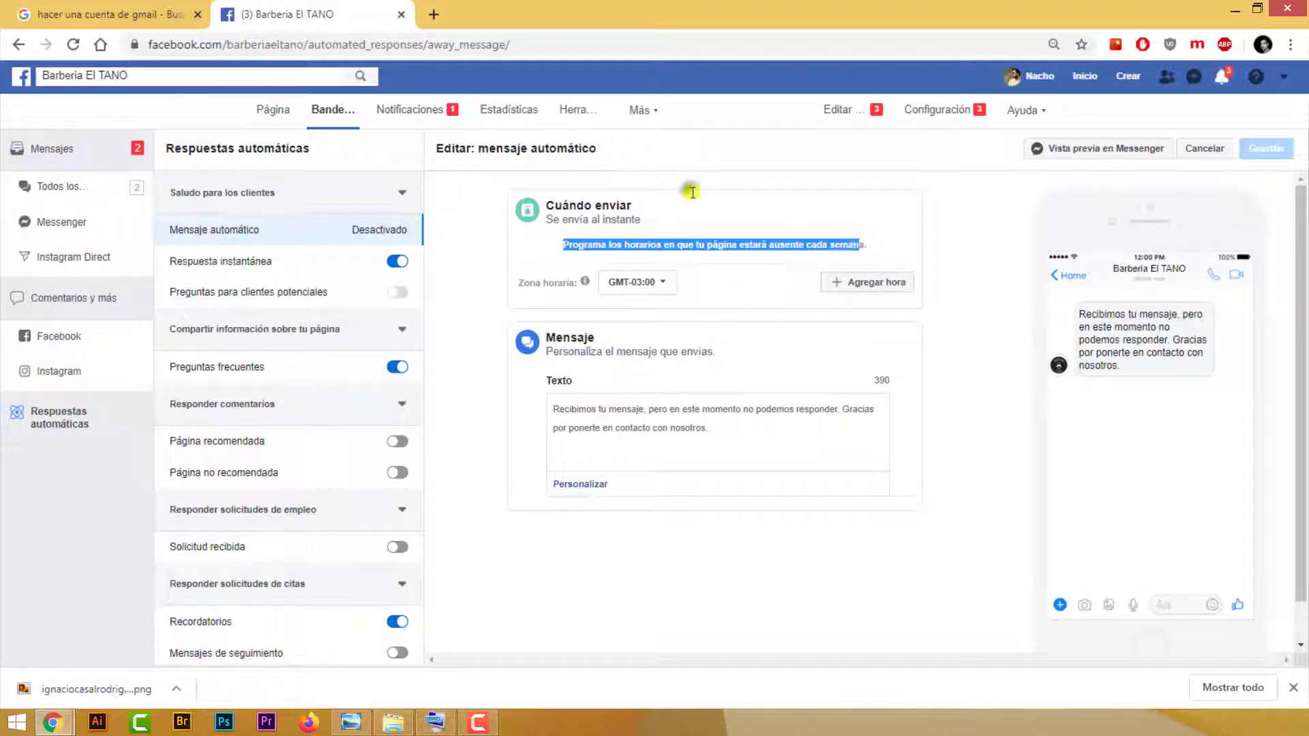
{"action": "left_click", "coordinate": [855, 282]}
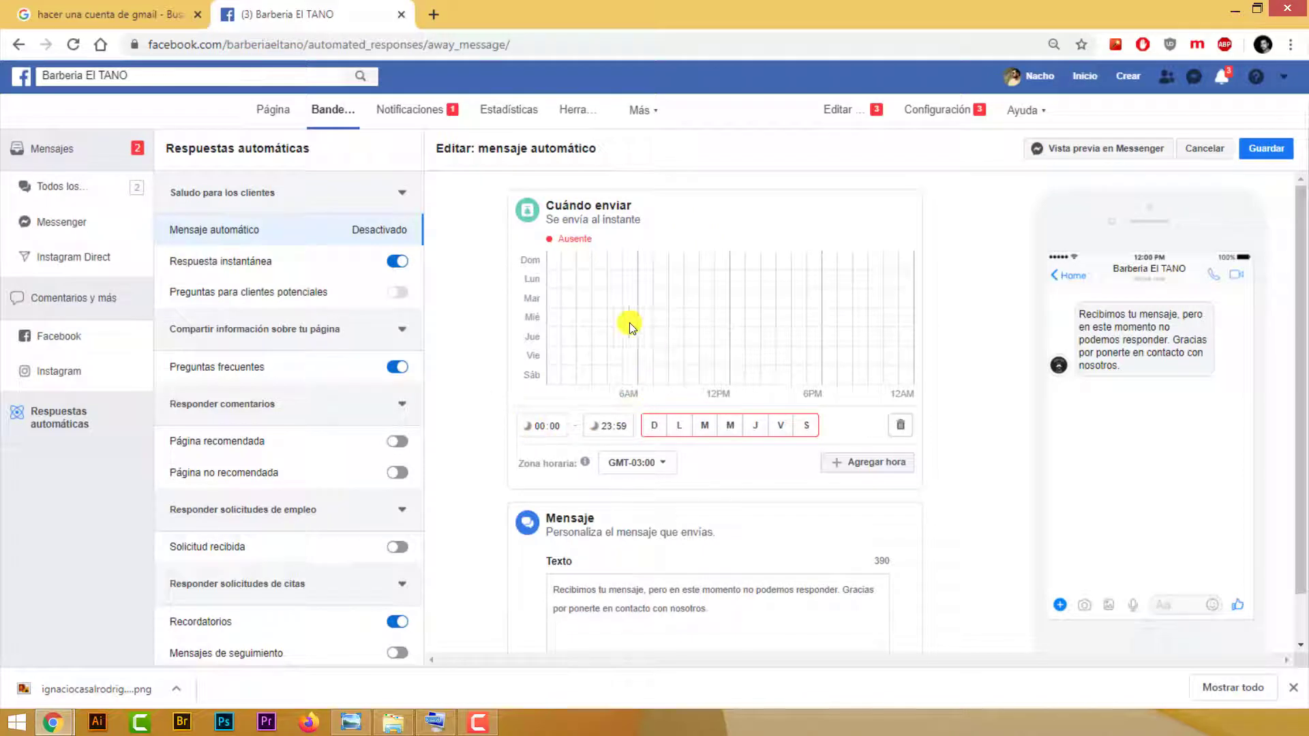
Step: Mark Monday through Friday as away days in the schedule slot
{"action": "left_click", "coordinate": [679, 427]}
{"action": "left_click", "coordinate": [705, 426]}
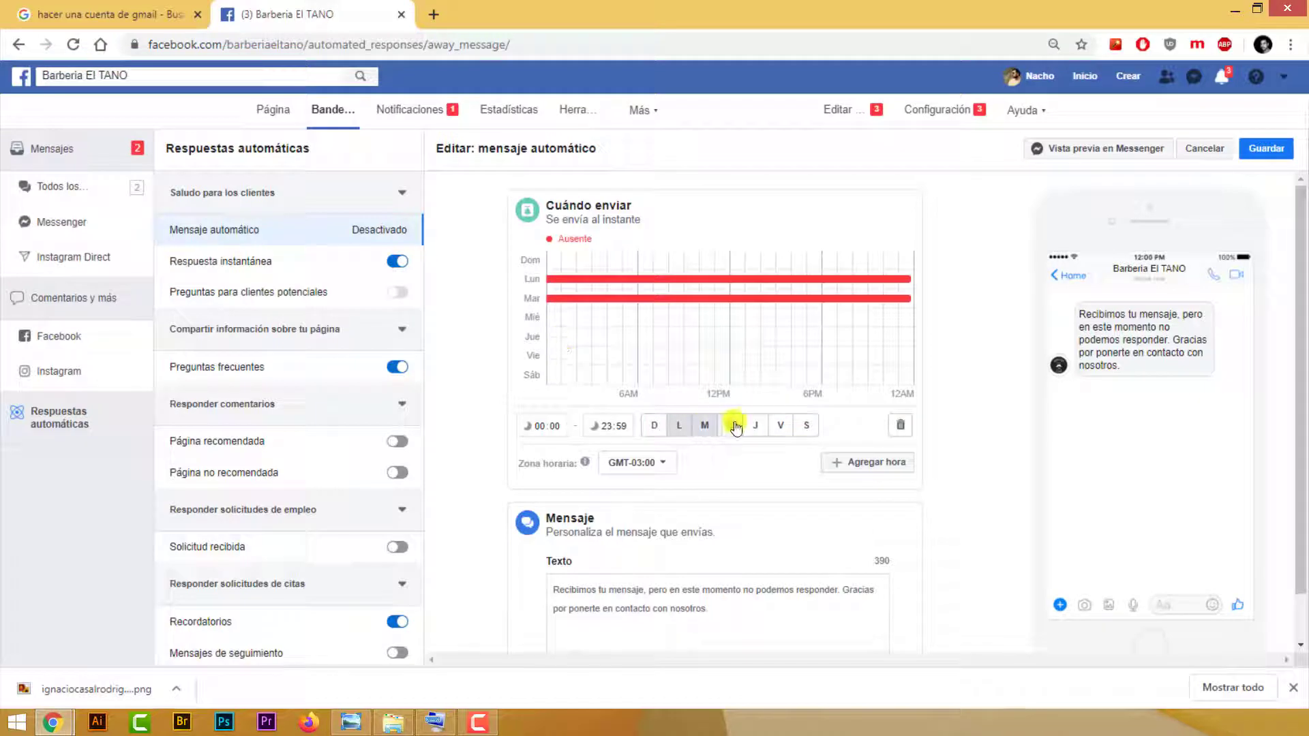
{"action": "left_click", "coordinate": [733, 426]}
{"action": "left_click", "coordinate": [755, 427]}
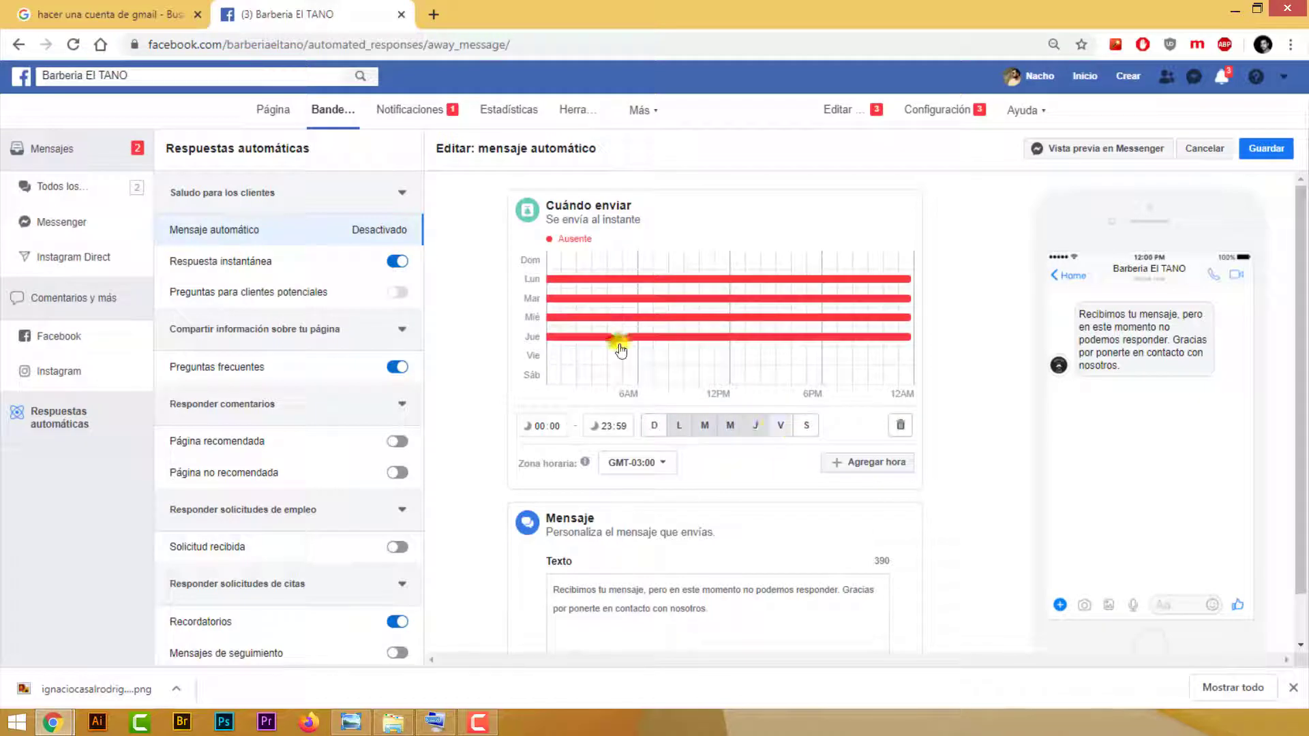
{"action": "left_click", "coordinate": [771, 432]}
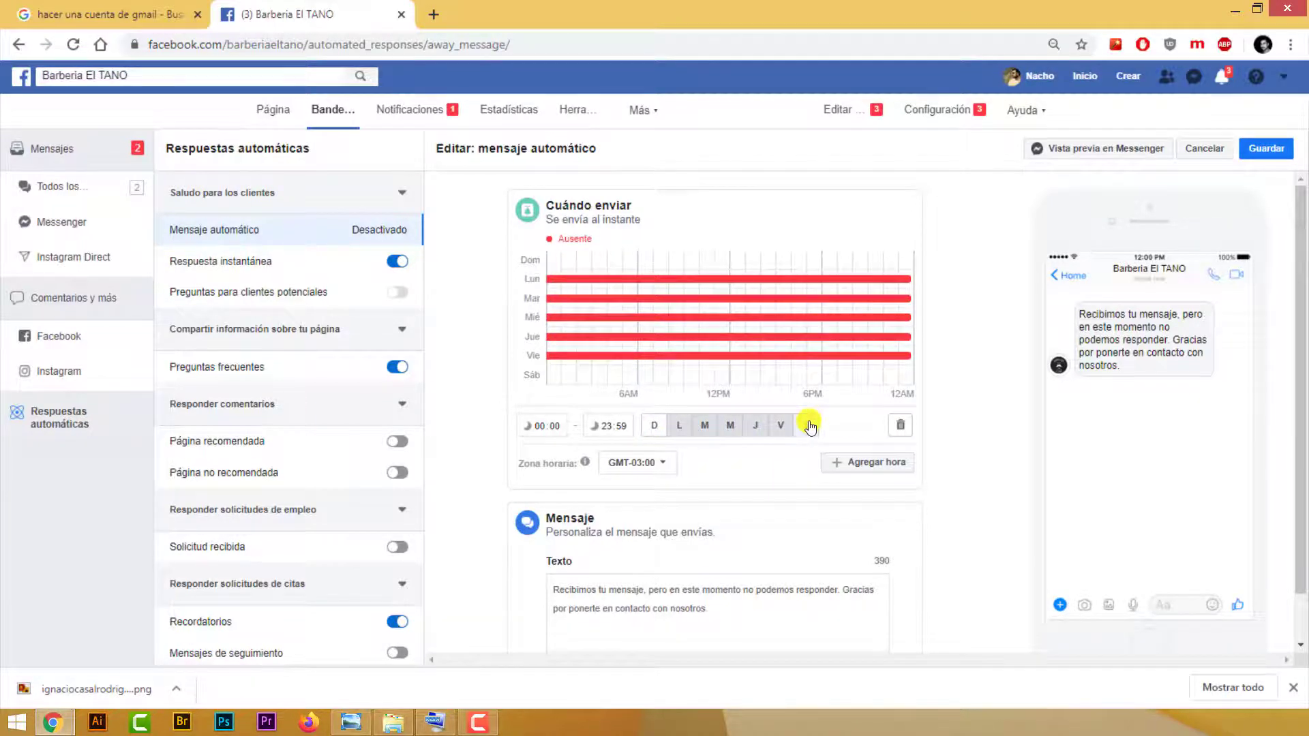
Step: Set the away slot's start time to 20:00 and end time to 08:00
{"action": "left_click", "coordinate": [544, 428]}
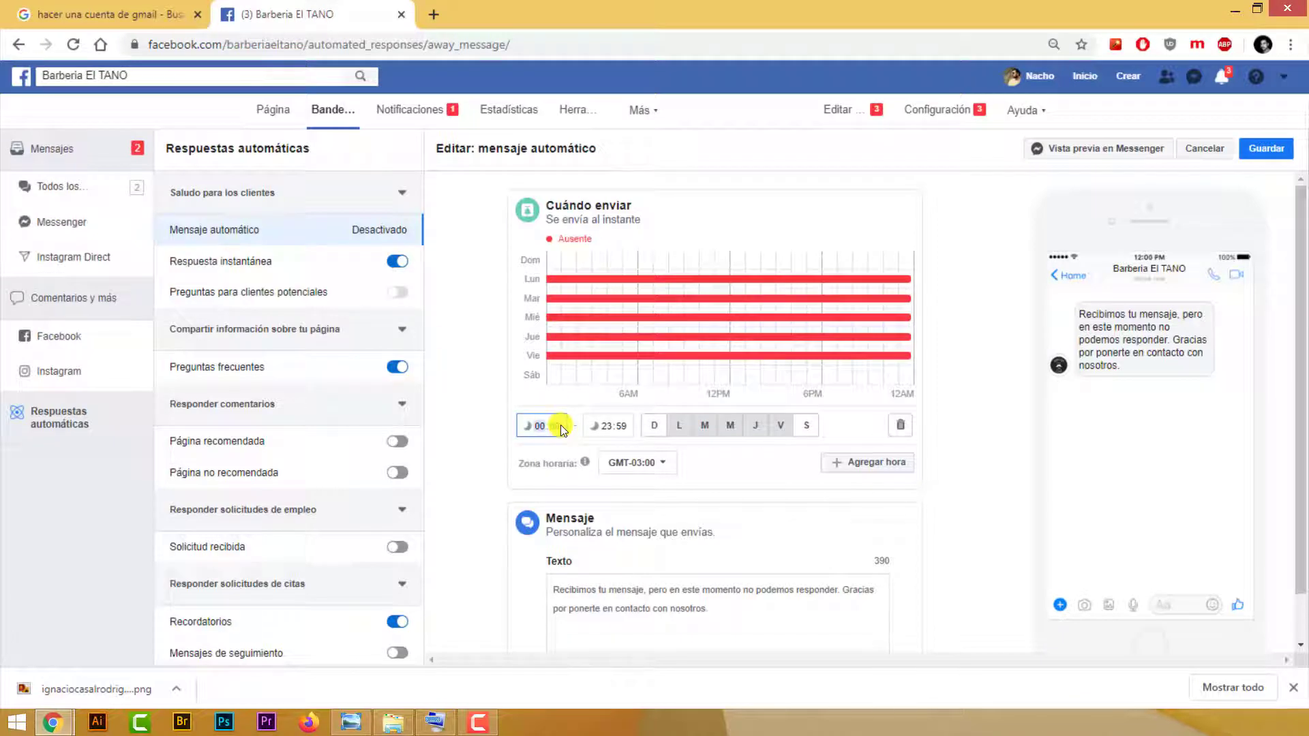
{"action": "type", "text": "20:"}
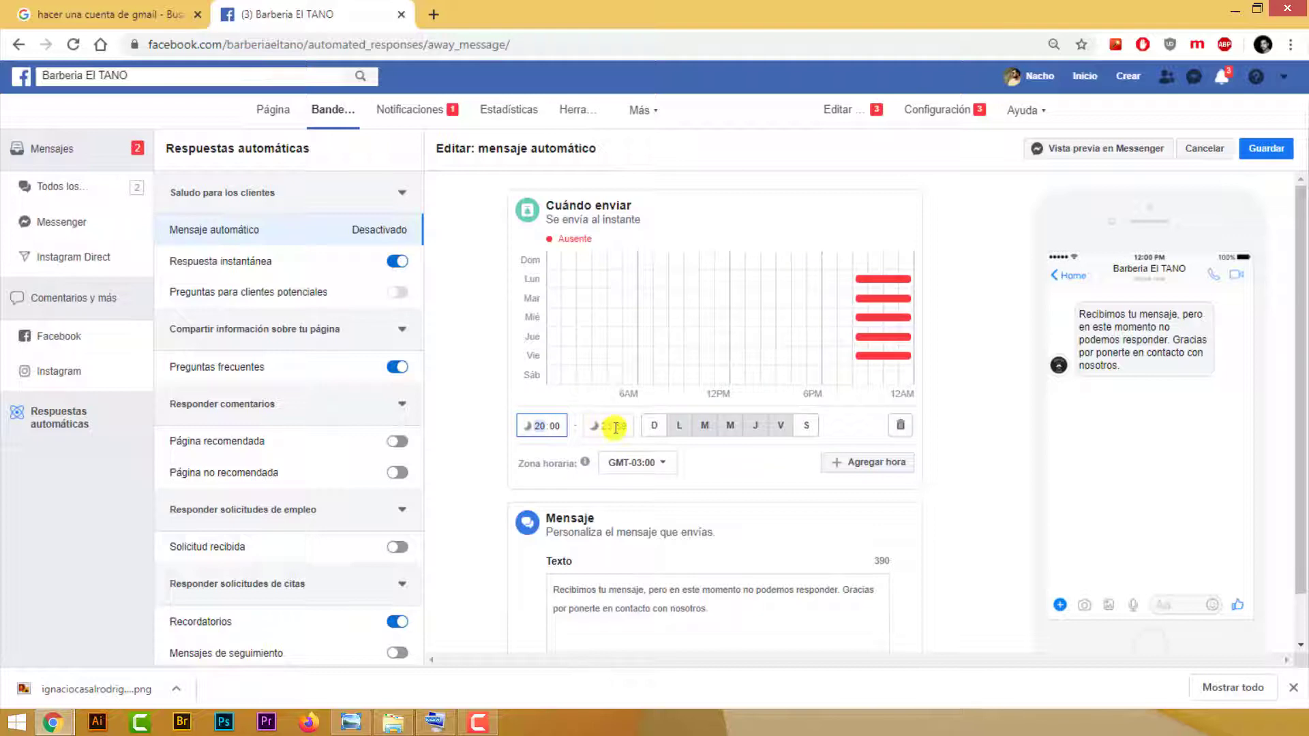
{"action": "left_click", "coordinate": [492, 342]}
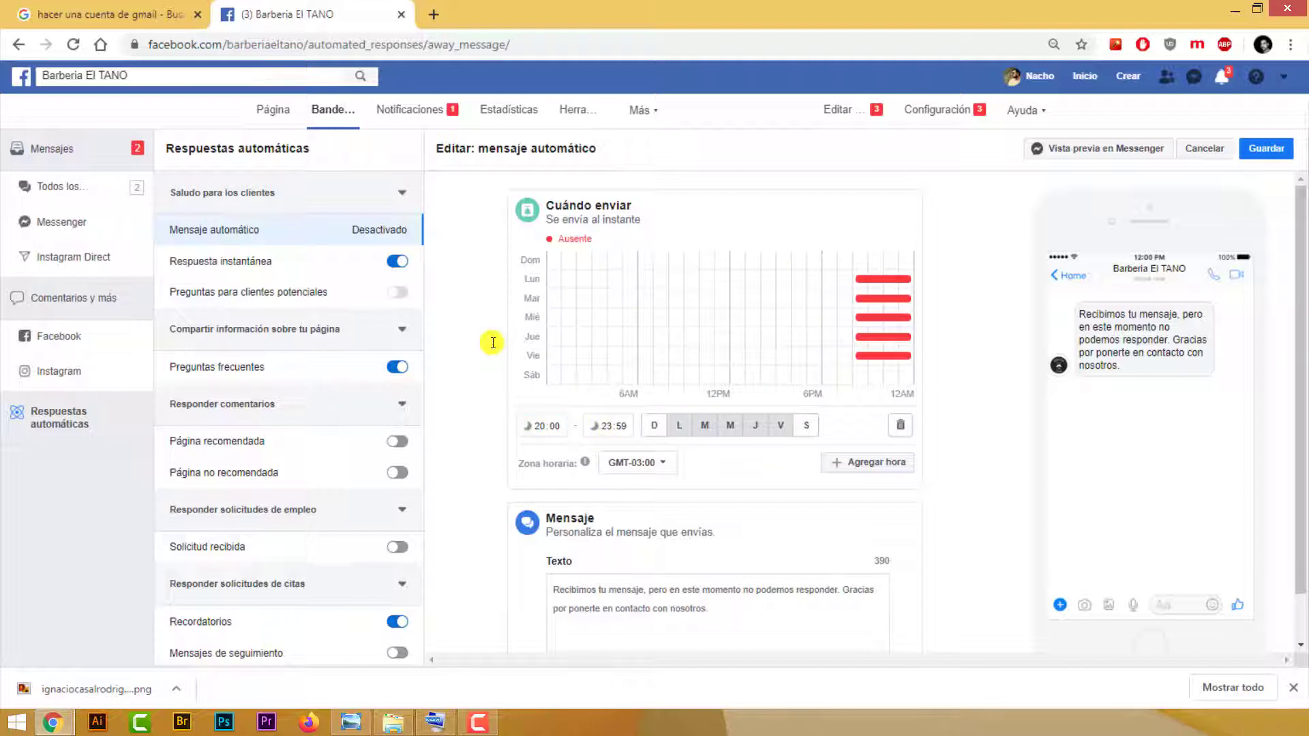
{"action": "left_click", "coordinate": [625, 430]}
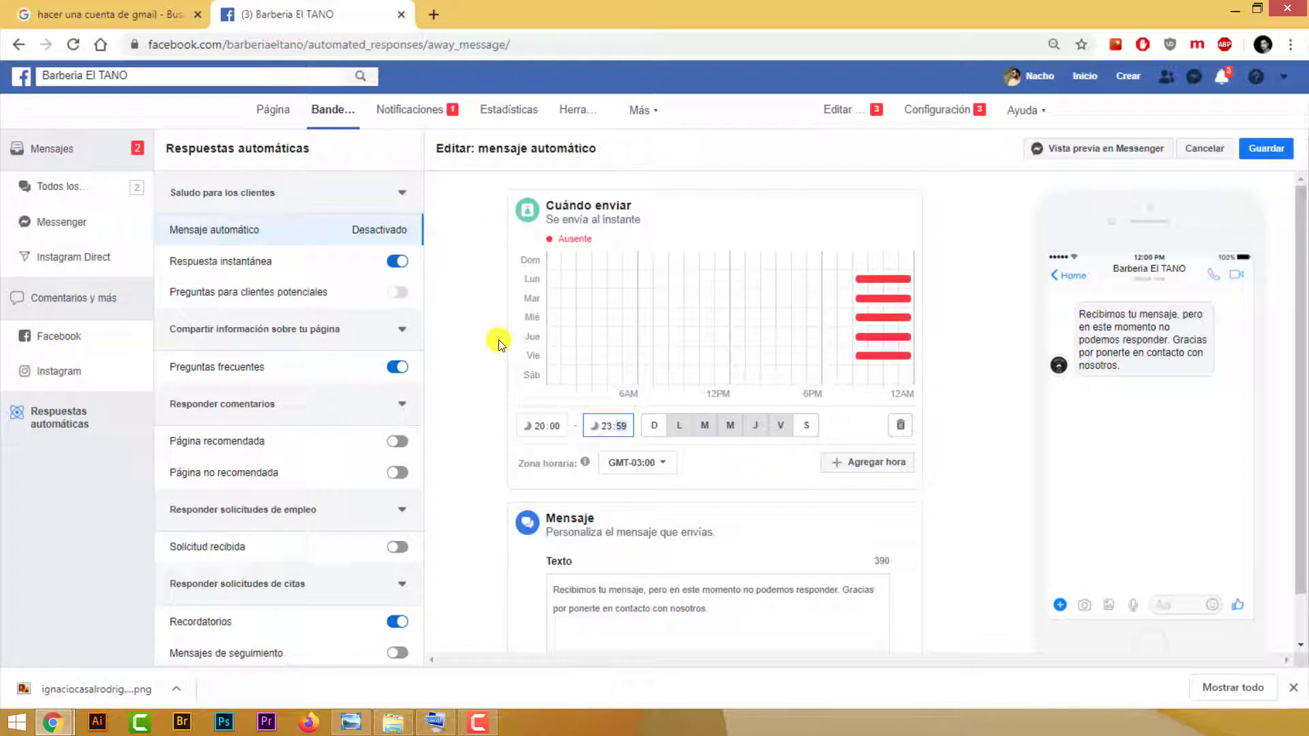
{"action": "type", "text": "00"}
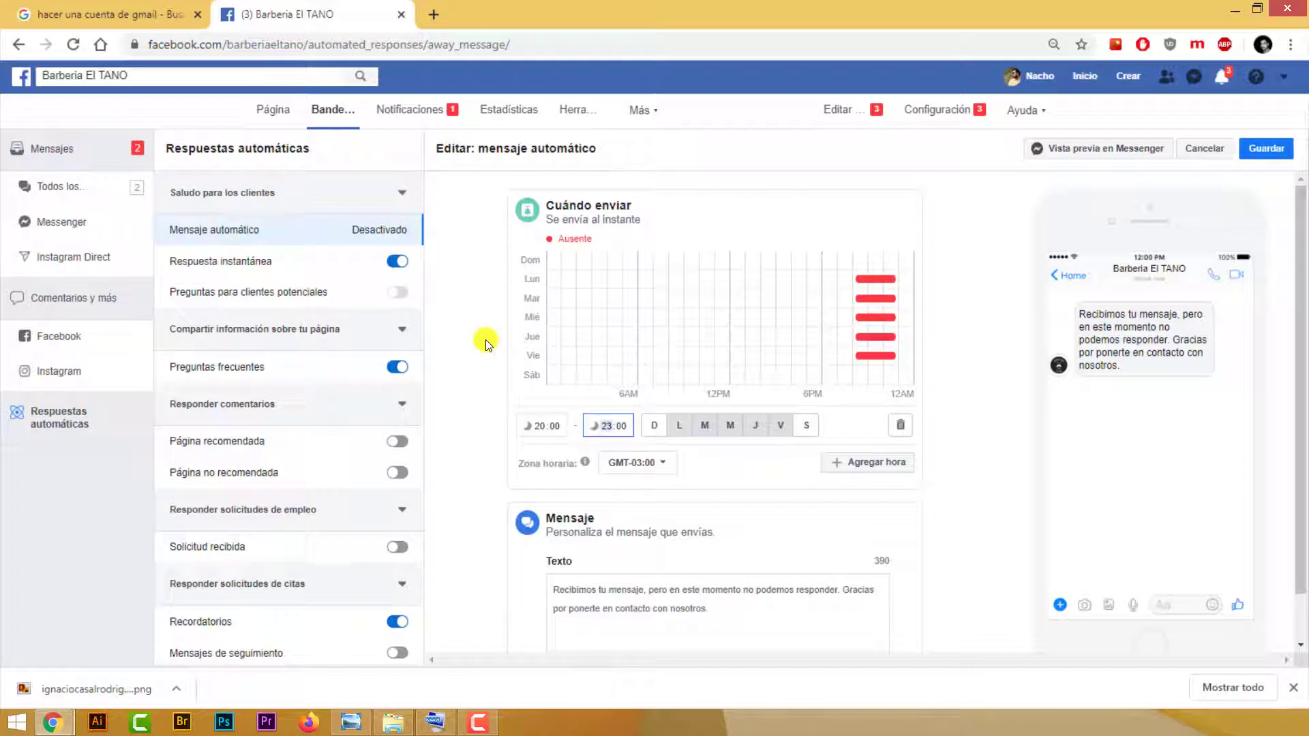
{"action": "type", "text": "03"}
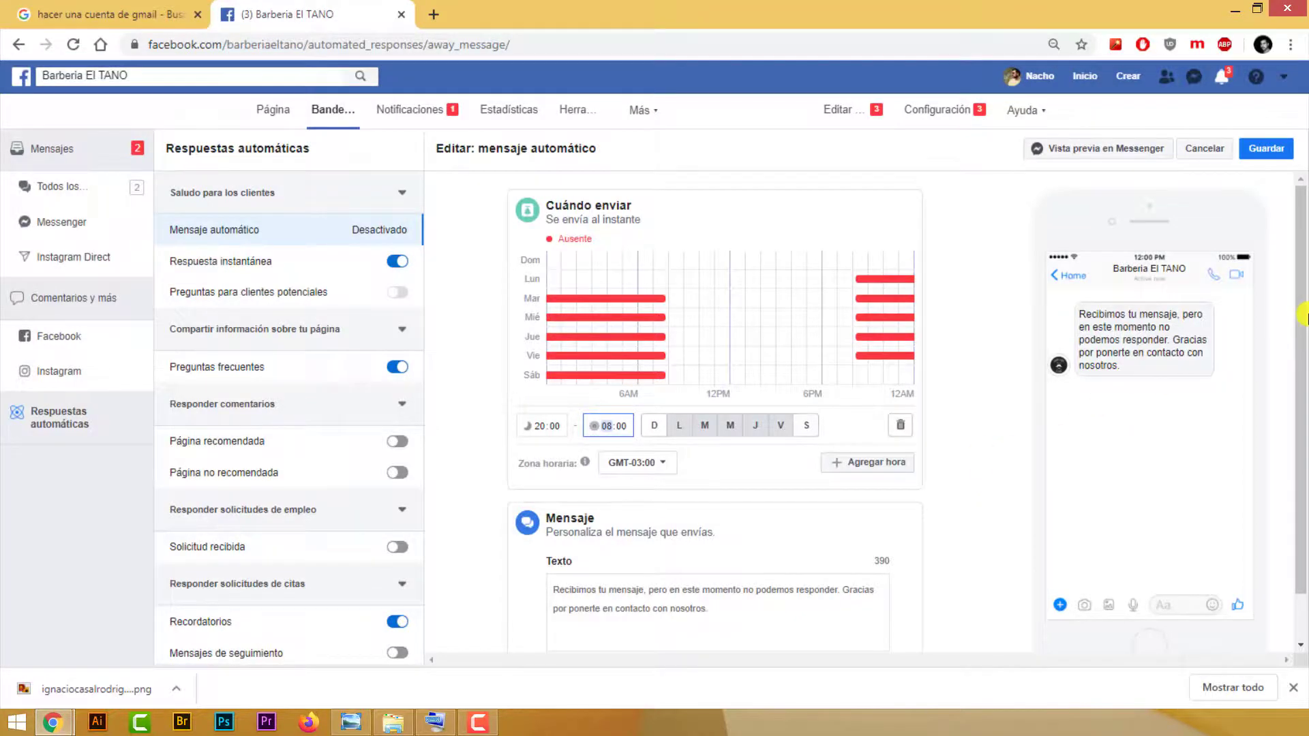
{"action": "left_click", "coordinate": [1302, 317]}
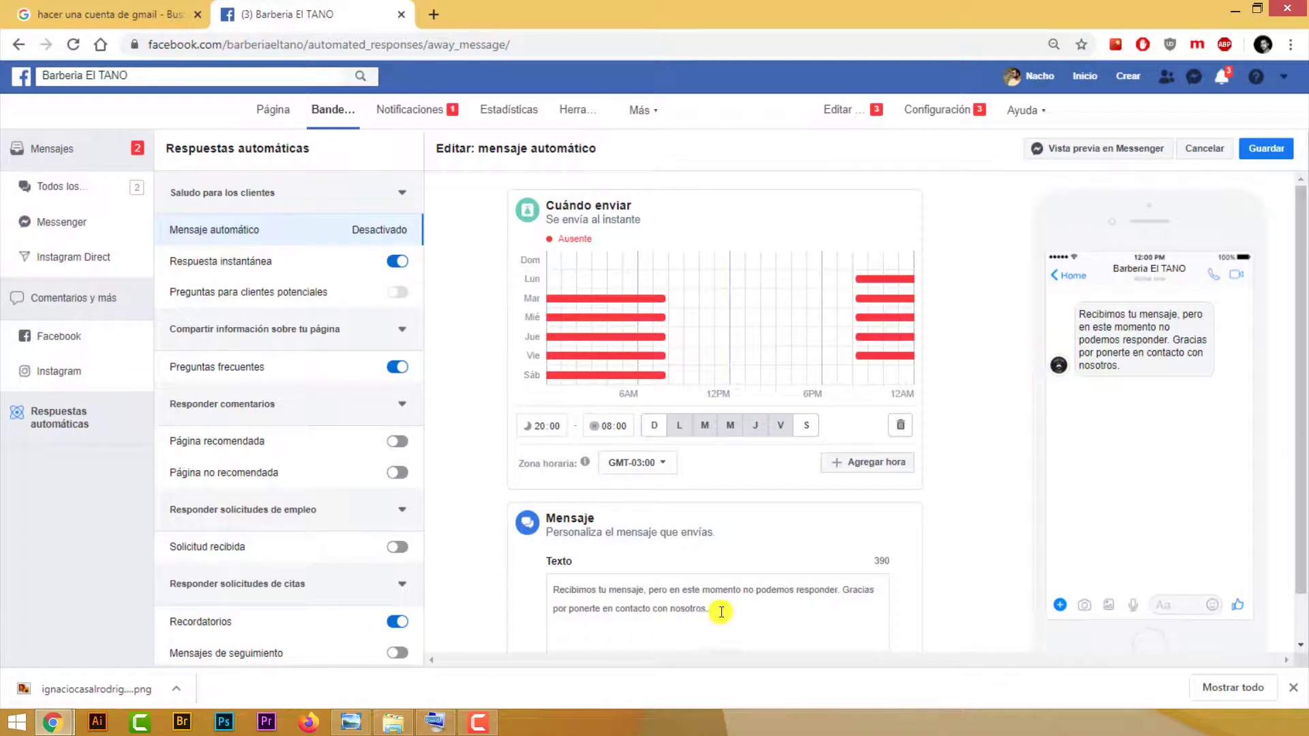
Step: Replace the away text with 'Gracias por comunicare con nosotros, en este momento estamos cerrados, cualquier duda dejanos un mensaje.'
{"action": "left_click_drag", "start_coordinate": [720, 611], "coordinate": [429, 457]}
{"action": "key", "text": "BackSpace"}
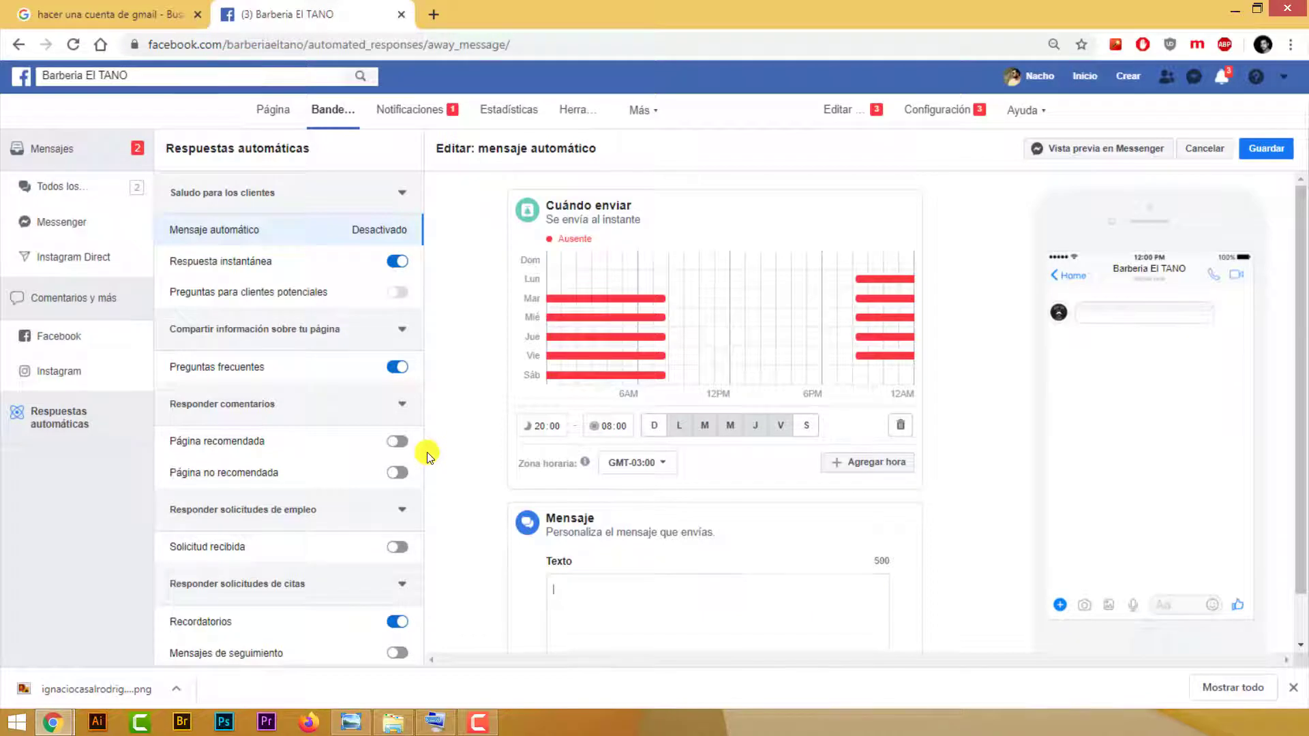
{"action": "type", "text": "Gracias por"}
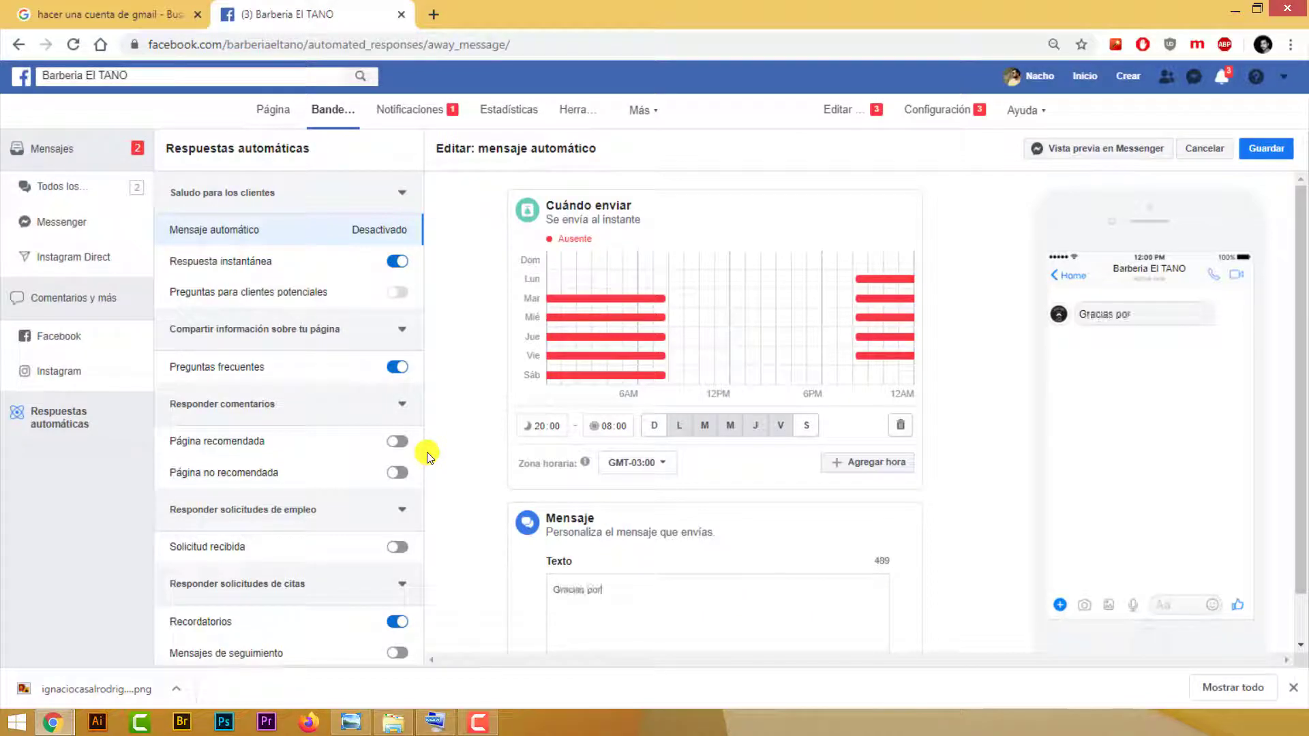
{"action": "type", "text": " comunicare co"}
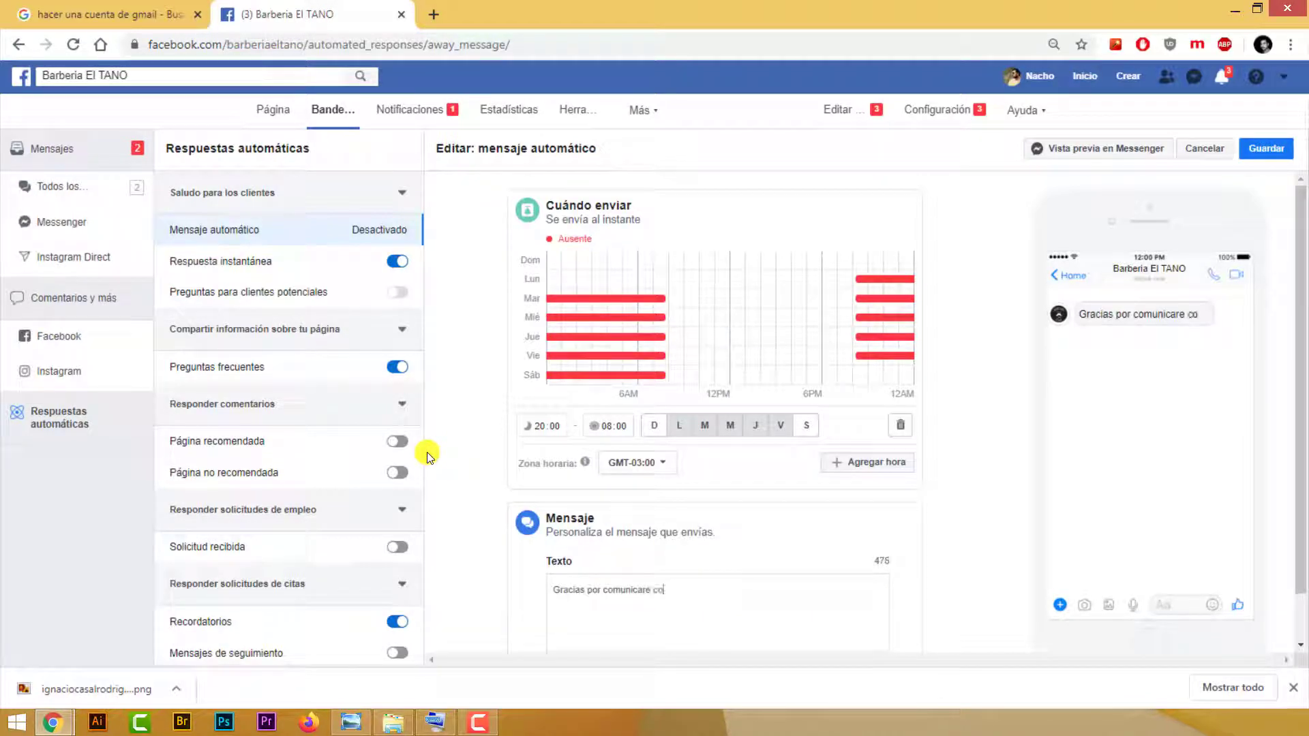
{"action": "type", "text": "n nosotros, en este mo"}
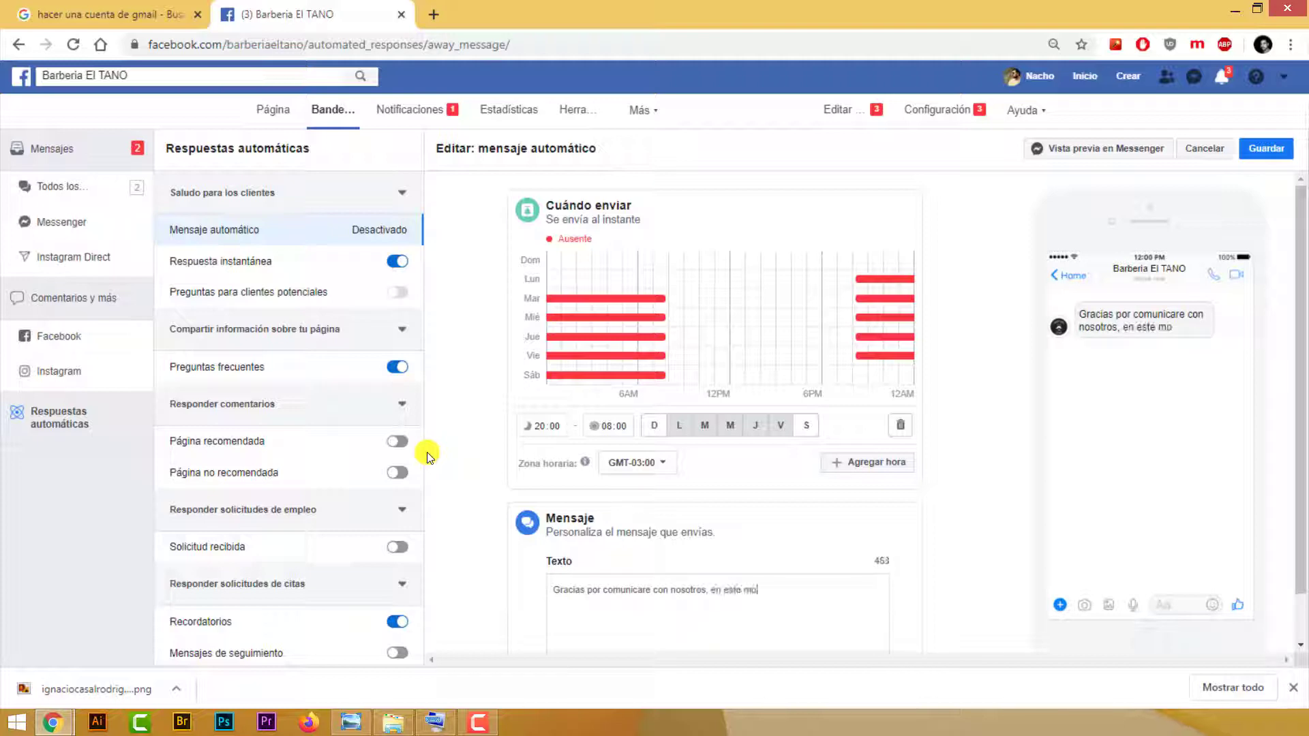
{"action": "type", "text": "s cerrados, c"}
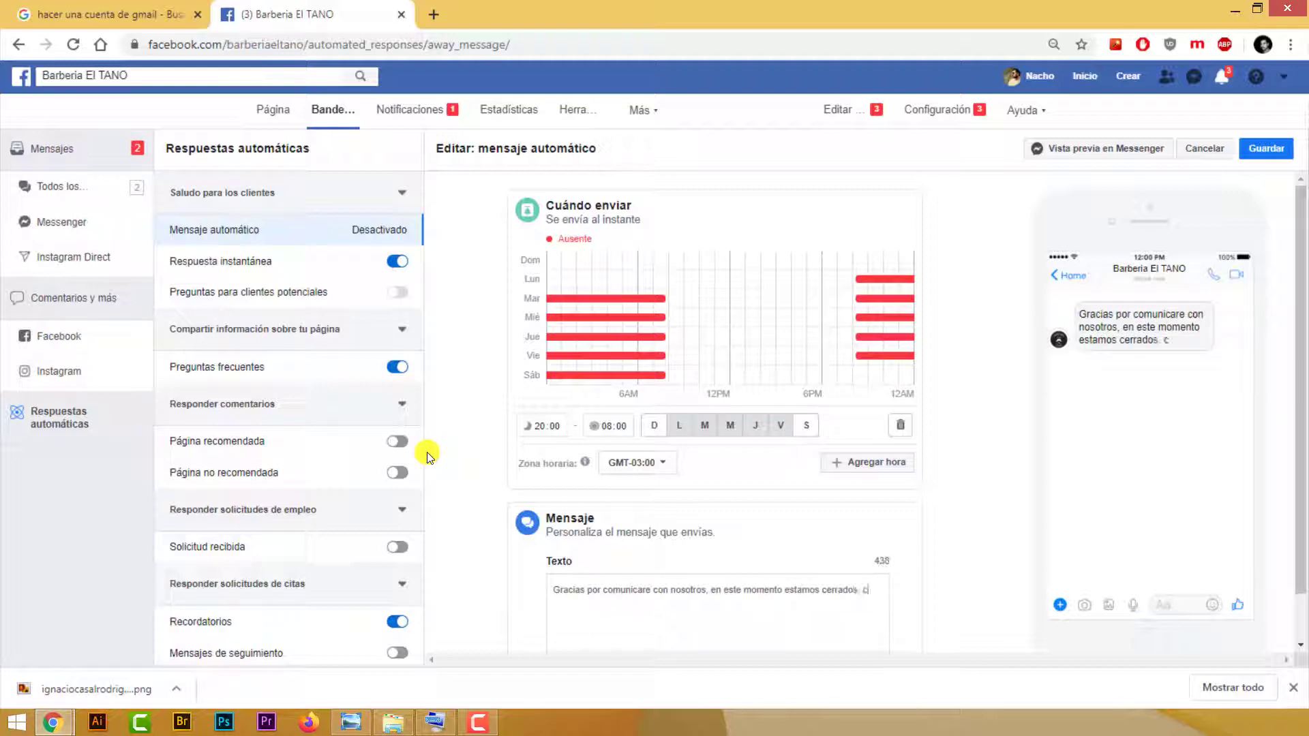
{"action": "type", "text": "ualquier duda dejanos un mensaje."}
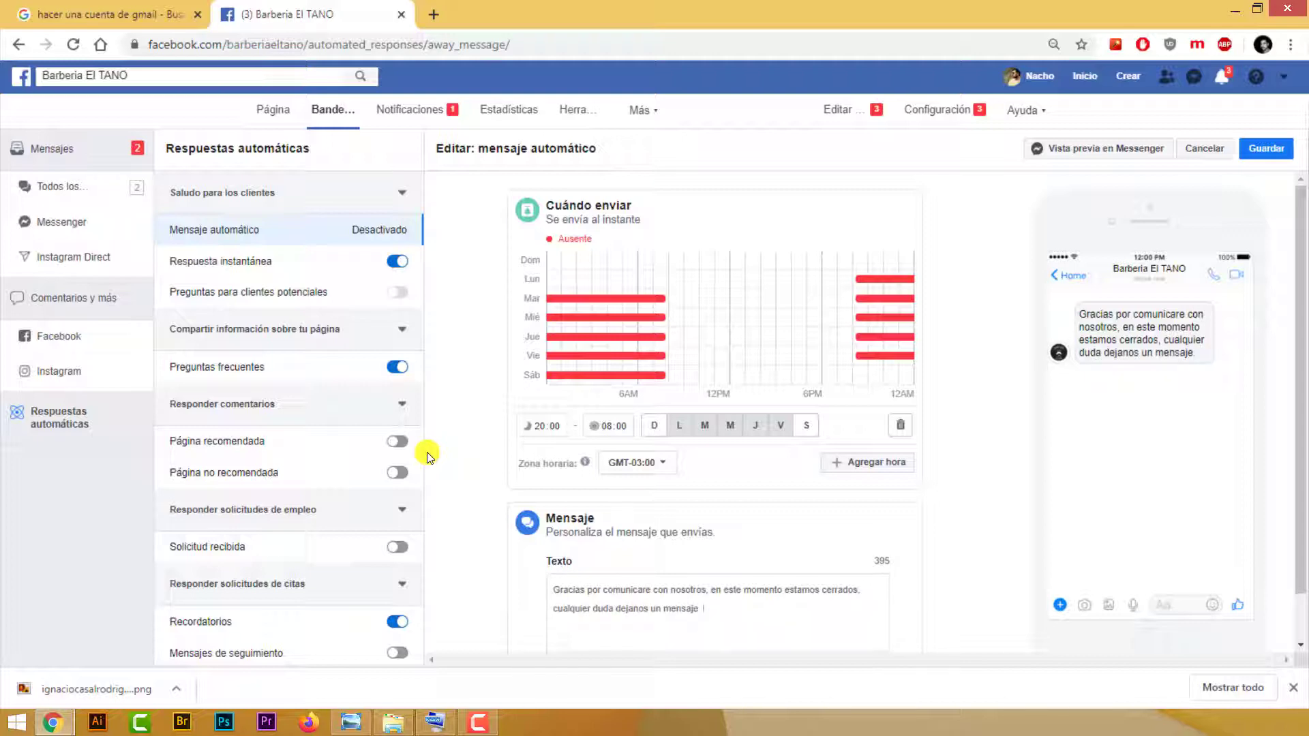
{"action": "scroll", "coordinate": [1045, 286], "scroll_direction": "down", "scroll_amount": 1}
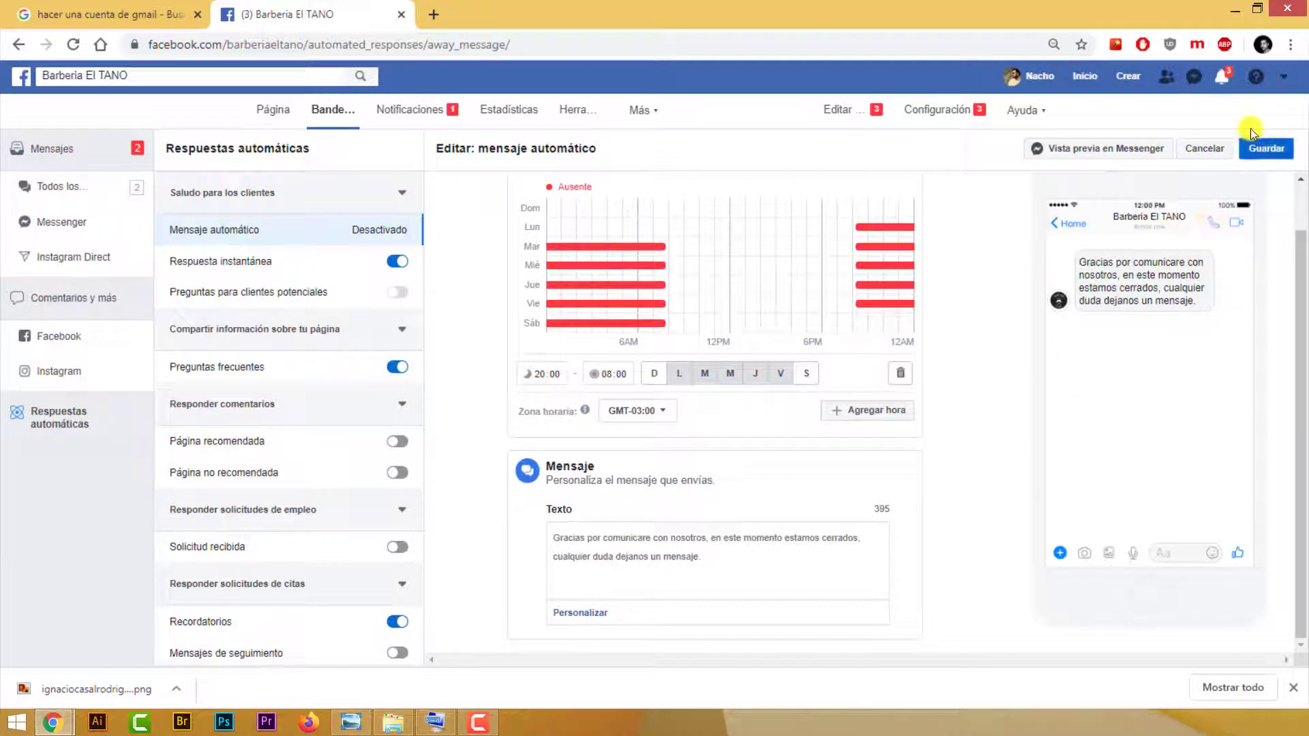
Step: Save the away message and check its summary shows the closed-shop text and 20:00–08:00 schedule
{"action": "left_click", "coordinate": [1257, 148]}
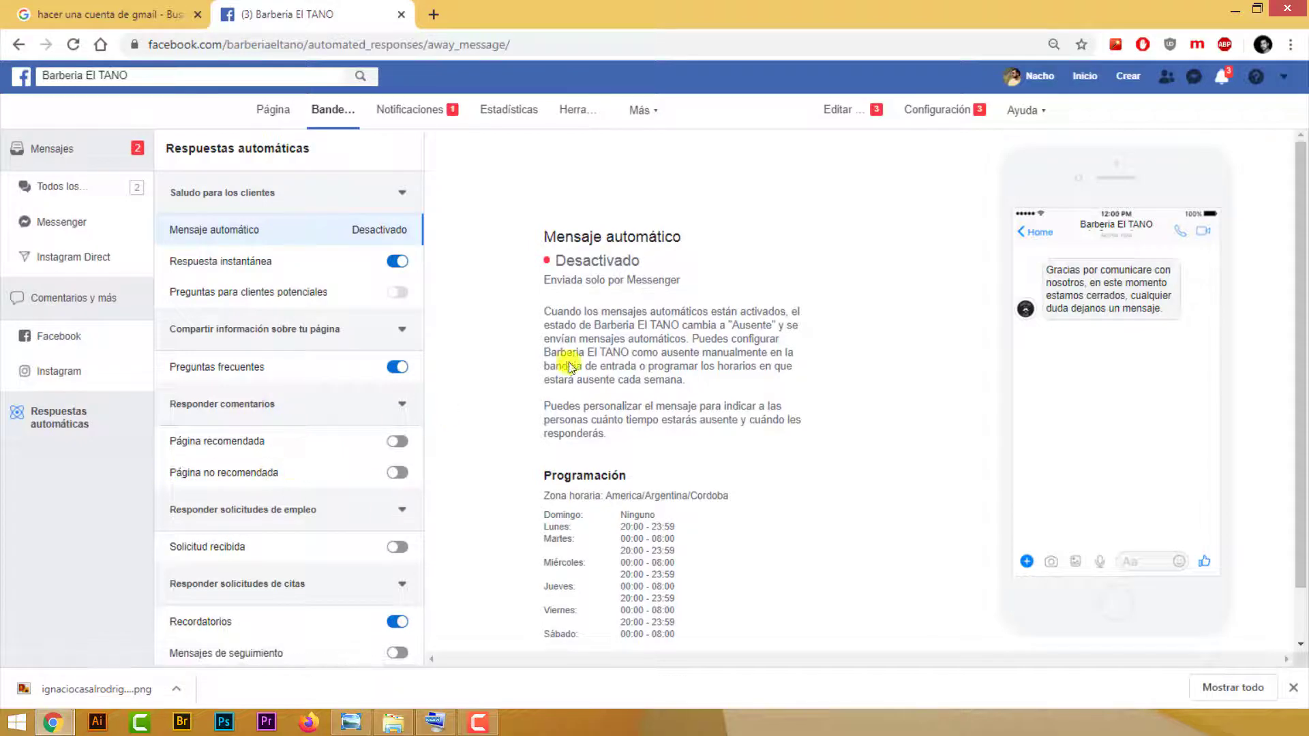
{"action": "left_click_drag", "start_coordinate": [1300, 248], "coordinate": [1300, 297]}
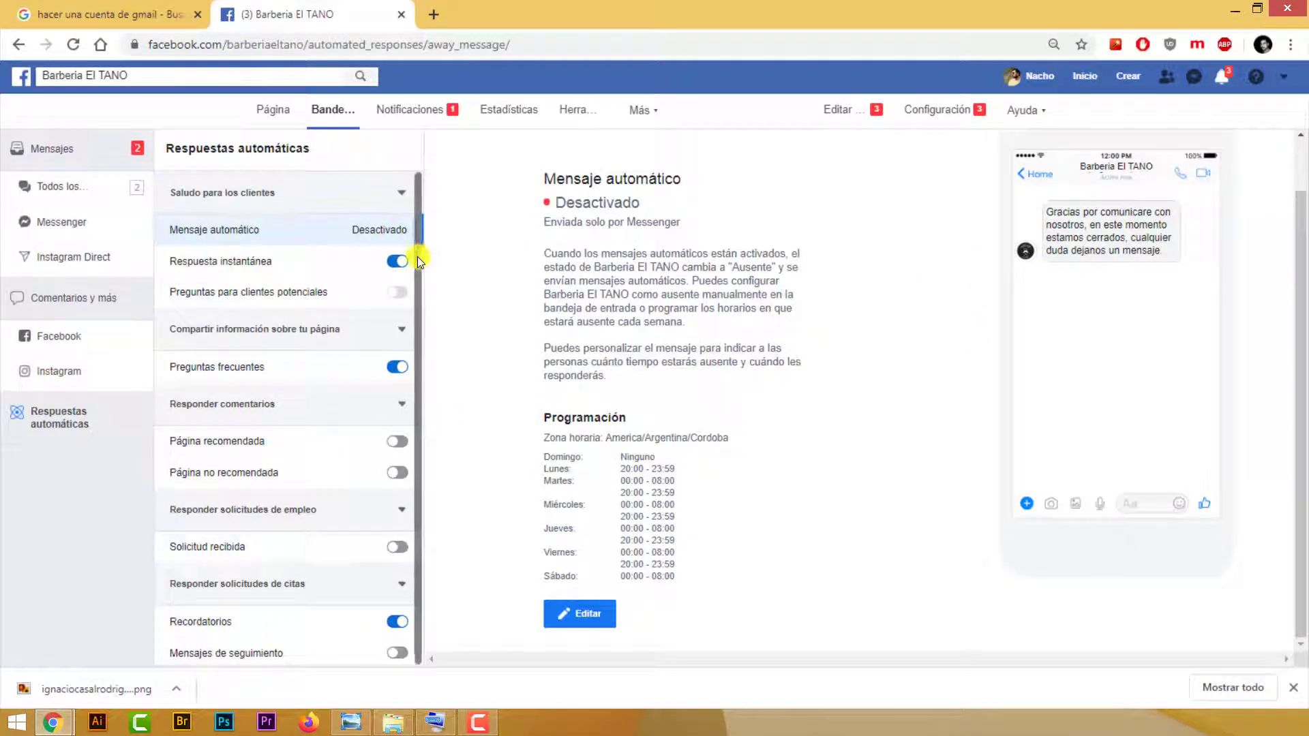
{"action": "mouse_move", "coordinate": [417, 289]}
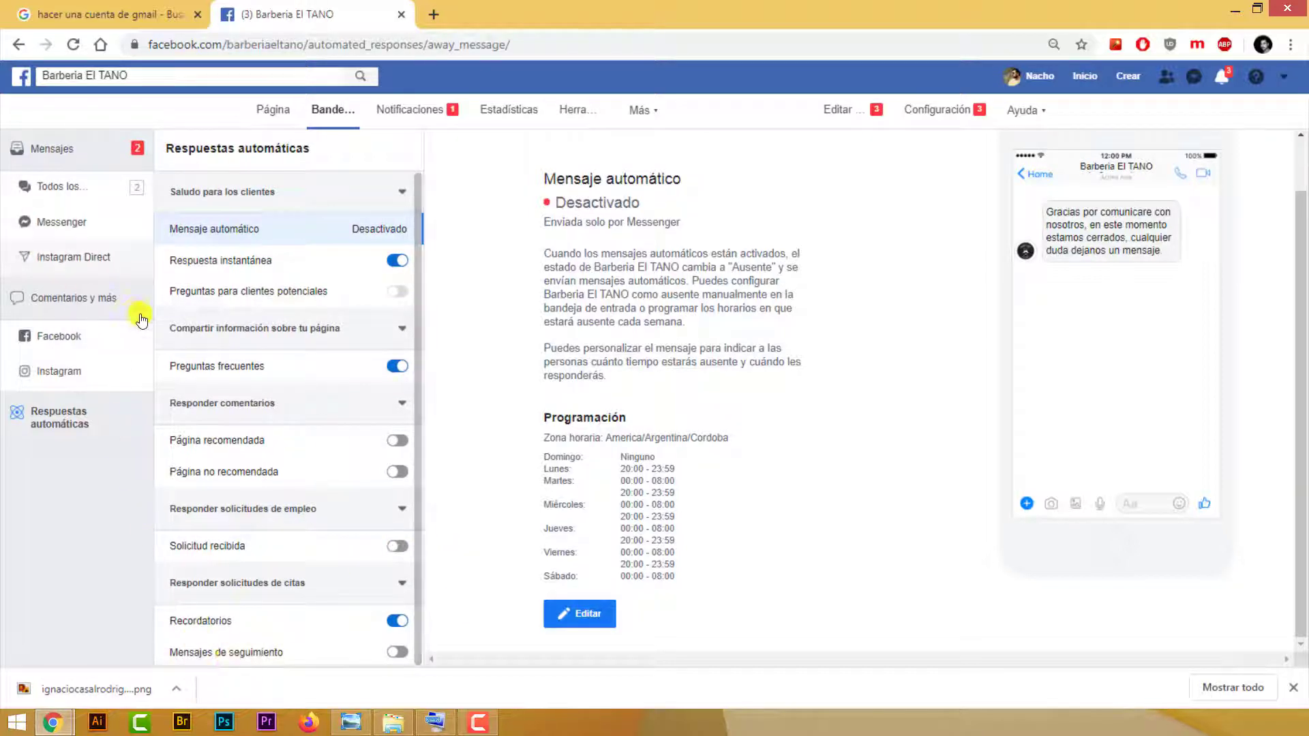
Step: Go from the Mensajes inbox to Configuración and open the page's Notificaciones settings
{"action": "left_click", "coordinate": [51, 150]}
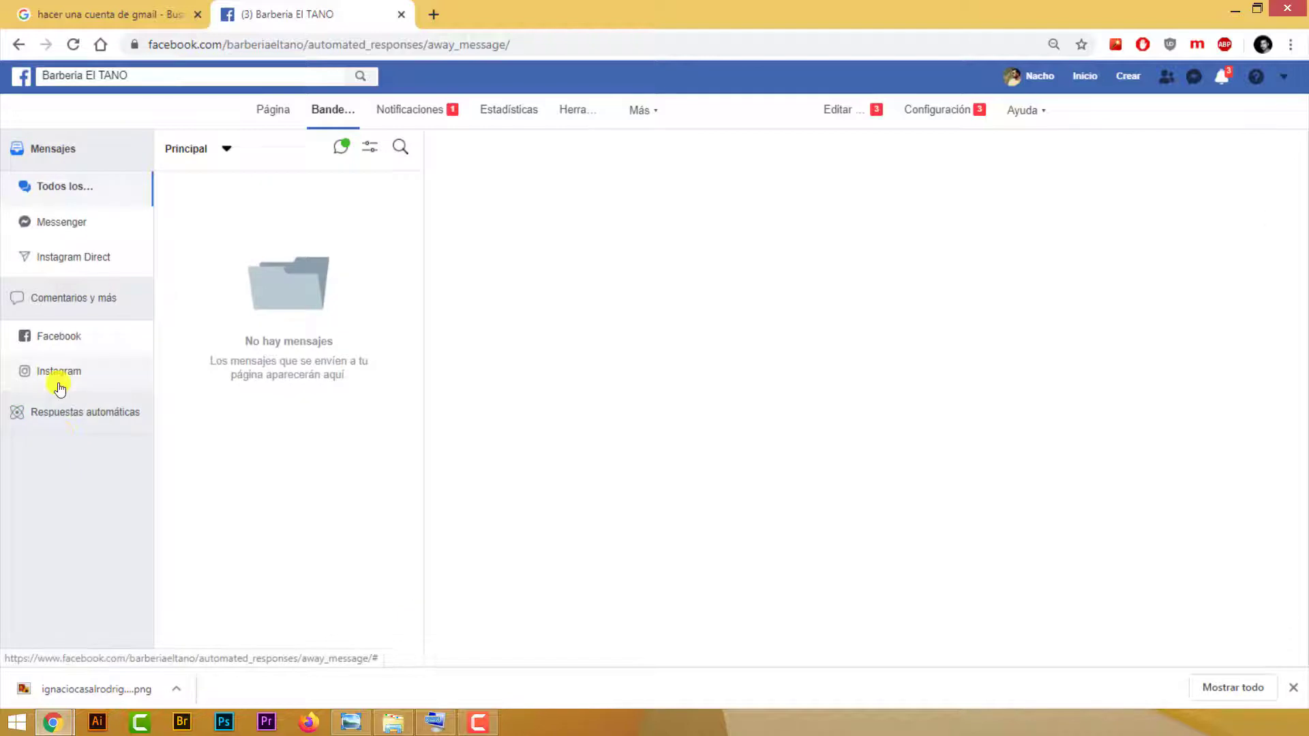
{"action": "left_click", "coordinate": [947, 109]}
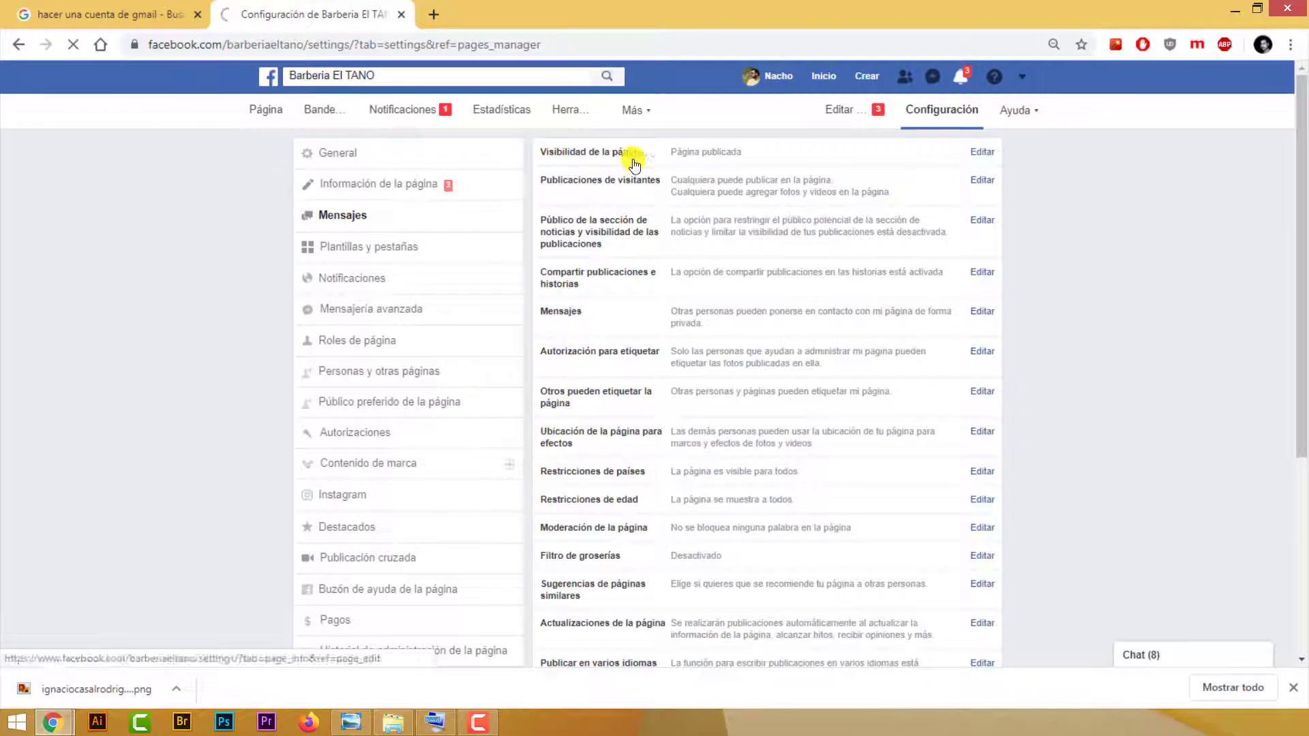
{"action": "scroll", "coordinate": [1049, 189], "scroll_direction": "up", "scroll_amount": 5}
{"action": "scroll", "coordinate": [1048, 190], "scroll_direction": "up", "scroll_amount": 2}
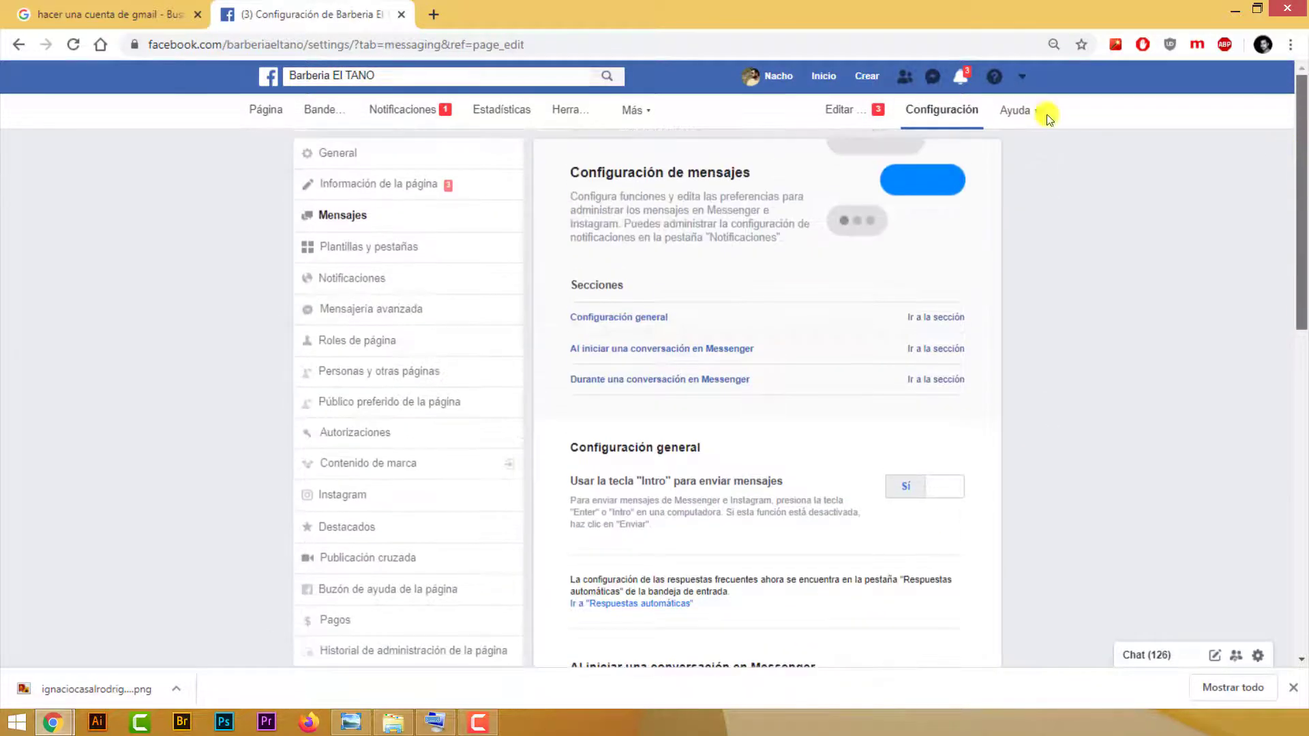
{"action": "left_click", "coordinate": [370, 286]}
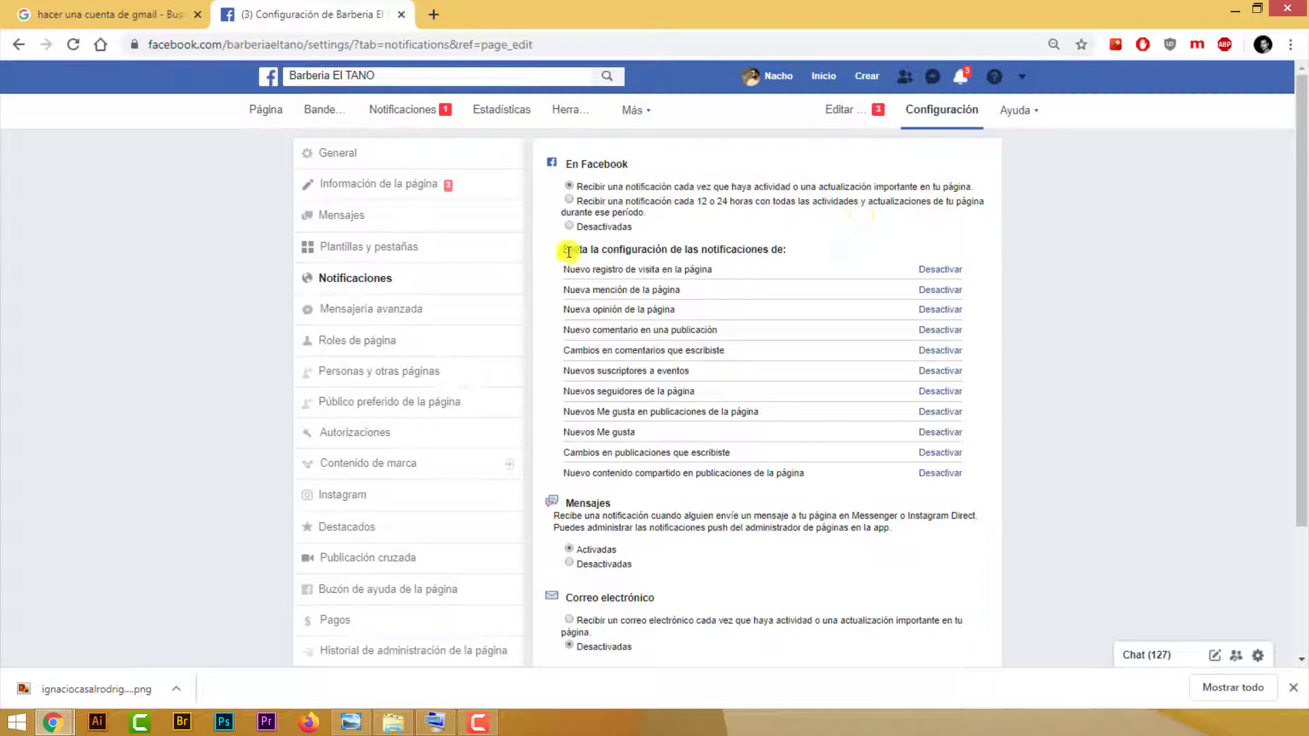
{"action": "left_click_drag", "start_coordinate": [566, 251], "coordinate": [780, 251]}
{"action": "left_click", "coordinate": [812, 244]}
{"action": "scroll", "coordinate": [1046, 286], "scroll_direction": "down", "scroll_amount": 3}
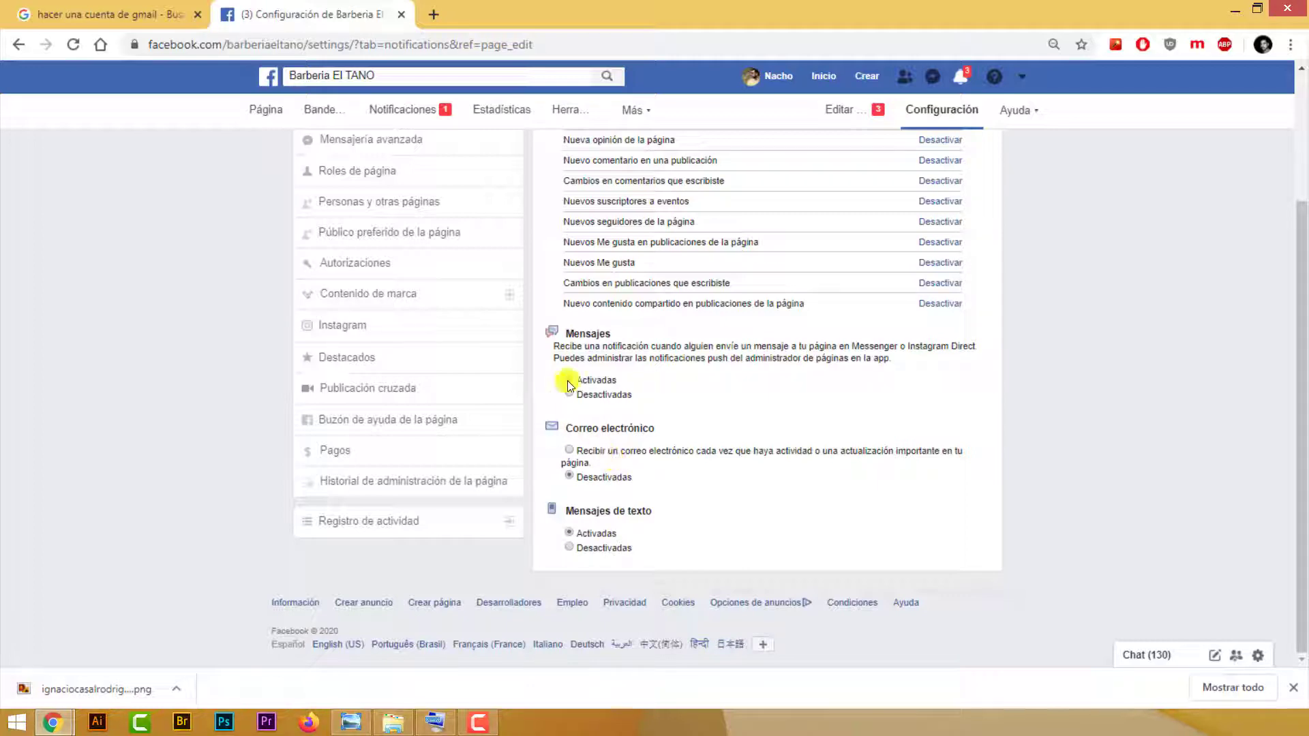
{"action": "scroll", "coordinate": [1048, 358], "scroll_direction": "up", "scroll_amount": 3}
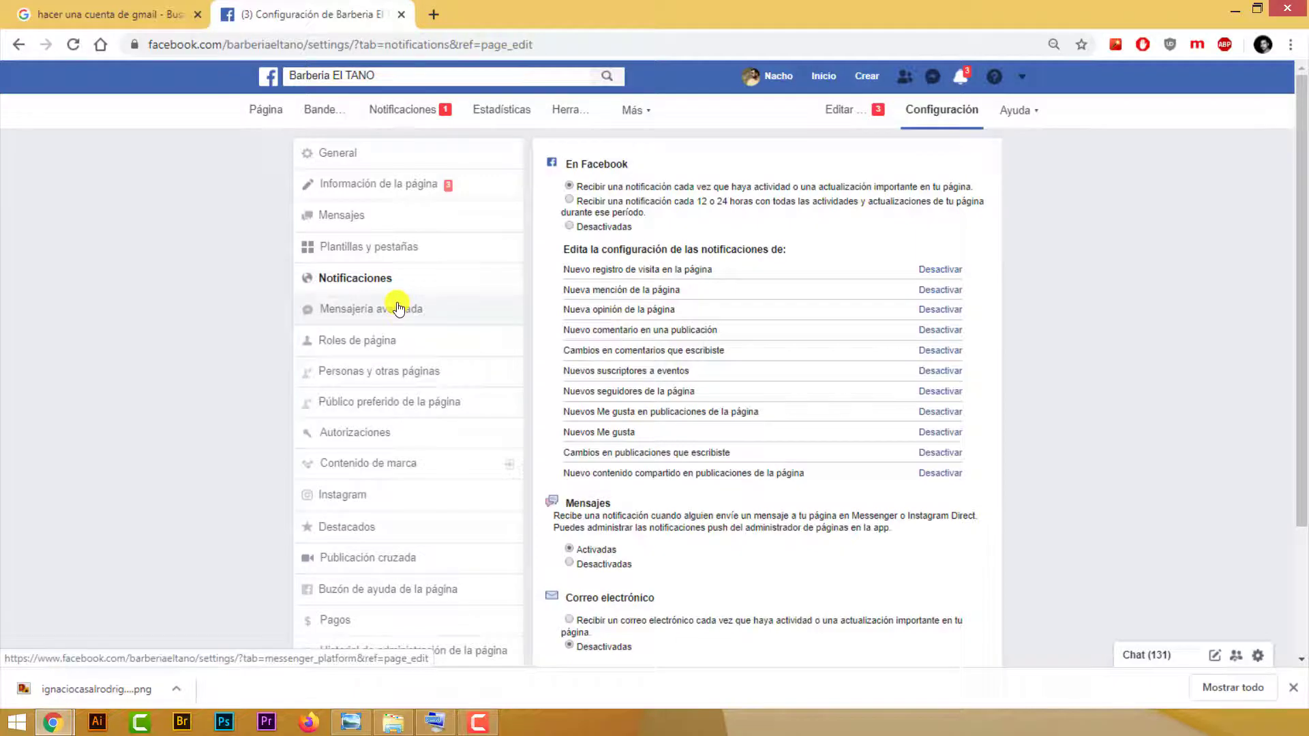
Step: Open Roles de página and scroll to see the single existing Administrador
{"action": "left_click", "coordinate": [399, 309]}
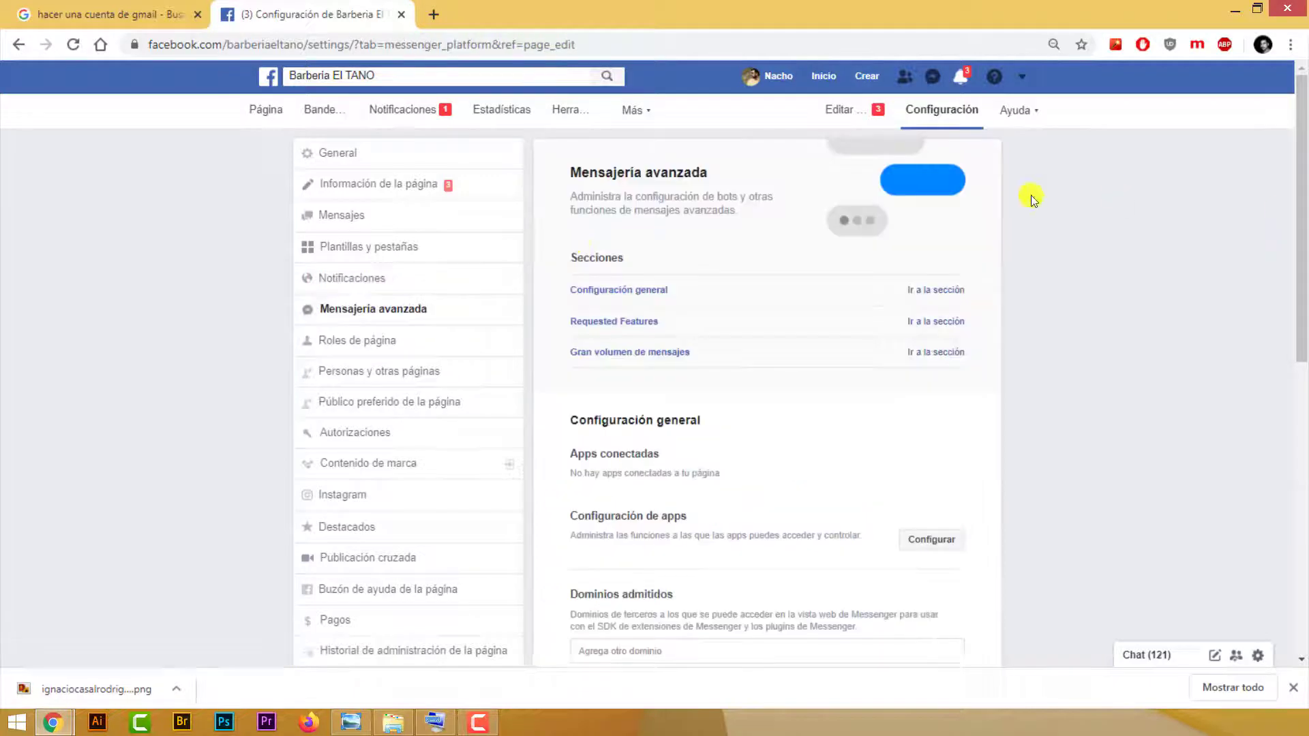
{"action": "left_click", "coordinate": [359, 339]}
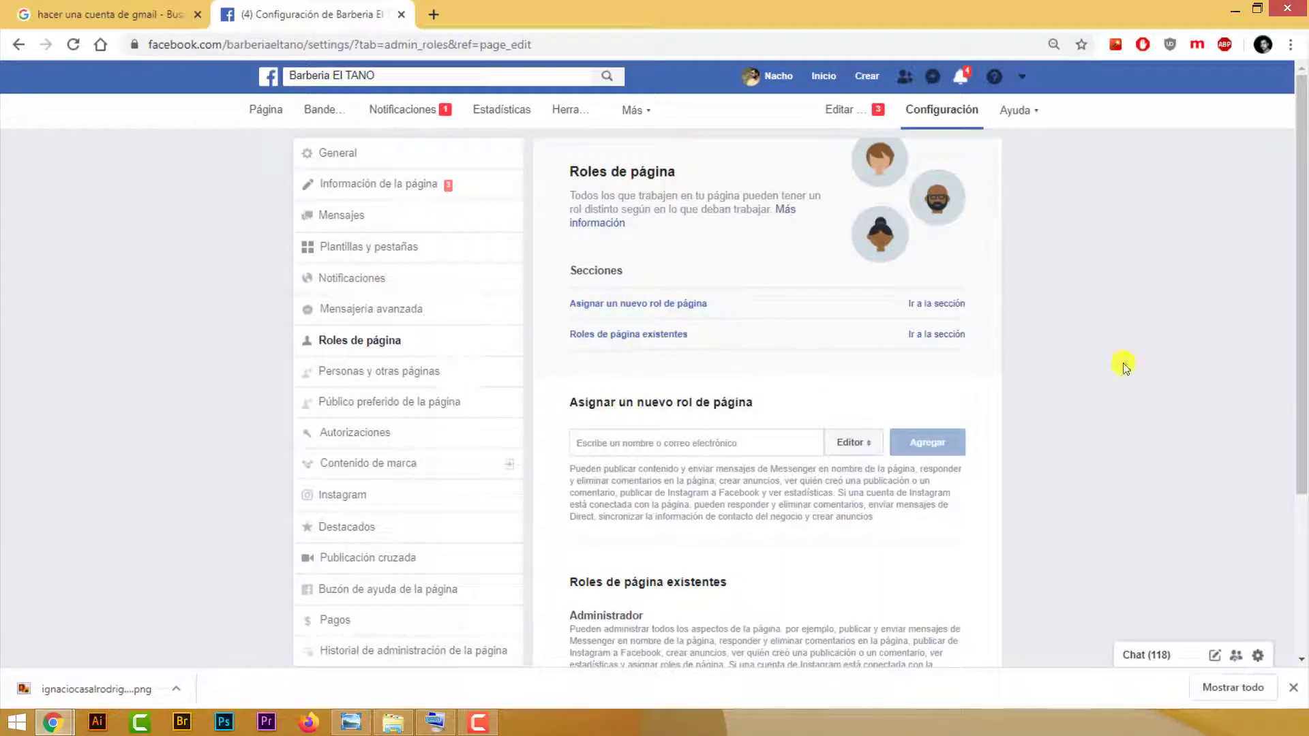
{"action": "left_click_drag", "start_coordinate": [1303, 345], "coordinate": [1303, 359]}
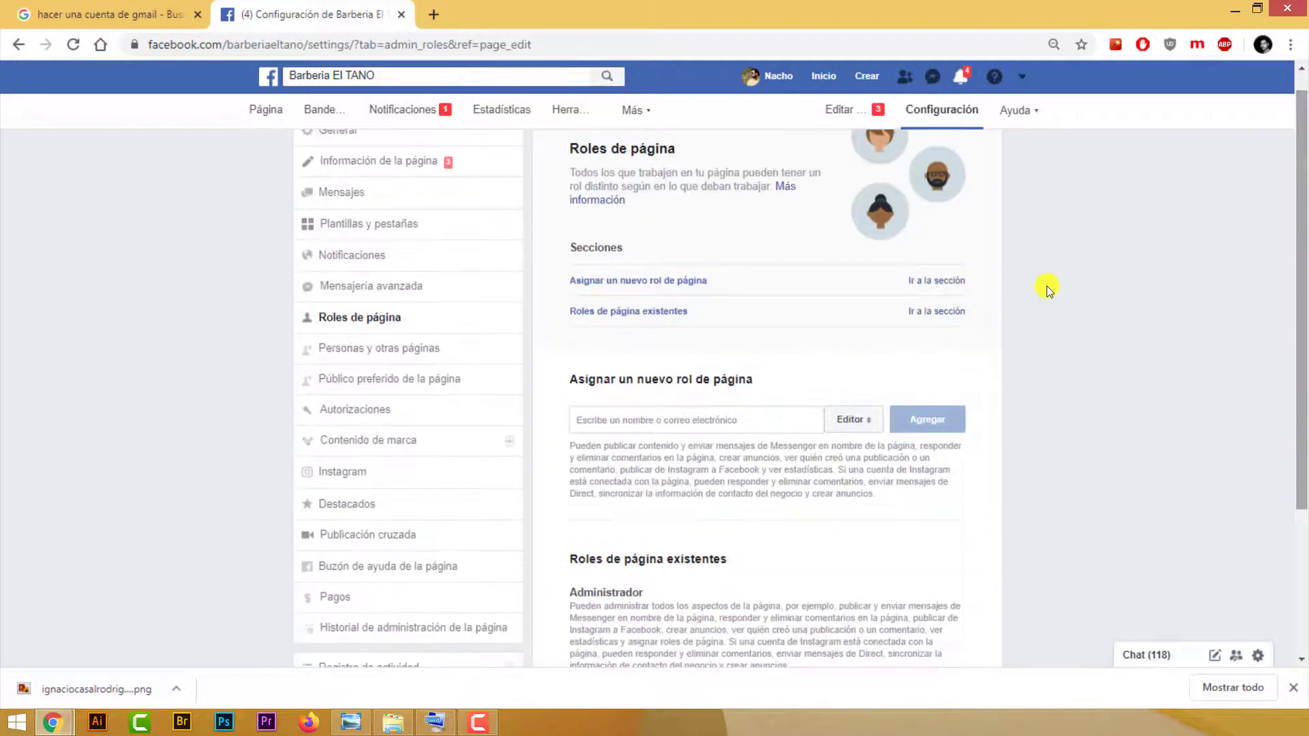
{"action": "left_click_drag", "start_coordinate": [1303, 334], "coordinate": [1302, 478]}
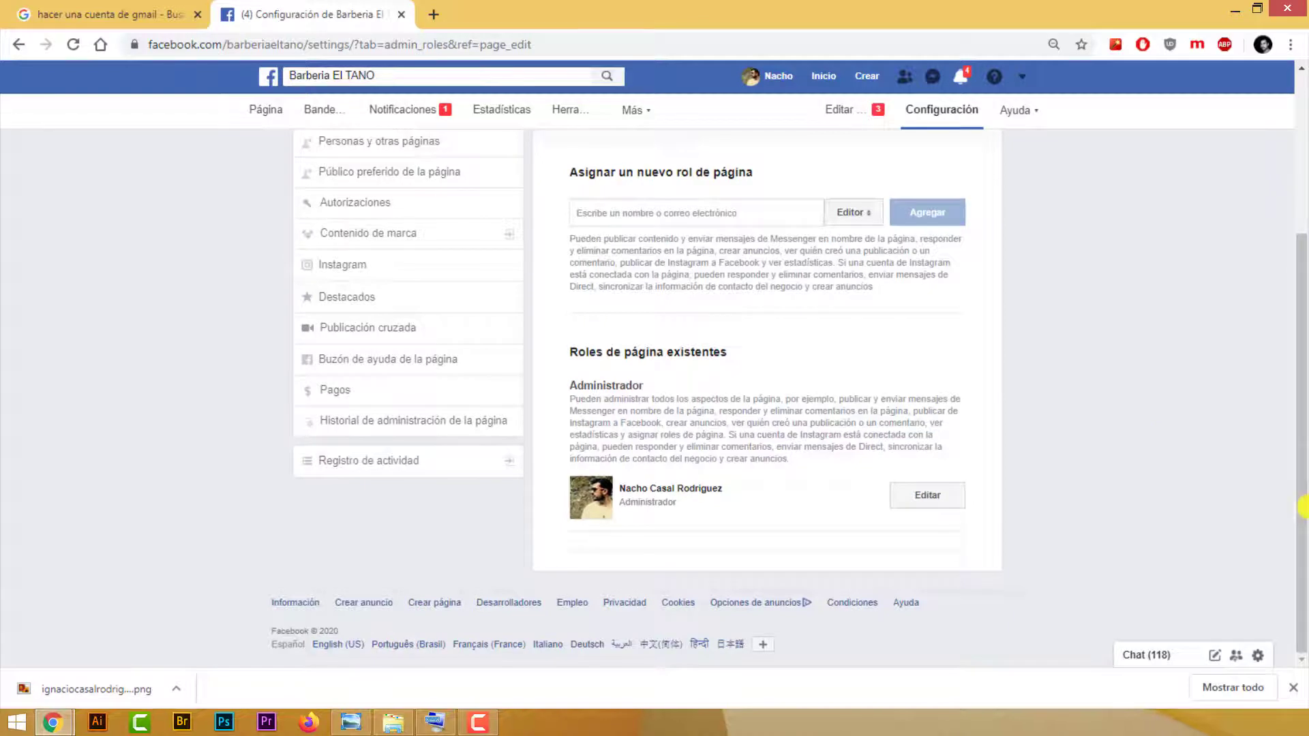
{"action": "left_click_drag", "start_coordinate": [1304, 508], "coordinate": [1303, 371]}
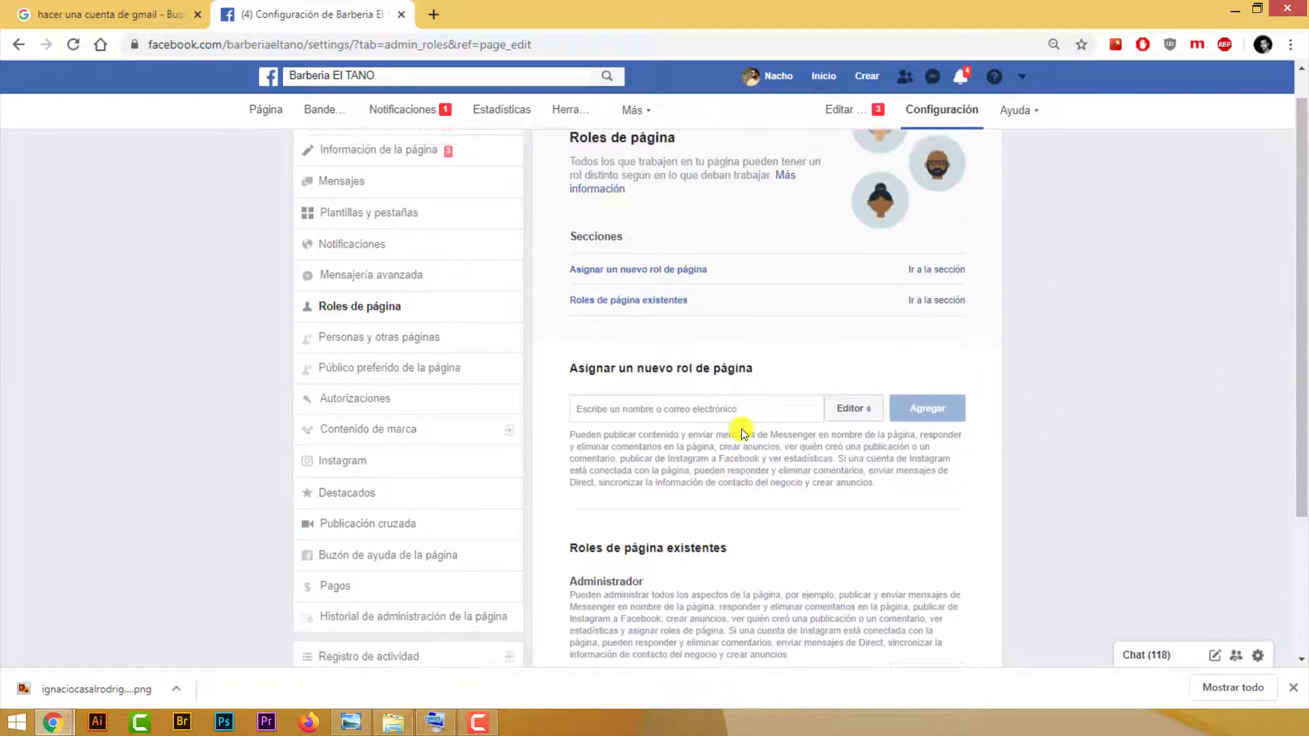
Step: Enter the person to receive a new page role and pick the suggested match
{"action": "left_click", "coordinate": [742, 413]}
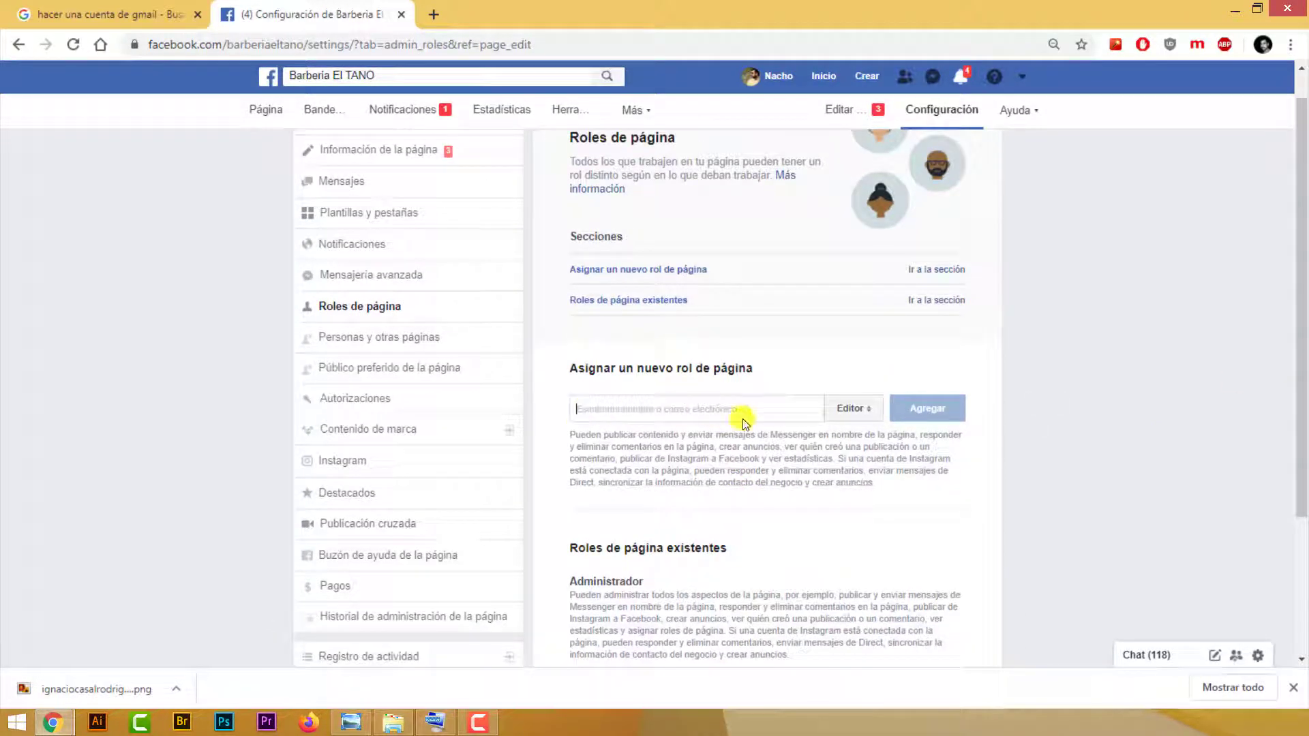
{"action": "type", "text": "ig"}
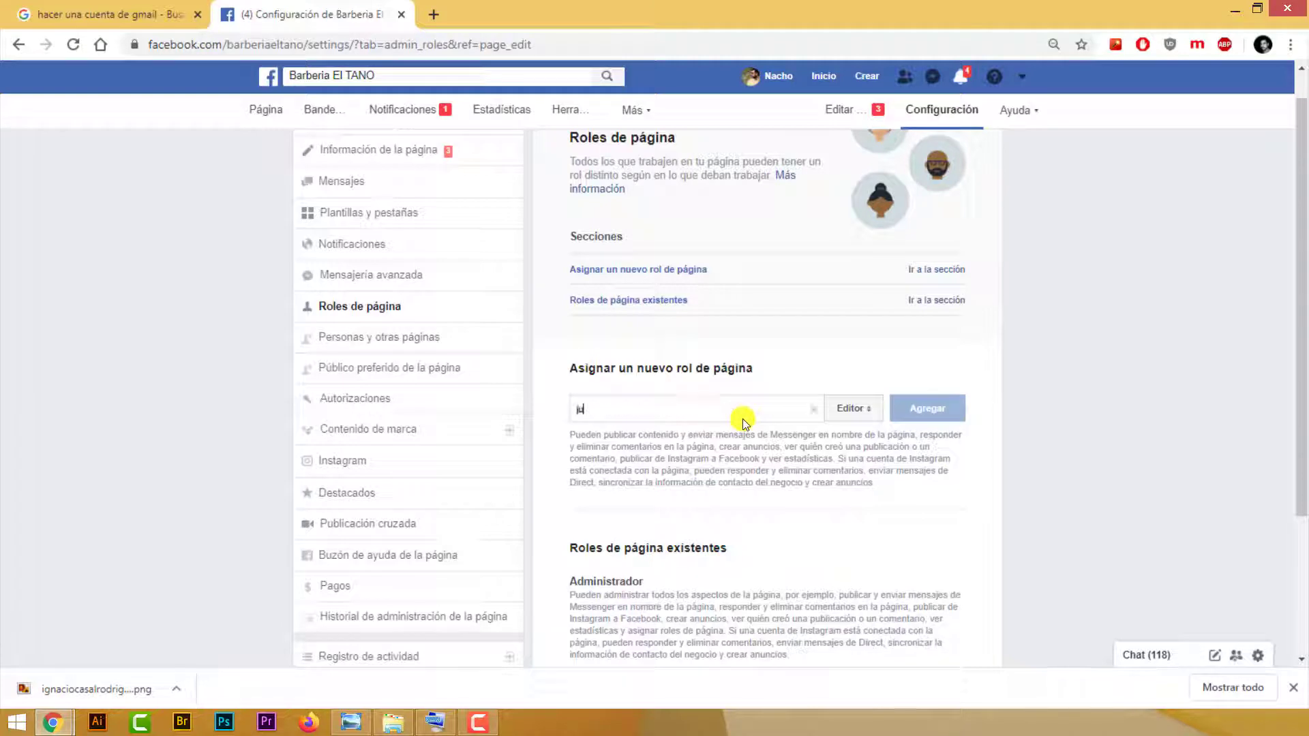
{"action": "type", "text": "na"}
{"action": "left_click", "coordinate": [649, 437]}
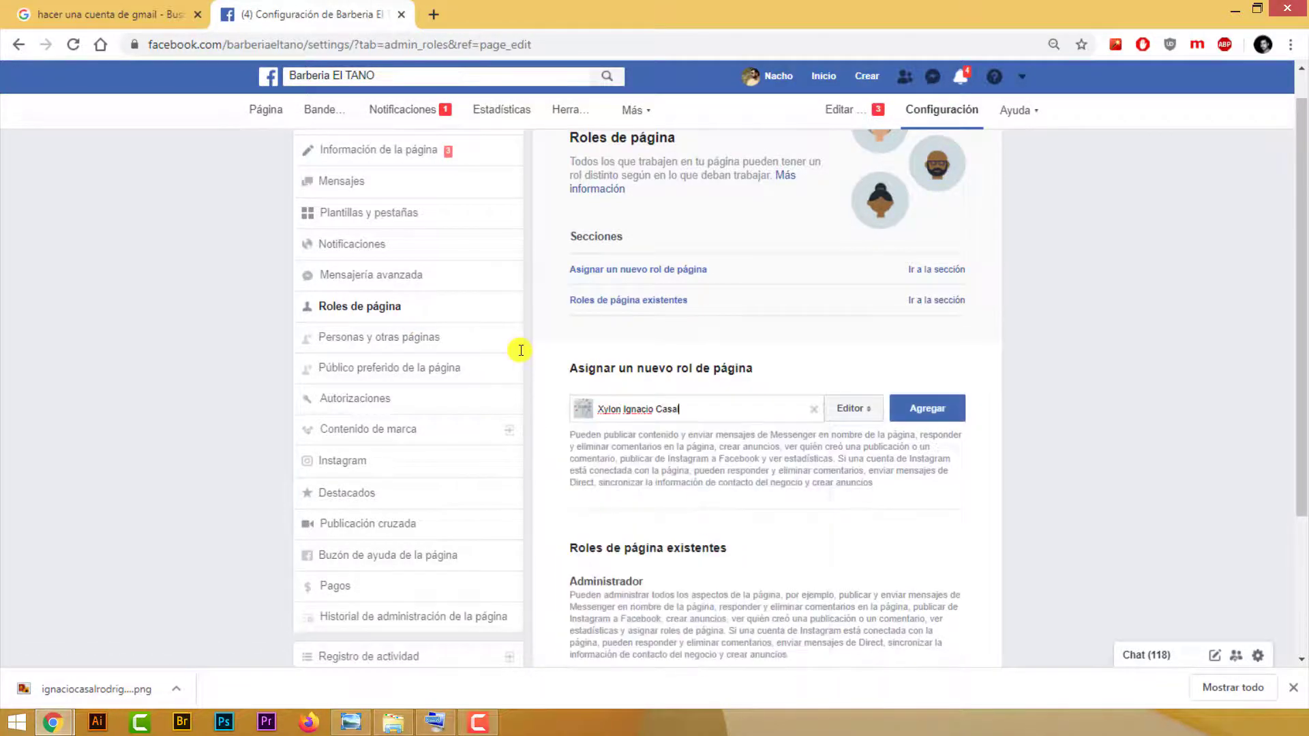
Step: Switch the role to assign from Administrador to Editor
{"action": "left_click", "coordinate": [854, 408]}
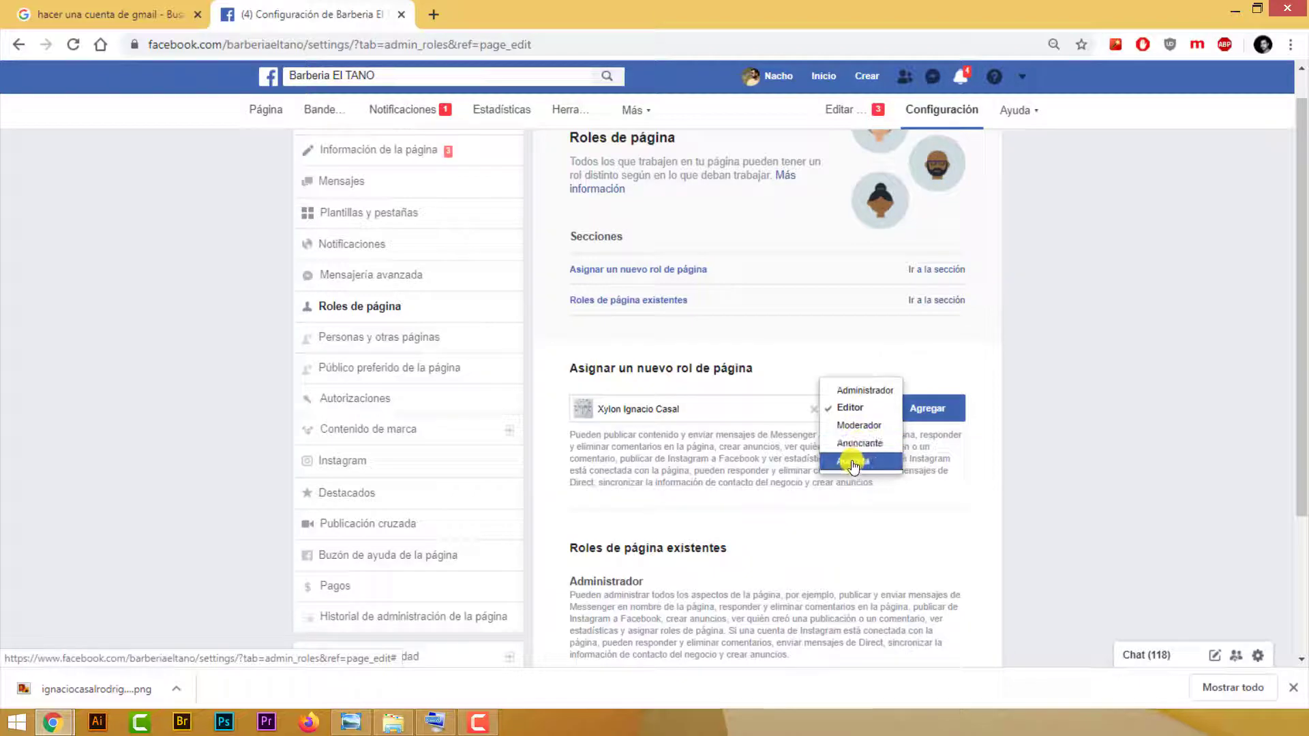
{"action": "left_click", "coordinate": [850, 393]}
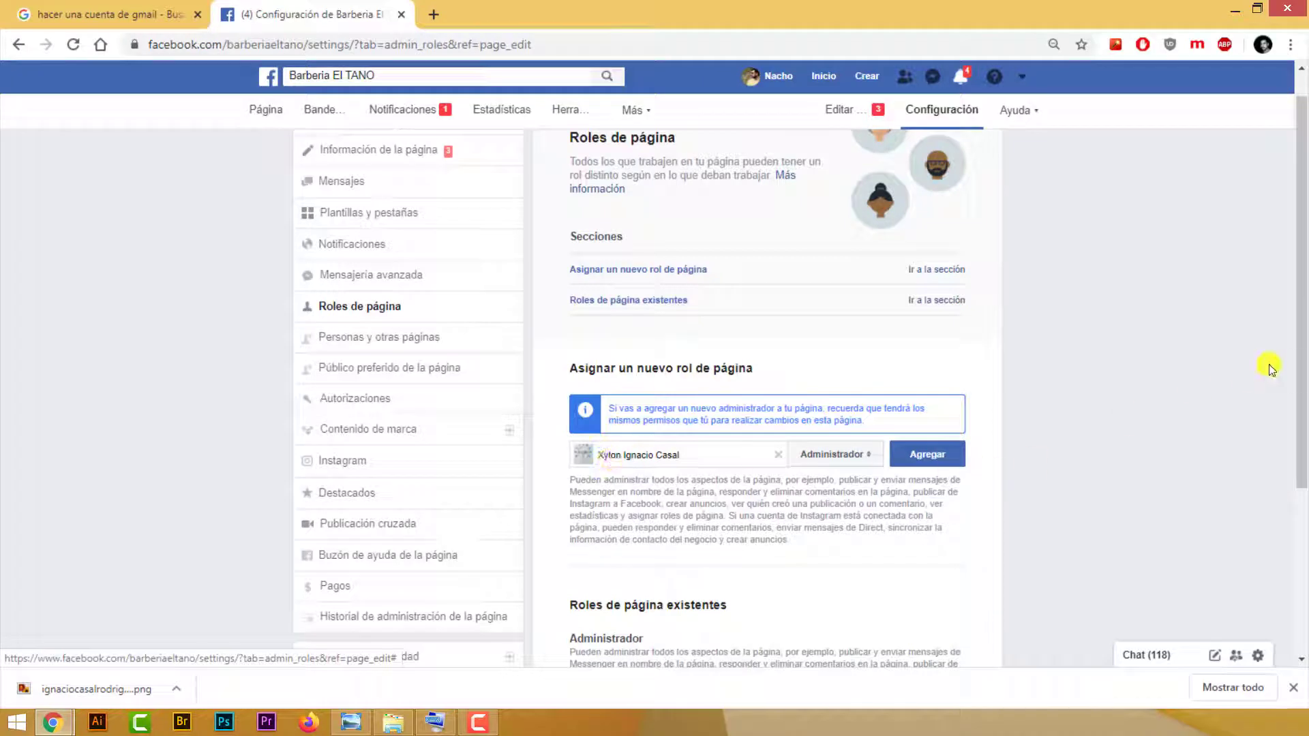
{"action": "left_click_drag", "start_coordinate": [1302, 345], "coordinate": [1302, 517]}
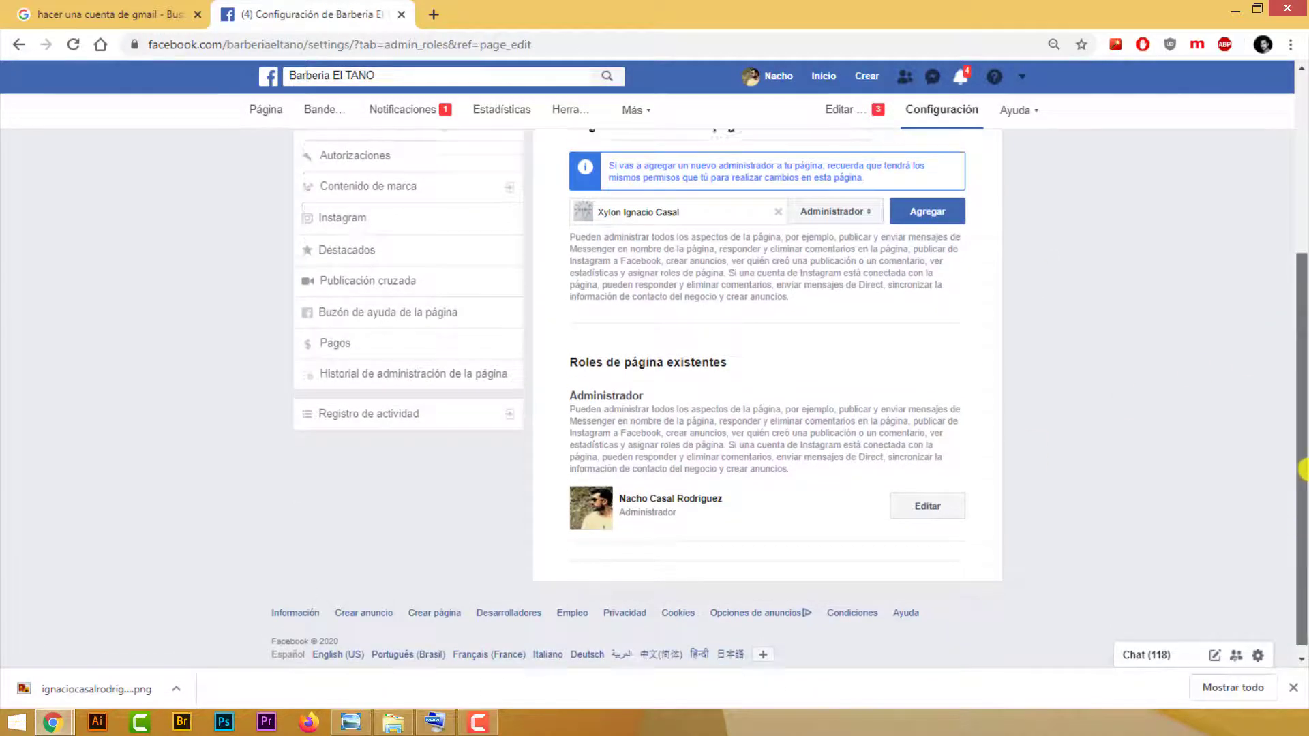
{"action": "scroll", "coordinate": [1046, 242], "scroll_direction": "up", "scroll_amount": 4}
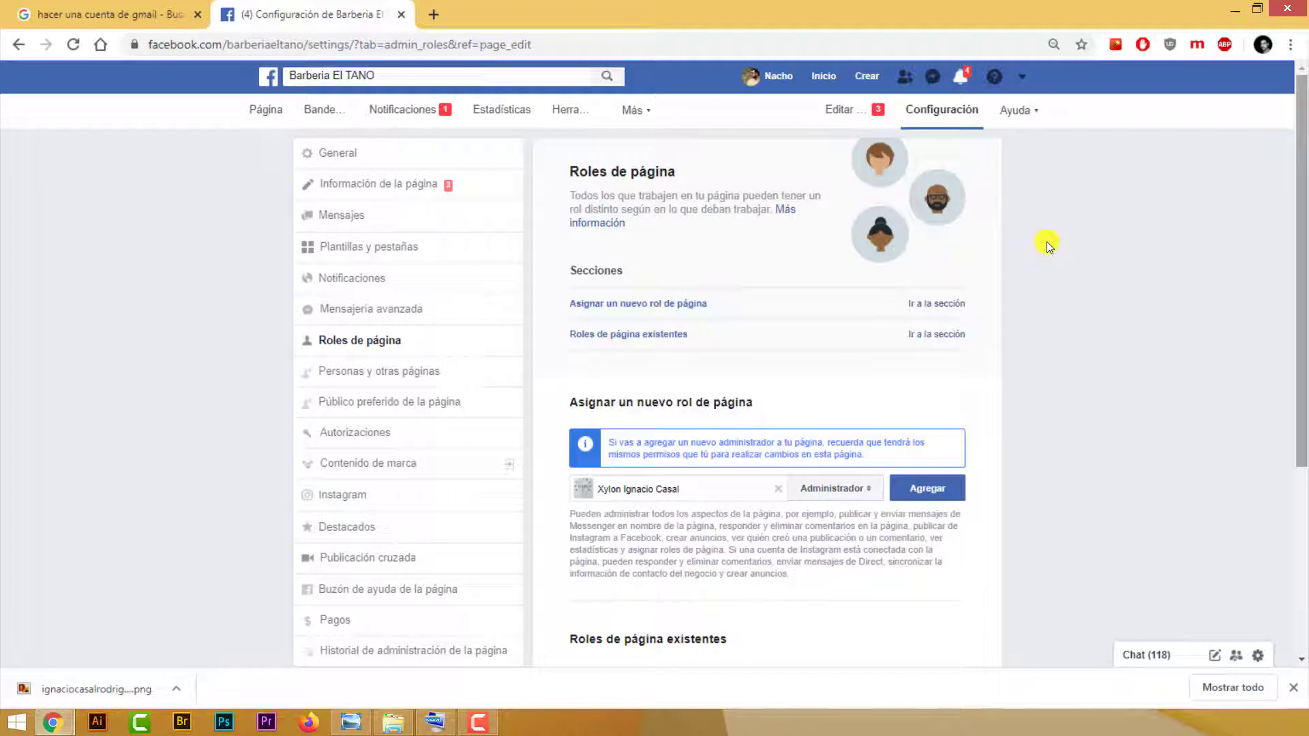
{"action": "left_click", "coordinate": [832, 489]}
{"action": "left_click", "coordinate": [822, 508]}
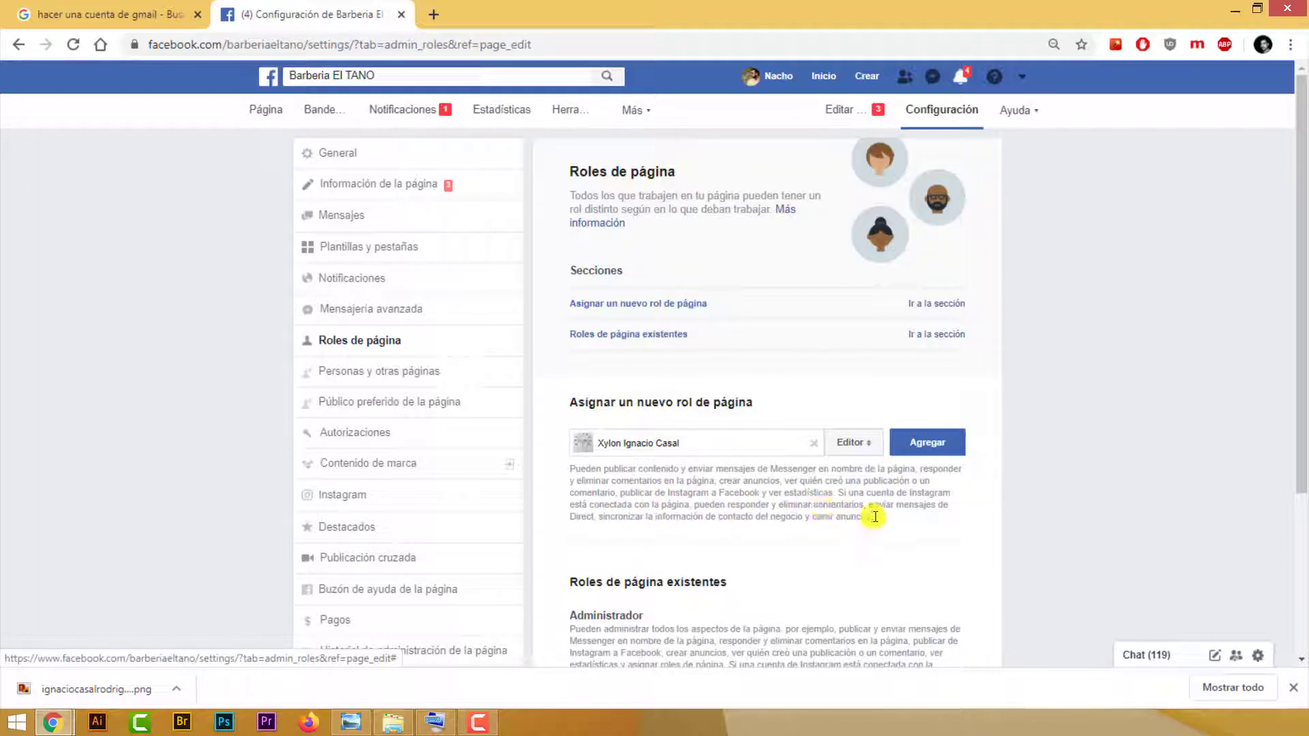
{"action": "left_click", "coordinate": [860, 444]}
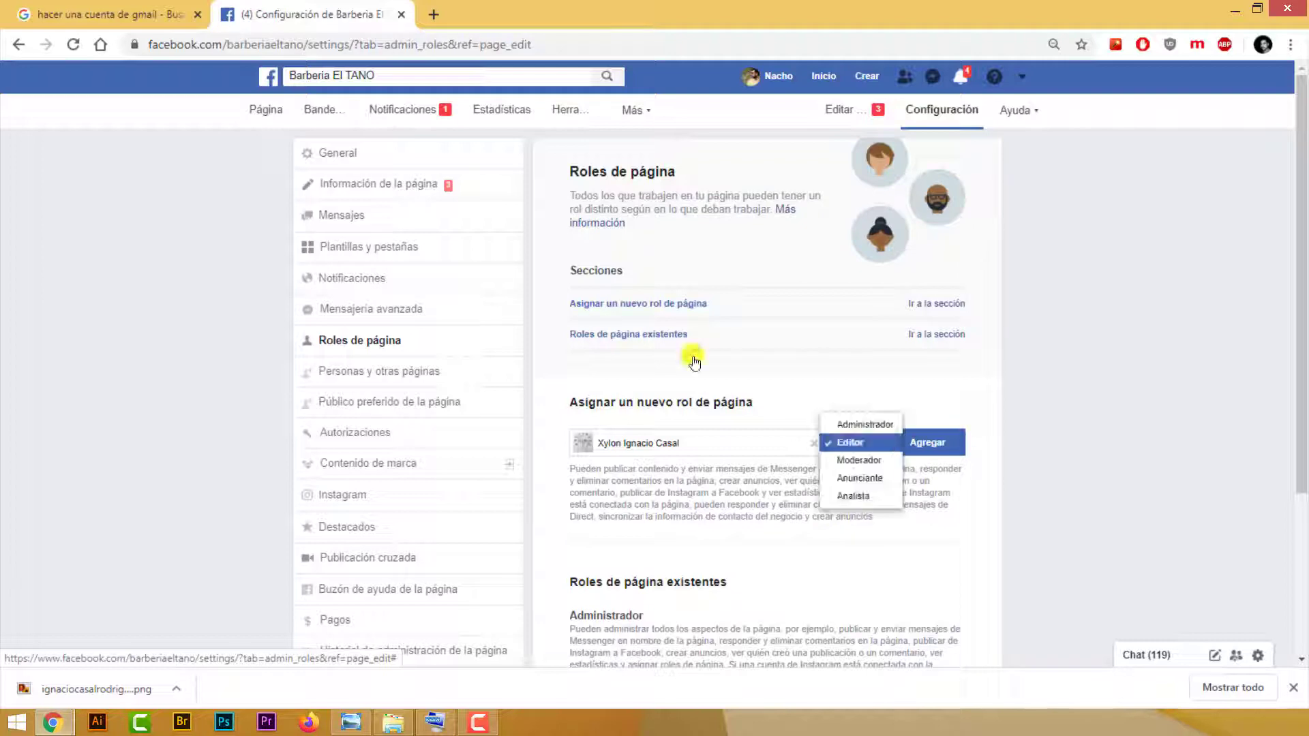
{"action": "left_click", "coordinate": [858, 462]}
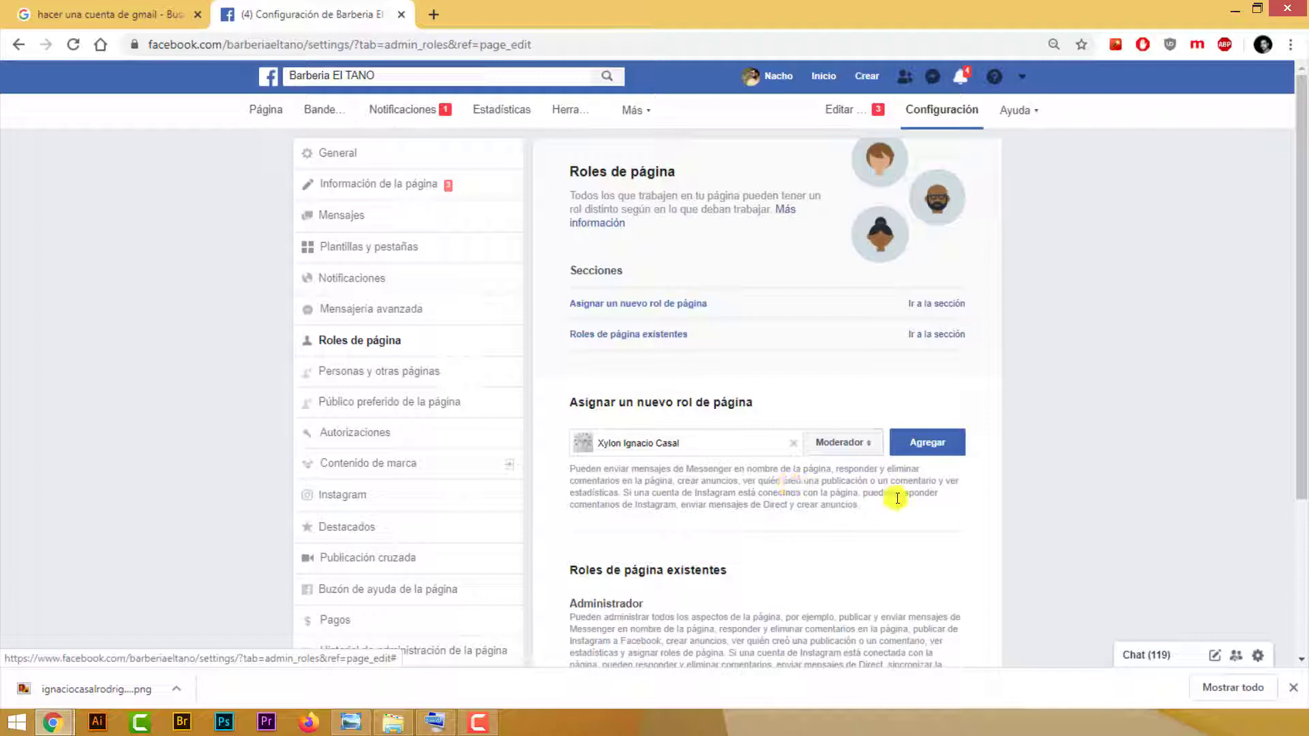
{"action": "left_click_drag", "start_coordinate": [623, 492], "coordinate": [863, 506]}
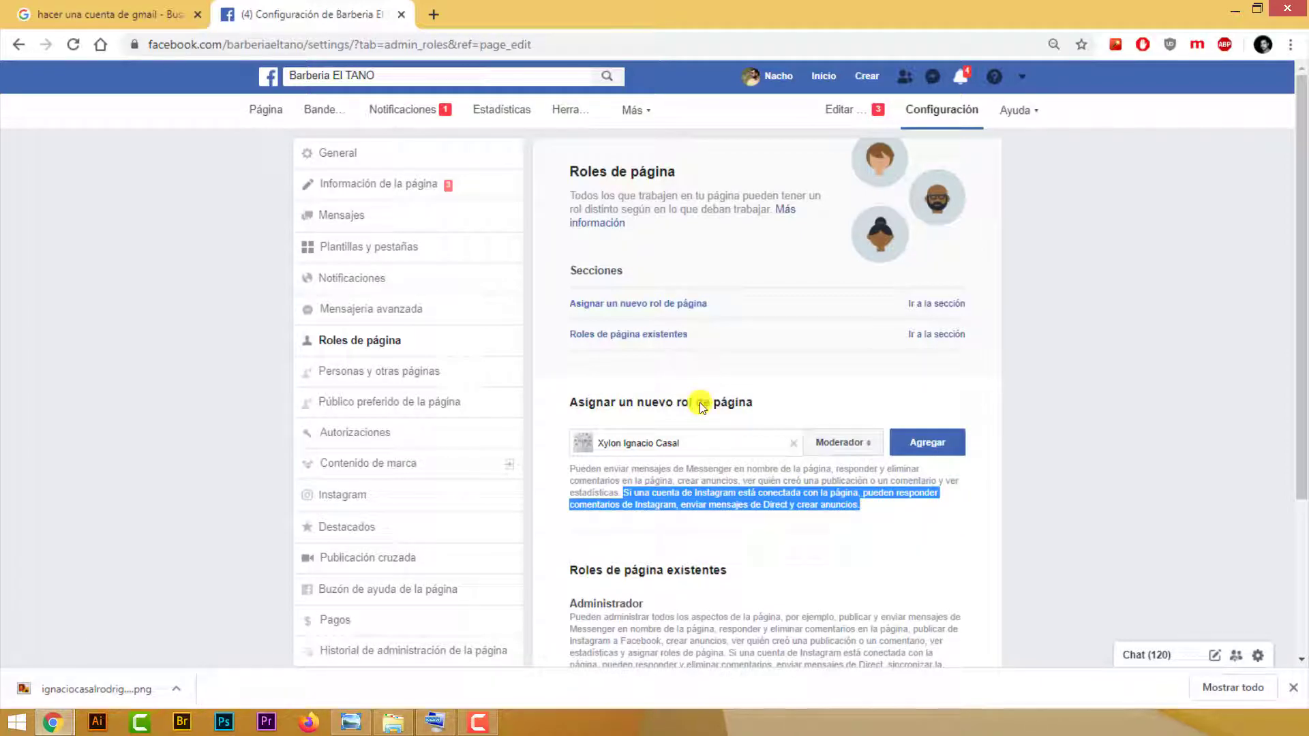
{"action": "left_click", "coordinate": [846, 442]}
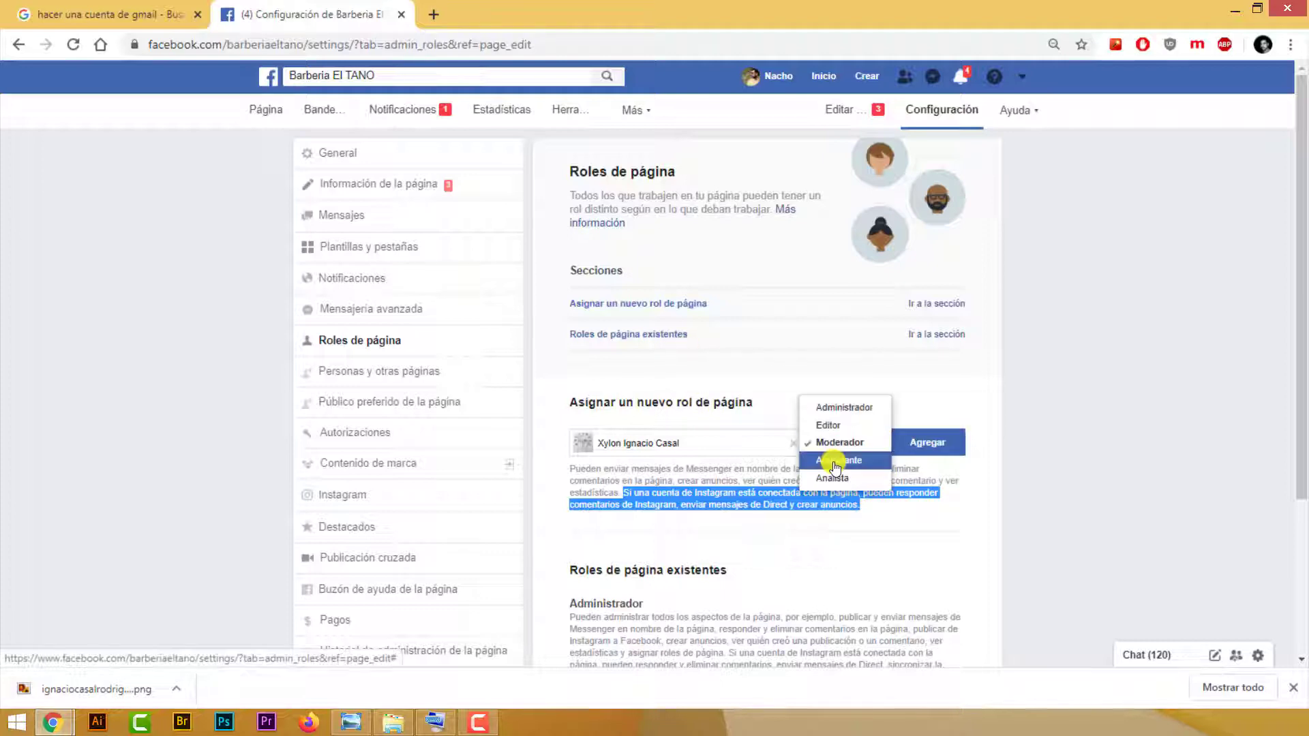
{"action": "key", "text": "Return"}
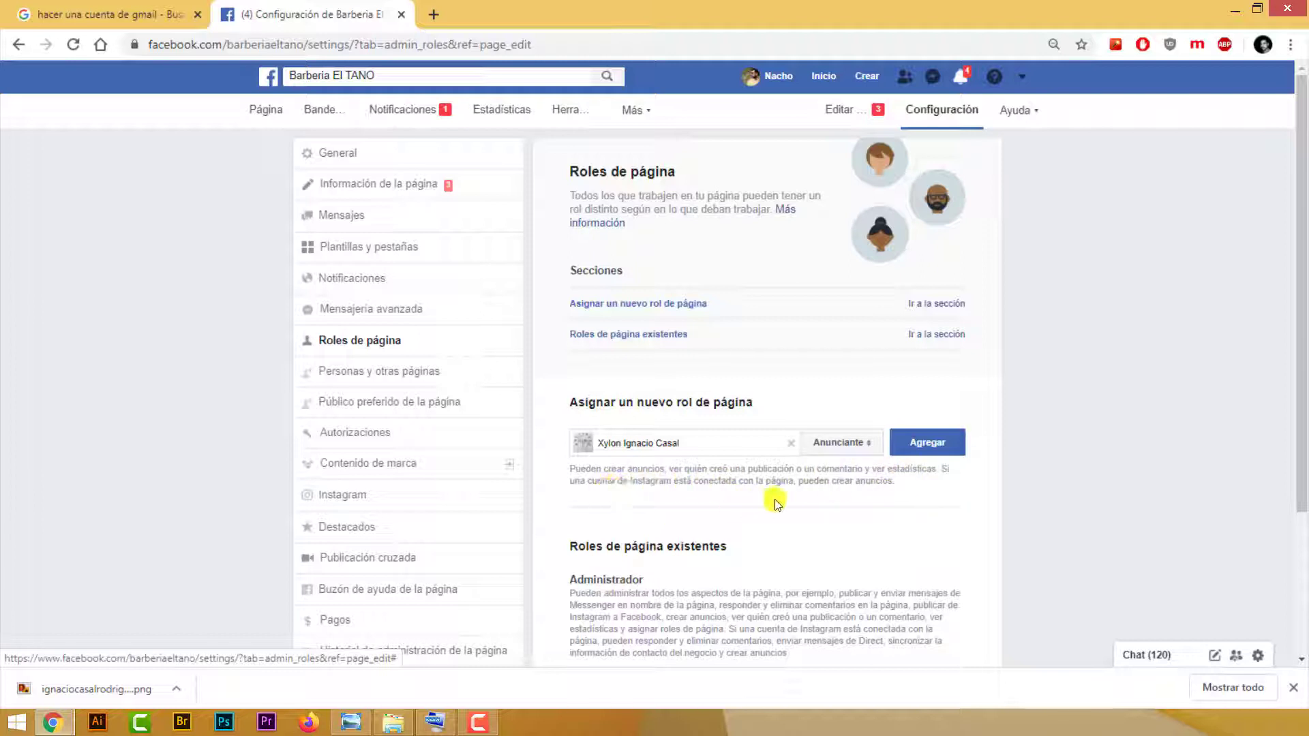
{"action": "left_click", "coordinate": [852, 445]}
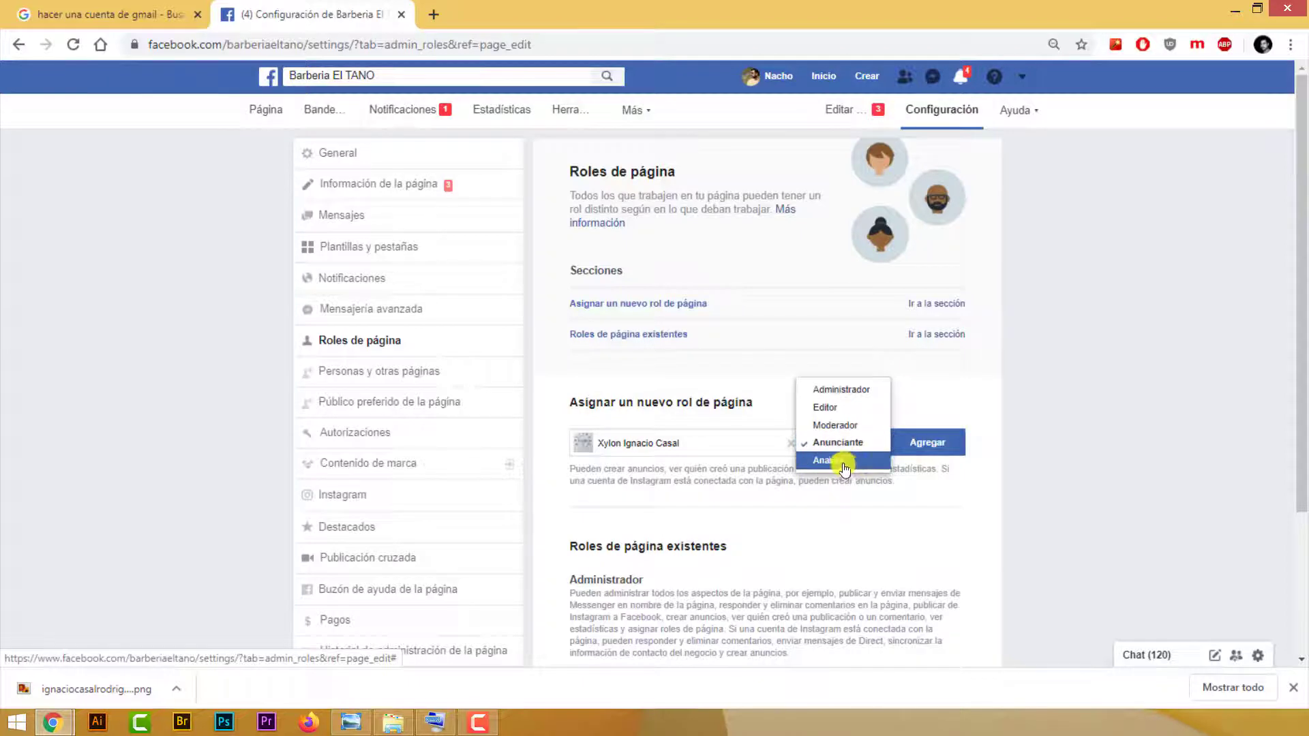
{"action": "left_click", "coordinate": [845, 469]}
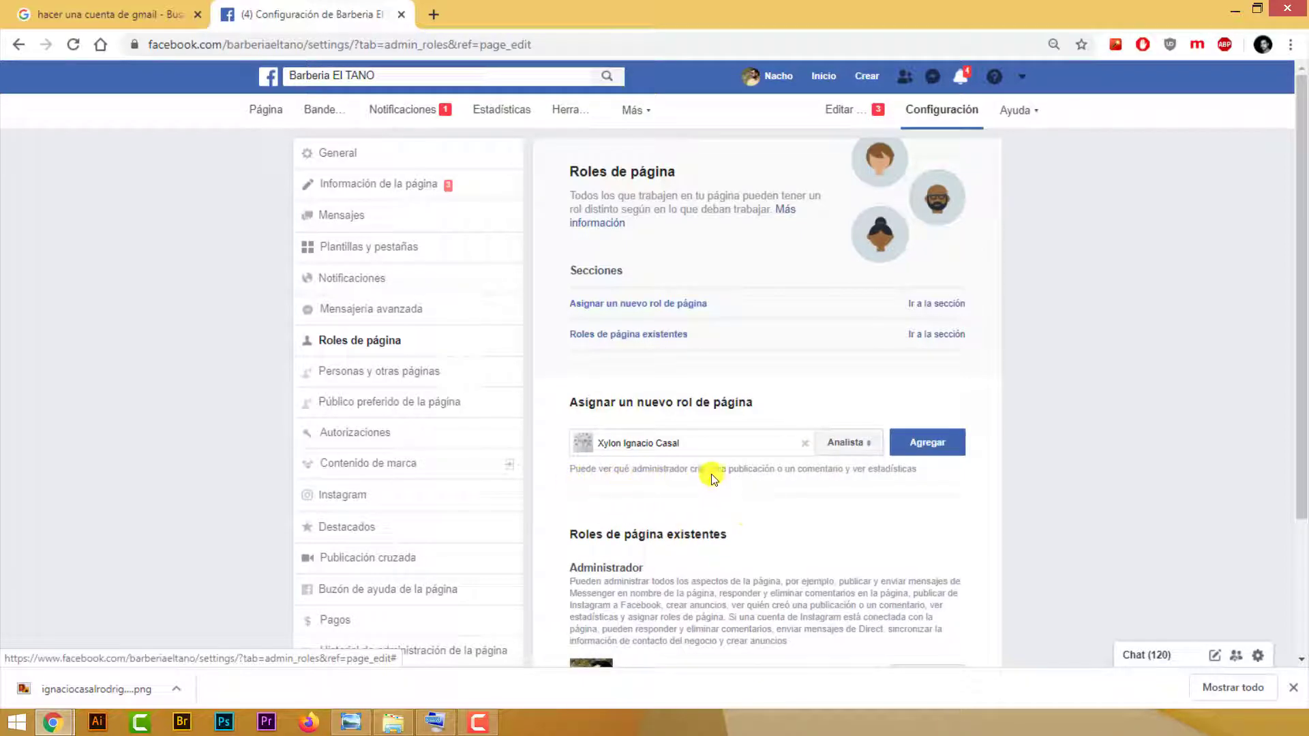
{"action": "left_click_drag", "start_coordinate": [724, 469], "coordinate": [917, 470]}
{"action": "left_click", "coordinate": [765, 381]}
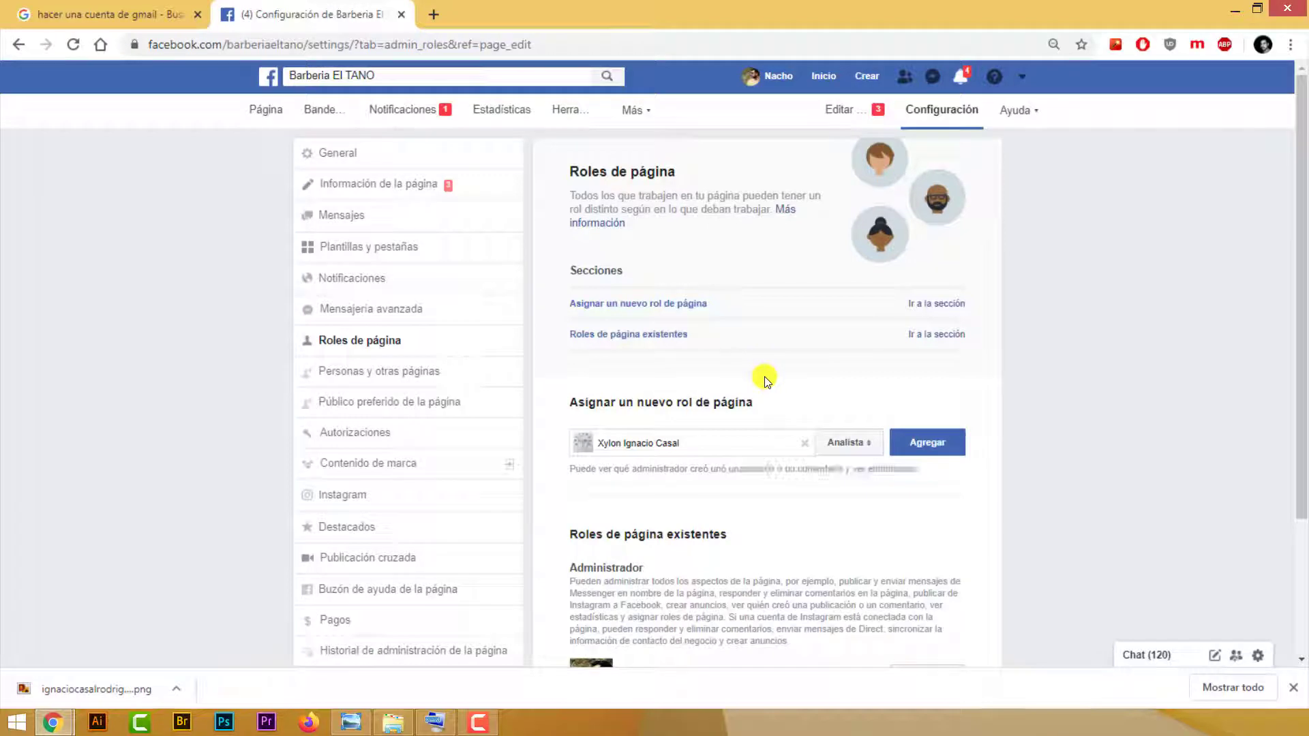
{"action": "left_click", "coordinate": [860, 443]}
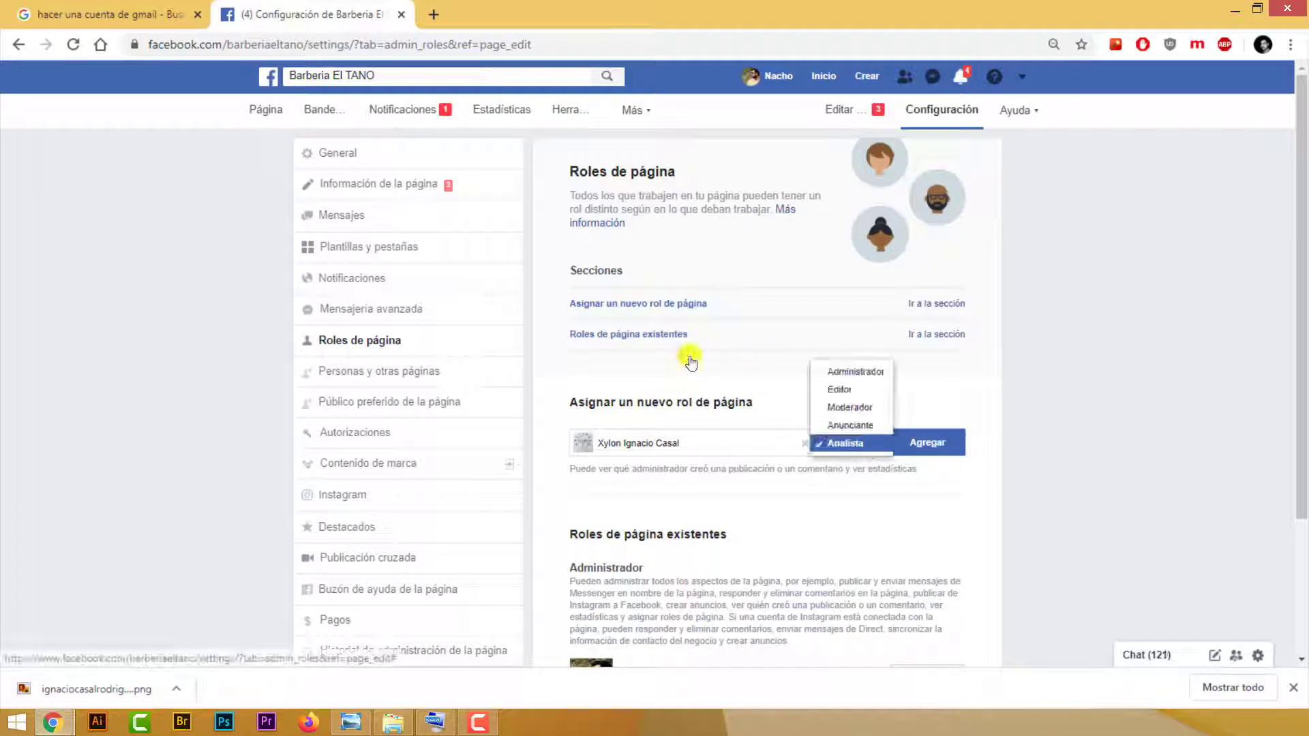
{"action": "left_click", "coordinate": [852, 372]}
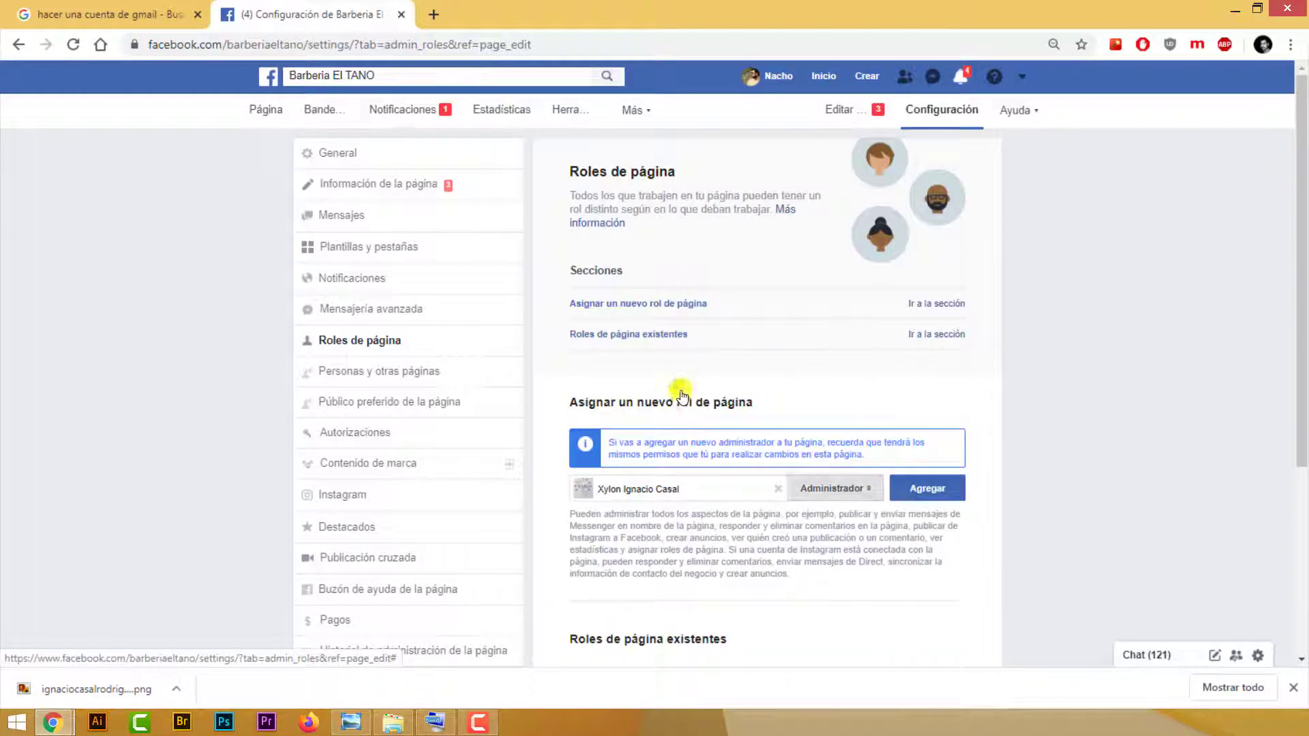
{"action": "left_click", "coordinate": [835, 488]}
{"action": "left_click", "coordinate": [829, 508]}
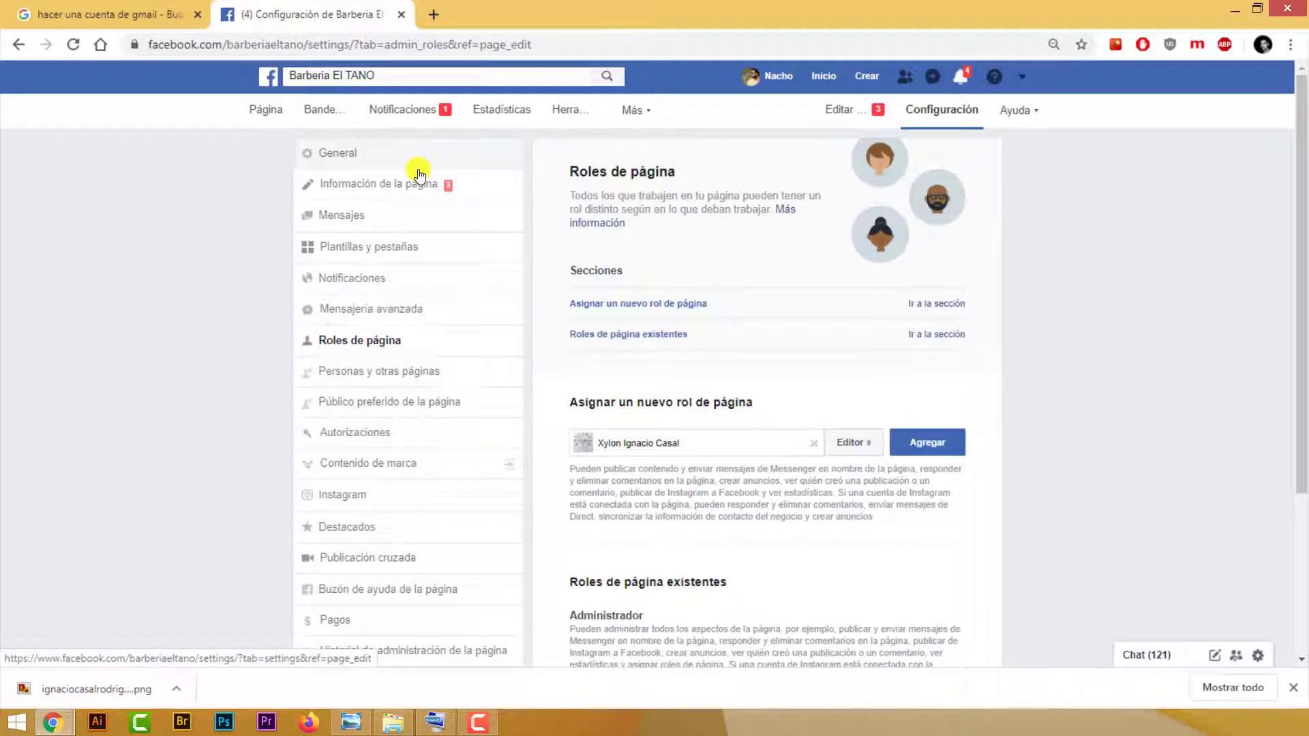
{"action": "left_click", "coordinate": [849, 450]}
Step: Add the person as Editor, confirm with the account password, and scroll to the pending invitation
{"action": "left_click", "coordinate": [849, 443]}
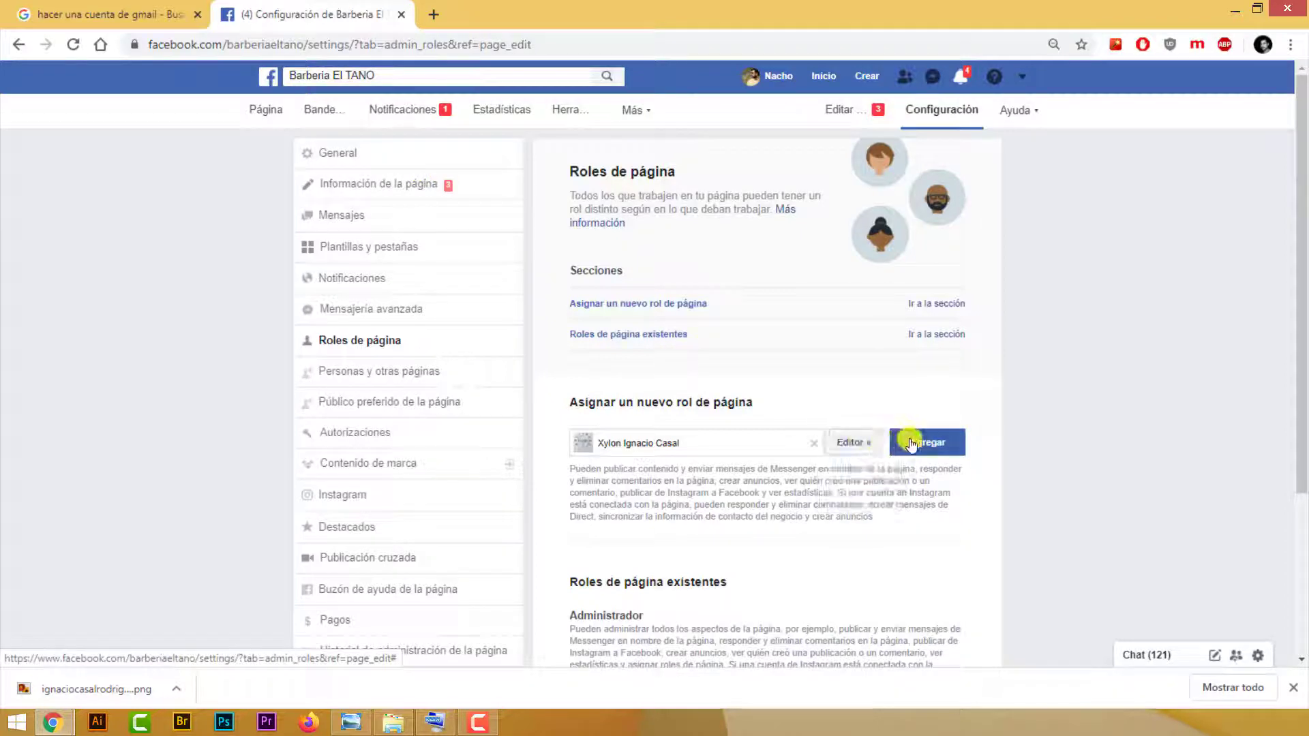
{"action": "left_click", "coordinate": [911, 444]}
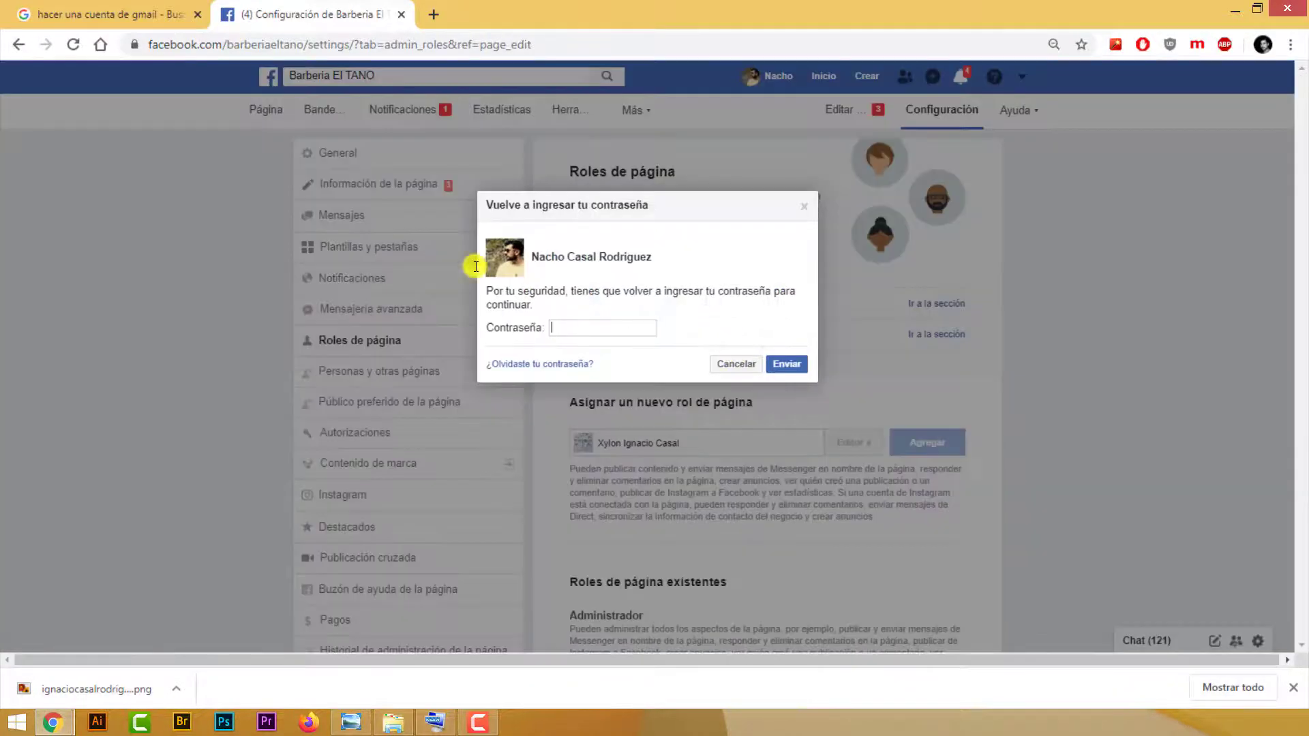
{"action": "key", "text": "Return"}
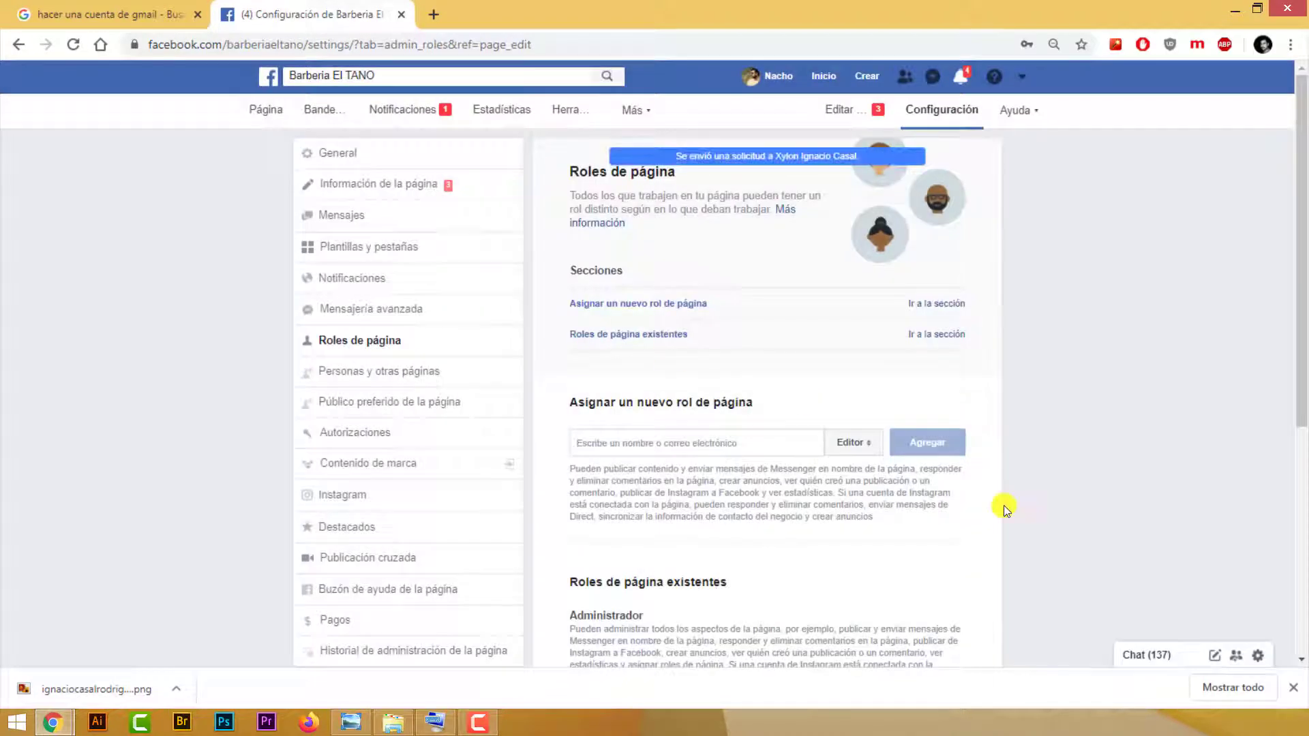
{"action": "scroll", "coordinate": [1304, 422], "scroll_direction": "down", "scroll_amount": 3}
{"action": "scroll", "coordinate": [1304, 423], "scroll_direction": "down", "scroll_amount": 3}
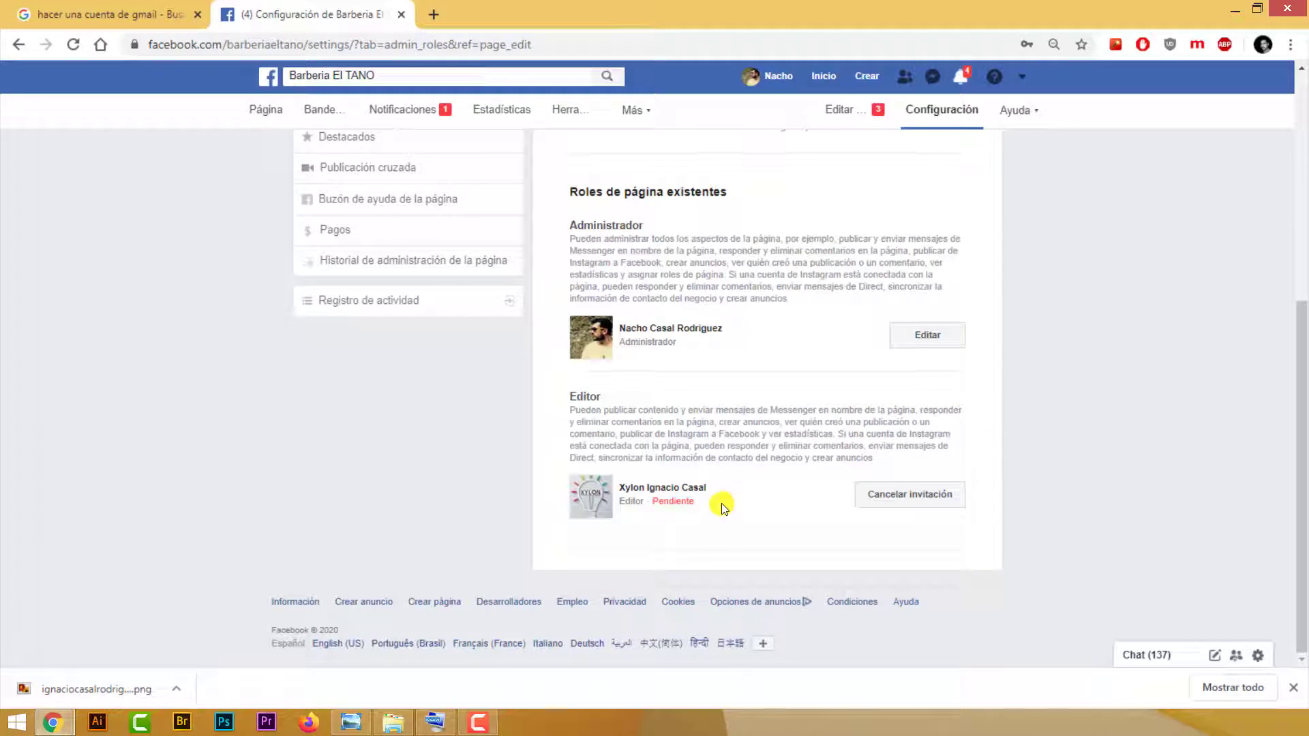
{"action": "left_click_drag", "start_coordinate": [1302, 498], "coordinate": [1291, 240]}
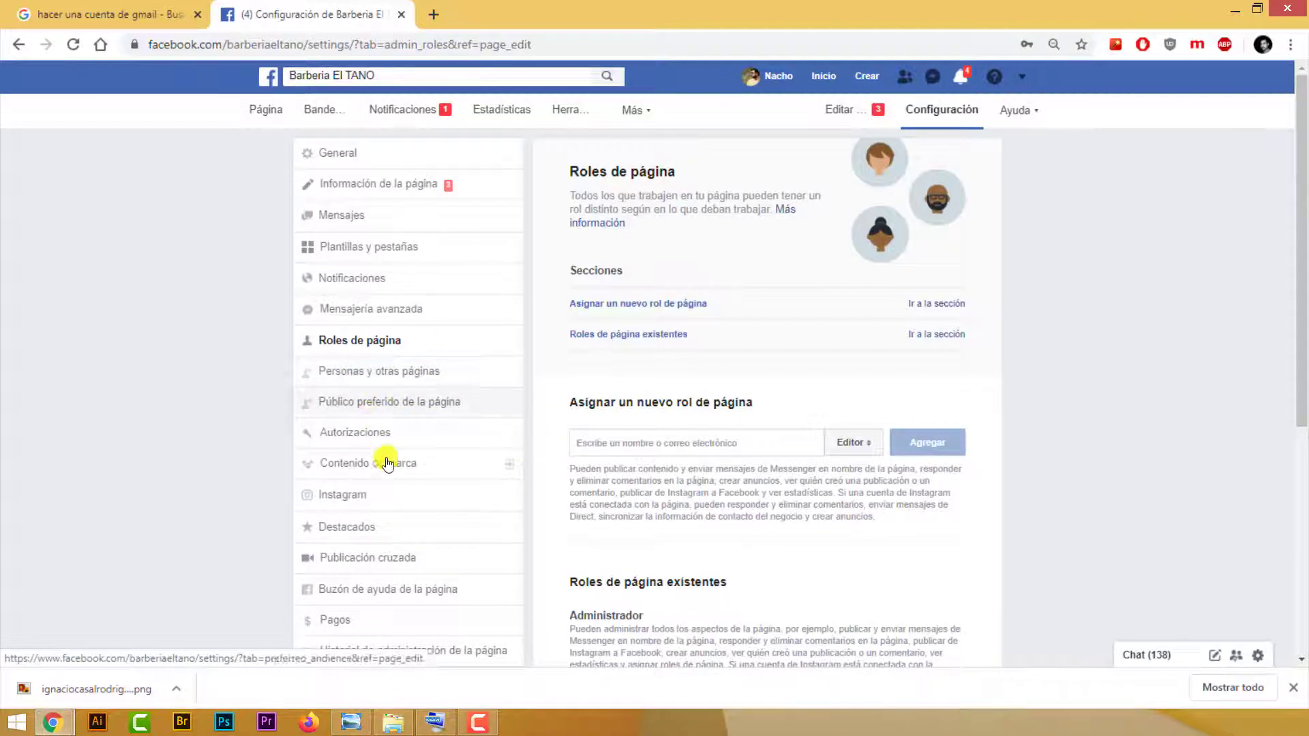
Step: Check the Instagram connection settings, then return to the Barberia El TANO home page
{"action": "left_click", "coordinate": [360, 498]}
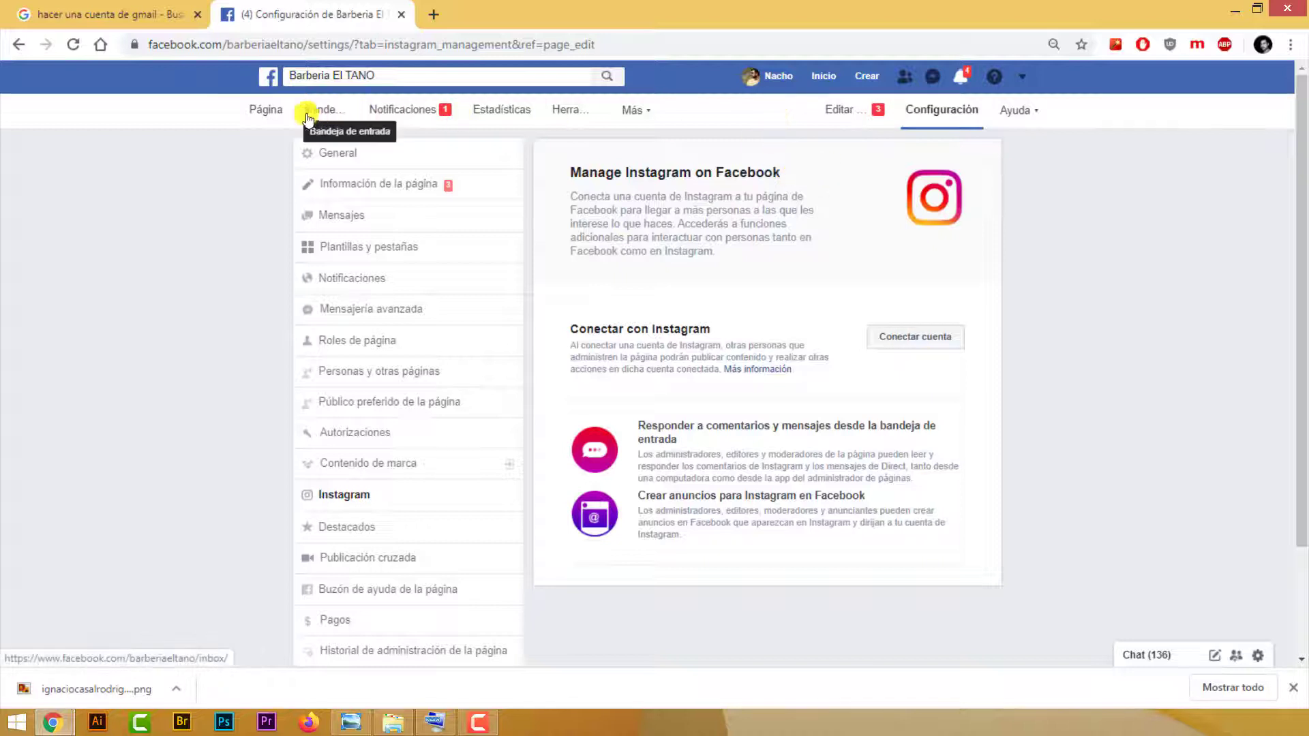
{"action": "left_click", "coordinate": [281, 111]}
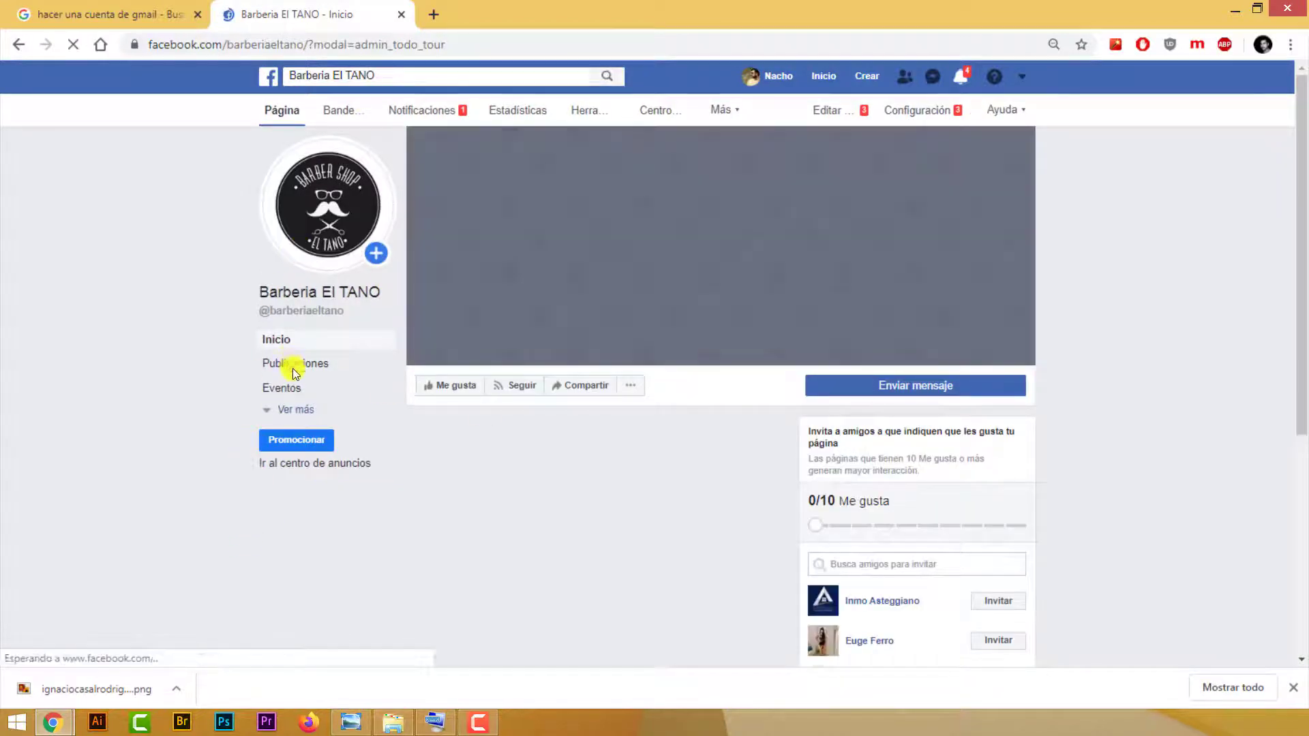
Step: Open Información via Ver más and scroll through category, hours 08:00–12:00/16:00–20:00 and description
{"action": "left_click", "coordinate": [279, 409]}
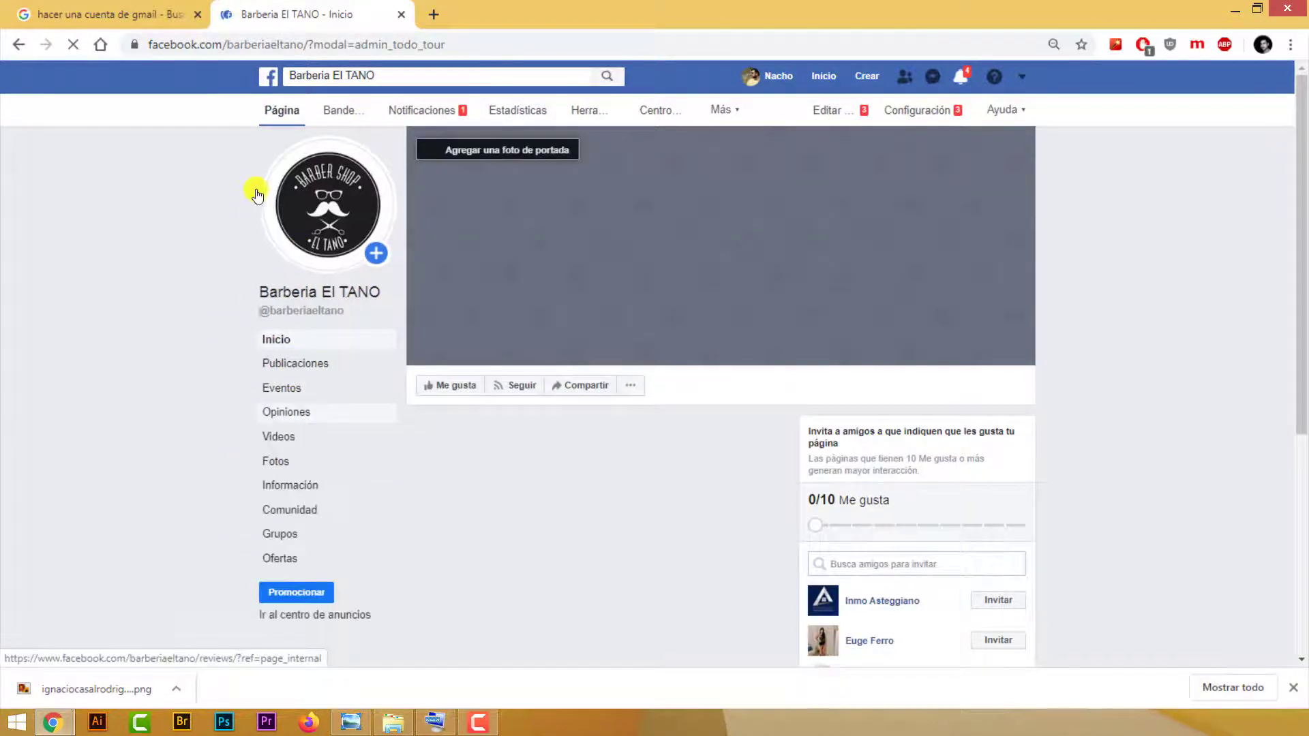
{"action": "left_click", "coordinate": [292, 485]}
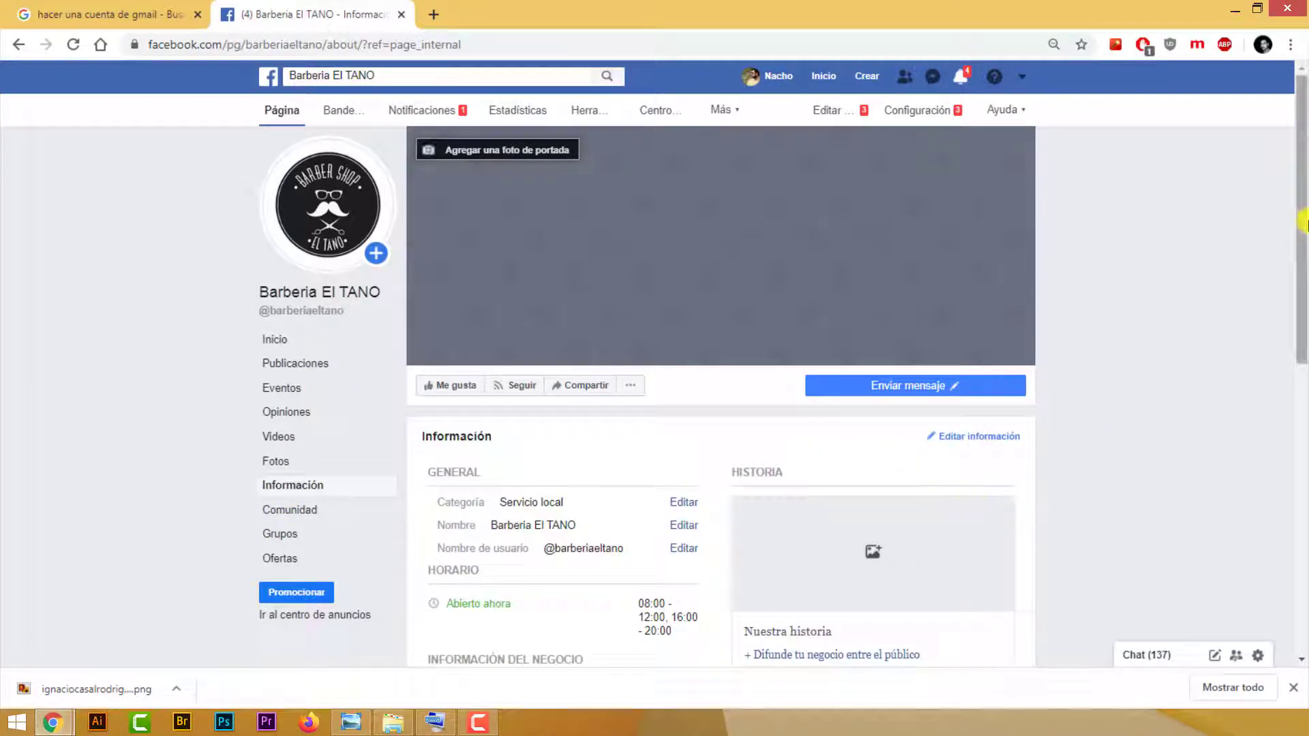
{"action": "scroll", "coordinate": [1281, 307], "scroll_direction": "down", "scroll_amount": 3}
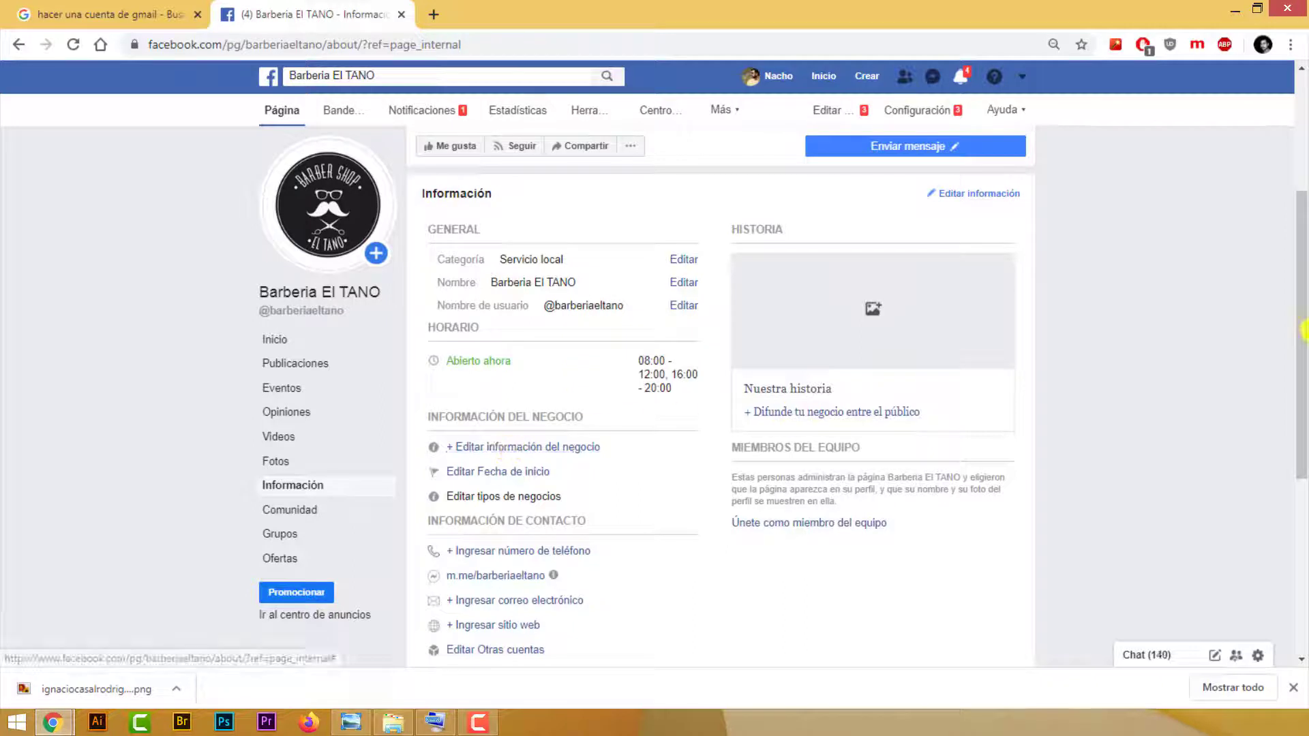
{"action": "scroll", "coordinate": [688, 329], "scroll_direction": "down", "scroll_amount": 3}
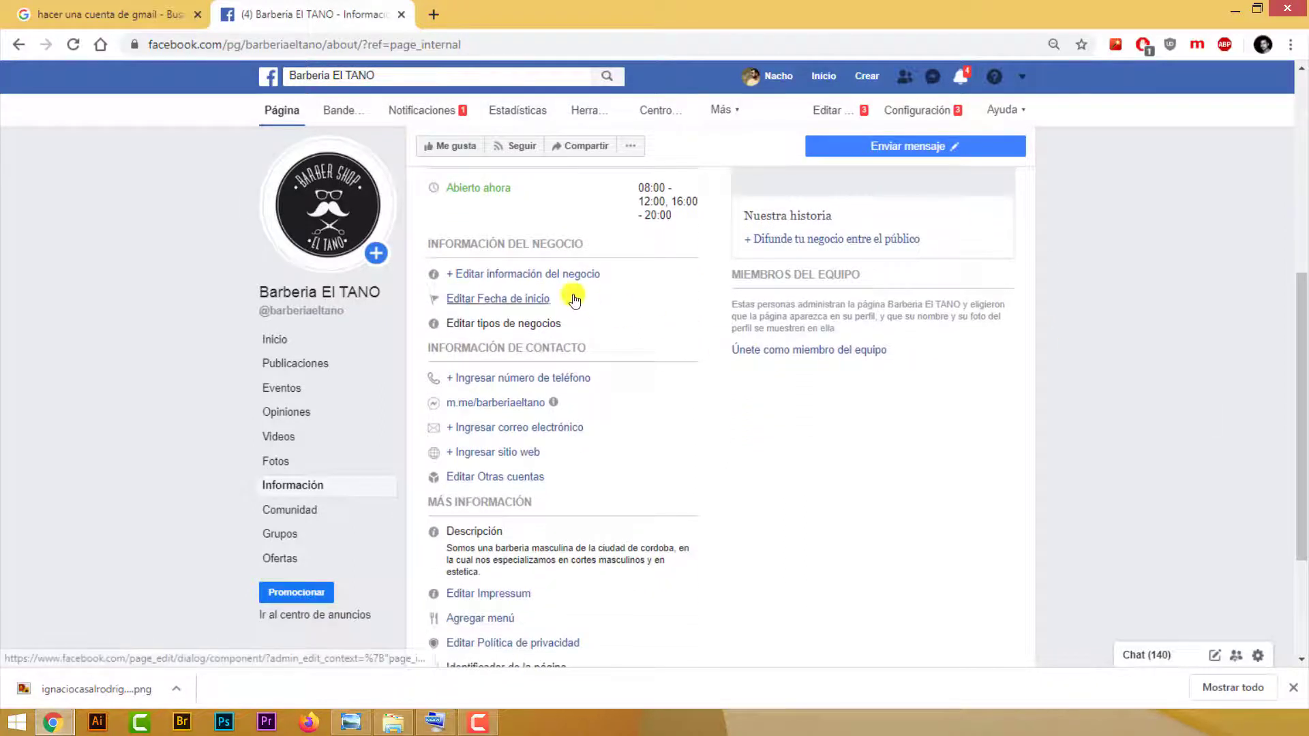
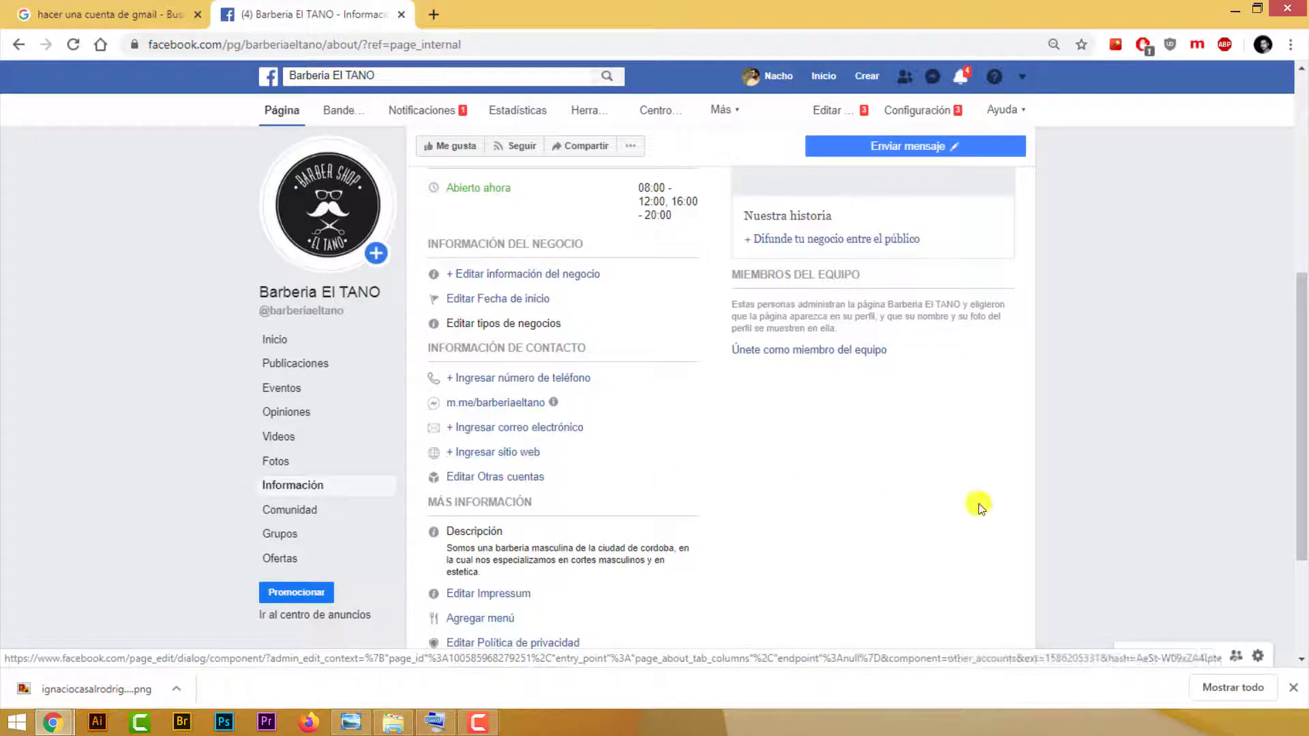
Step: Scroll the Barbería El TANO Información page, then return to its Inicio tab and scroll it
{"action": "scroll", "coordinate": [1046, 365], "scroll_direction": "down", "scroll_amount": 3}
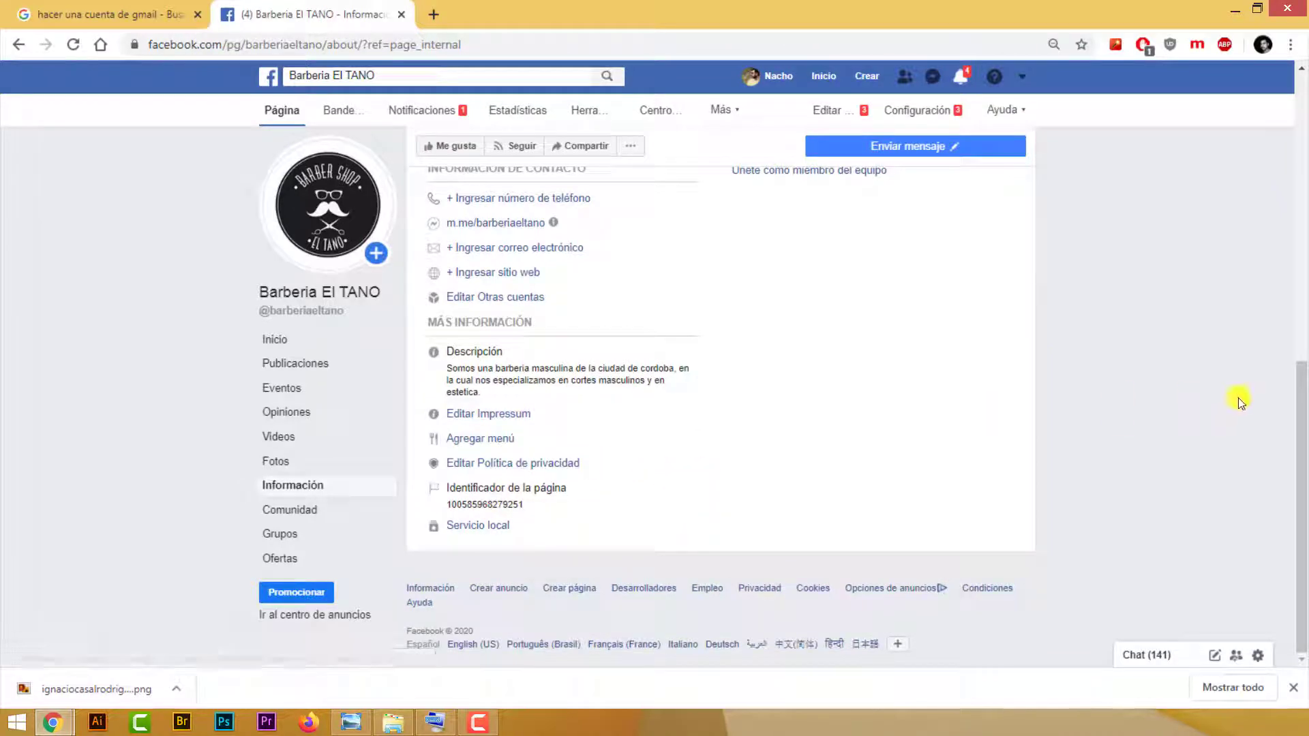
{"action": "left_click_drag", "start_coordinate": [1300, 464], "coordinate": [1301, 229]}
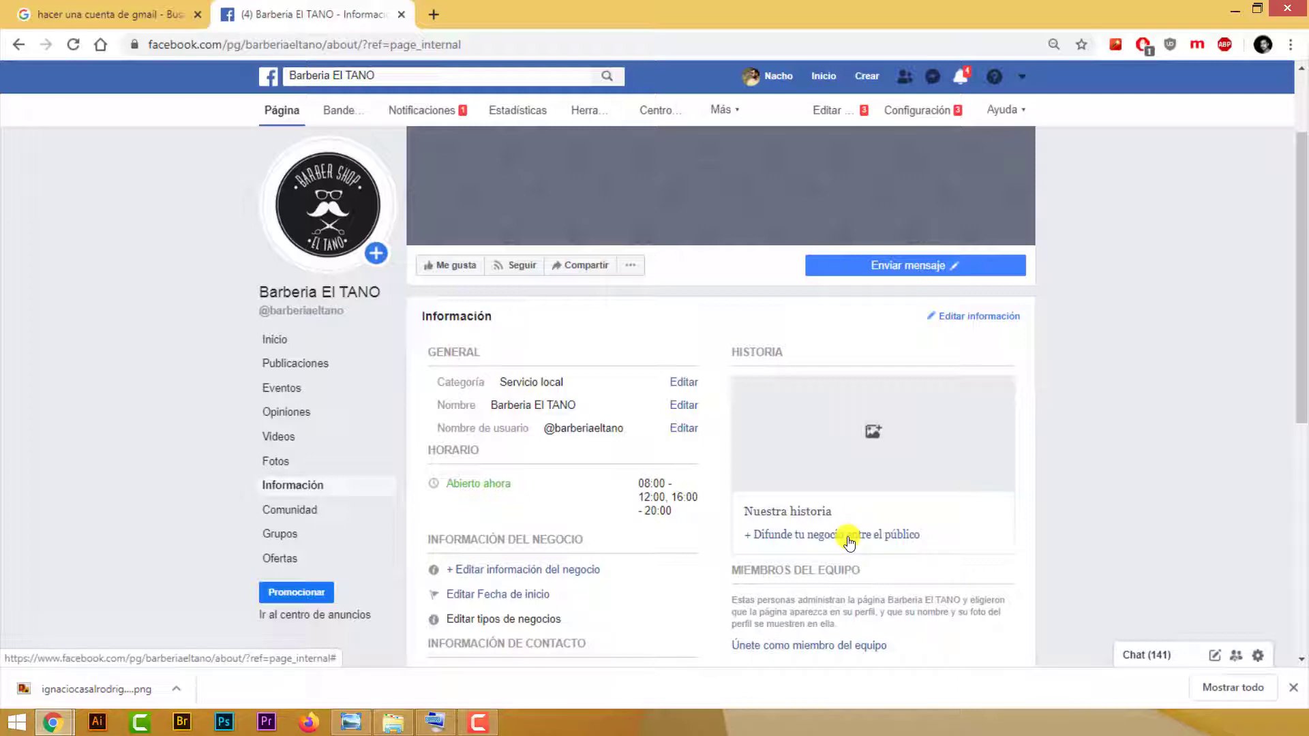
{"action": "left_click", "coordinate": [277, 339]}
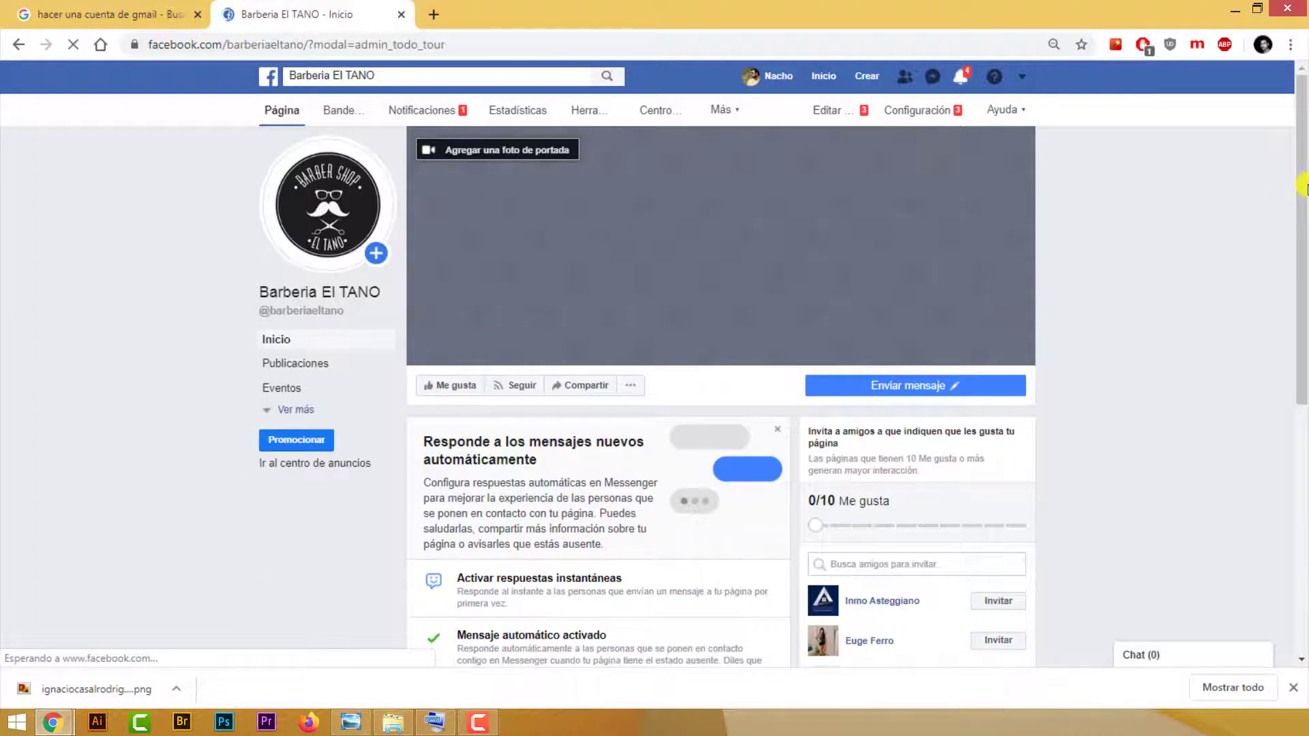
{"action": "scroll", "coordinate": [1047, 211], "scroll_direction": "down", "scroll_amount": 2}
{"action": "scroll", "coordinate": [1048, 320], "scroll_direction": "down", "scroll_amount": 3}
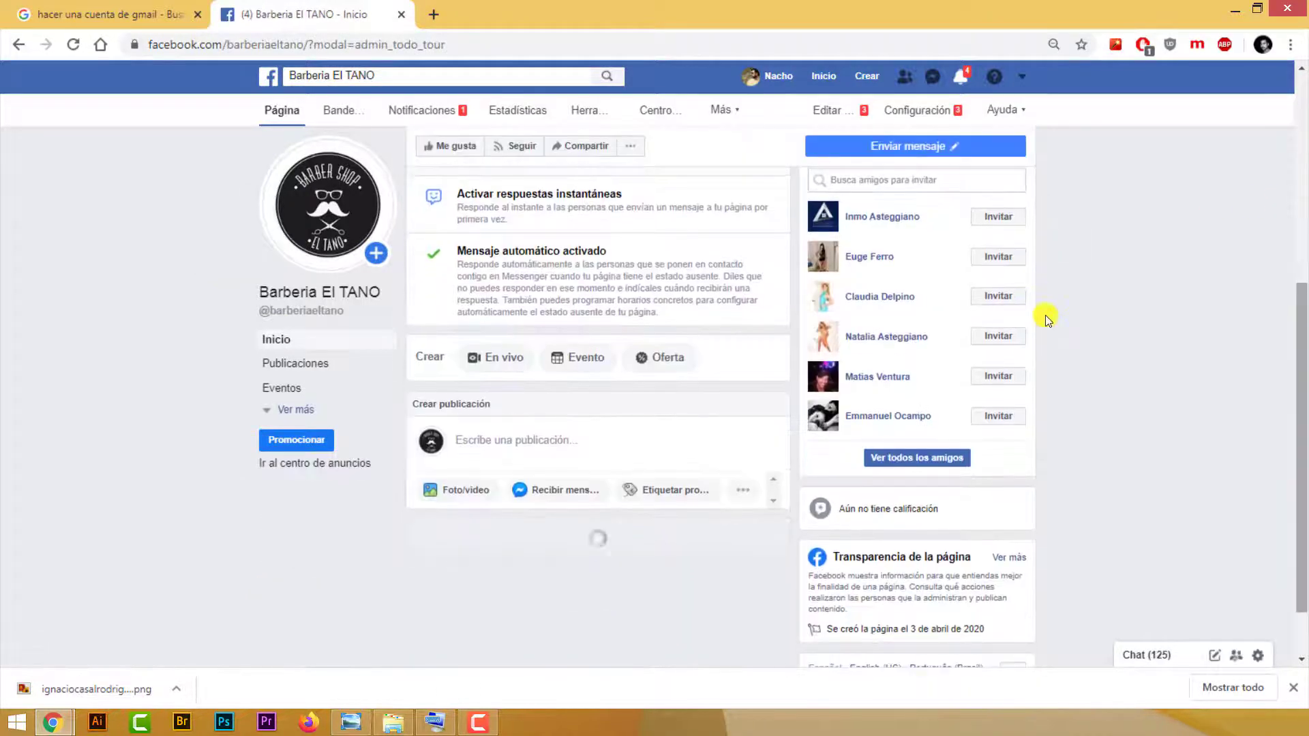
{"action": "mouse_move", "coordinate": [1300, 316]}
{"action": "left_mouse_down"}
{"action": "mouse_move", "coordinate": [1302, 283]}
{"action": "mouse_move", "coordinate": [1302, 399]}
{"action": "left_mouse_up"}
{"action": "scroll", "coordinate": [1048, 194], "scroll_direction": "up", "scroll_amount": 5}
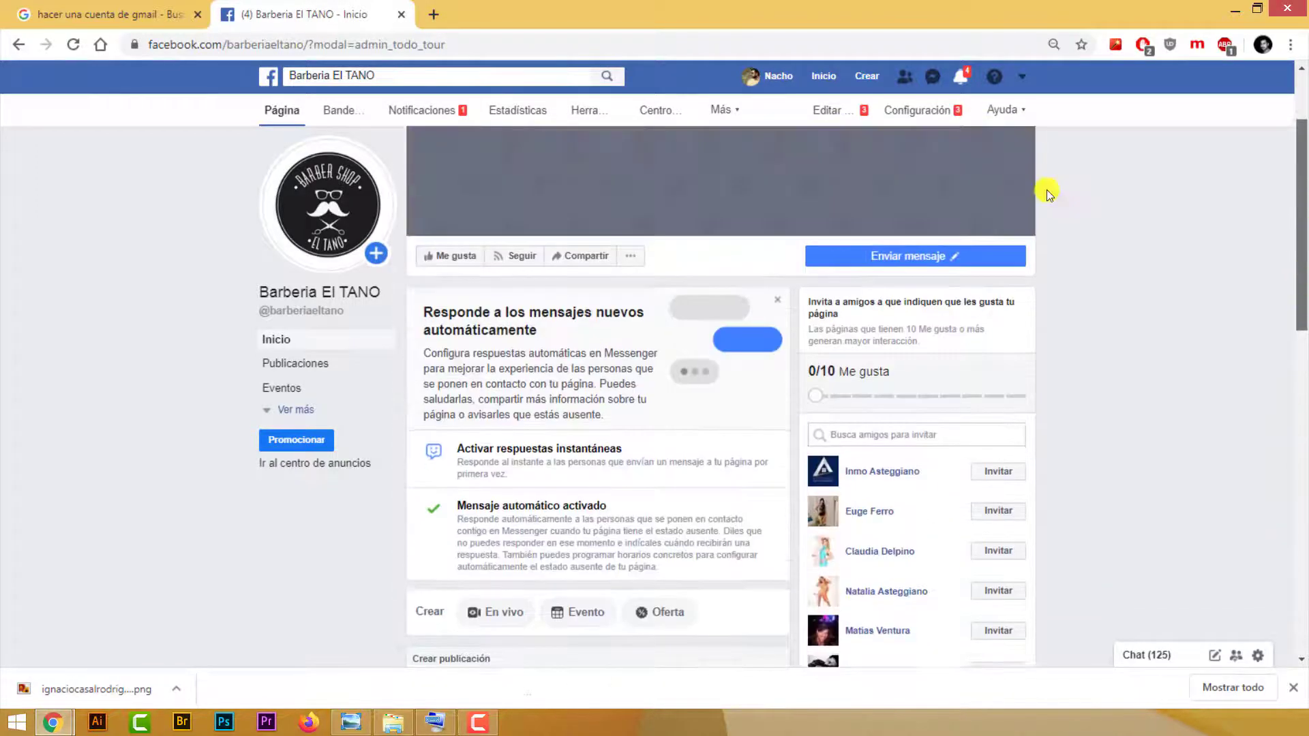
{"action": "scroll", "coordinate": [1043, 191], "scroll_direction": "up", "scroll_amount": 2}
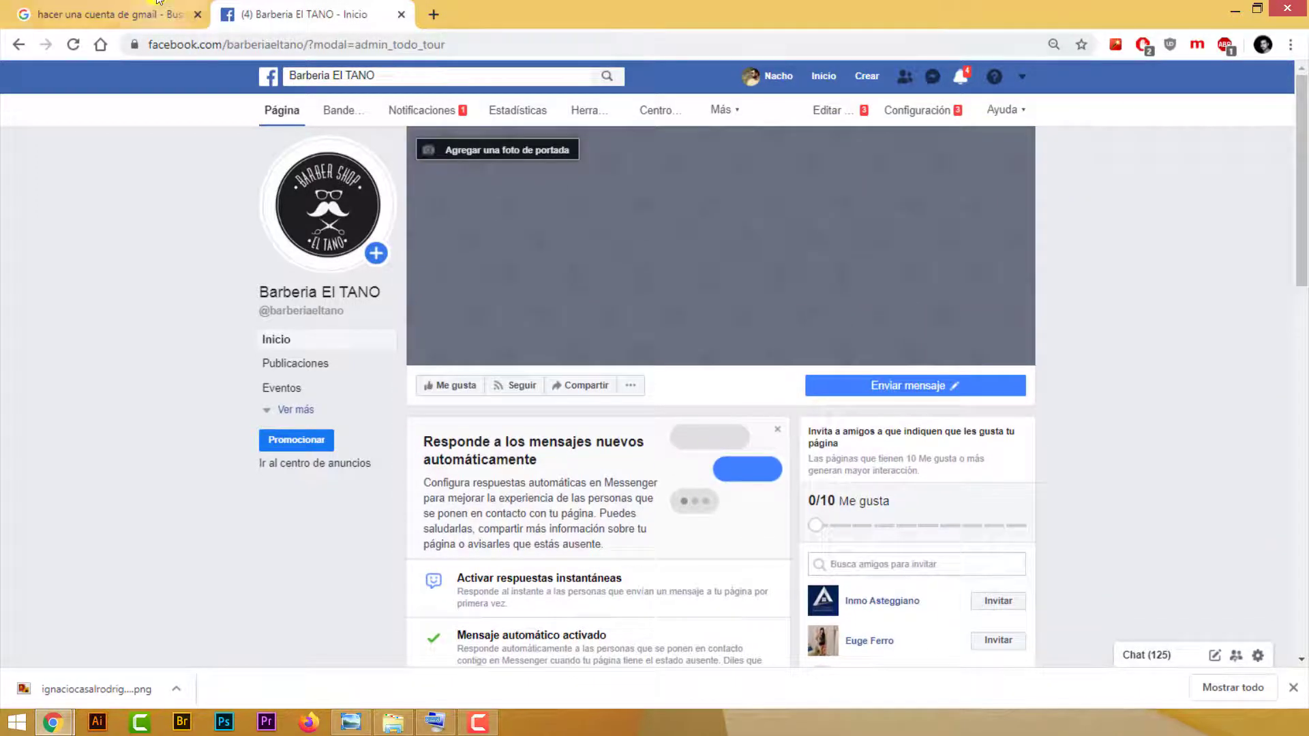
Step: From the Gmail search results, open 'Crear una cuenta de Google' and start a new account
{"action": "left_click", "coordinate": [95, 14]}
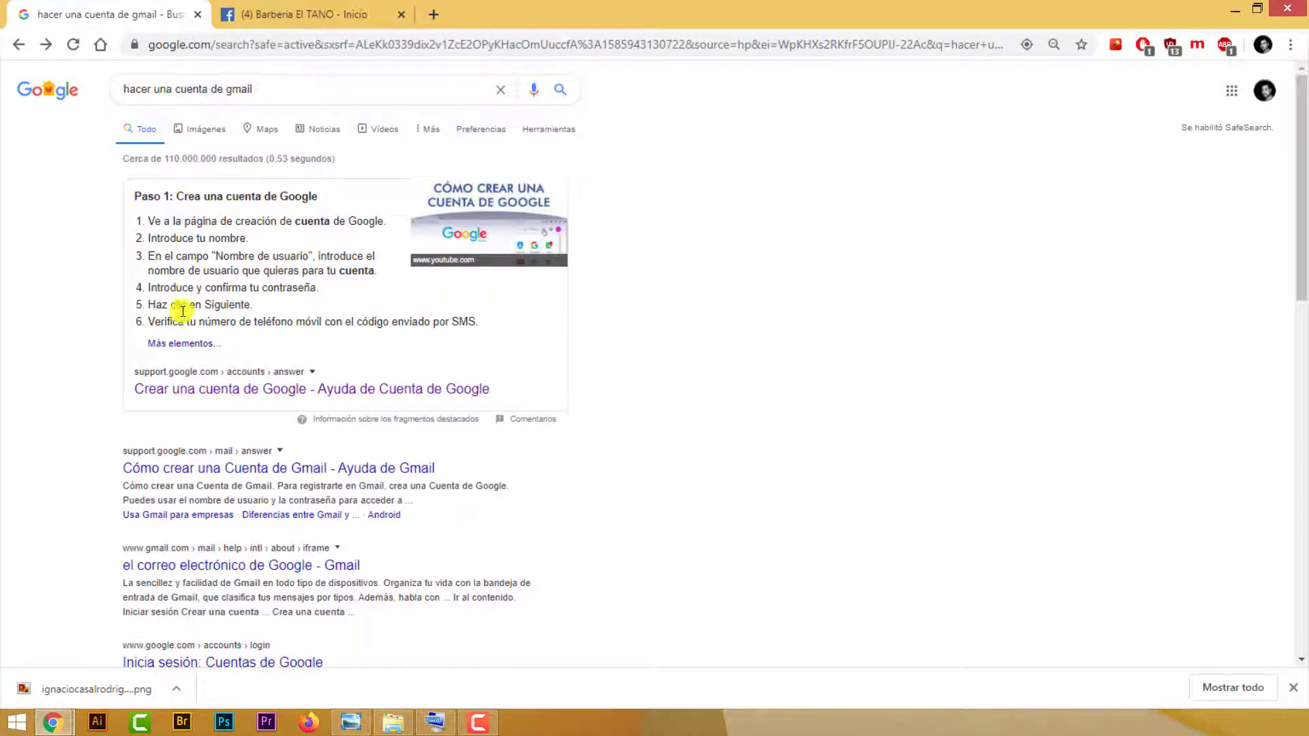
{"action": "left_click", "coordinate": [294, 390]}
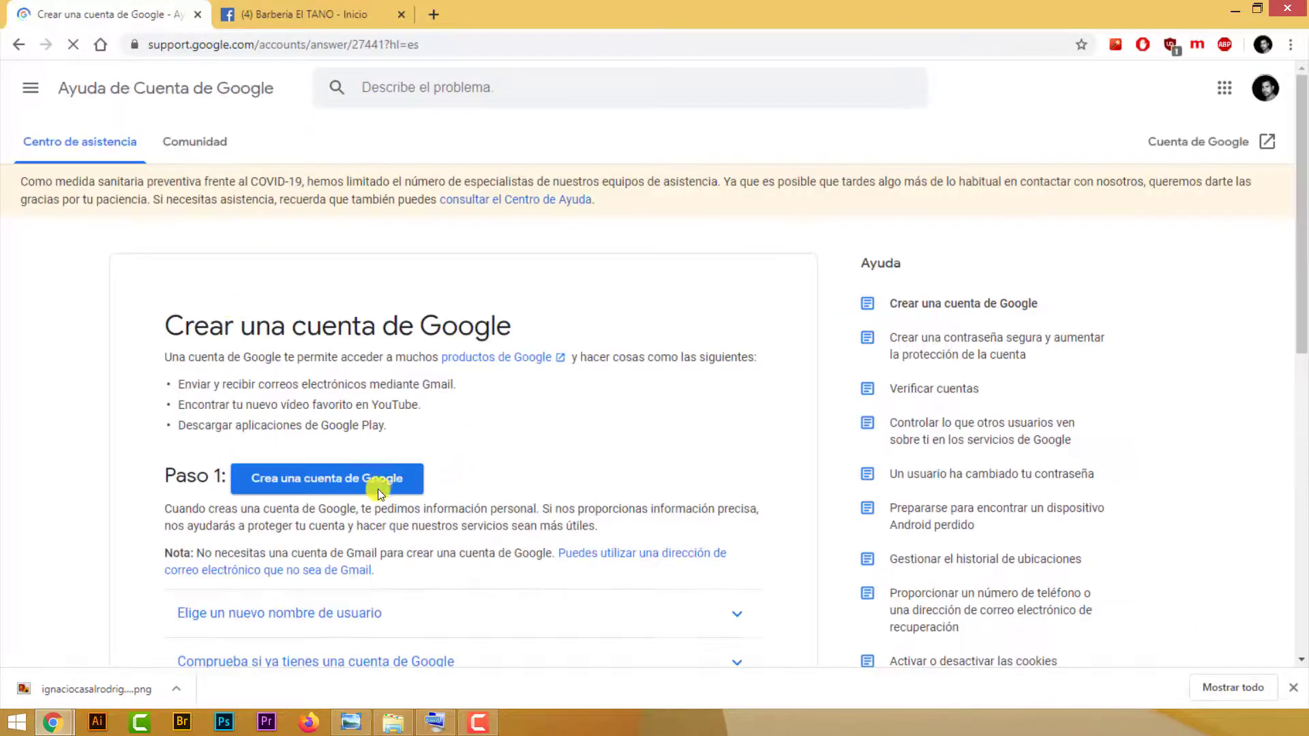
{"action": "left_click", "coordinate": [286, 481]}
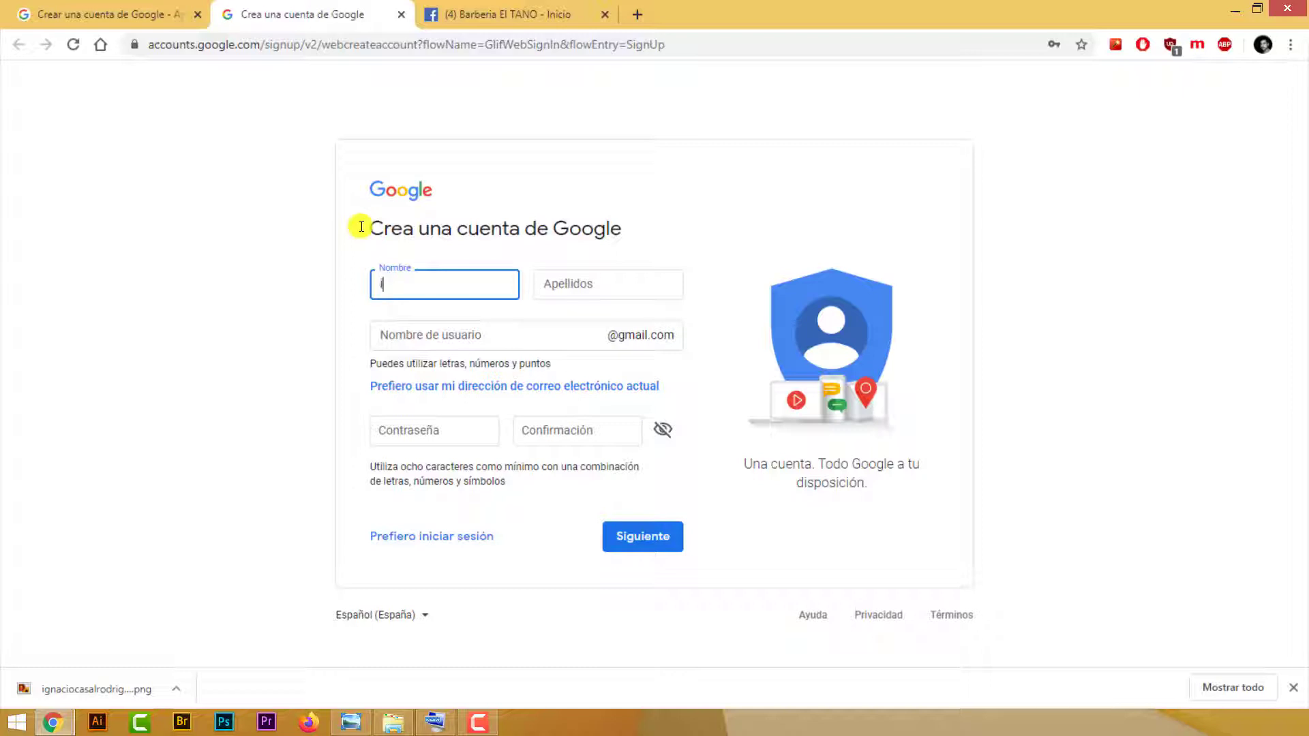
Step: Enter the surname, a username and a matching password, resubmitting with a revised username
{"action": "left_click", "coordinate": [573, 286]}
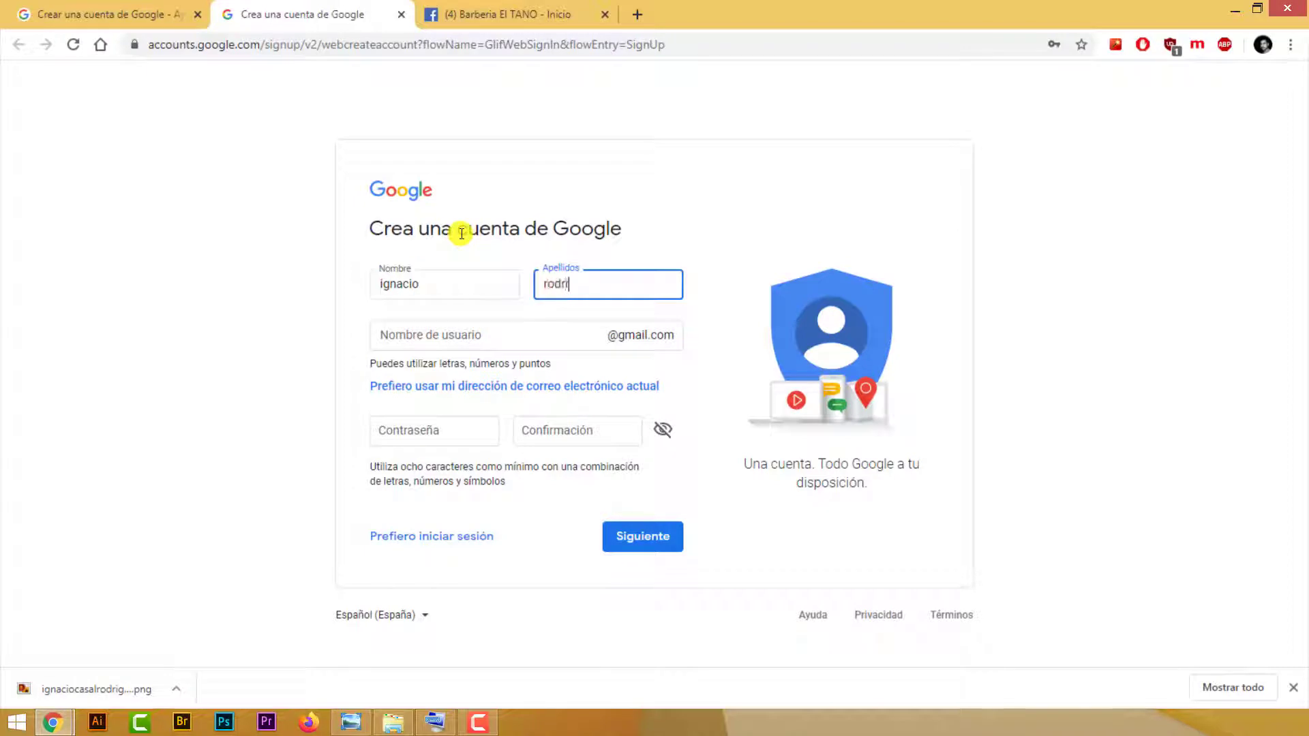
{"action": "left_click", "coordinate": [533, 335]}
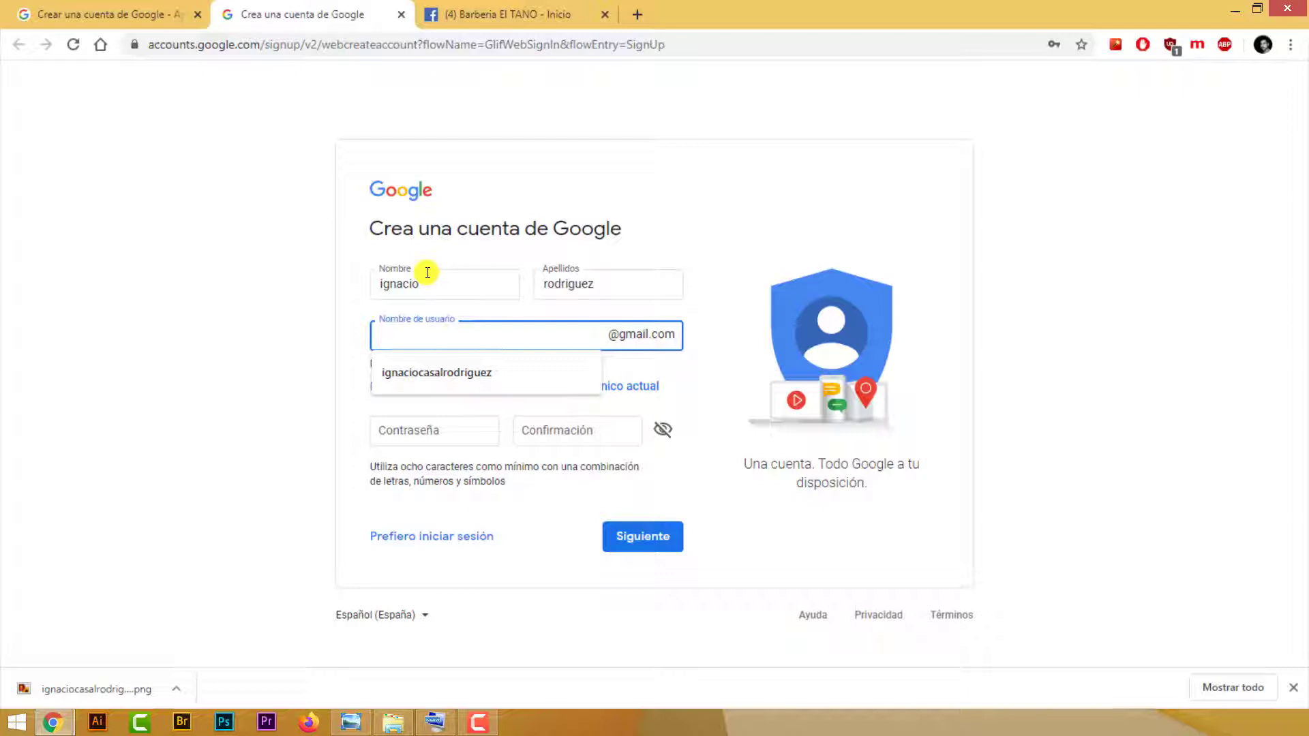
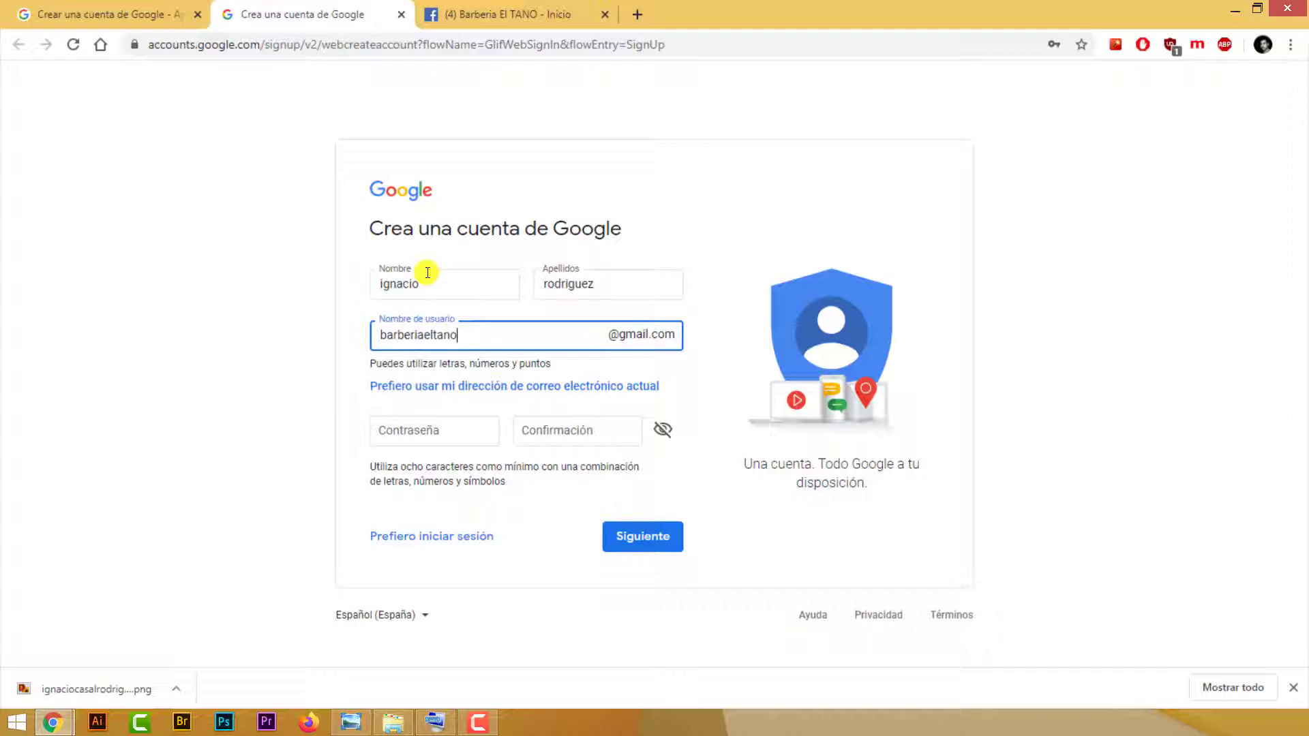
{"action": "left_click", "coordinate": [470, 430]}
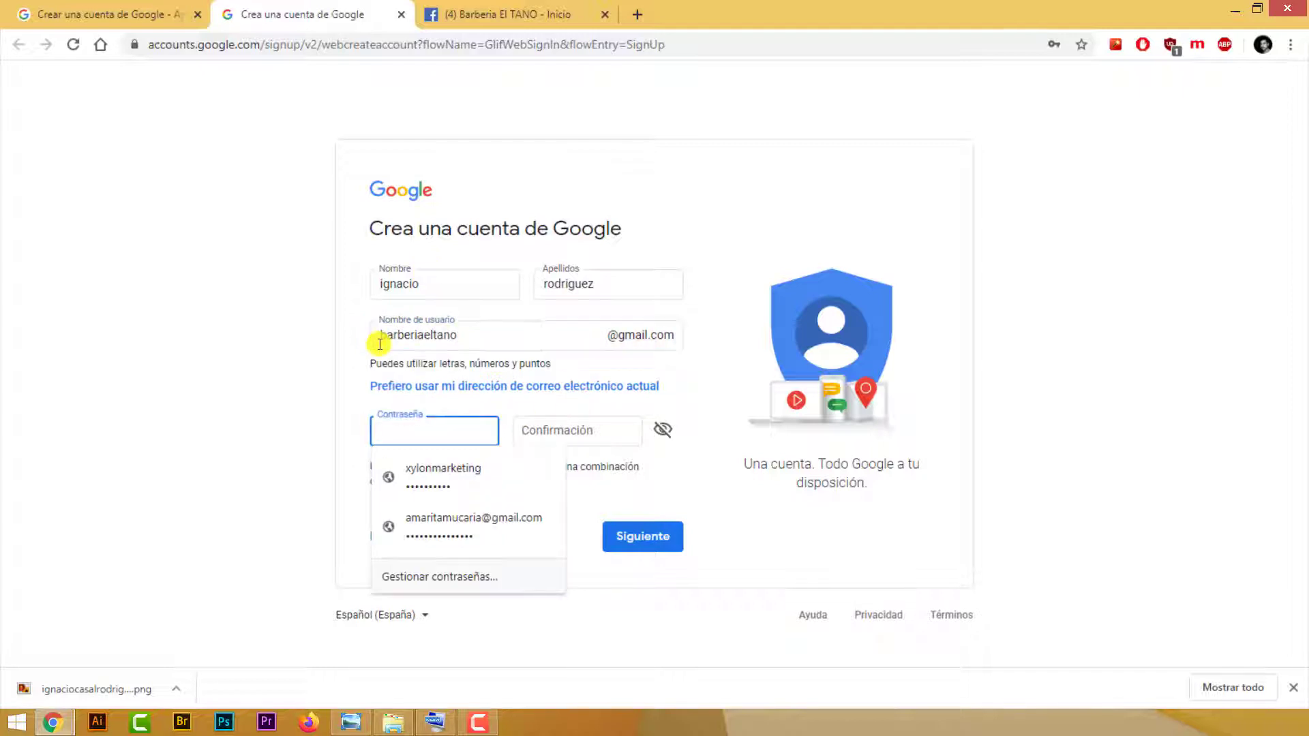
{"action": "type", "text": "ba"}
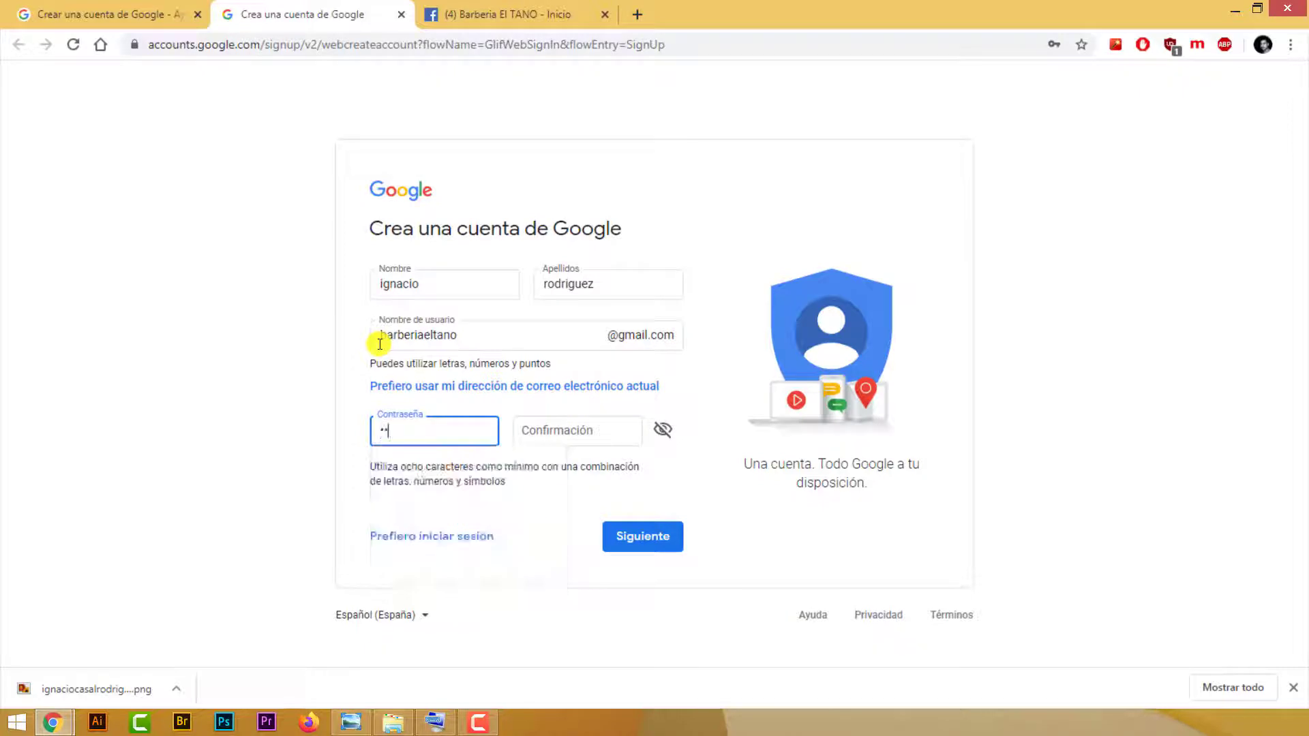
{"action": "type", "text": "r"}
{"action": "left_click", "coordinate": [534, 431]}
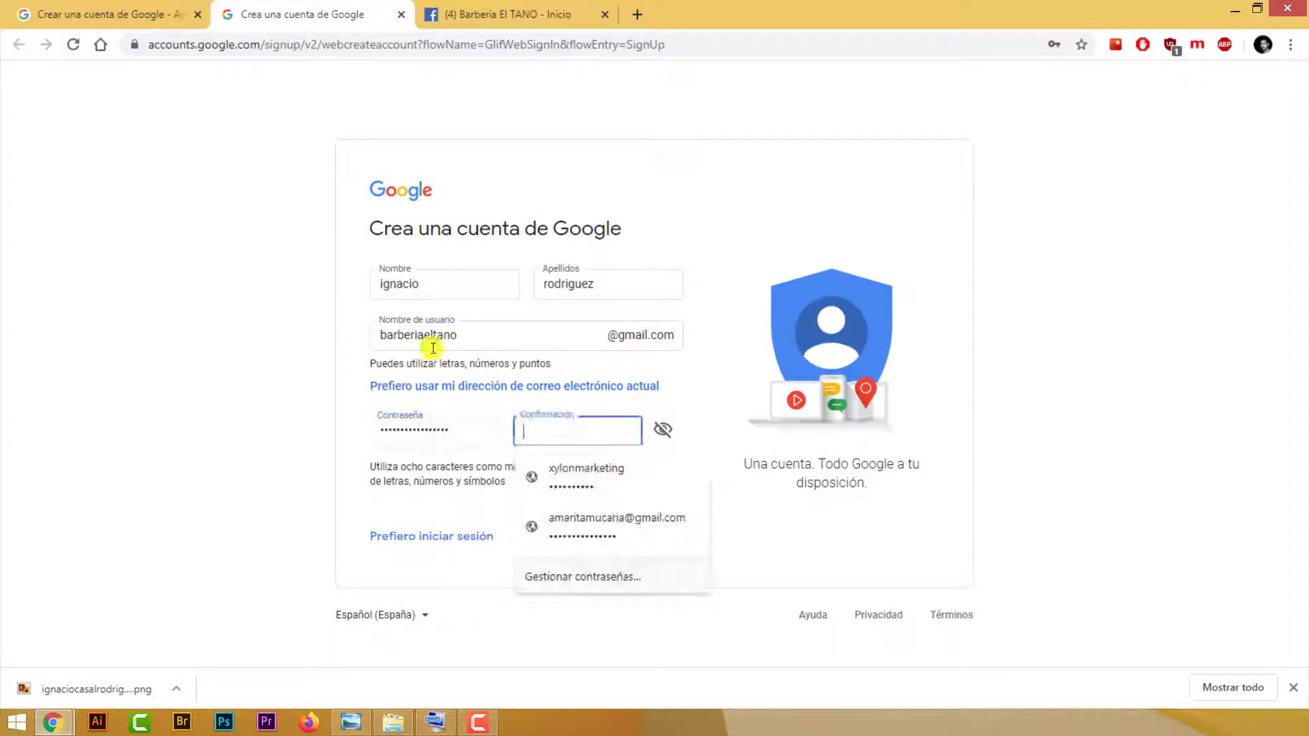
{"action": "type", "text": "b"}
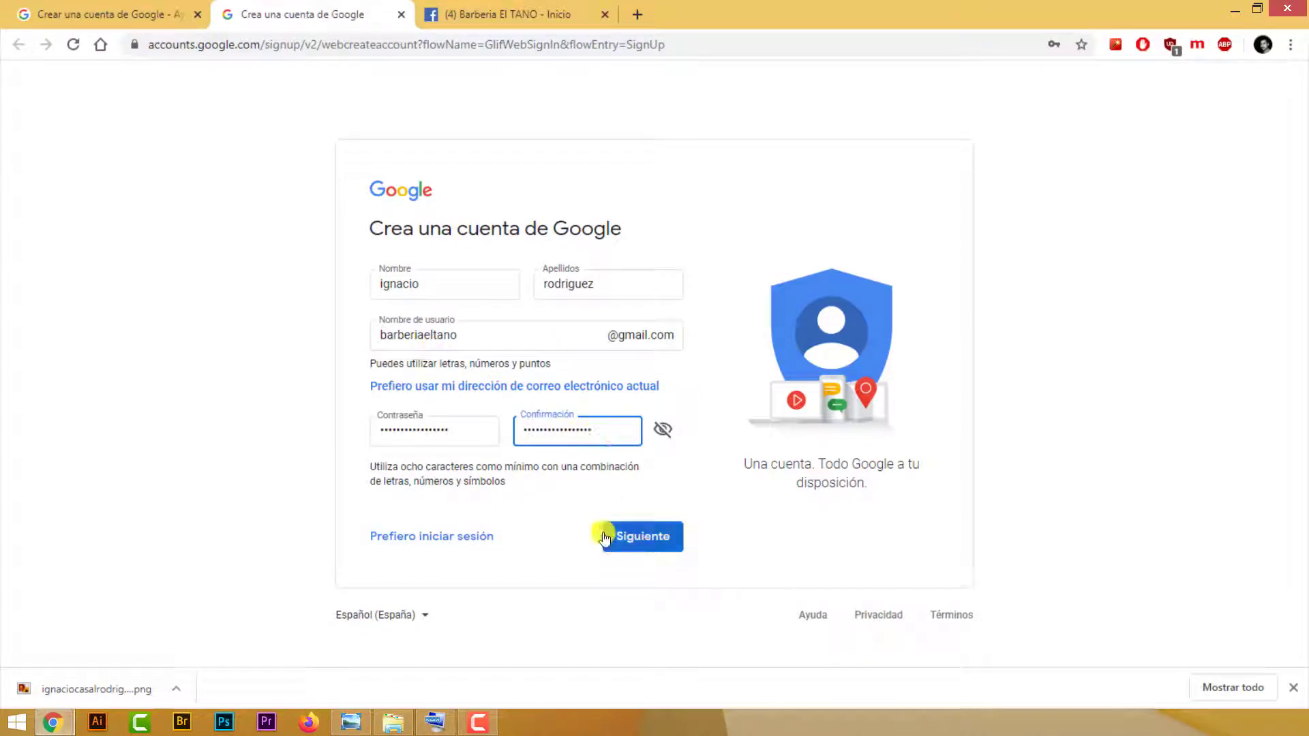
{"action": "left_click", "coordinate": [624, 538]}
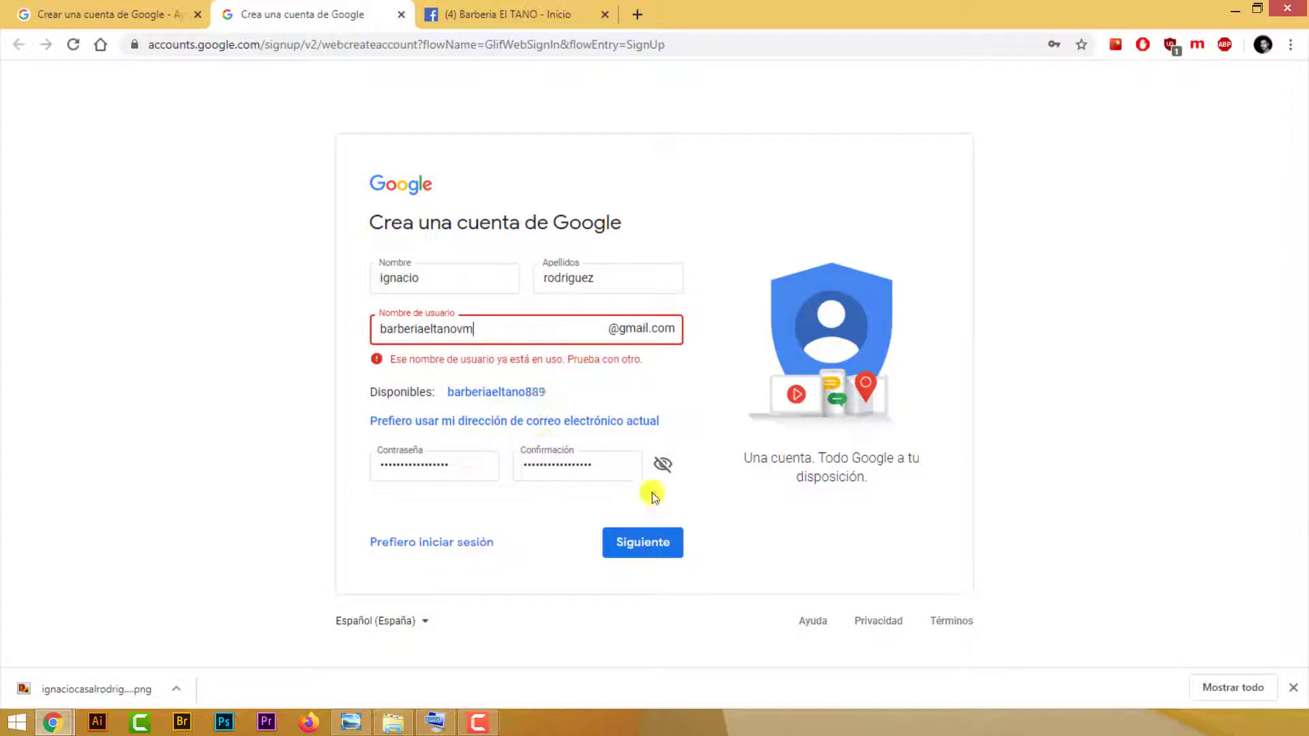
{"action": "key", "text": "Return"}
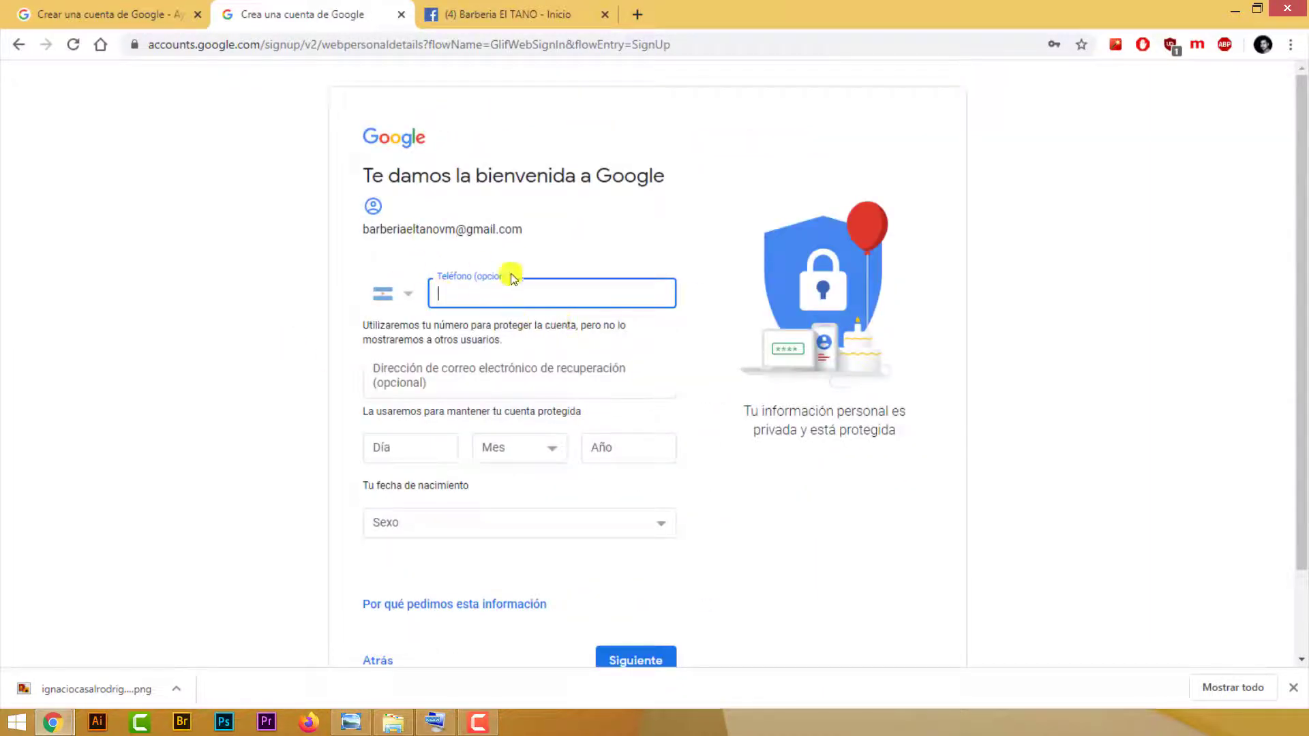
Step: Skip the phone number and enter the birth date with Enero as the month
{"action": "left_click", "coordinate": [510, 195]}
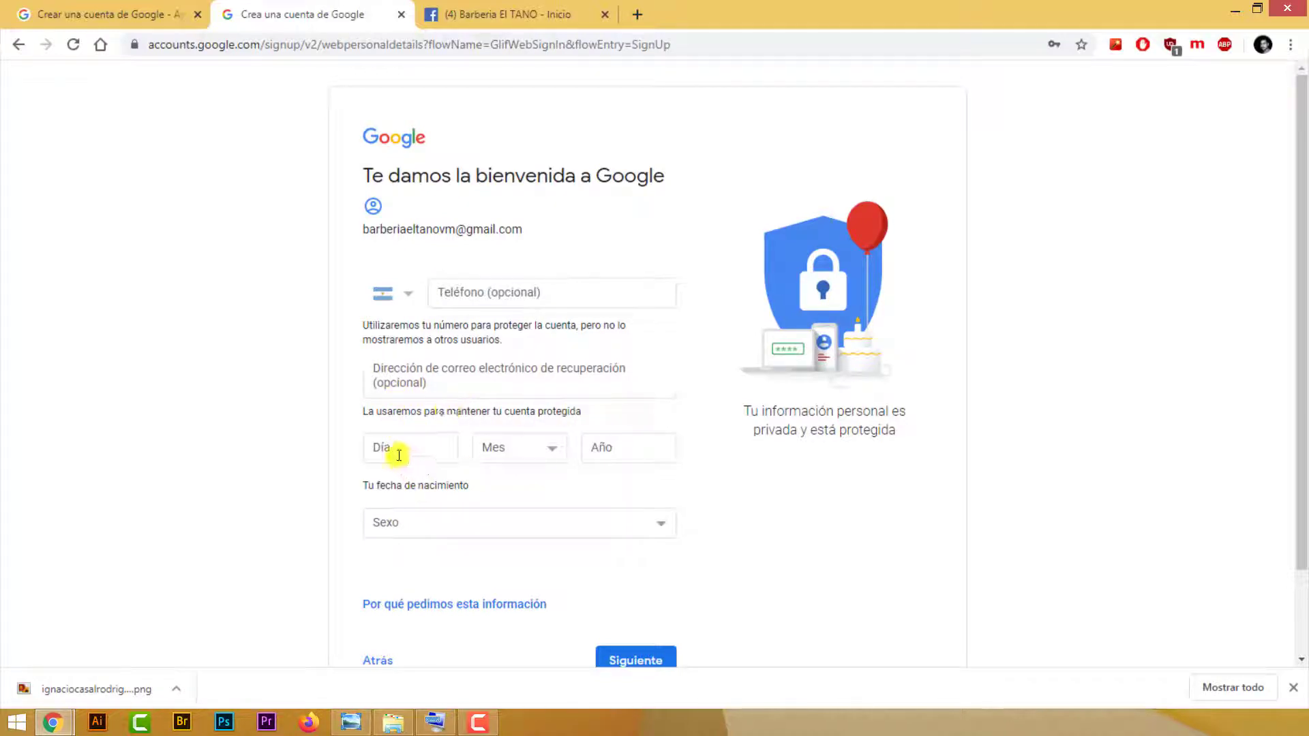
{"action": "left_click", "coordinate": [397, 453]}
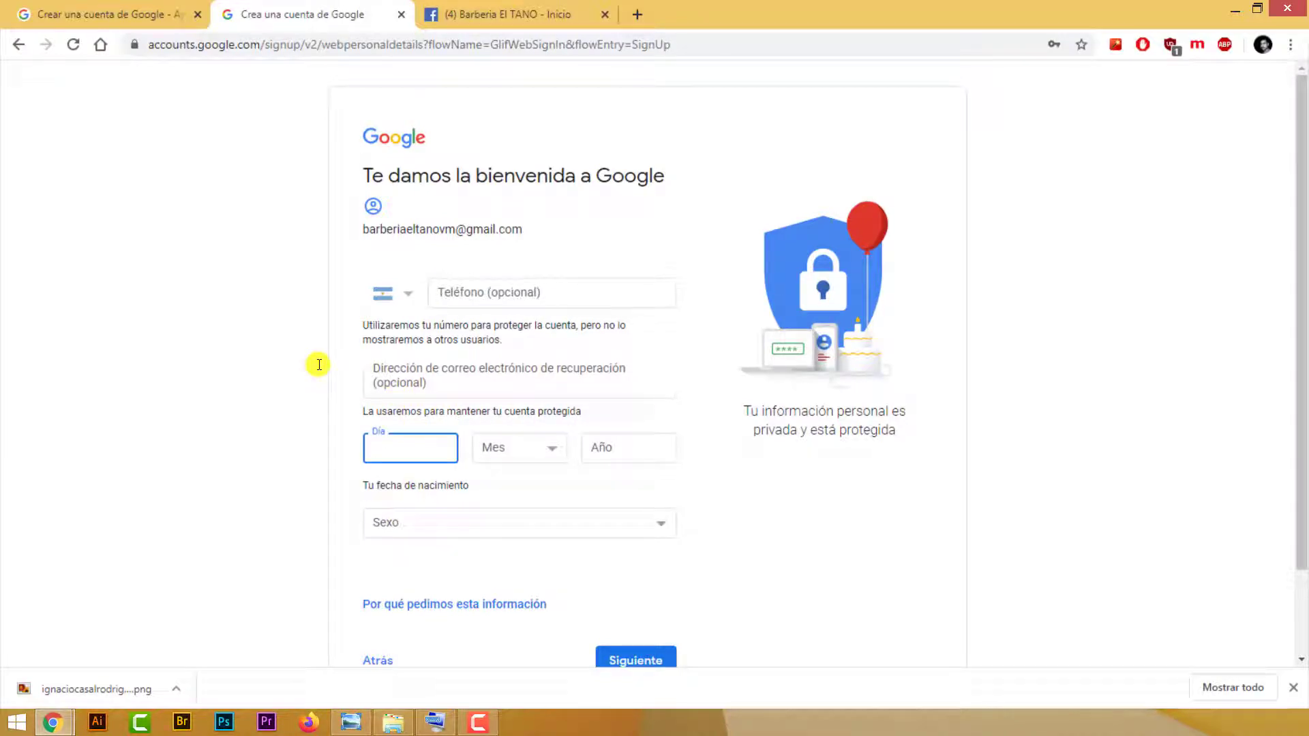
{"action": "type", "text": "16"}
{"action": "left_click", "coordinate": [496, 451]}
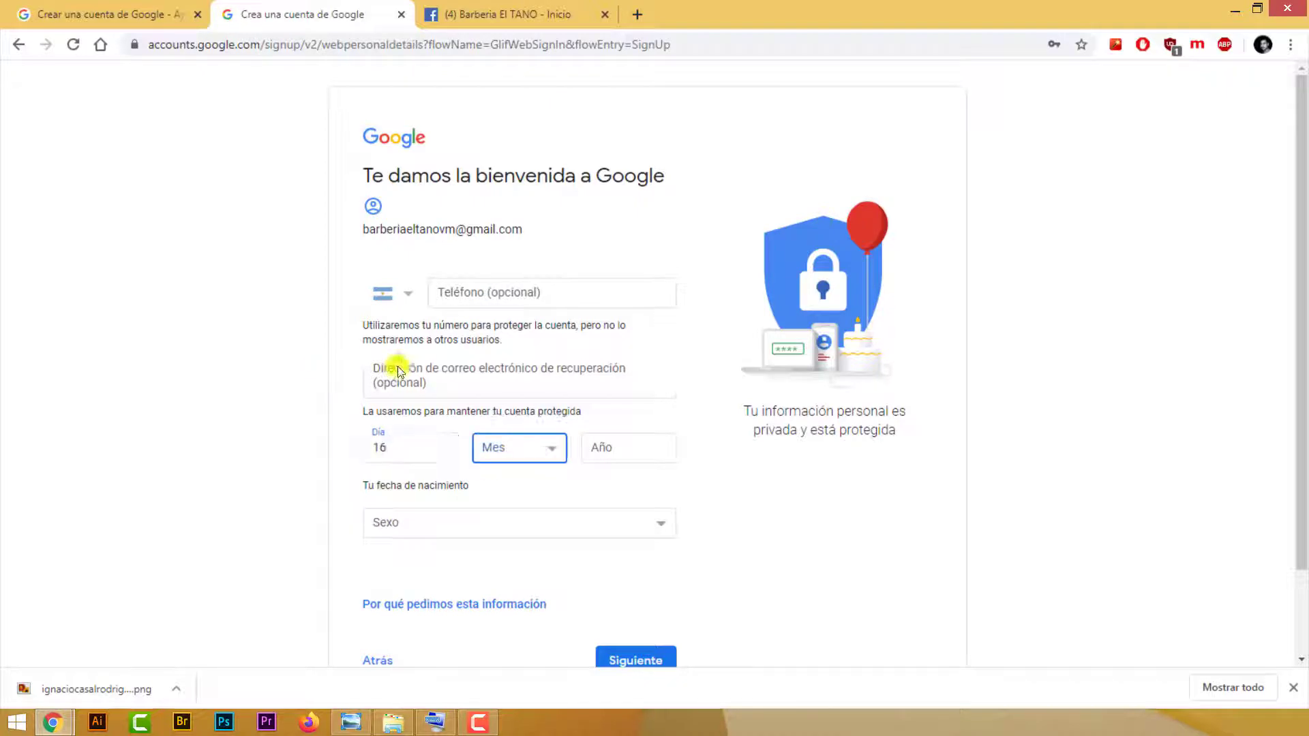
{"action": "left_click", "coordinate": [498, 472]}
{"action": "left_click", "coordinate": [600, 450]}
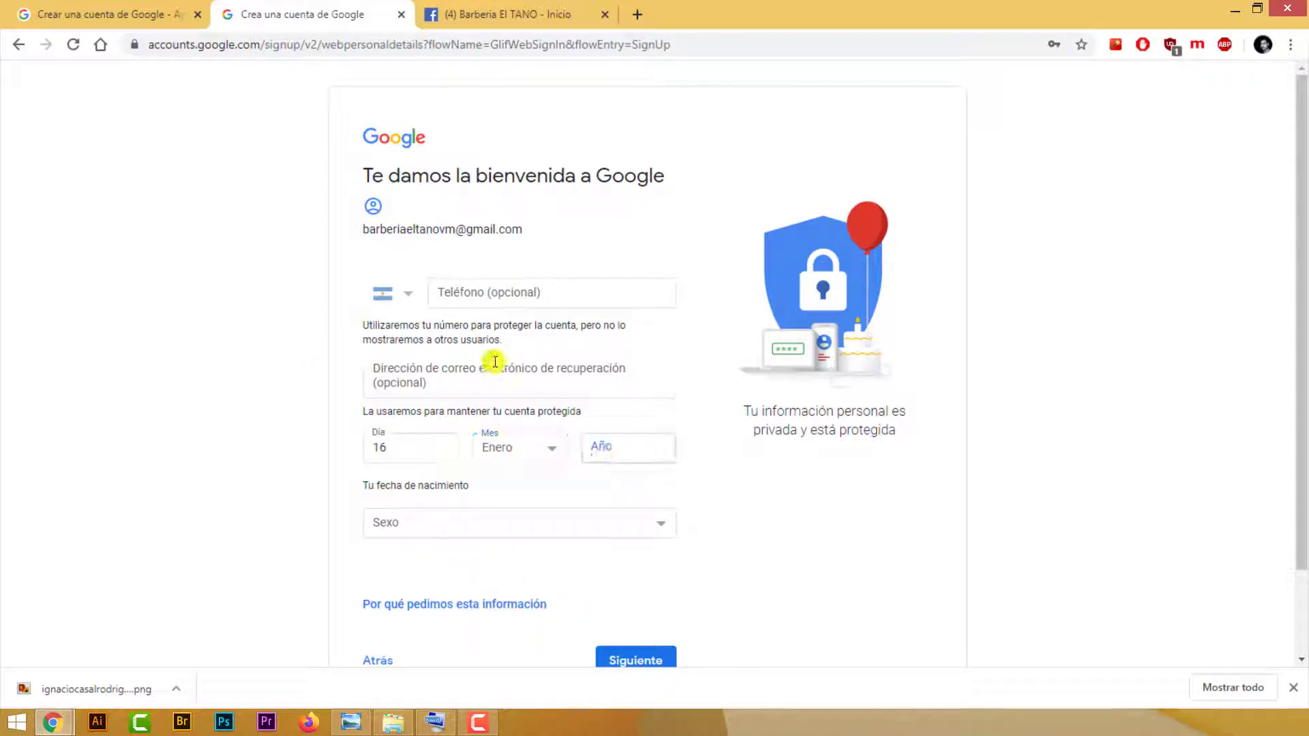
{"action": "type", "text": "1992"}
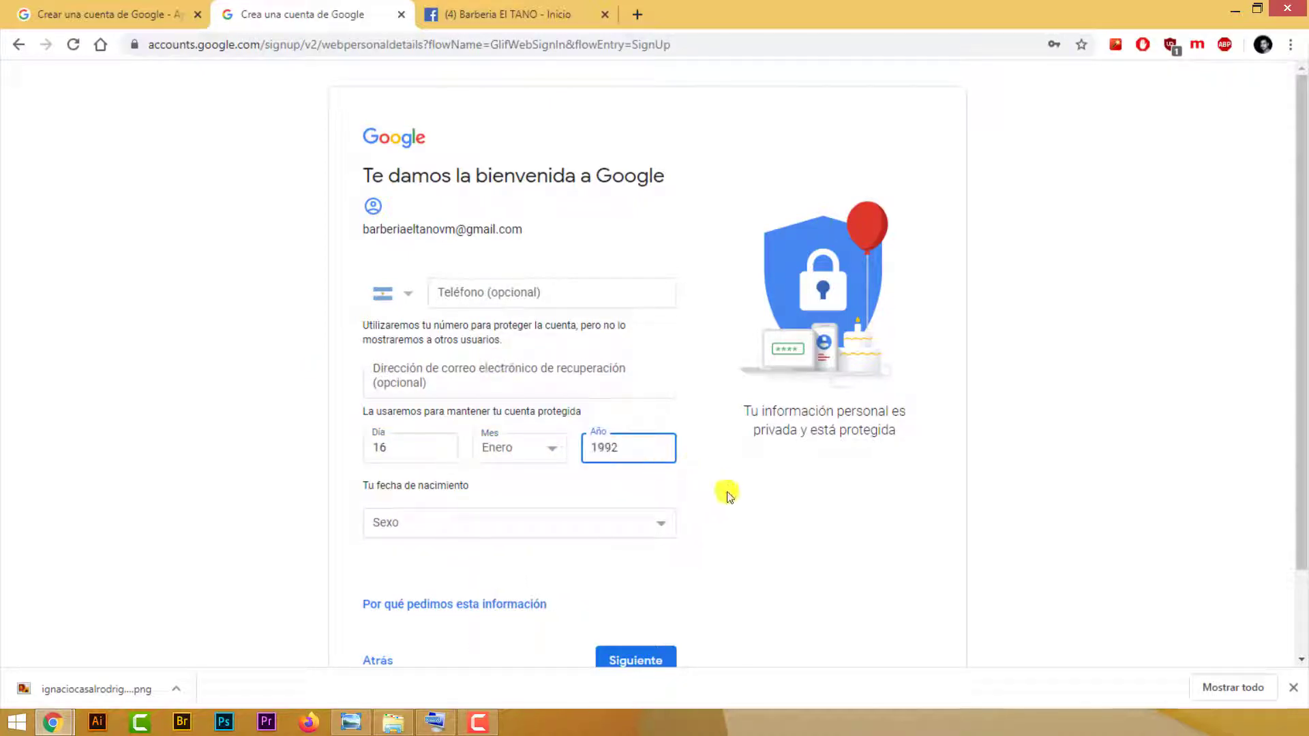
Step: Choose Hombre as the gender and continue to the privacy and terms page
{"action": "left_click", "coordinate": [660, 524]}
{"action": "left_click", "coordinate": [443, 523]}
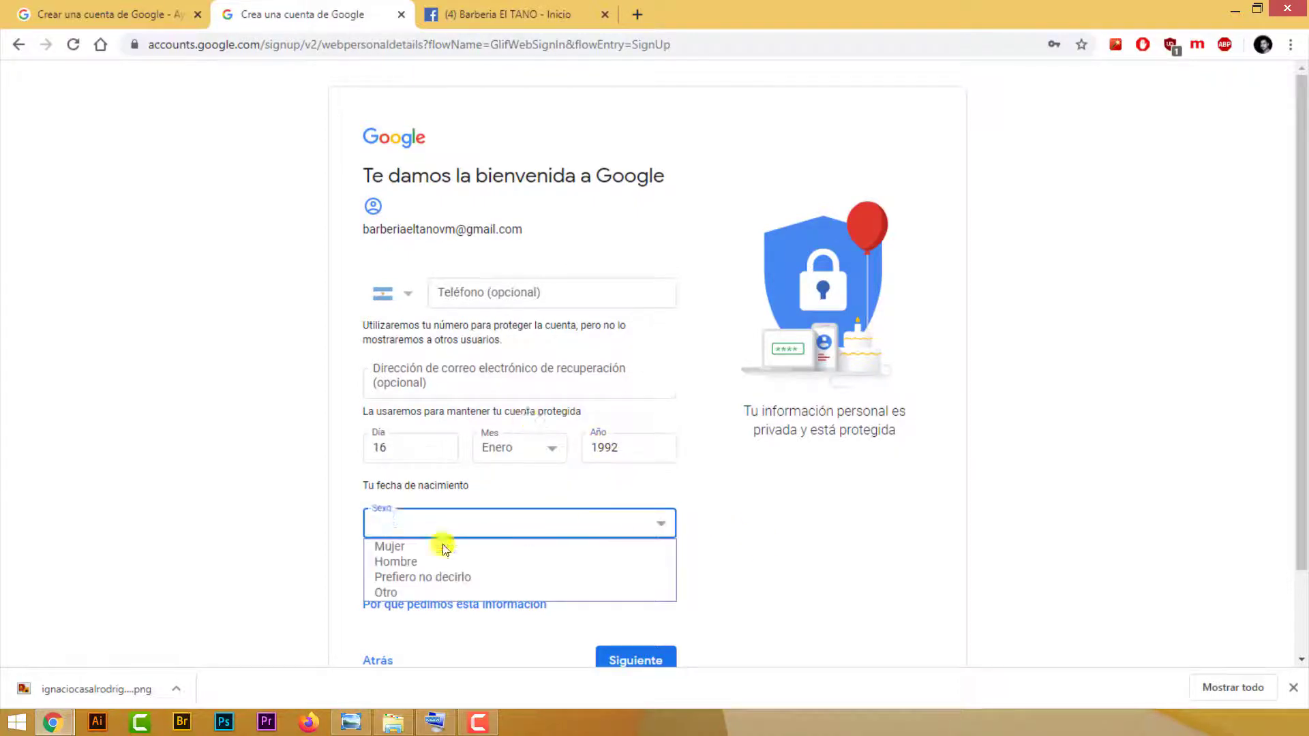
{"action": "left_click", "coordinate": [419, 562]}
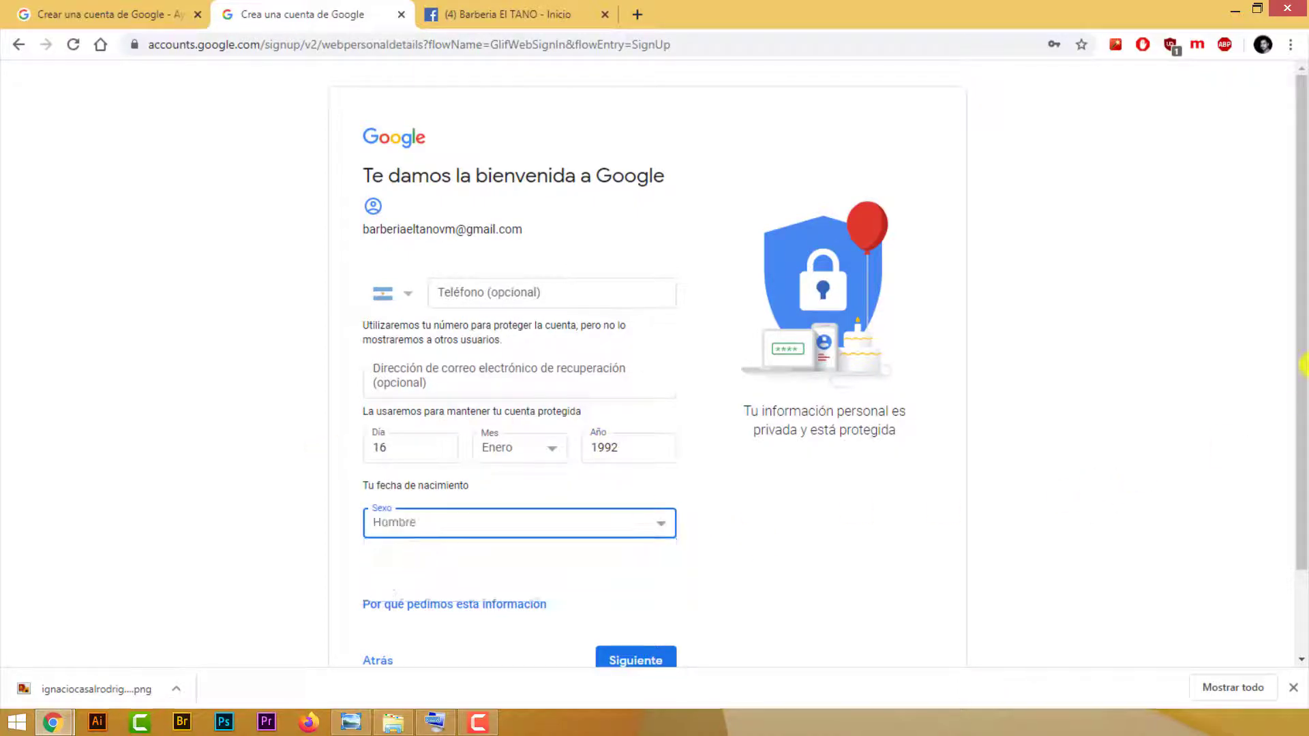
{"action": "scroll", "coordinate": [1057, 436], "scroll_direction": "down", "scroll_amount": 2}
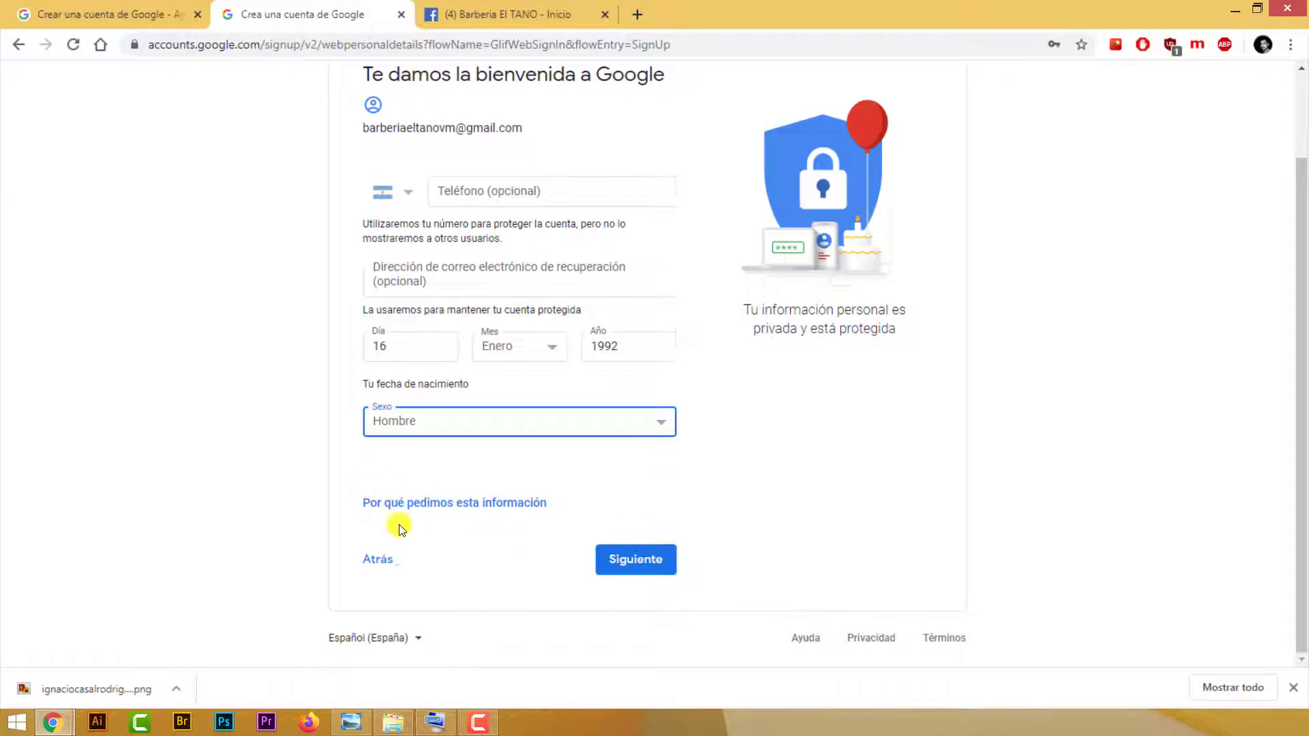
{"action": "left_click", "coordinate": [489, 450]}
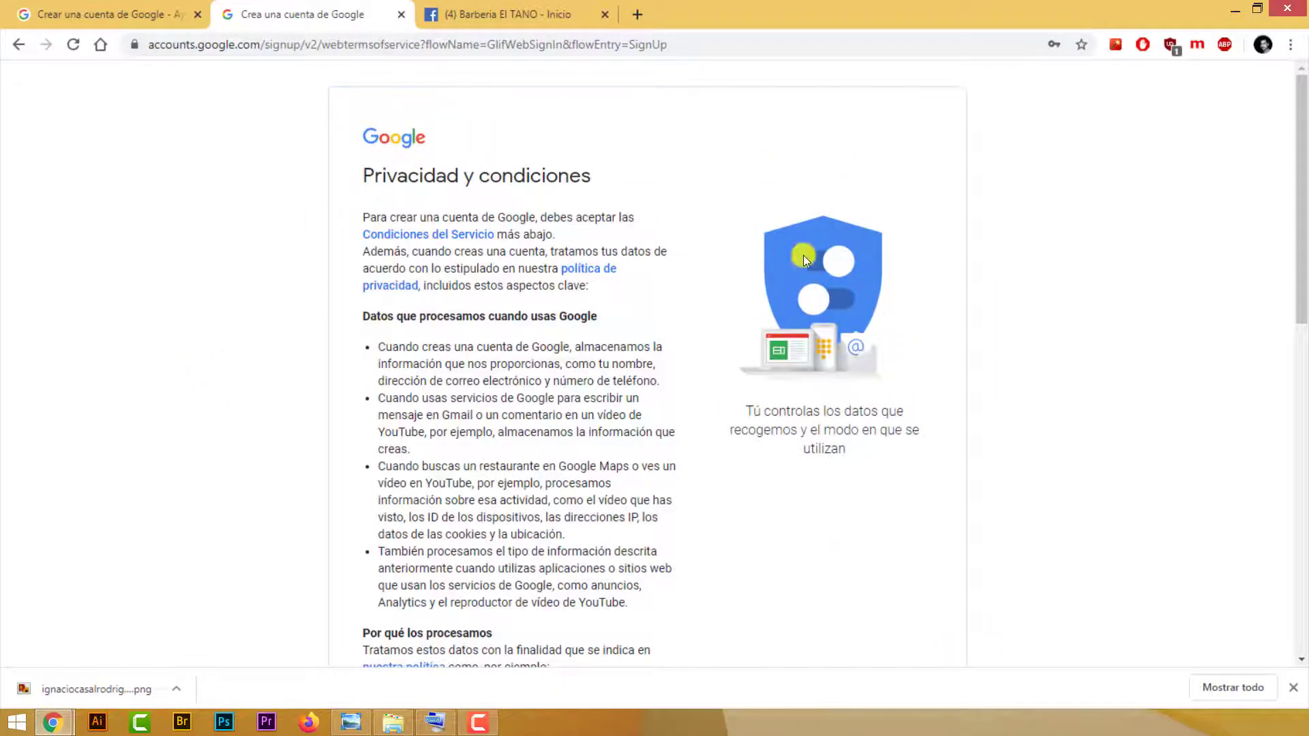
Step: Close the Google apps panel and accounts list, leaving the new account's Cuenta home page
{"action": "left_click_drag", "start_coordinate": [1302, 177], "coordinate": [1303, 506]}
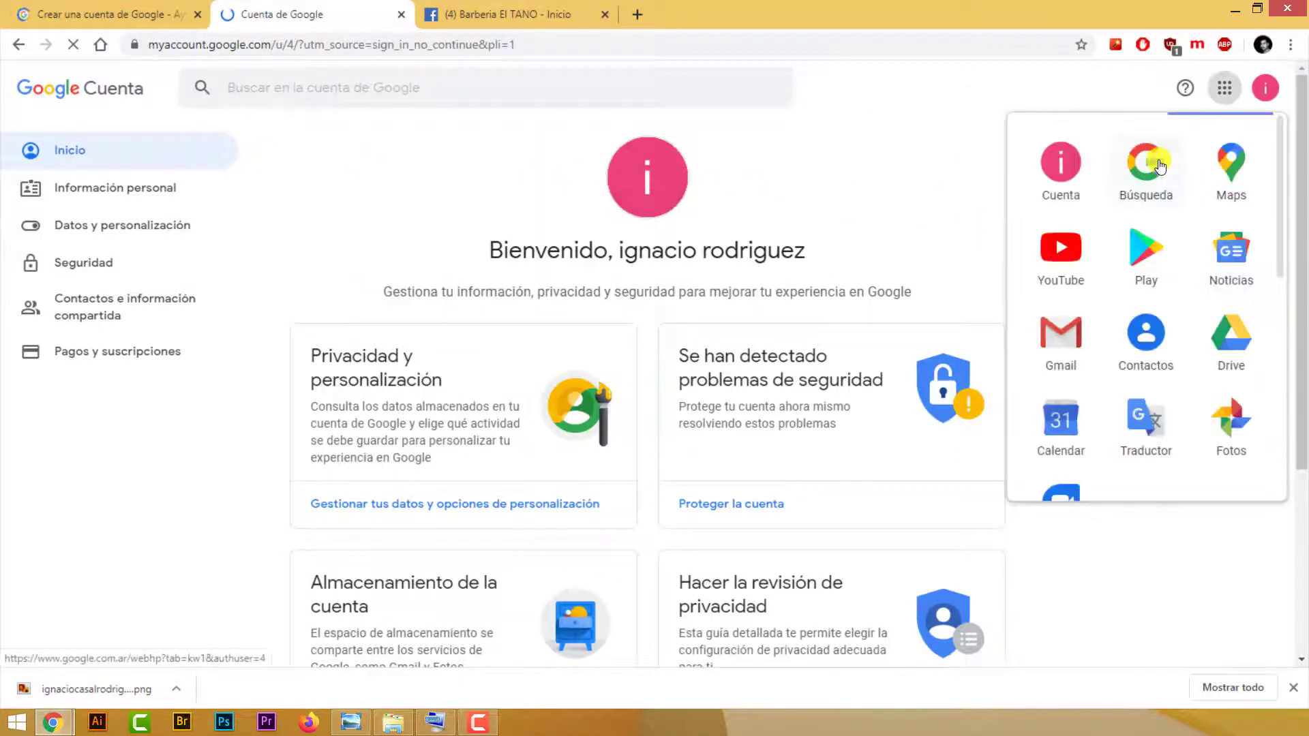
{"action": "left_click", "coordinate": [956, 185]}
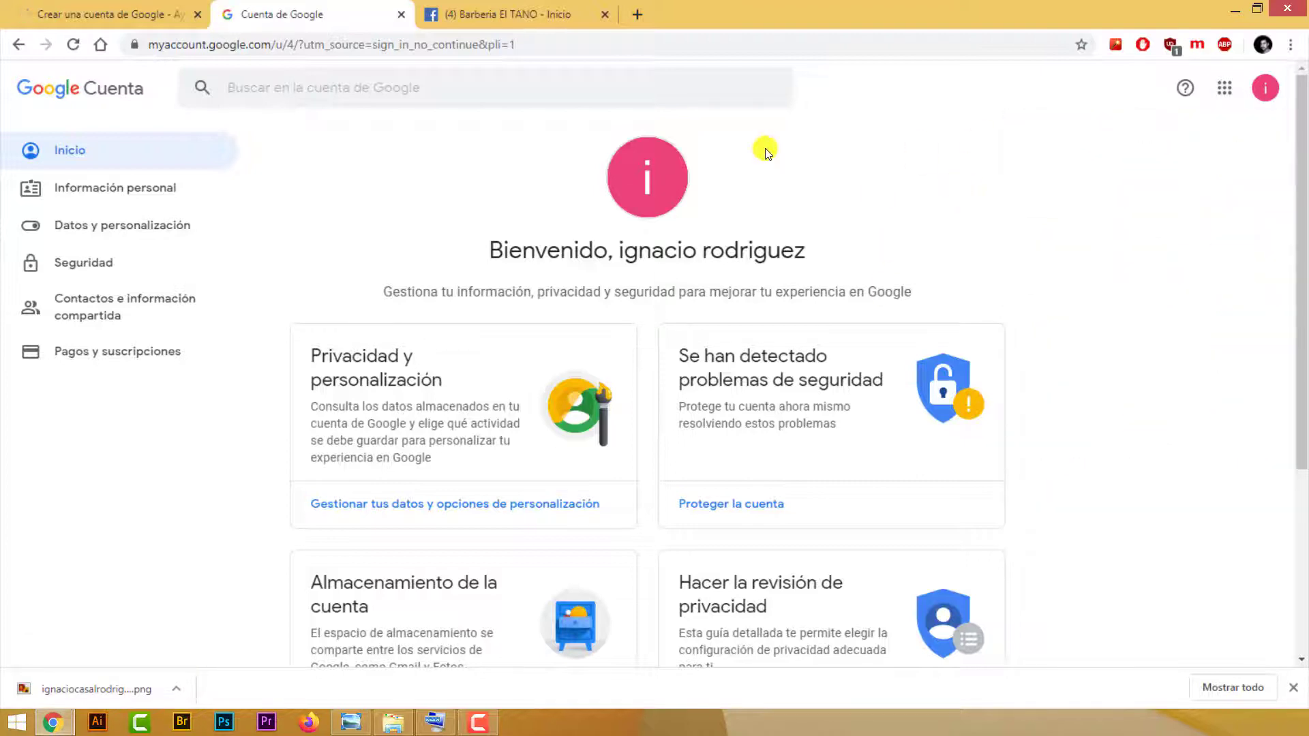
{"action": "left_click", "coordinate": [1263, 91]}
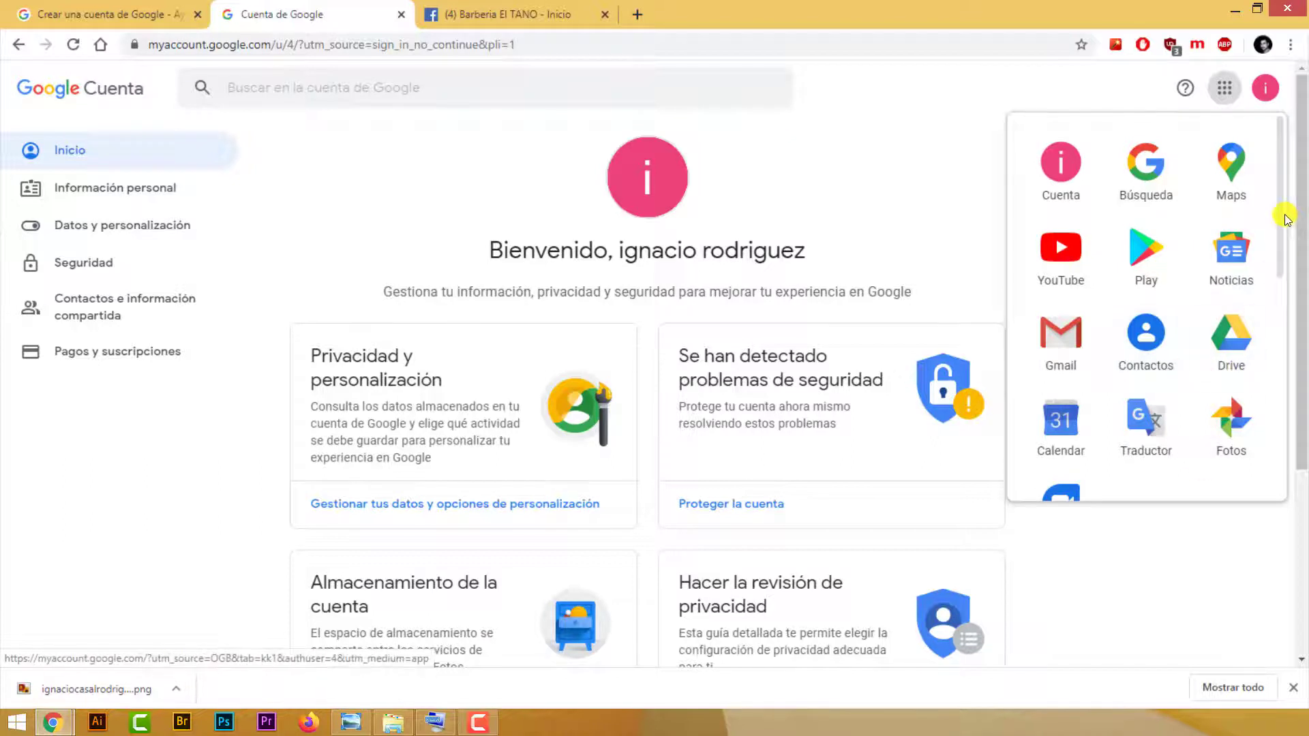
{"action": "scroll", "coordinate": [1284, 232], "scroll_direction": "down", "scroll_amount": 1}
{"action": "scroll", "coordinate": [1283, 263], "scroll_direction": "down", "scroll_amount": 1}
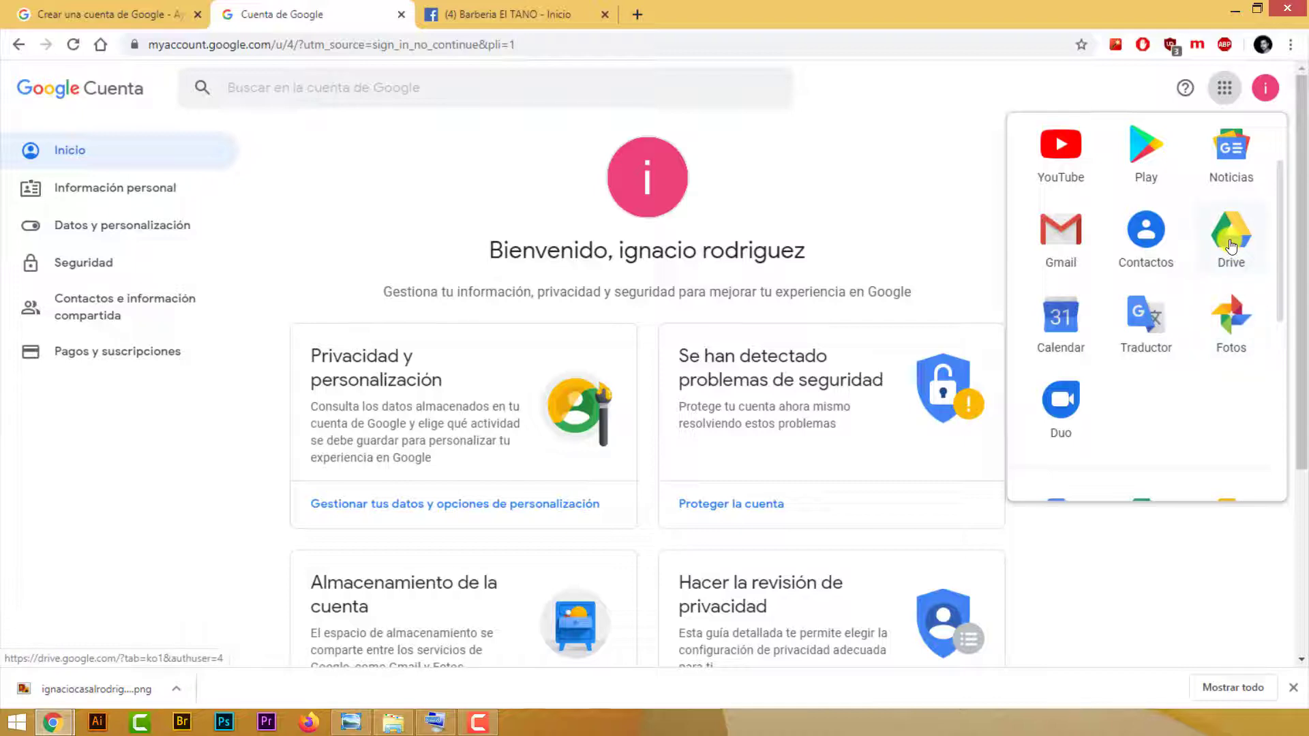
{"action": "left_click", "coordinate": [1050, 315]}
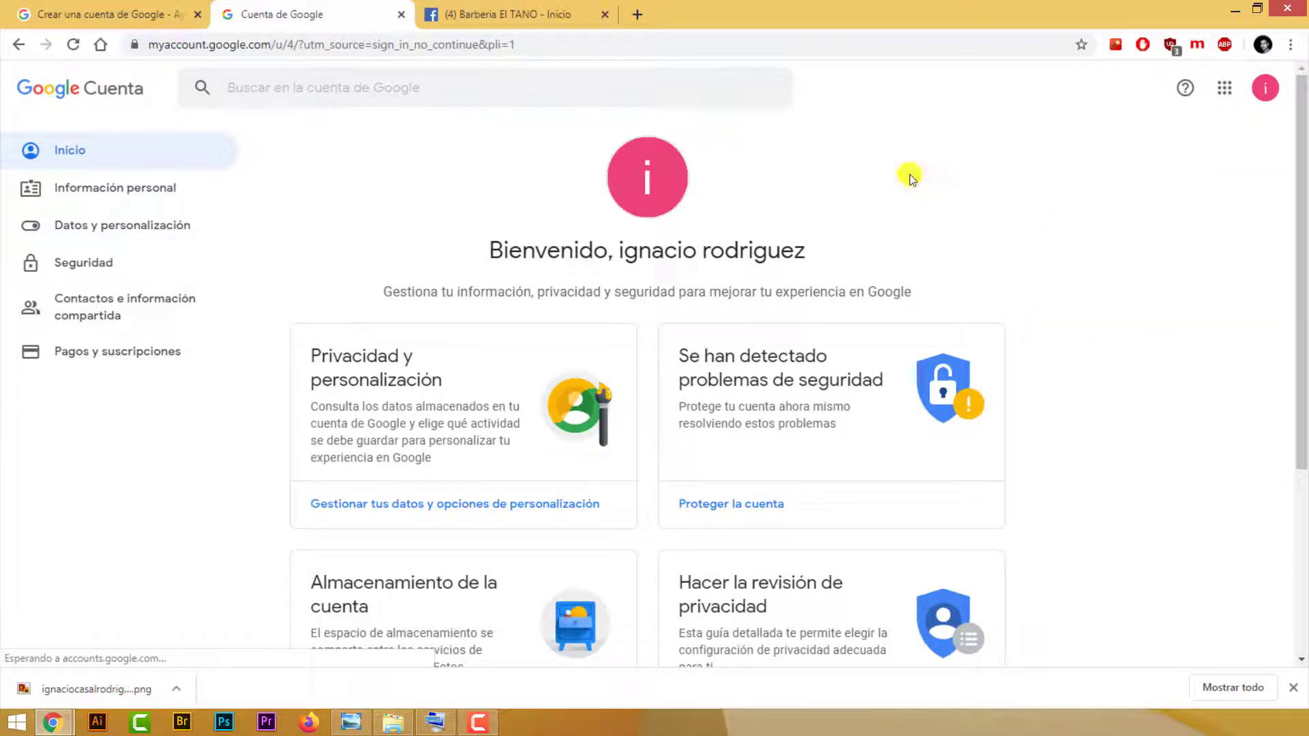
Step: Search Google for instagram, then load instagram.com in a new incognito window
{"action": "left_click", "coordinate": [639, 14]}
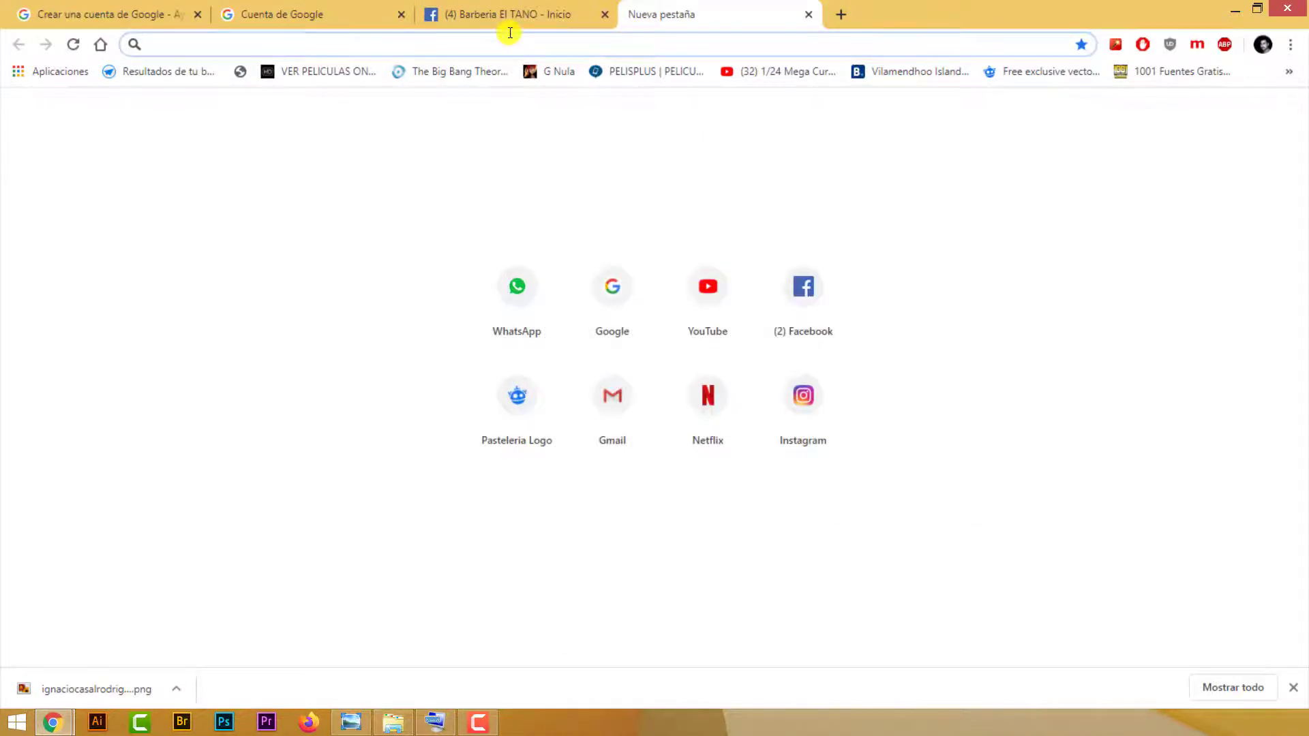
{"action": "type", "text": "google.com"}
{"action": "key", "text": "Return"}
{"action": "type", "text": "instagram"}
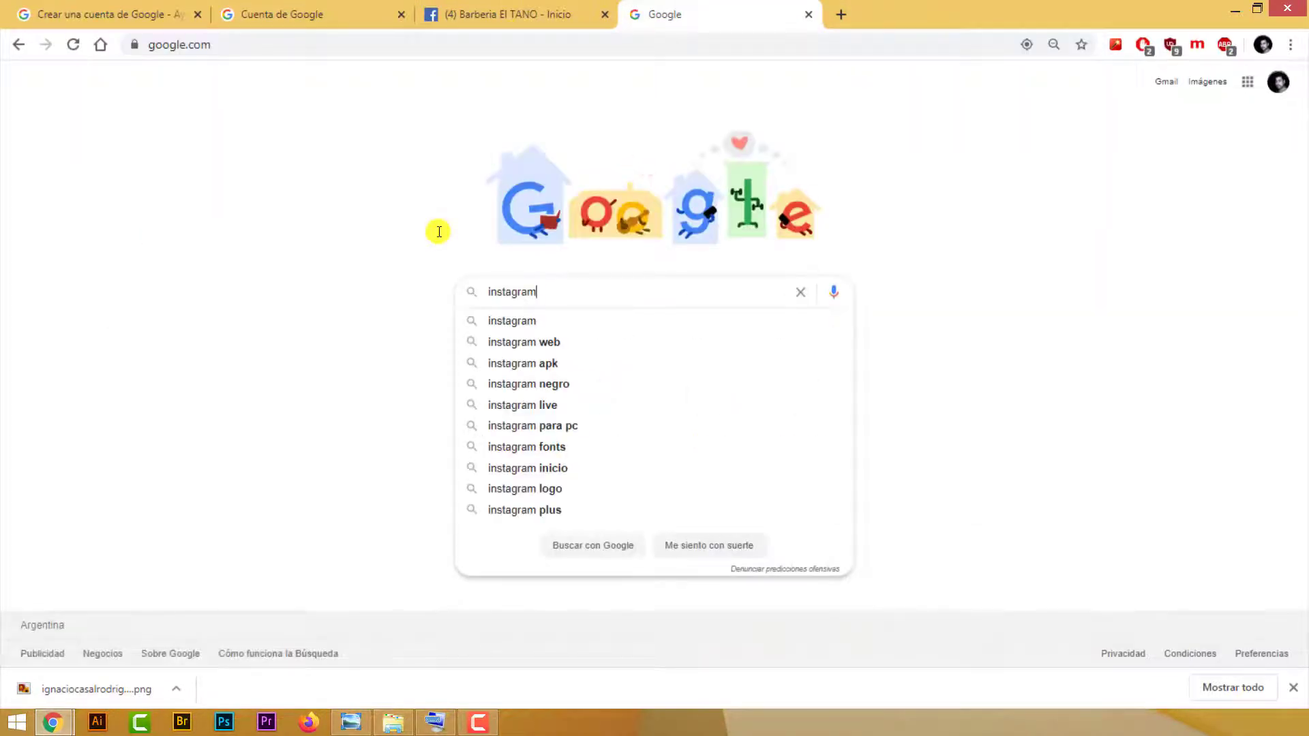
{"action": "key", "text": "ctrl+shift+n"}
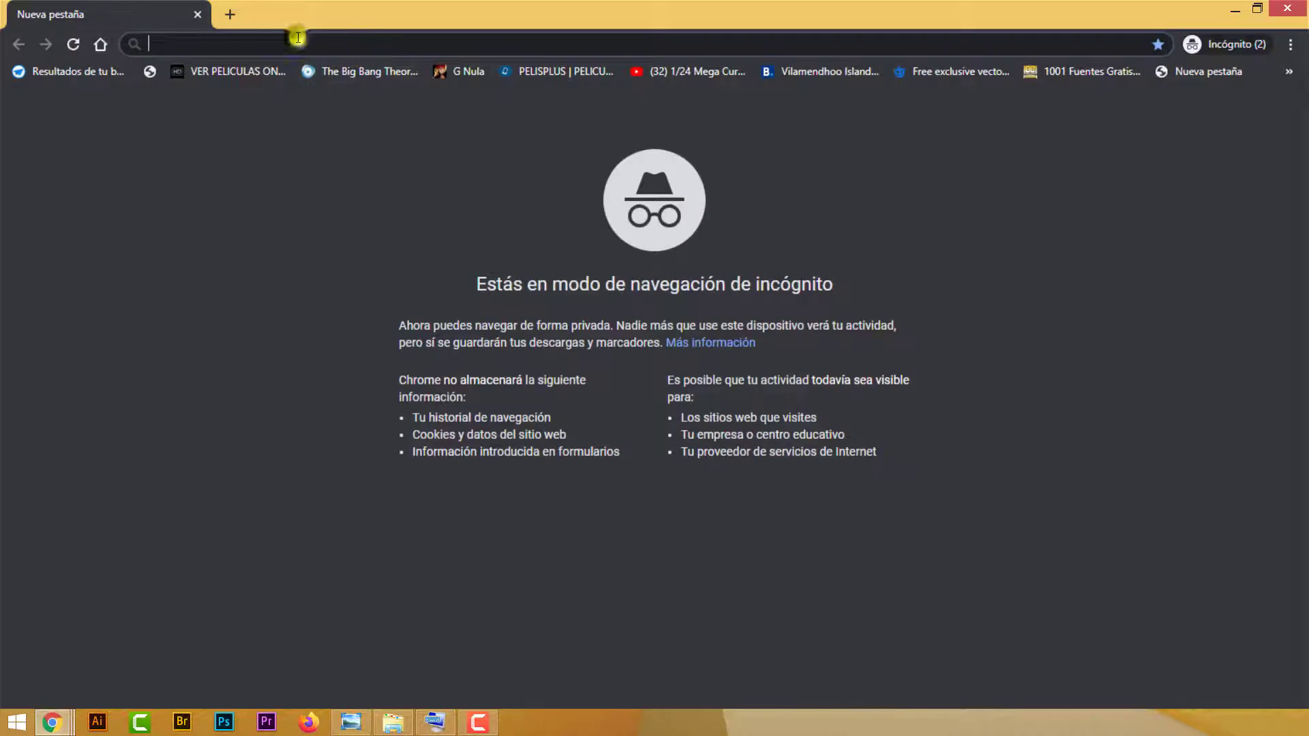
{"action": "type", "text": "insta"}
{"action": "key", "text": "Return"}
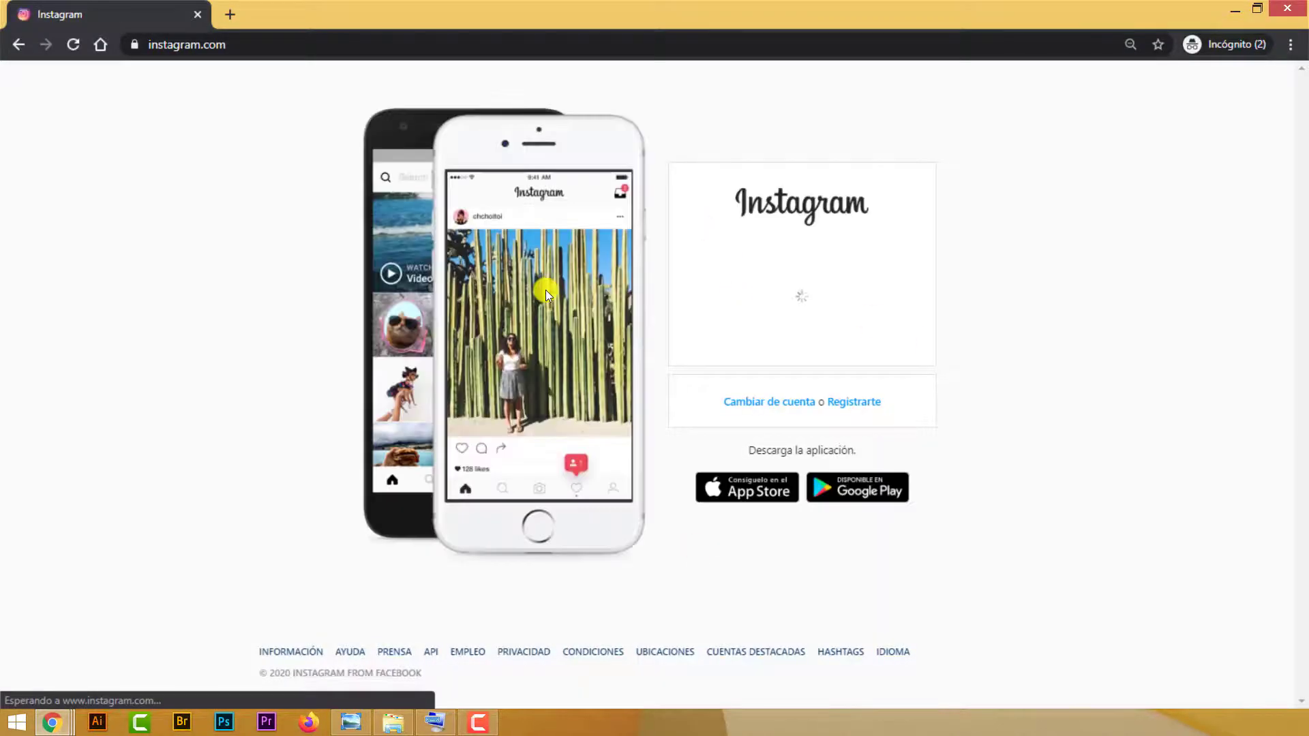
Step: Register on Instagram with the business e-mail, full name barberia el tano, a username and password
{"action": "left_click", "coordinate": [852, 445]}
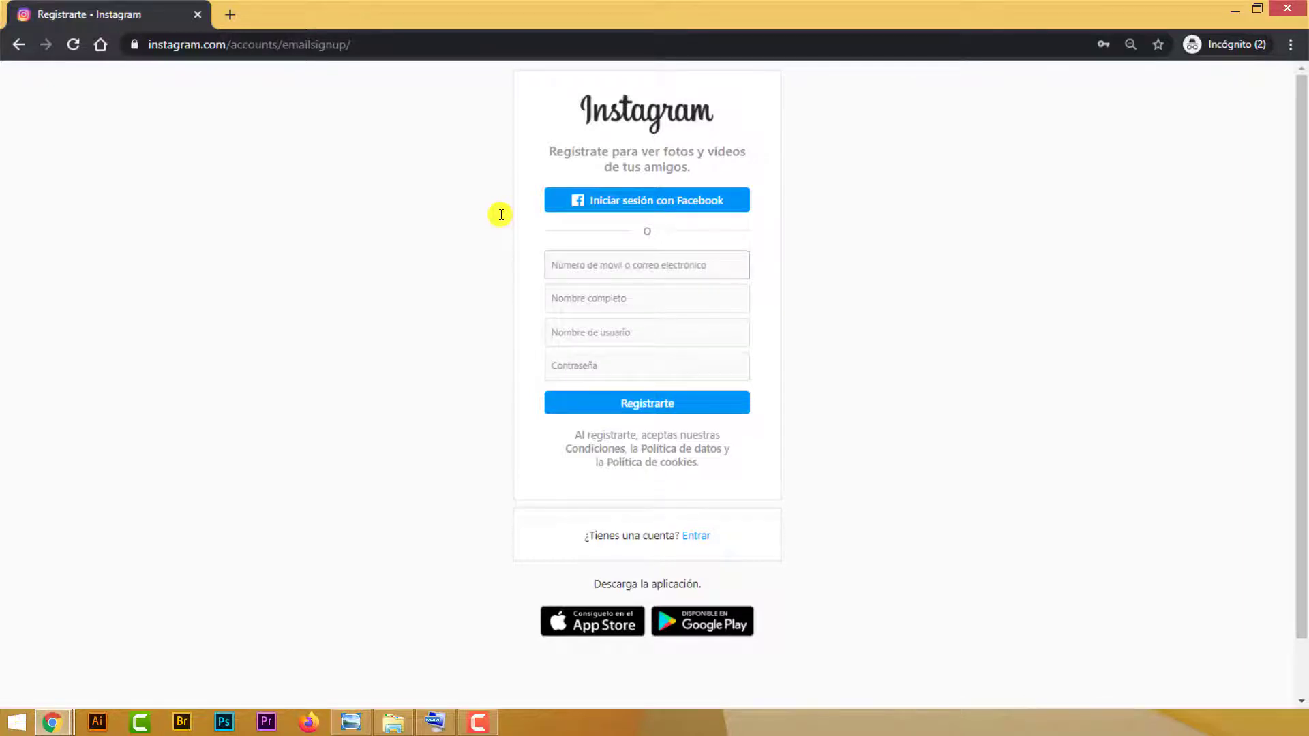
{"action": "key", "text": "Tab"}
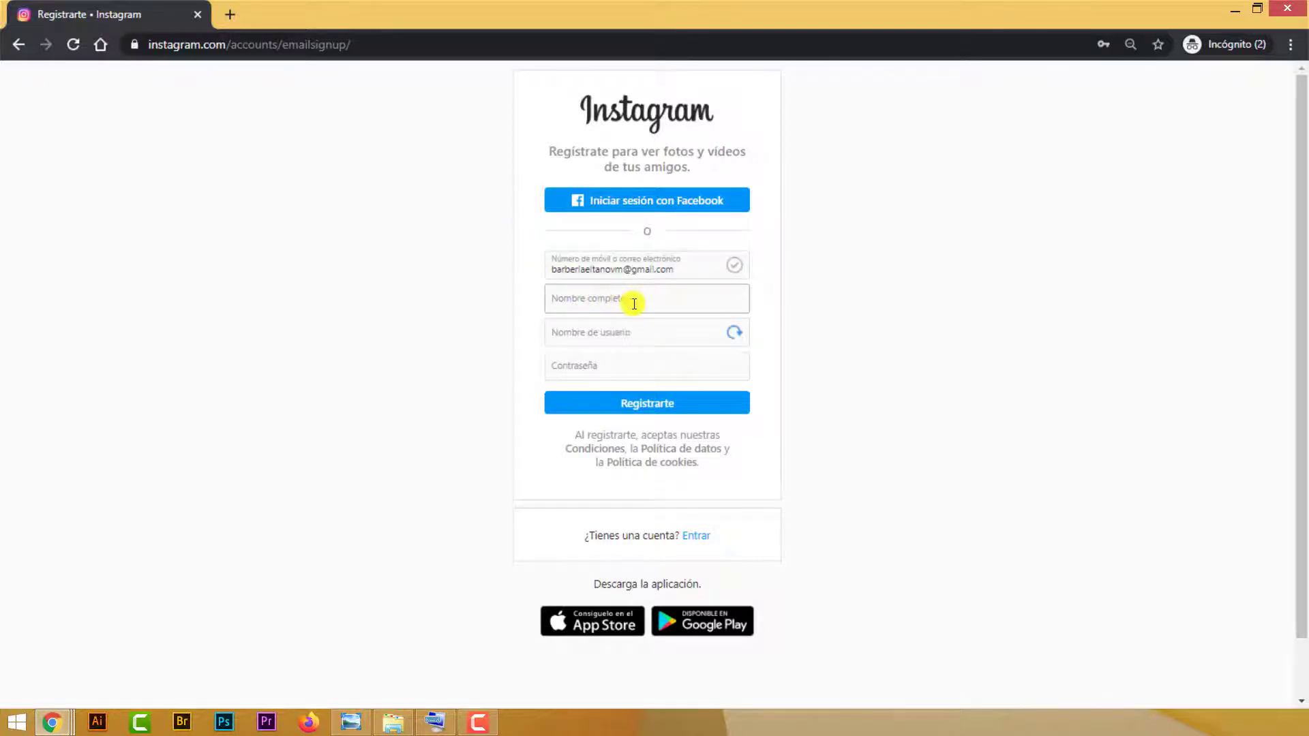
{"action": "type", "text": "b"}
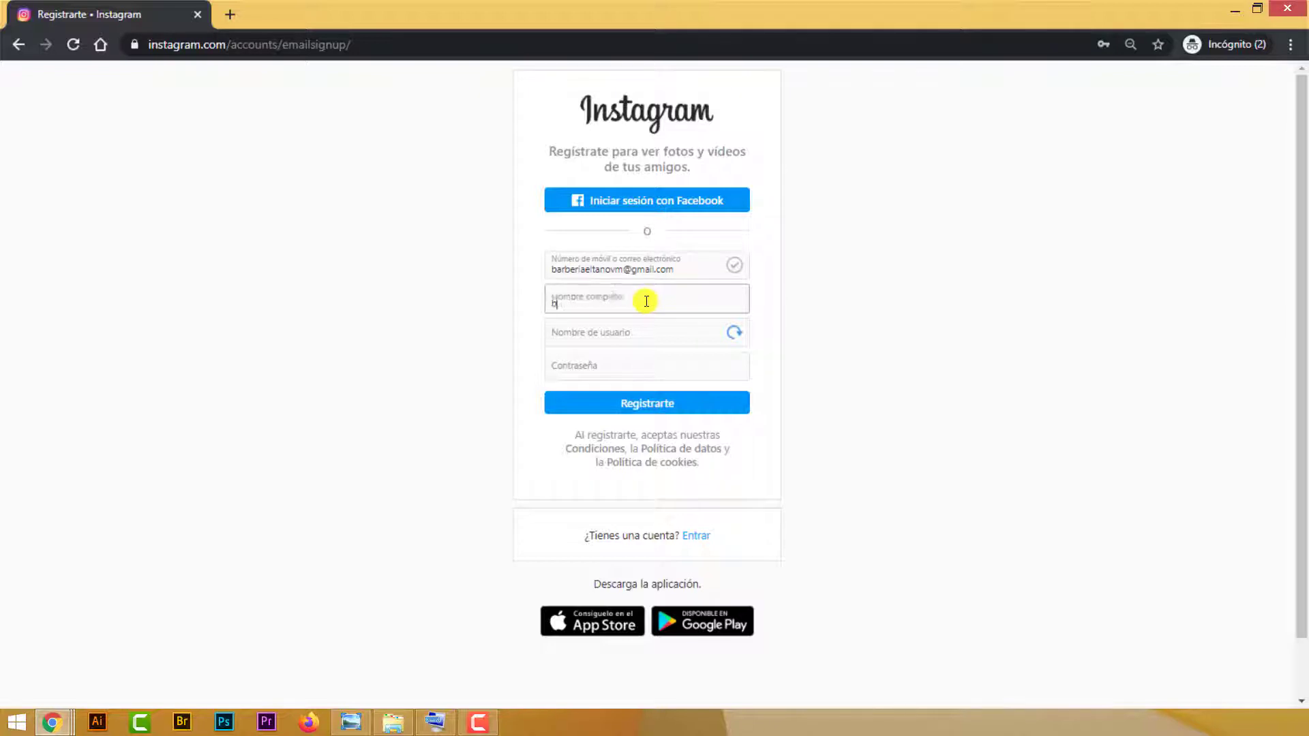
{"action": "type", "text": "arberia el tano"}
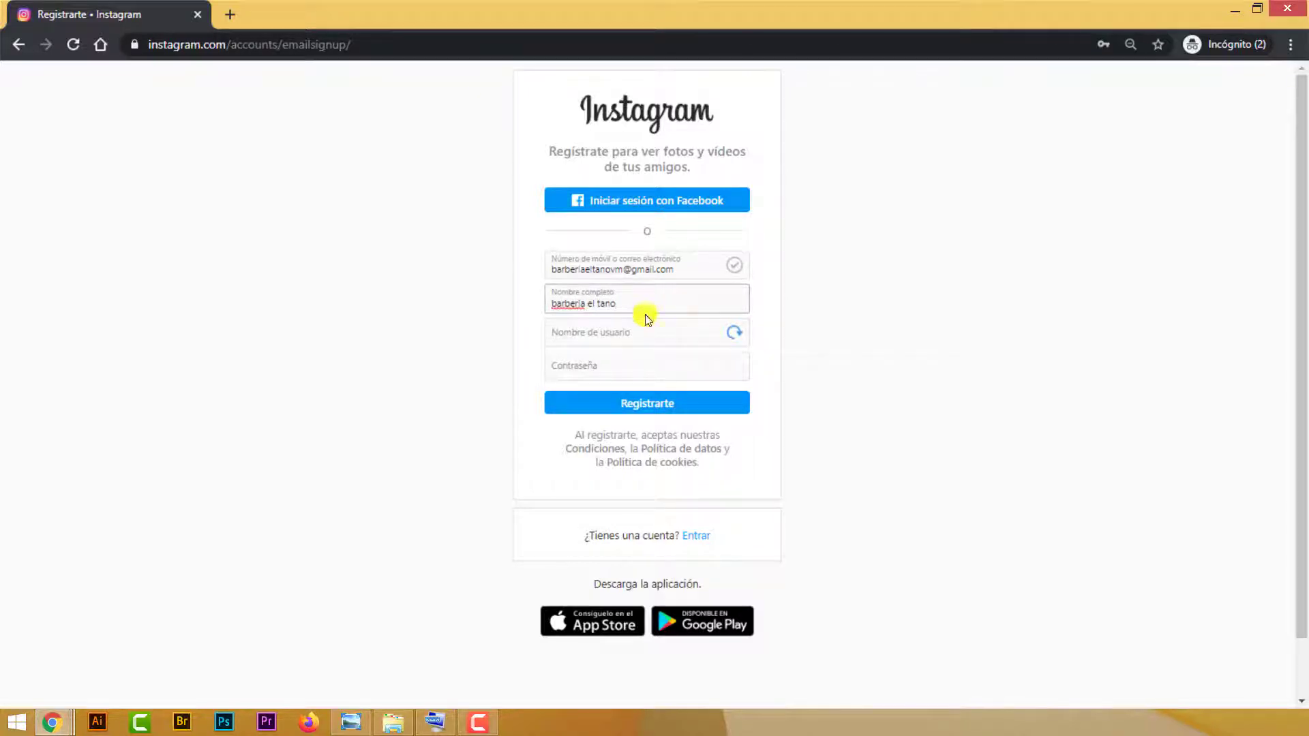
{"action": "key", "text": "Tab"}
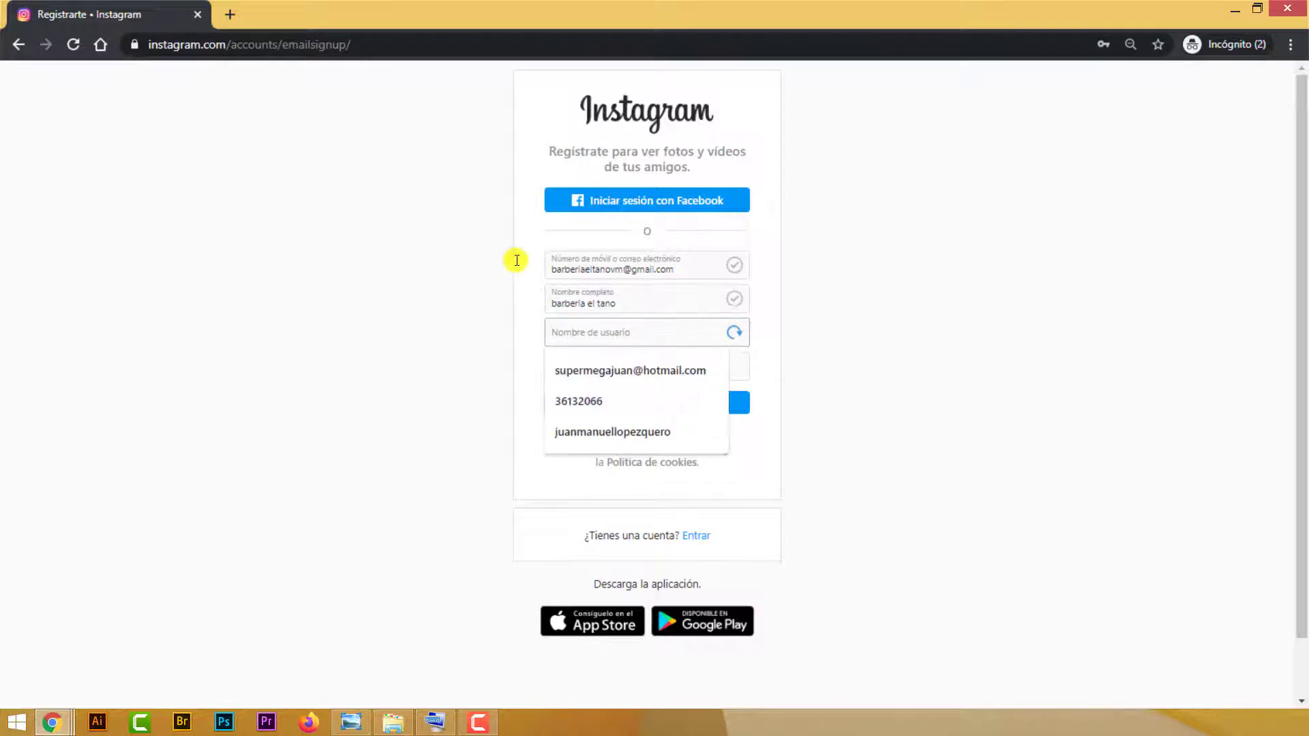
{"action": "type", "text": "baeriaeltano"}
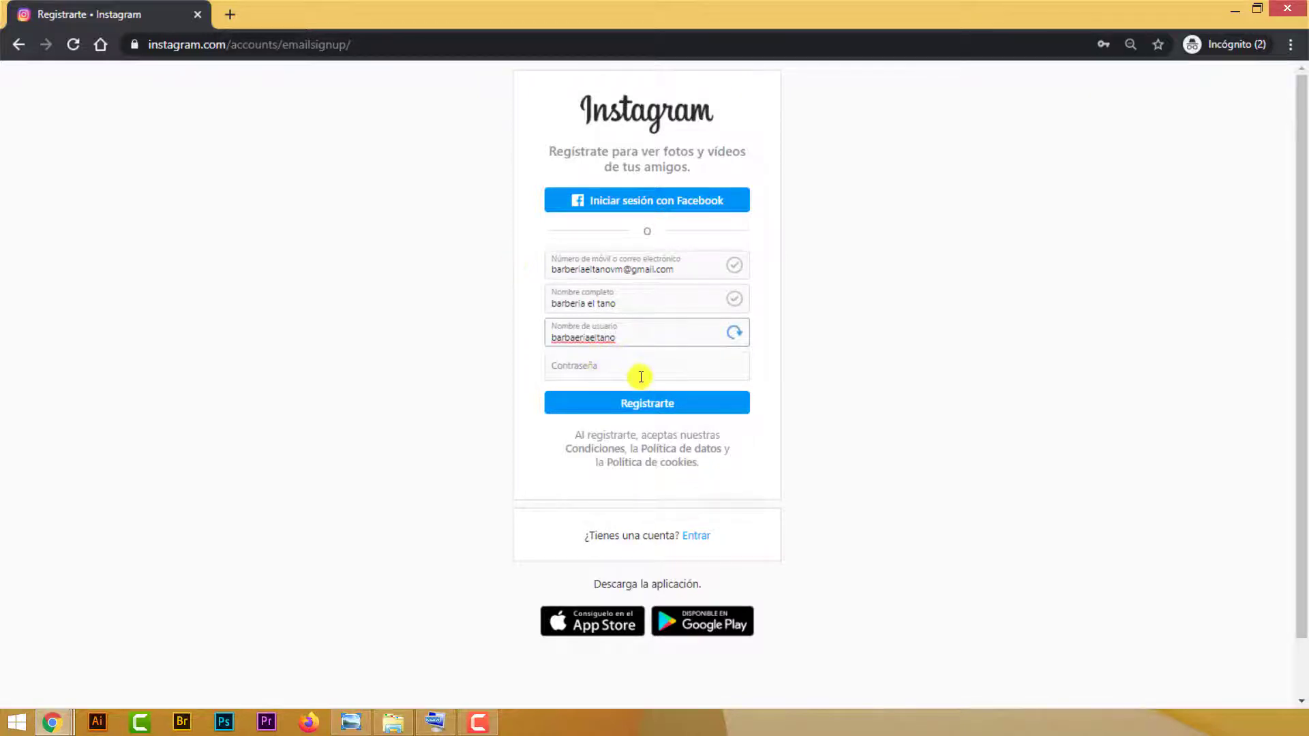
{"action": "left_click", "coordinate": [594, 366]}
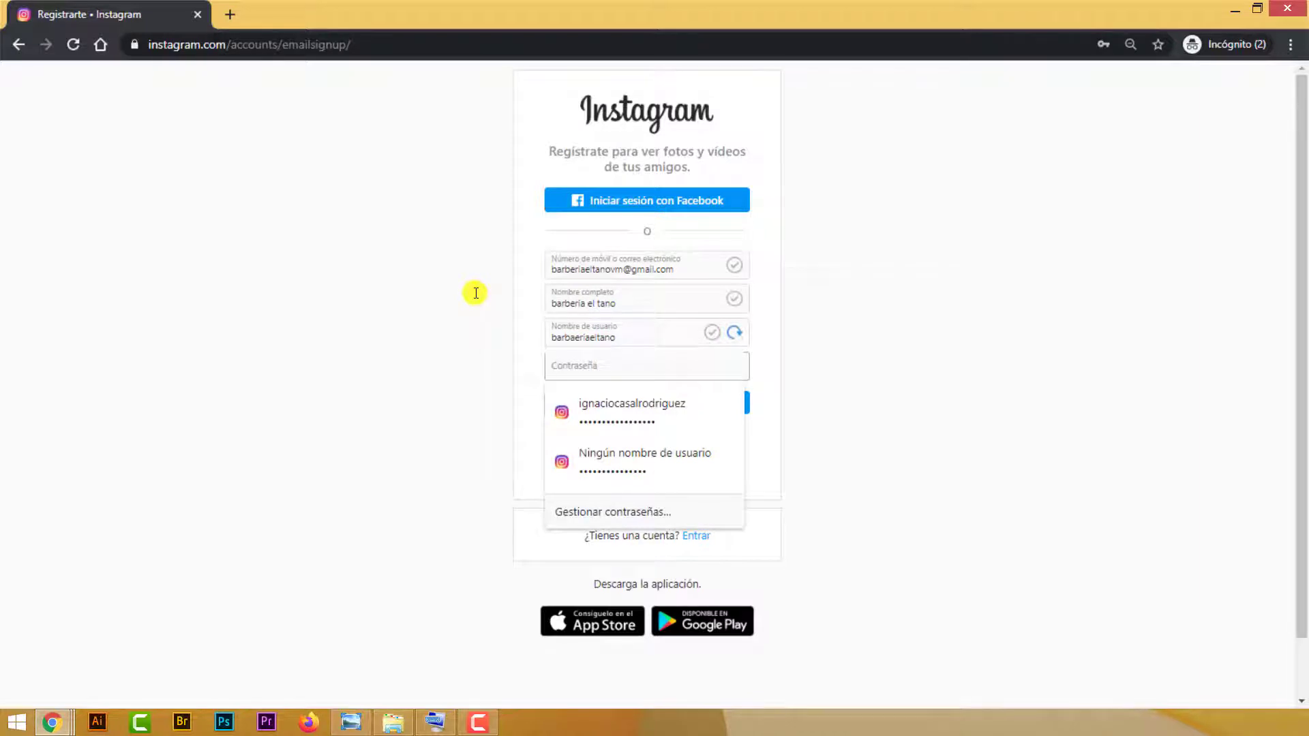
{"action": "type", "text": "b"}
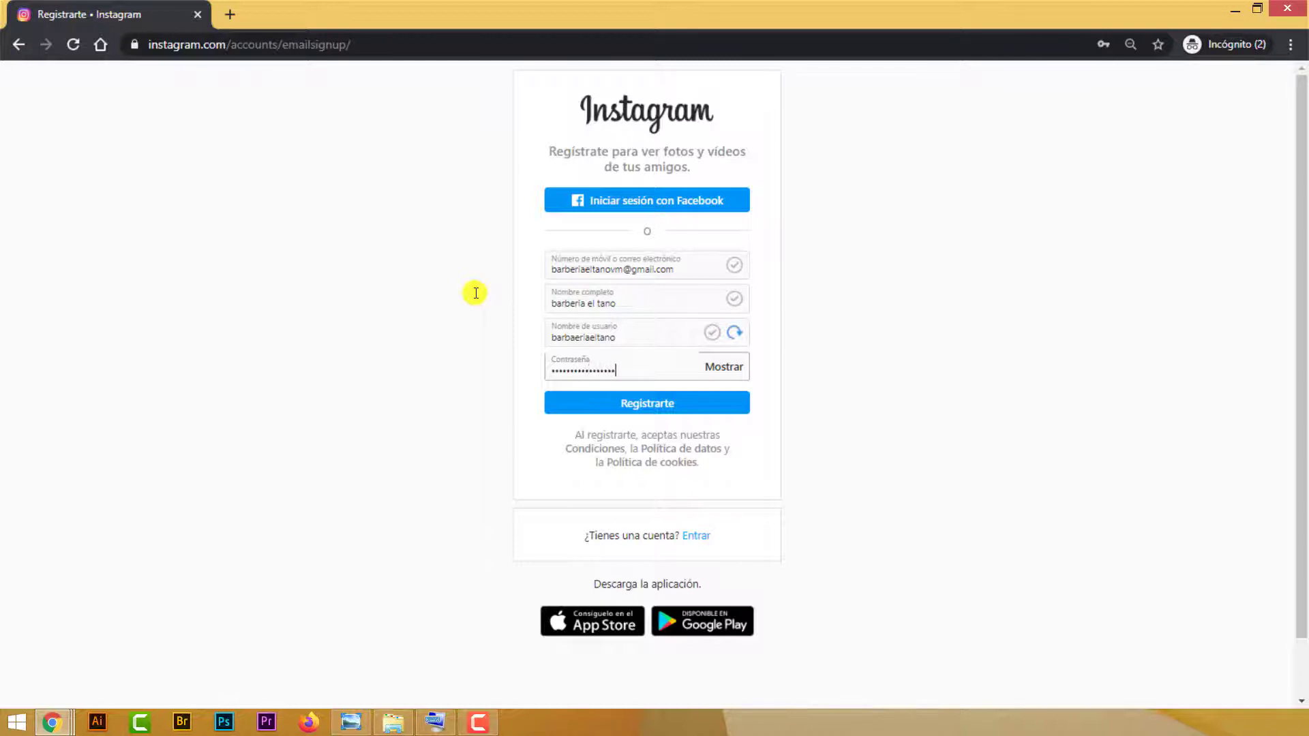
{"action": "left_click", "coordinate": [847, 438]}
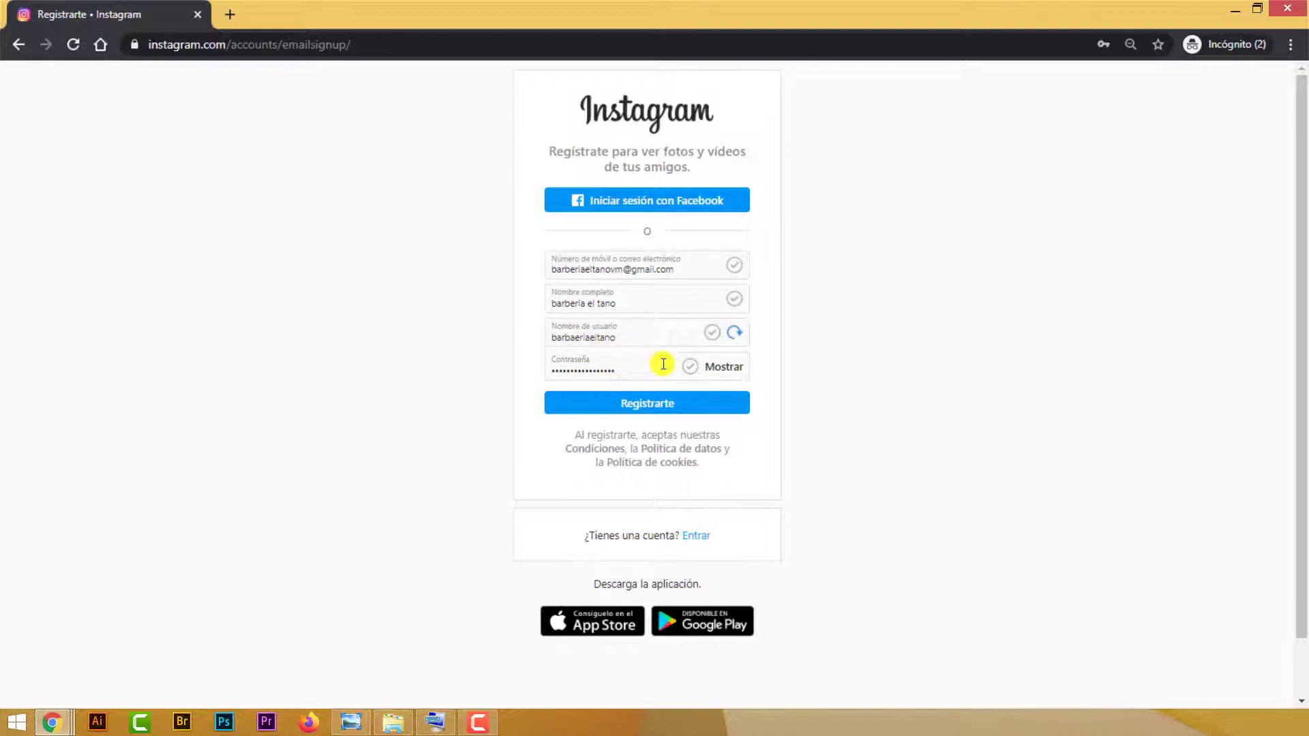
{"action": "left_click", "coordinate": [622, 404]}
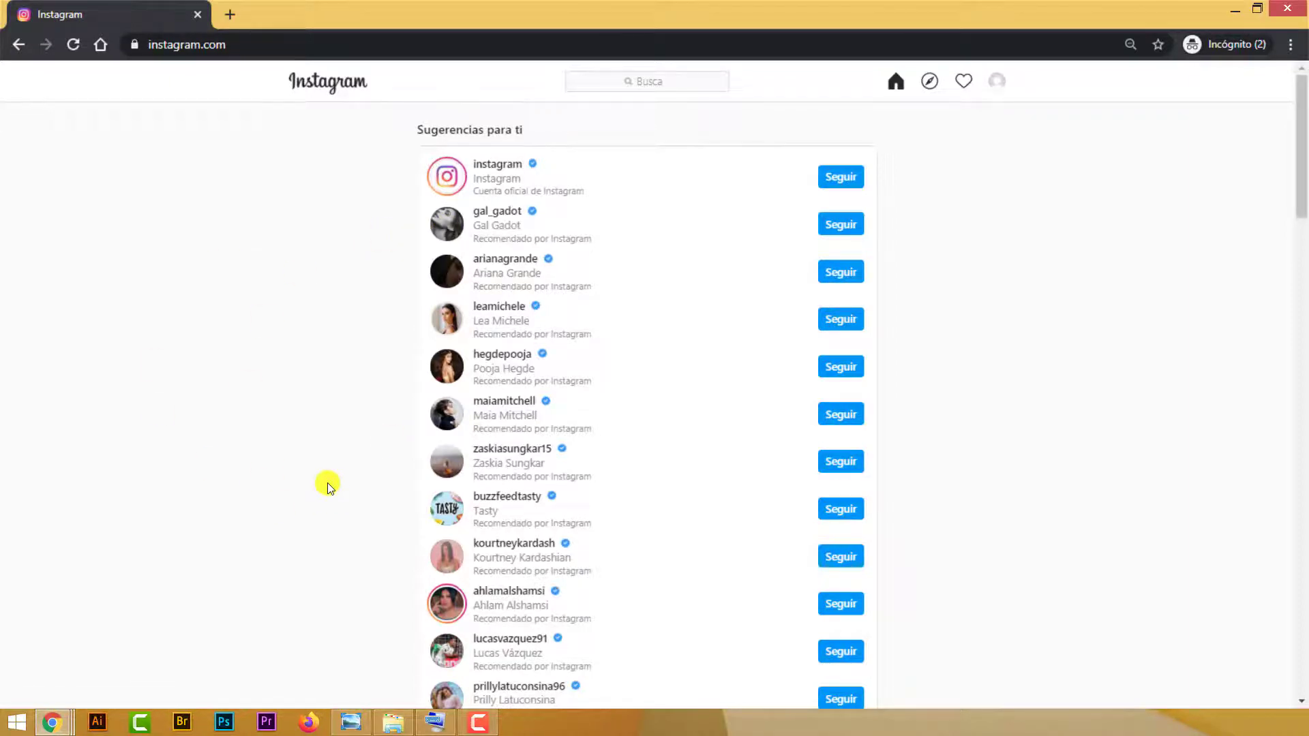
Step: Open the new profile in DevTools mobile view, then switch to the regular Chrome window
{"action": "key", "text": "F12"}
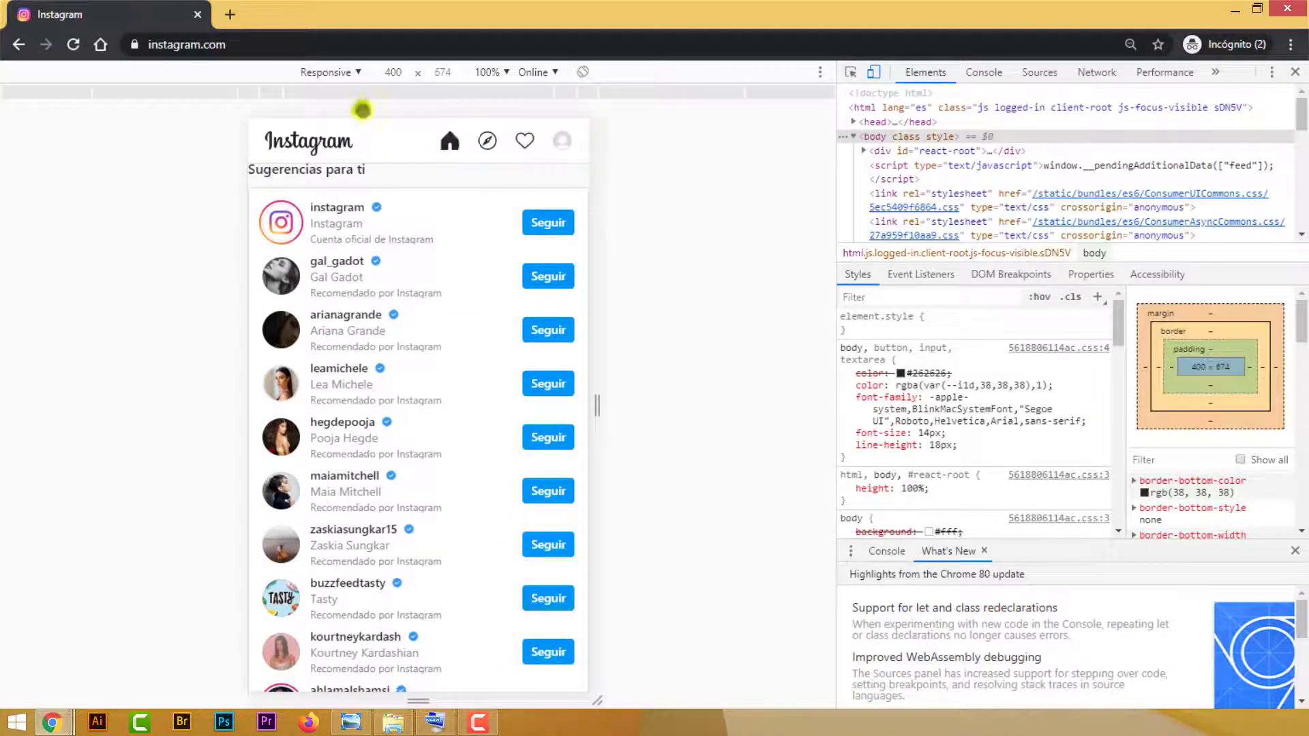
{"action": "left_click", "coordinate": [565, 138]}
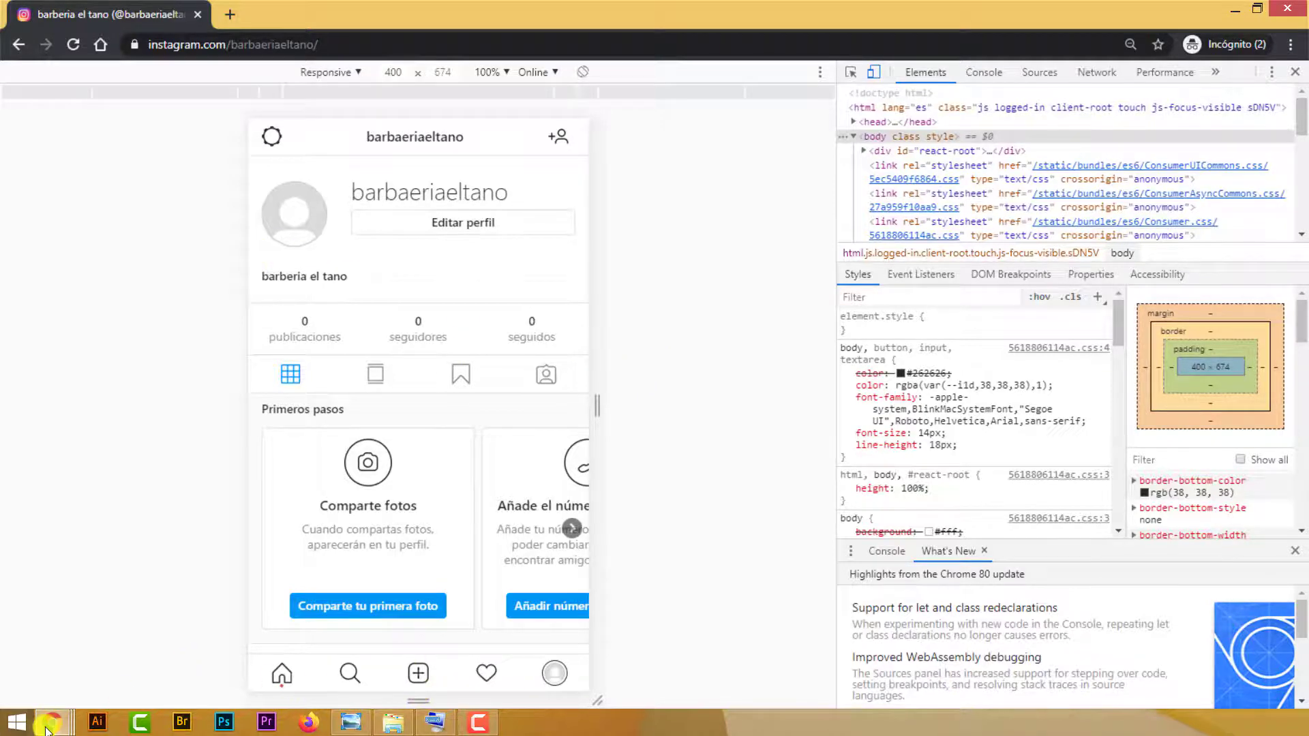
{"action": "mouse_move", "coordinate": [50, 723]}
{"action": "left_click", "coordinate": [94, 668]}
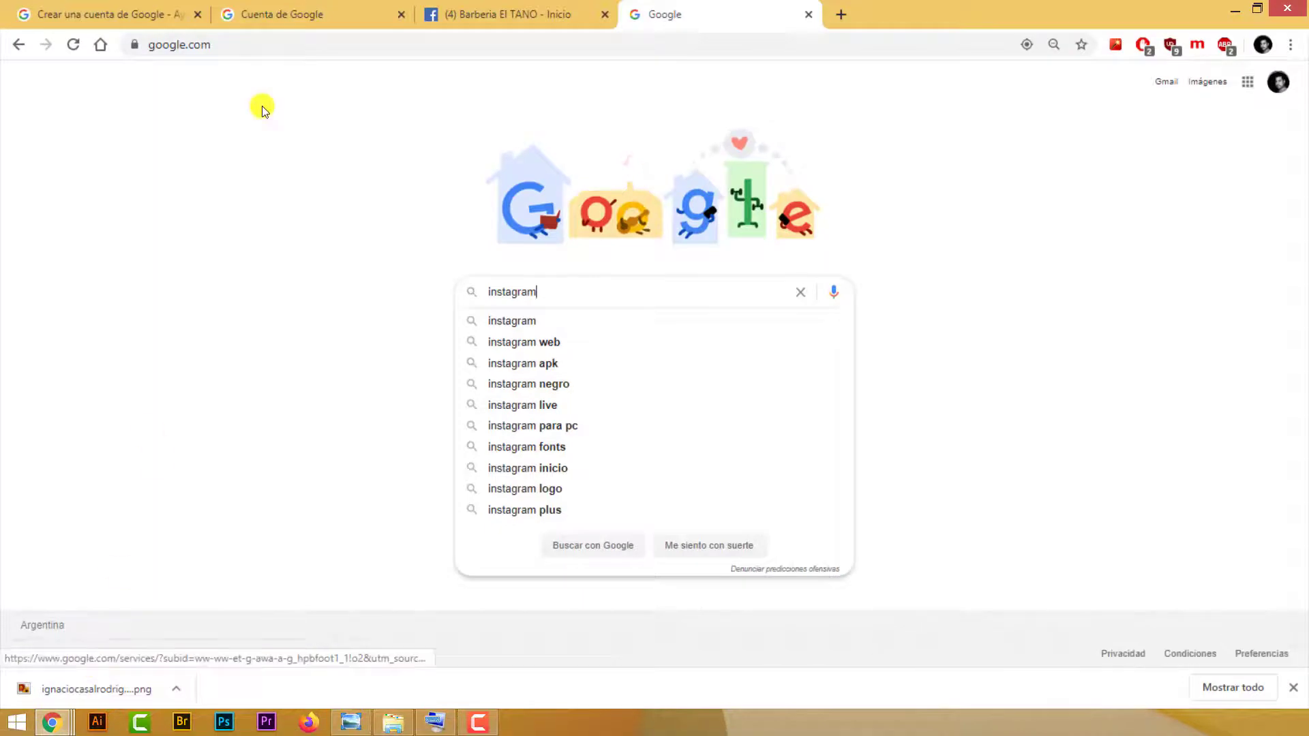
Step: Load instagram.com in the regular browser window
{"action": "left_click", "coordinate": [831, 41]}
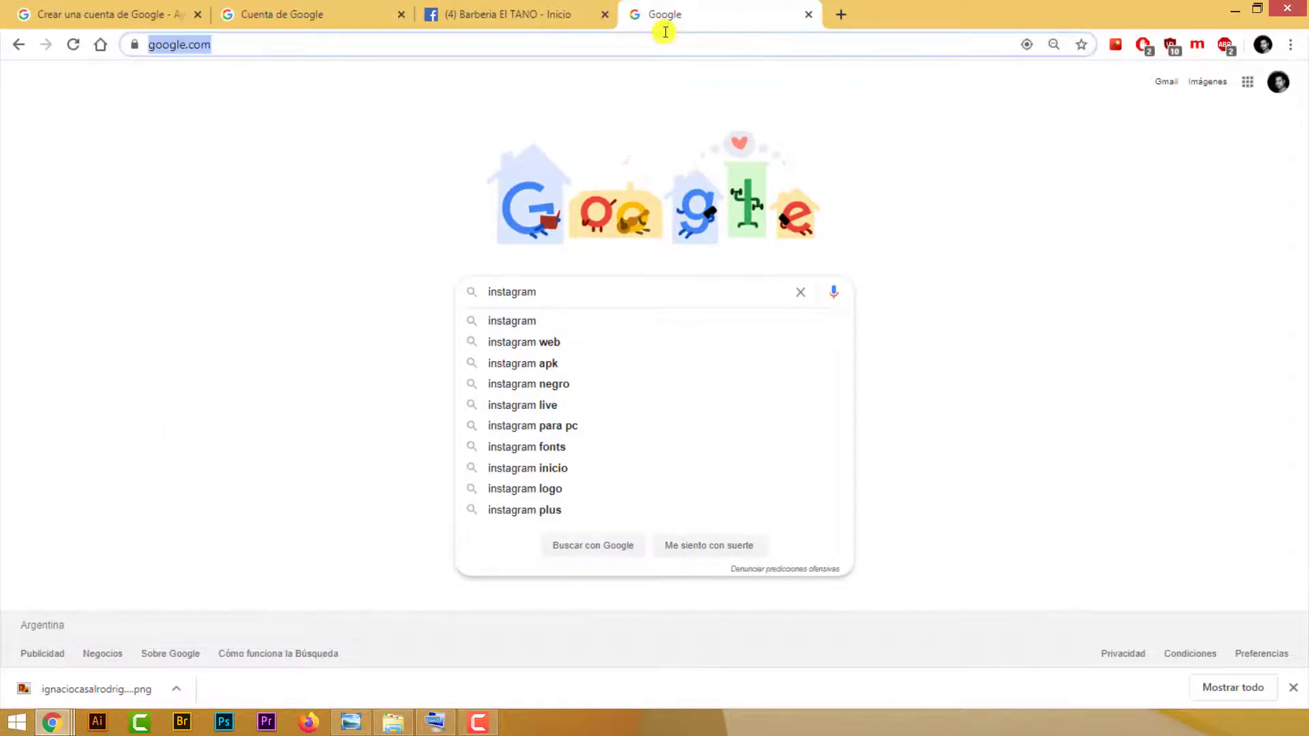
{"action": "type", "text": "instagram.com"}
{"action": "key", "text": "Return"}
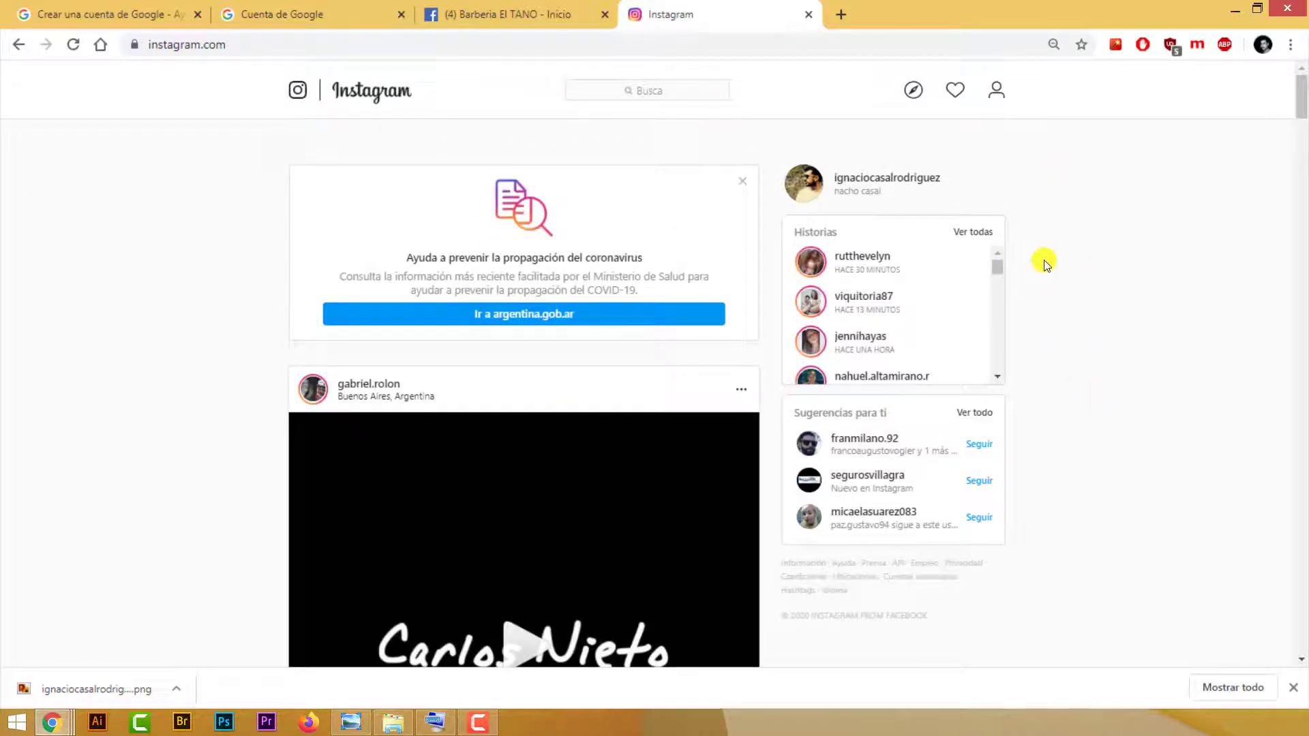
Step: Reload the Instagram home feed in the 400 × 625 responsive view, dismissing the file picker
{"action": "key", "text": "F12"}
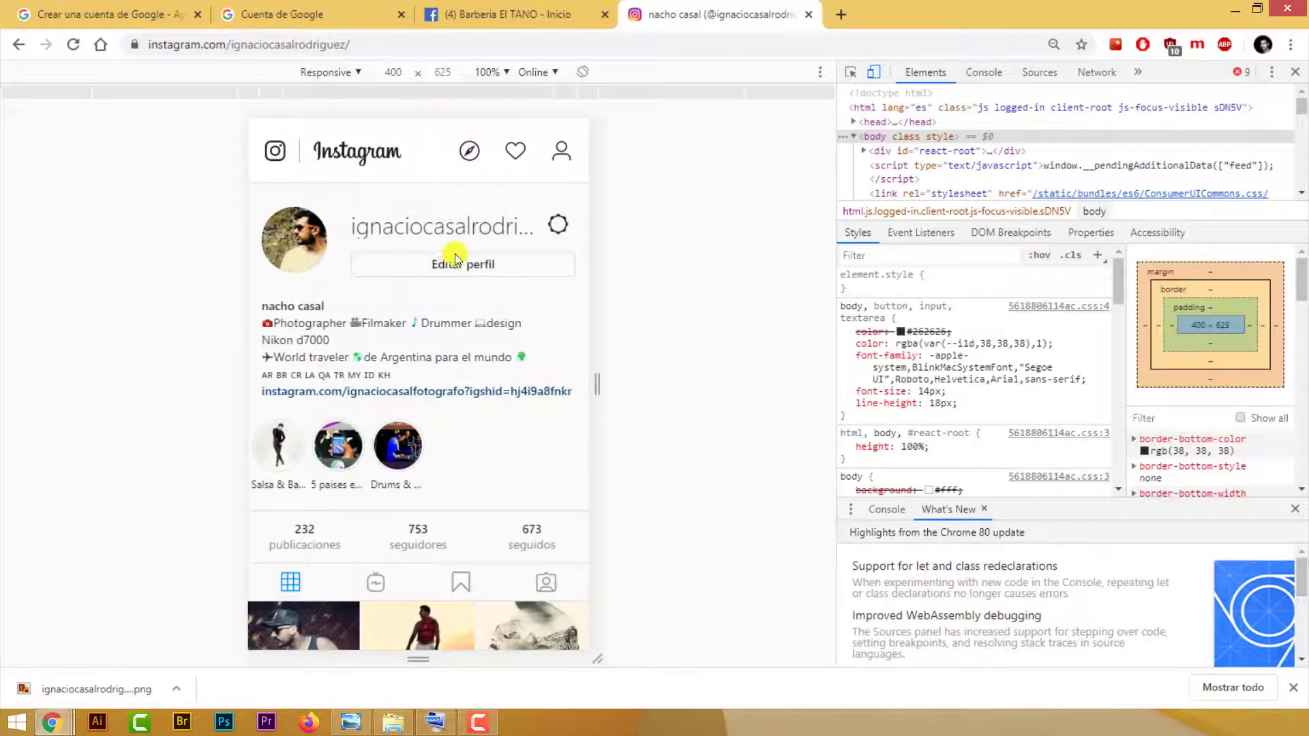
{"action": "key", "text": "alt+Left"}
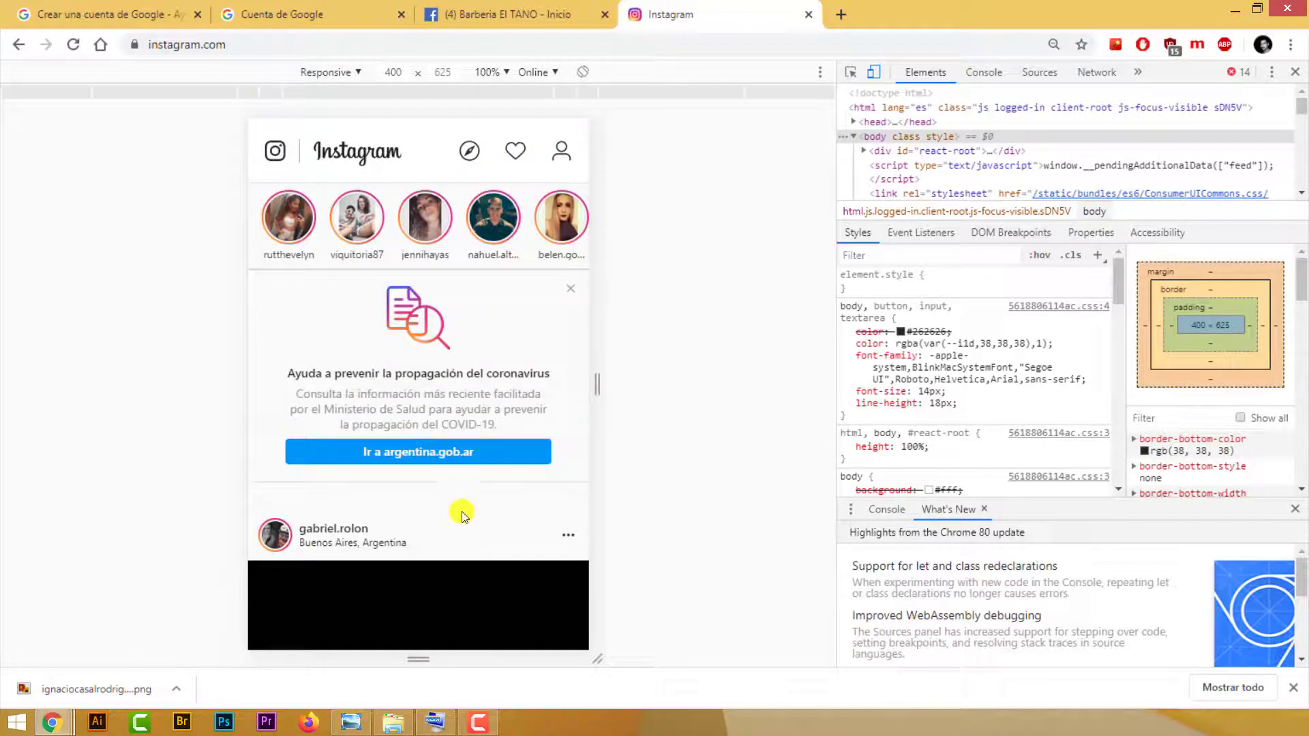
{"action": "scroll", "coordinate": [477, 409], "scroll_direction": "down", "scroll_amount": 3}
{"action": "scroll", "coordinate": [409, 273], "scroll_direction": "up", "scroll_amount": 2}
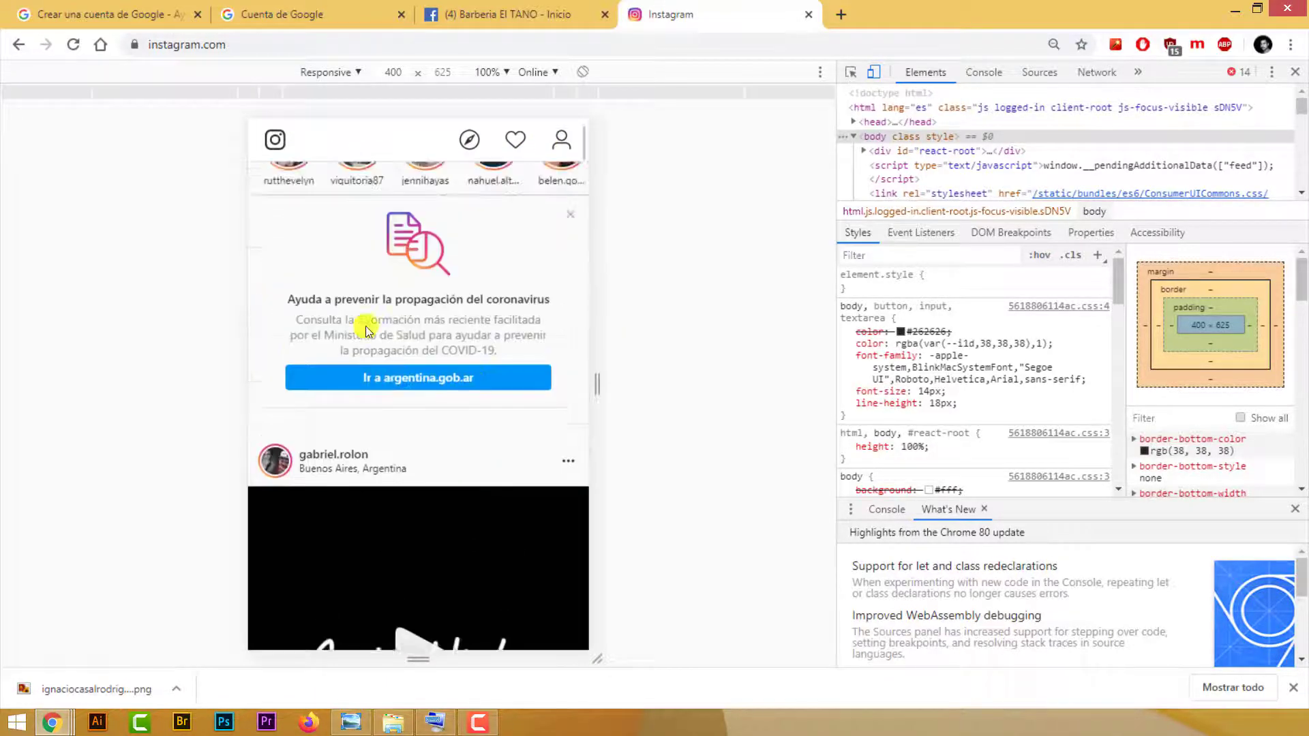
{"action": "scroll", "coordinate": [374, 310], "scroll_direction": "up", "scroll_amount": 1}
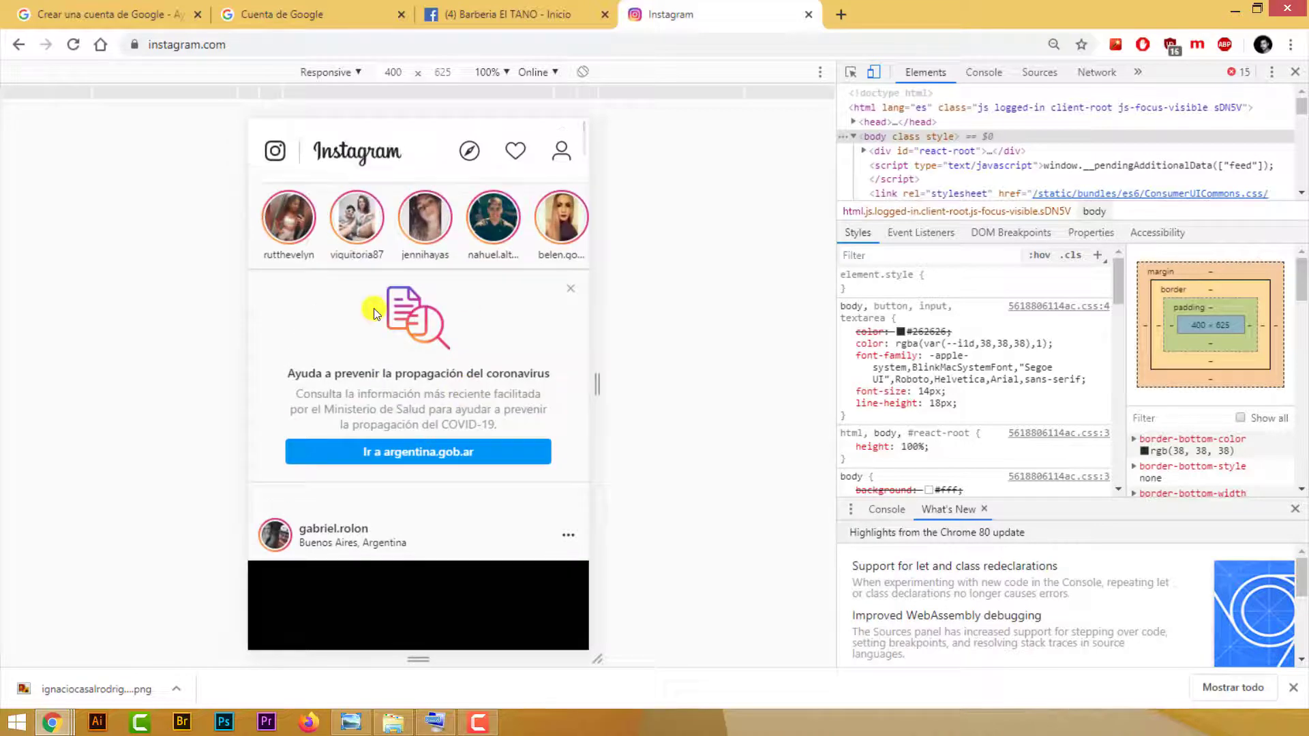
{"action": "key", "text": "F5"}
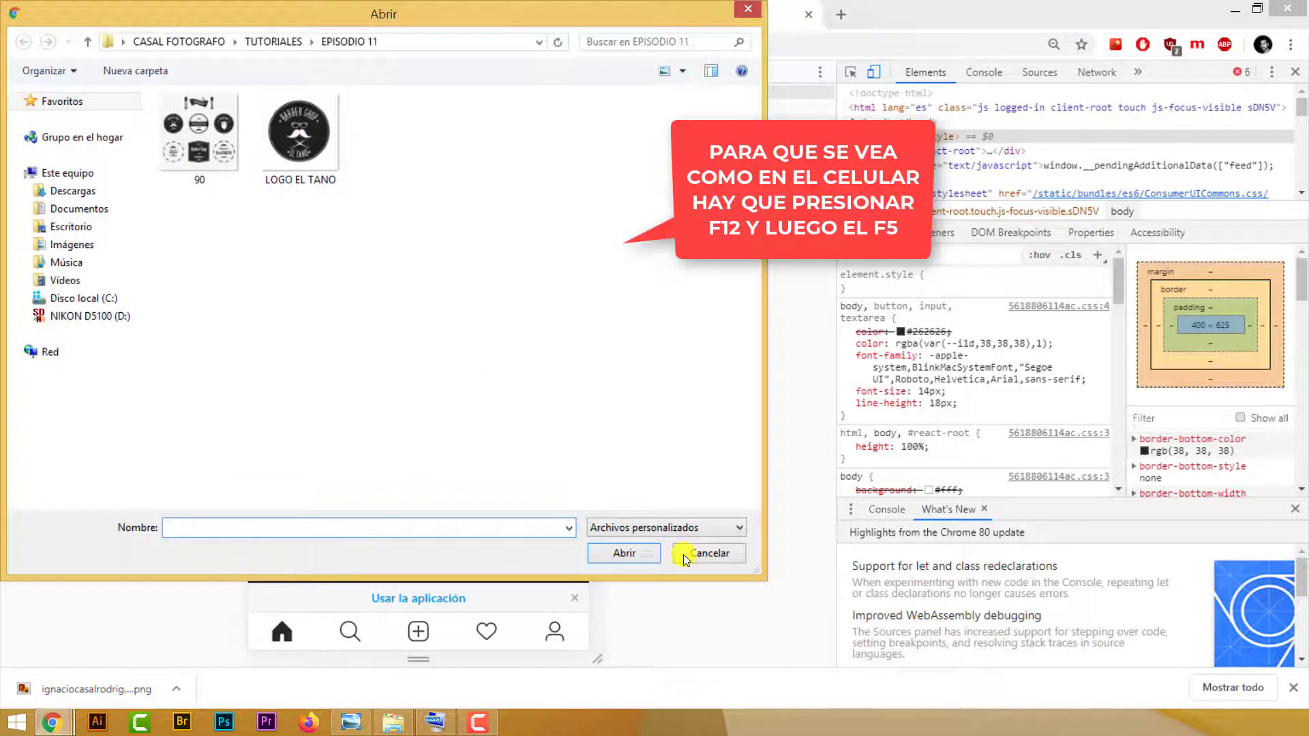
{"action": "left_click", "coordinate": [685, 555]}
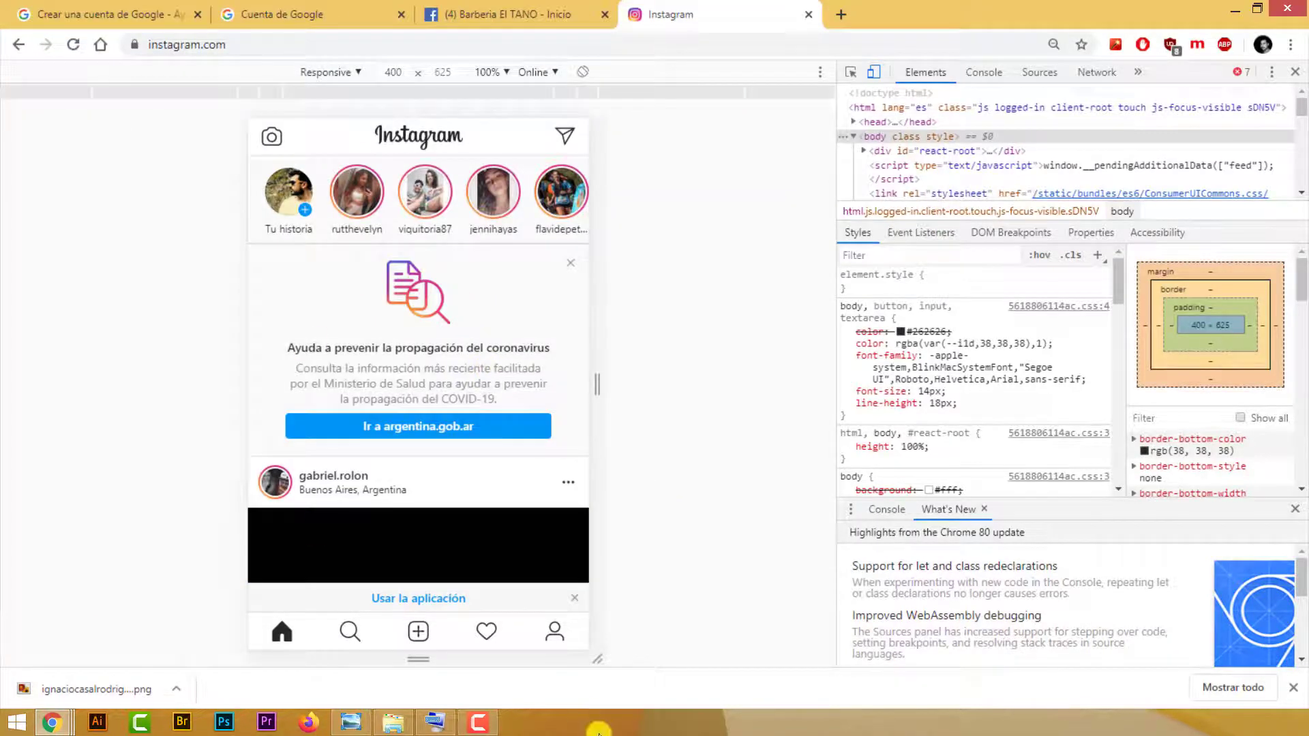
{"action": "mouse_move", "coordinate": [51, 723]}
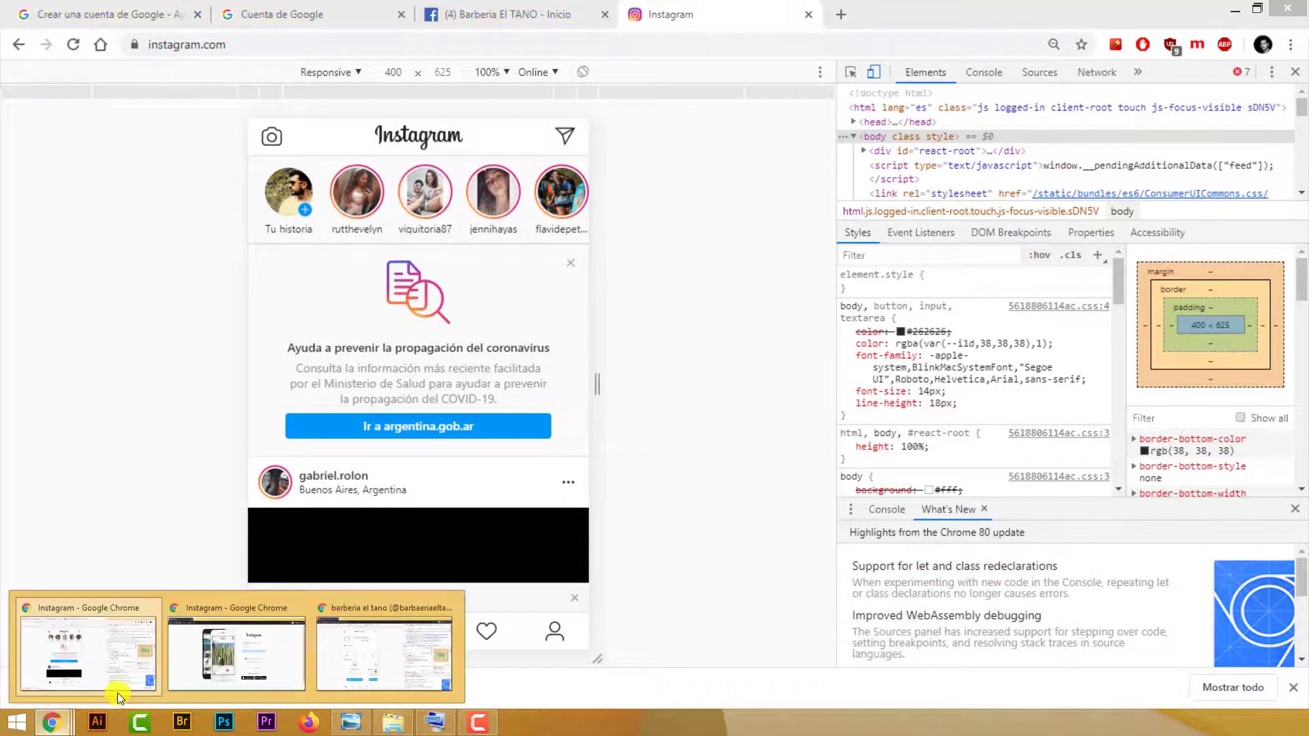
Step: Choose the LOGO EL TANO image as the Instagram profile photo
{"action": "left_click", "coordinate": [384, 655]}
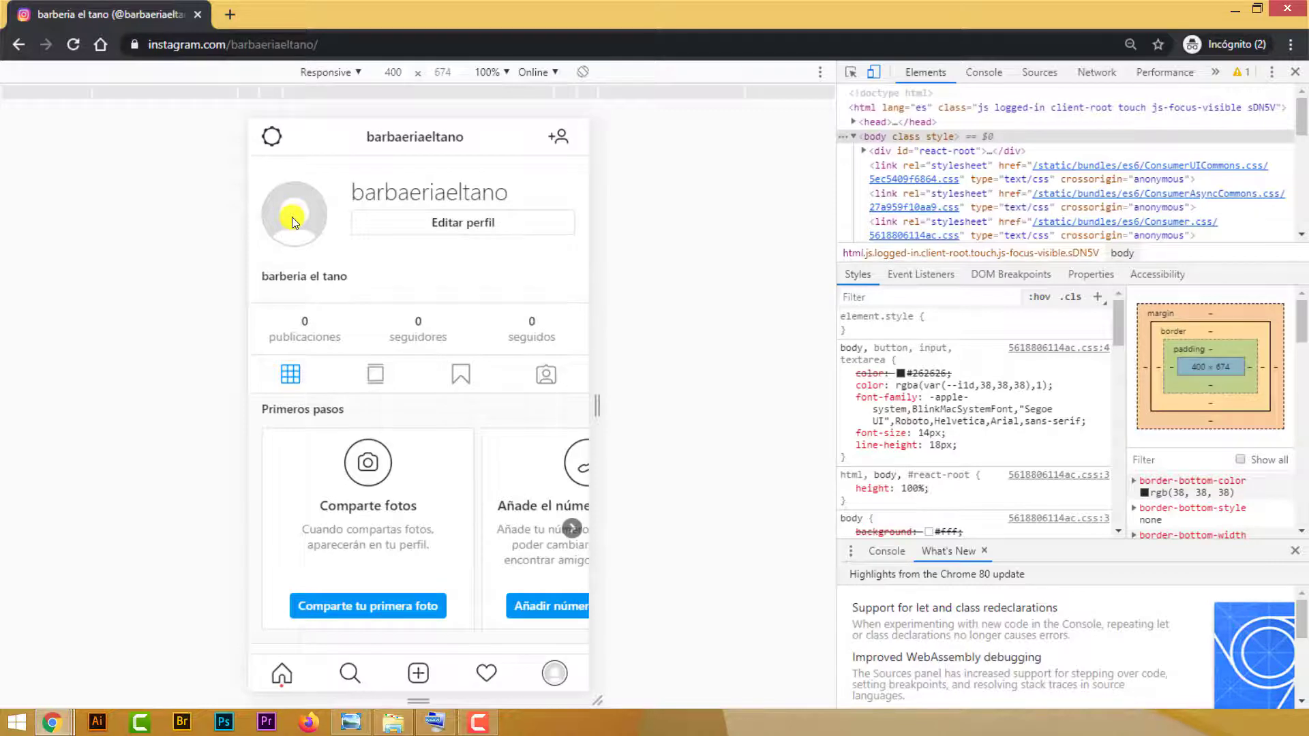
{"action": "left_click", "coordinate": [292, 217]}
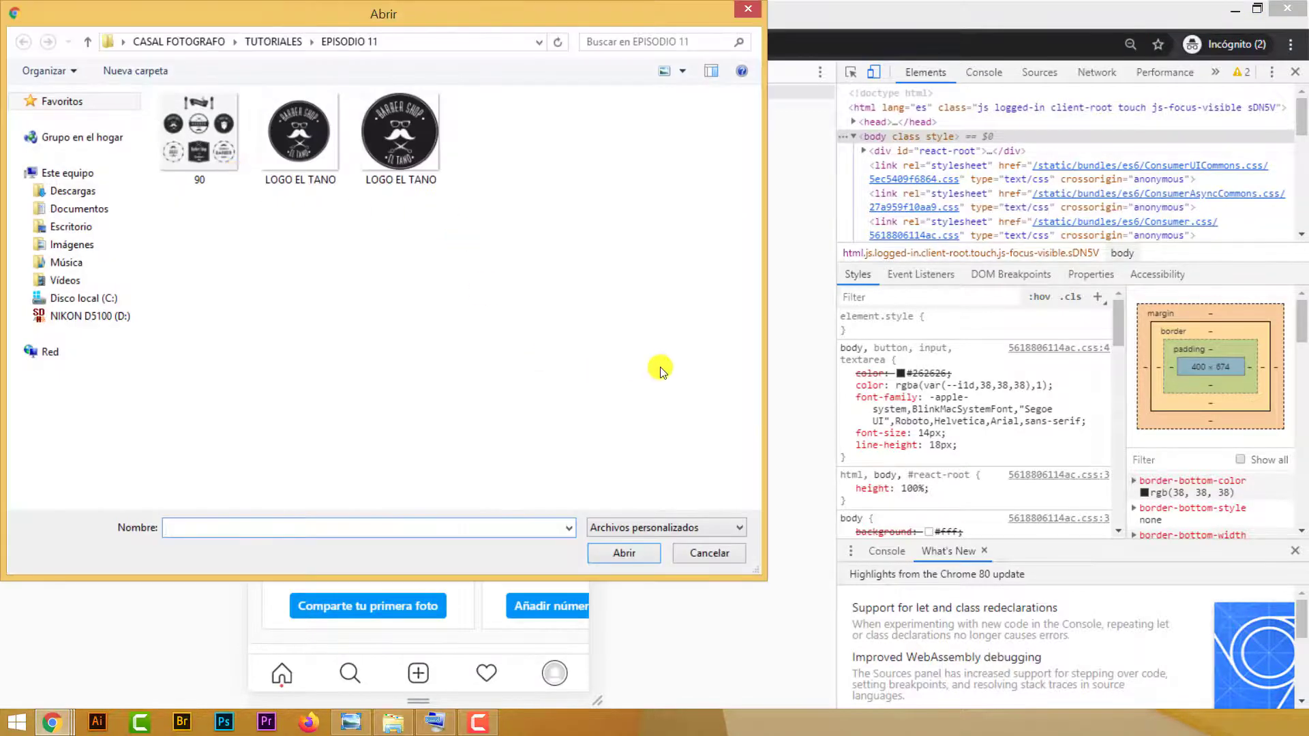
{"action": "left_click", "coordinate": [702, 563]}
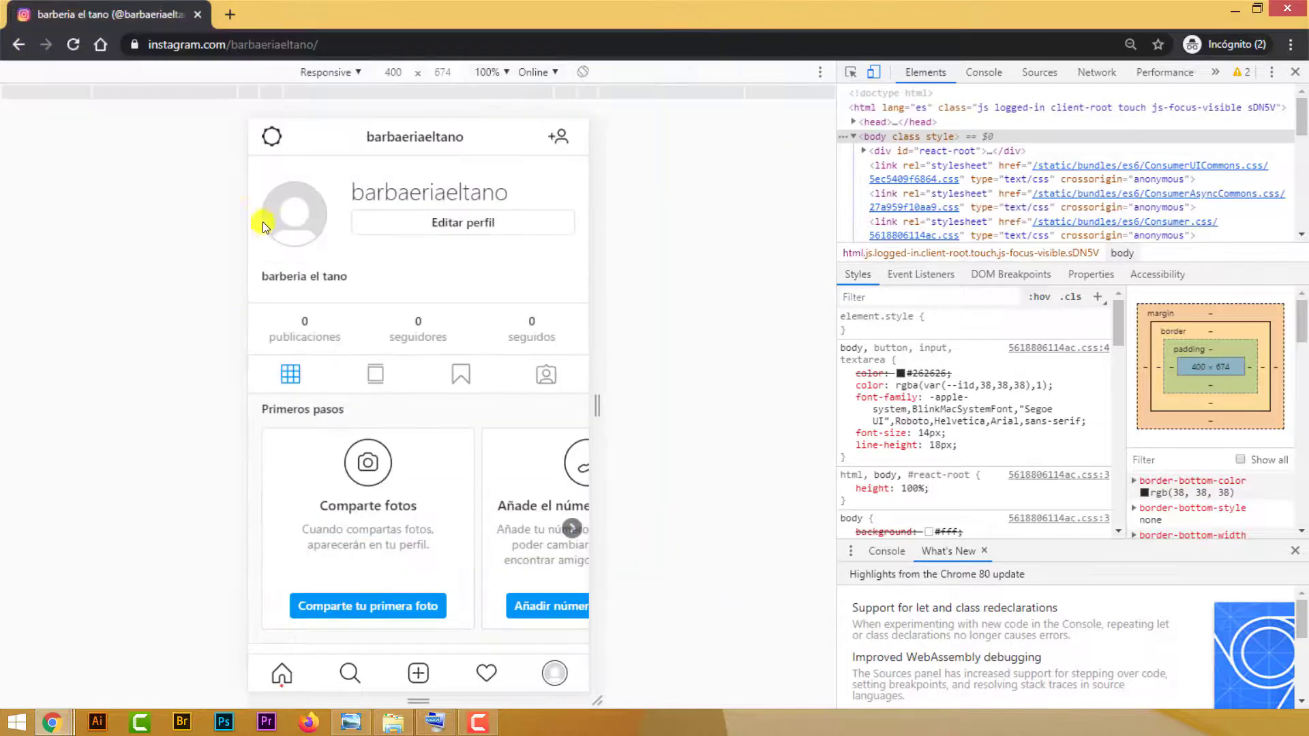
{"action": "left_click", "coordinate": [289, 222]}
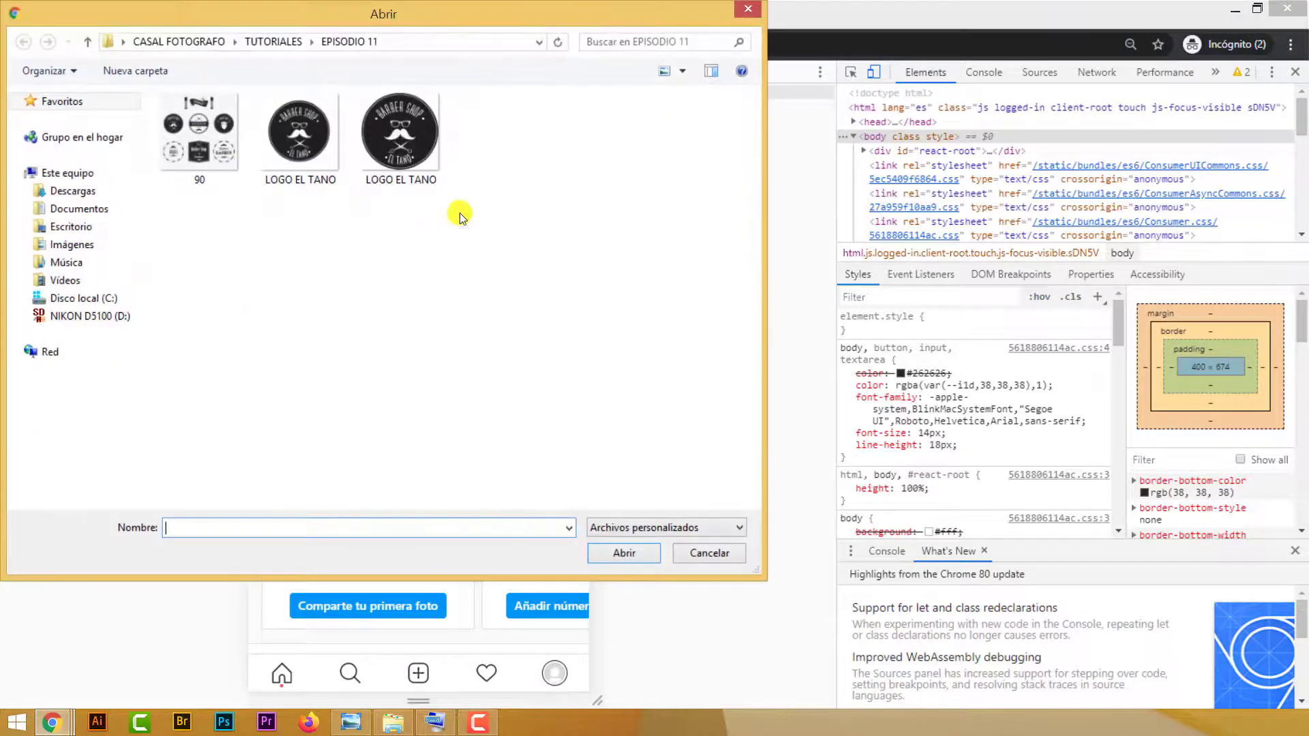
{"action": "left_click", "coordinate": [300, 136]}
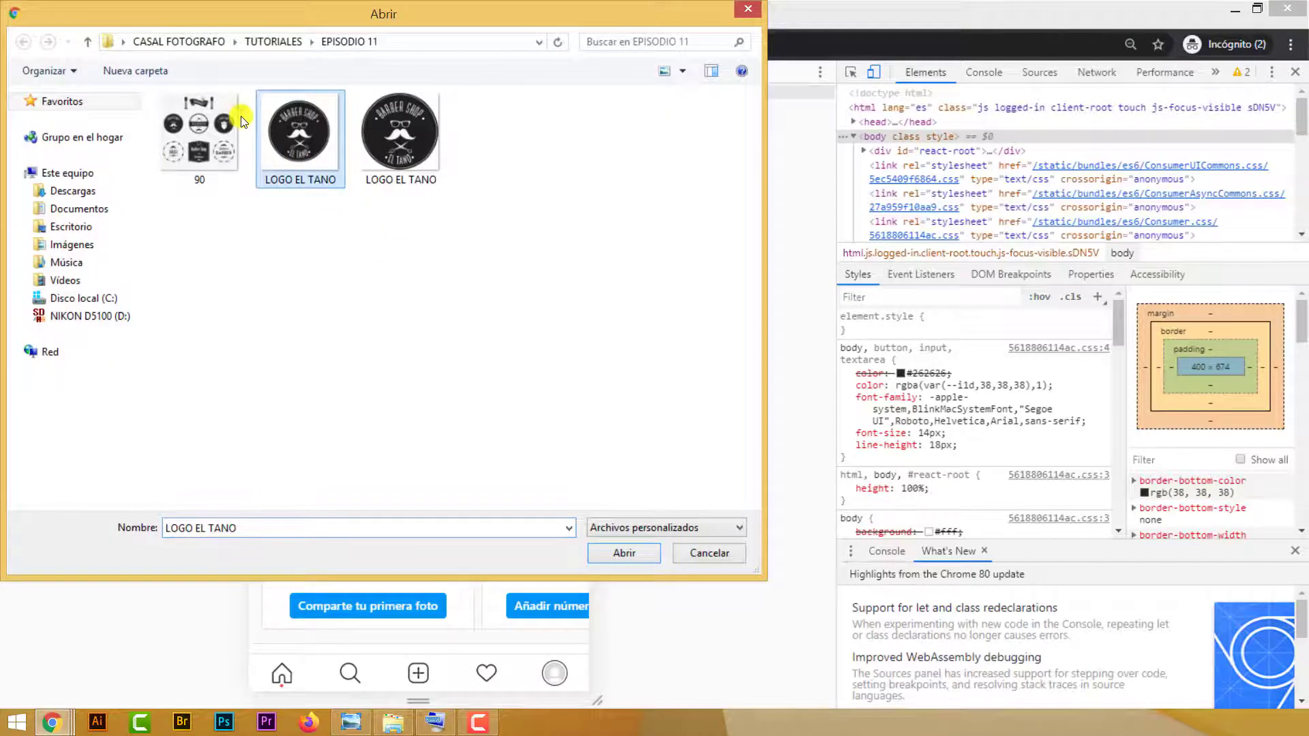
{"action": "left_click", "coordinate": [616, 556]}
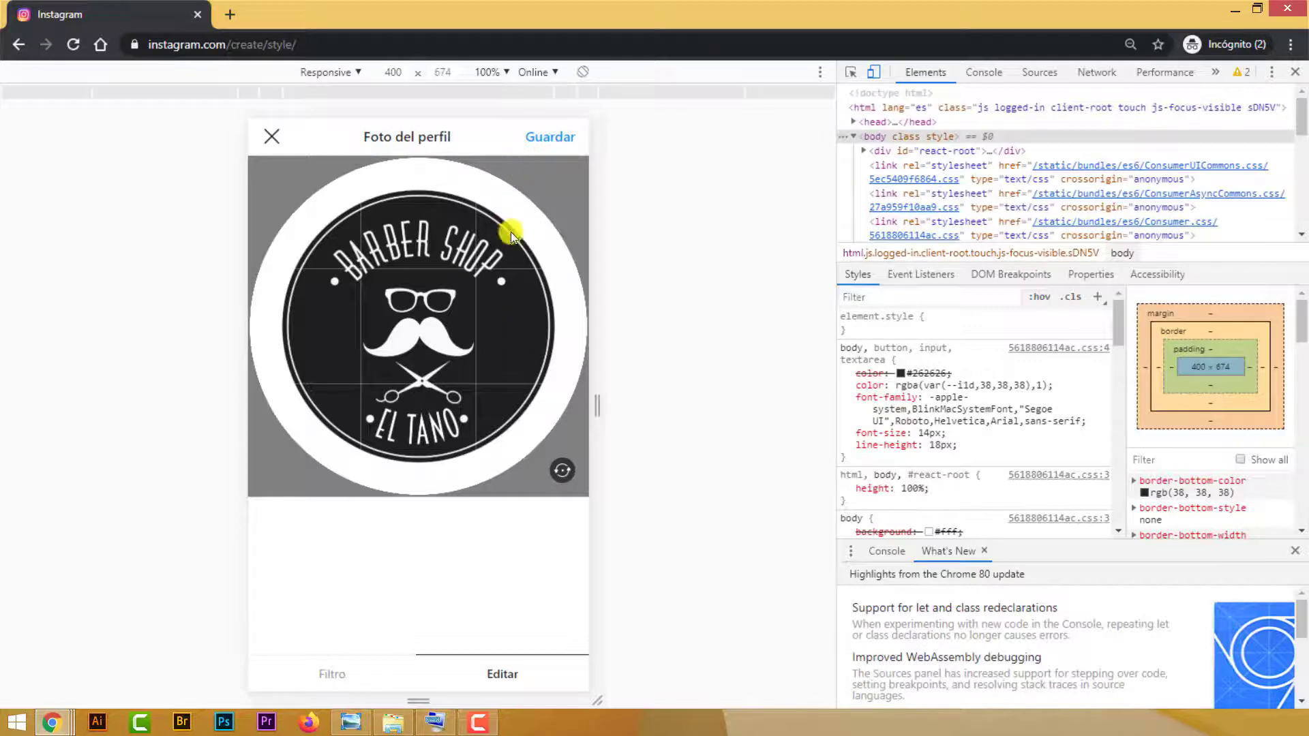
Step: Save the logo photo, publish it as a post, and return to the profile page
{"action": "left_click", "coordinate": [551, 139]}
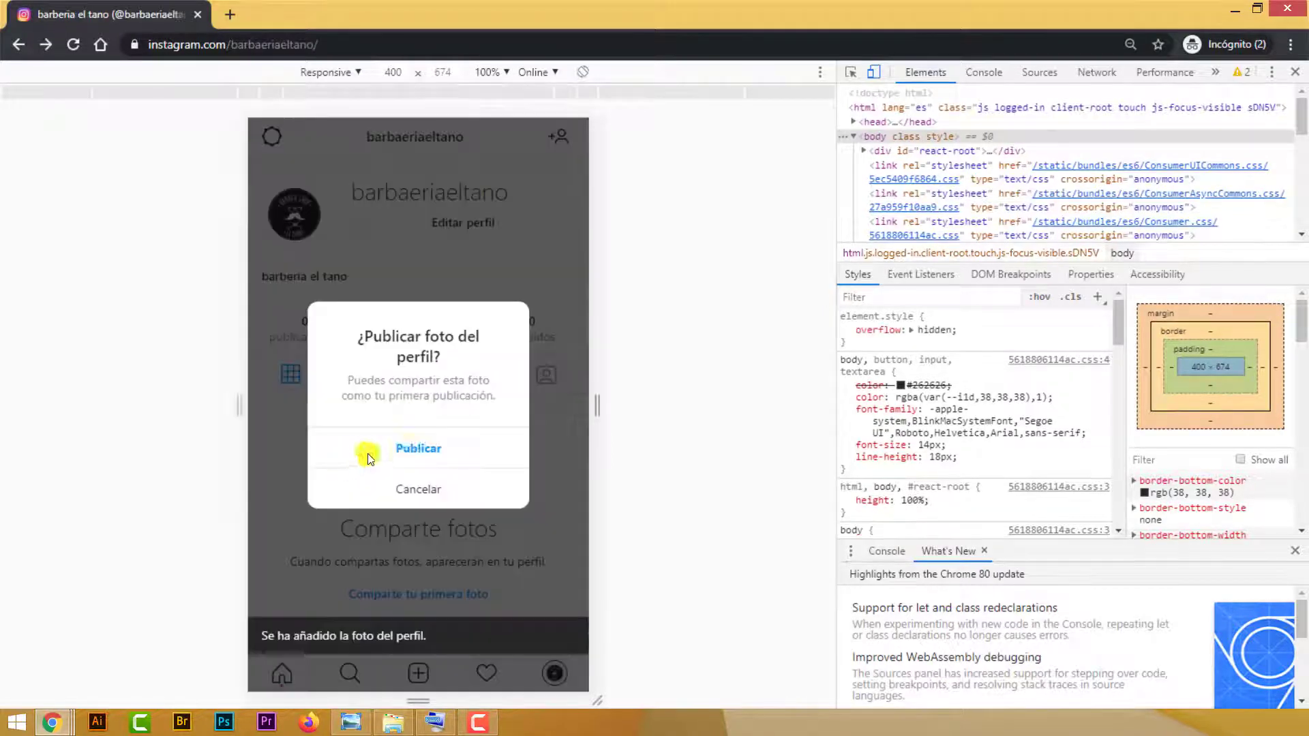
{"action": "left_click", "coordinate": [374, 443]}
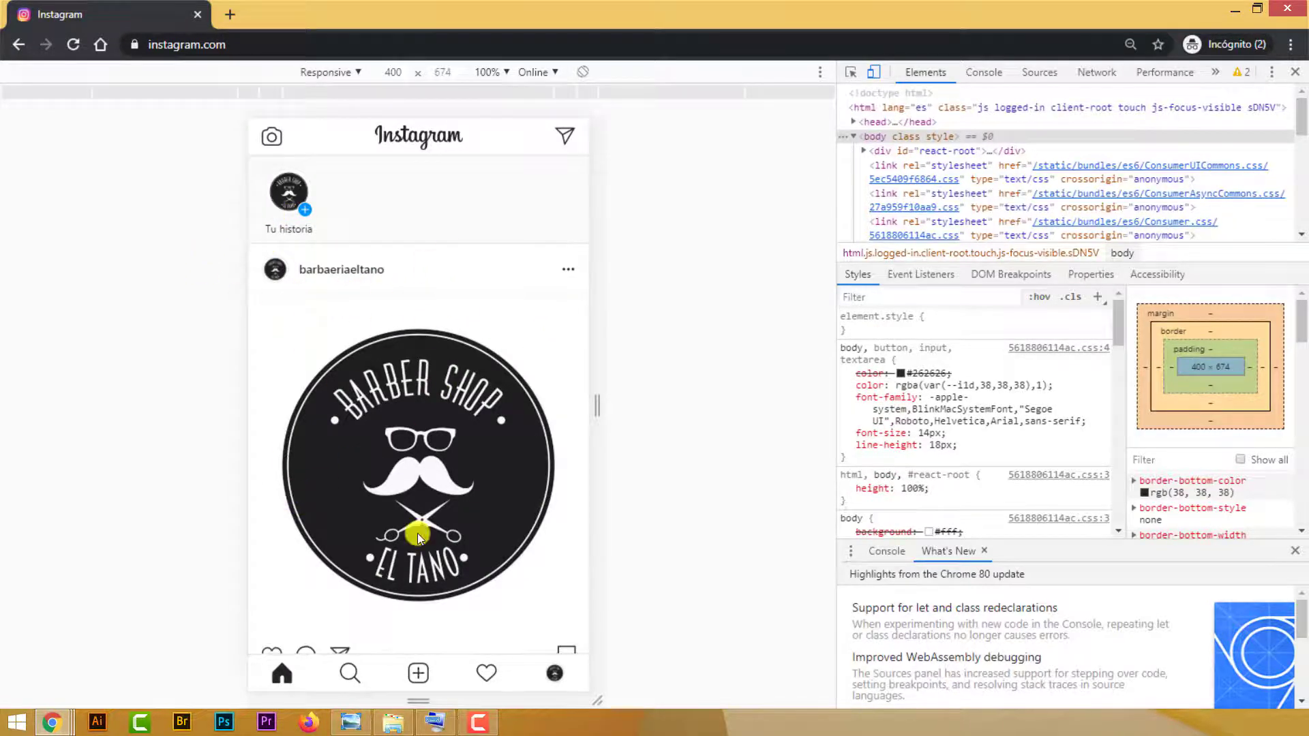
{"action": "left_click", "coordinate": [555, 674]}
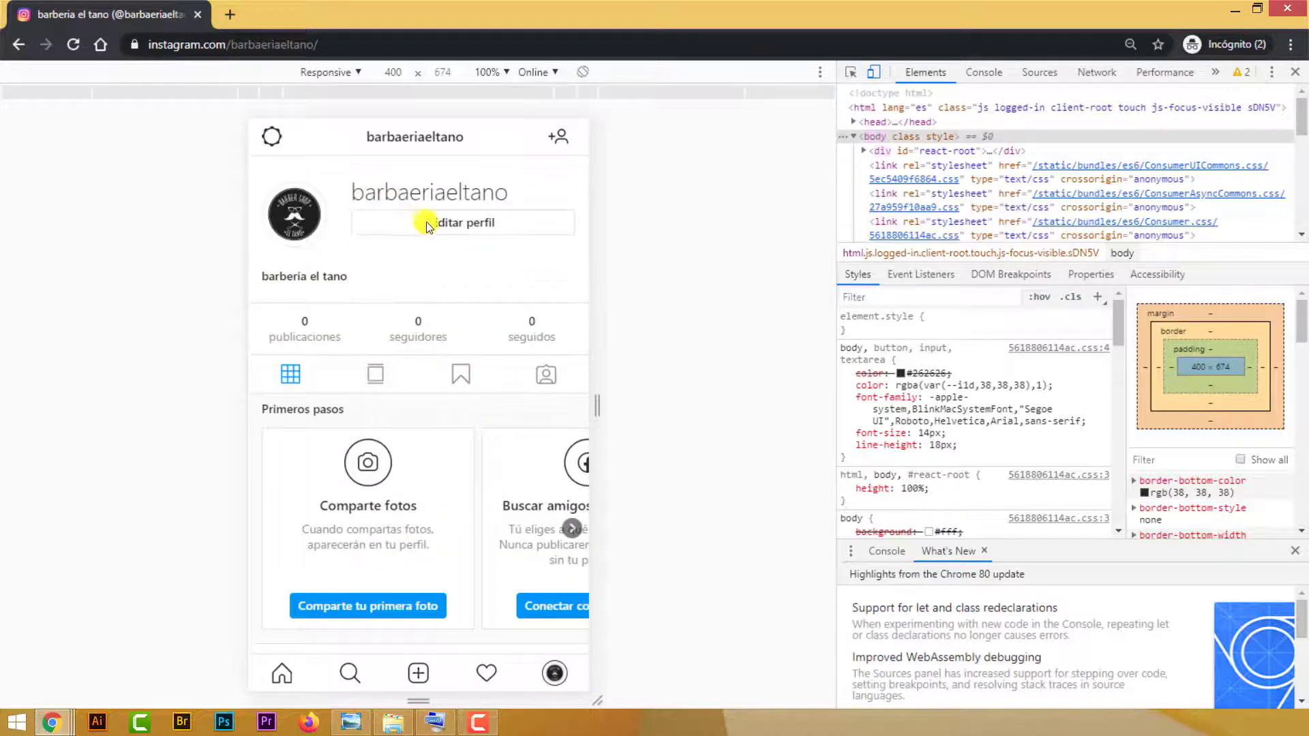
Step: Open the profile editor and write the first bio lines: Estetica masculina, cortes para vos
{"action": "left_click", "coordinate": [432, 222]}
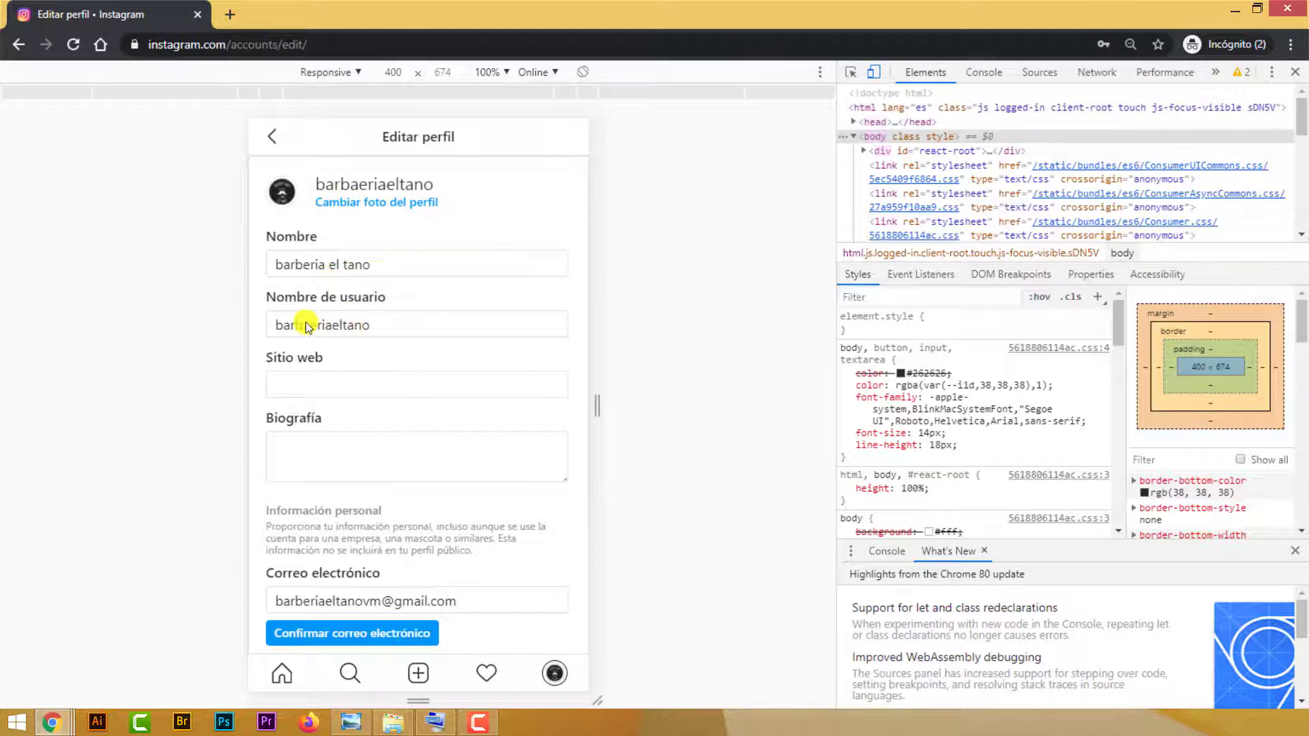
{"action": "left_click", "coordinate": [346, 387]}
{"action": "left_click", "coordinate": [345, 455]}
{"action": "type", "text": "Estetica"}
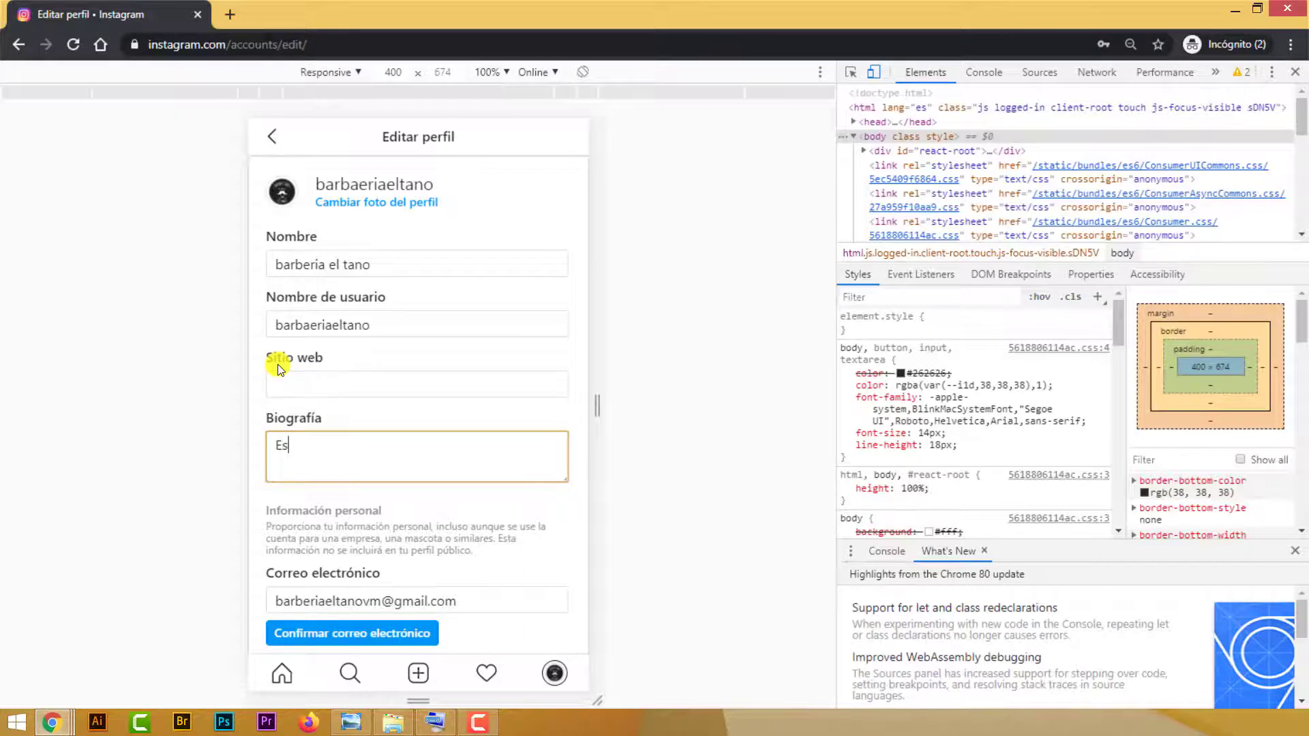
{"action": "type", "text": "ma"}
{"action": "type", "text": "sculina"}
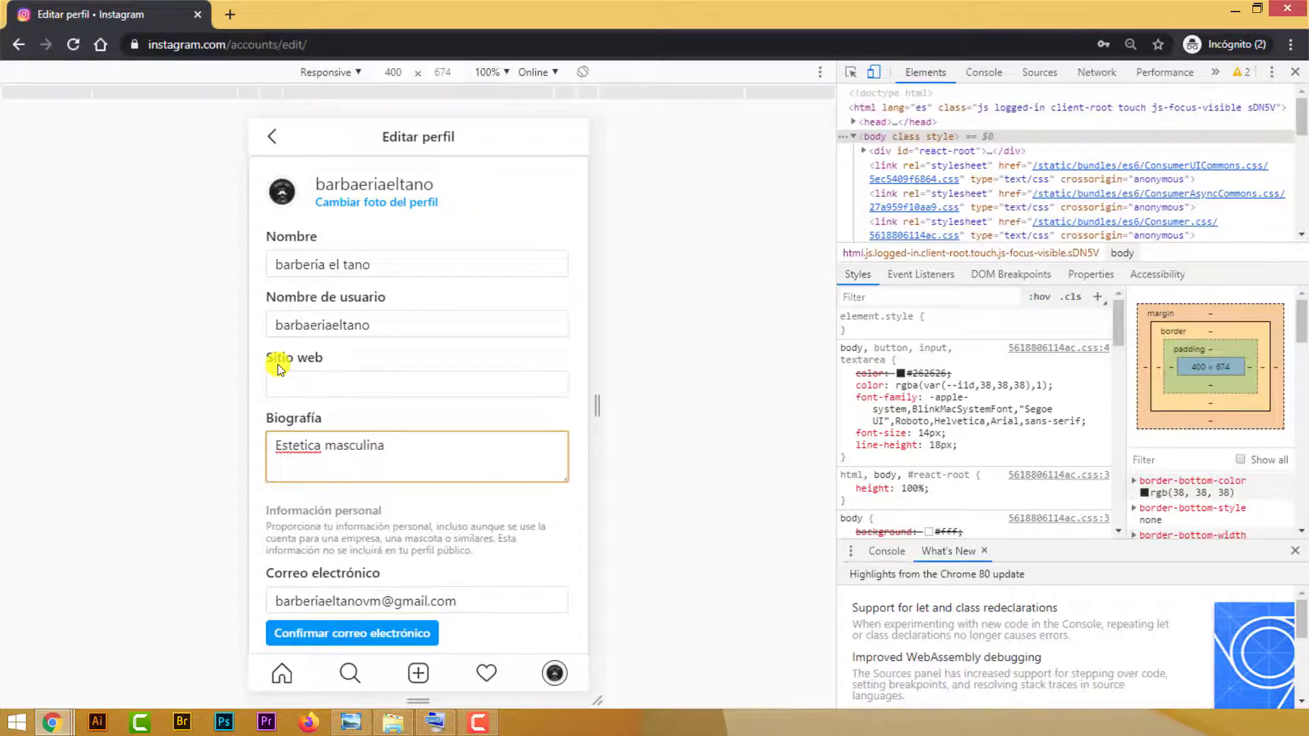
{"action": "type", "text": "cor"}
{"action": "type", "text": "te"}
{"action": "type", "text": "es"}
{"action": "type", "text": " para v"}
{"action": "type", "text": "os"}
{"action": "key", "text": "Return"}
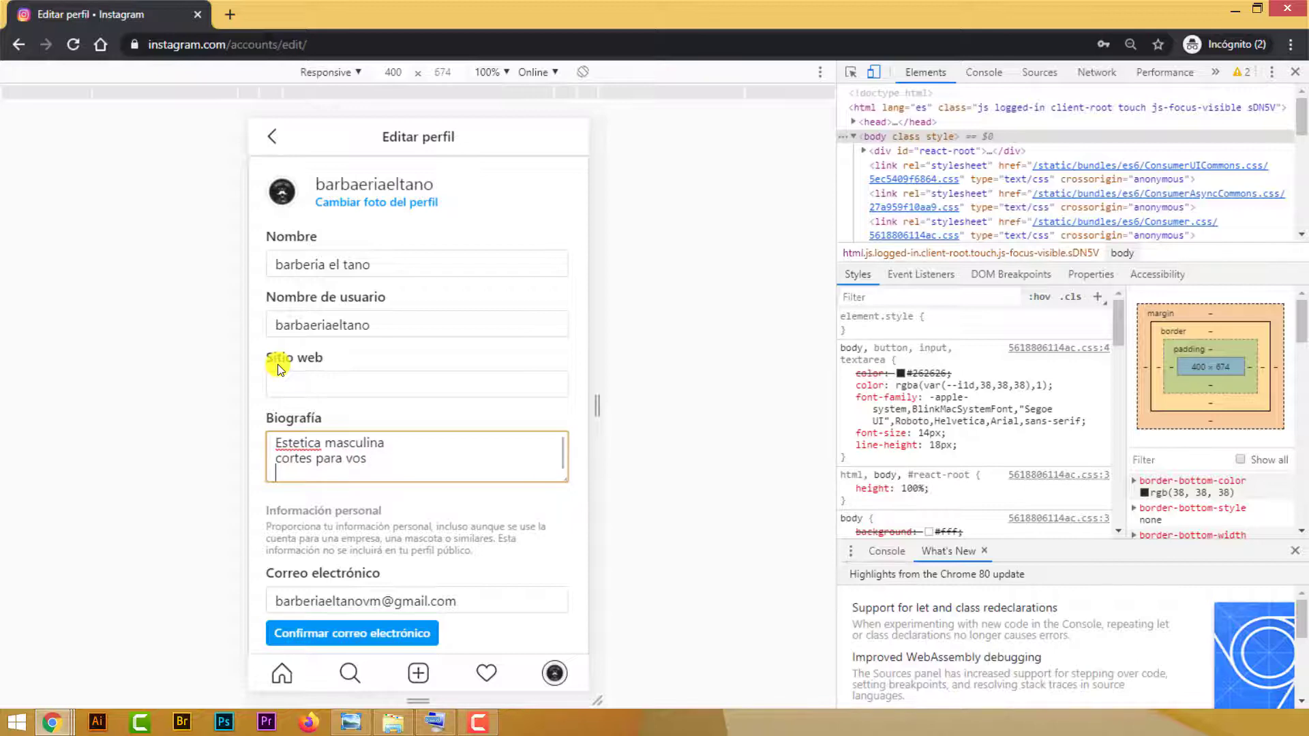
{"action": "key", "text": "BackSpace"}
{"action": "type", "text": ", y"}
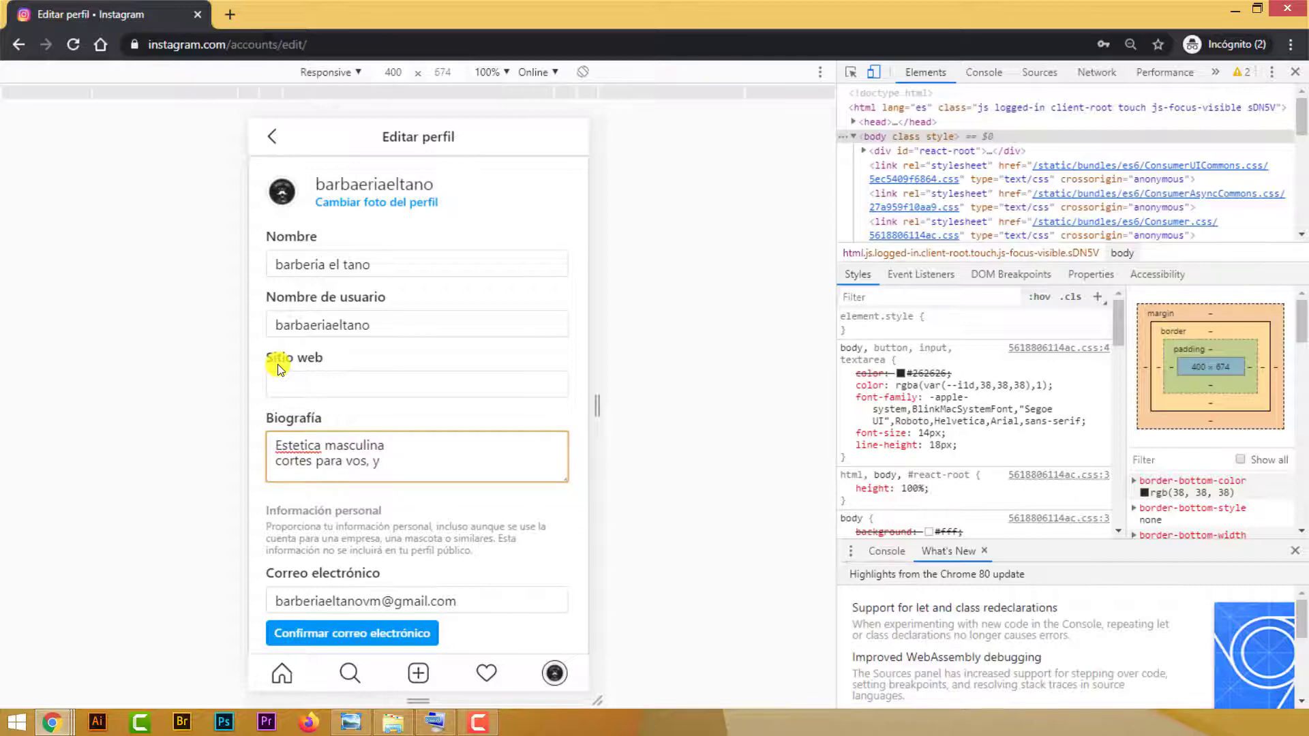
Step: Add 'la mejor barbería', the shop's phone number and its street address as further bio lines
{"action": "type", "text": "a mejor "}
{"action": "type", "text": "barberia"}
{"action": "key", "text": "Return"}
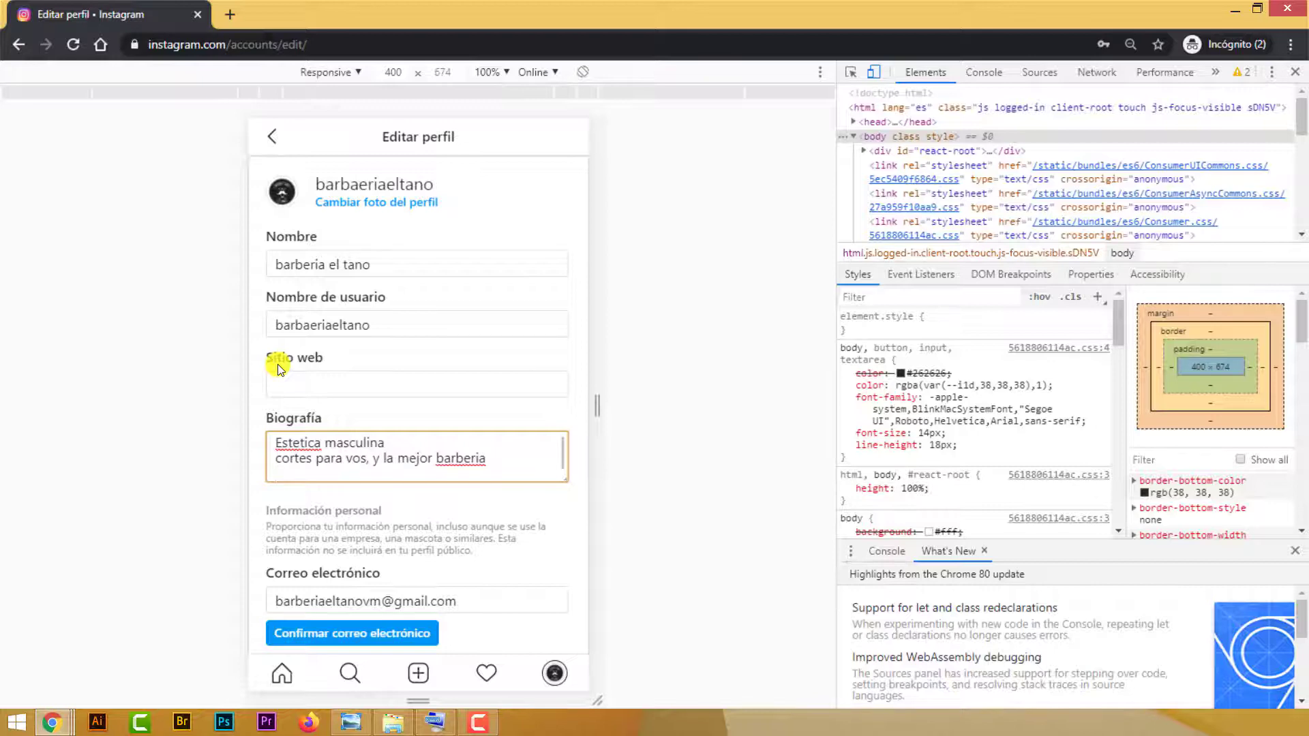
{"action": "key", "text": "Return"}
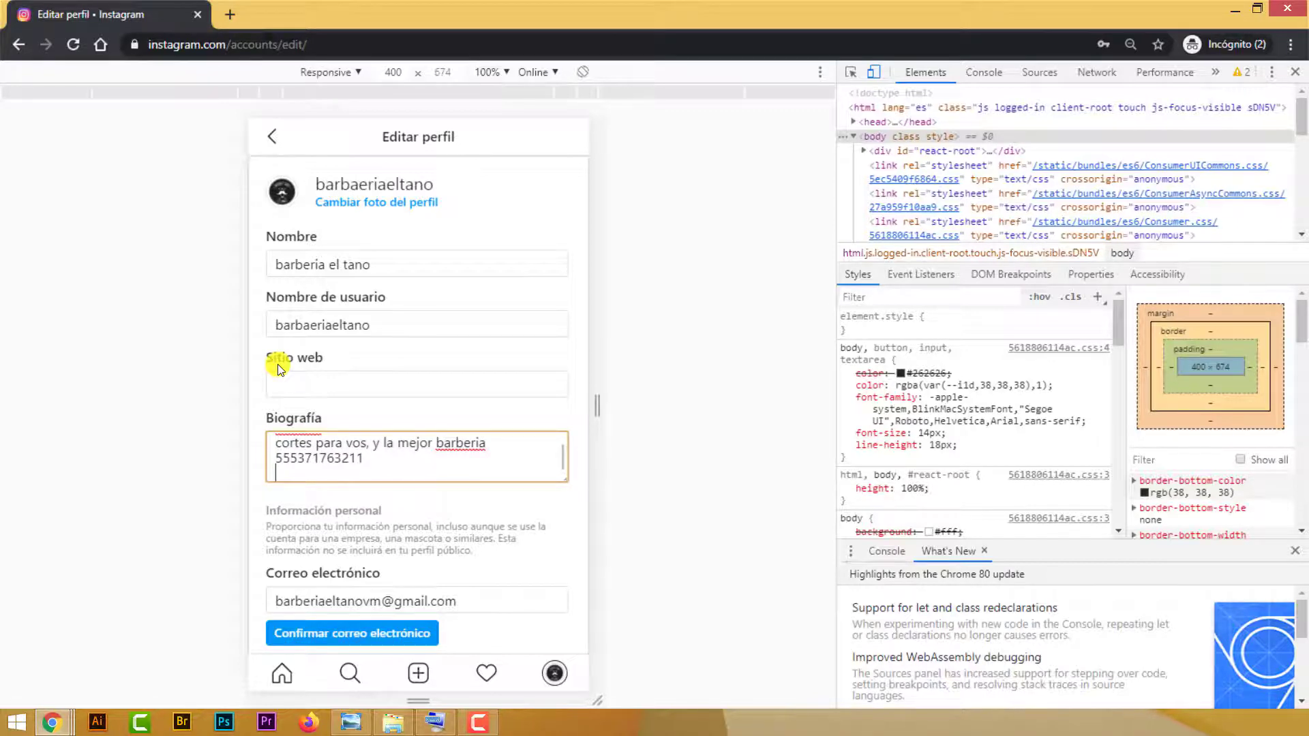
{"action": "type", "text": "ram"}
{"action": "type", "text": "os mejia "}
{"action": "type", "text": "5"}
{"action": "type", "text": "84 co"}
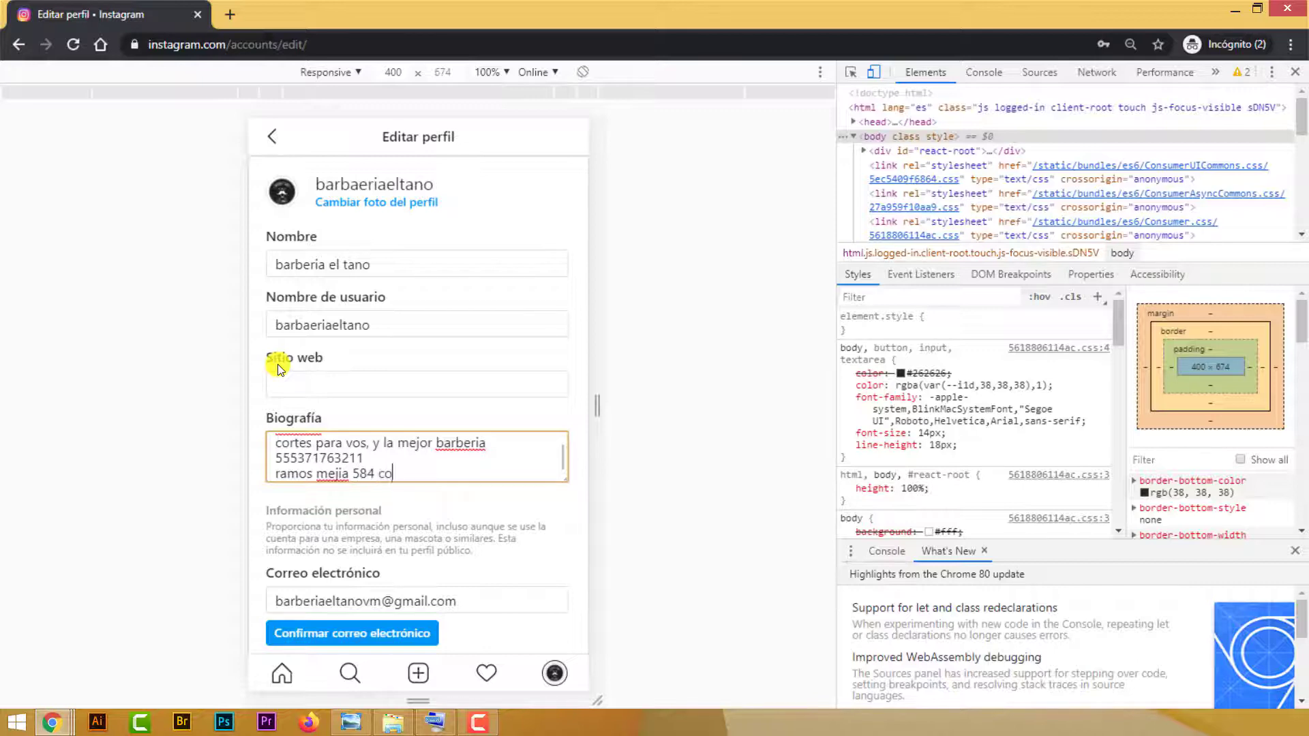
{"action": "type", "text": "rdoba"}
{"action": "scroll", "coordinate": [569, 321], "scroll_direction": "down", "scroll_amount": 1}
{"action": "scroll", "coordinate": [569, 320], "scroll_direction": "down", "scroll_amount": 2}
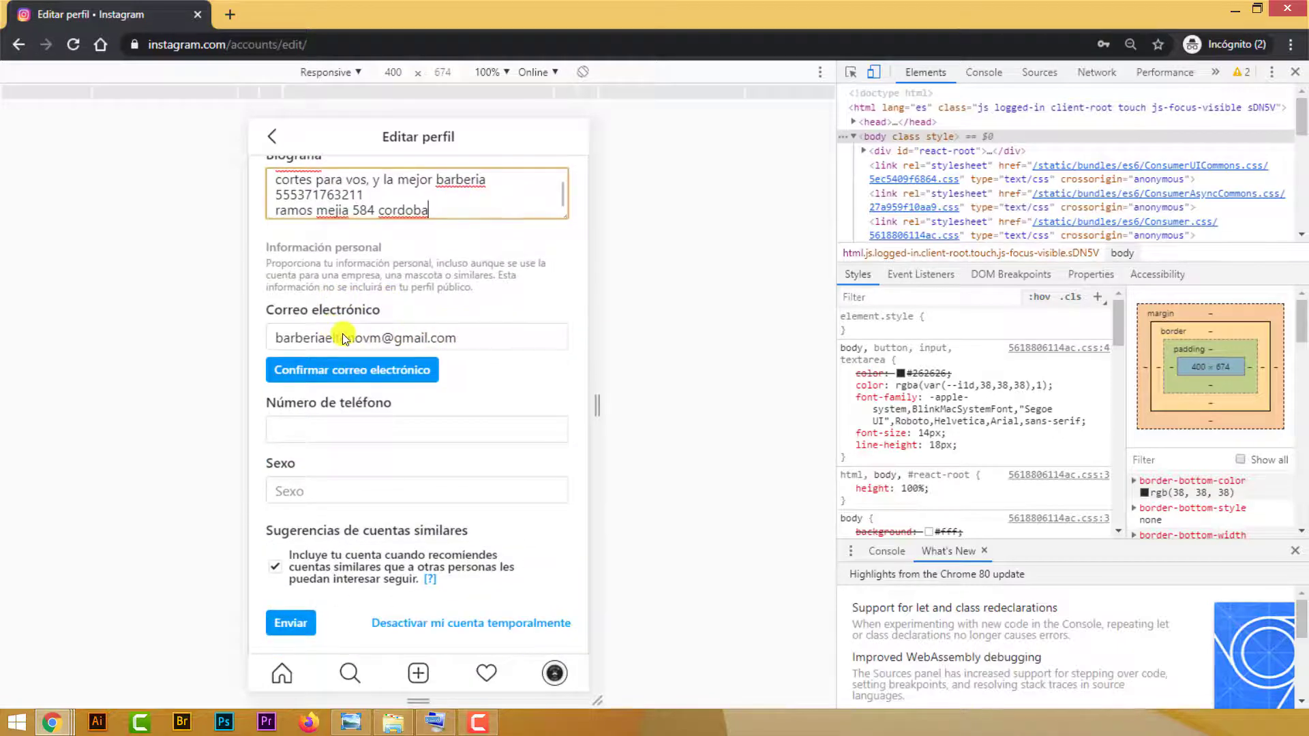
Step: Set the profile gender to Hombre
{"action": "left_click", "coordinate": [372, 432]}
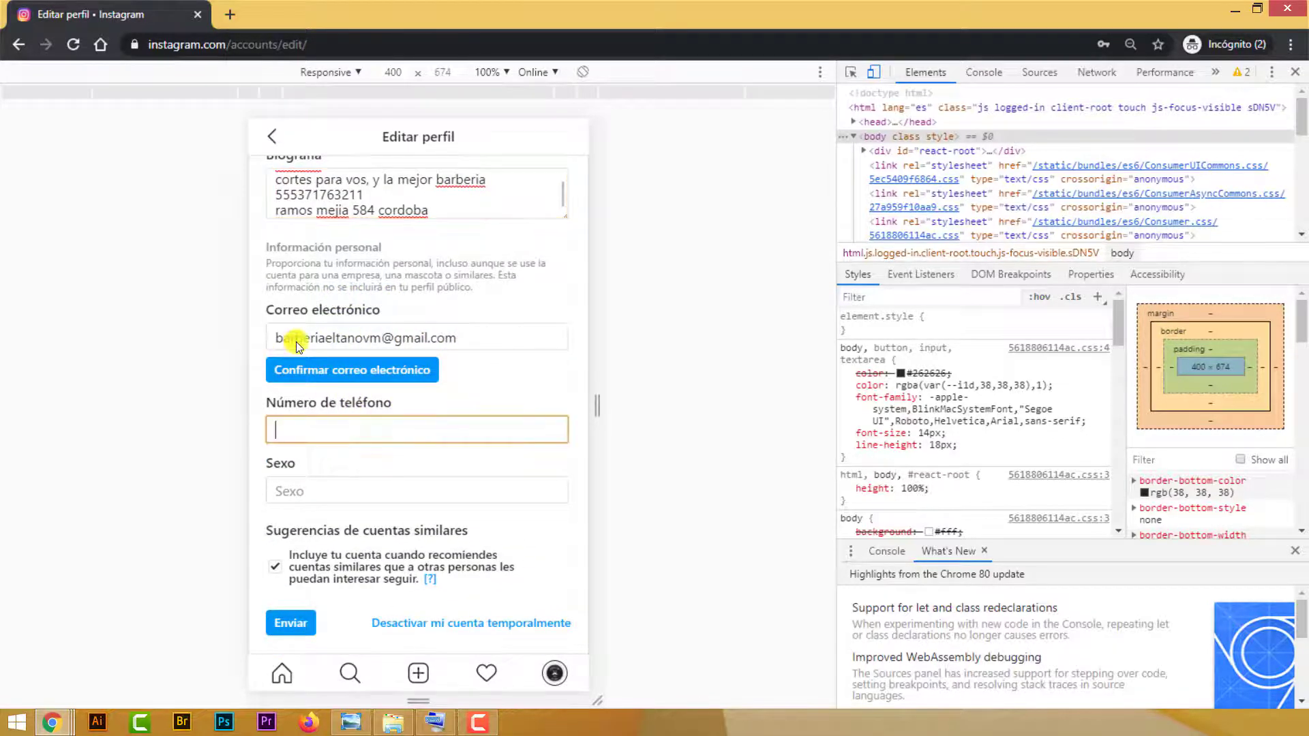
{"action": "left_click", "coordinate": [340, 489]}
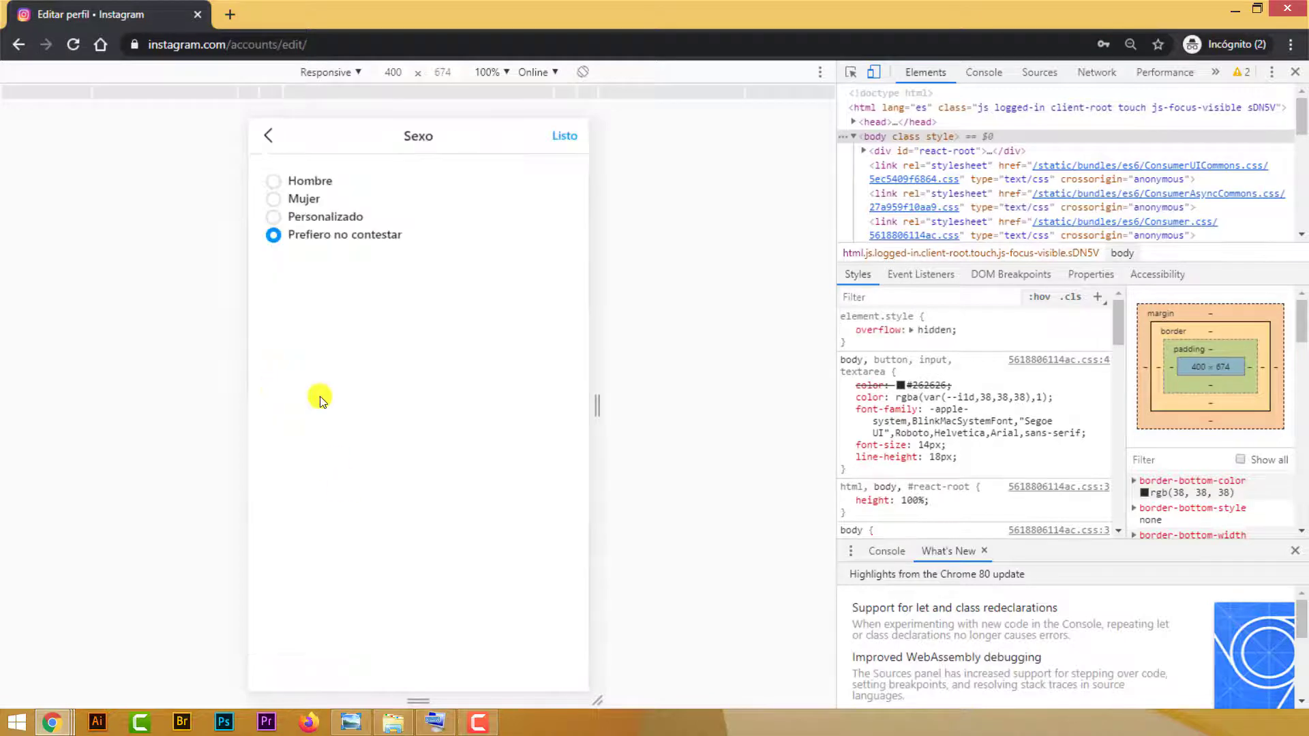
{"action": "left_click", "coordinate": [274, 181]}
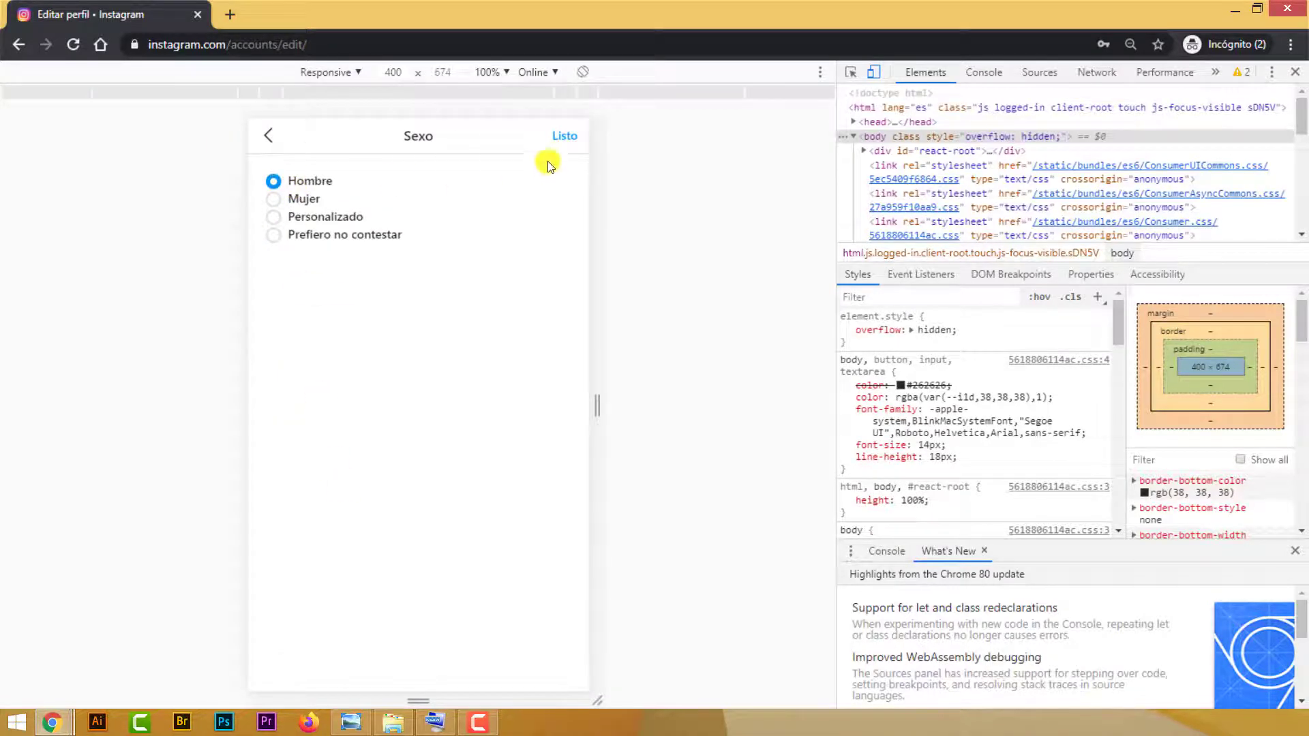
{"action": "left_click", "coordinate": [564, 135]}
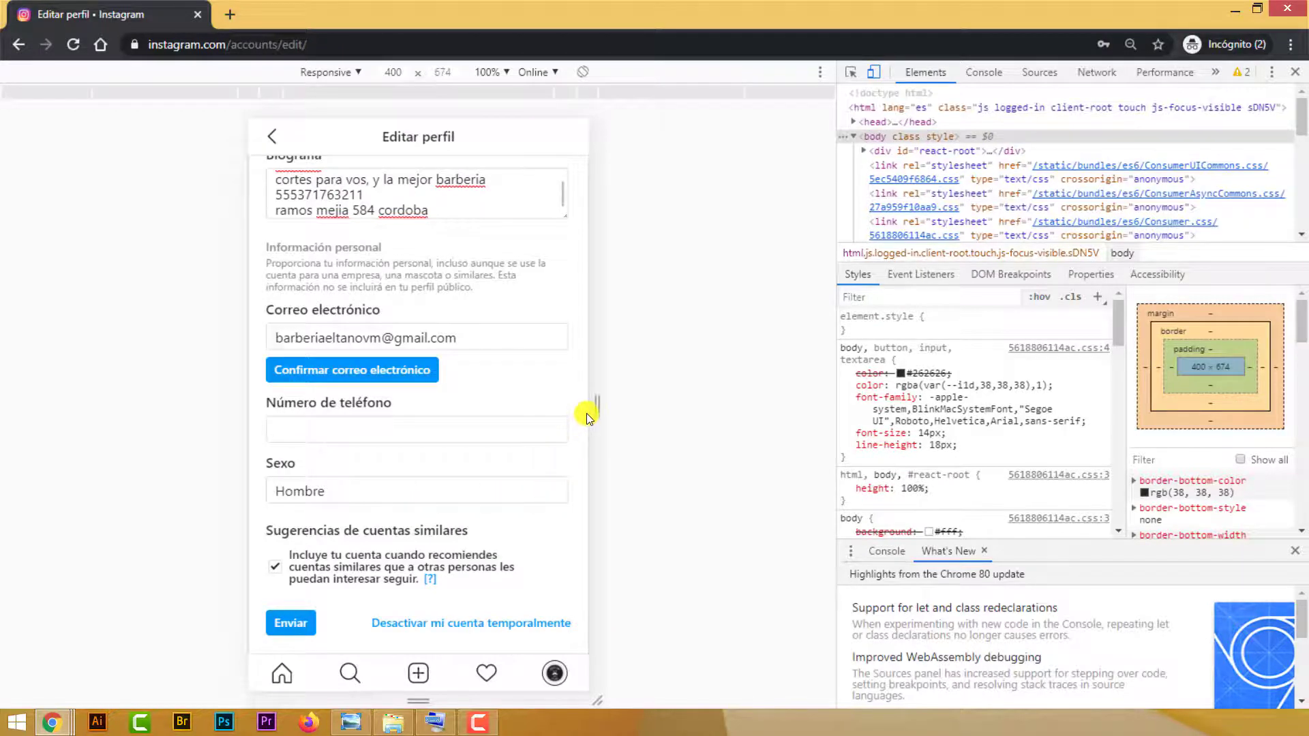
Step: Submit the edited profile and go back to the profile page to check the bio
{"action": "scroll", "coordinate": [438, 326], "scroll_direction": "down", "scroll_amount": 1}
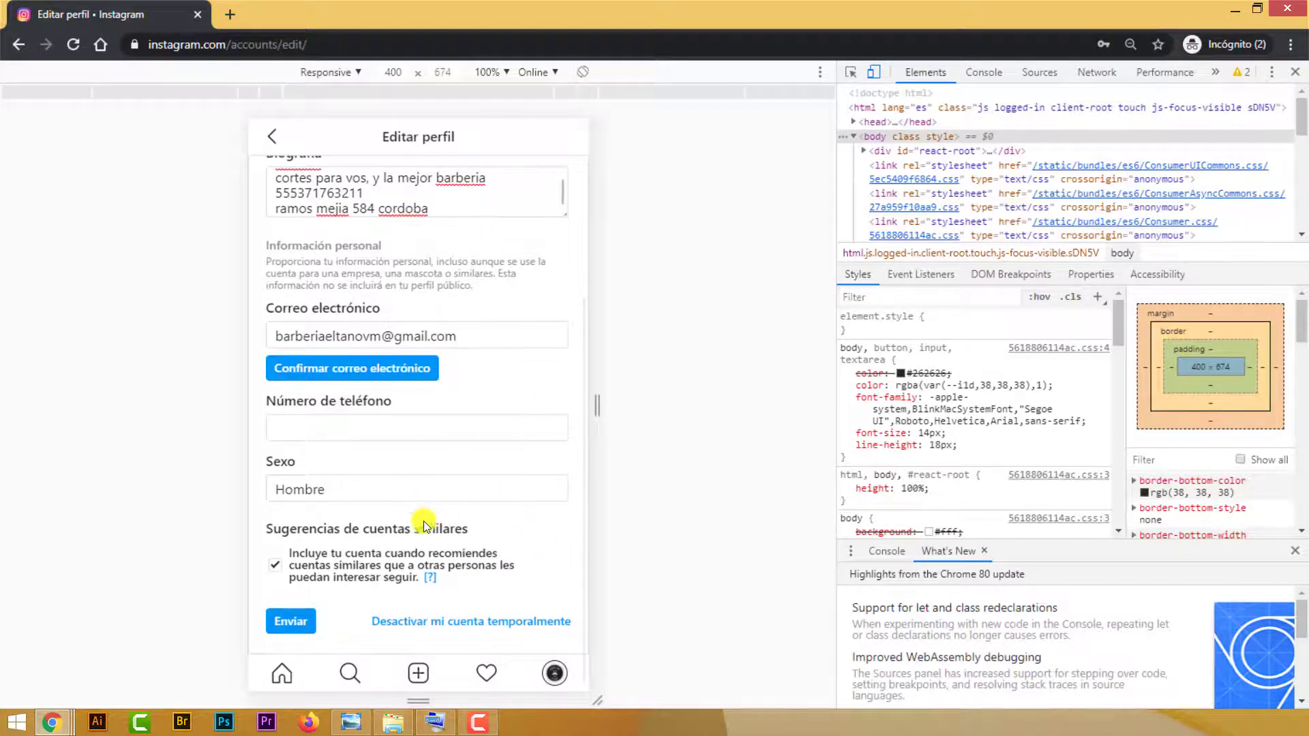
{"action": "left_click", "coordinate": [285, 624]}
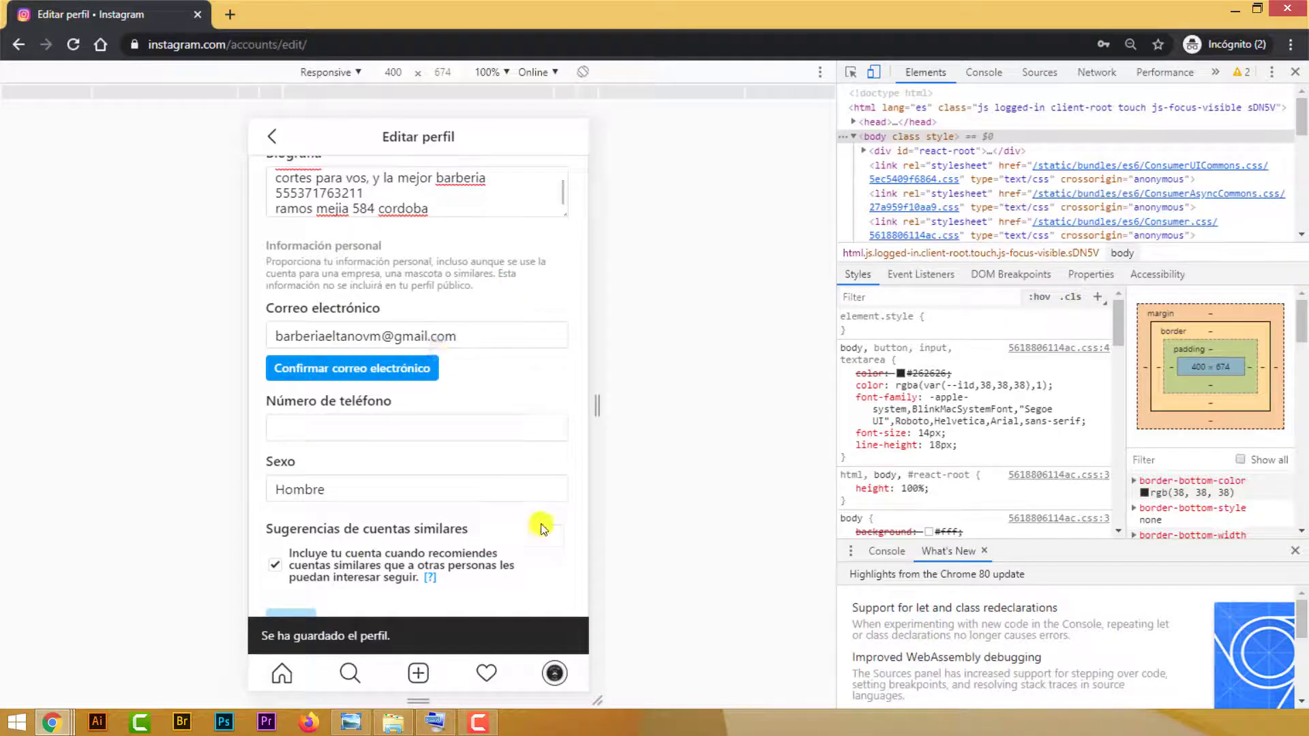
{"action": "scroll", "coordinate": [529, 546], "scroll_direction": "up", "scroll_amount": 4}
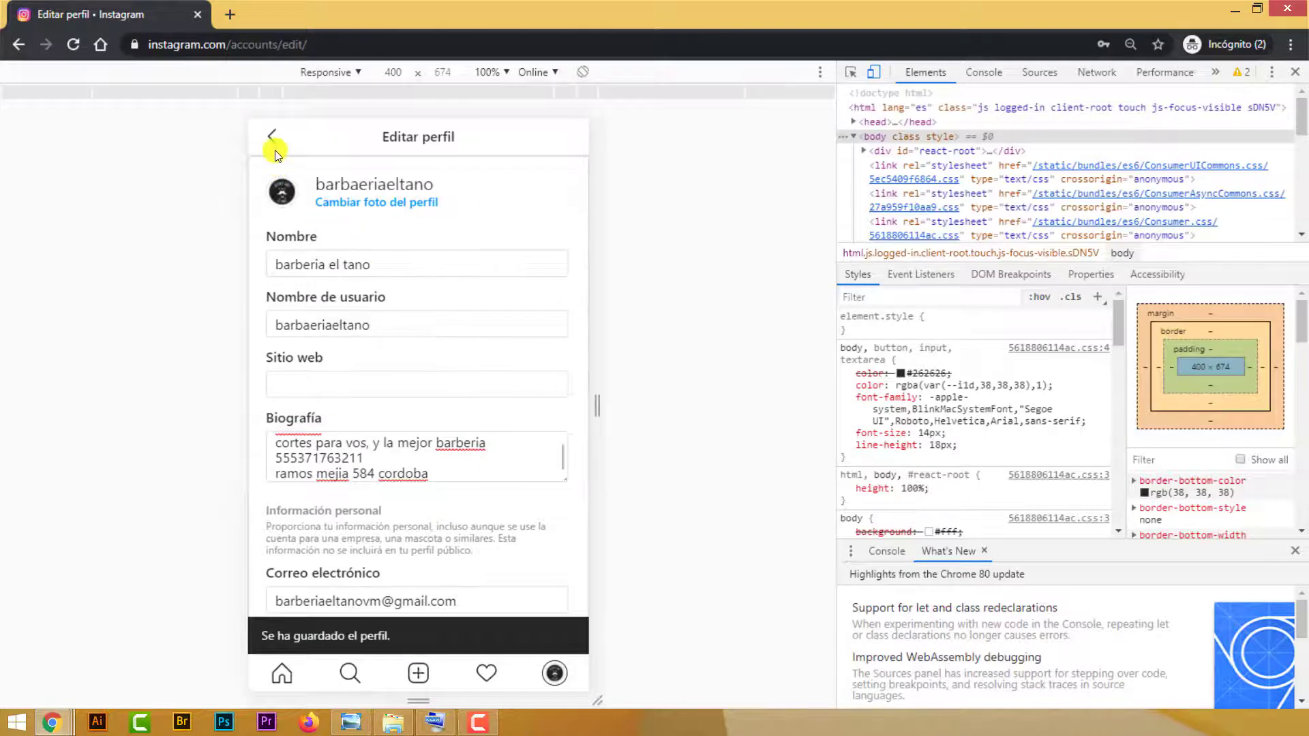
{"action": "key", "text": "alt+Left"}
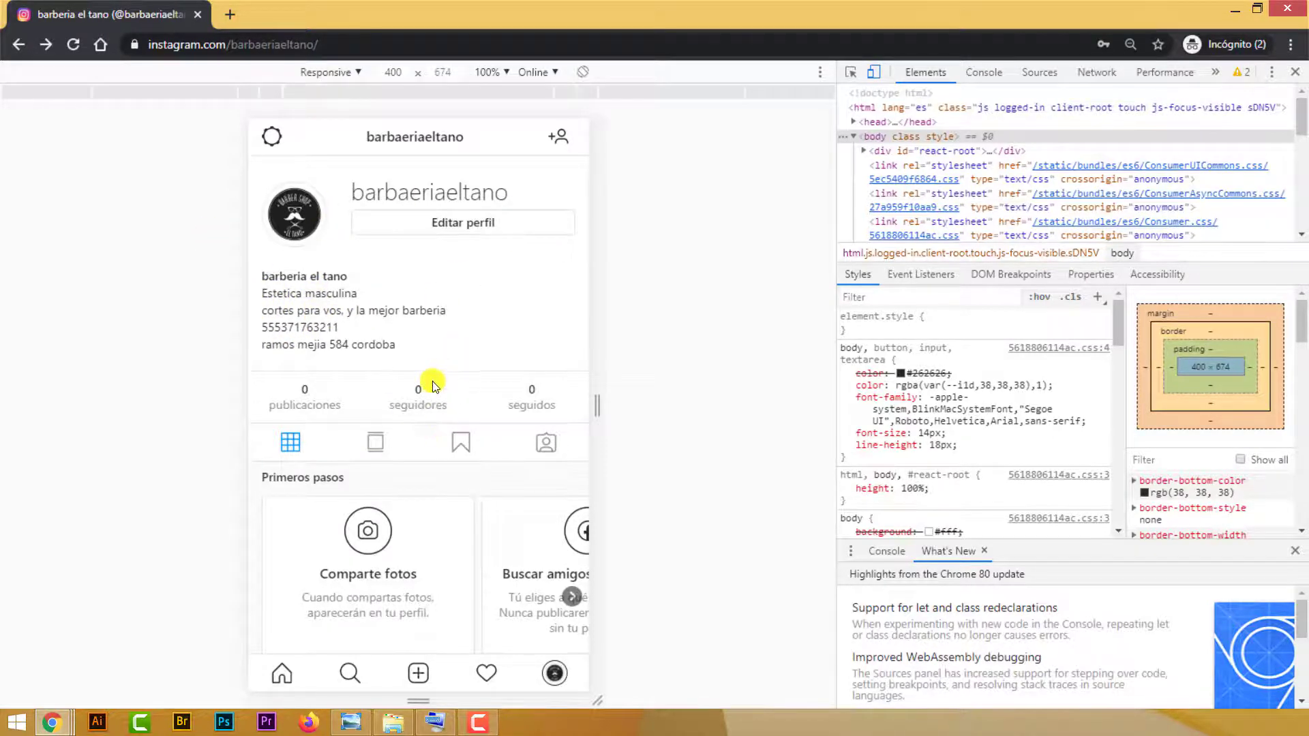
{"action": "scroll", "coordinate": [468, 278], "scroll_direction": "down", "scroll_amount": 1}
{"action": "scroll", "coordinate": [475, 415], "scroll_direction": "up", "scroll_amount": 1}
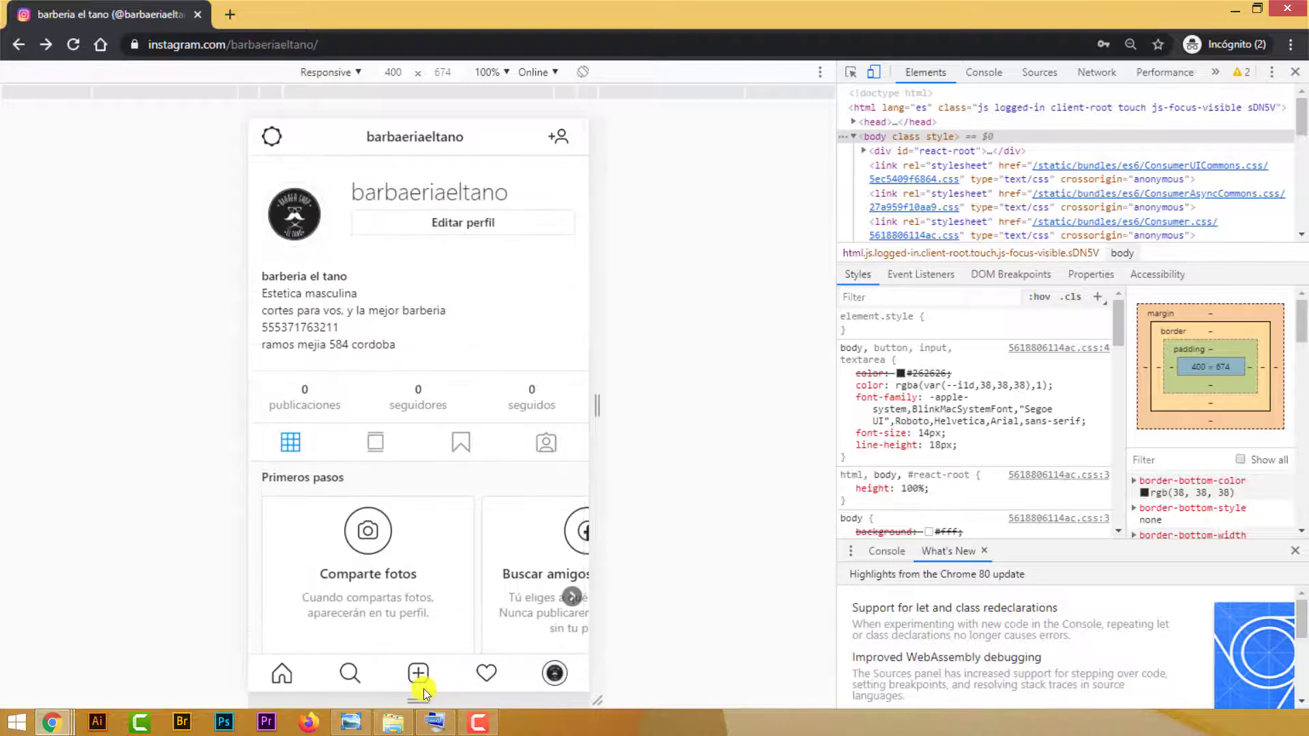
{"action": "left_click", "coordinate": [366, 530]}
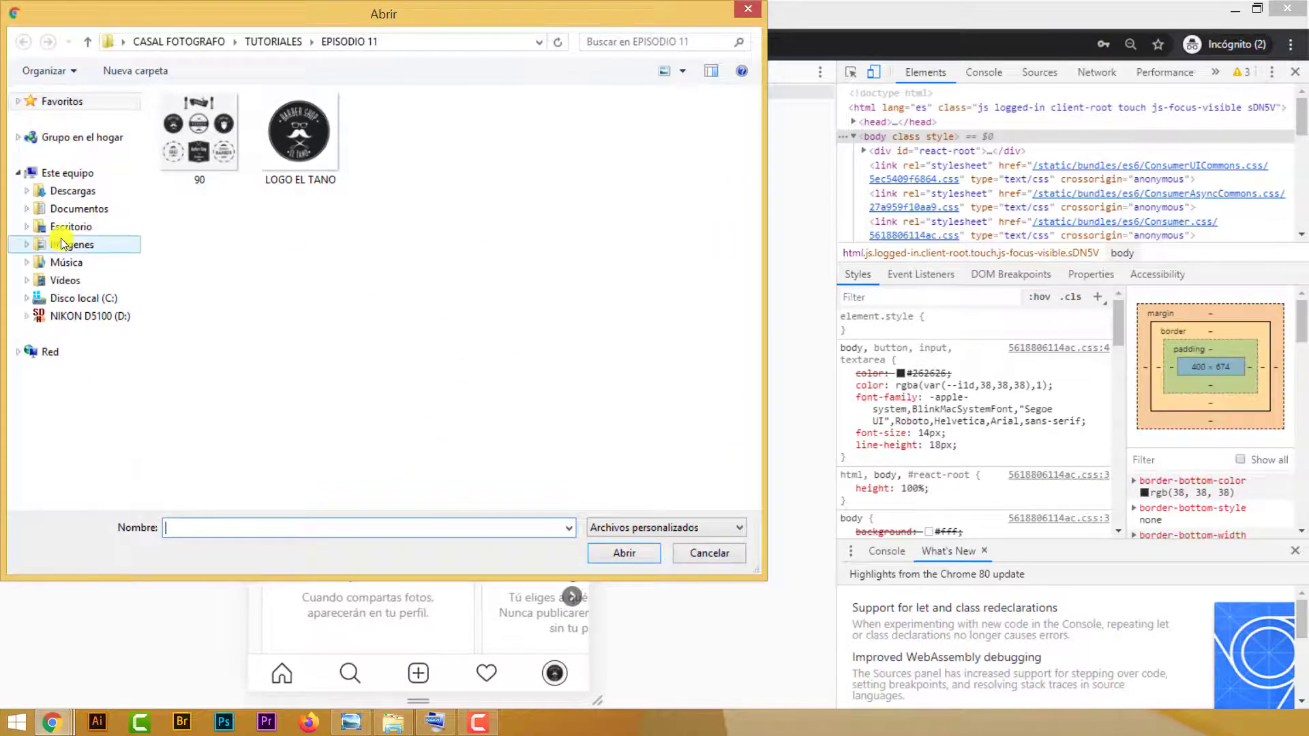
{"action": "left_click", "coordinate": [65, 227]}
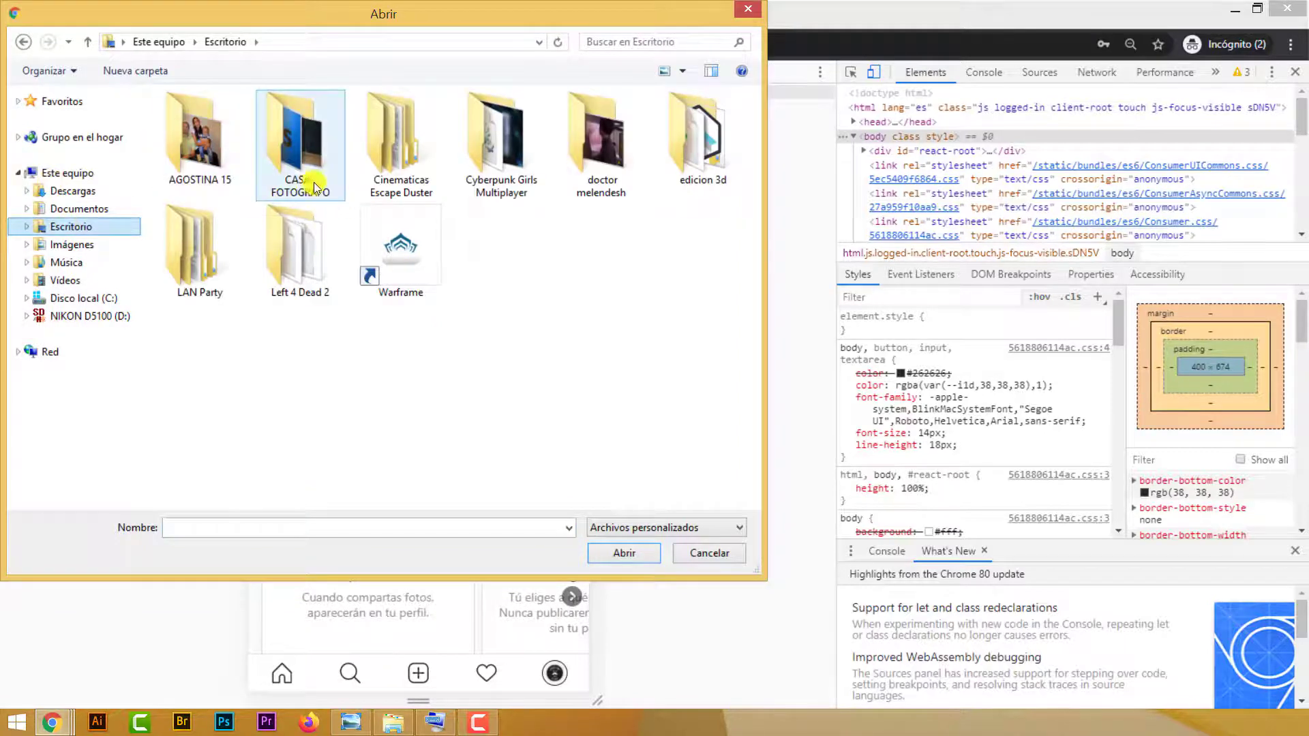
{"action": "double_click", "coordinate": [295, 156]}
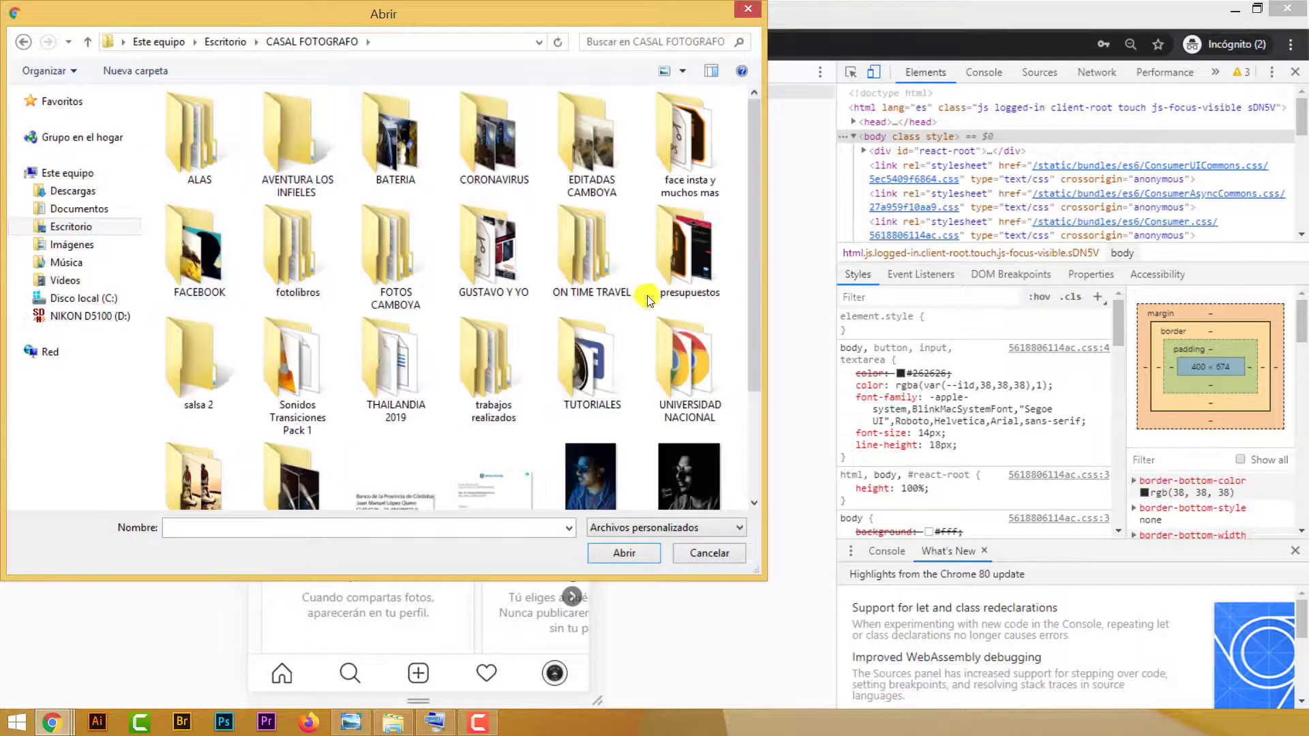
{"action": "double_click", "coordinate": [591, 365]}
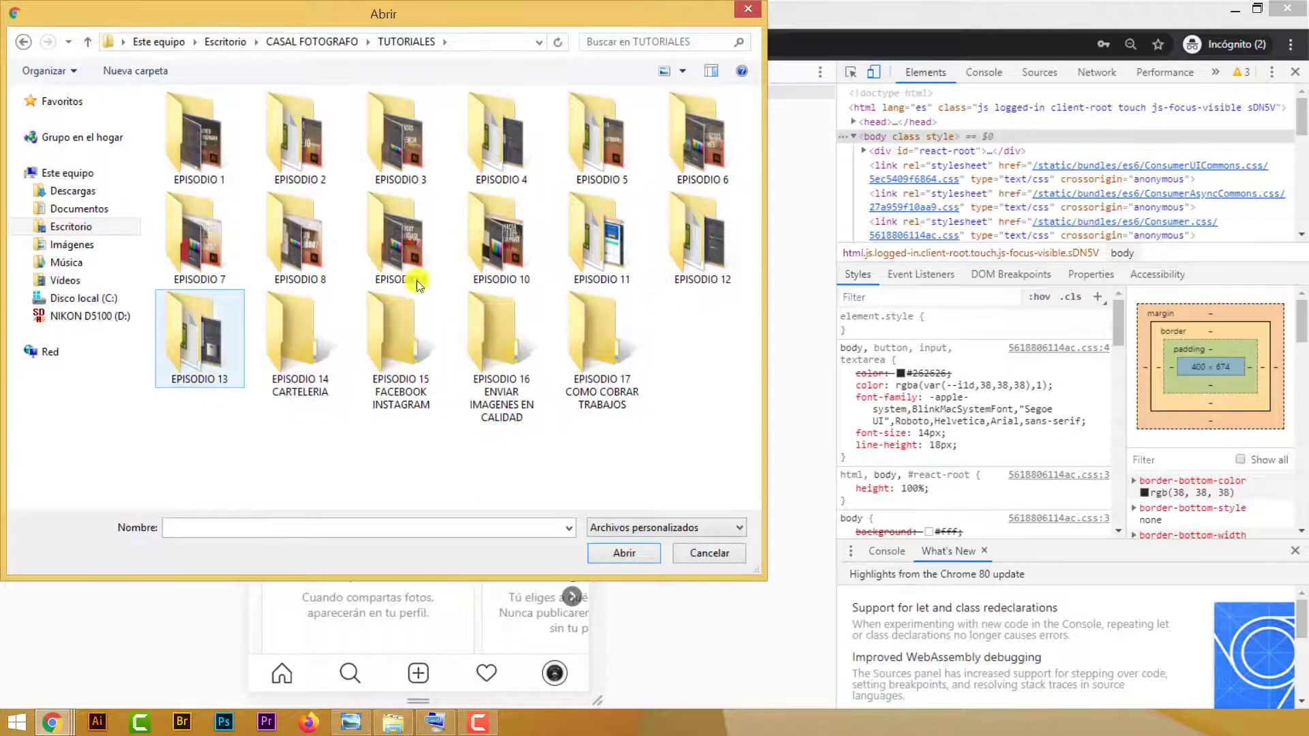
{"action": "double_click", "coordinate": [198, 334]}
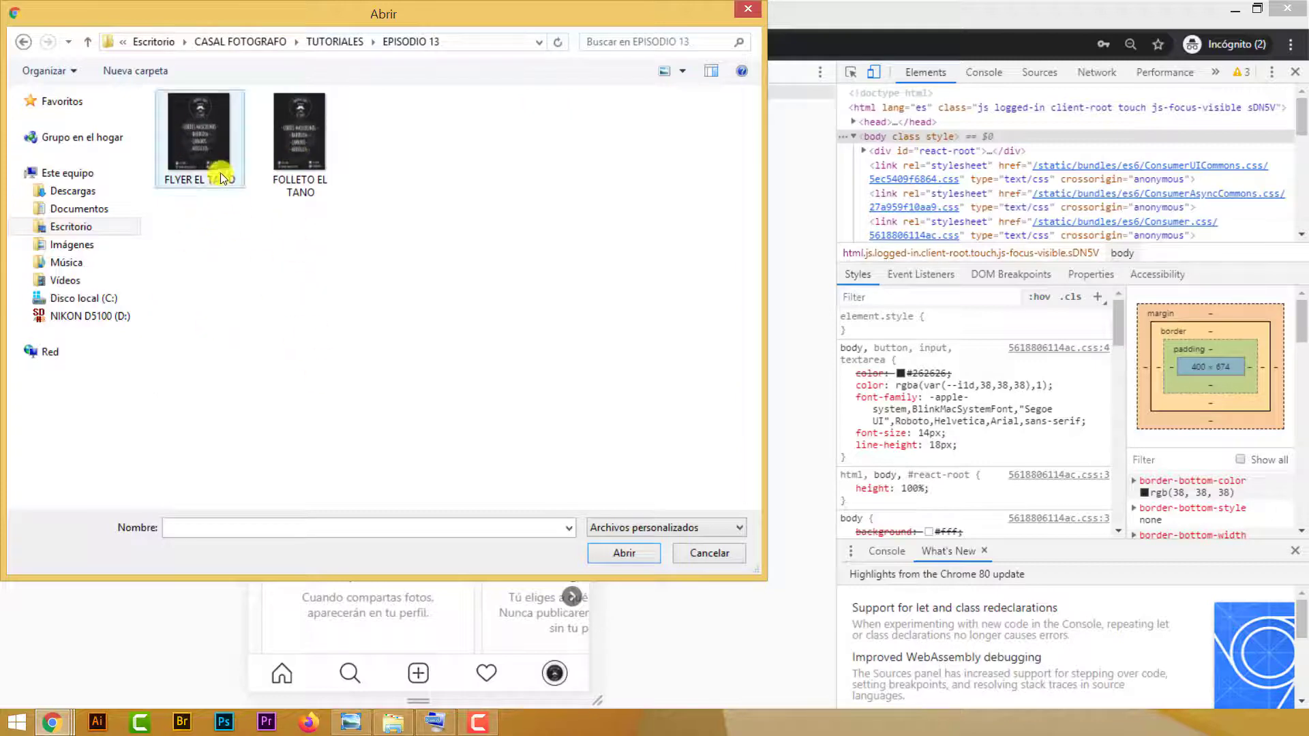
{"action": "left_click", "coordinate": [171, 134]}
{"action": "left_click", "coordinate": [636, 554]}
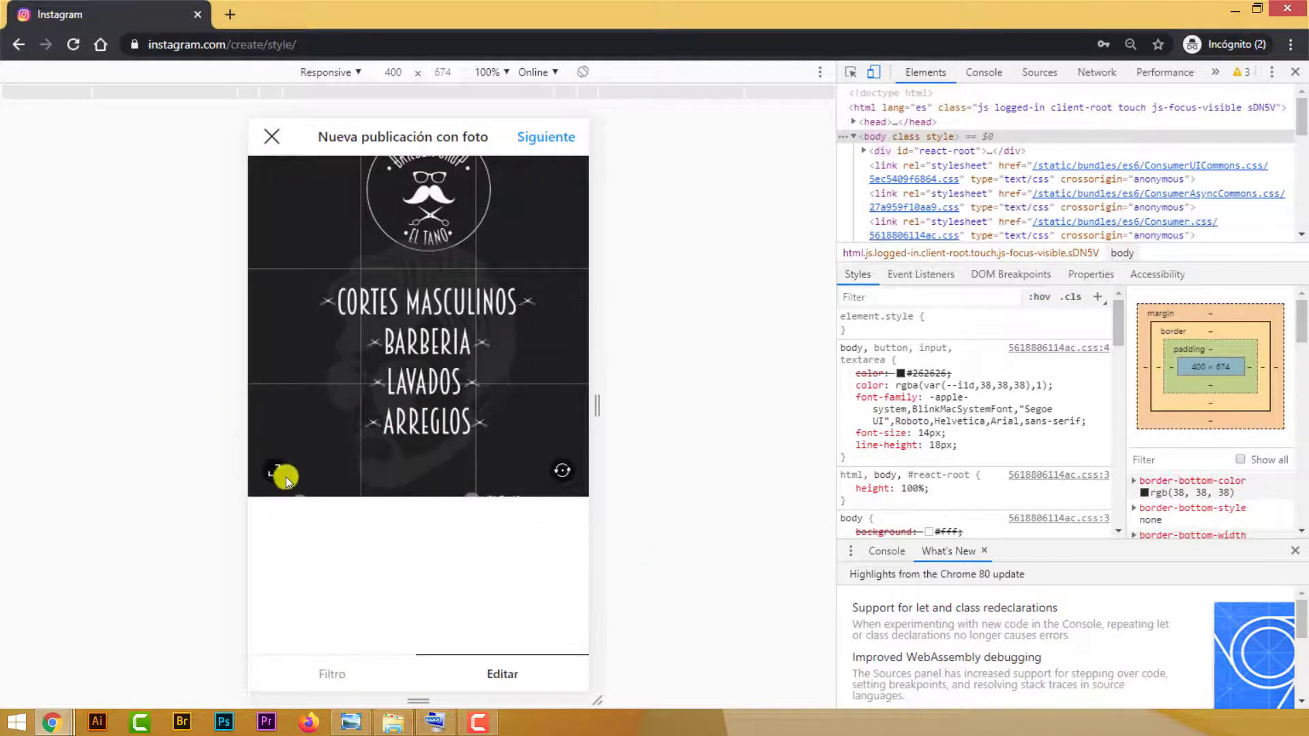
{"action": "left_click", "coordinate": [274, 471]}
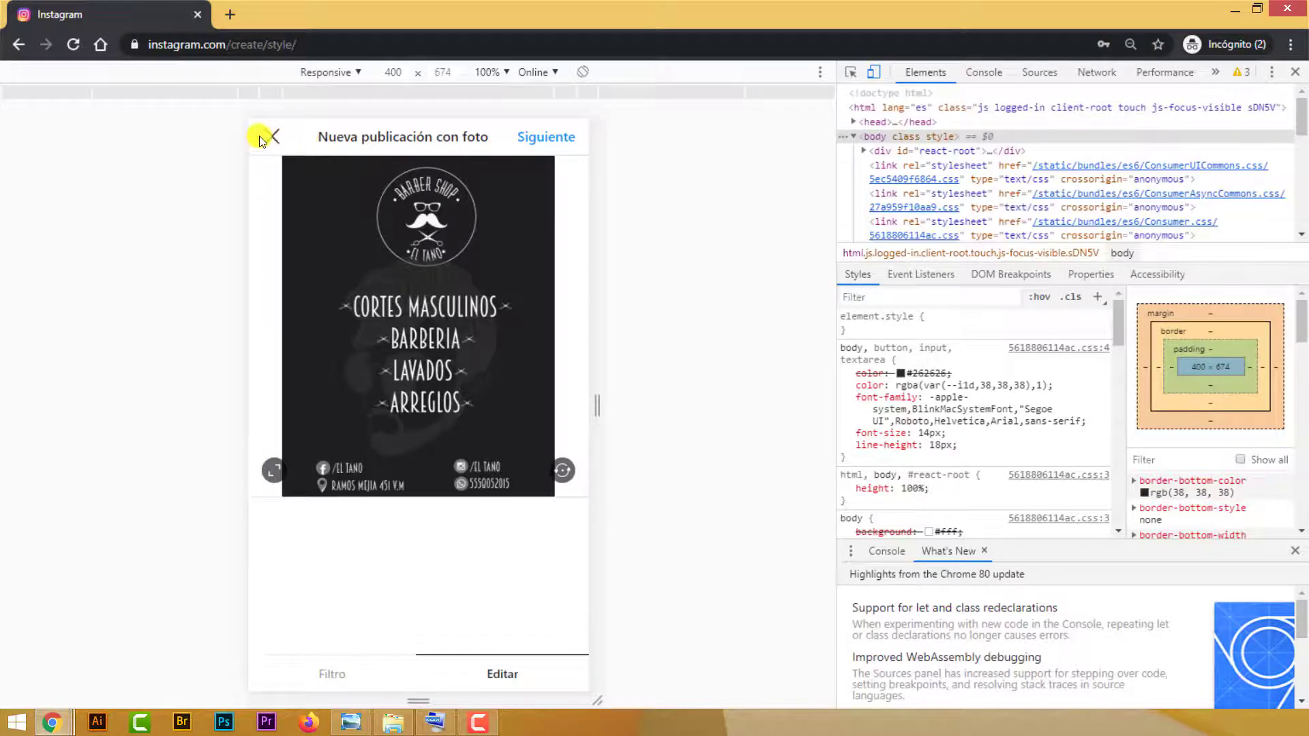
{"action": "left_click", "coordinate": [274, 137]}
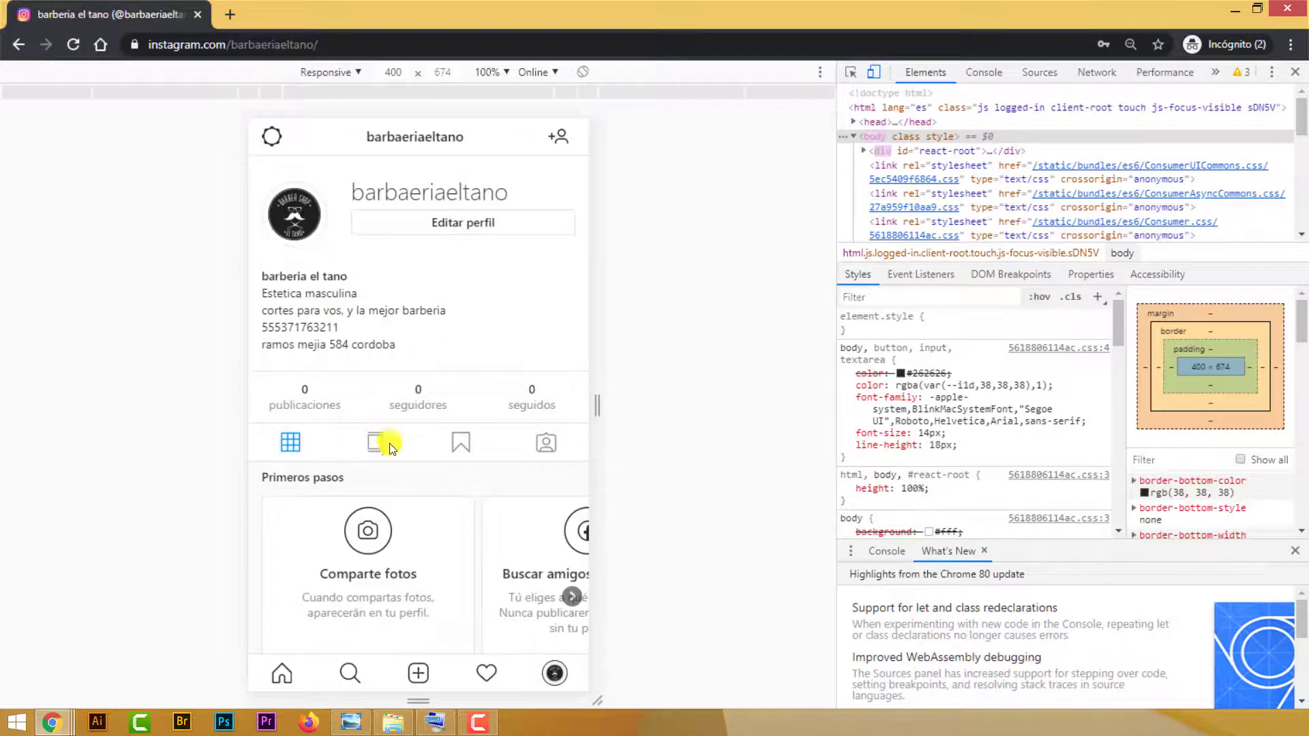
Step: Open FOLLETO EL TANO as a new post, try whole-versus-square crop, then discard the draft
{"action": "left_click", "coordinate": [418, 672]}
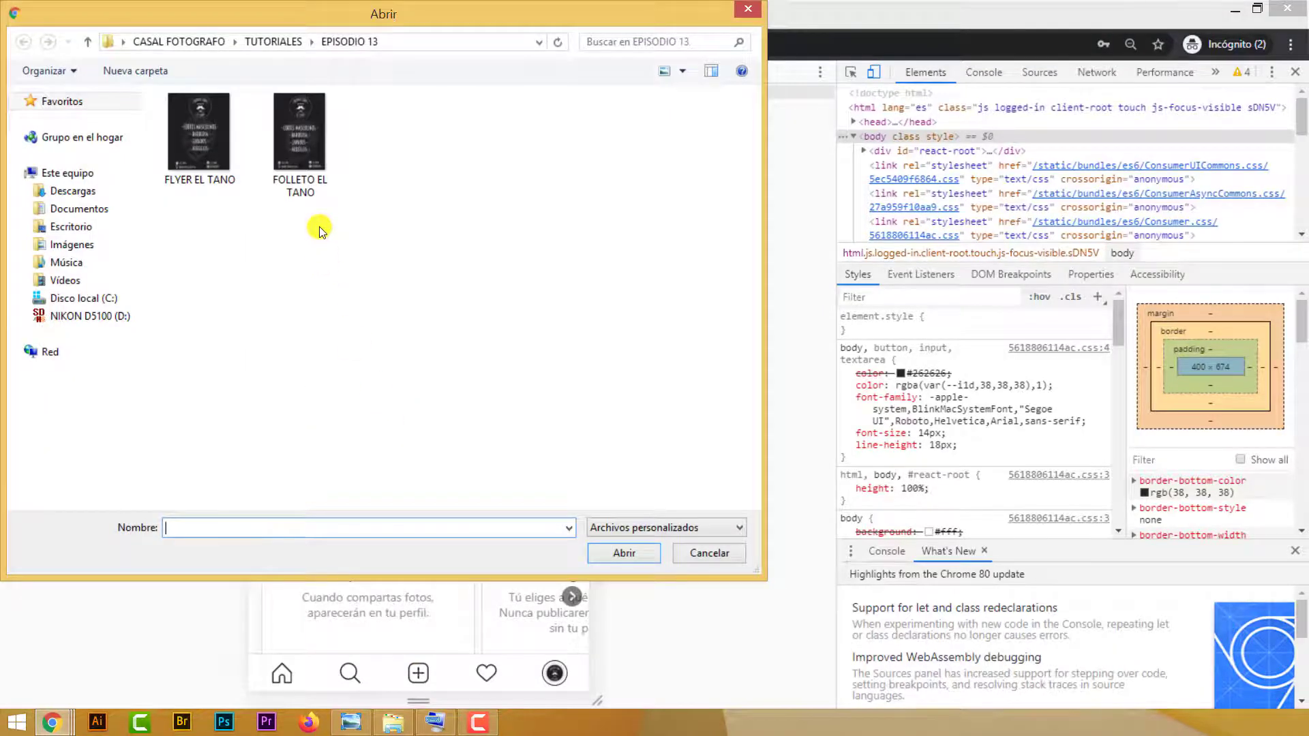
{"action": "left_click", "coordinate": [302, 158]}
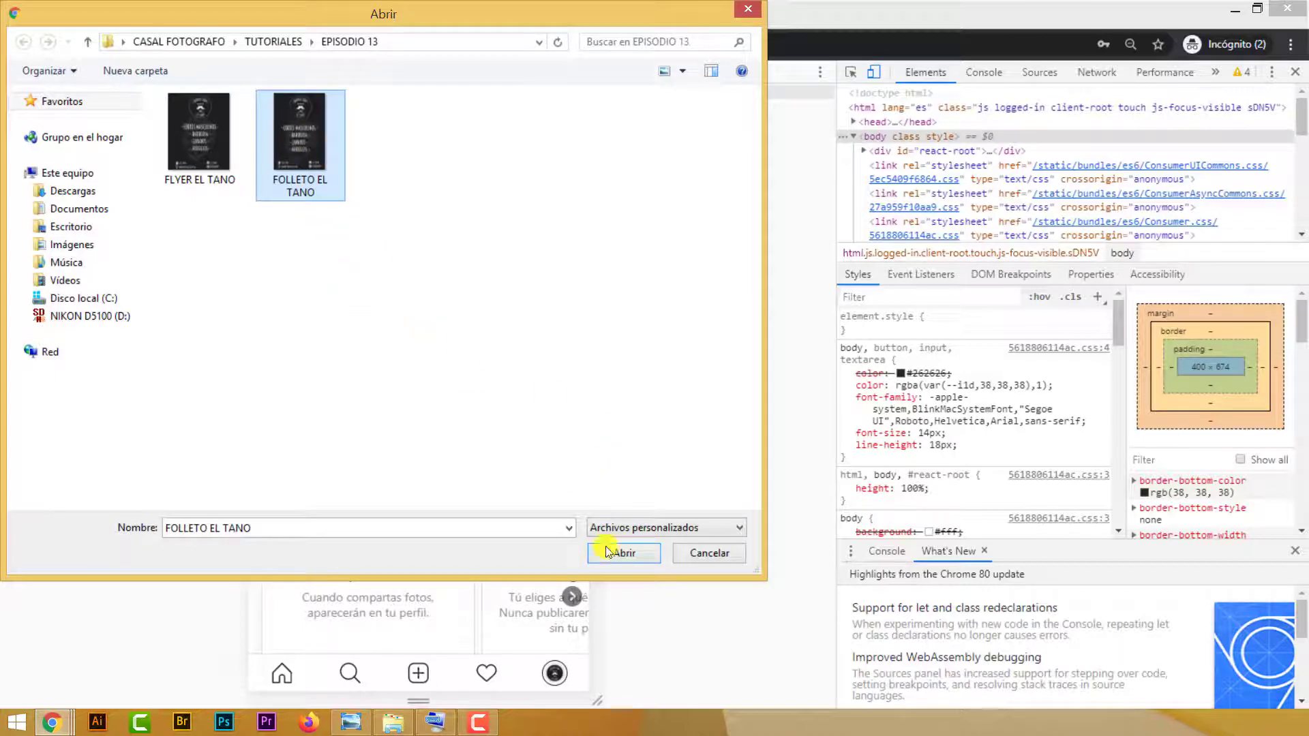
{"action": "left_click", "coordinate": [624, 552]}
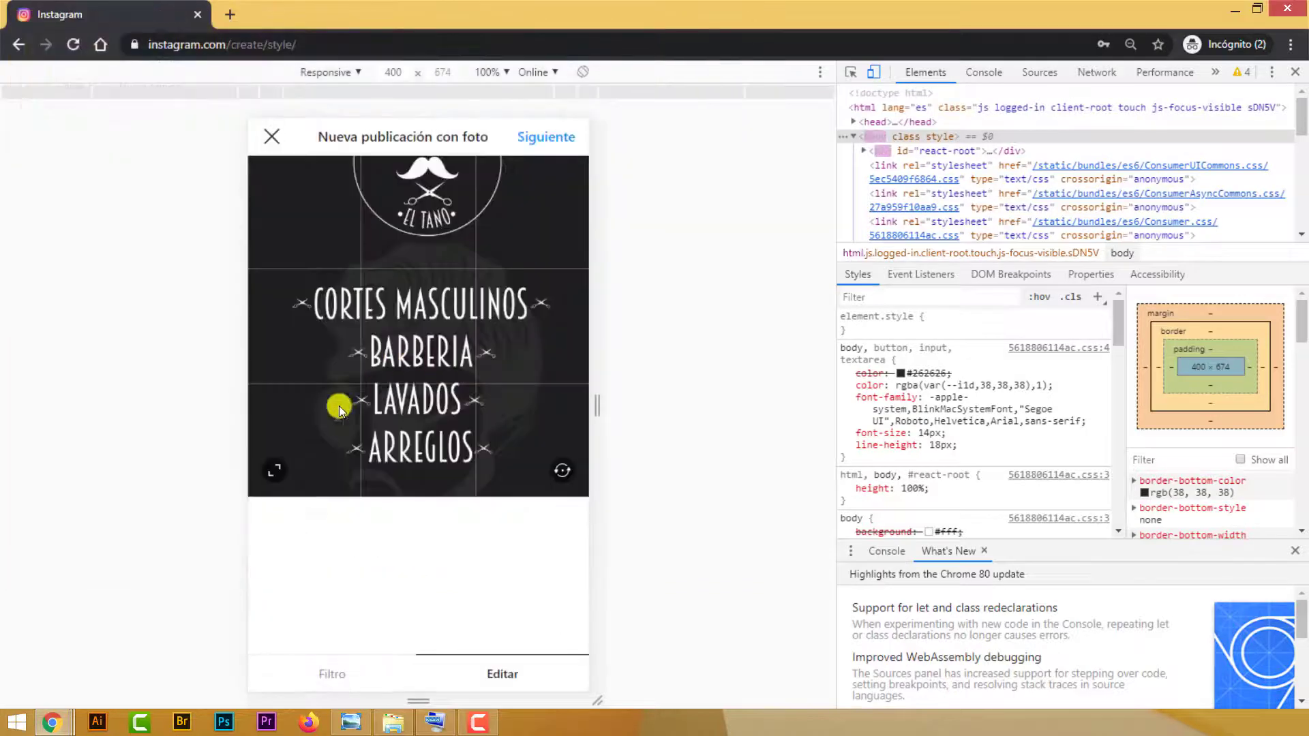
{"action": "left_click", "coordinate": [274, 470]}
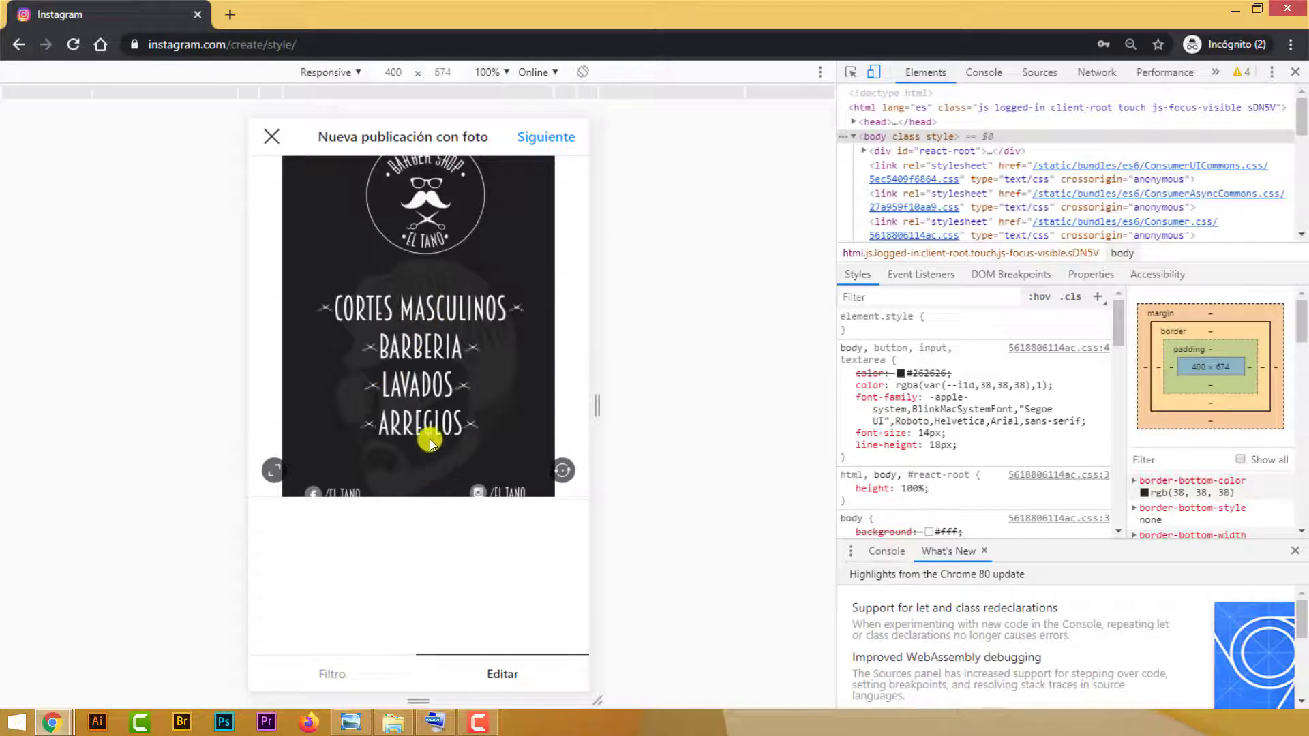
{"action": "left_click", "coordinate": [281, 474]}
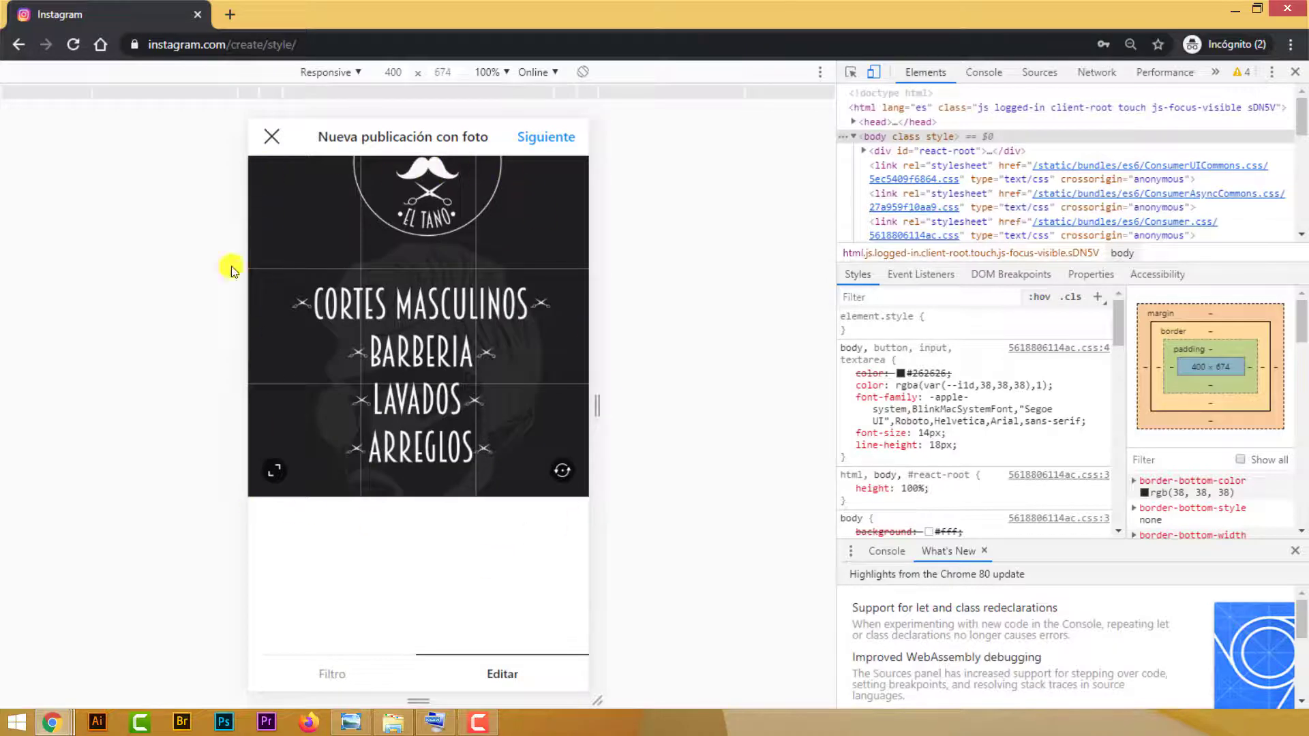
{"action": "left_click", "coordinate": [281, 474]}
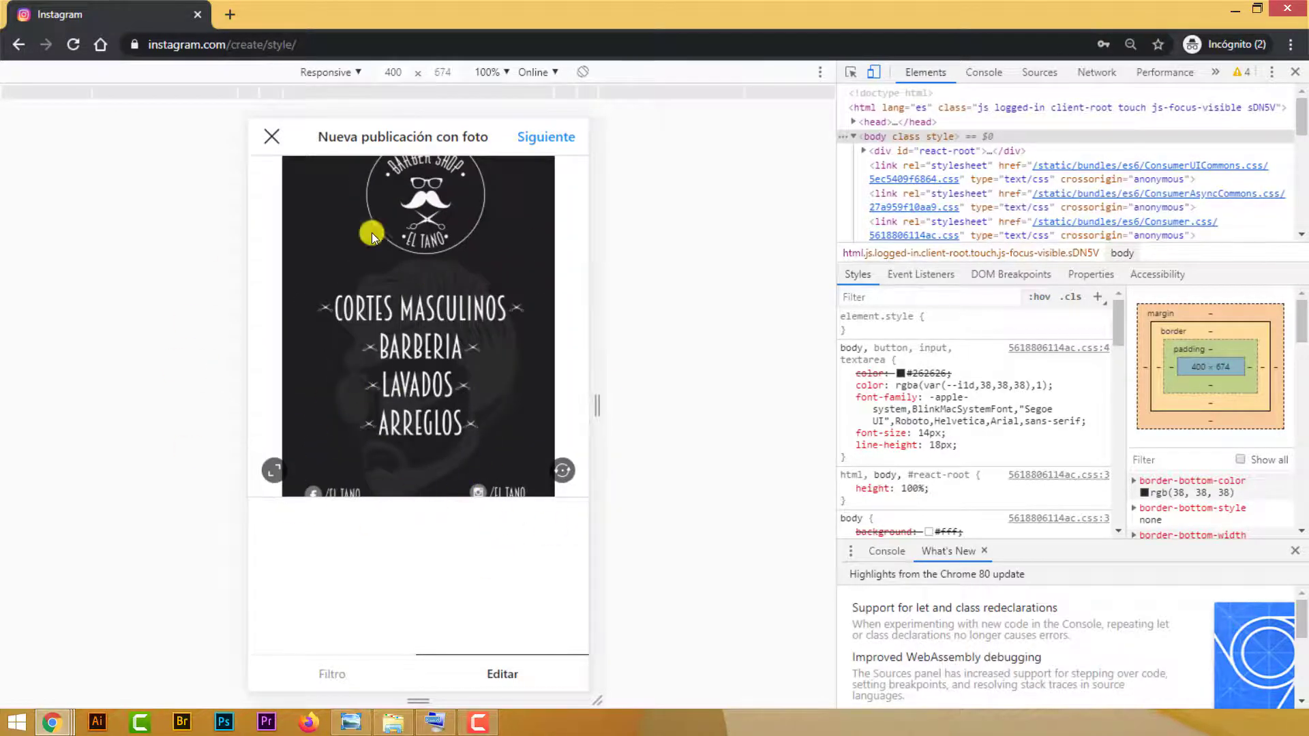
{"action": "left_click", "coordinate": [266, 137]}
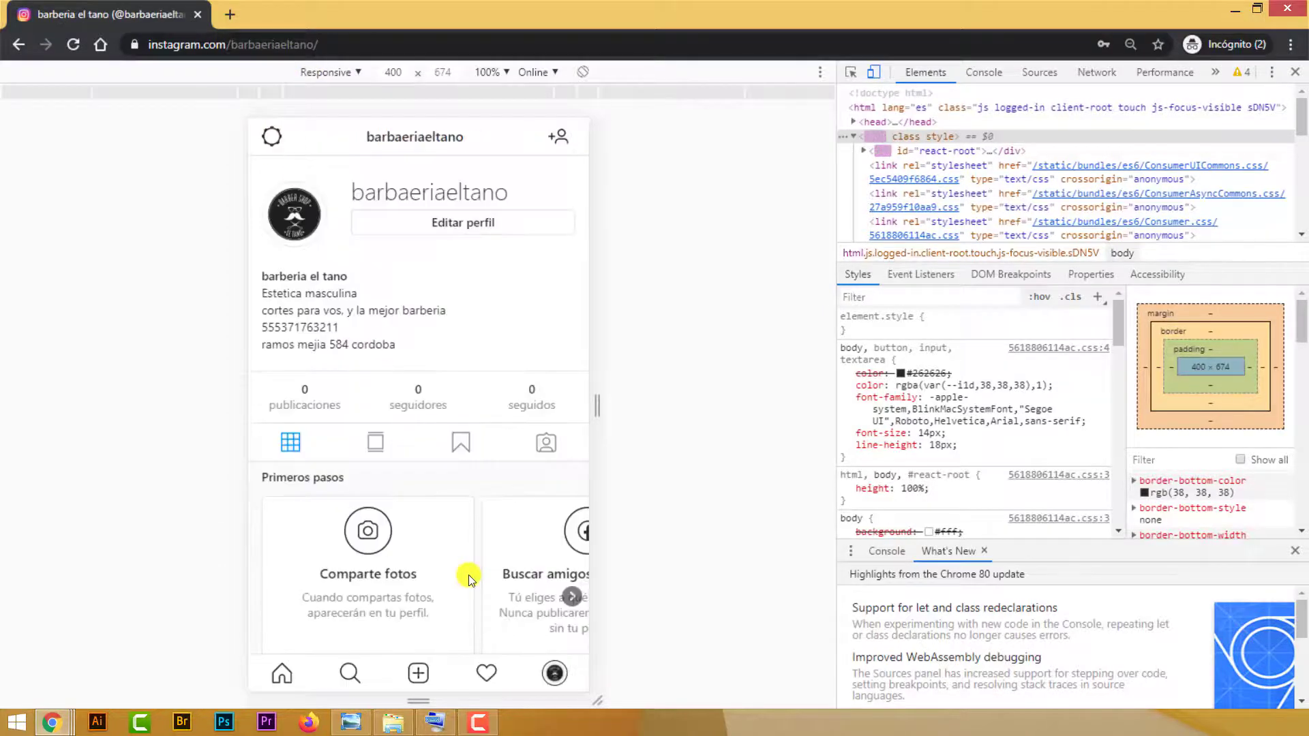
Step: Start a post from FLYER EL TANO, expand it to show uncropped, and advance to captioning
{"action": "left_click", "coordinate": [334, 542]}
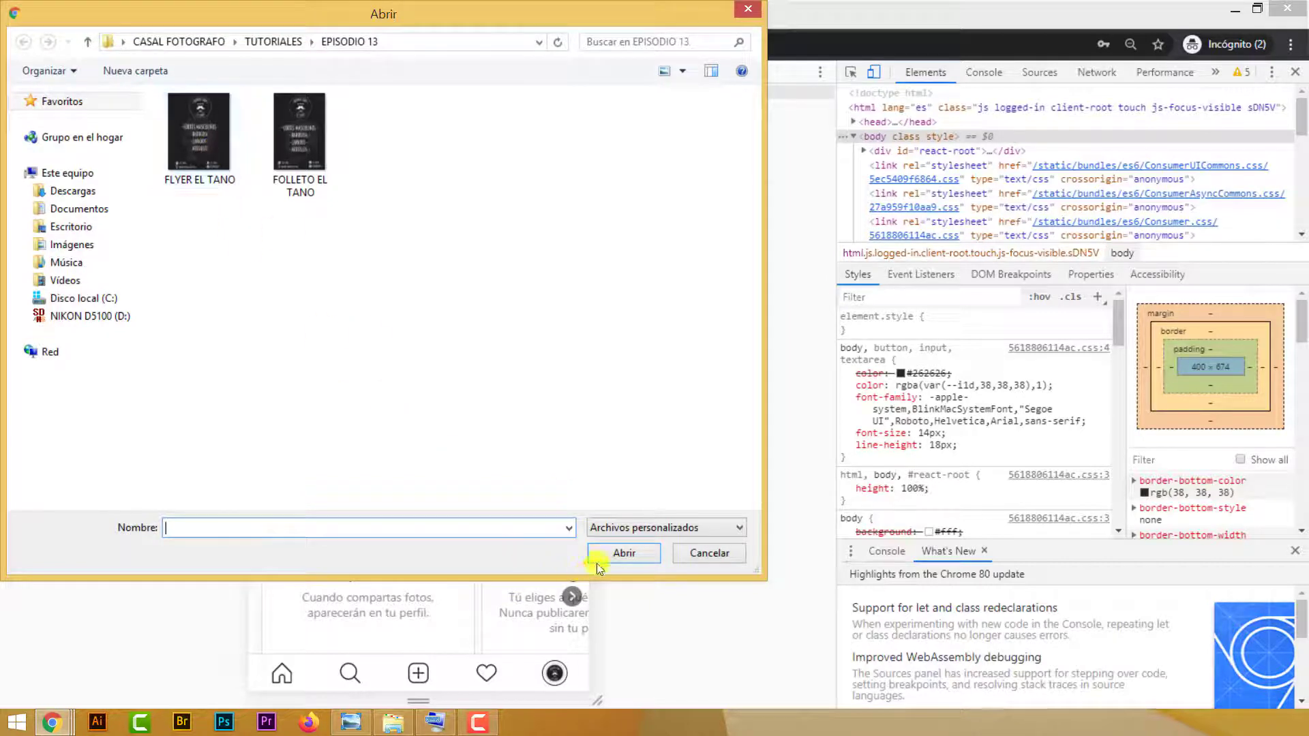
{"action": "left_click", "coordinate": [226, 133]}
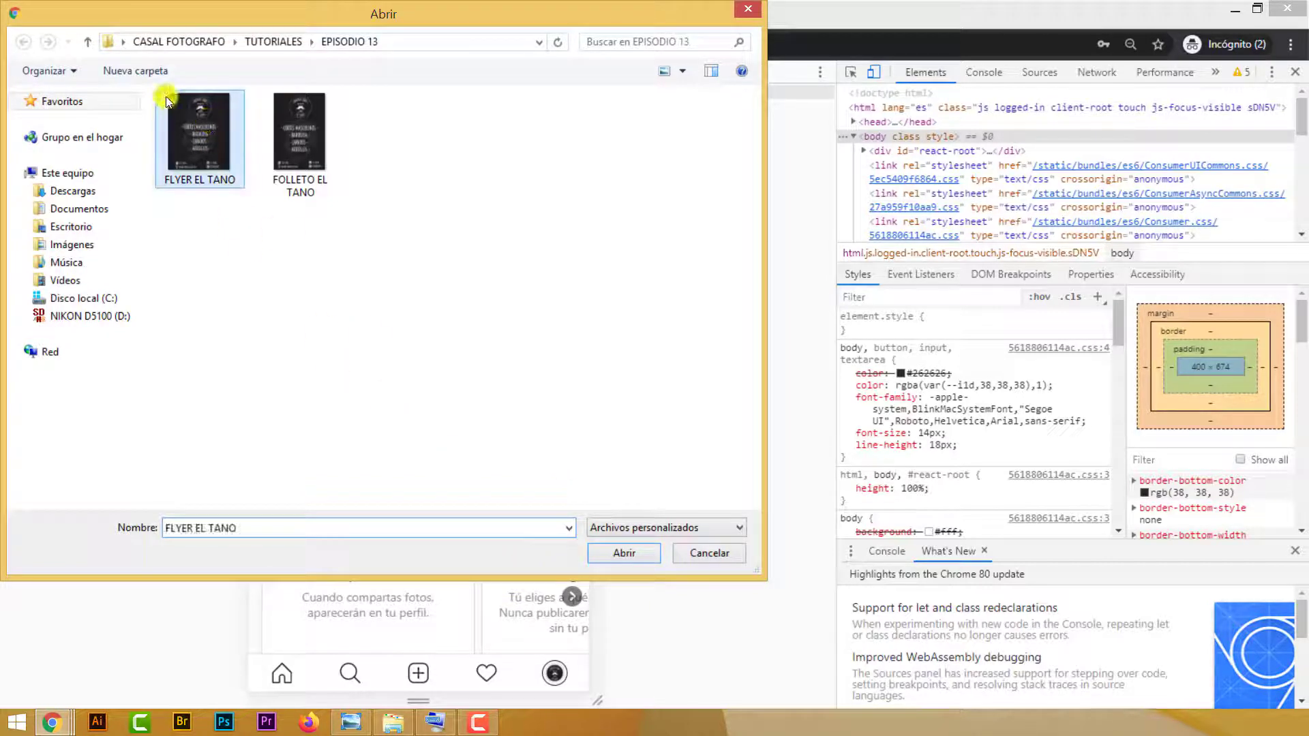
{"action": "left_click", "coordinate": [616, 557]}
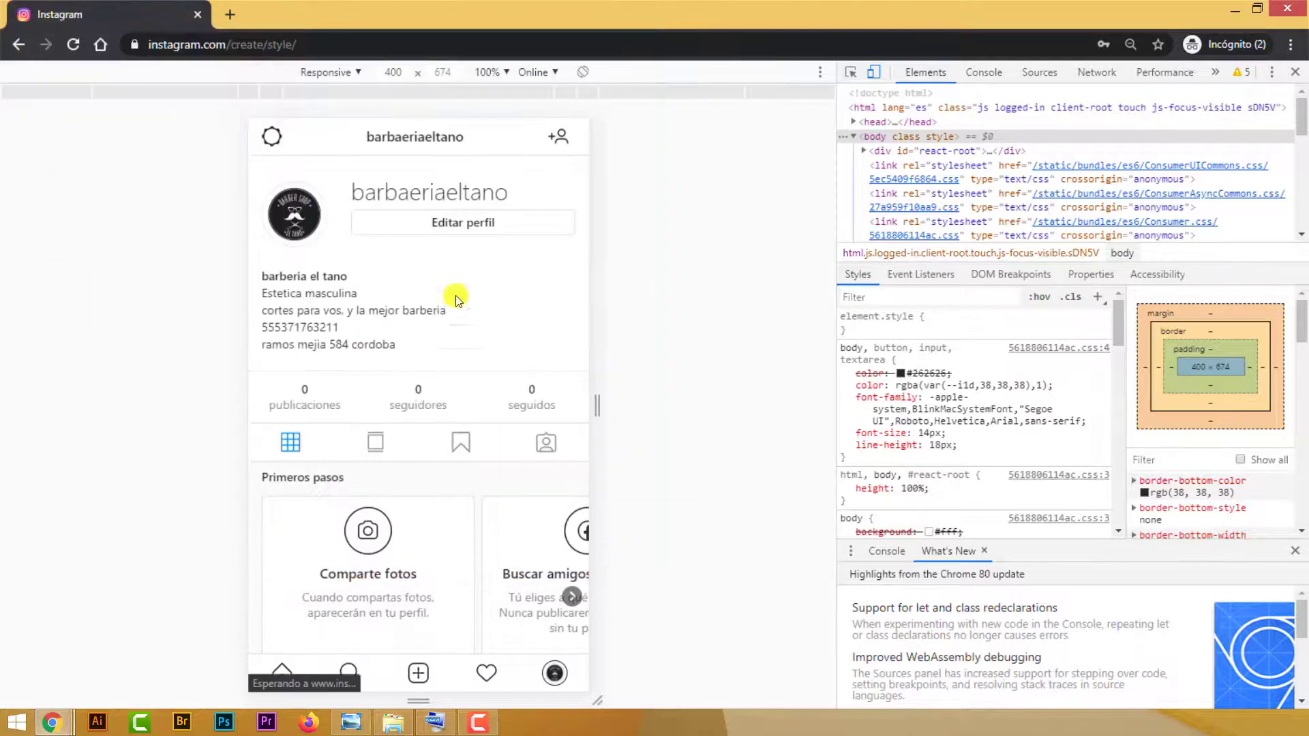
{"action": "left_click", "coordinate": [272, 468]}
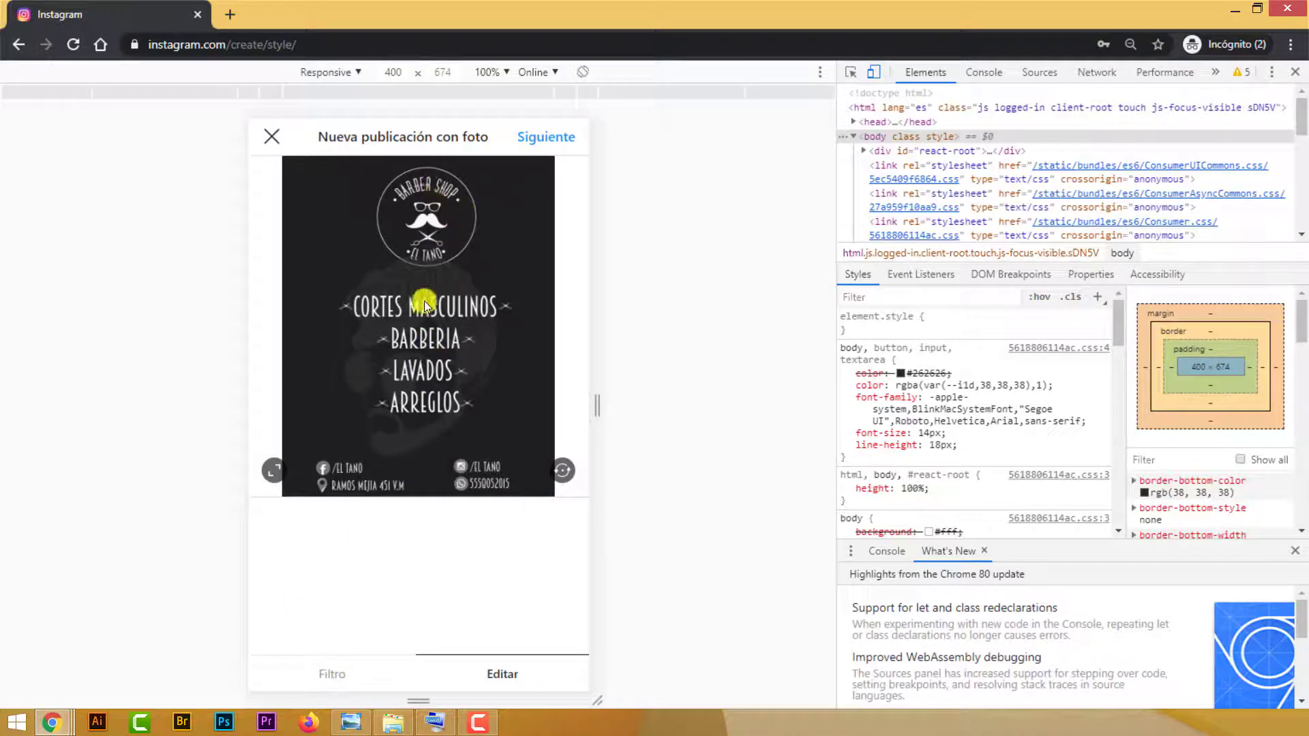
{"action": "left_click", "coordinate": [544, 137]}
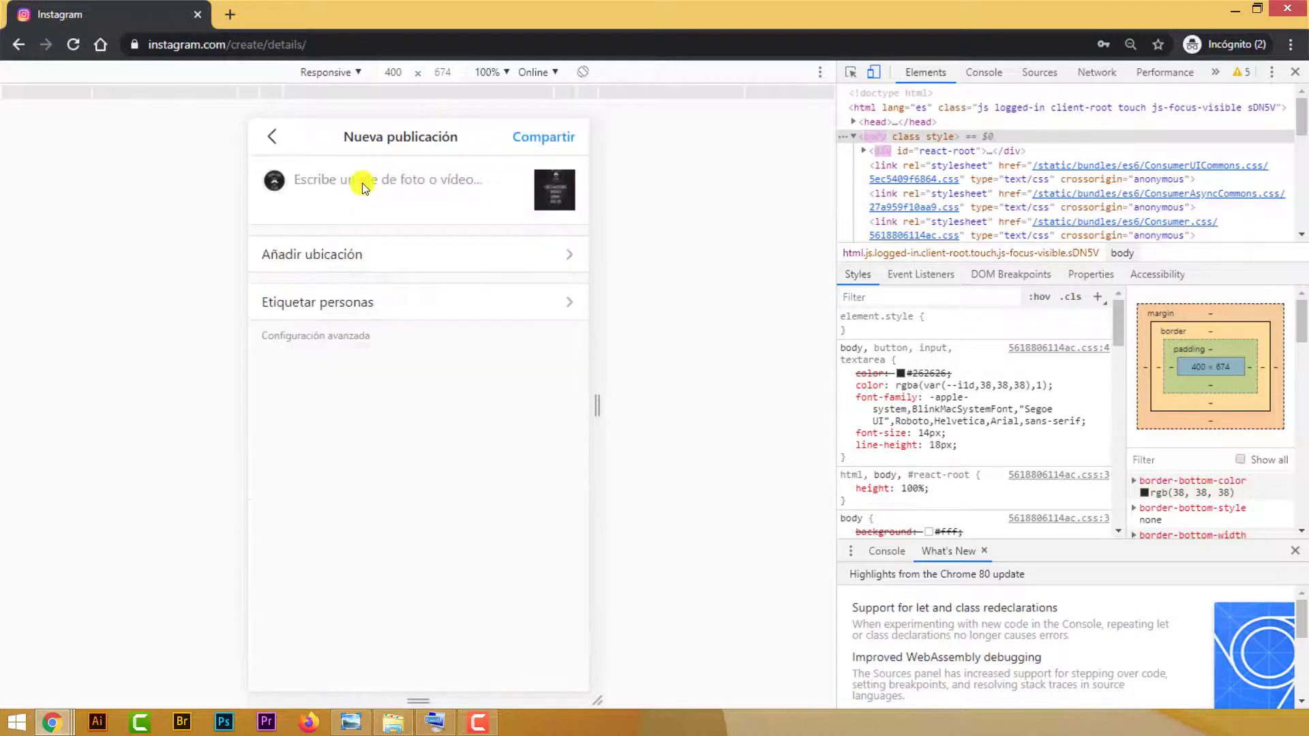
Step: Caption the flyer 'Te esperamos en nuestra nueva casa…', tag Ciudad de Córdoba, and share it
{"action": "left_click", "coordinate": [362, 180]}
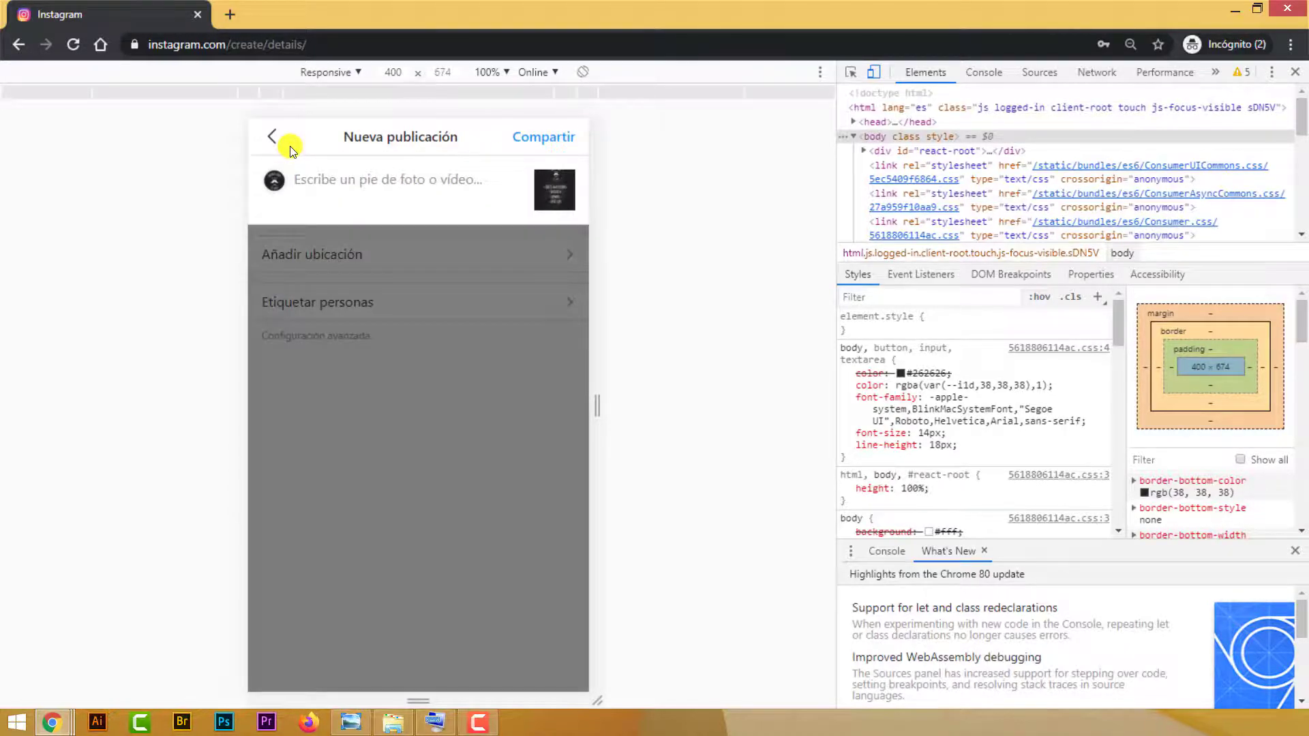
{"action": "type", "text": "Tes"}
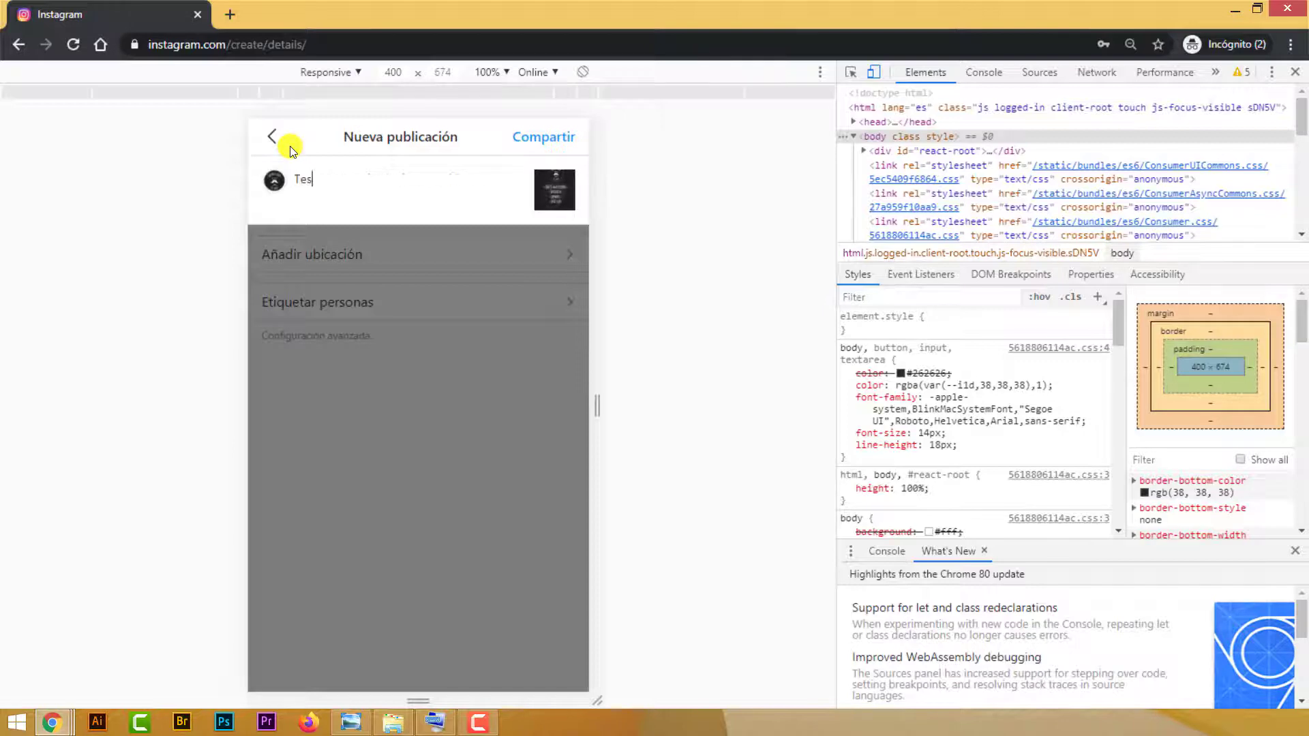
{"action": "type", "text": " esperamos en"}
{"action": "type", "text": " nuestra"}
{"action": "type", "text": " nueva casa!"}
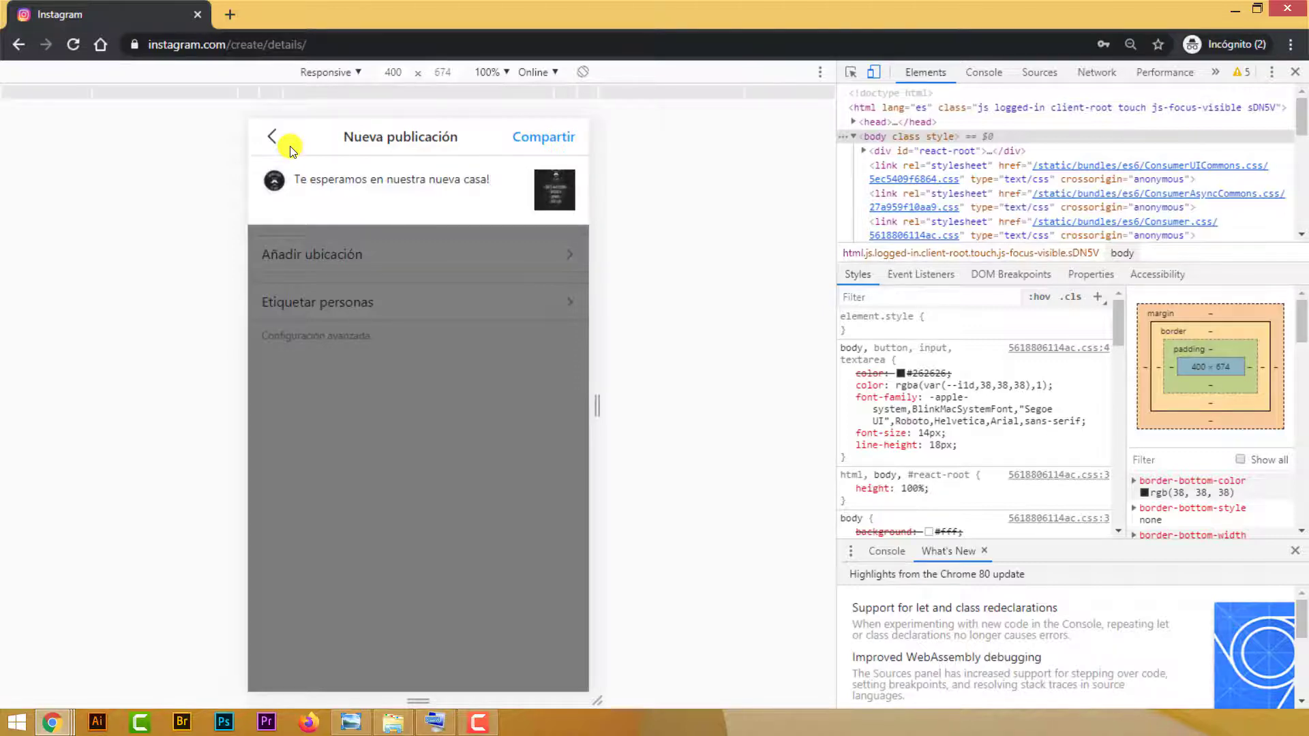
{"action": "type", "text": "con lo"}
{"action": "type", "text": "s mejores cor"}
{"action": "type", "text": "tes para vos!"}
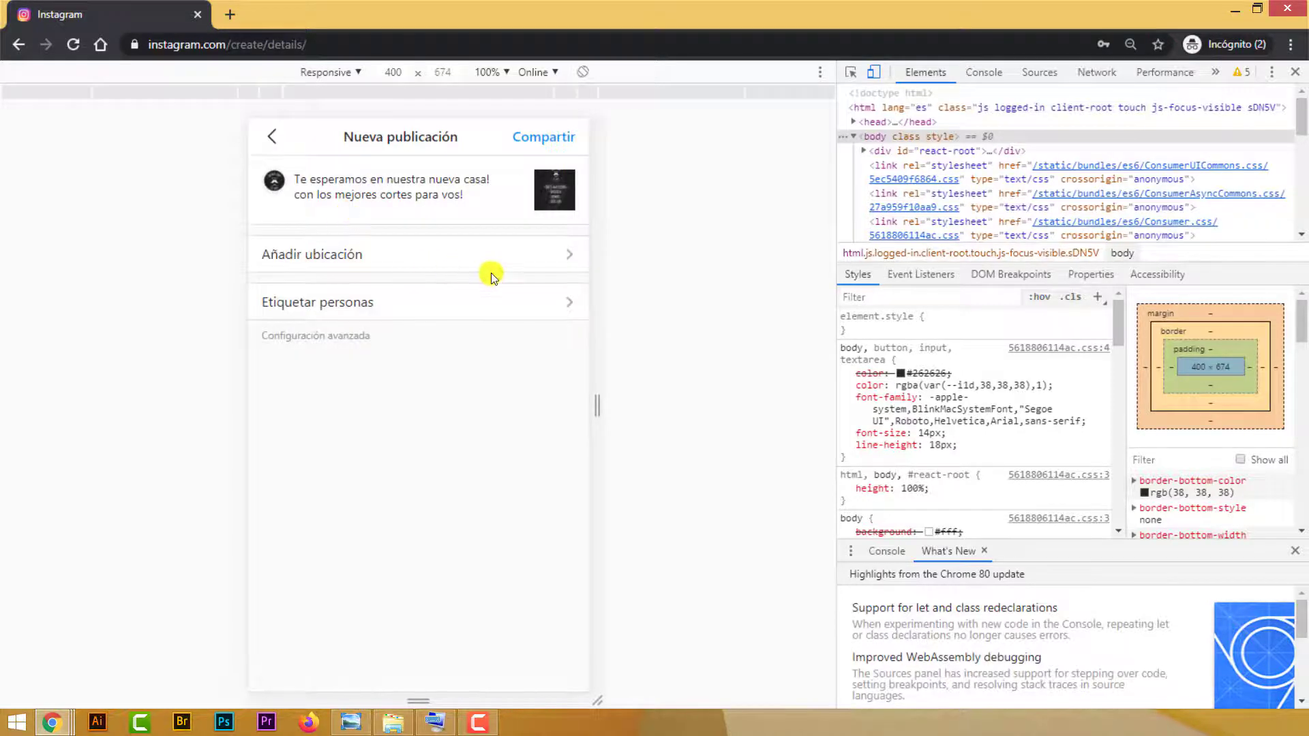
{"action": "left_click", "coordinate": [491, 270]}
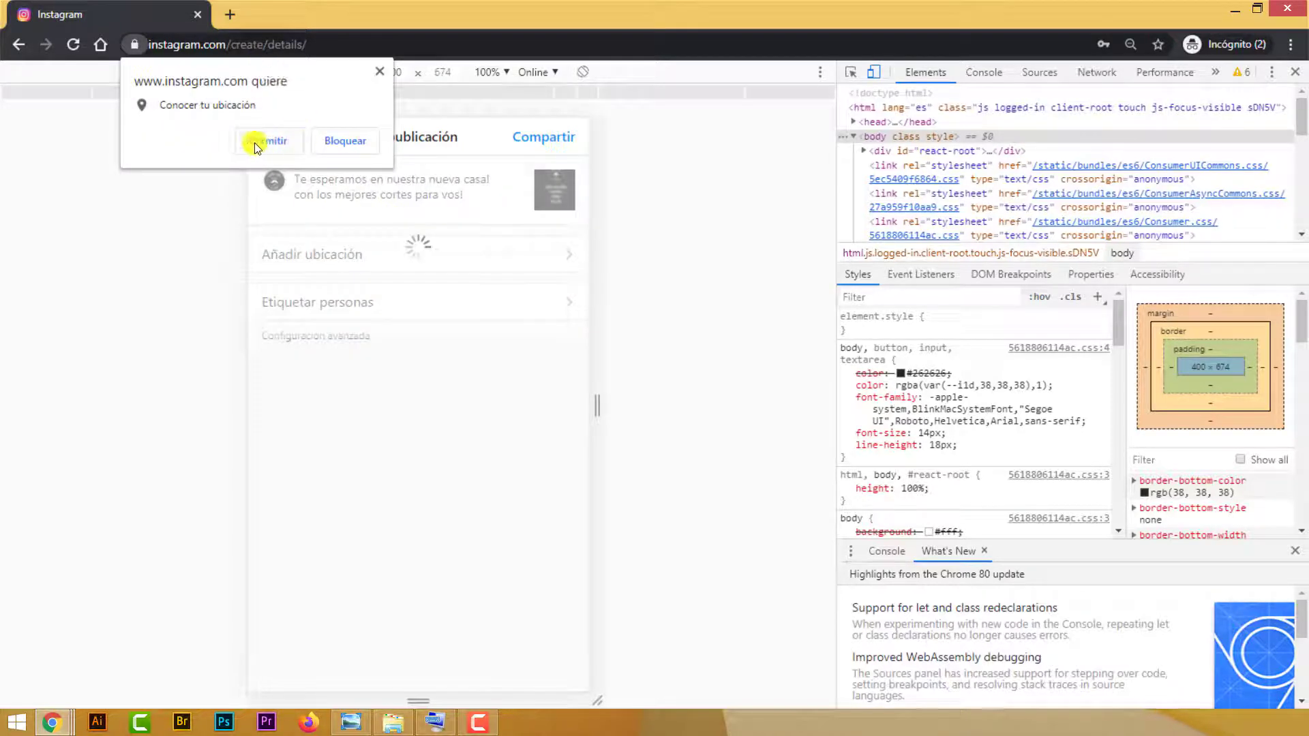
{"action": "left_click", "coordinate": [257, 148]}
{"action": "type", "text": "cordoba"}
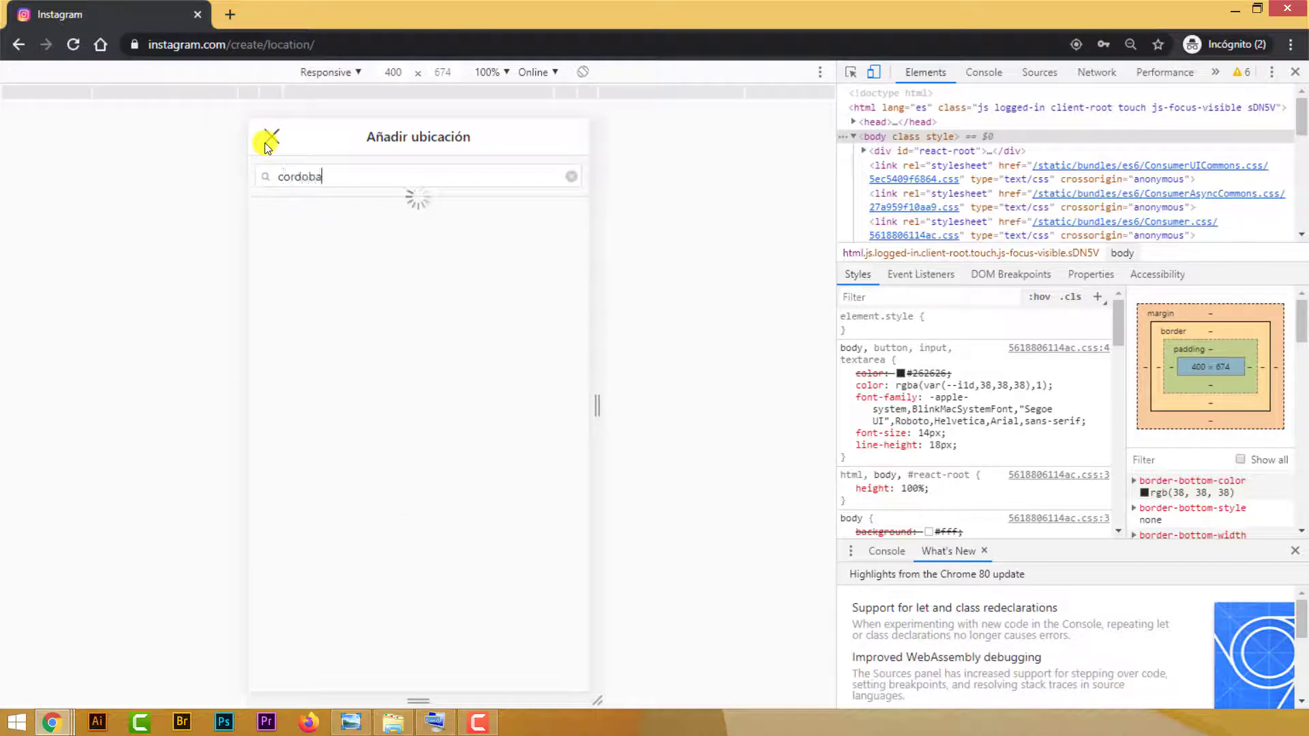
{"action": "left_click", "coordinate": [349, 212]}
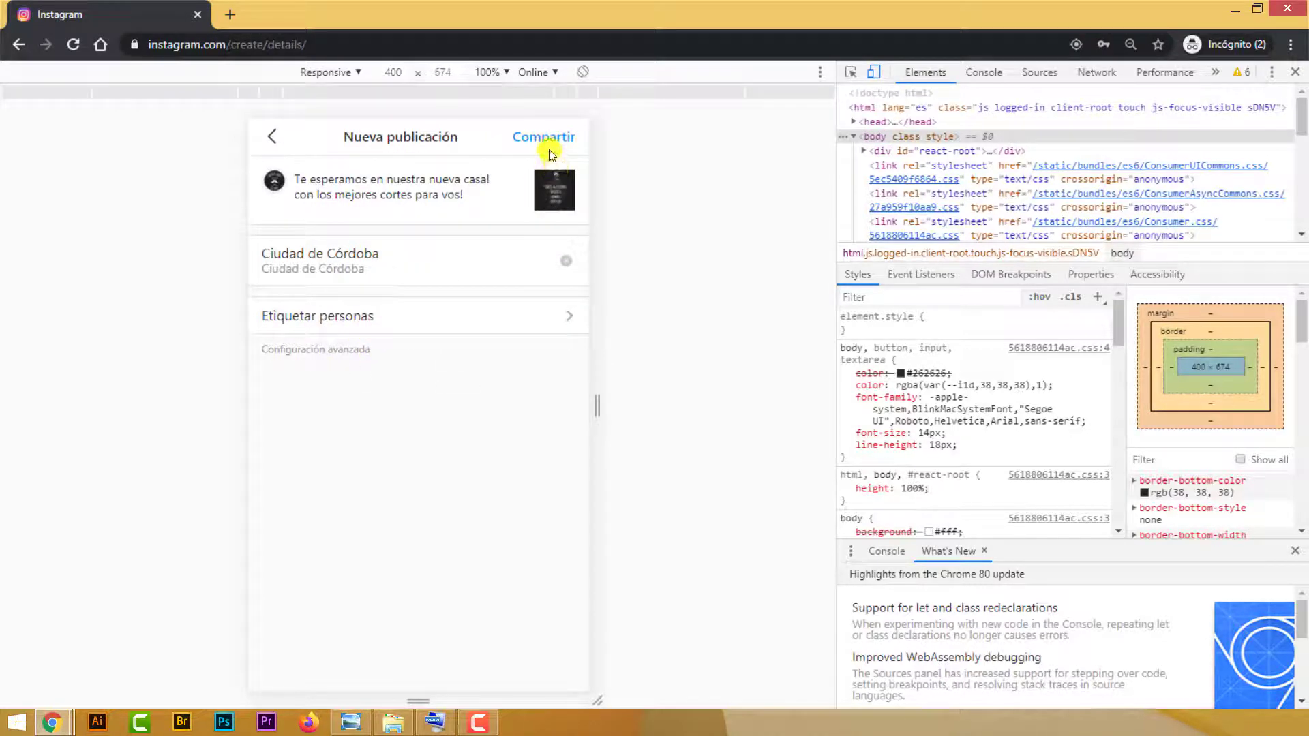
{"action": "left_click", "coordinate": [544, 140]}
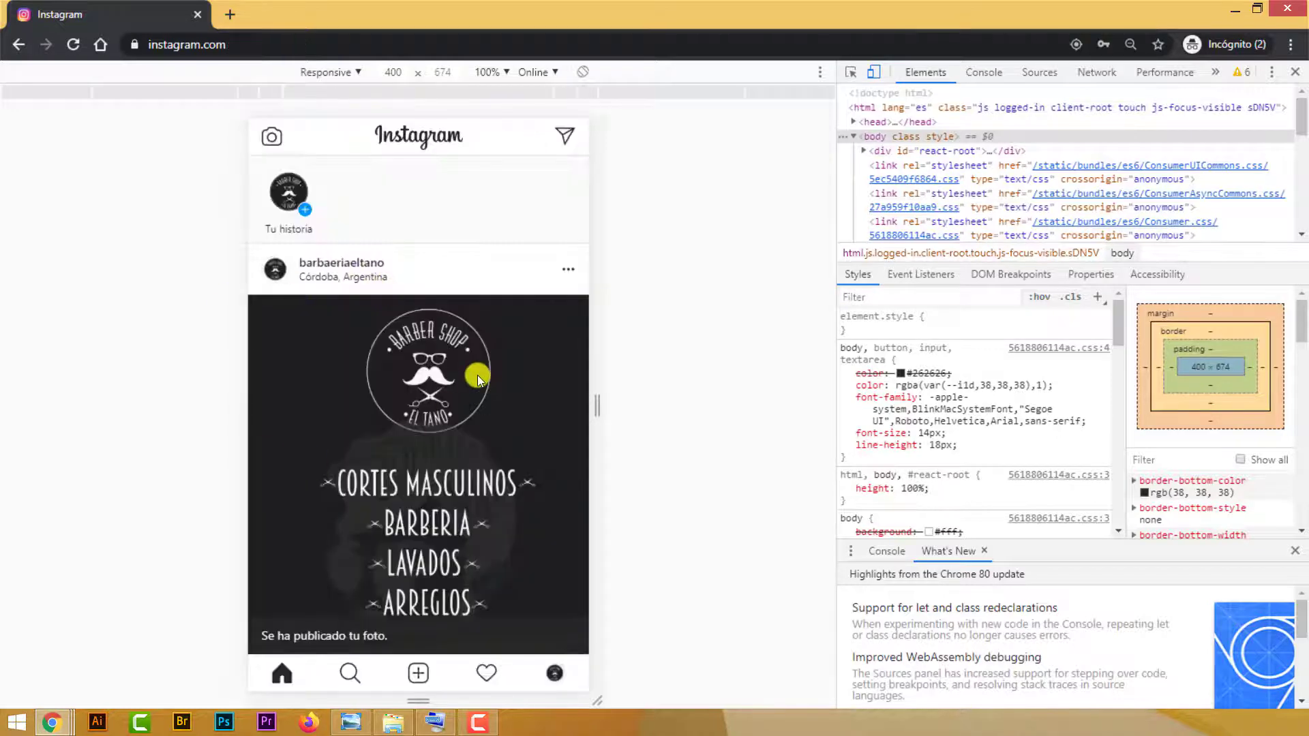
Step: Scroll the feed past the new flyer post, then go to the barbaeriaeltano profile page
{"action": "left_click_drag", "start_coordinate": [376, 488], "coordinate": [330, 301]}
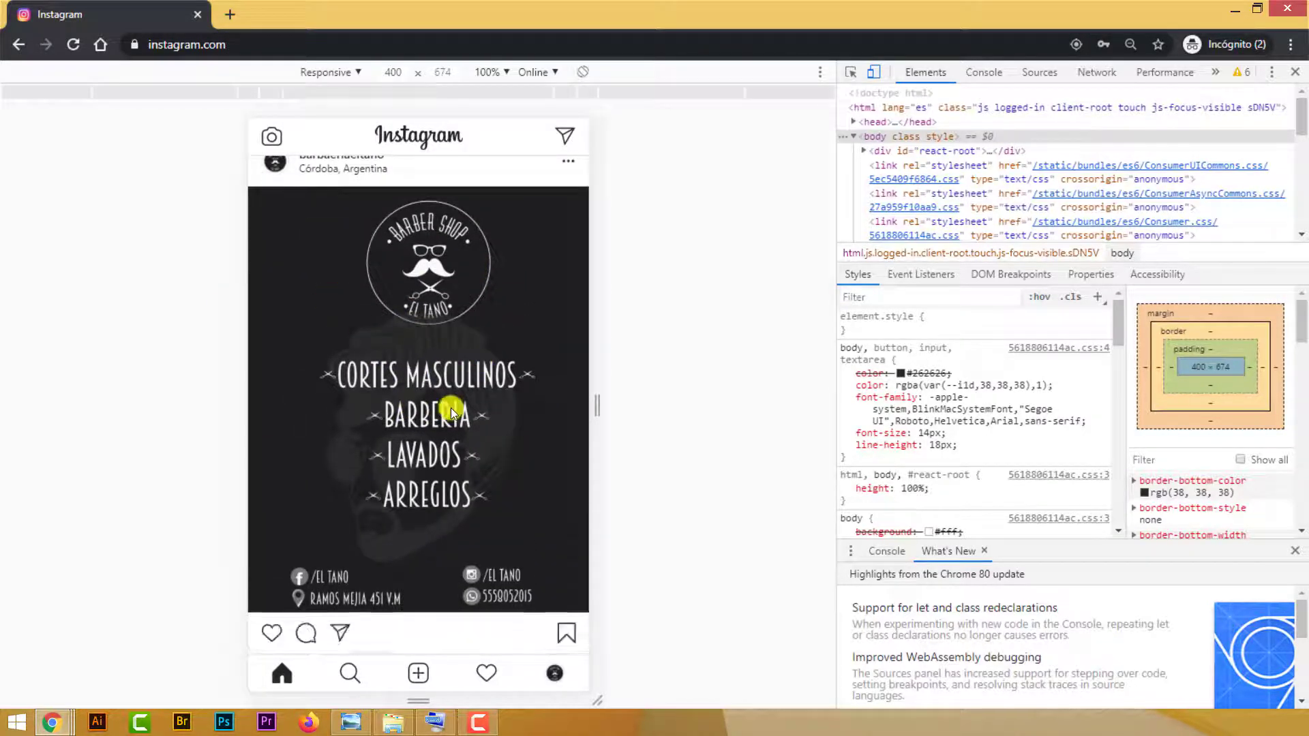
{"action": "left_click_drag", "start_coordinate": [484, 354], "coordinate": [459, 316]}
{"action": "left_click_drag", "start_coordinate": [365, 275], "coordinate": [376, 485]}
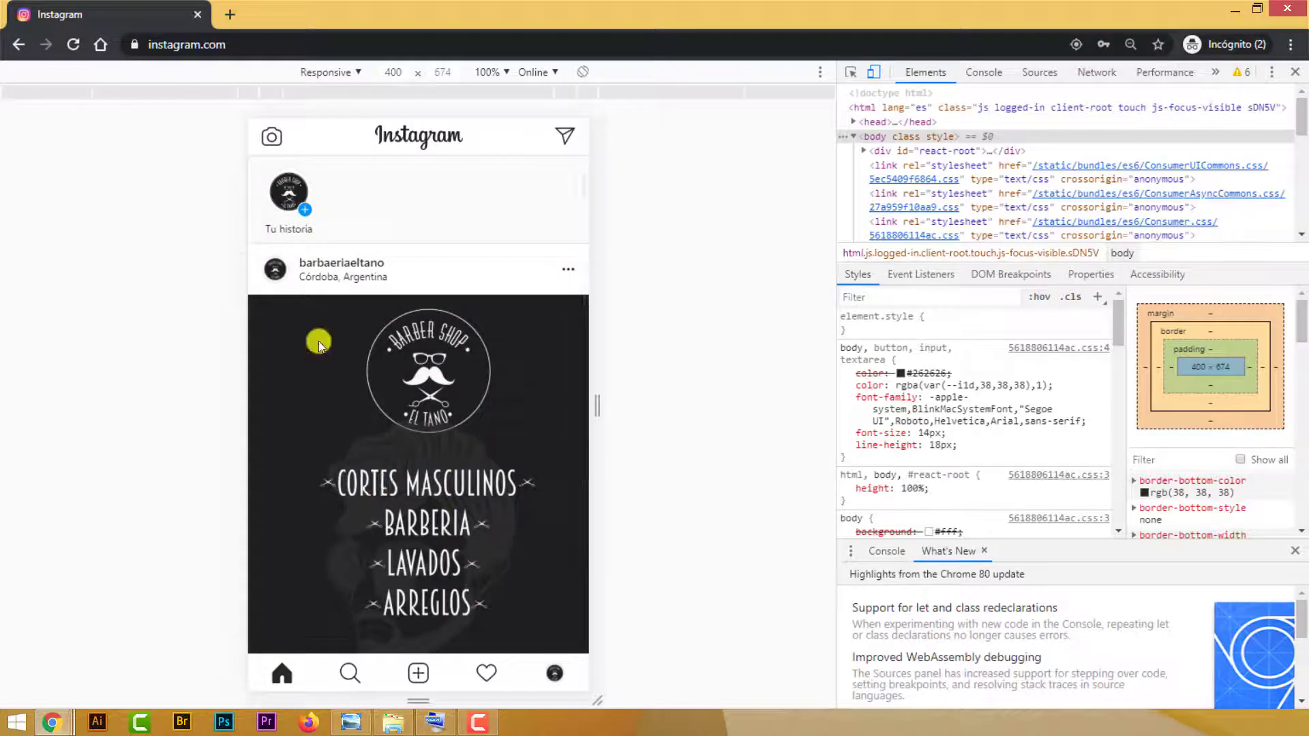
{"action": "left_click_drag", "start_coordinate": [457, 551], "coordinate": [355, 204]}
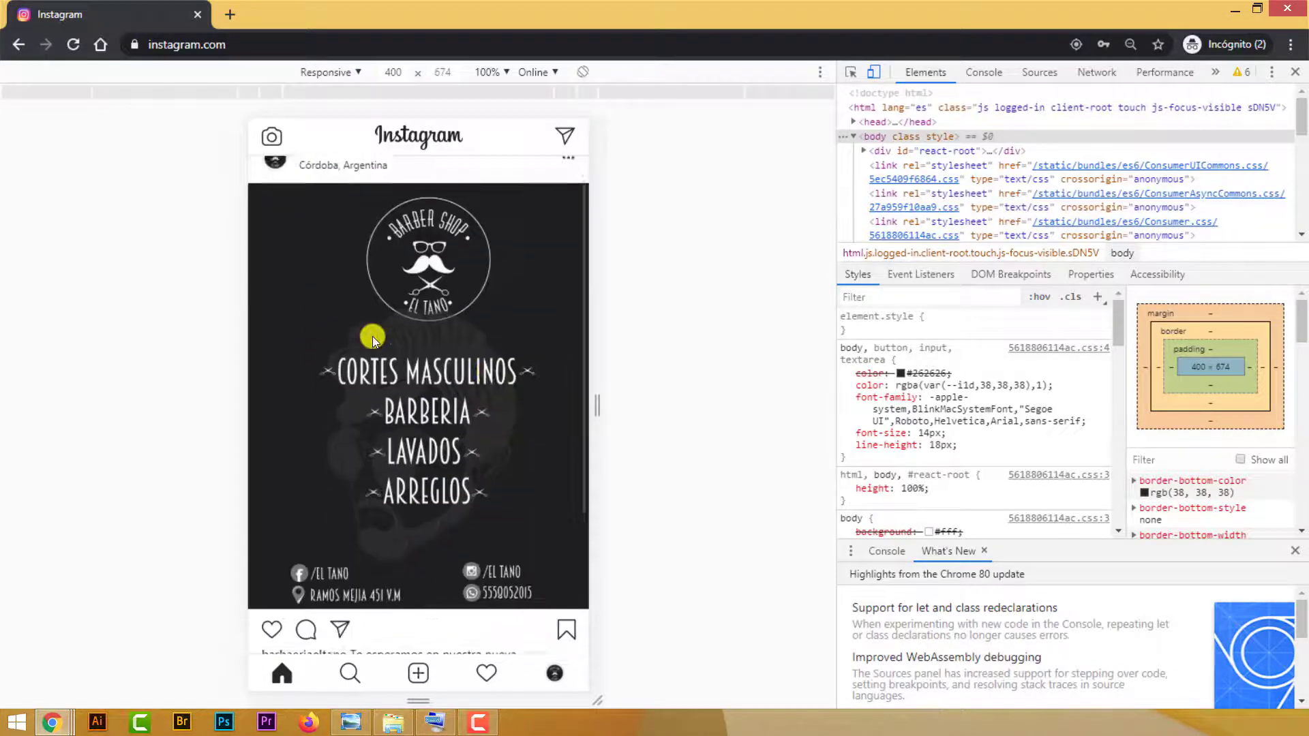
{"action": "left_click", "coordinate": [551, 675]}
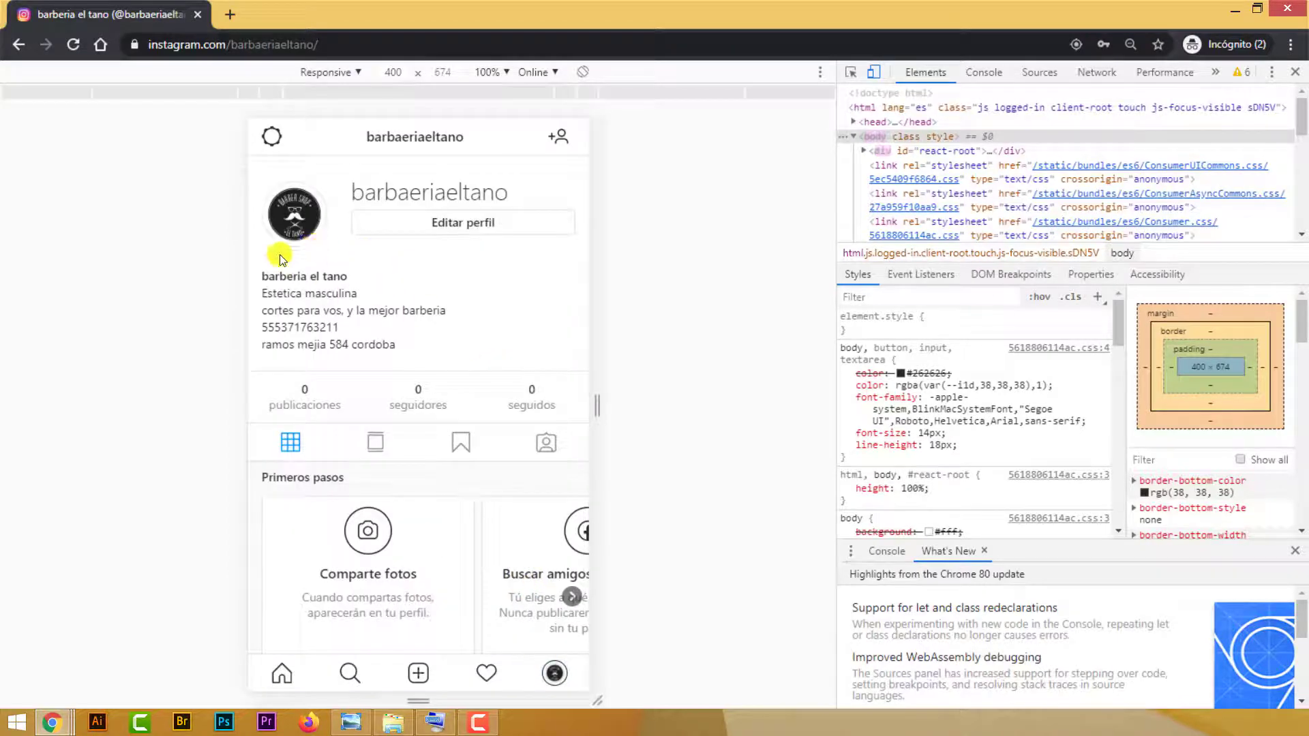
{"action": "scroll", "coordinate": [520, 272], "scroll_direction": "down", "scroll_amount": 1}
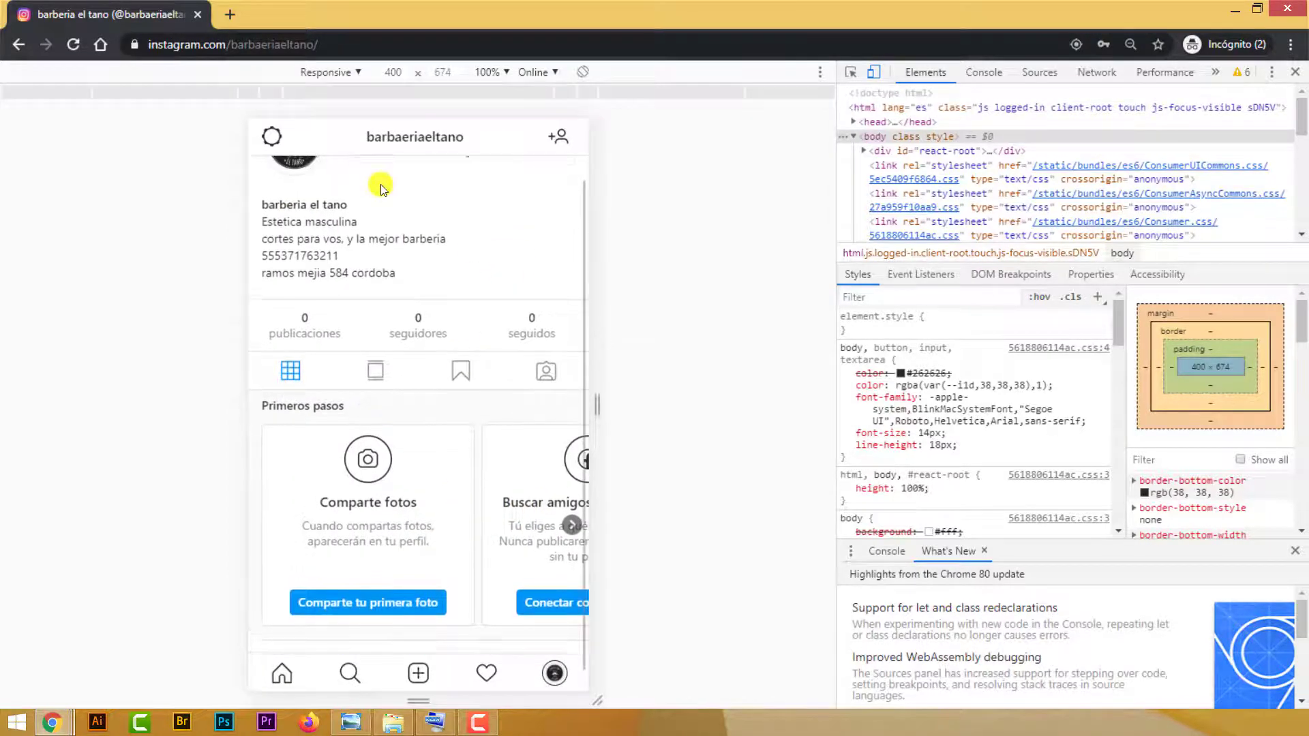
{"action": "scroll", "coordinate": [378, 395], "scroll_direction": "up", "scroll_amount": 1}
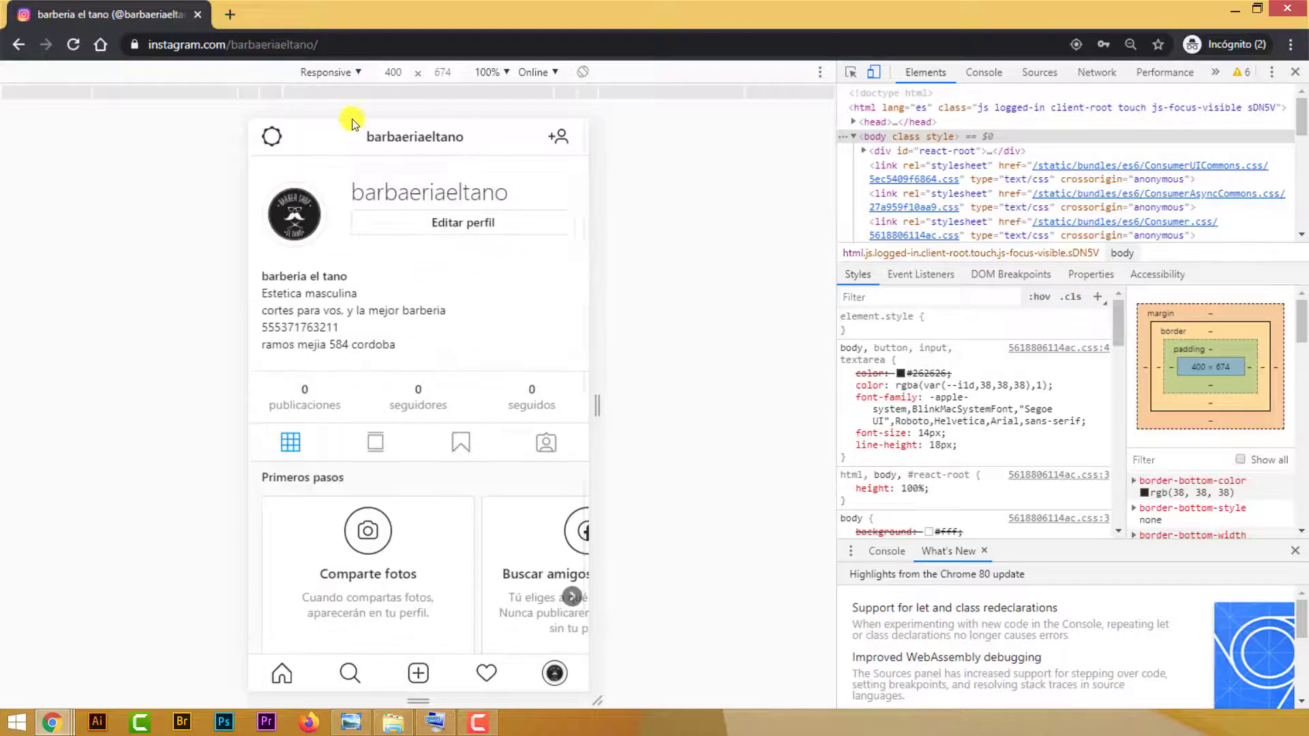
Step: Open the account Opciones panel and close it again
{"action": "left_click", "coordinate": [280, 140]}
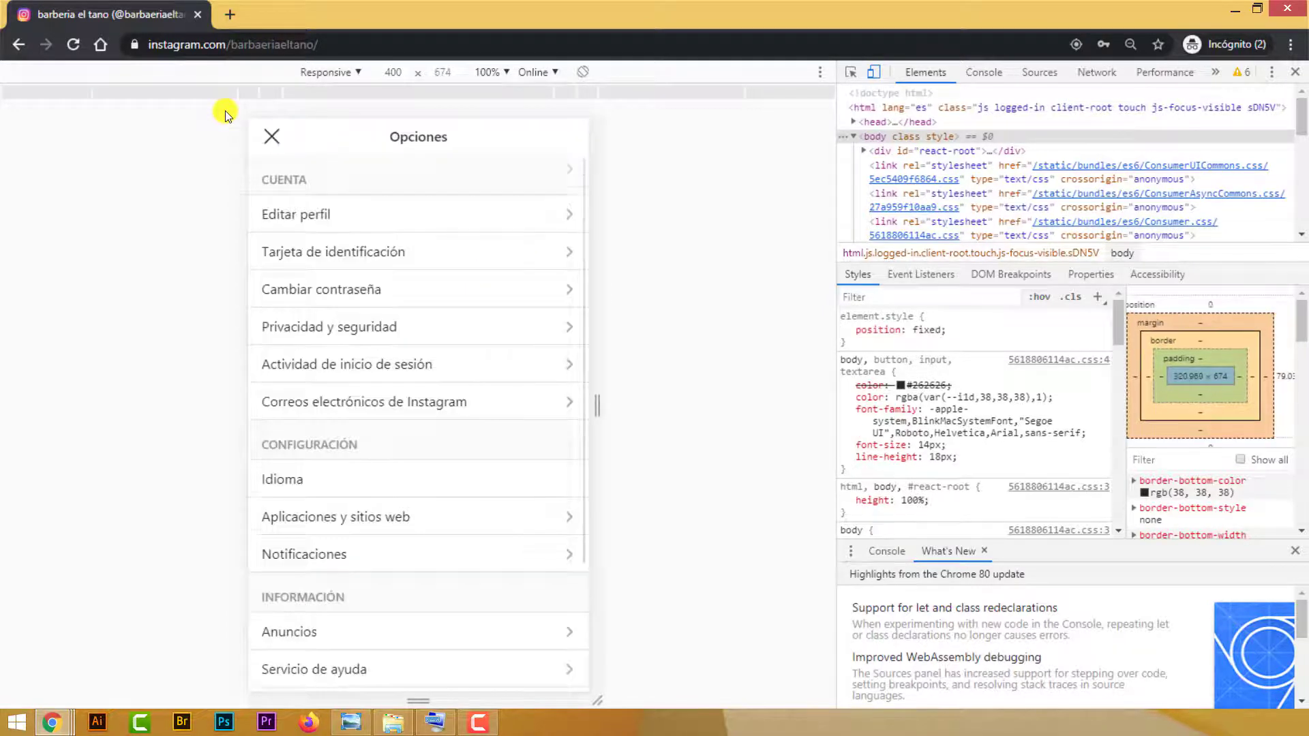
{"action": "scroll", "coordinate": [379, 233], "scroll_direction": "down", "scroll_amount": 2}
{"action": "scroll", "coordinate": [378, 233], "scroll_direction": "up", "scroll_amount": 2}
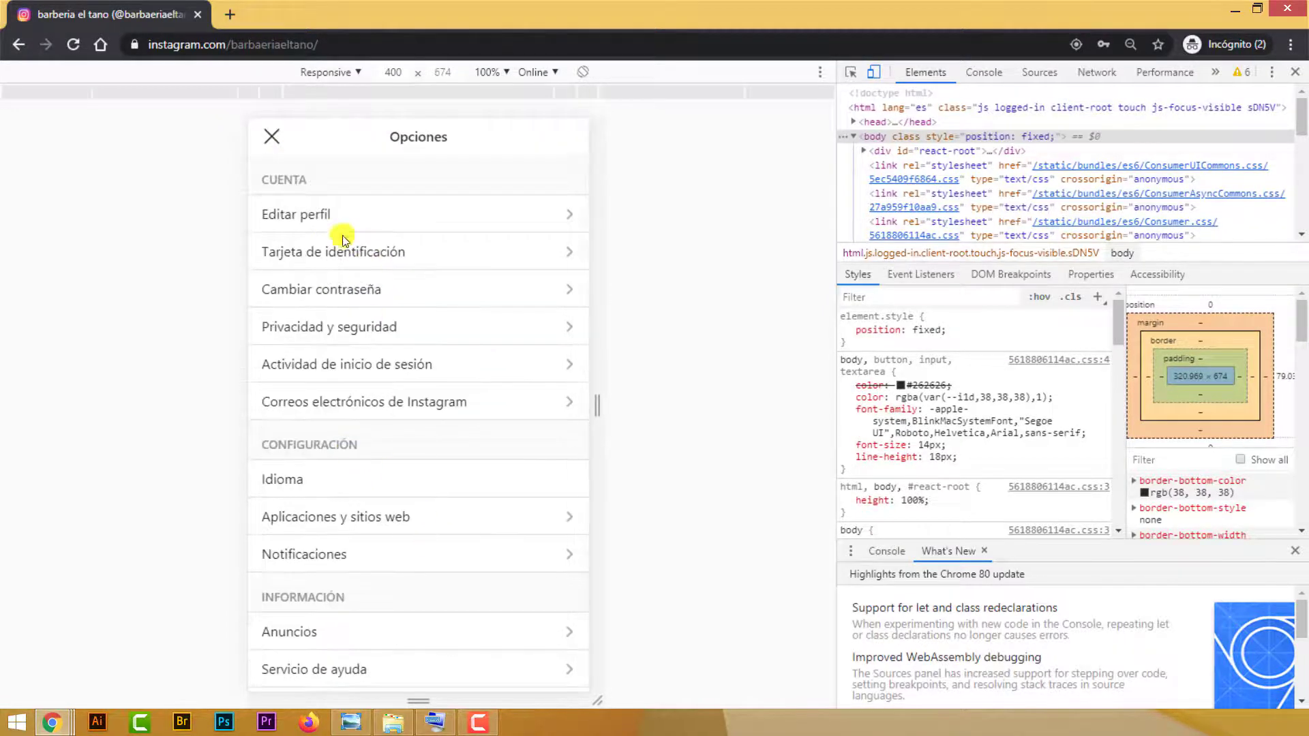
{"action": "left_click", "coordinate": [274, 138]}
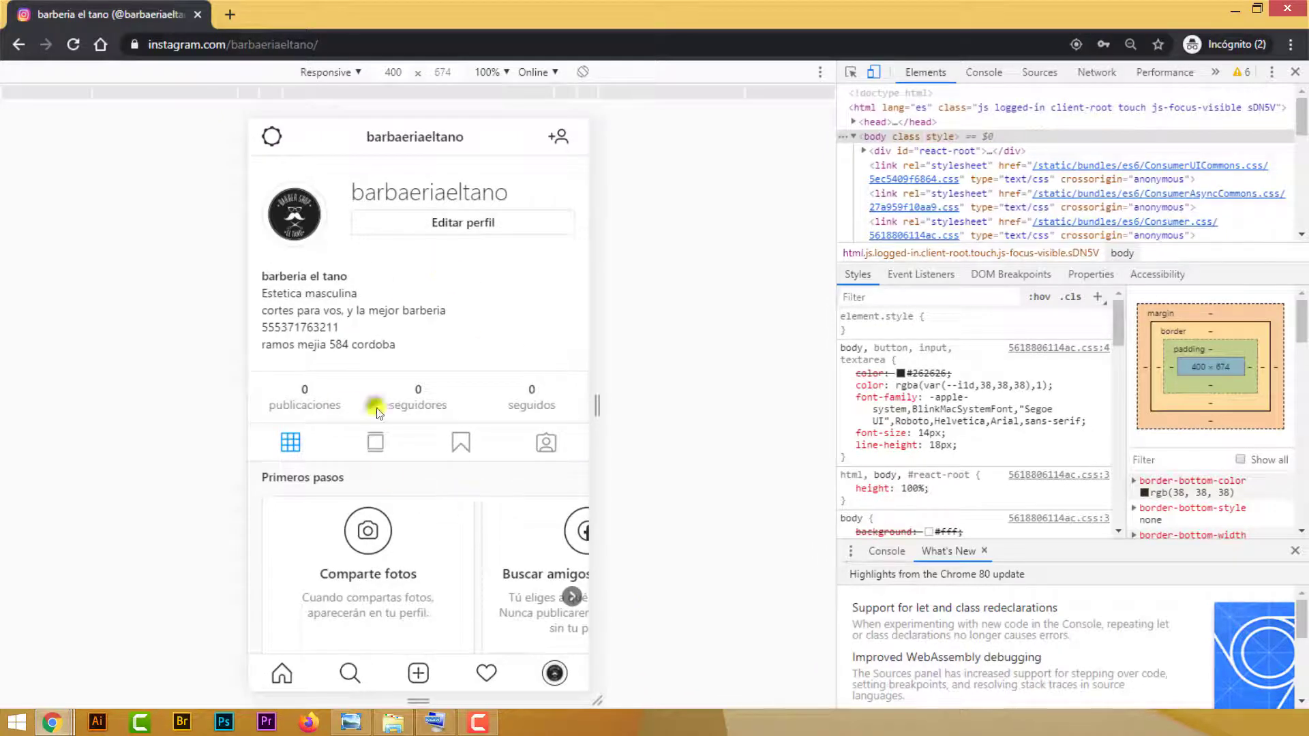
Step: Drag the barbaeriaeltano profile page in the mobile view
{"action": "mouse_move", "coordinate": [376, 413]}
{"action": "left_mouse_down"}
{"action": "mouse_move", "coordinate": [393, 235]}
{"action": "mouse_move", "coordinate": [365, 485]}
{"action": "left_mouse_up"}
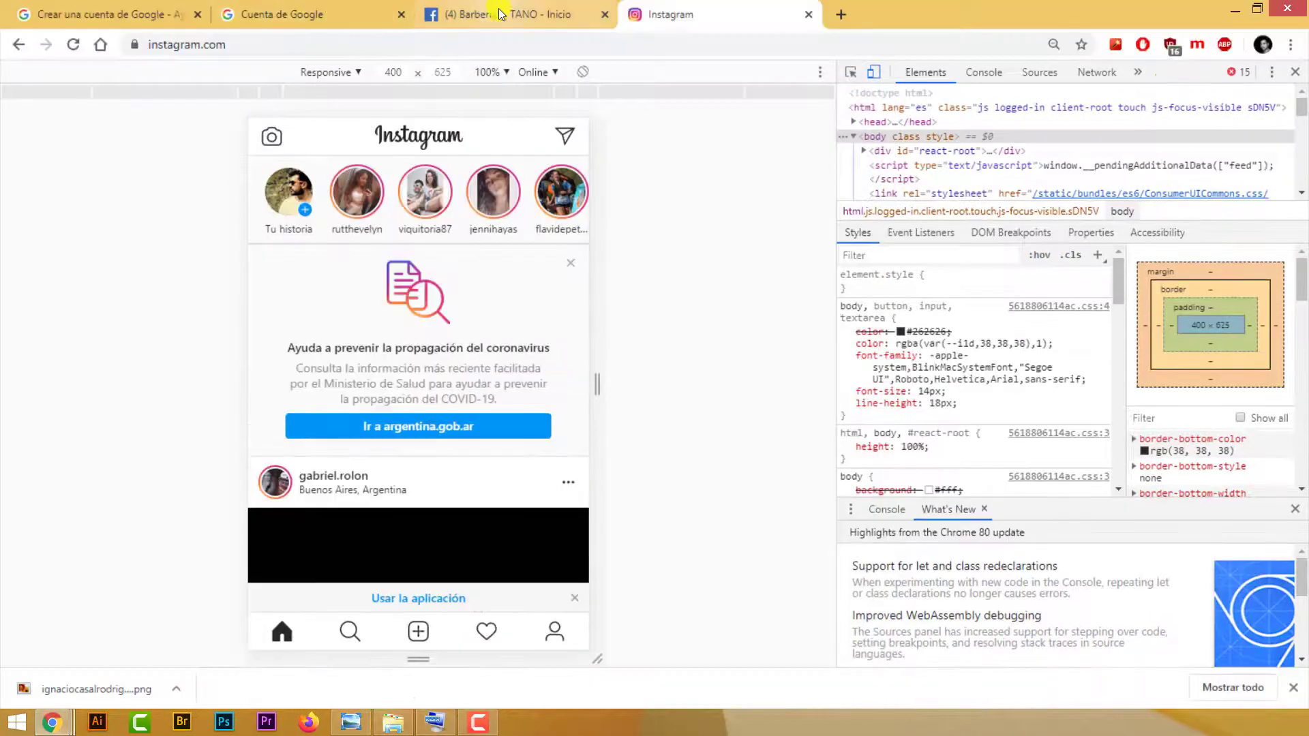
Step: Return to the Barberia El TANO Facebook page and open its settings
{"action": "left_click", "coordinate": [409, 13]}
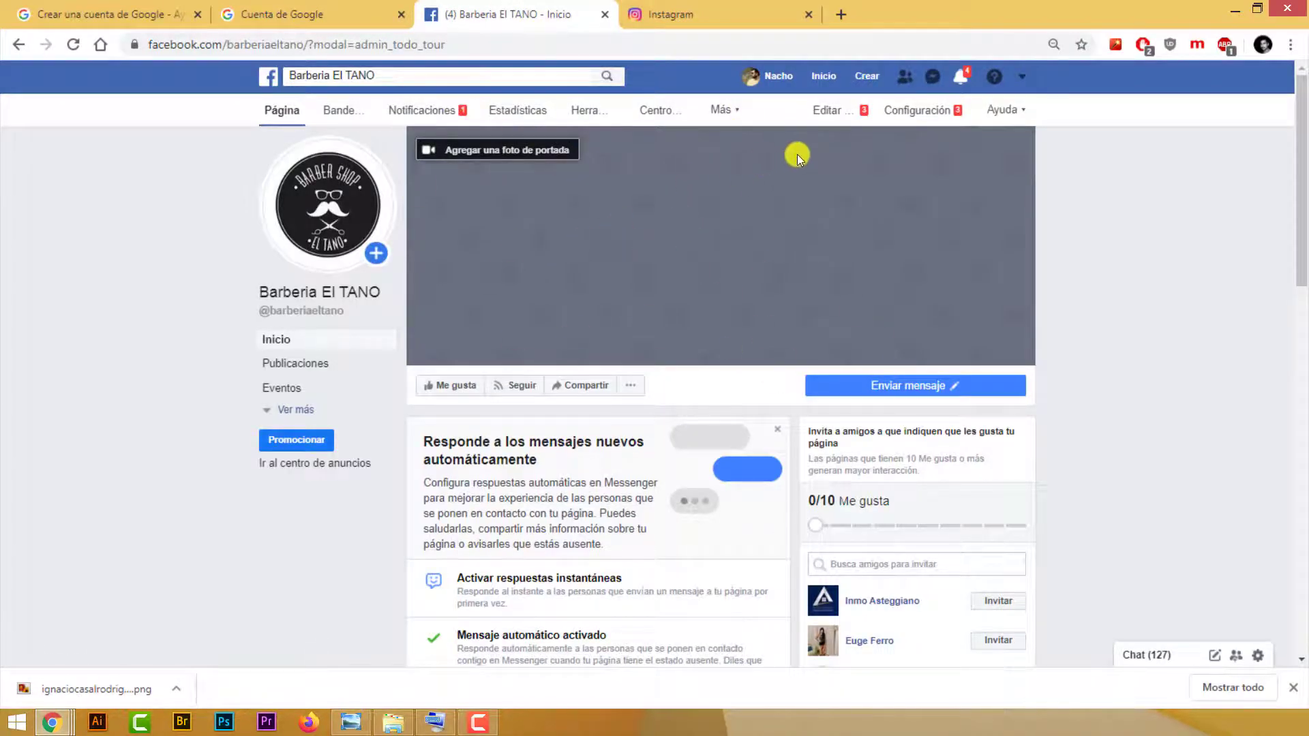
{"action": "left_click", "coordinate": [920, 109]}
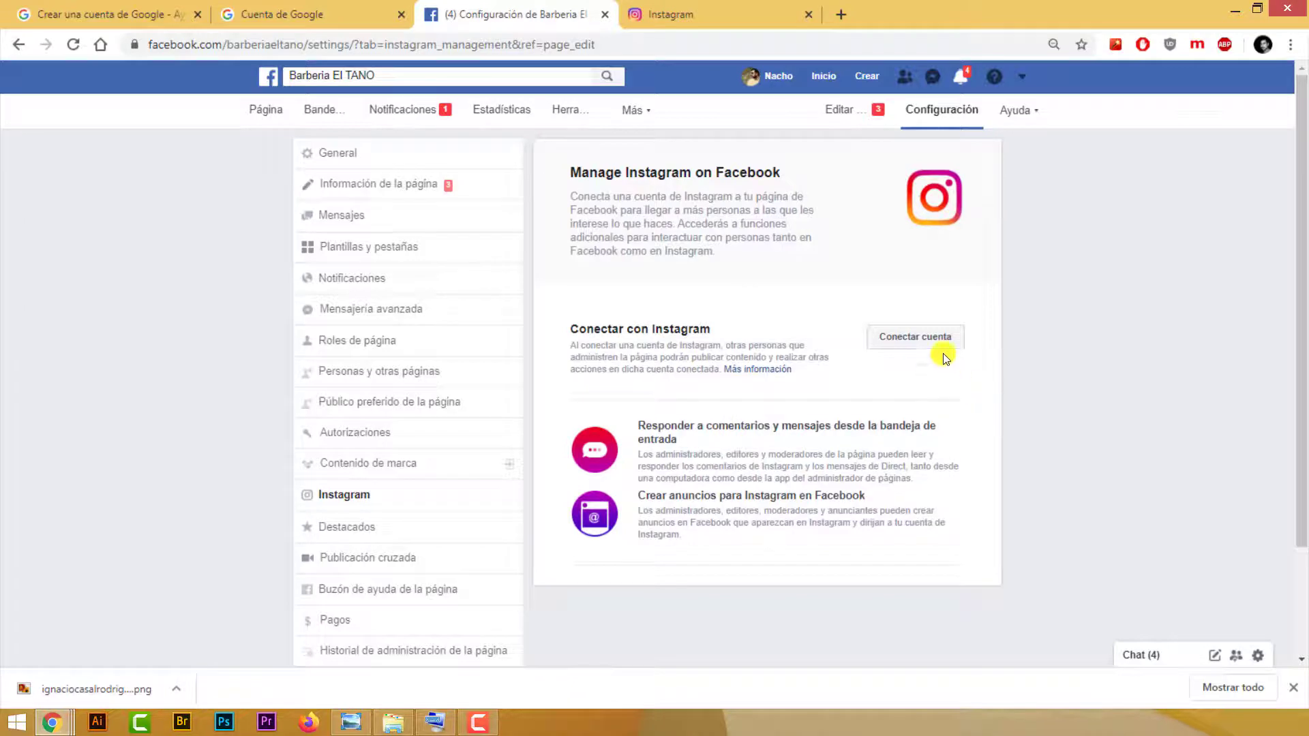
Step: Start connecting an Instagram account to the page, submit the login, and close the failed login window
{"action": "left_click", "coordinate": [922, 337]}
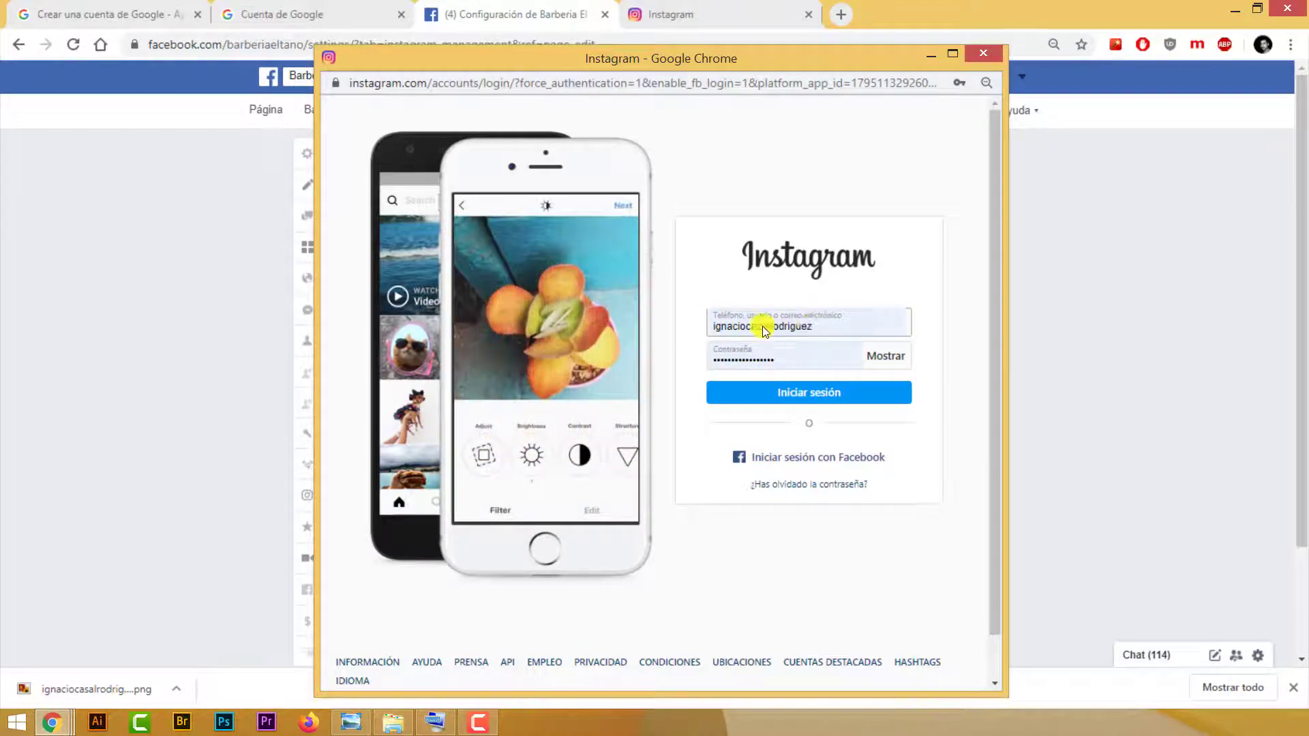
{"action": "type", "text": "barberiaeltanovm"}
{"action": "key", "text": "Return"}
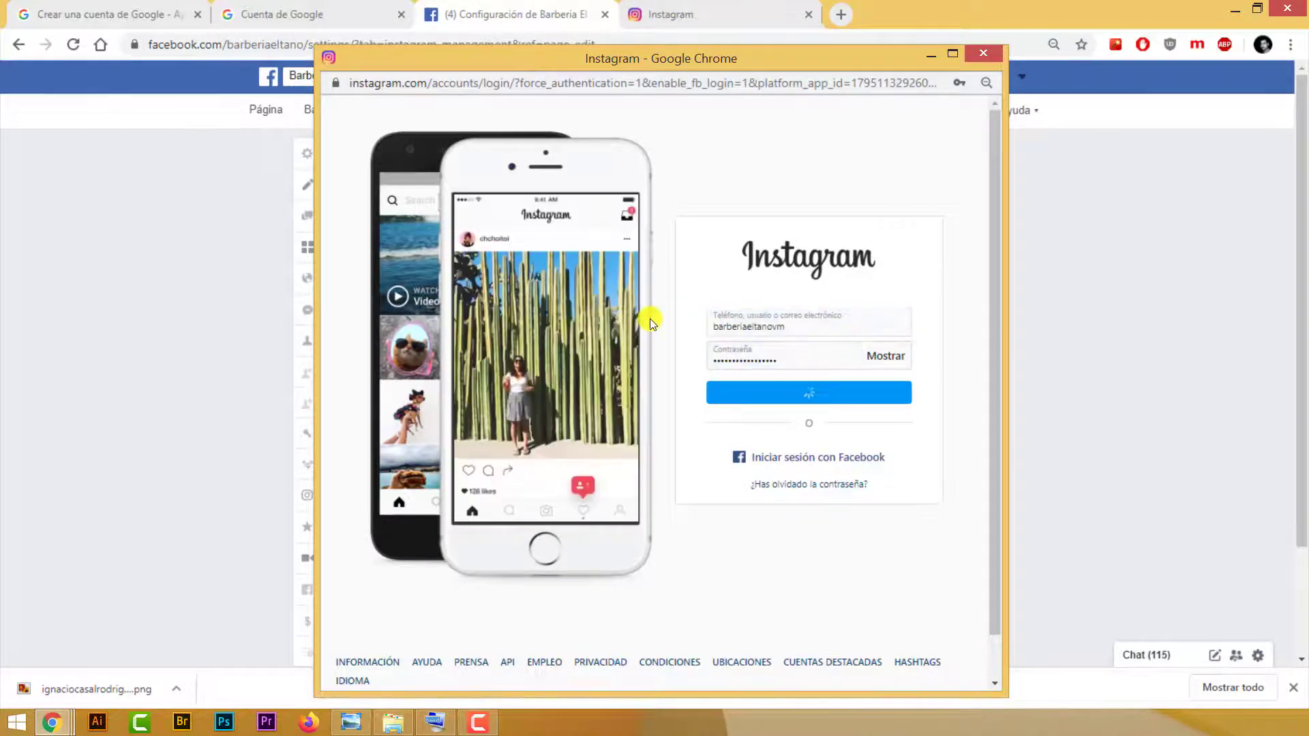
{"action": "key", "text": "BackSpace"}
{"action": "key", "text": "BackSpace"}
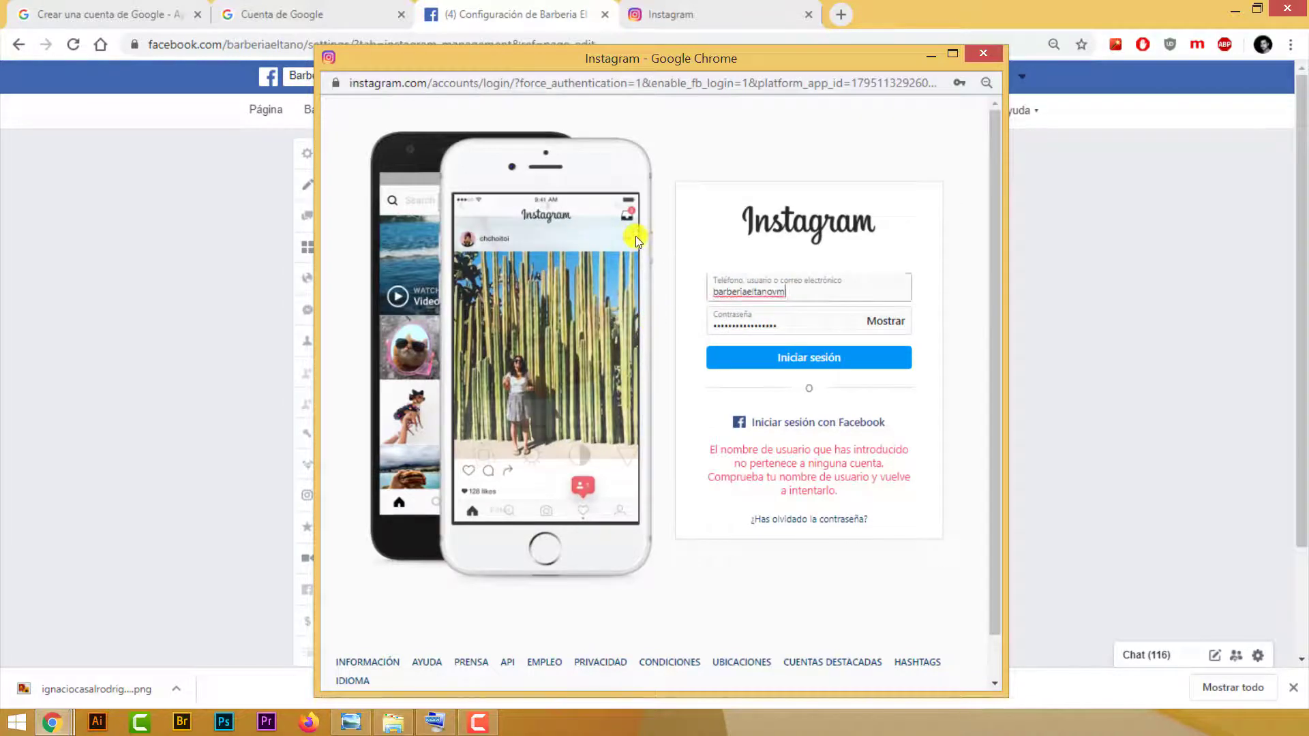
{"action": "left_click", "coordinate": [983, 53]}
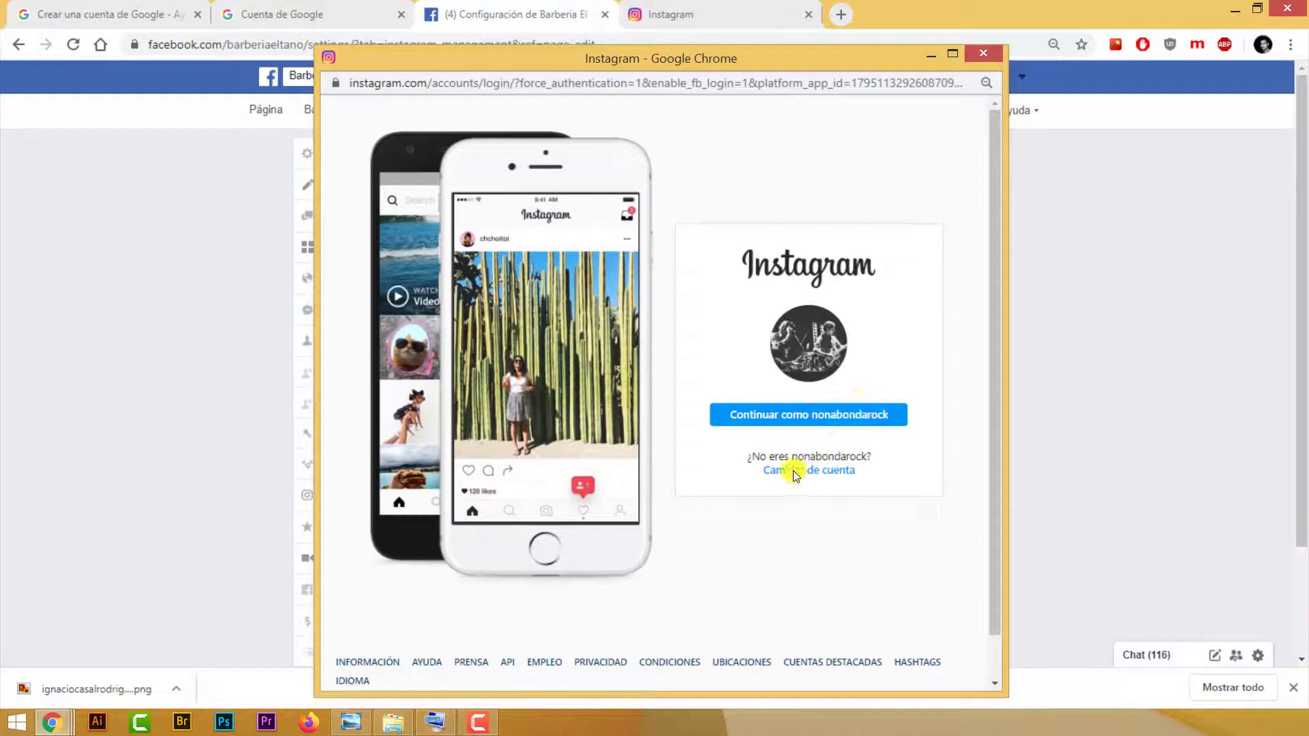
Step: Switch to logging in with a different Instagram account and clear the username field
{"action": "left_click", "coordinate": [795, 470]}
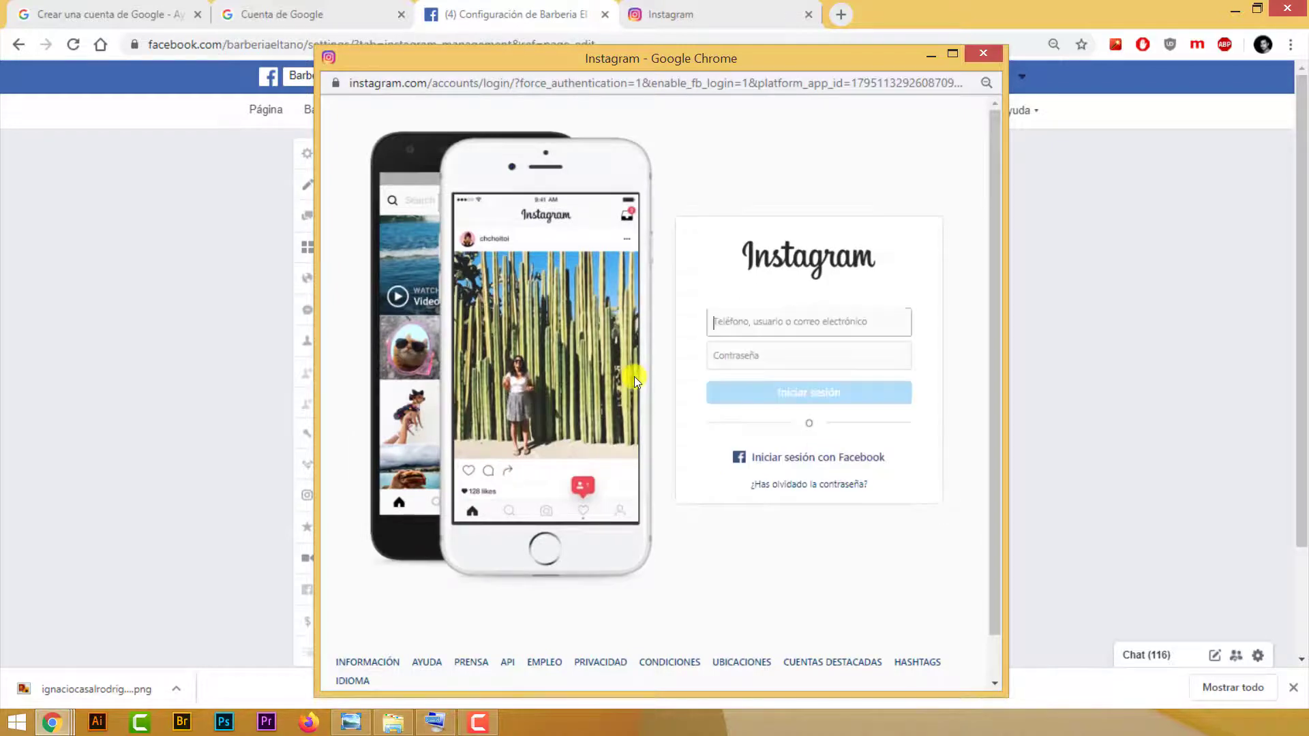
{"action": "left_click", "coordinate": [805, 328]}
{"action": "key", "text": "BackSpace"}
{"action": "key", "text": "BackSpace"}
{"action": "key", "text": "BackSpace"}
{"action": "key", "text": "BackSpace"}
{"action": "key", "text": "BackSpace"}
{"action": "key", "text": "BackSpace"}
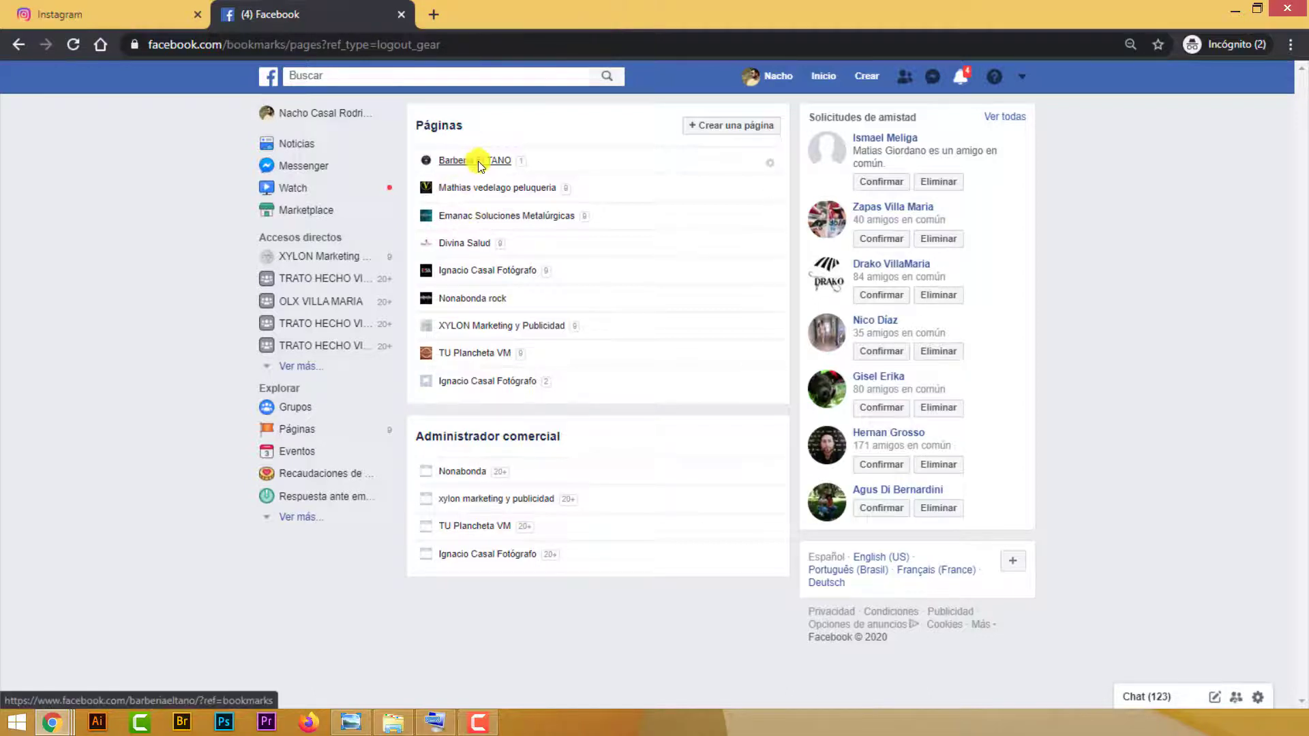
{"action": "mouse_move", "coordinate": [475, 161]}
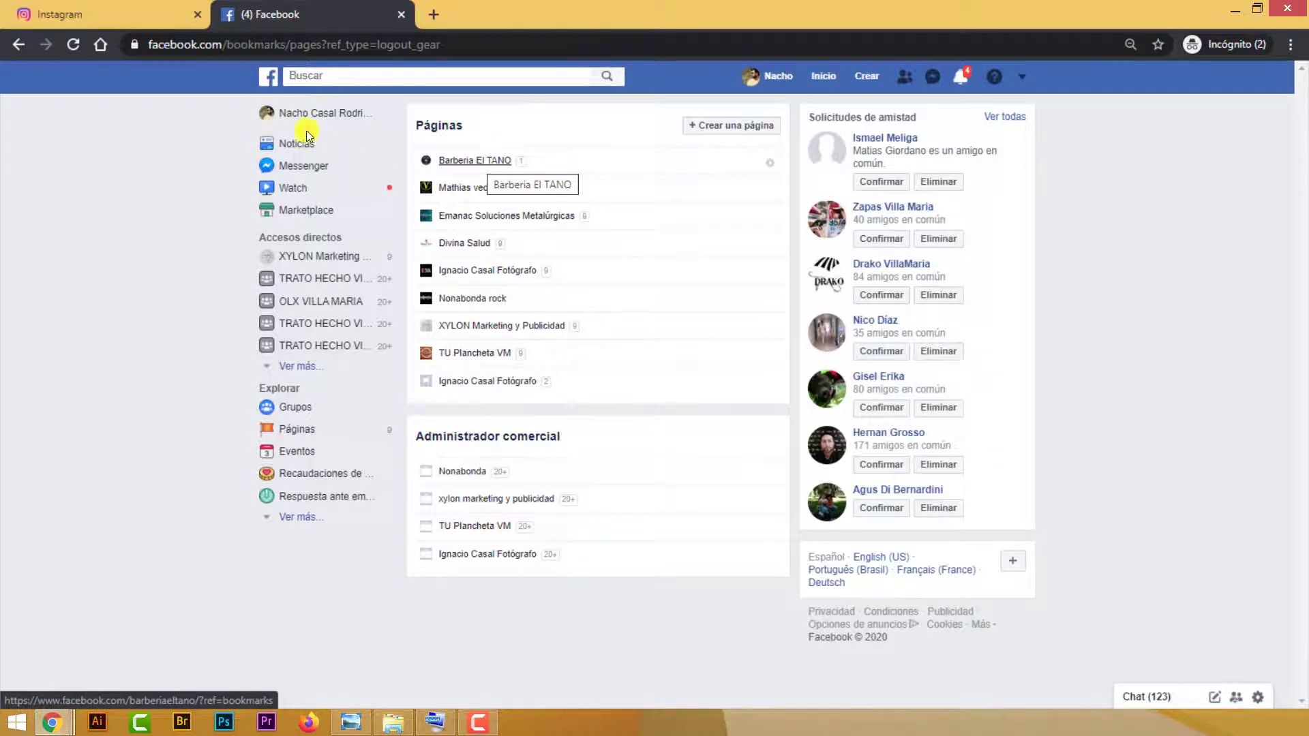
Step: Check the Instagram tab, then open Barberia El TANO from Páginas and reach its Instagram settings
{"action": "left_click", "coordinate": [83, 12]}
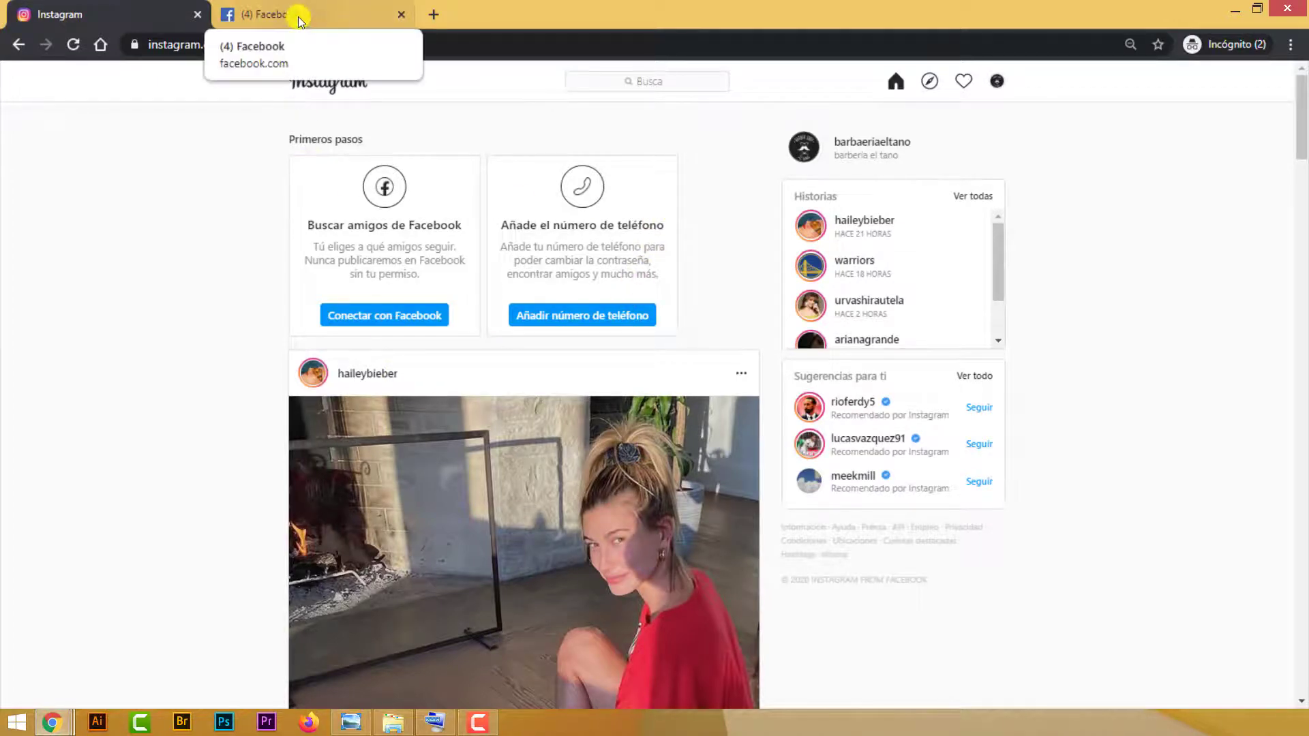
{"action": "left_click", "coordinate": [238, 13]}
{"action": "left_click", "coordinate": [464, 161]}
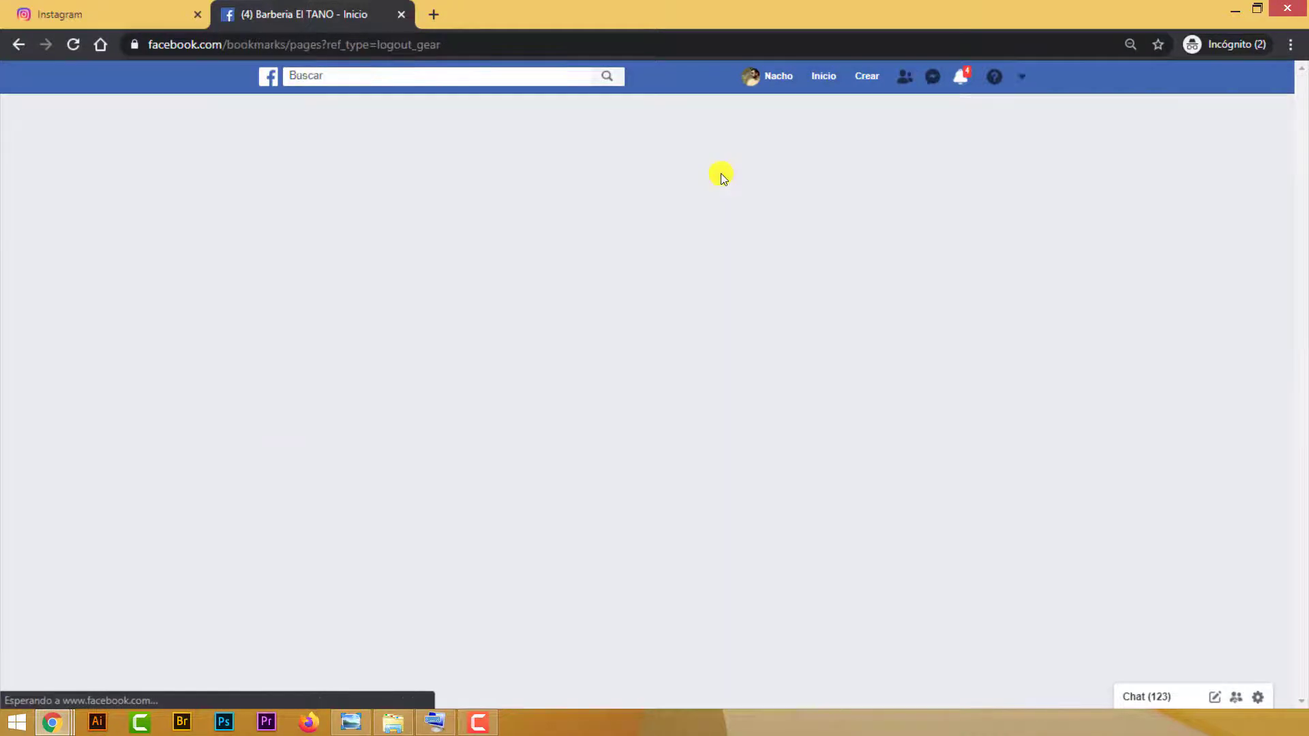
{"action": "left_click", "coordinate": [482, 160]}
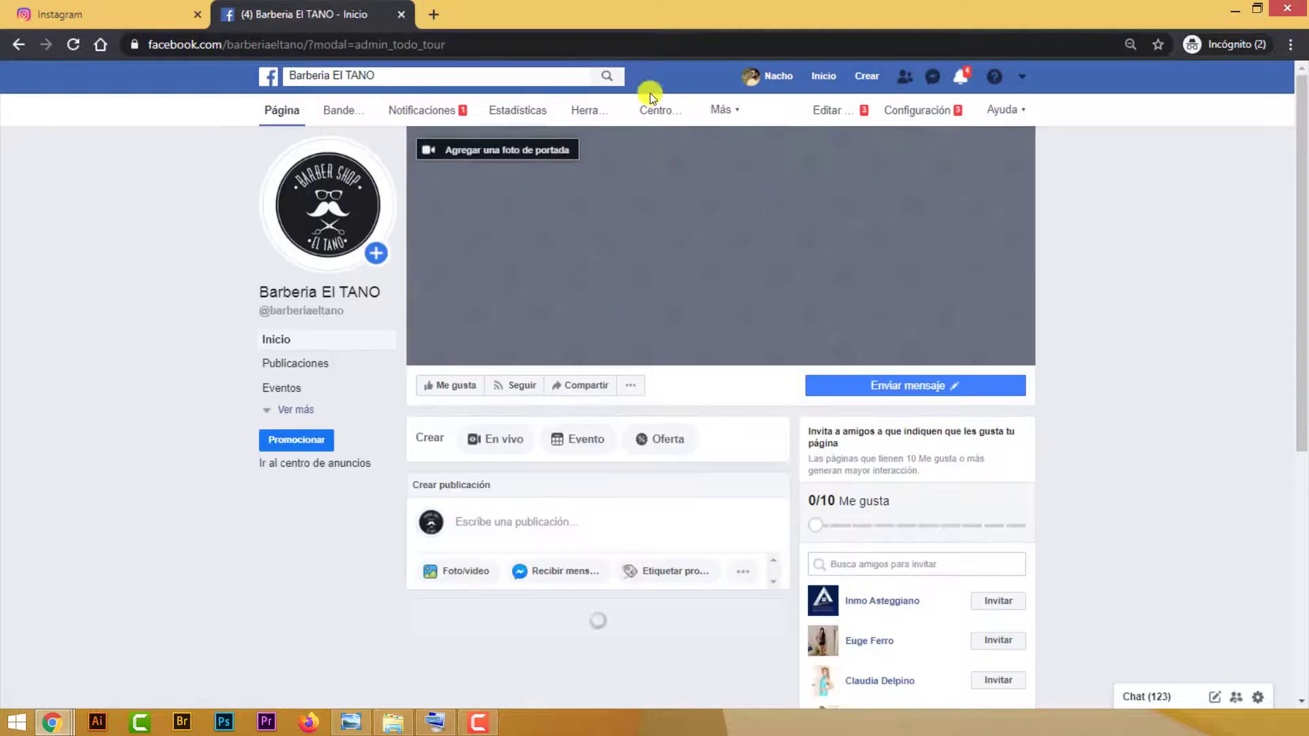
{"action": "left_click", "coordinate": [907, 110]}
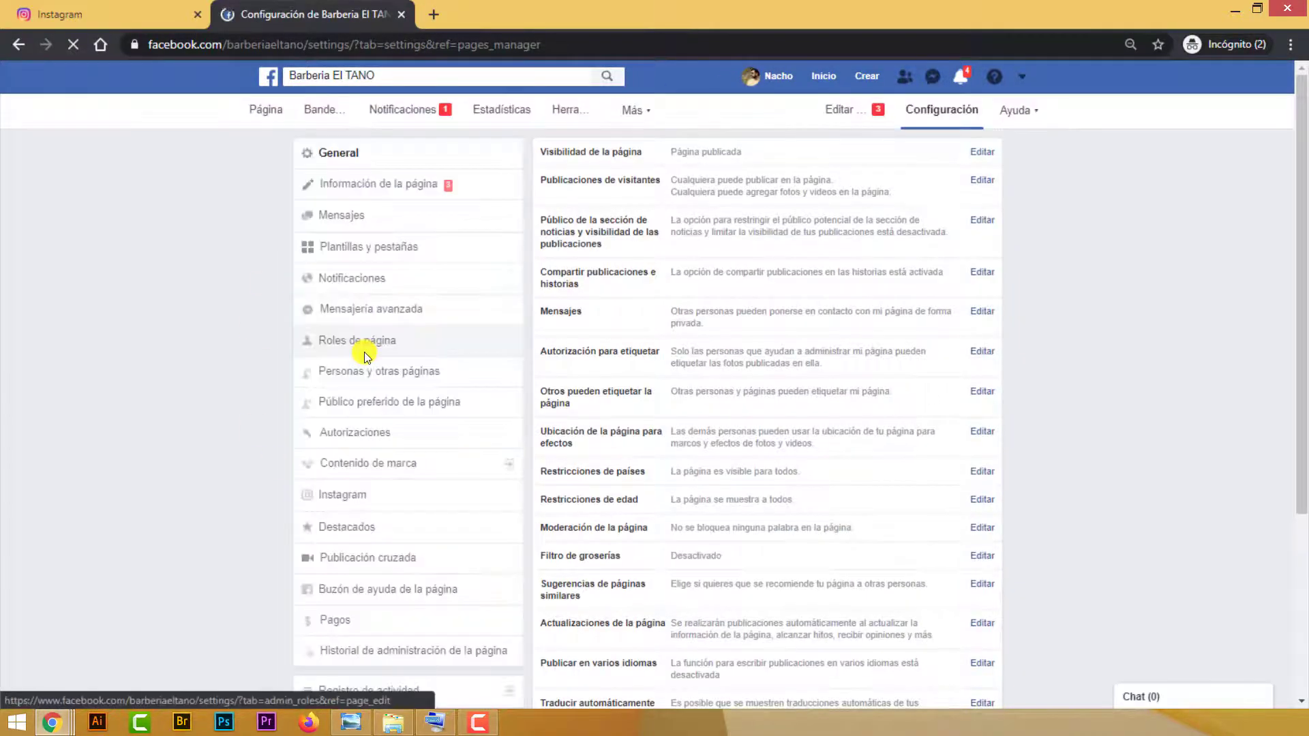
{"action": "left_click", "coordinate": [343, 497]}
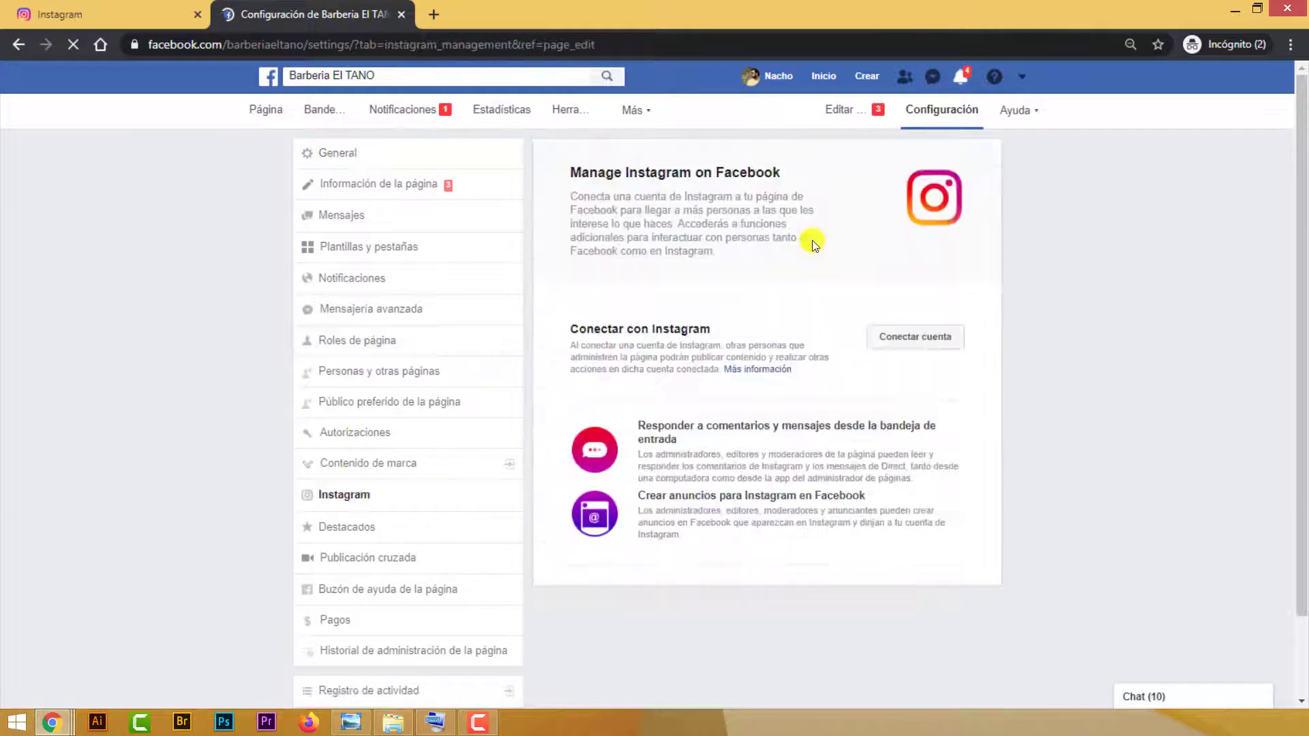
Step: Try linking Instagram as 'barberiaeltano', find the username rejected, and open a new tab
{"action": "left_click", "coordinate": [907, 336]}
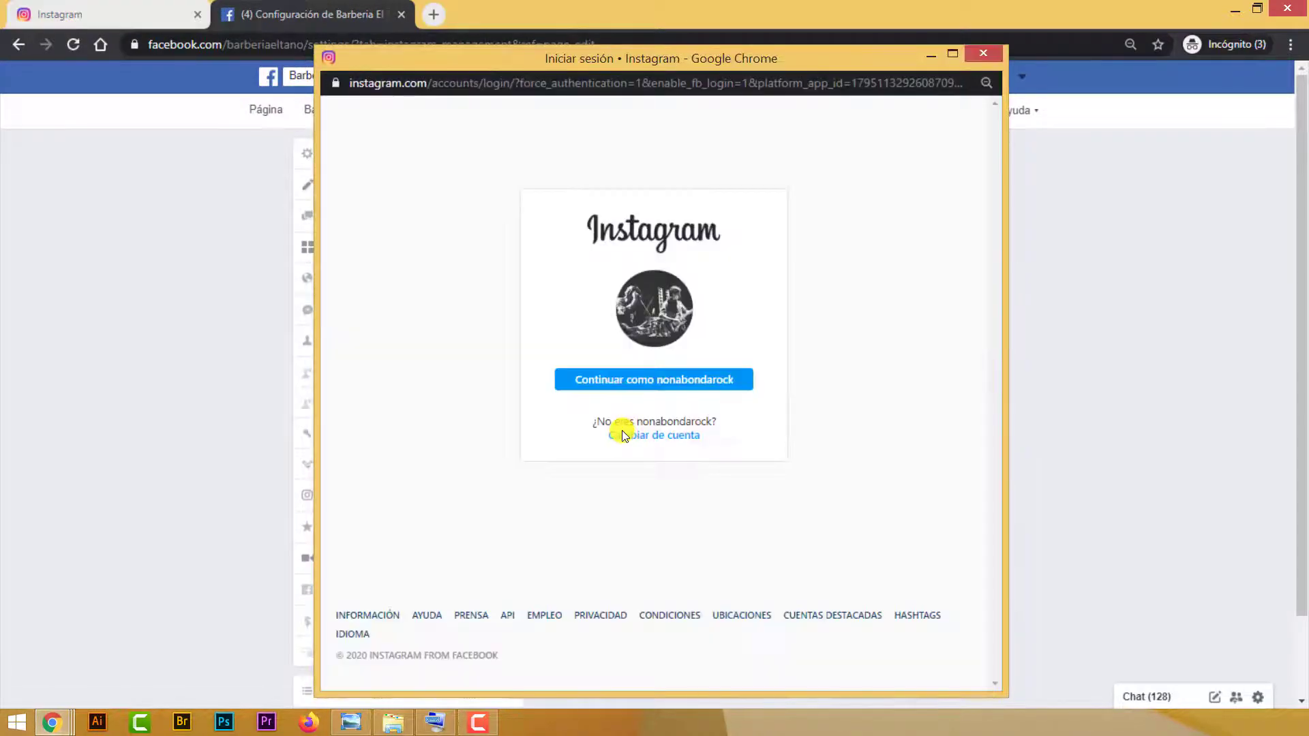
{"action": "left_click", "coordinate": [622, 431]}
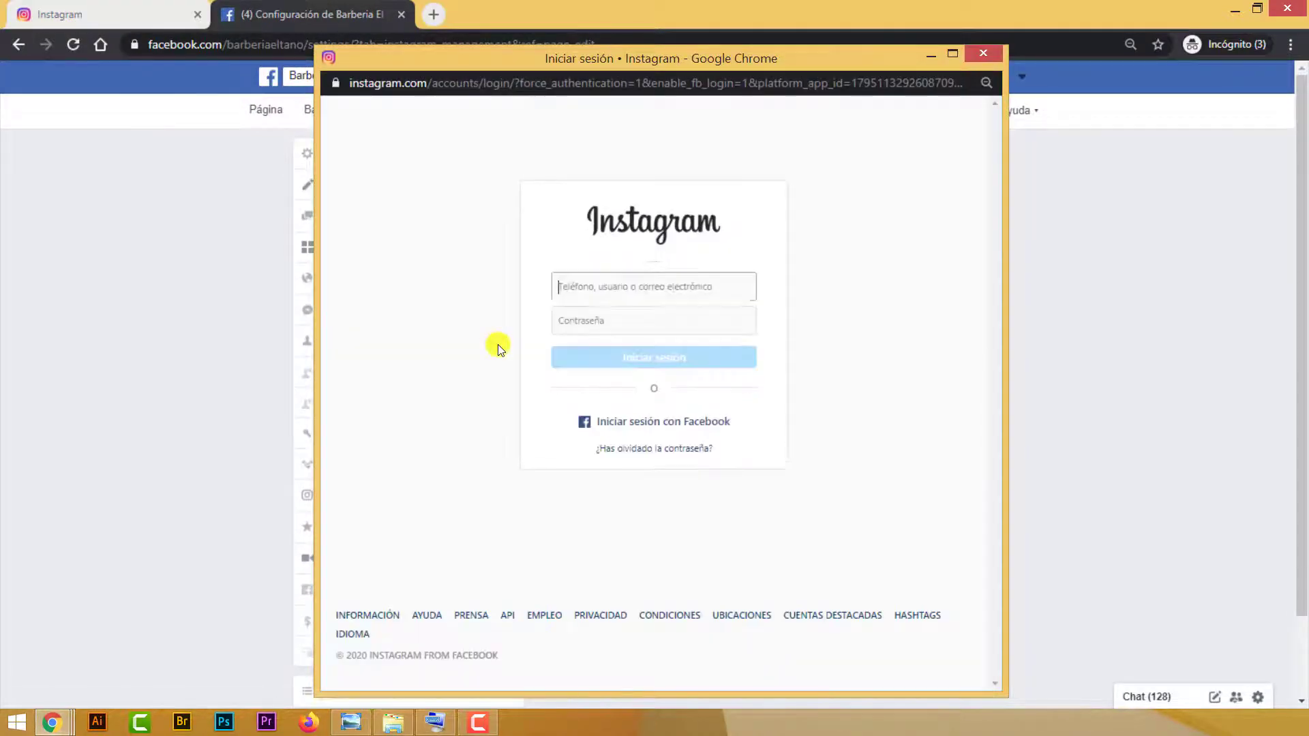
{"action": "left_click", "coordinate": [645, 297]}
{"action": "type", "text": "barberiaeltano"}
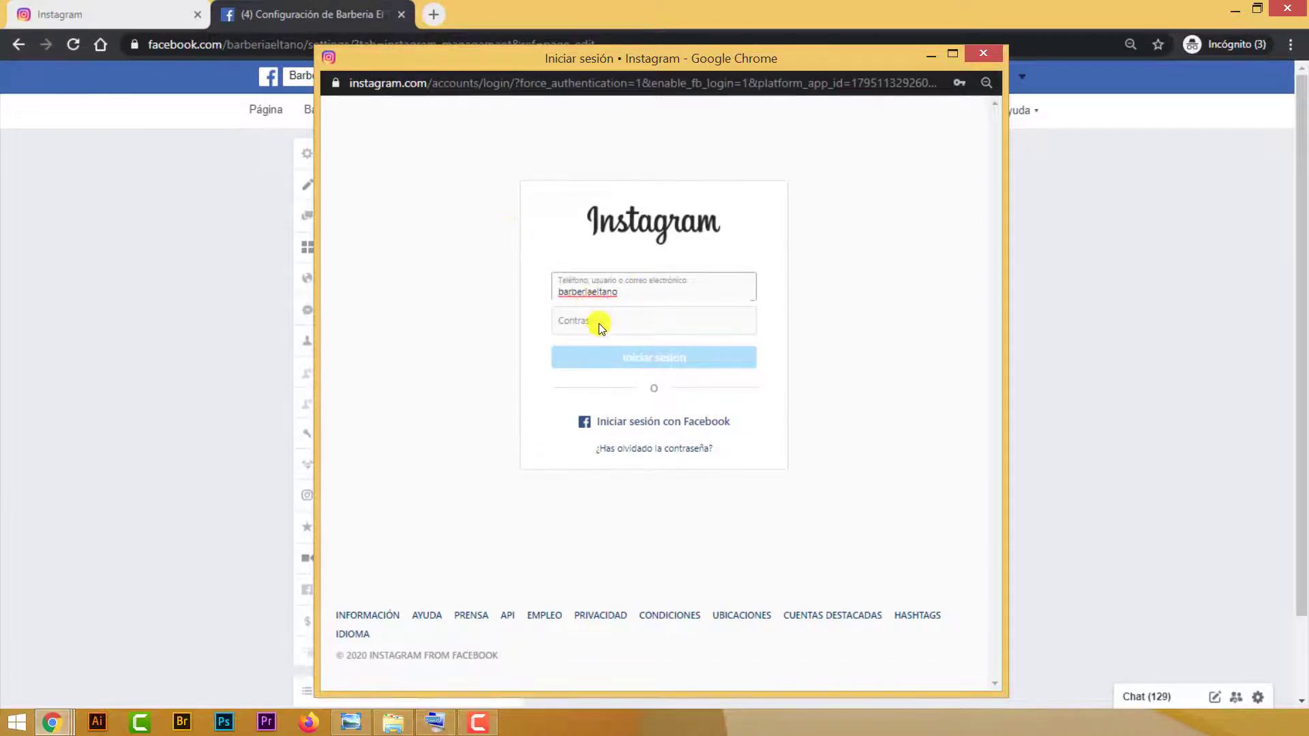
{"action": "left_click", "coordinate": [599, 324]}
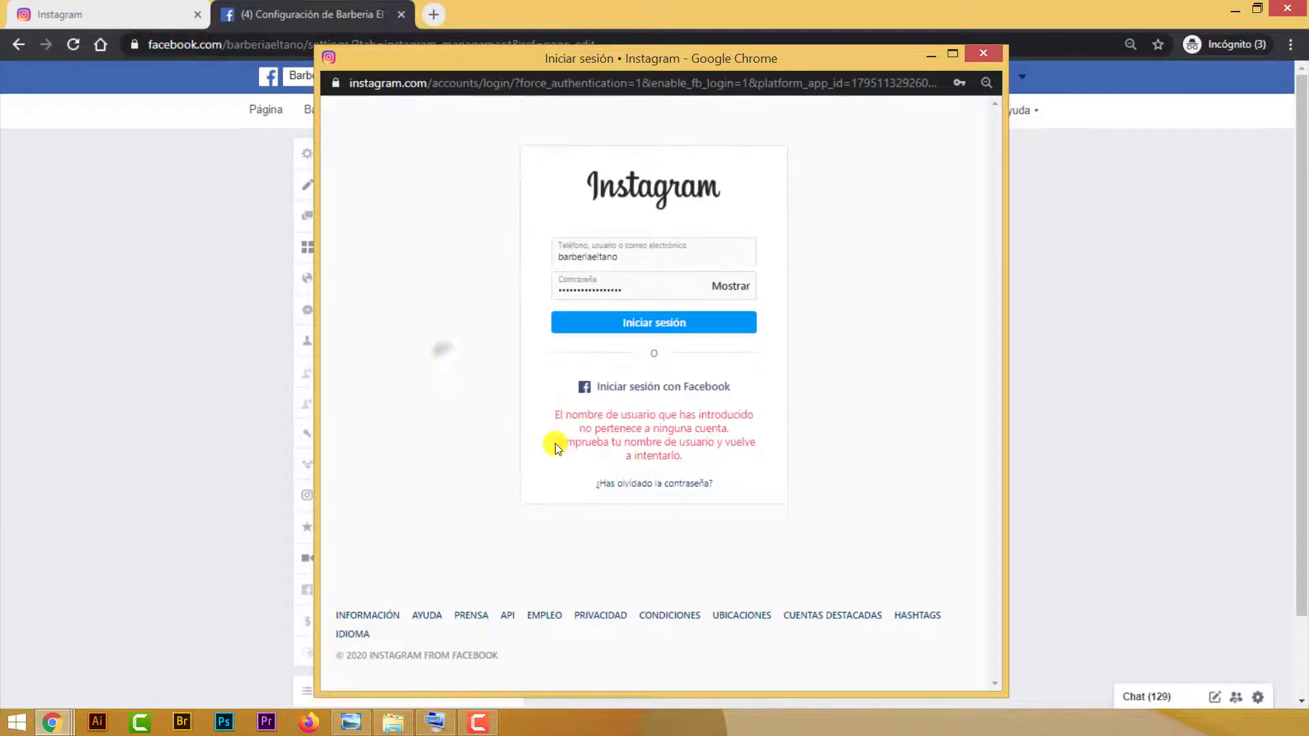
{"action": "left_click_drag", "start_coordinate": [555, 443], "coordinate": [709, 486]}
{"action": "left_click", "coordinate": [698, 447]}
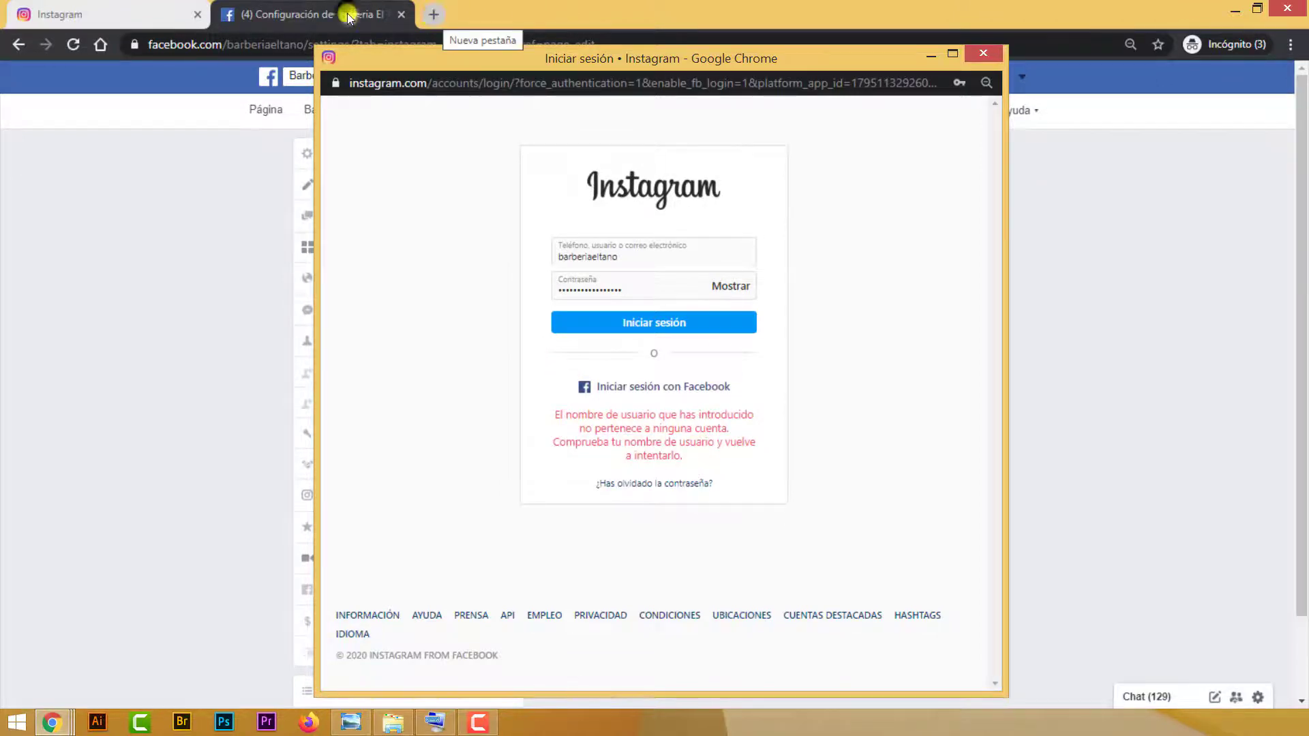
{"action": "left_click", "coordinate": [433, 15]}
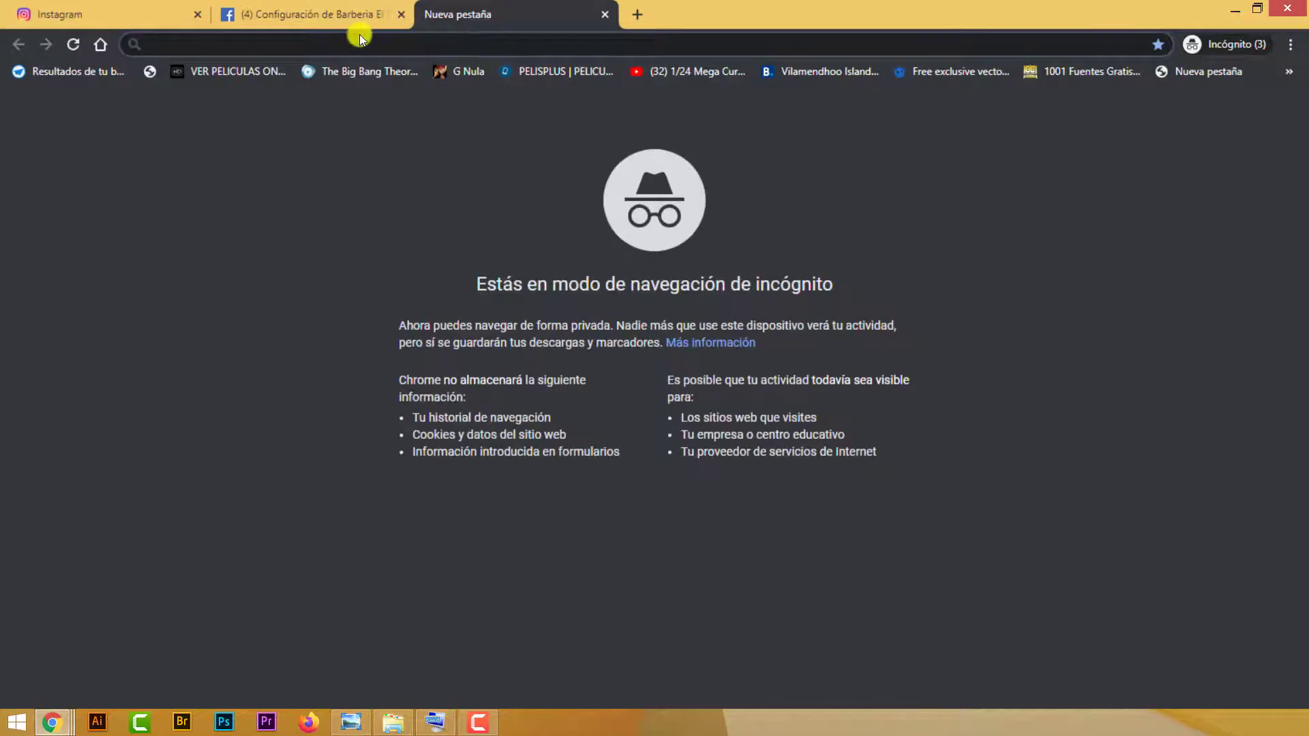
{"action": "type", "text": "gm"}
{"action": "key", "text": "Return"}
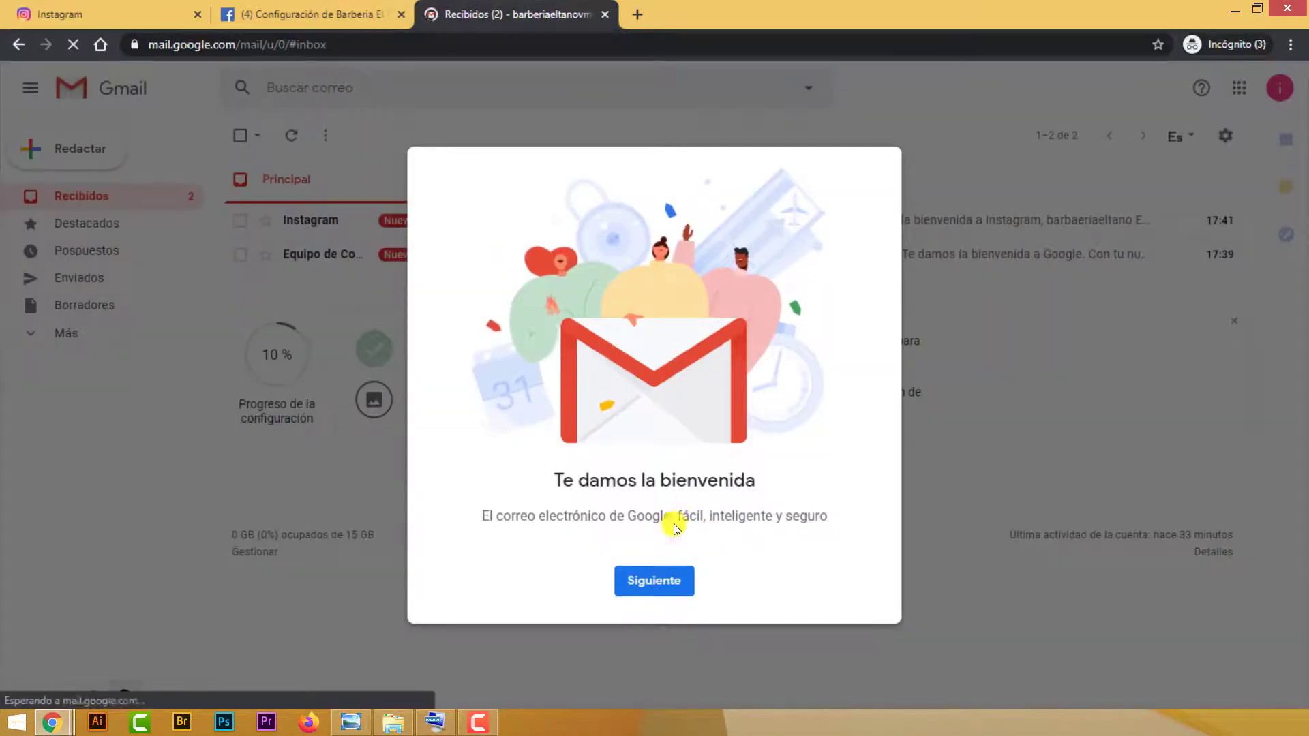
{"action": "left_click", "coordinate": [641, 580]}
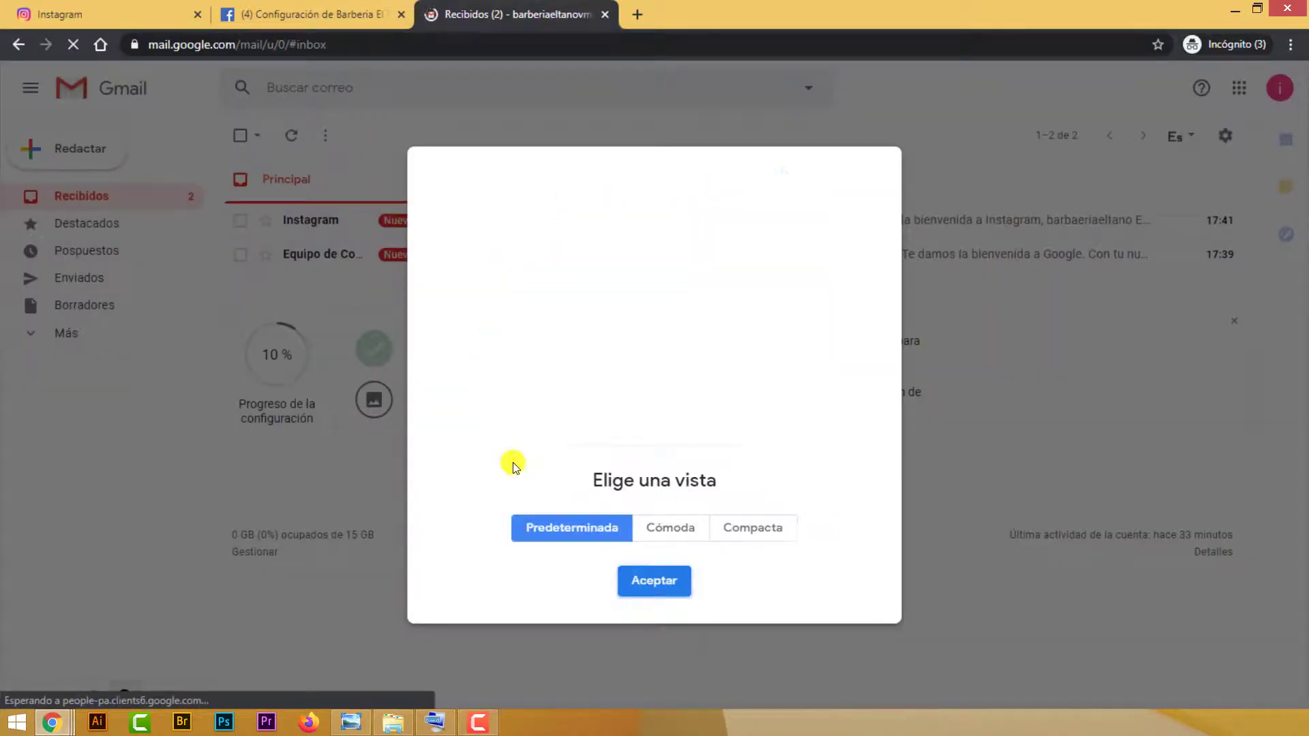
{"action": "left_click", "coordinate": [625, 582]}
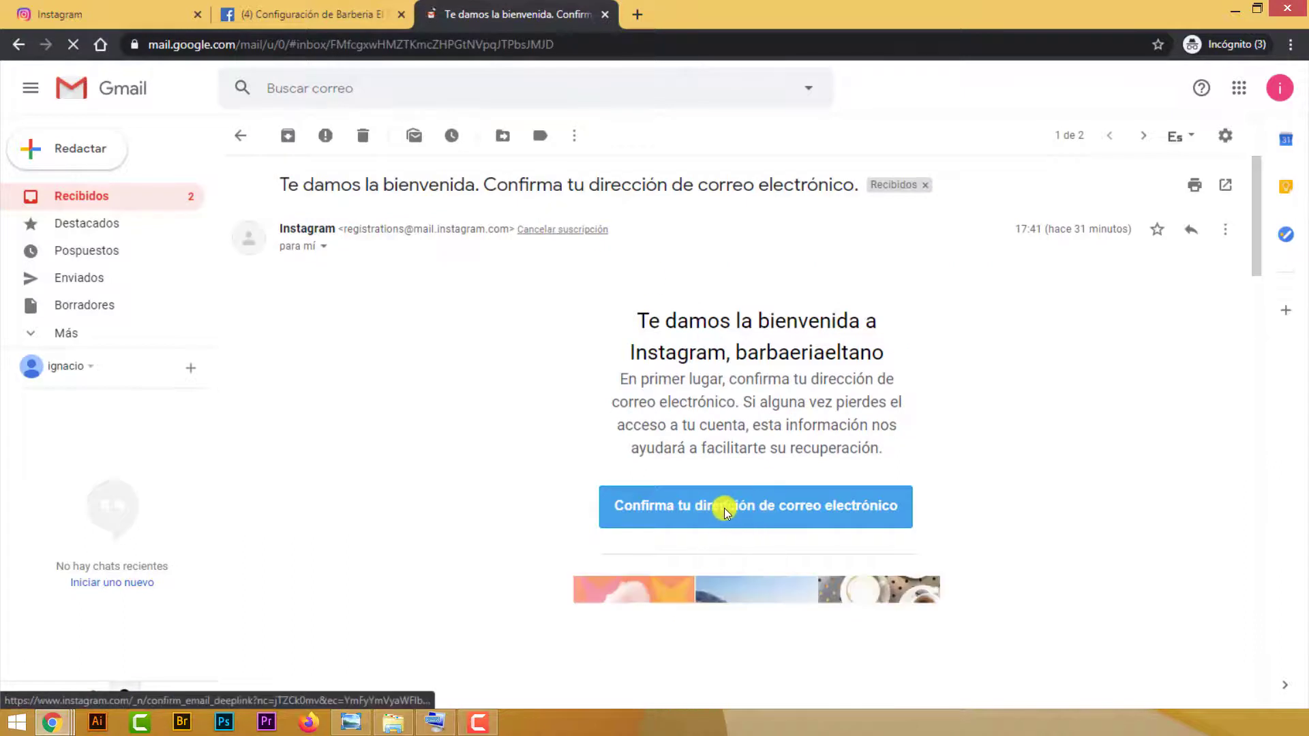
{"action": "left_click", "coordinate": [724, 509]}
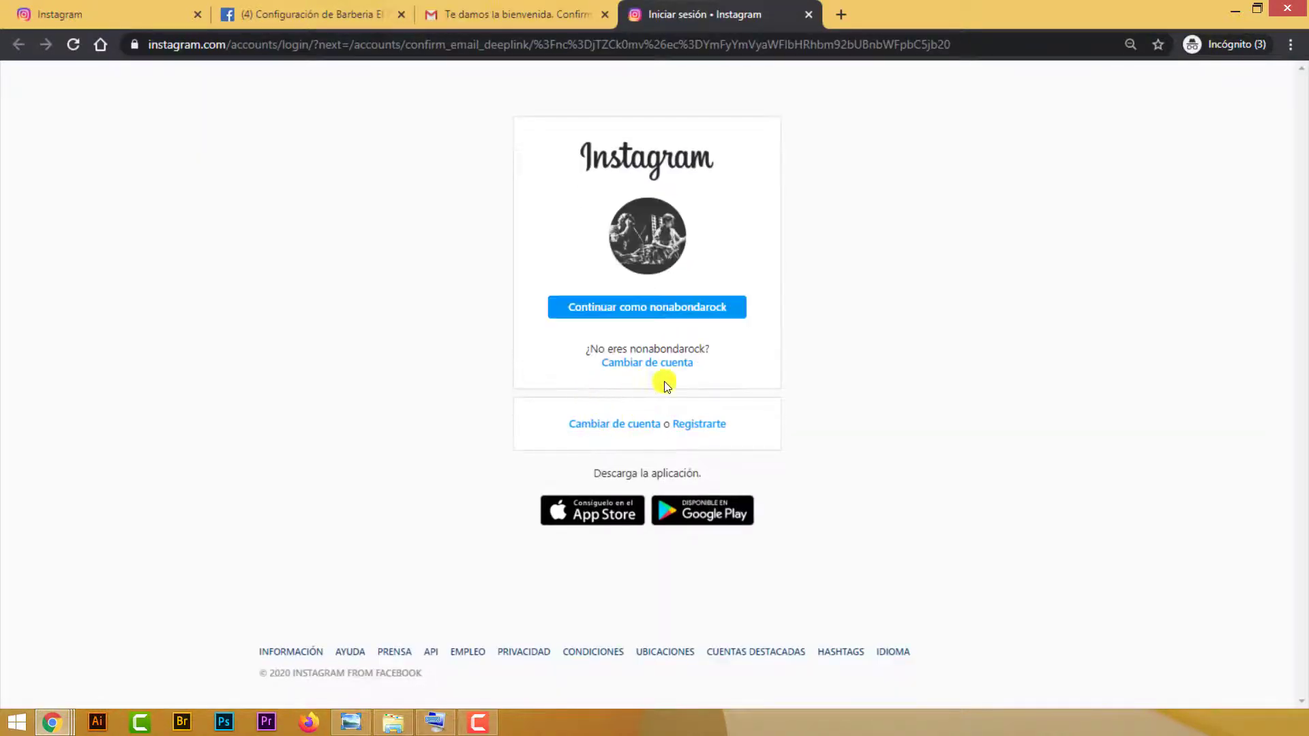
Step: Log in to Instagram as 'barberiaeltano', correcting the username, to reach the Primeros pasos feed
{"action": "left_click", "coordinate": [641, 424]}
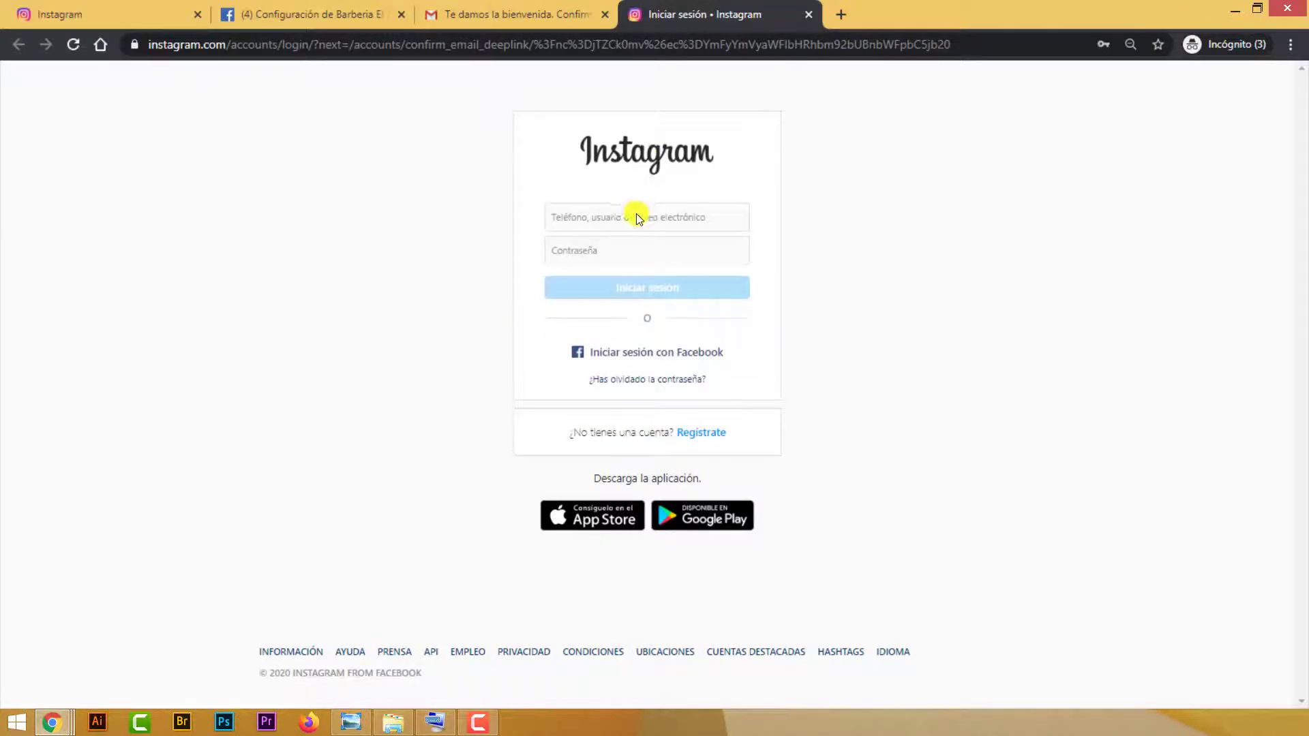
{"action": "left_click", "coordinate": [632, 216]}
{"action": "type", "text": "barberiaeltano"}
{"action": "left_click", "coordinate": [617, 256]}
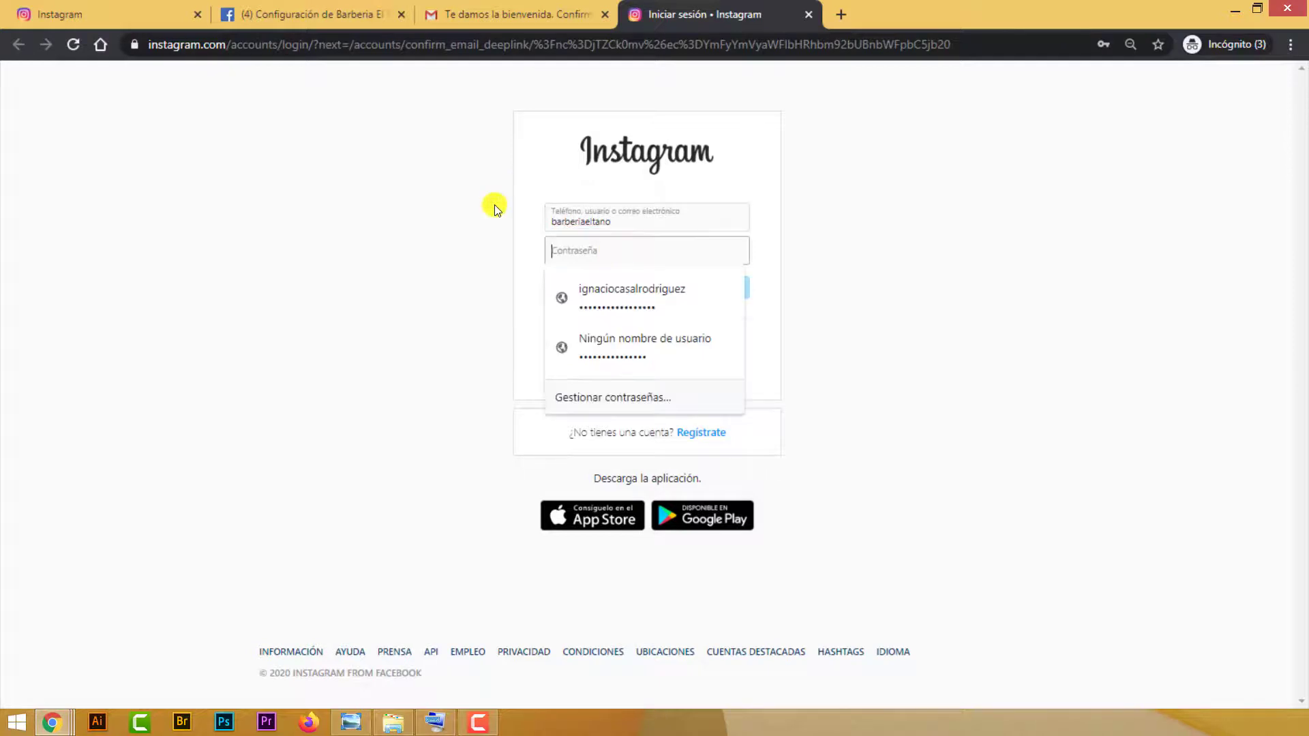
{"action": "type", "text": "•••••••••••••••••"}
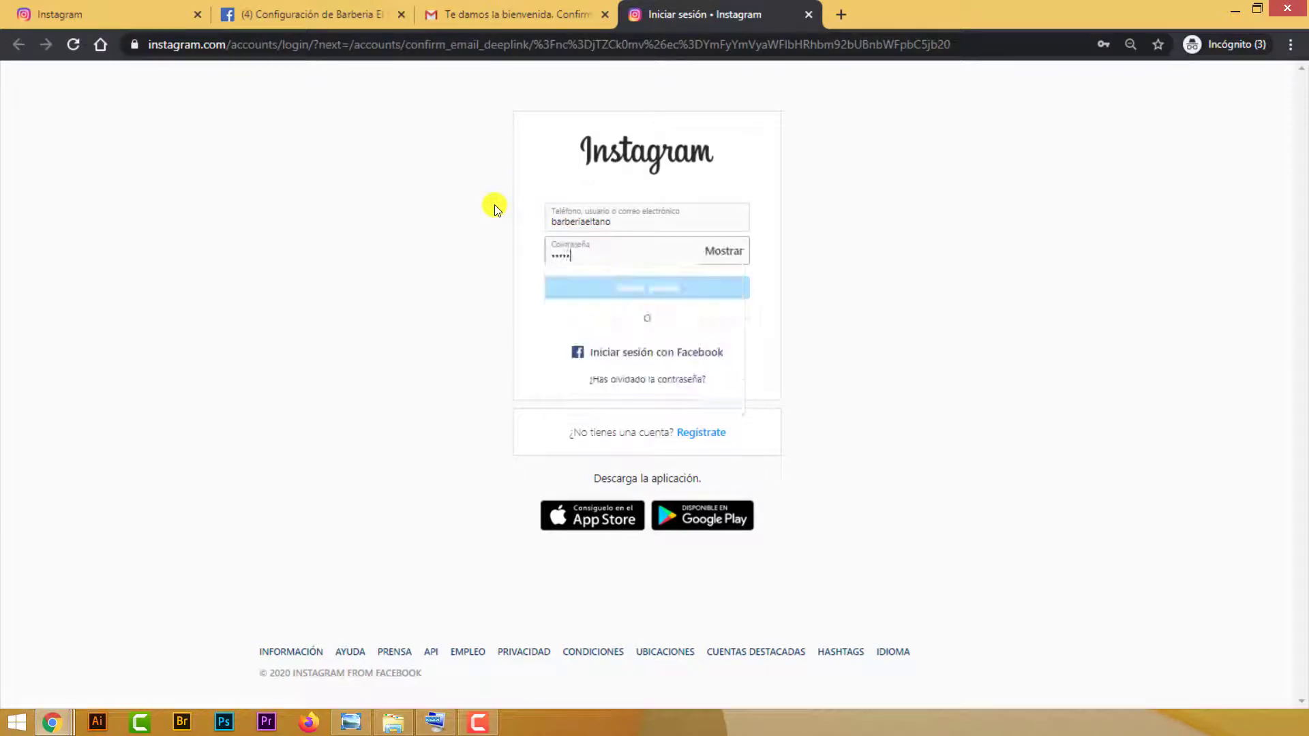
{"action": "key", "text": "Return"}
{"action": "double_click", "coordinate": [625, 188]}
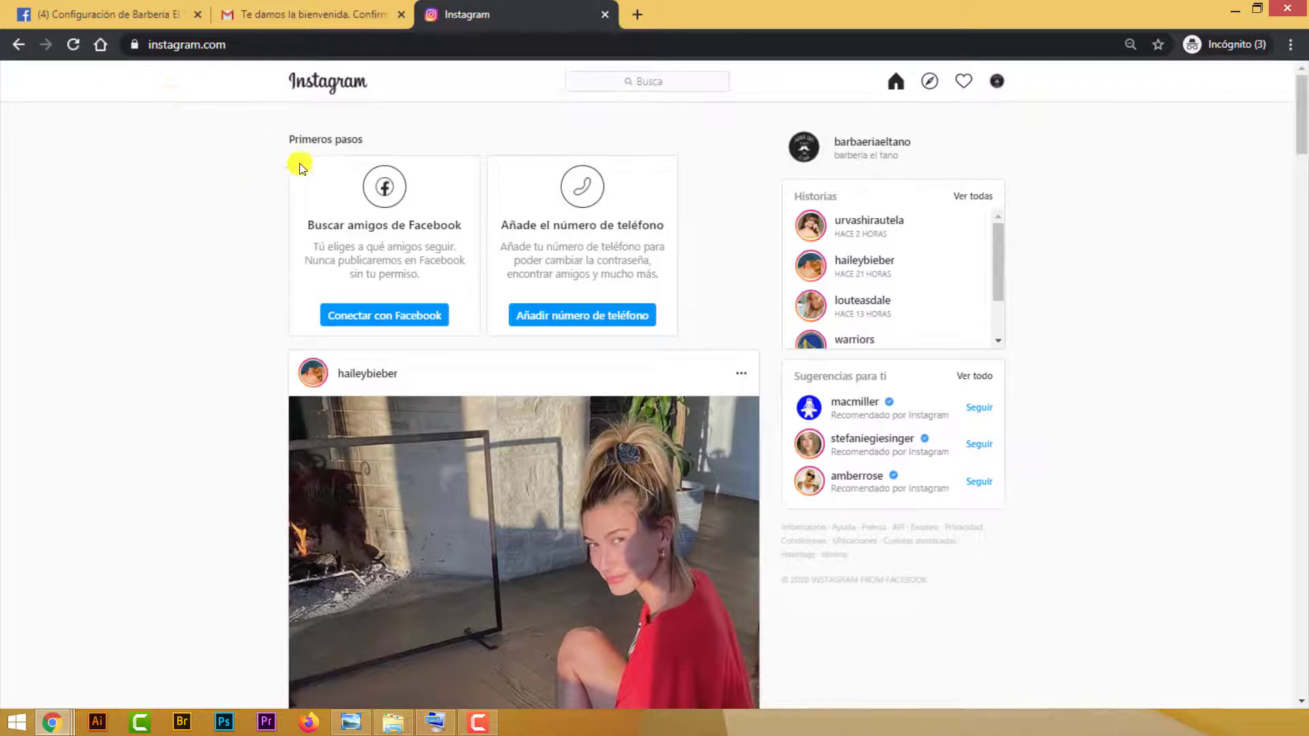
{"action": "left_click_drag", "start_coordinate": [279, 143], "coordinate": [676, 336]}
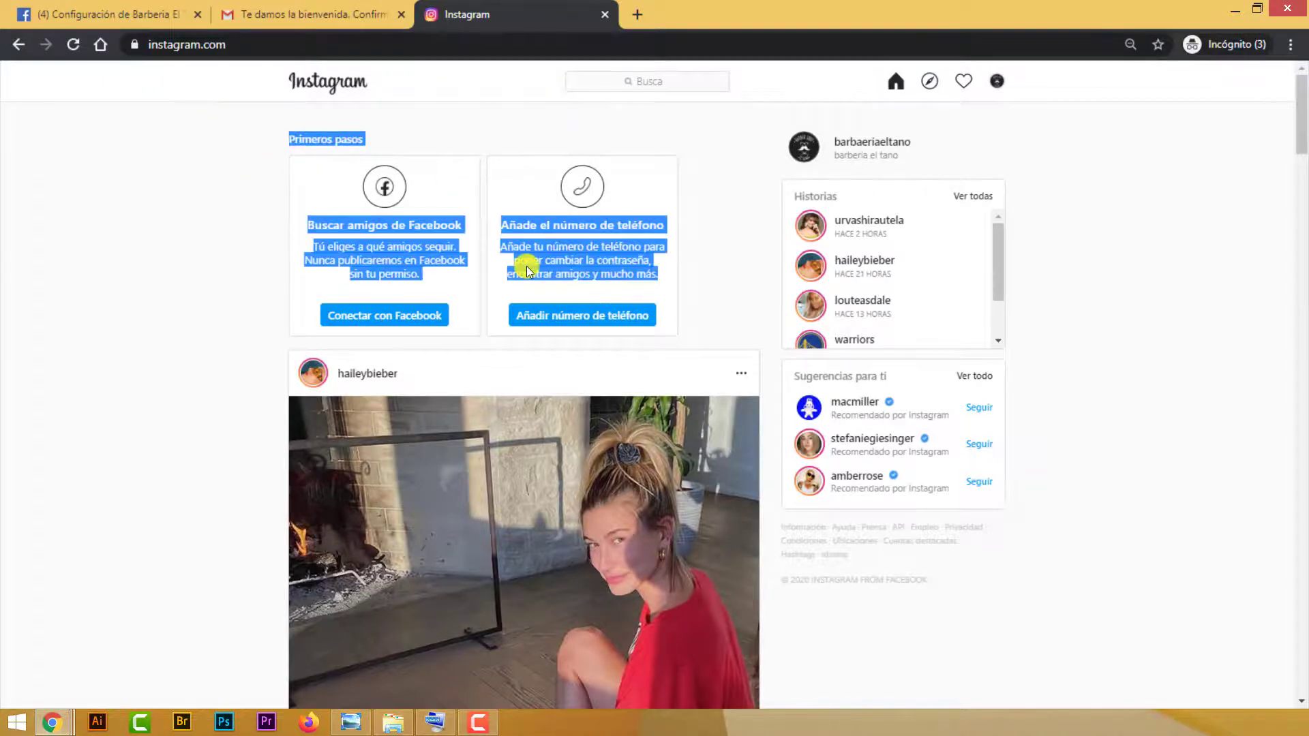
{"action": "left_click", "coordinate": [550, 266]}
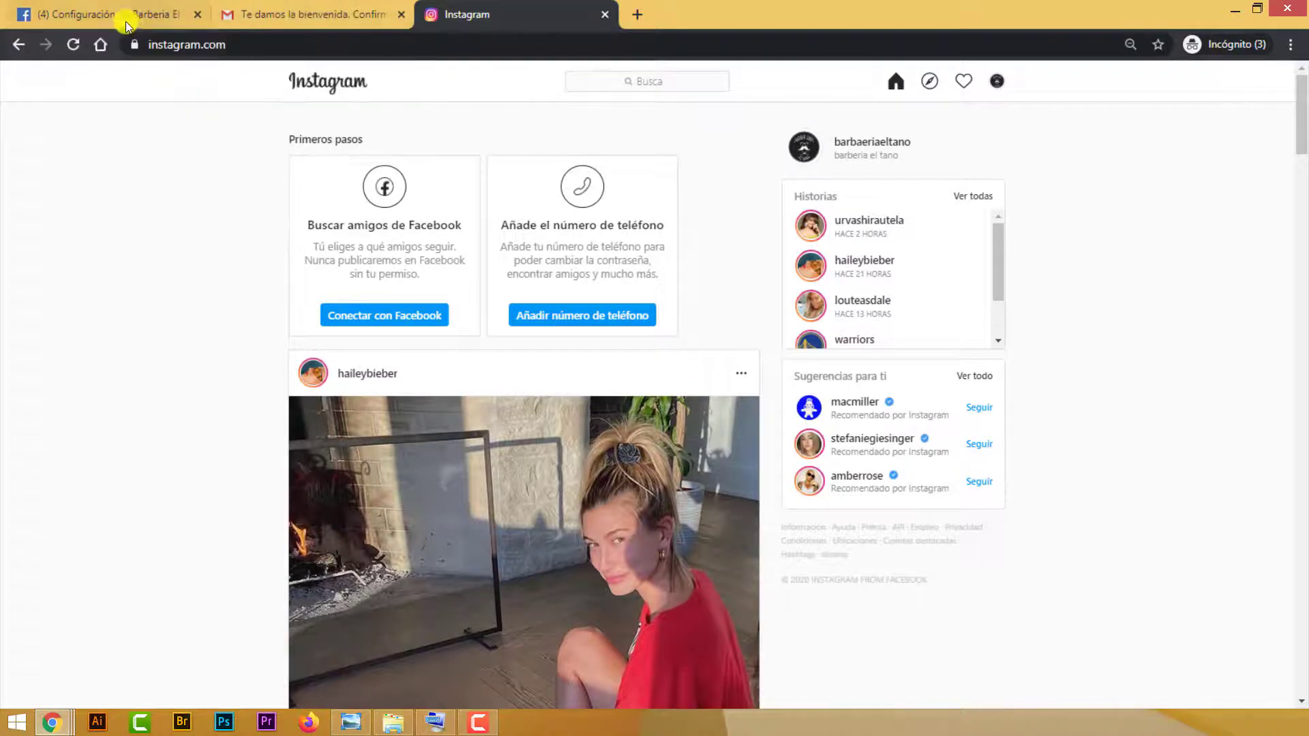
Step: Sign in to Instagram as 'barberiaeltanovm' and confirm linking it to the page
{"action": "left_click", "coordinate": [296, 12]}
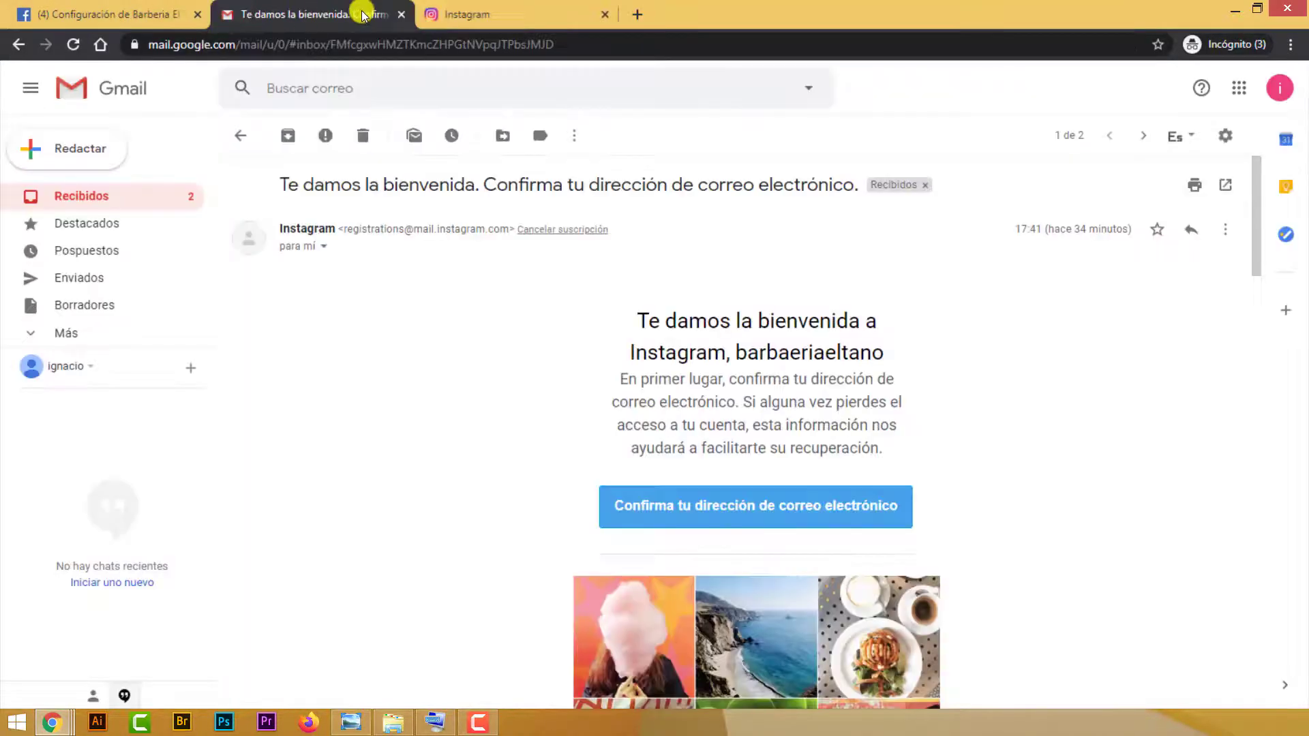
{"action": "left_click", "coordinate": [502, 14]}
{"action": "left_click", "coordinate": [96, 11]}
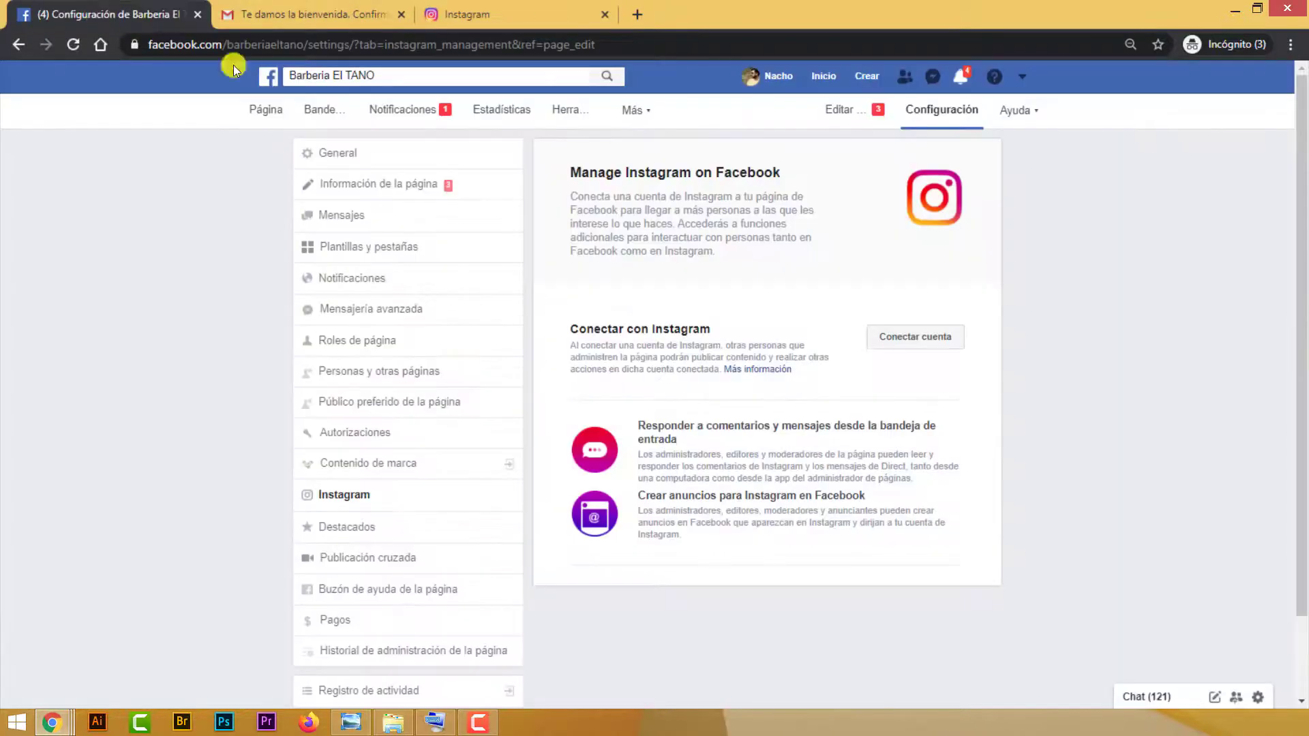
{"action": "left_click", "coordinate": [924, 338]}
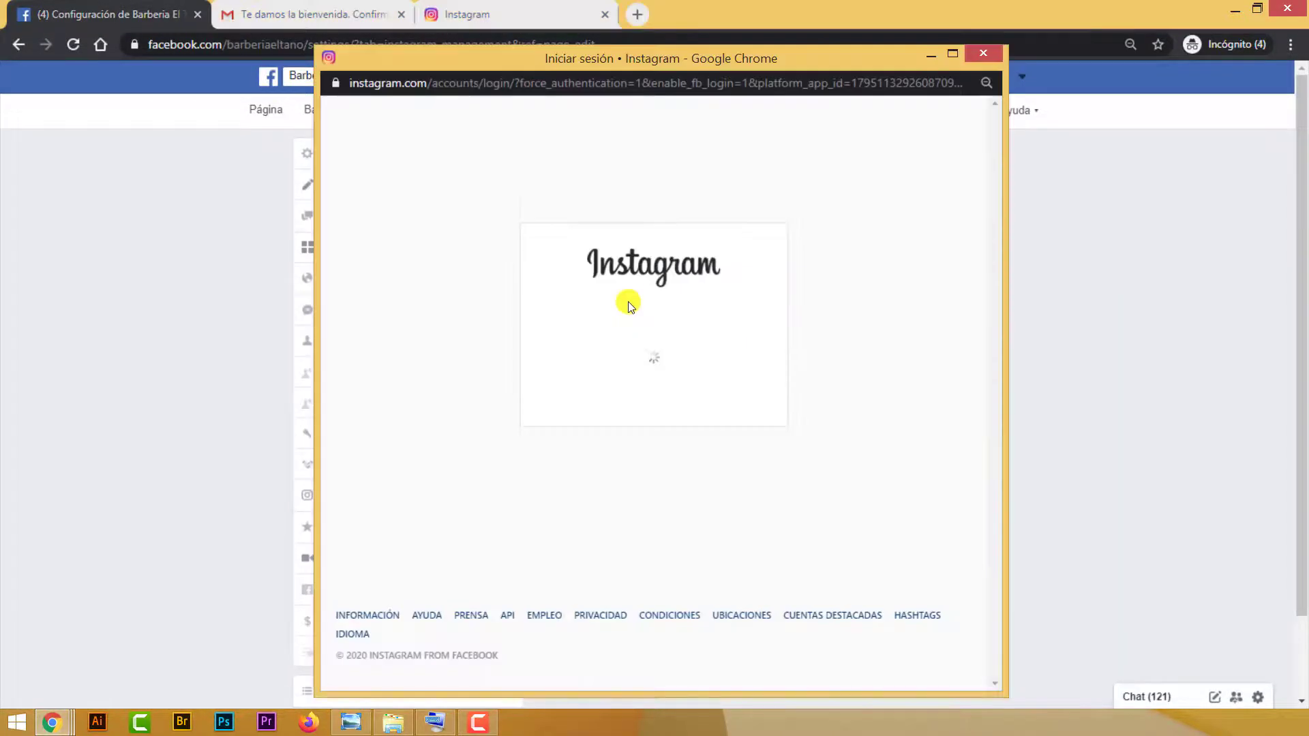
{"action": "left_click", "coordinate": [619, 437]}
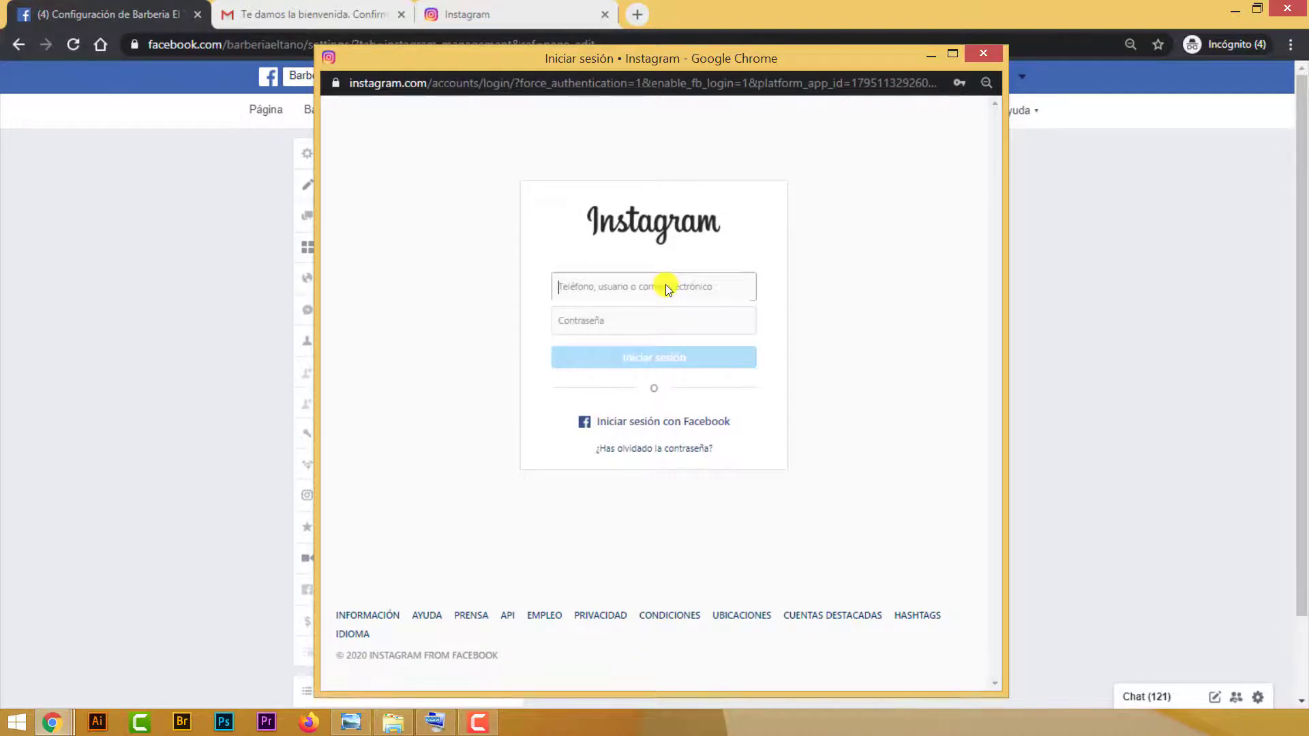
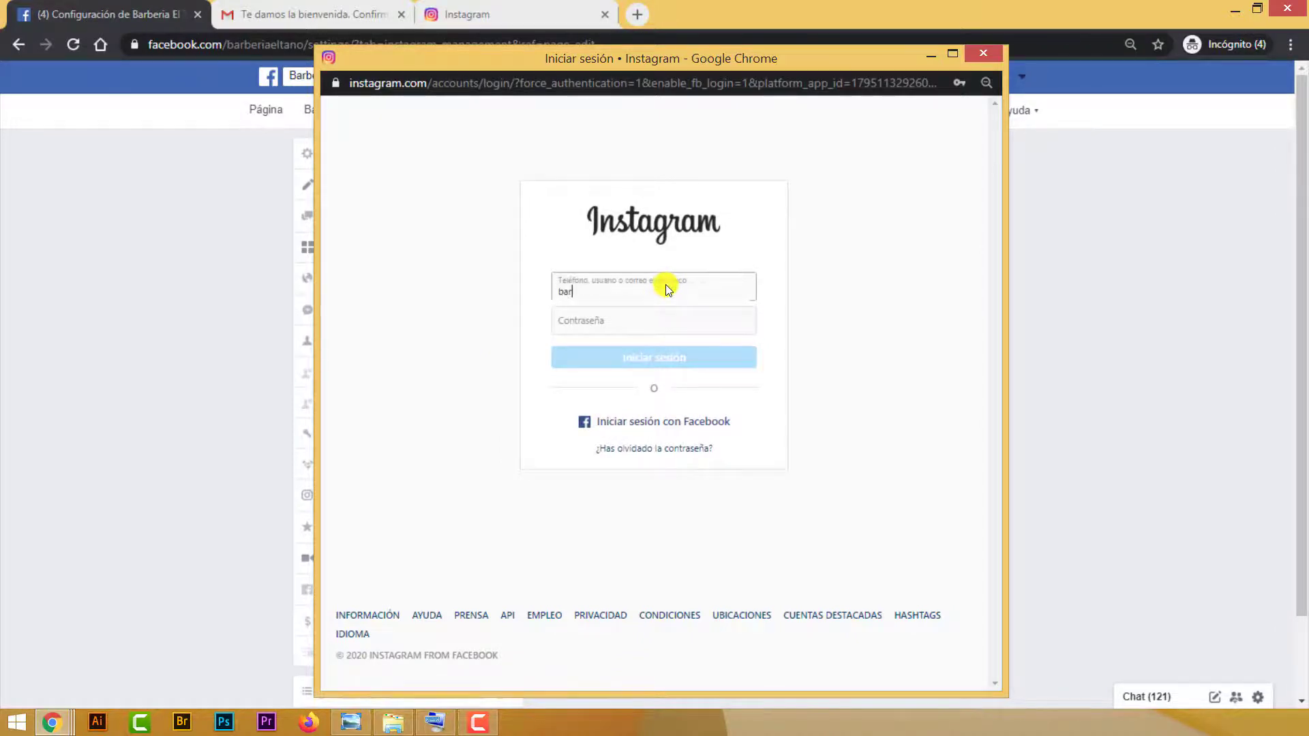
{"action": "left_click", "coordinate": [658, 321]}
{"action": "type", "text": "••"}
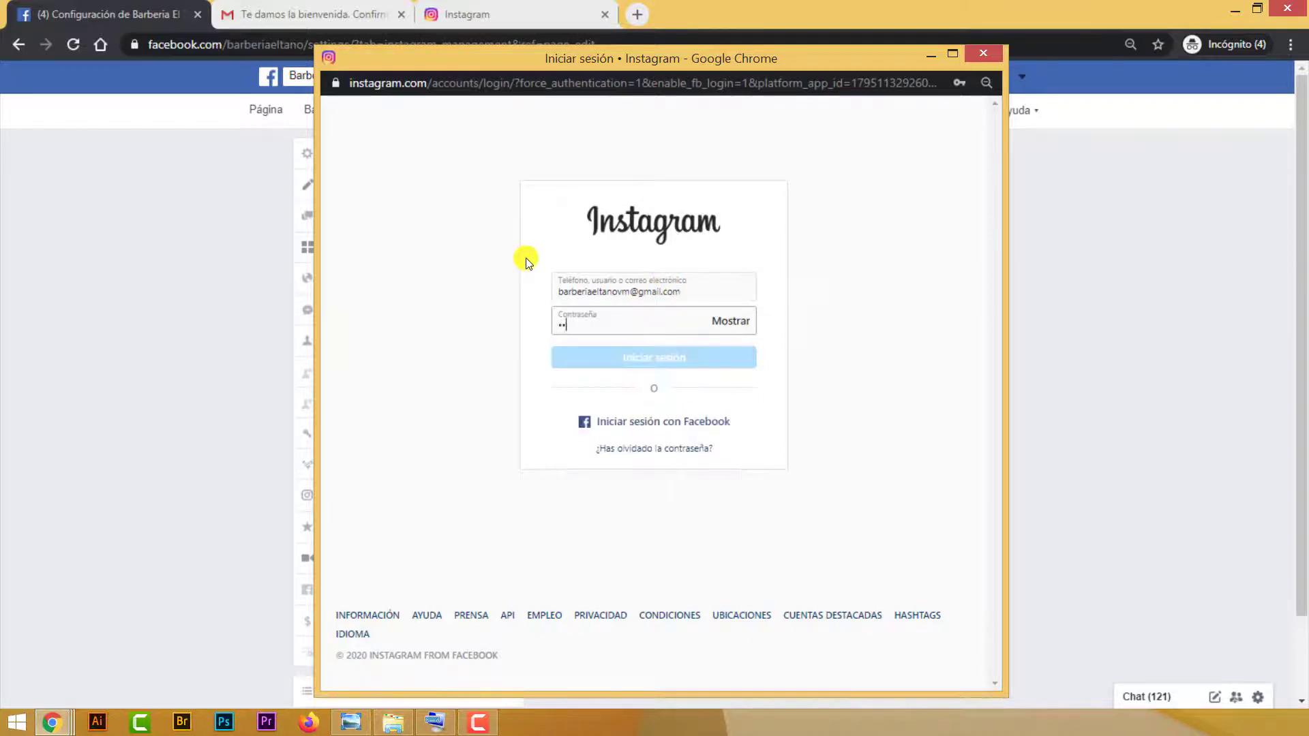
{"action": "type", "text": "••••••••••"}
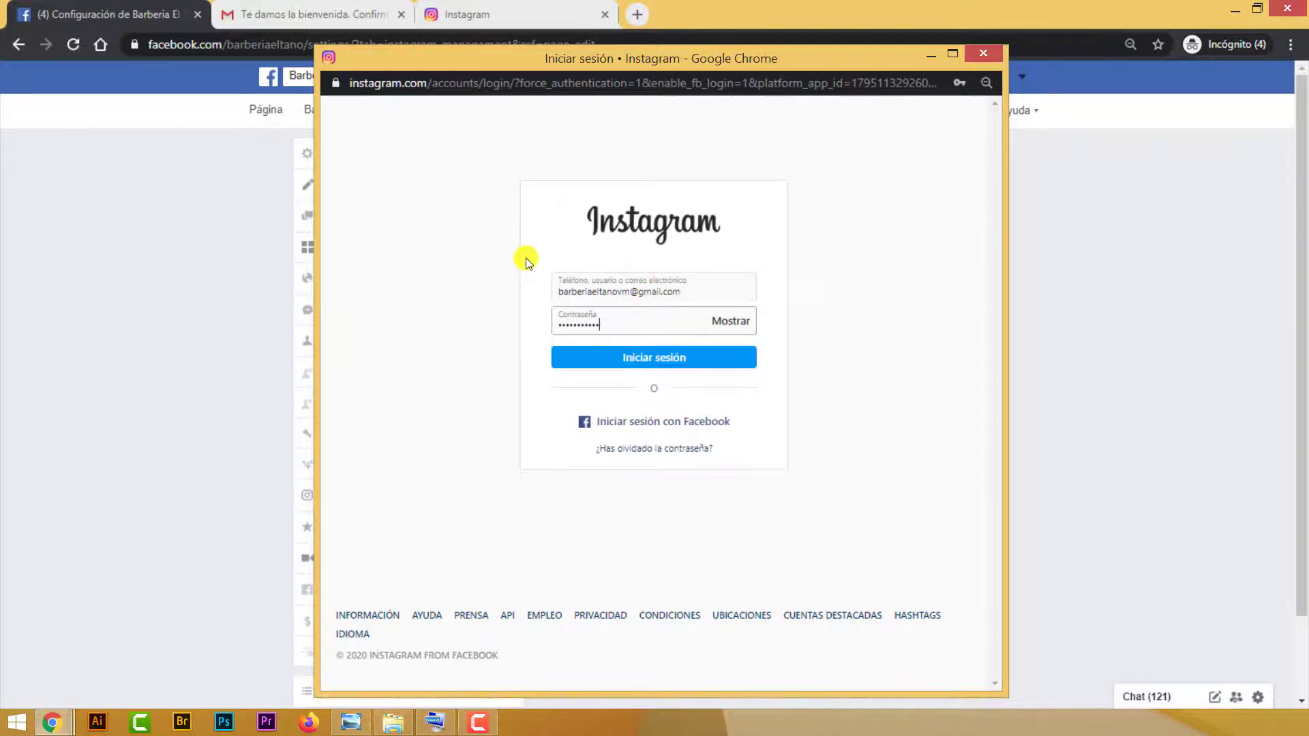
{"action": "type", "text": "••••"}
{"action": "left_click", "coordinate": [678, 359]}
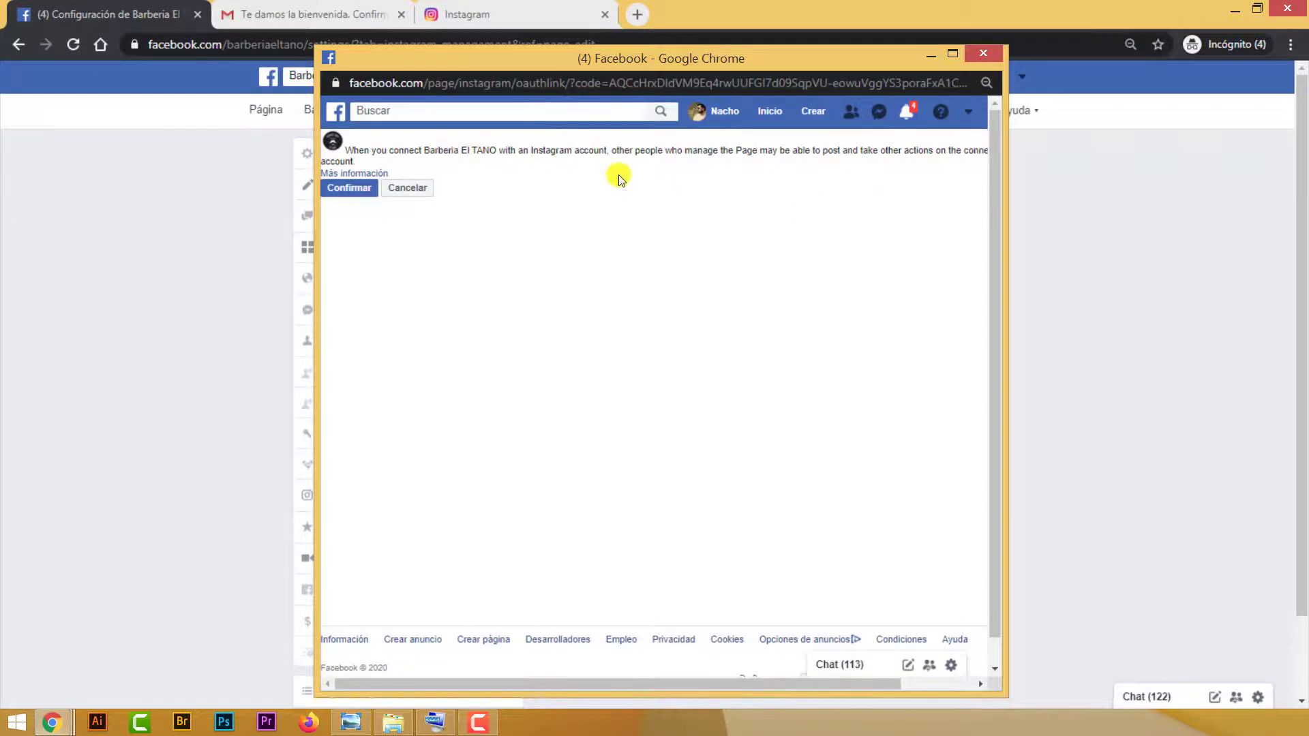
{"action": "left_click", "coordinate": [334, 186]}
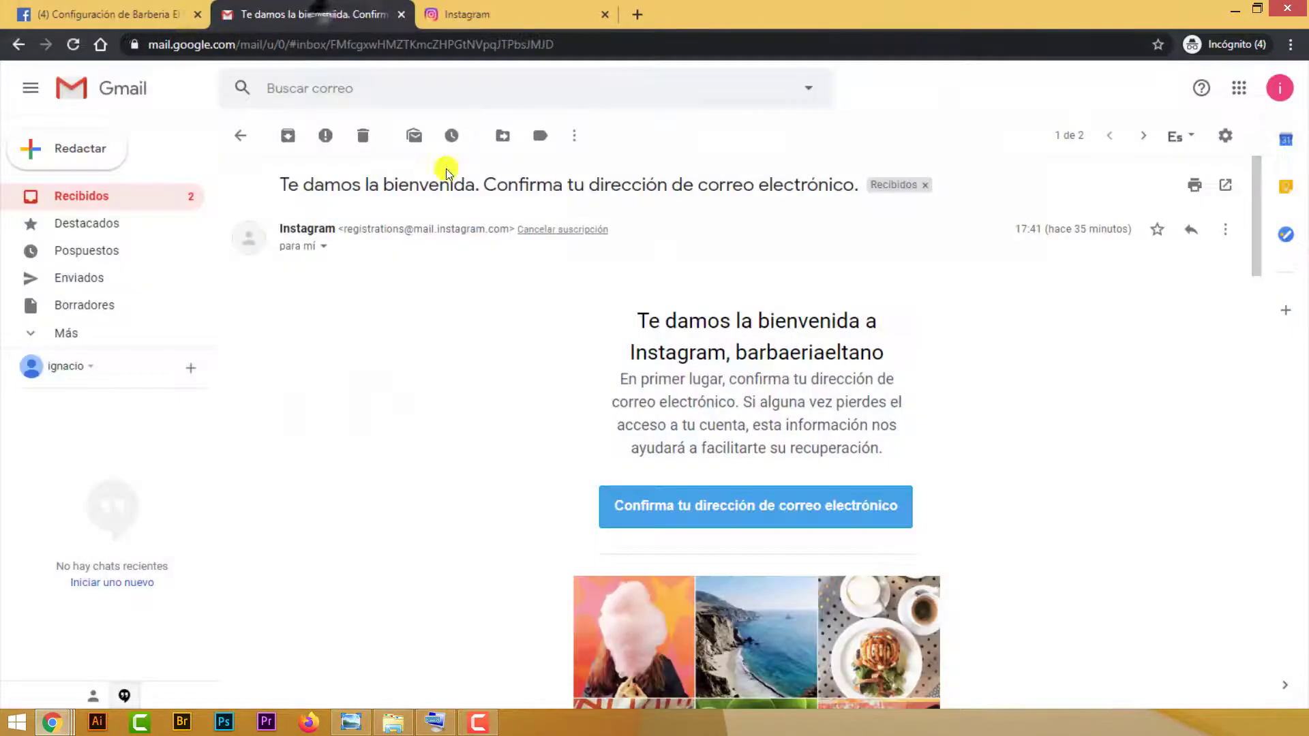
Step: Return to the page's Instagram settings and retry the connection using the saved sign-in details
{"action": "left_click", "coordinate": [109, 13]}
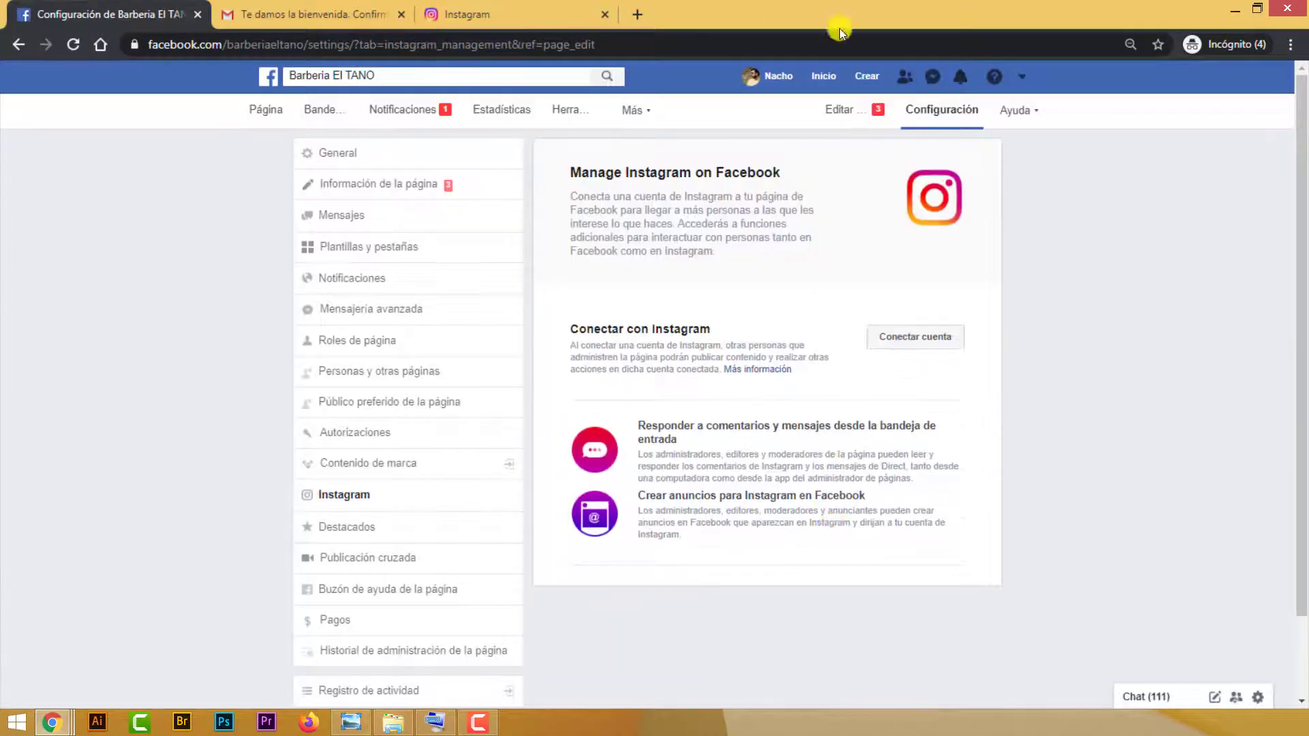
{"action": "left_click", "coordinate": [407, 109]}
{"action": "left_click", "coordinate": [265, 109]}
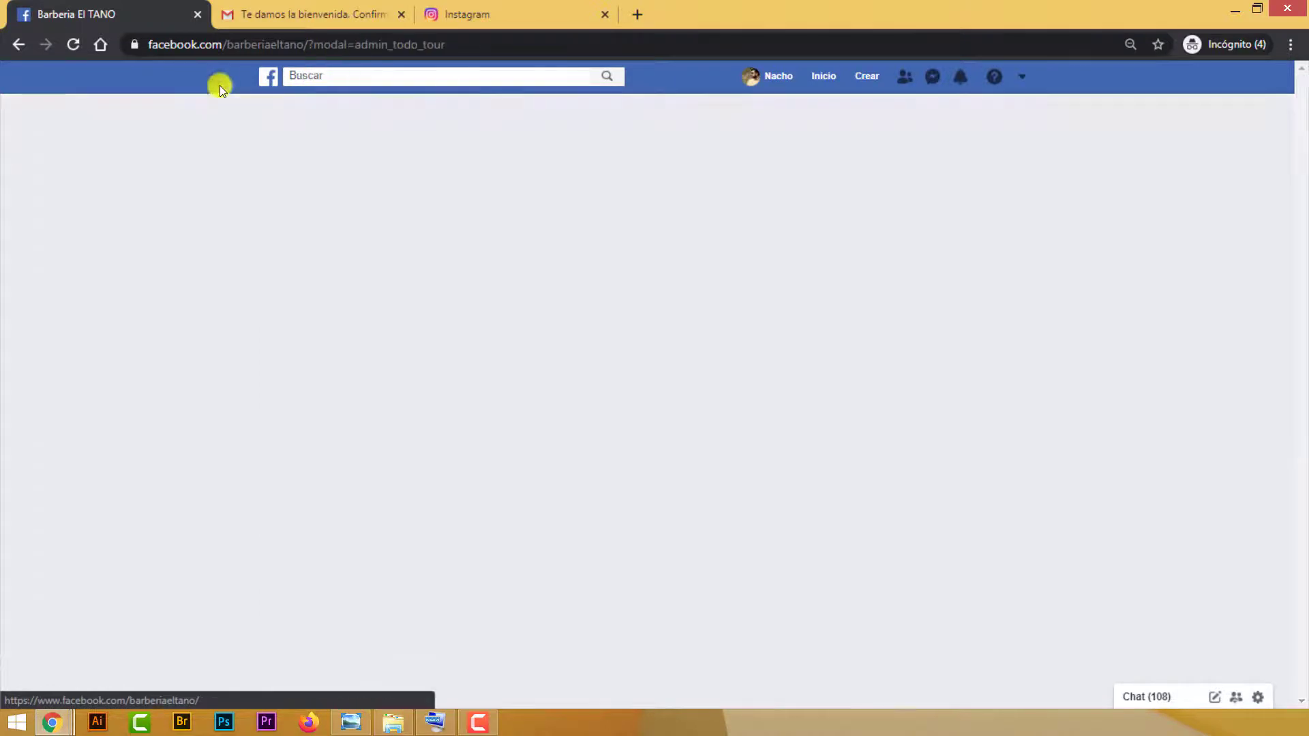
{"action": "left_click", "coordinate": [345, 497]}
{"action": "left_click", "coordinate": [678, 380]}
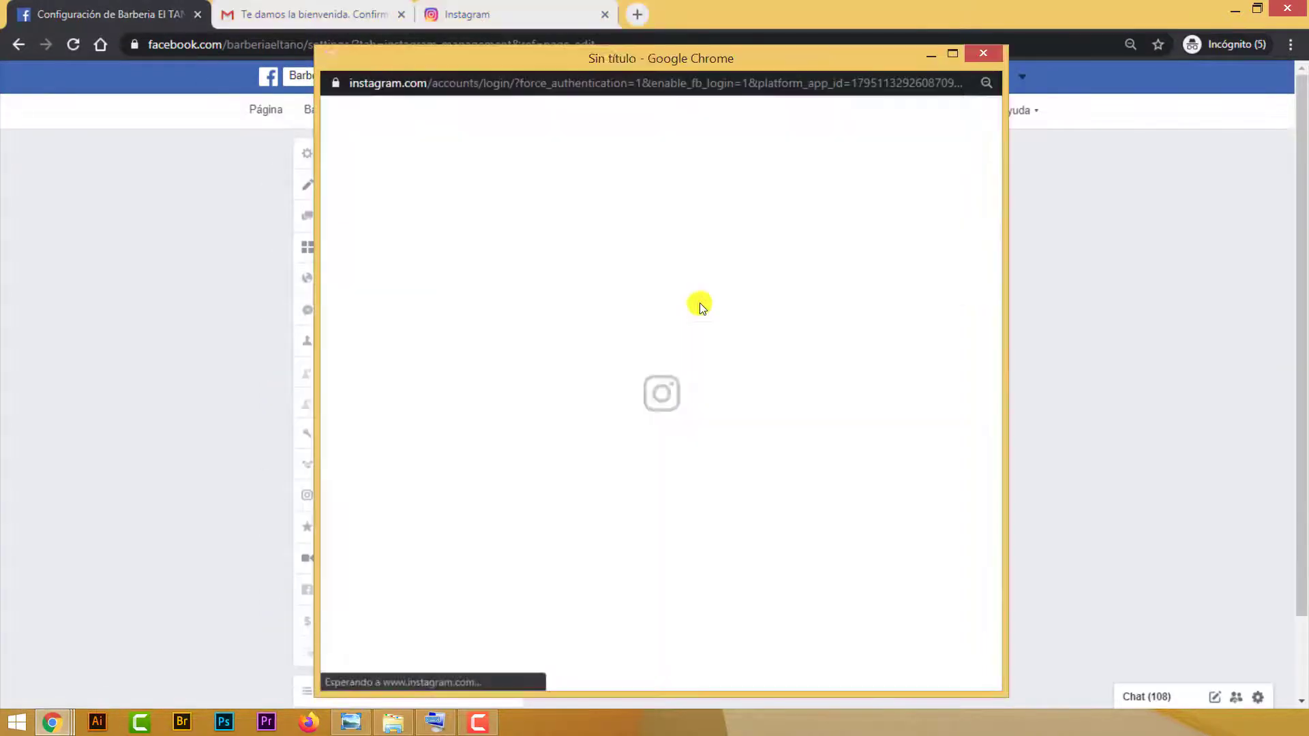
{"action": "left_click", "coordinate": [628, 298]}
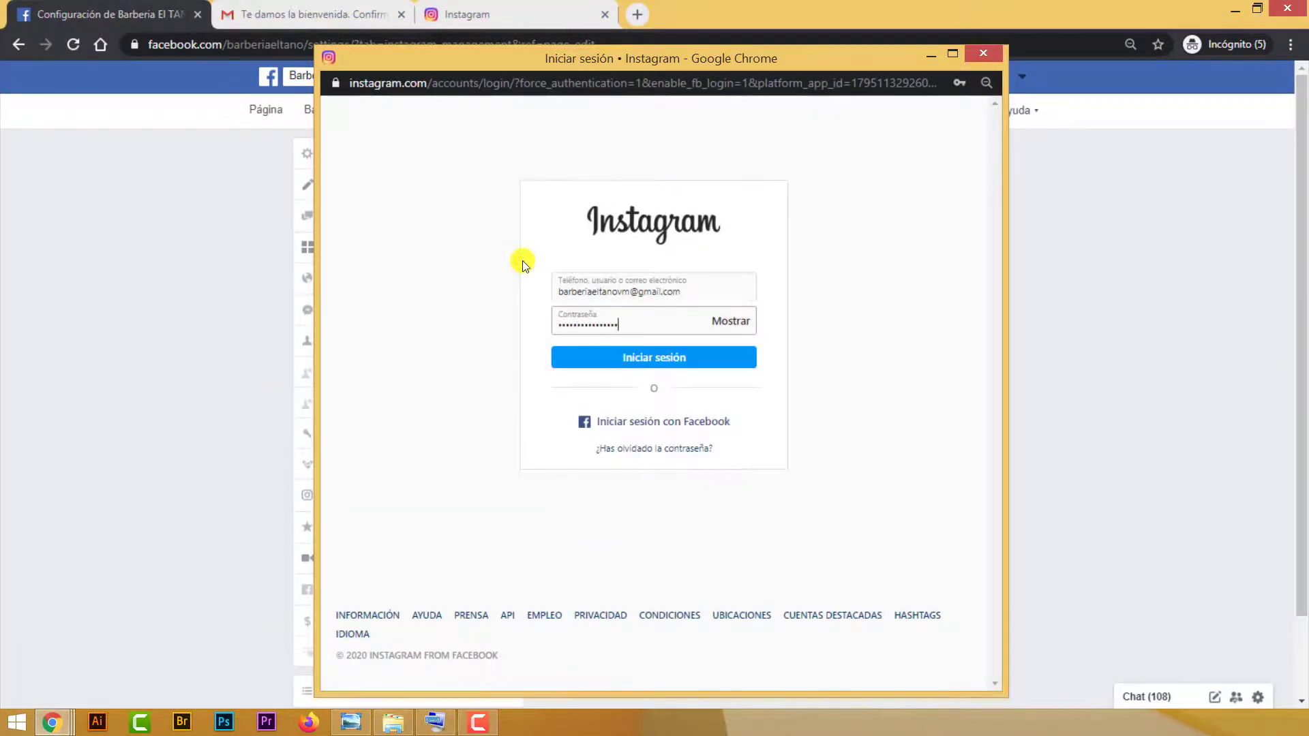
{"action": "key", "text": "Return"}
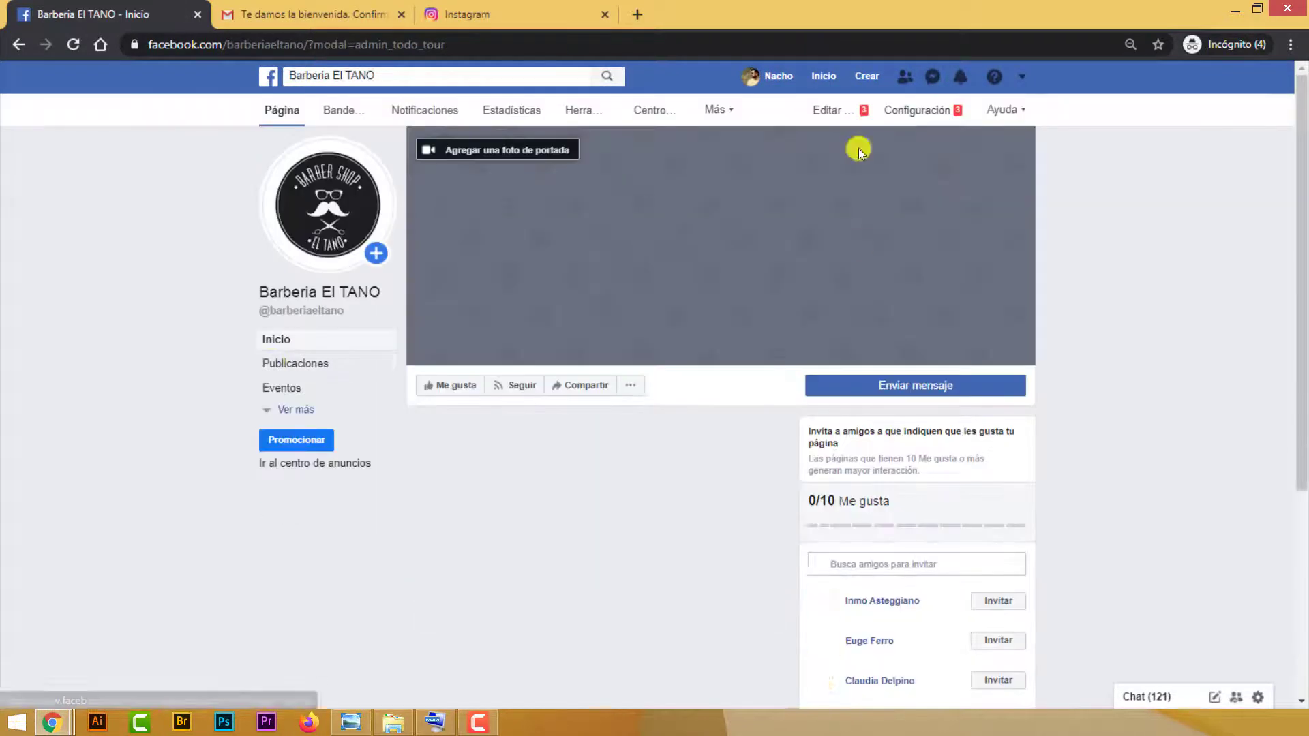
{"action": "left_click", "coordinate": [924, 110]}
{"action": "left_click", "coordinate": [345, 494]}
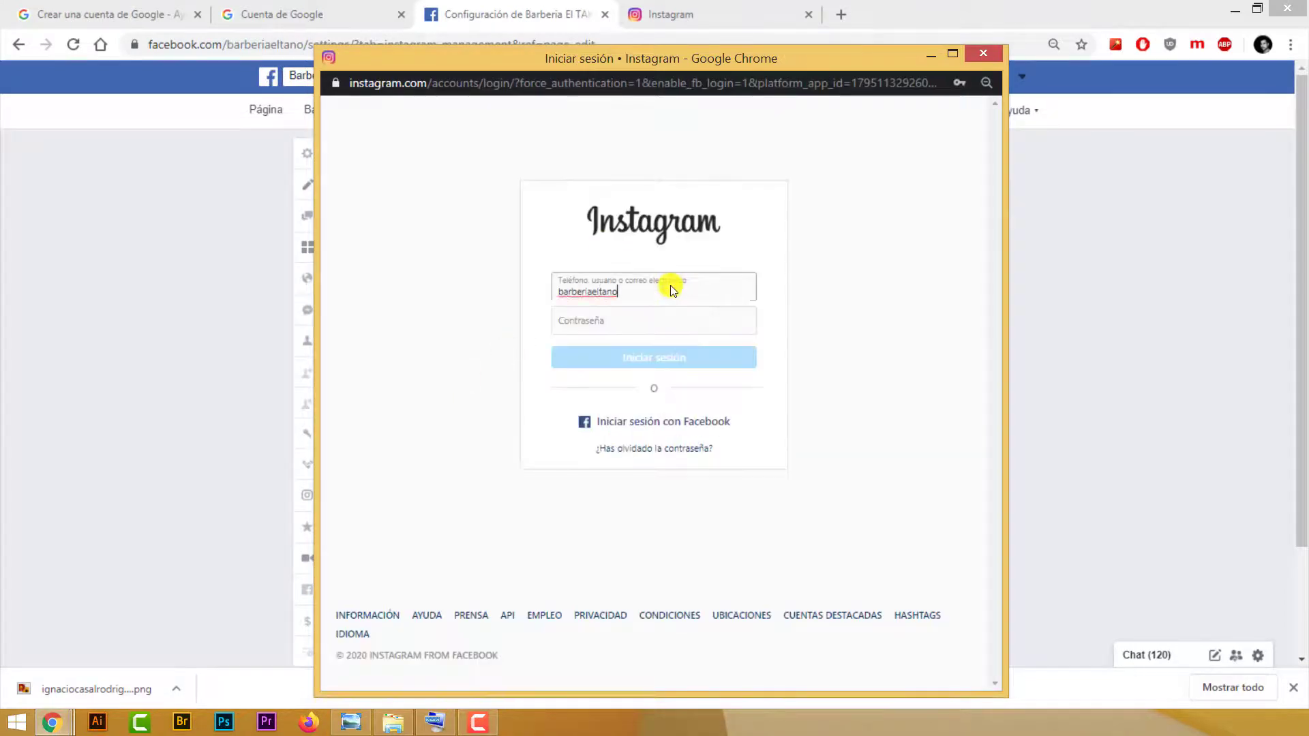
Step: Submit the Instagram sign-in to finish linking the barbershop account to Barberia El TANO
{"action": "left_click", "coordinate": [651, 356]}
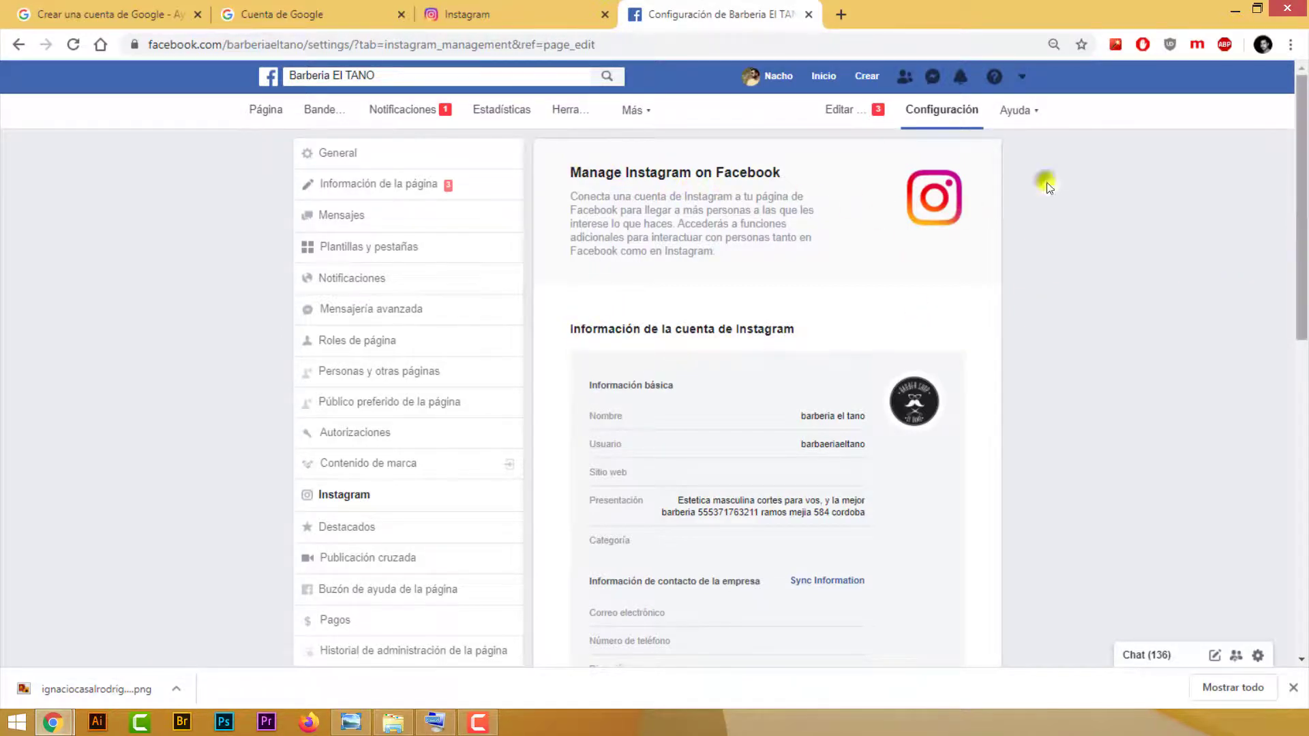
Step: Review the linked Instagram account's name, username and bio, then go back to the page home
{"action": "scroll", "coordinate": [1043, 184], "scroll_direction": "down", "scroll_amount": 3}
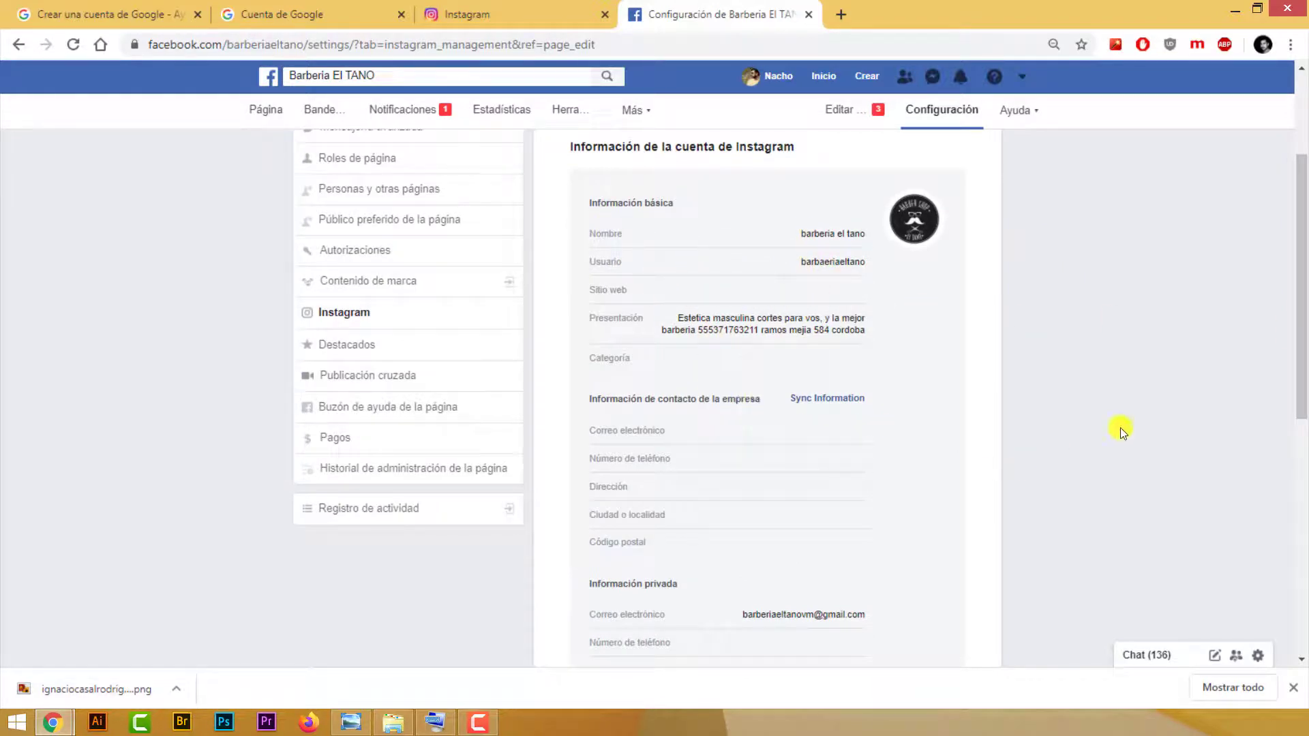
{"action": "left_click_drag", "start_coordinate": [1302, 348], "coordinate": [1304, 572]}
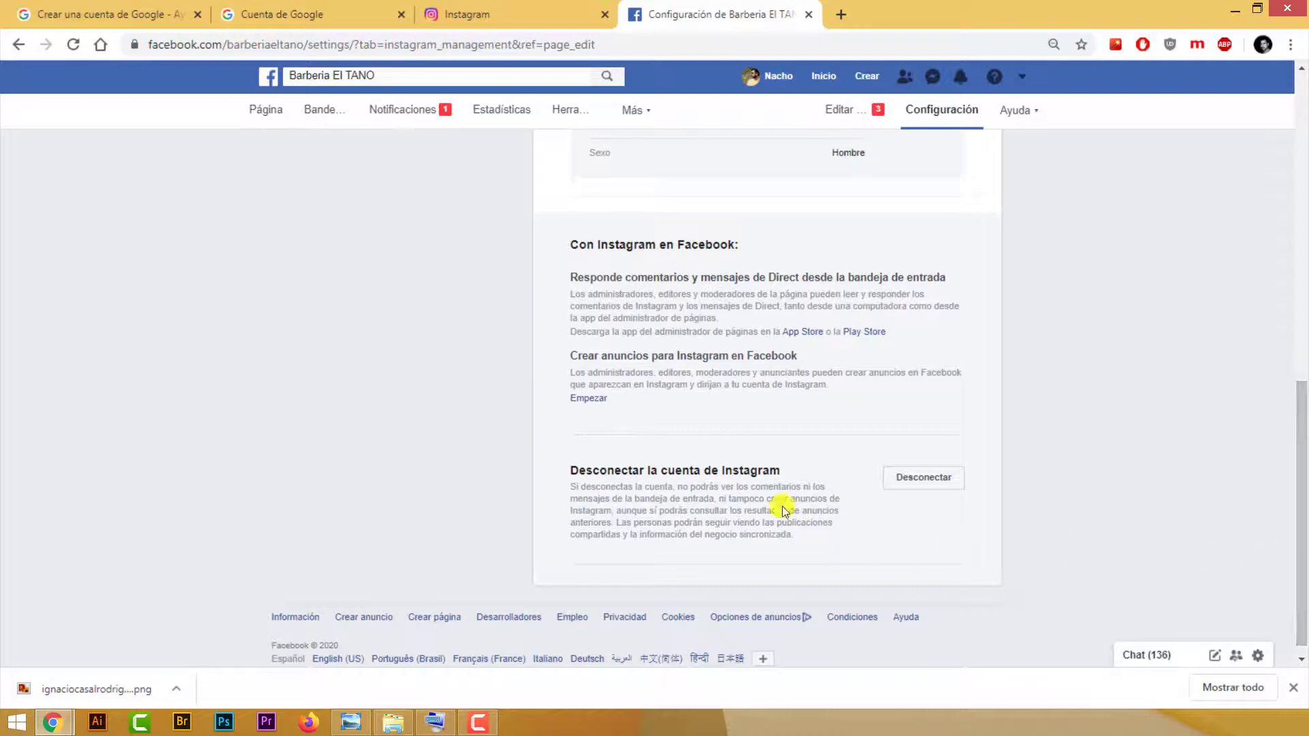
{"action": "scroll", "coordinate": [1047, 399], "scroll_direction": "up", "scroll_amount": 10}
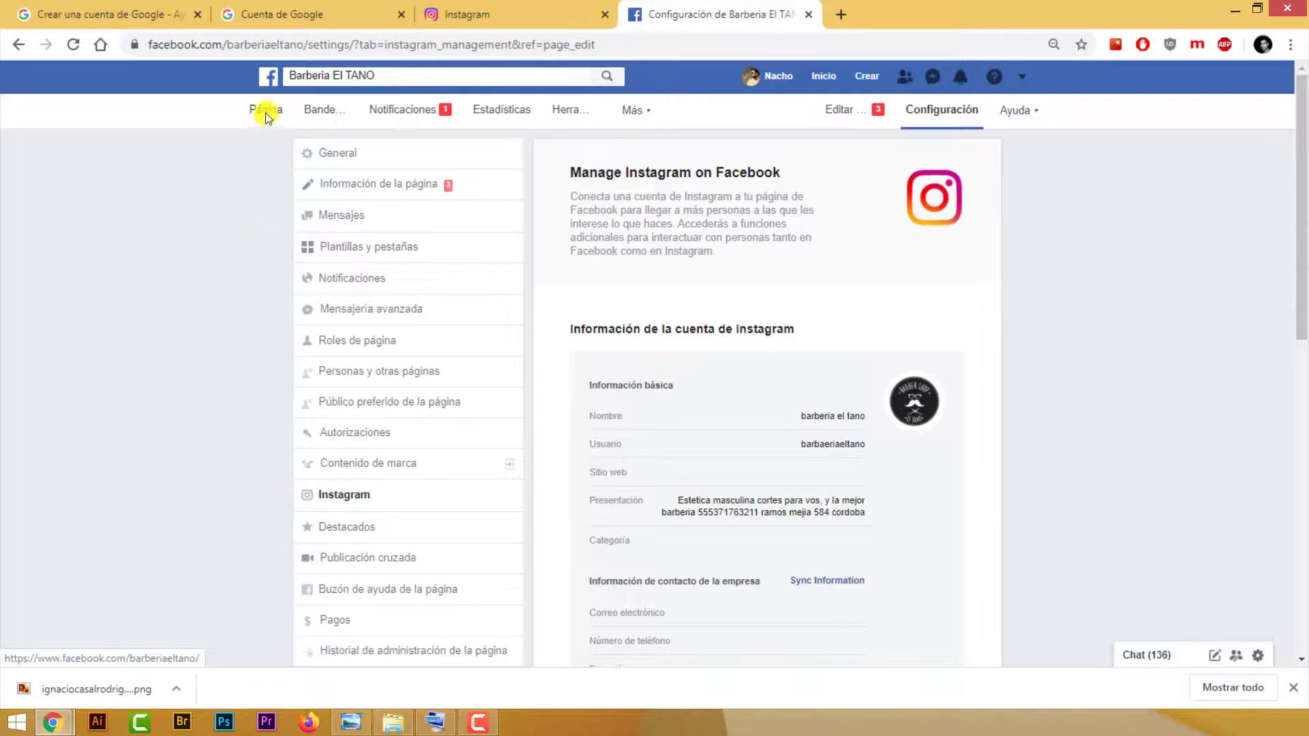
{"action": "left_click", "coordinate": [266, 112]}
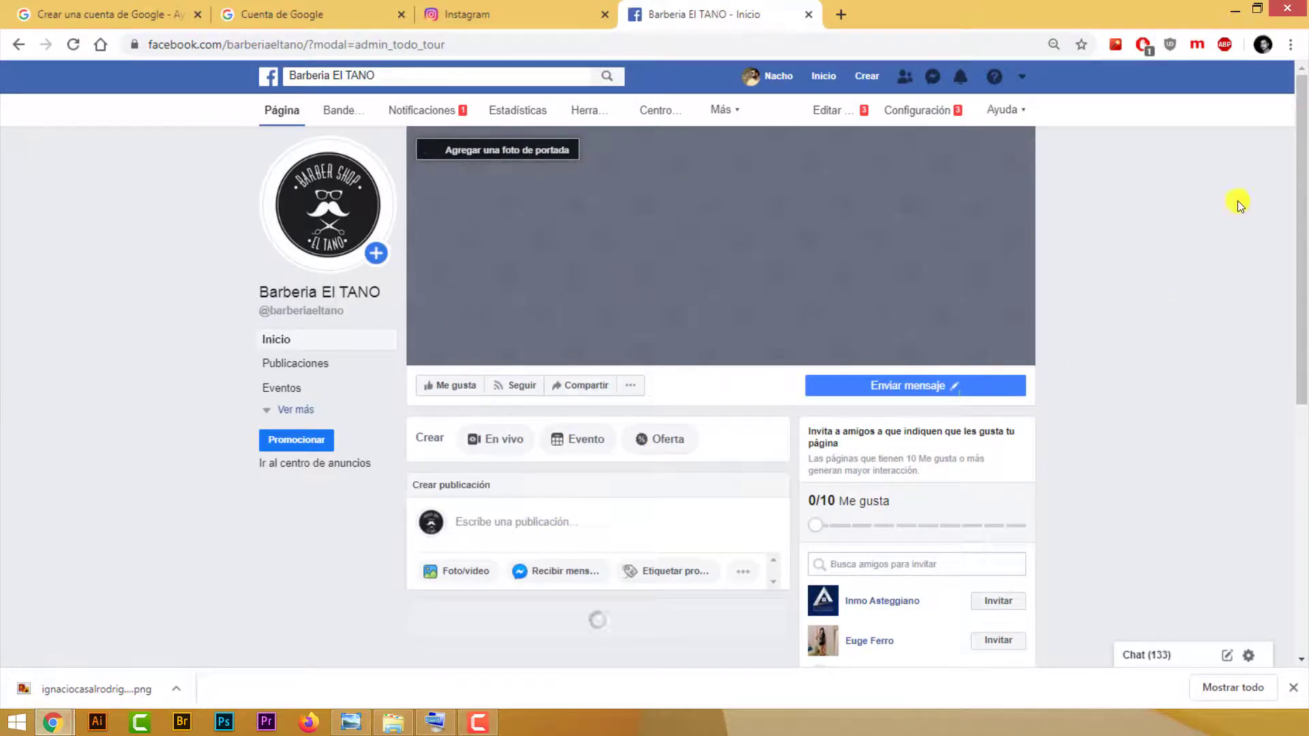
Step: Write the page post 'Cortes masculinos y las mejores barbas!' and begin attaching a photo
{"action": "scroll", "coordinate": [1037, 137], "scroll_direction": "down", "scroll_amount": 3}
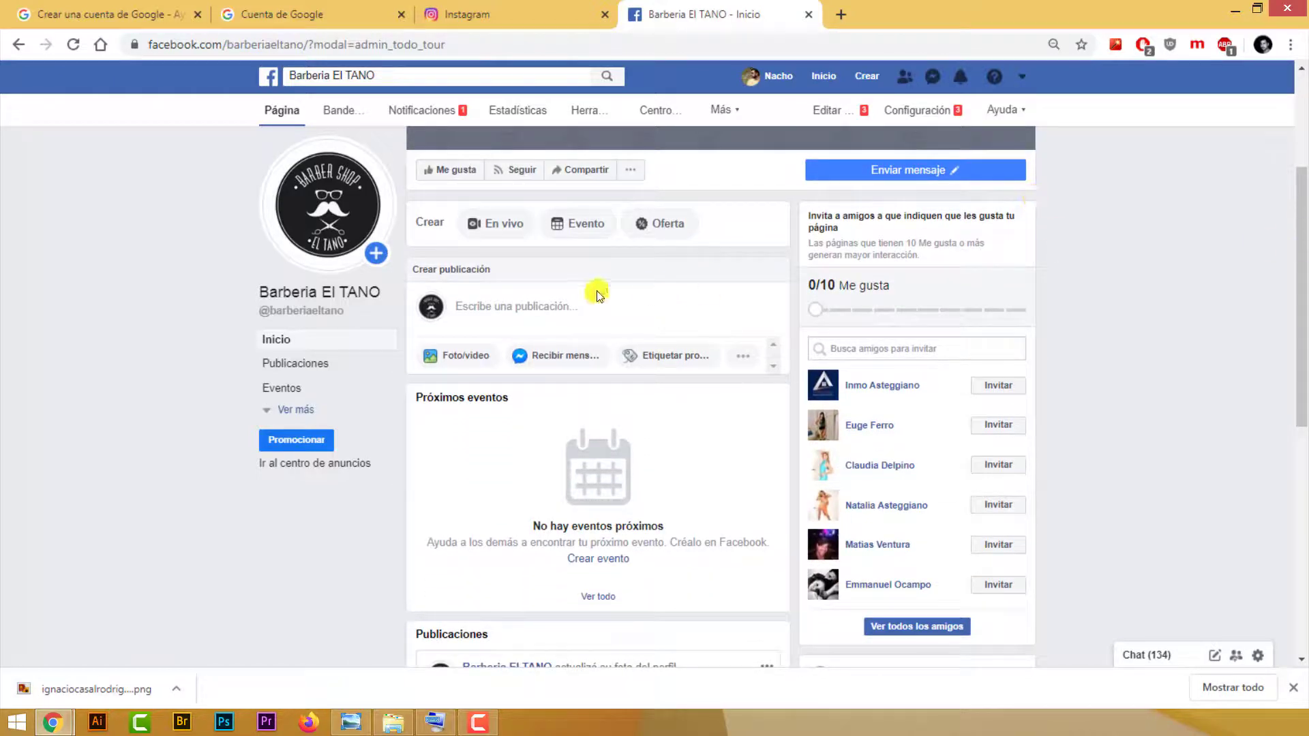
{"action": "left_click", "coordinate": [602, 320]}
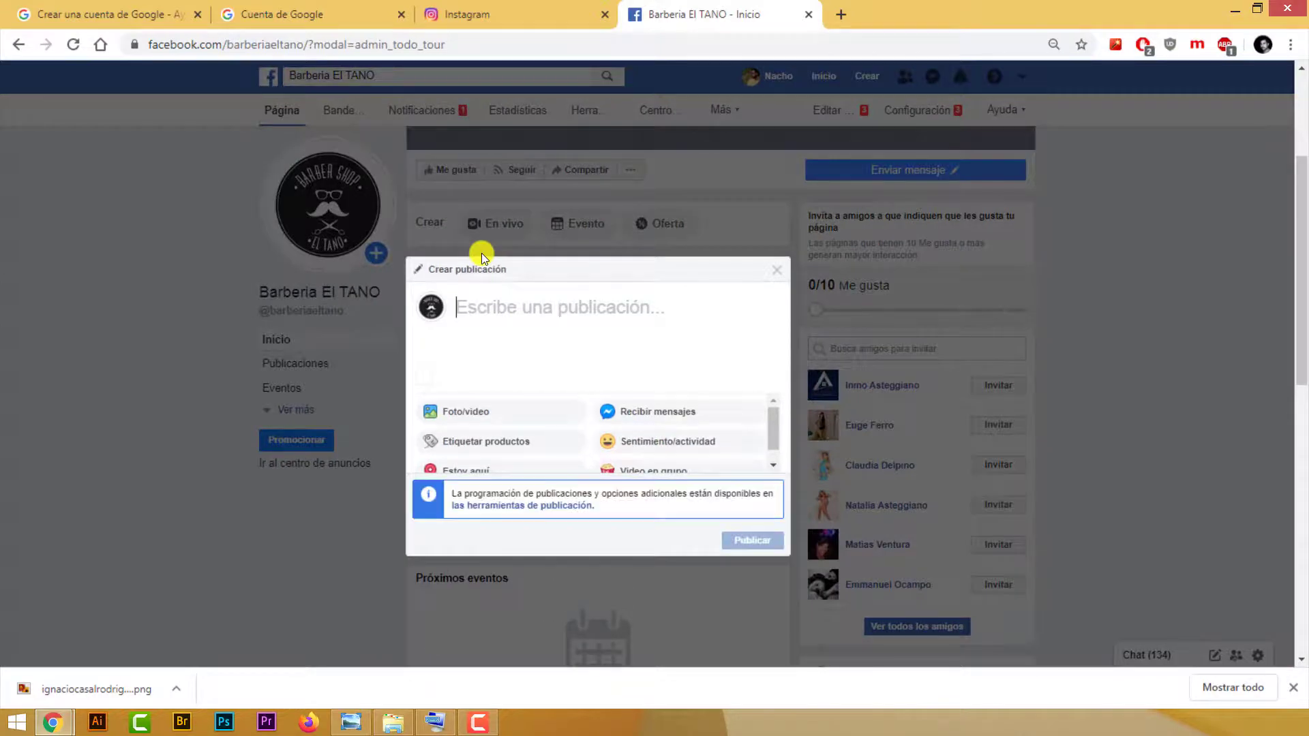
{"action": "type", "text": "Cortes m"}
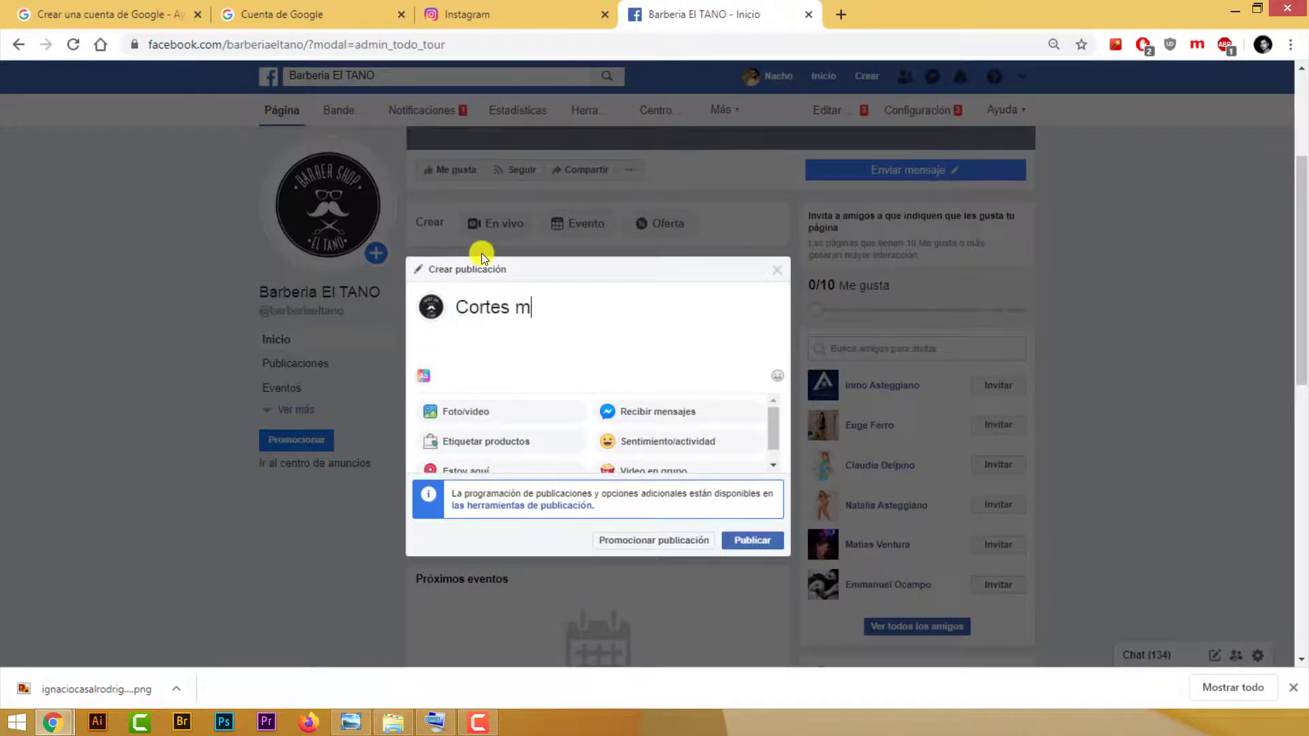
{"action": "type", "text": "asculinos"}
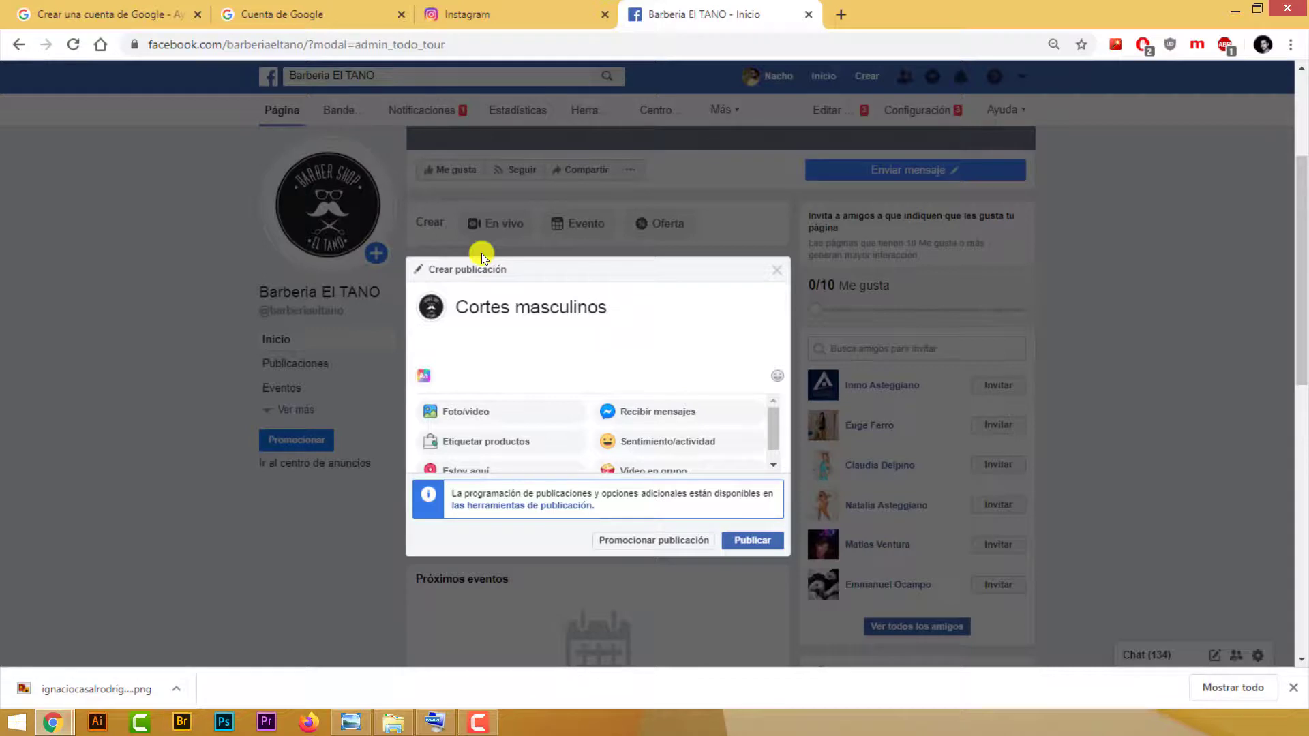
{"action": "type", "text": " y las mejores bar"}
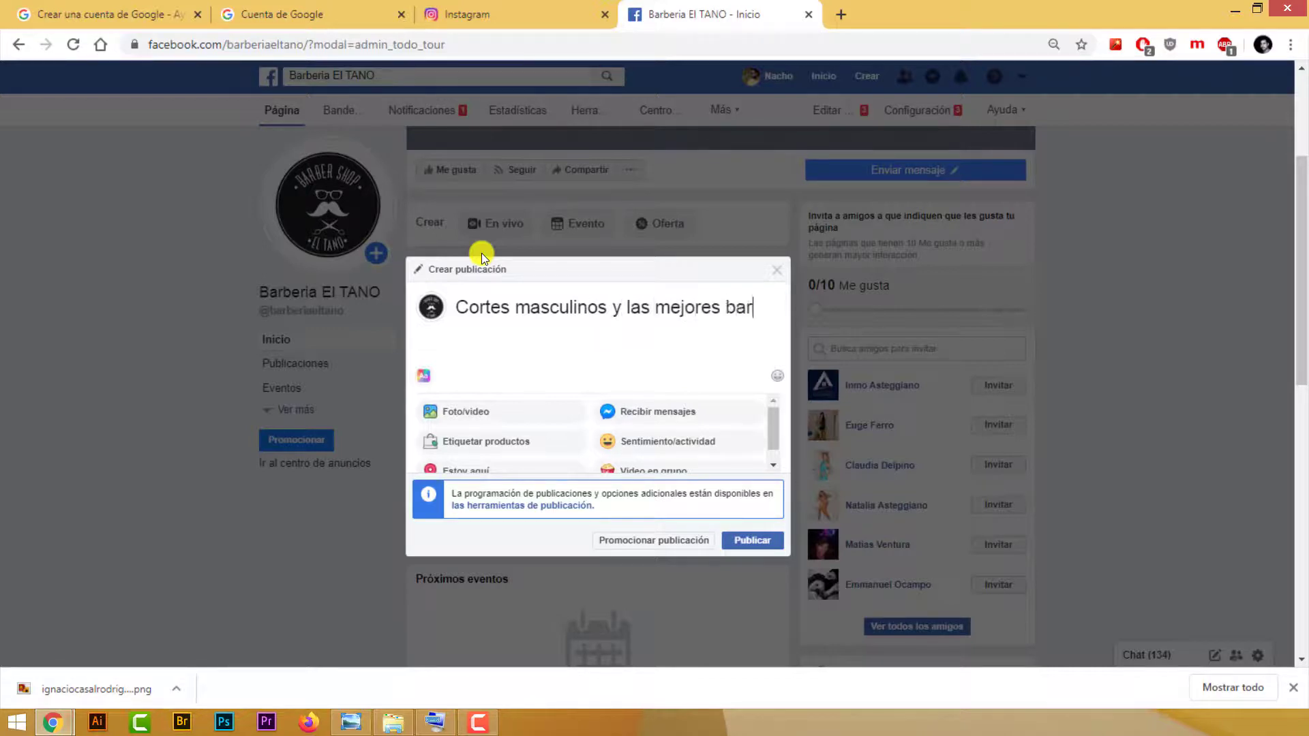
{"action": "type", "text": "bas!"}
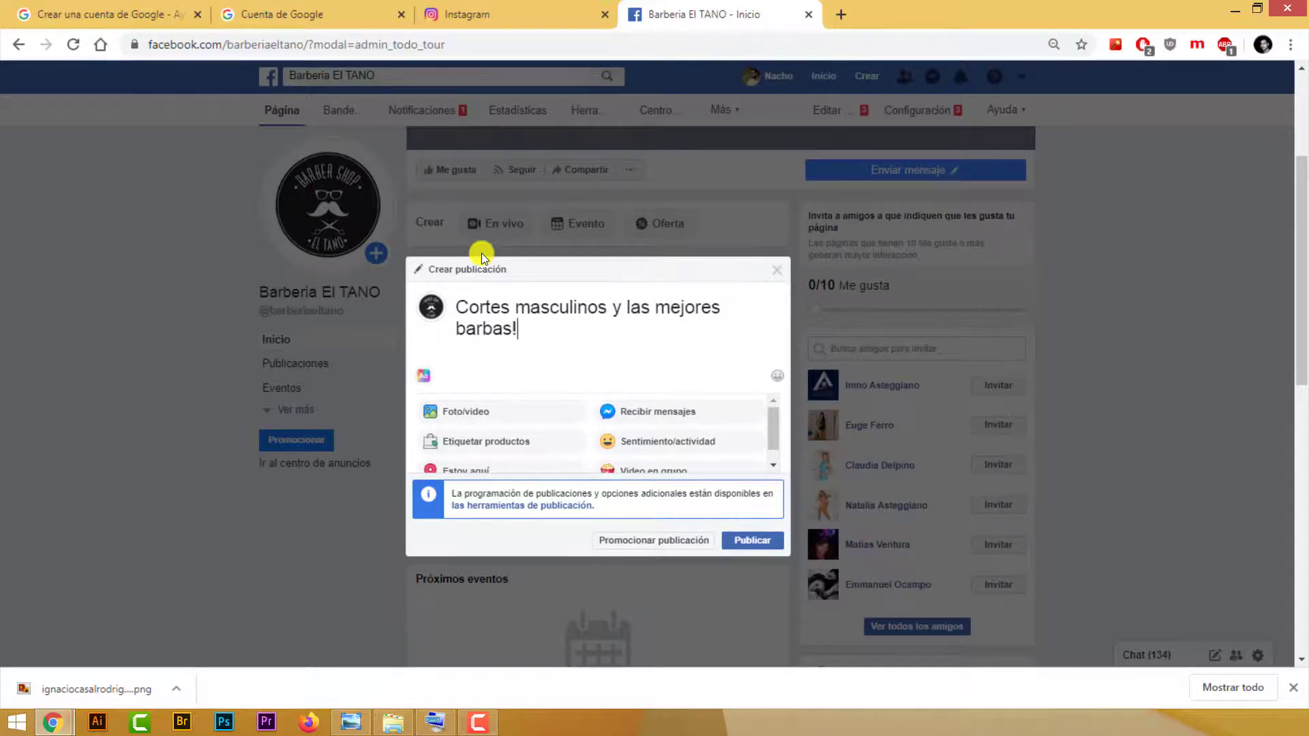
{"action": "left_click", "coordinate": [459, 413]}
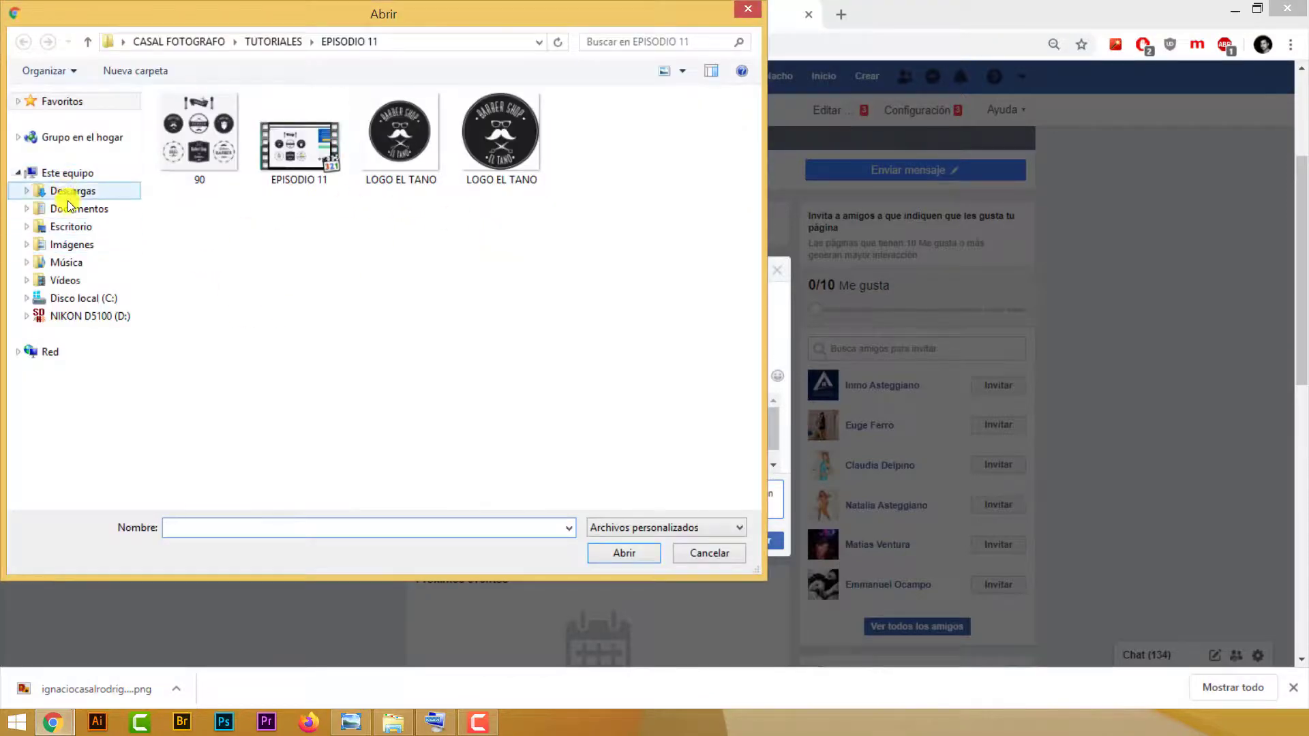
Step: Attach the FLYER EL TANO image from the EPISODIO 13 folder and publish the post
{"action": "left_click", "coordinate": [65, 226]}
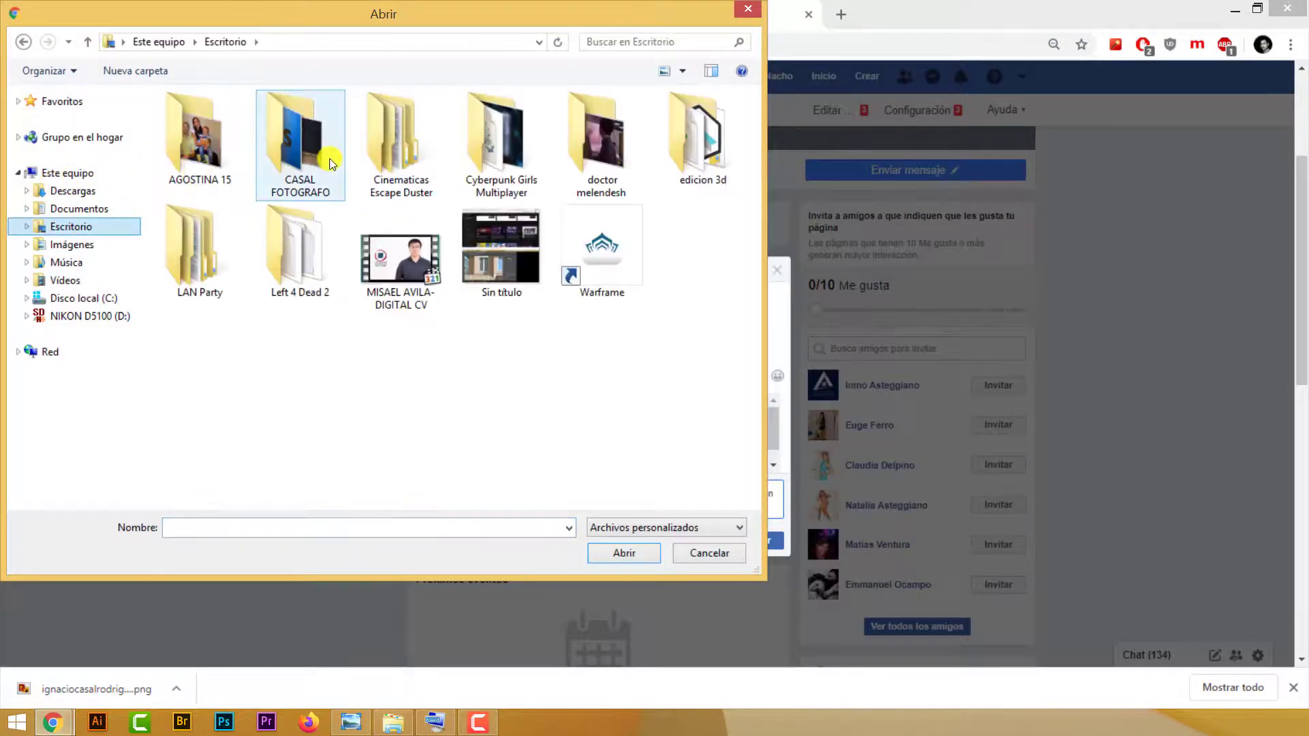
{"action": "double_click", "coordinate": [330, 162]}
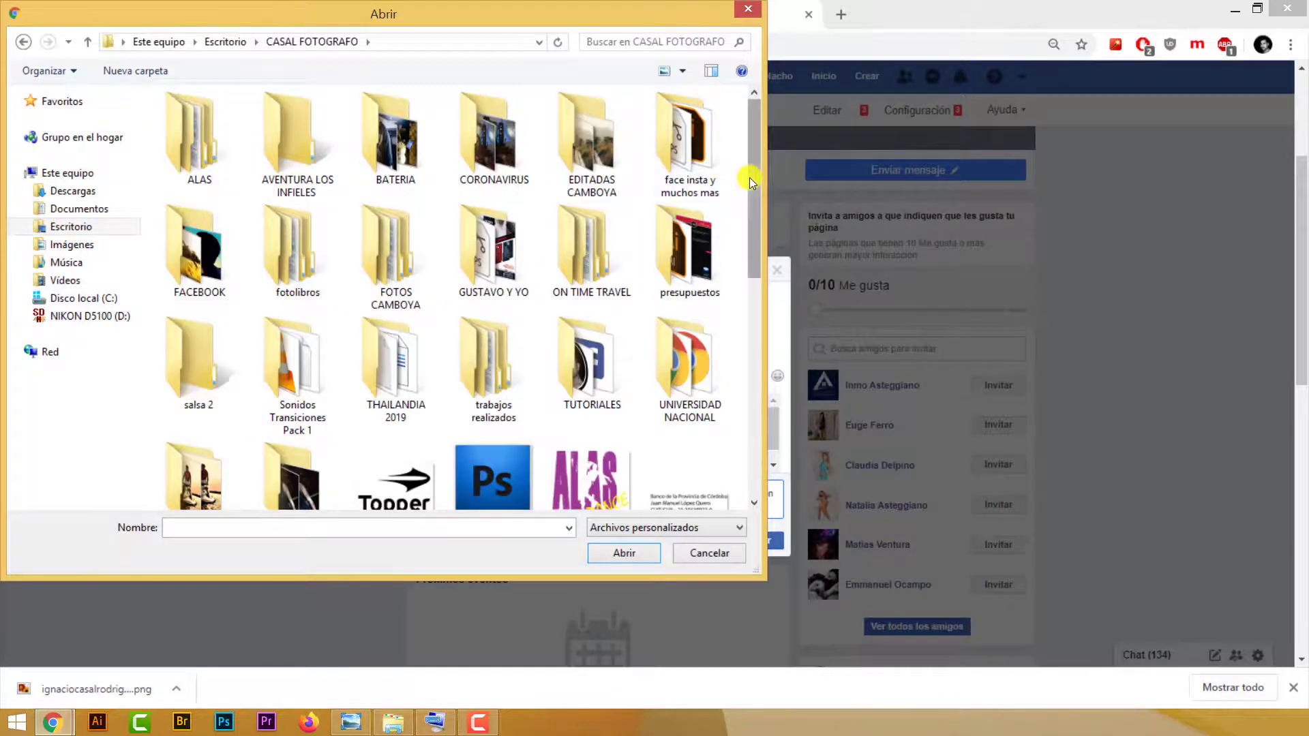
{"action": "scroll", "coordinate": [744, 216], "scroll_direction": "down", "scroll_amount": 3}
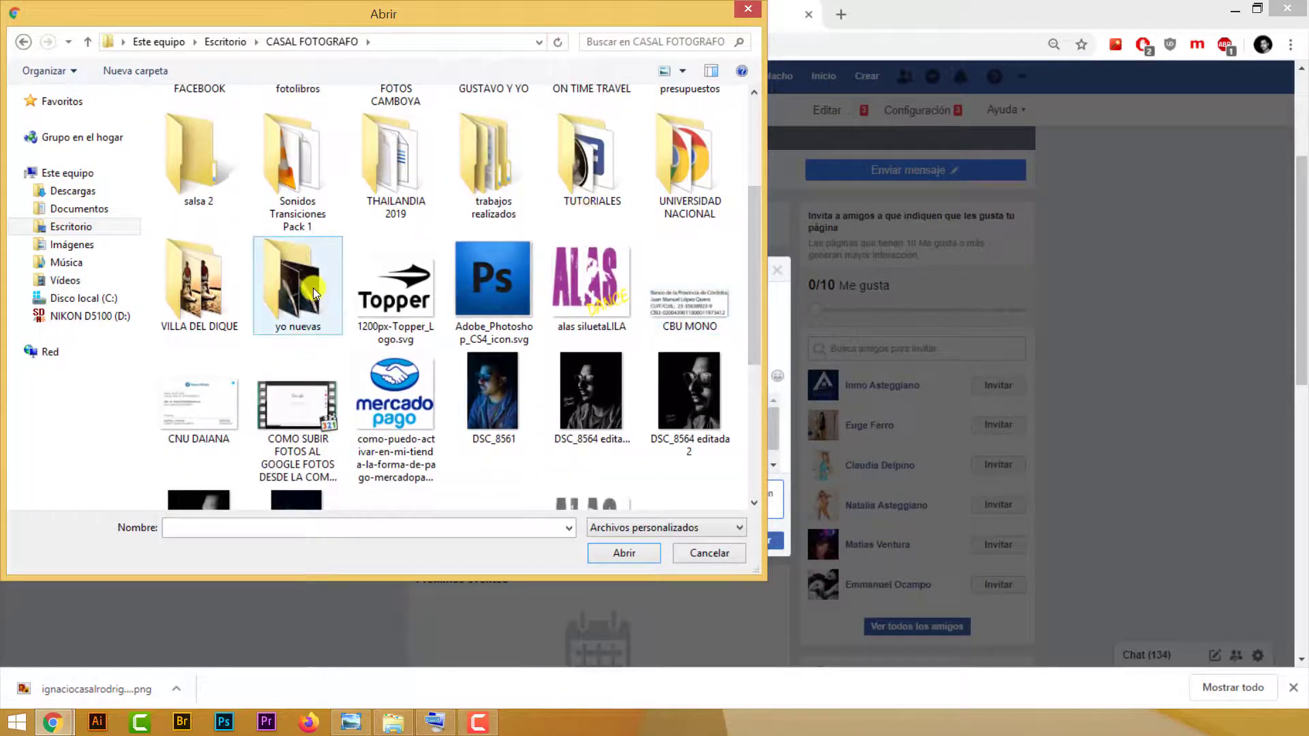
{"action": "double_click", "coordinate": [590, 154]}
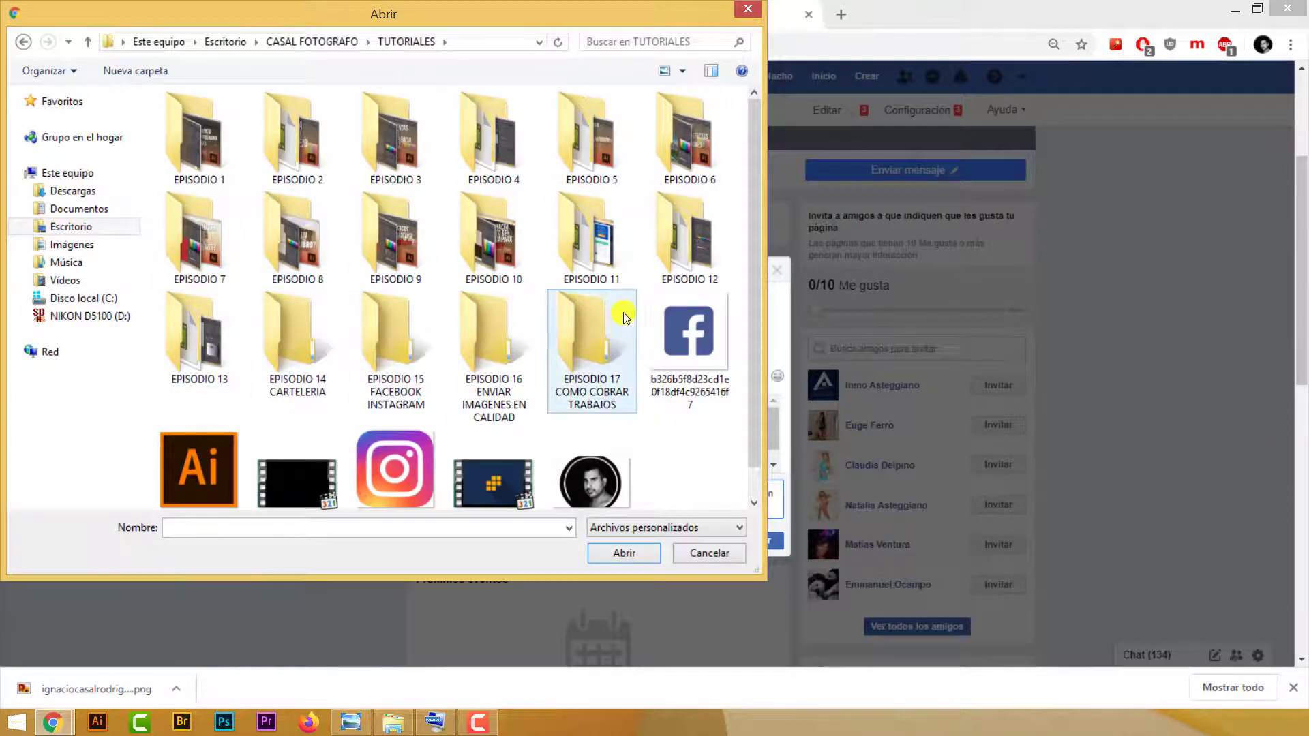
{"action": "double_click", "coordinate": [234, 330]}
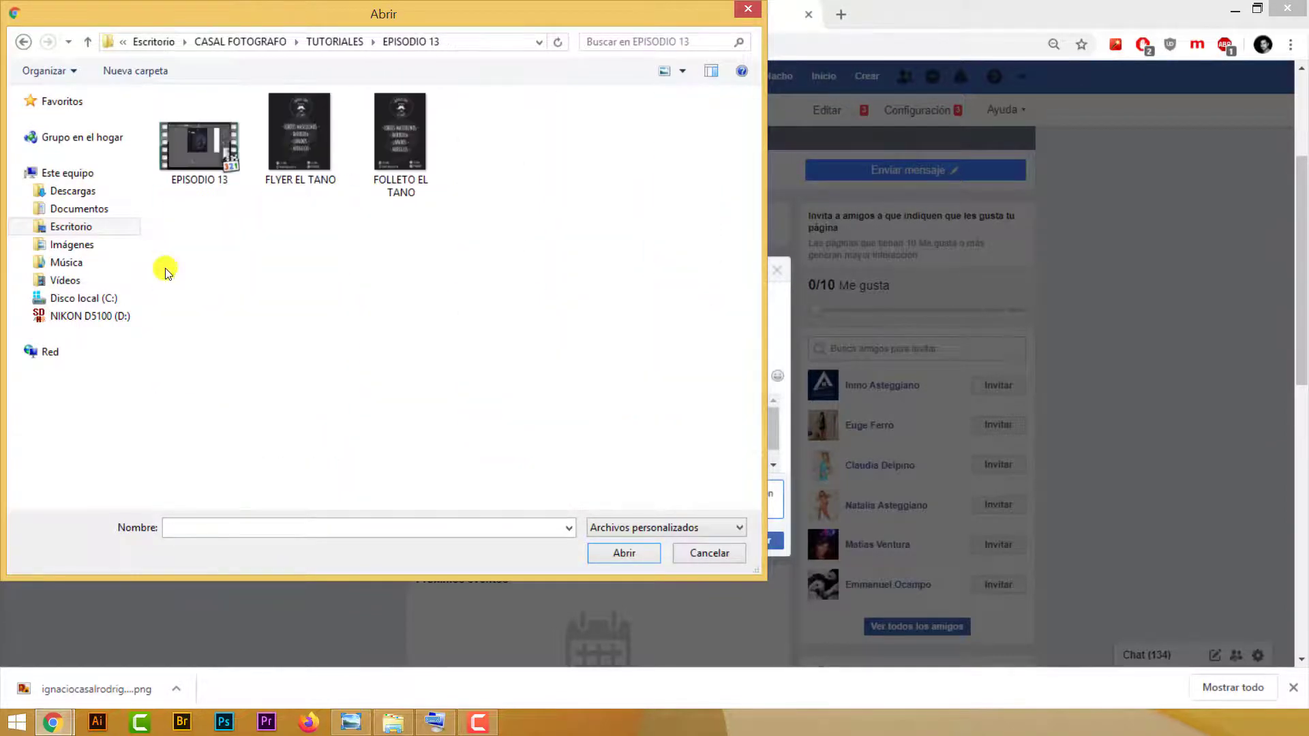
{"action": "left_click", "coordinate": [296, 158]}
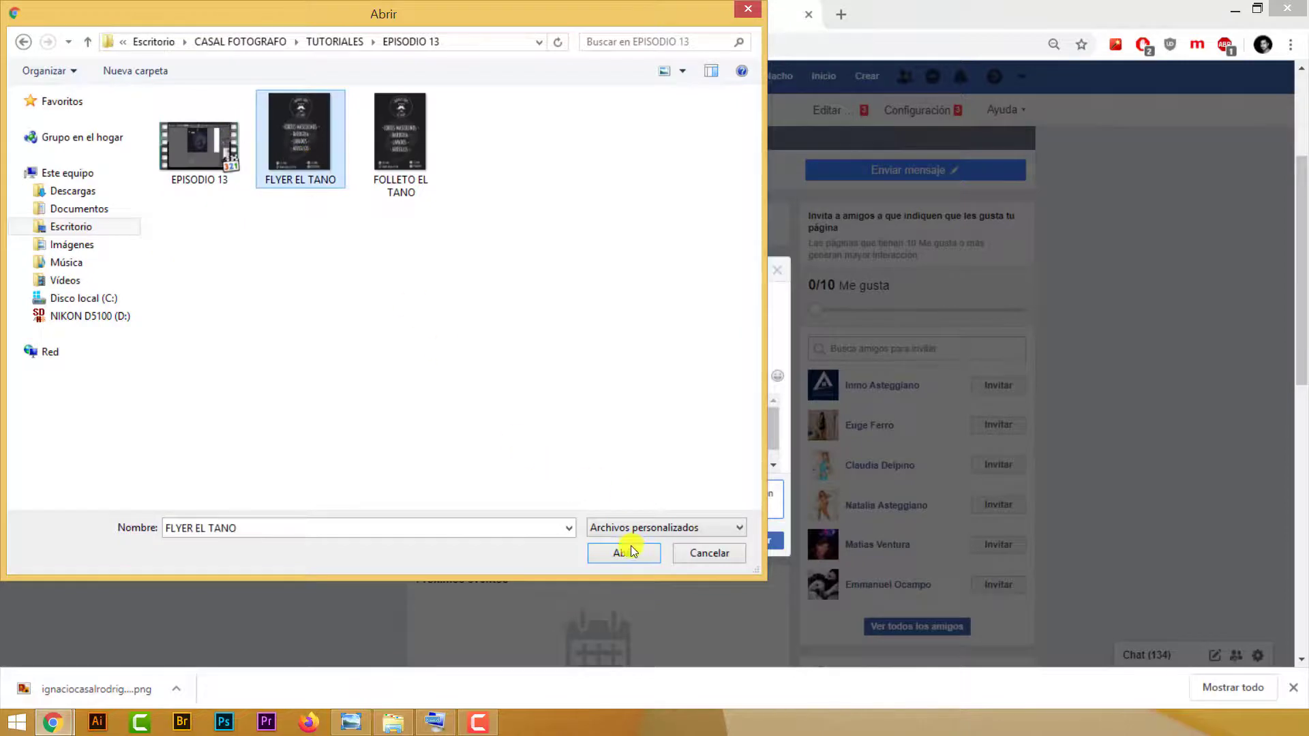
{"action": "key", "text": "Return"}
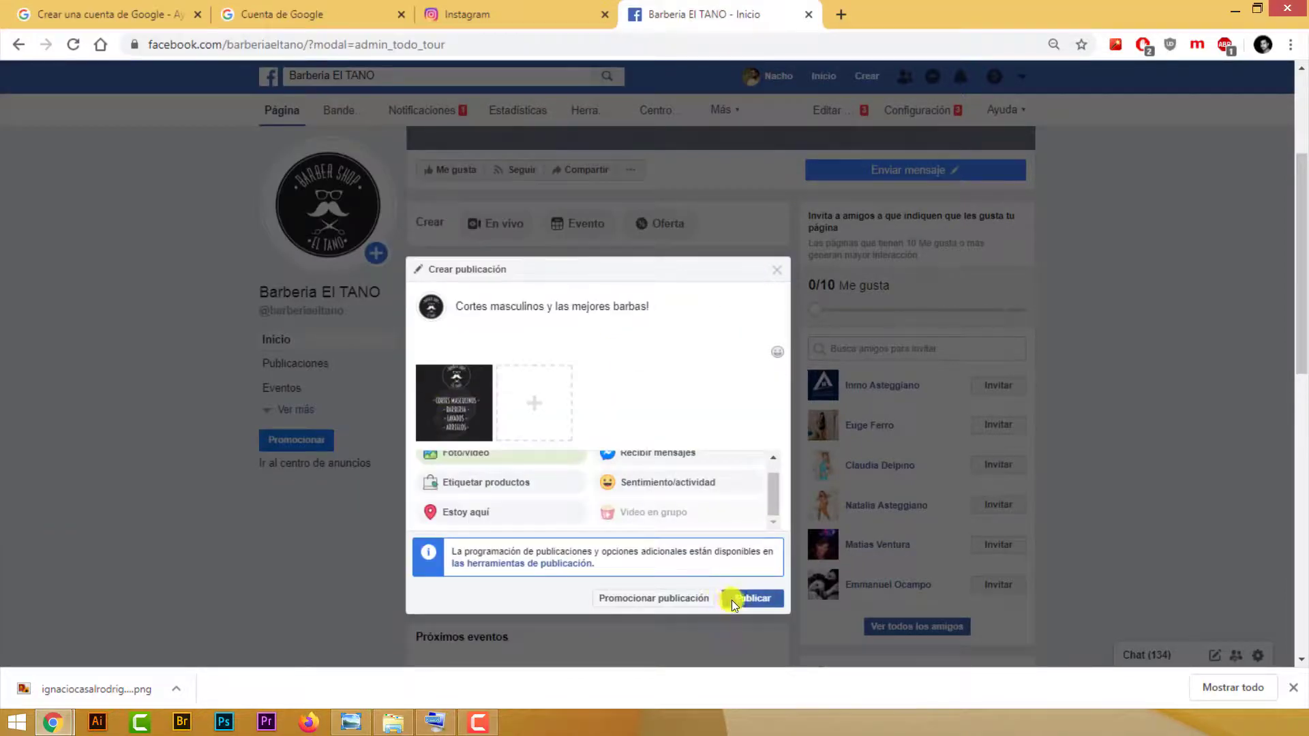
{"action": "left_click", "coordinate": [732, 600]}
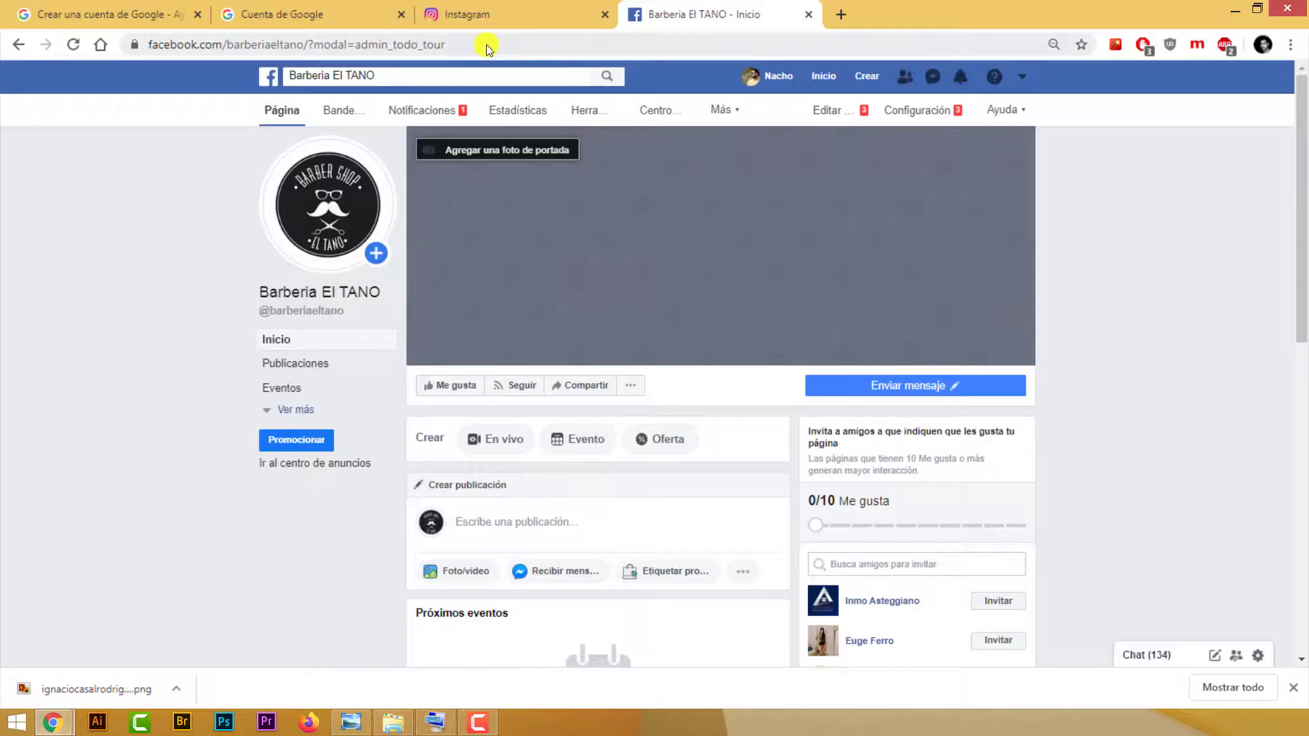
{"action": "left_click", "coordinate": [389, 36]}
Step: Reload the page, scroll to the new flyer post, and open Promocionar publicación
{"action": "key", "text": "Return"}
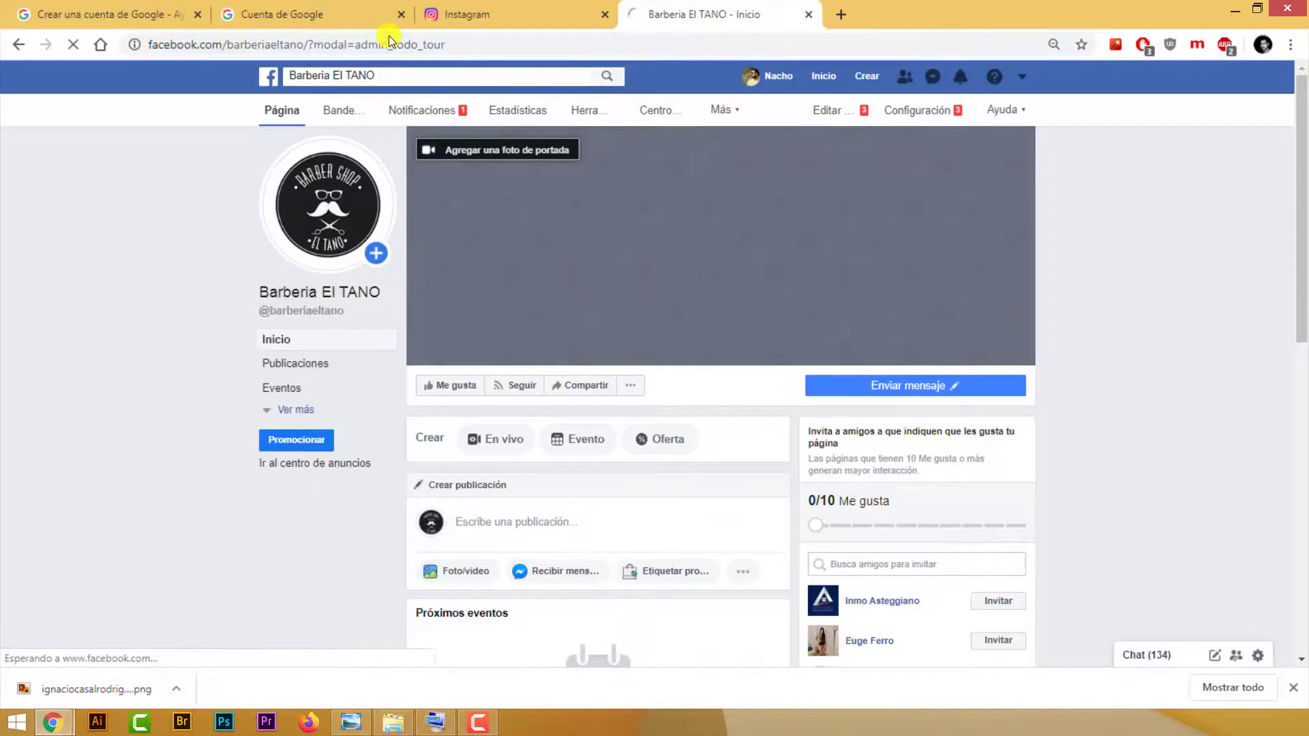
{"action": "left_click_drag", "start_coordinate": [1304, 269], "coordinate": [1304, 365]}
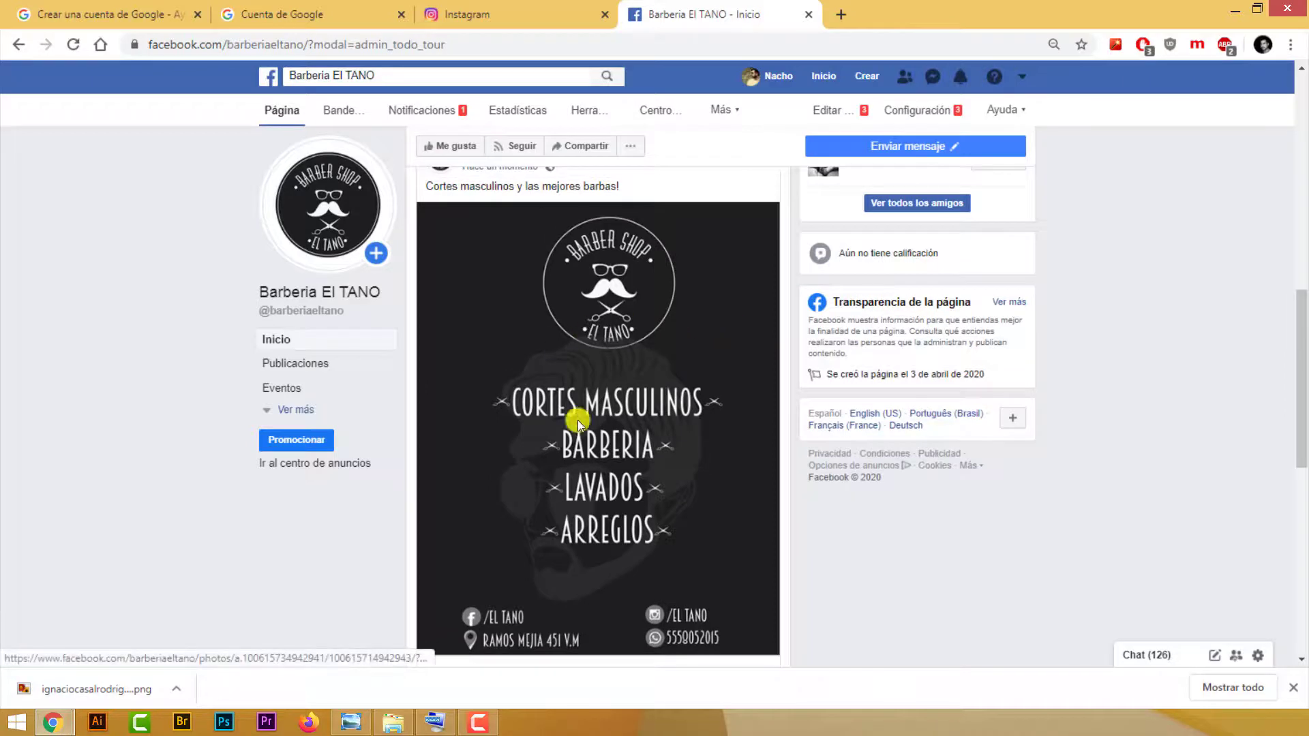
{"action": "mouse_move", "coordinate": [1302, 403]}
{"action": "left_mouse_down"}
{"action": "mouse_move", "coordinate": [1303, 534]}
{"action": "mouse_move", "coordinate": [709, 658]}
{"action": "left_mouse_up"}
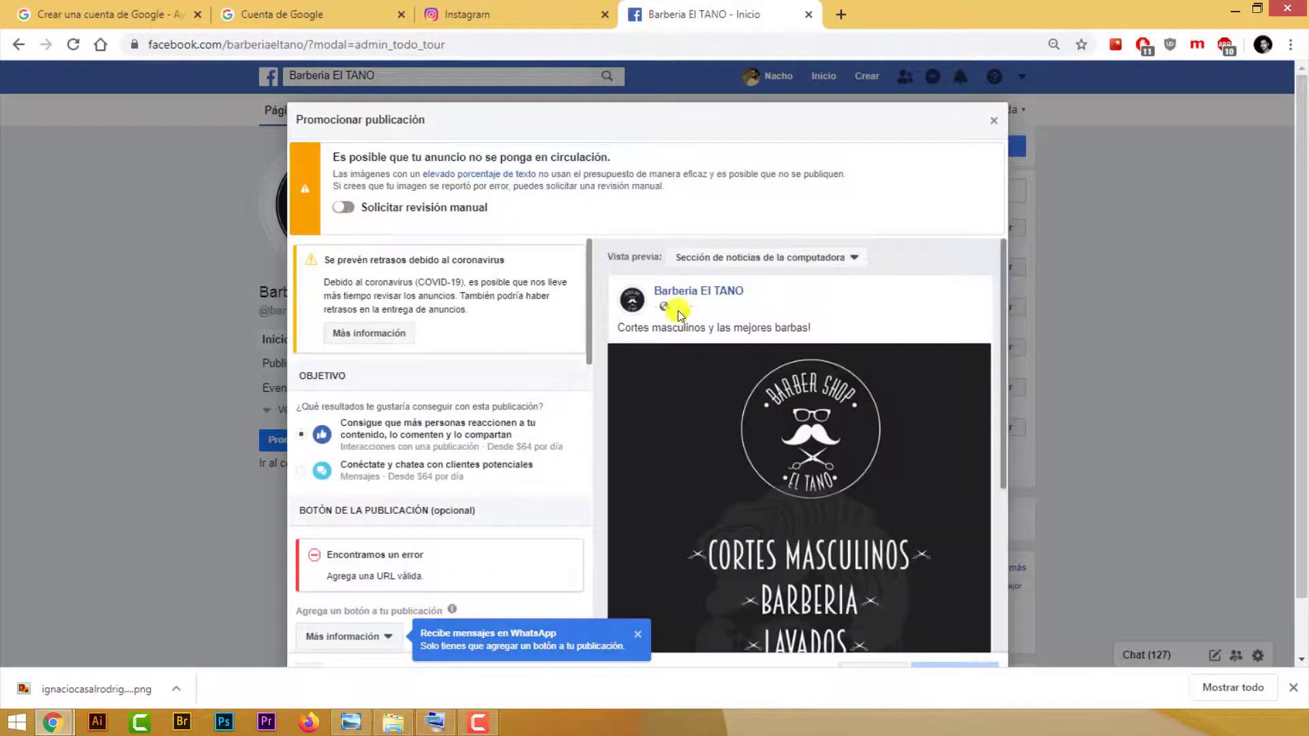
Step: Scroll the promotion panel down to PÚBLICO and edit the segmented audience
{"action": "left_click_drag", "start_coordinate": [1005, 326], "coordinate": [808, 239]}
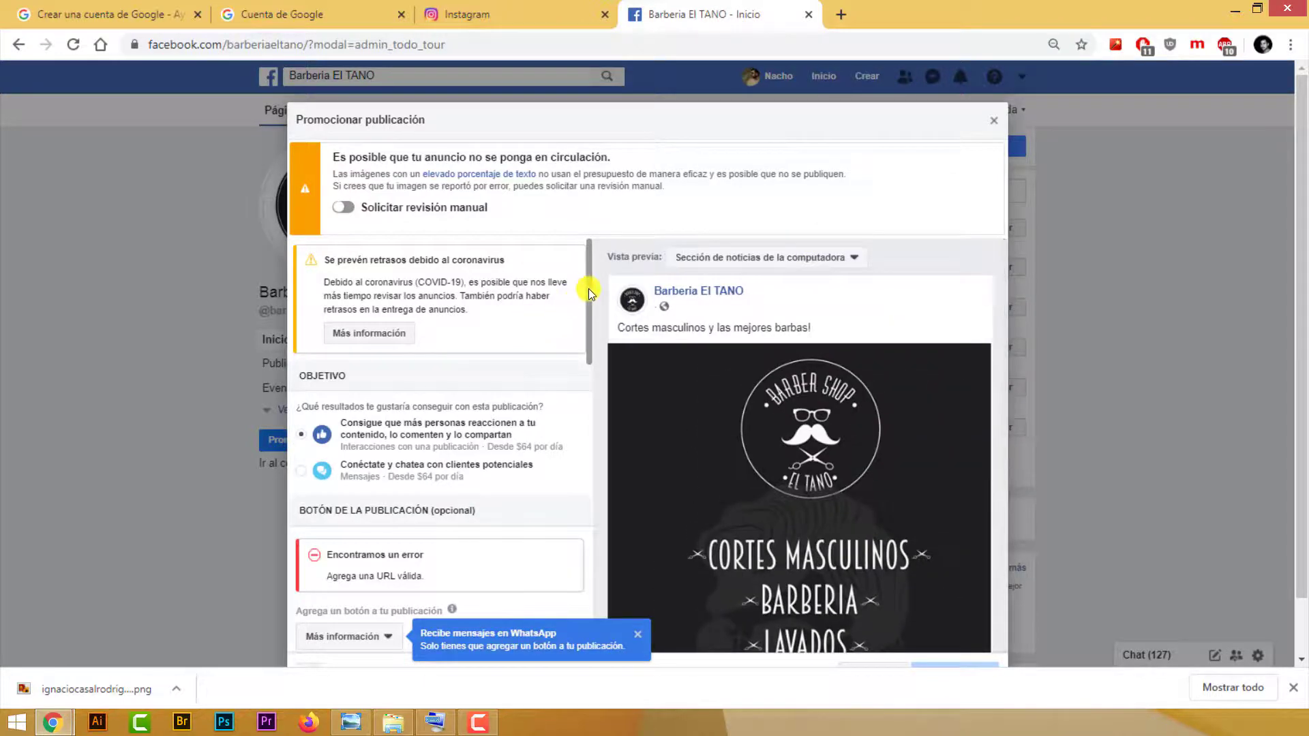
{"action": "left_click_drag", "start_coordinate": [588, 289], "coordinate": [582, 329]}
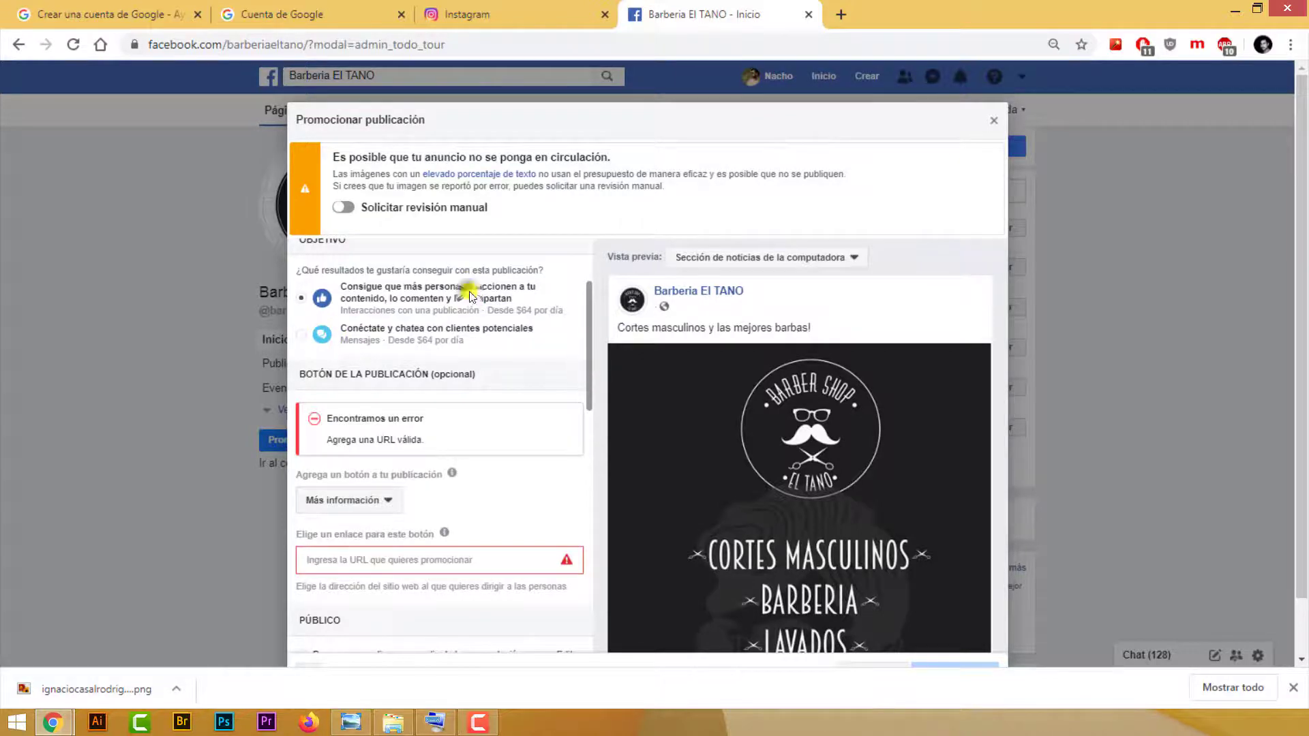
{"action": "left_click_drag", "start_coordinate": [326, 418], "coordinate": [587, 424]}
{"action": "scroll", "coordinate": [587, 450], "scroll_direction": "down", "scroll_amount": 3}
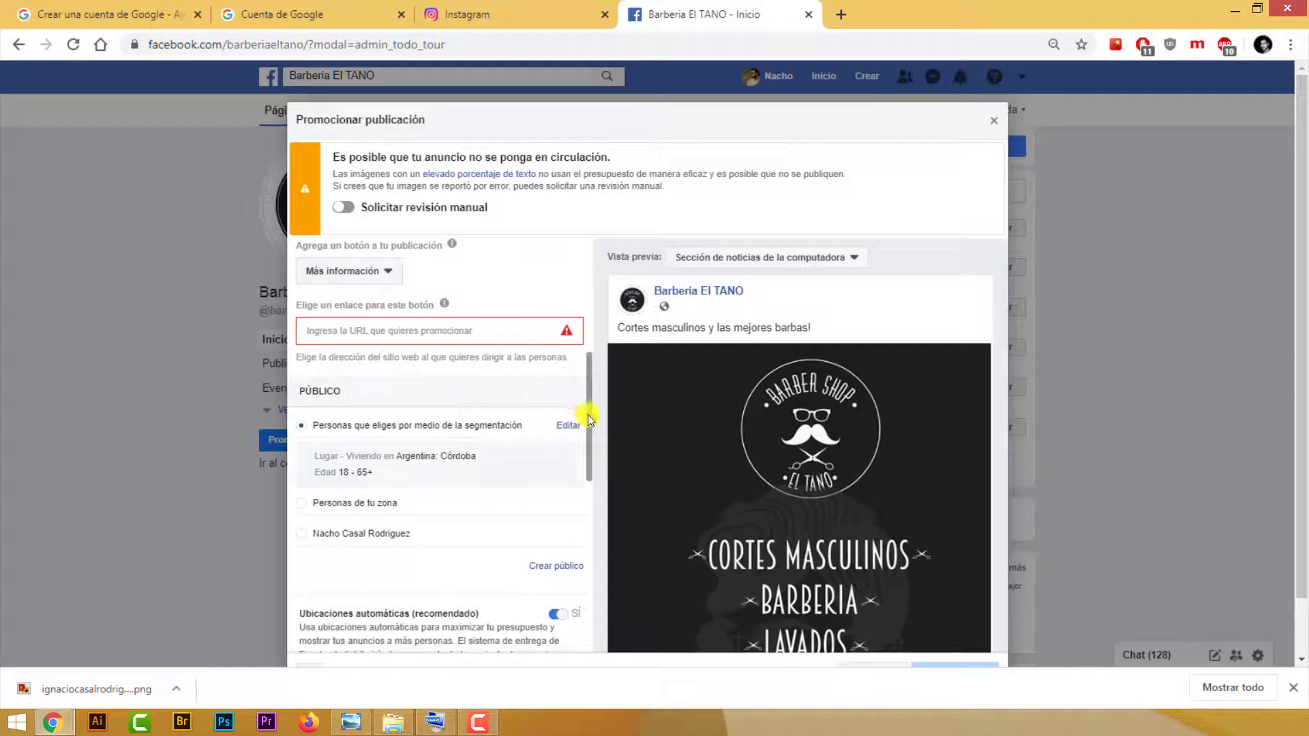
{"action": "left_click_drag", "start_coordinate": [587, 417], "coordinate": [586, 462]}
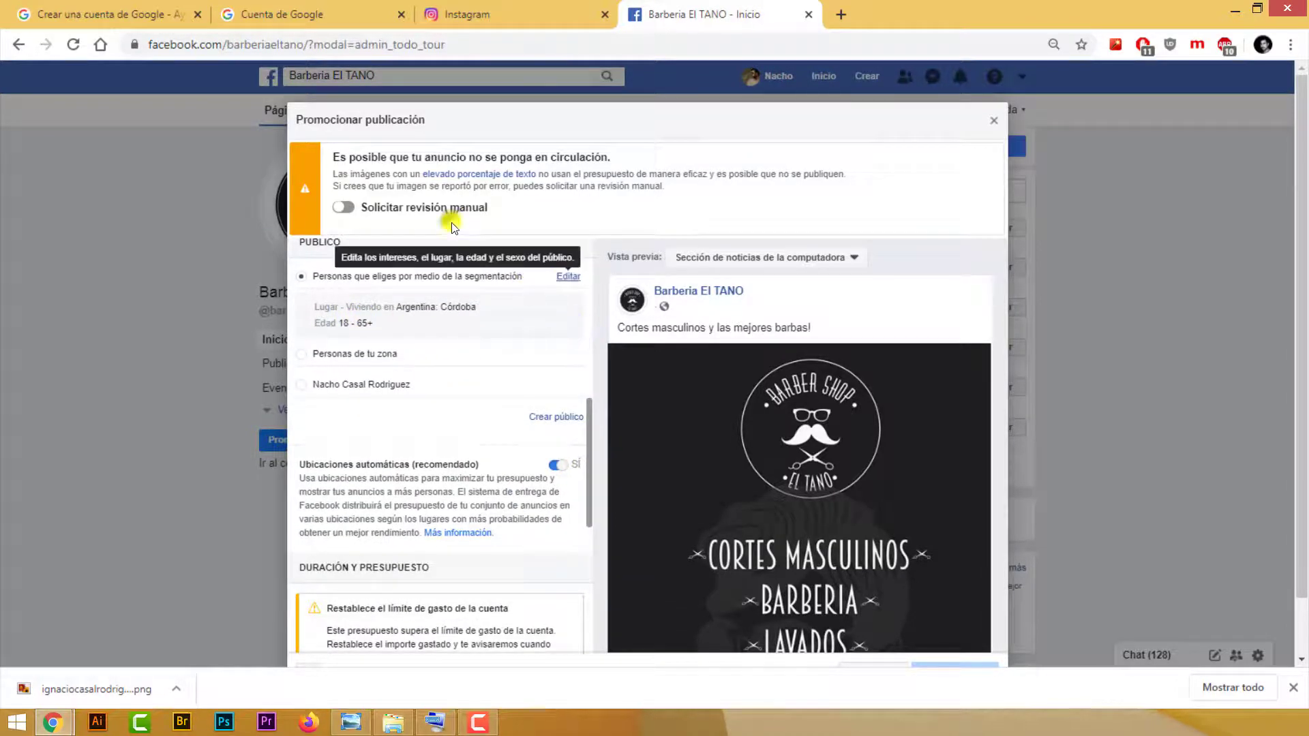
{"action": "left_click", "coordinate": [568, 276]}
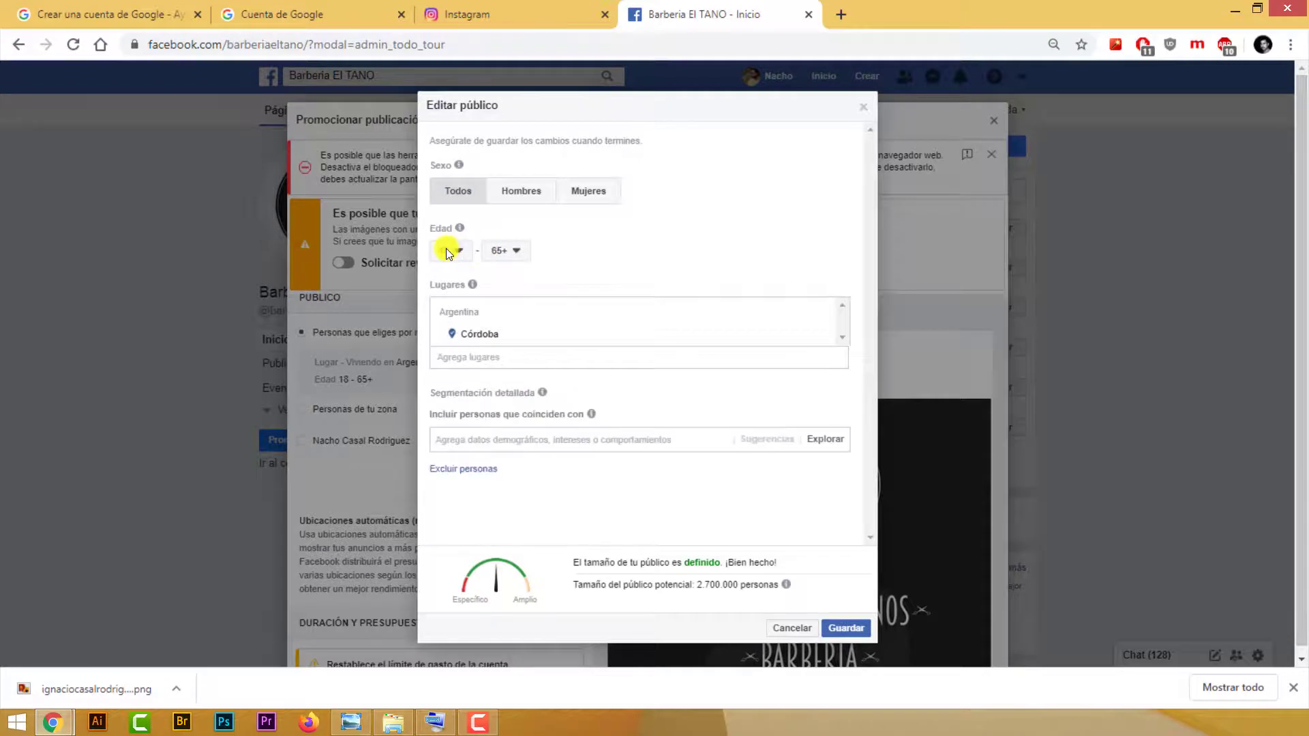
Step: Set the audience age range to 18–40 and restrict it to Hombres (men)
{"action": "left_click", "coordinate": [448, 251]}
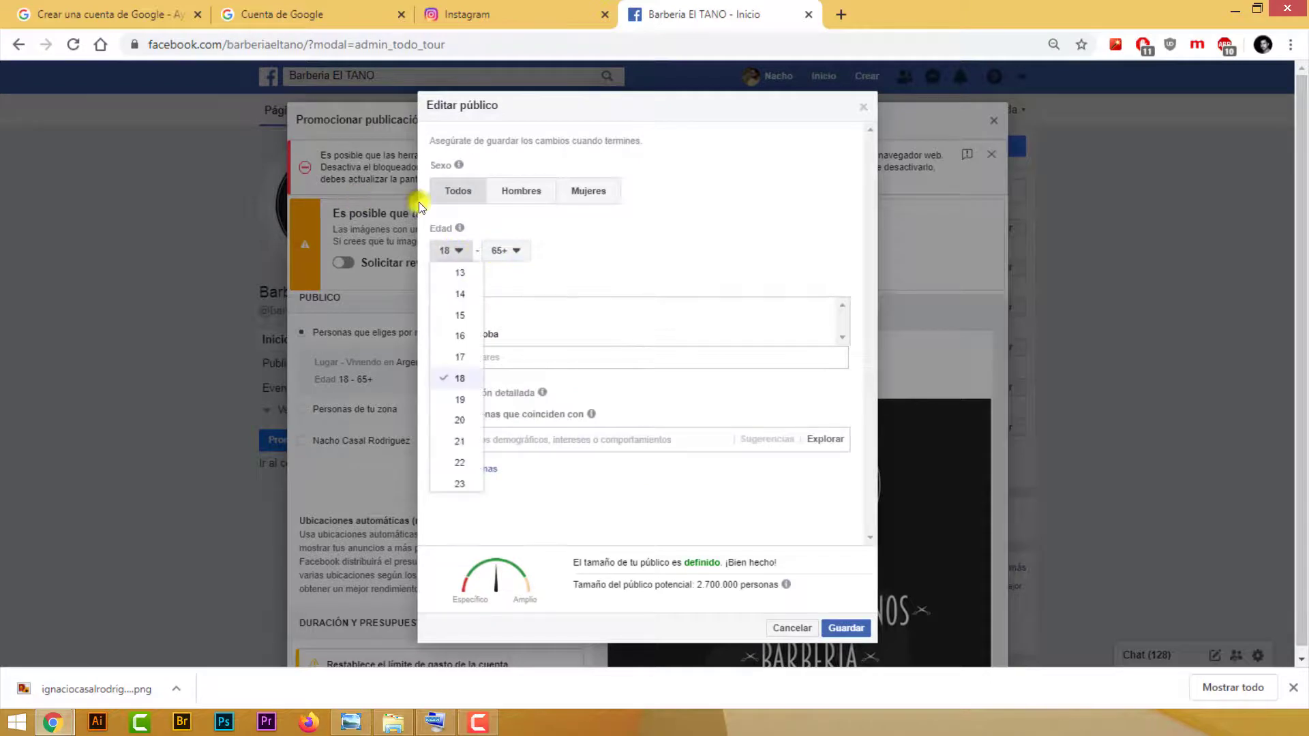
{"action": "left_click", "coordinate": [505, 250]}
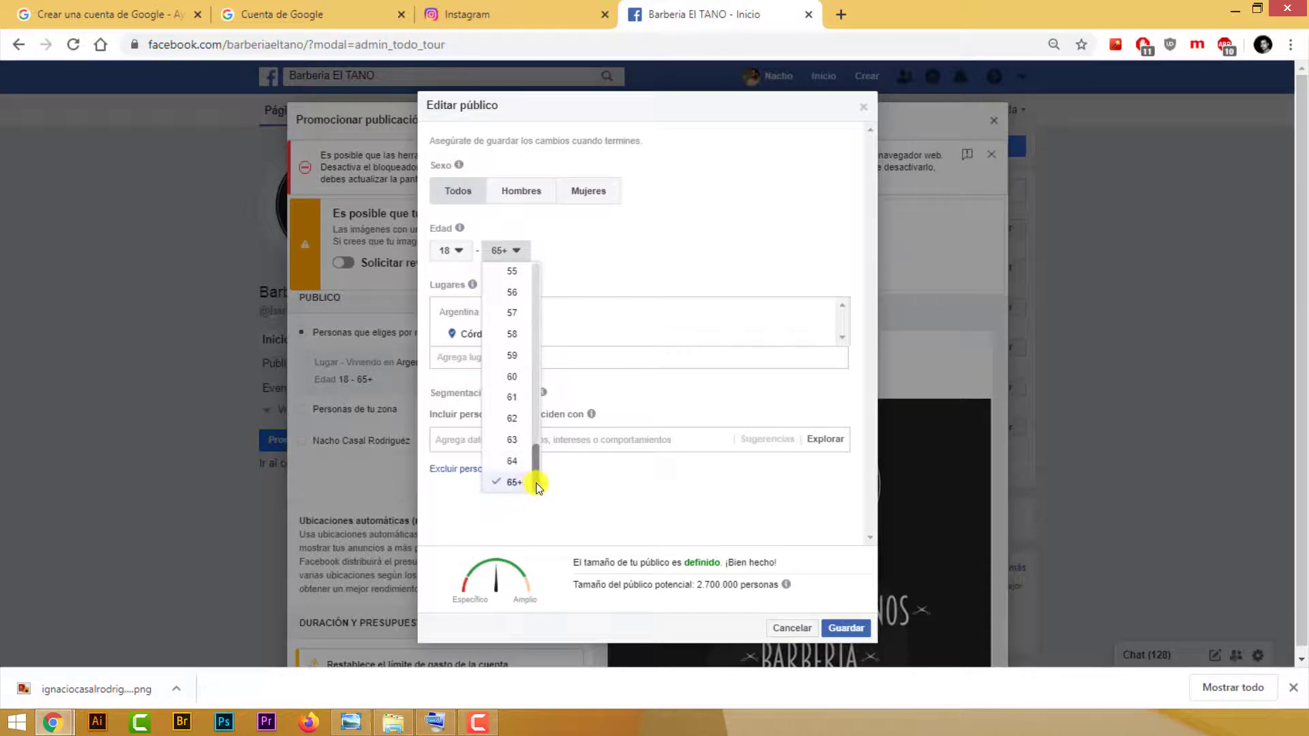
{"action": "left_click_drag", "start_coordinate": [538, 486], "coordinate": [537, 399]}
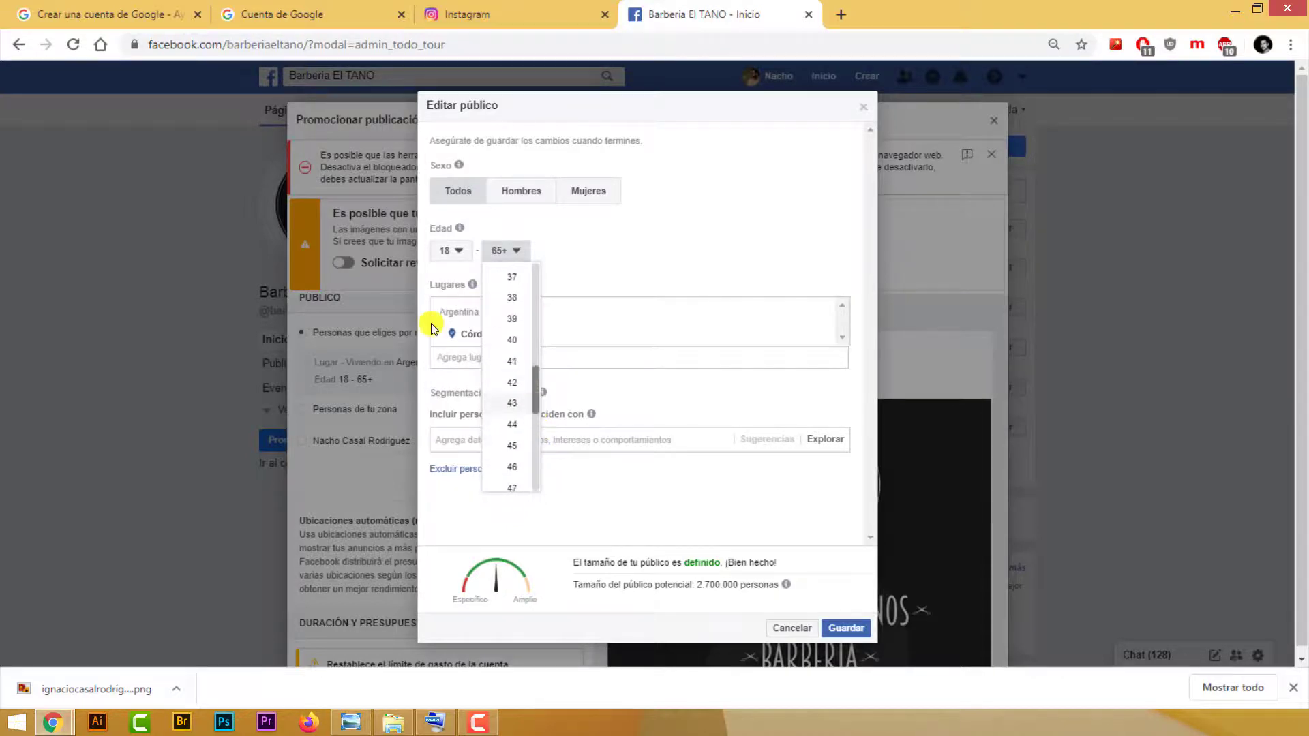
{"action": "left_click", "coordinate": [522, 341]}
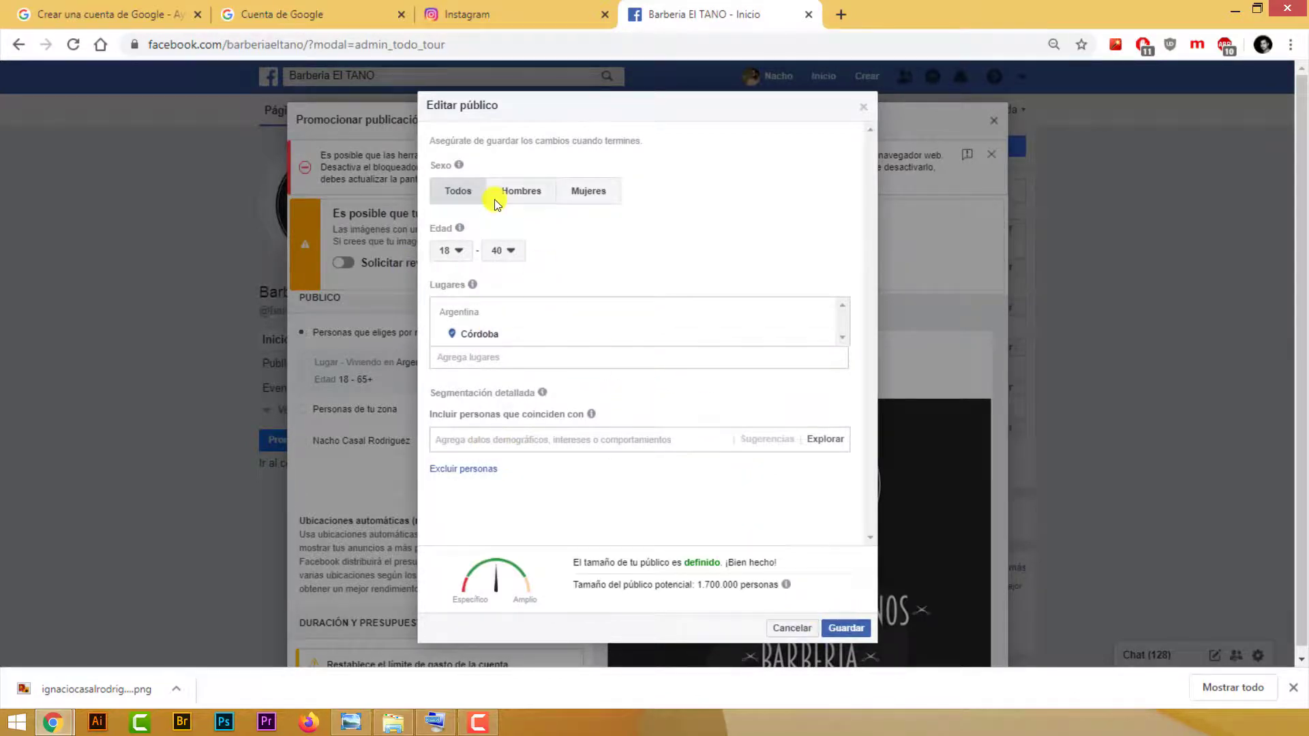
{"action": "left_click", "coordinate": [518, 191]}
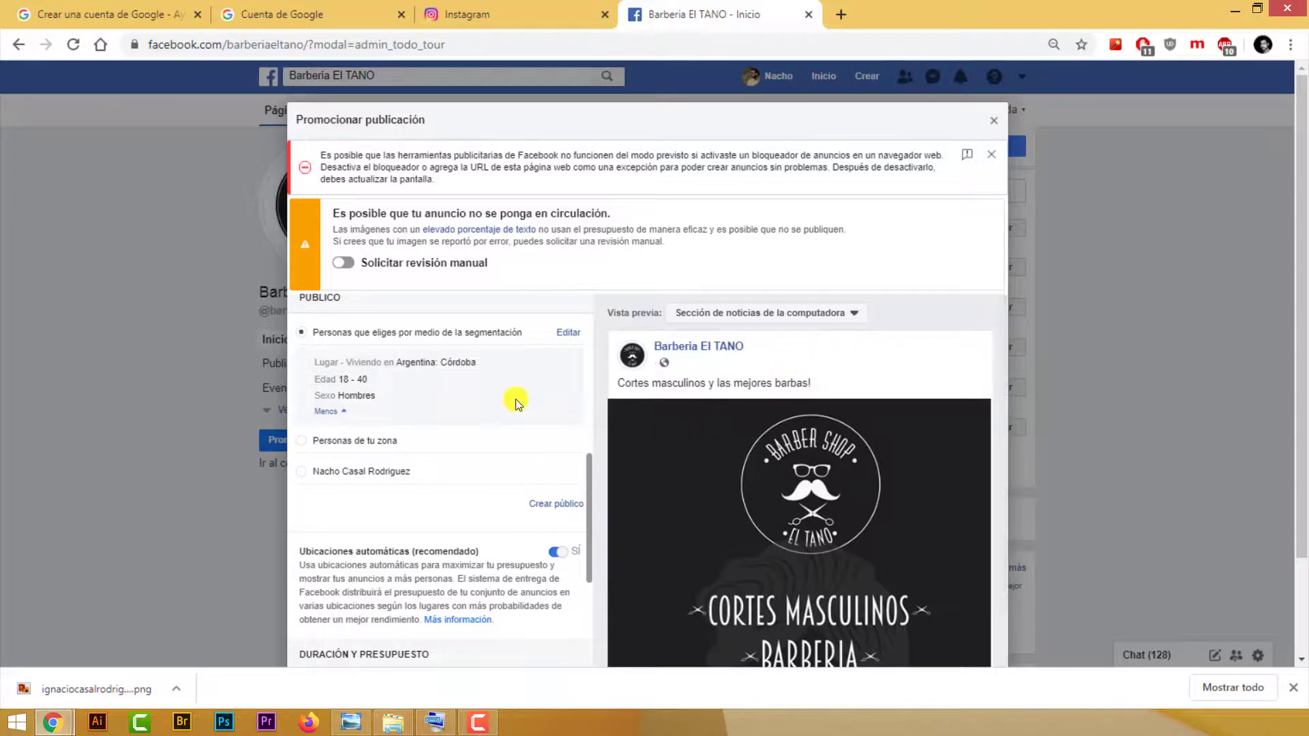
Step: Reduce the promotion duration to 3 days, ending 6/4/2020
{"action": "left_click_drag", "start_coordinate": [589, 473], "coordinate": [583, 525]}
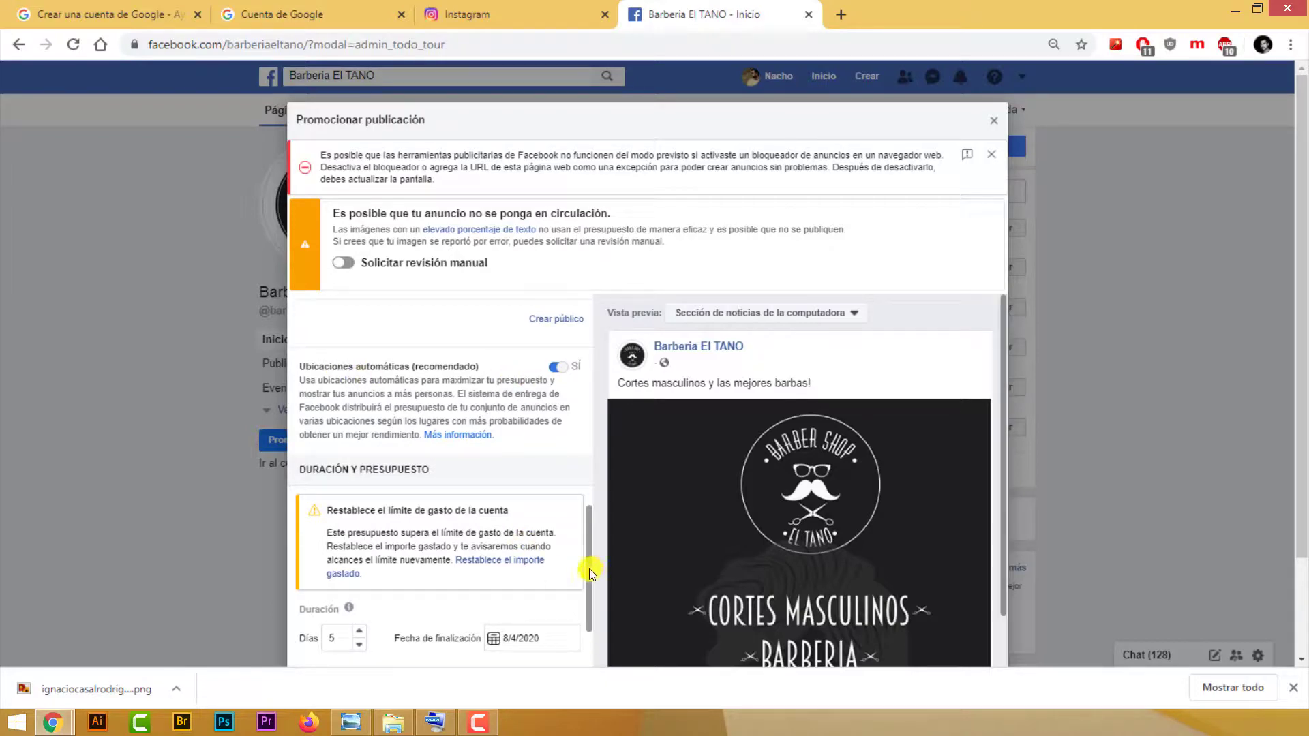
{"action": "left_click_drag", "start_coordinate": [588, 577], "coordinate": [586, 616]}
{"action": "scroll", "coordinate": [469, 498], "scroll_direction": "down", "scroll_amount": 1}
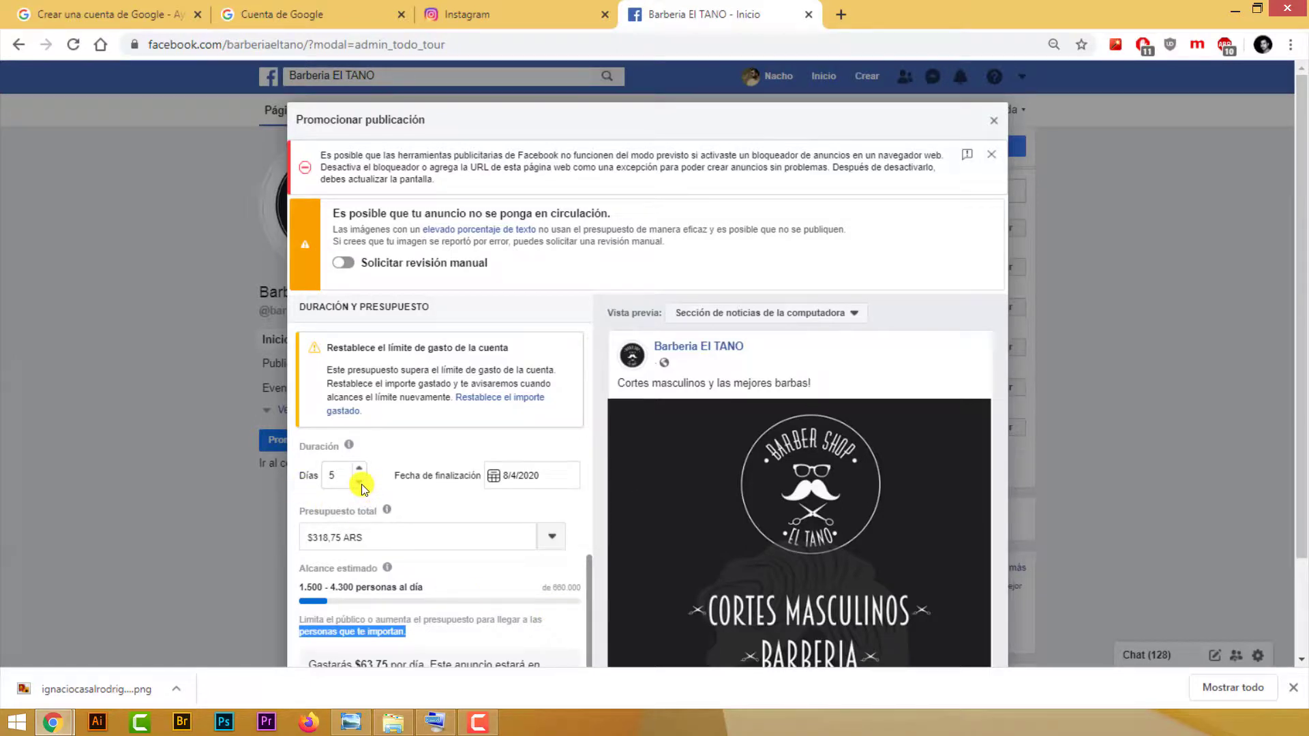
{"action": "left_click", "coordinate": [359, 485]}
{"action": "left_click", "coordinate": [359, 485]}
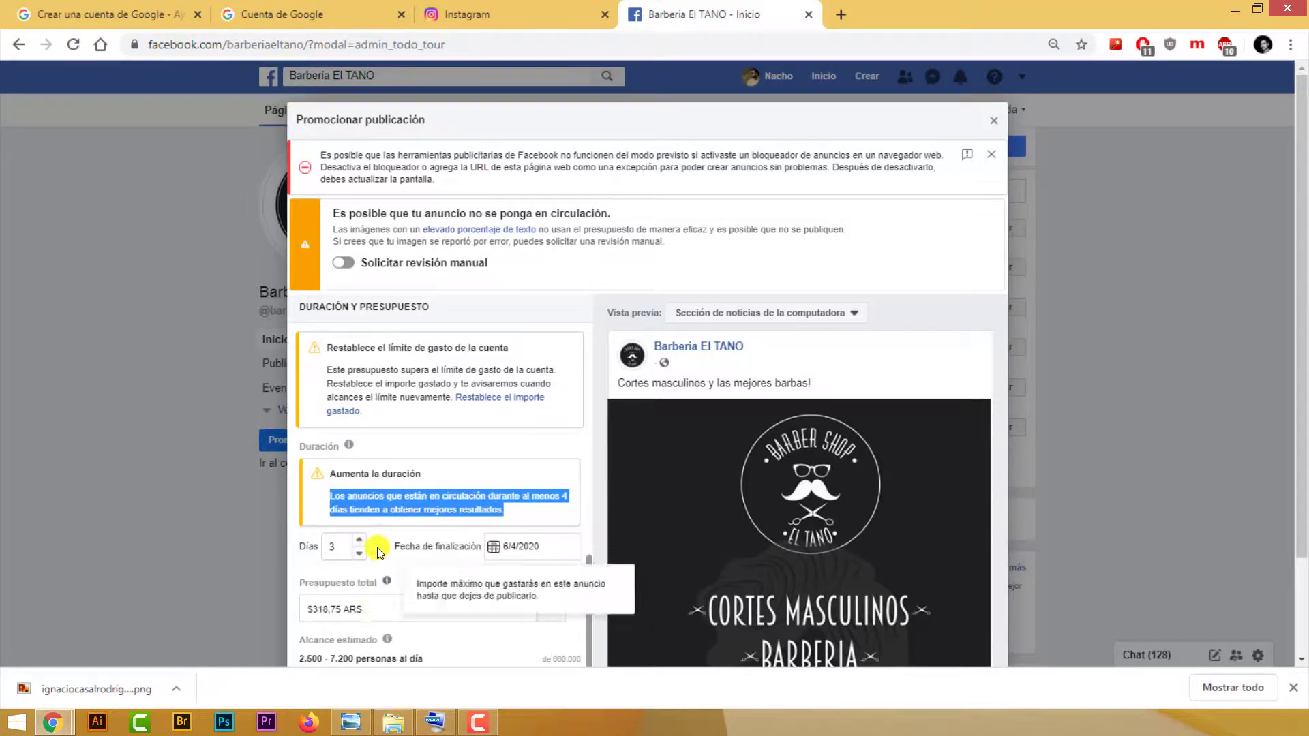
{"action": "left_click", "coordinate": [517, 547]}
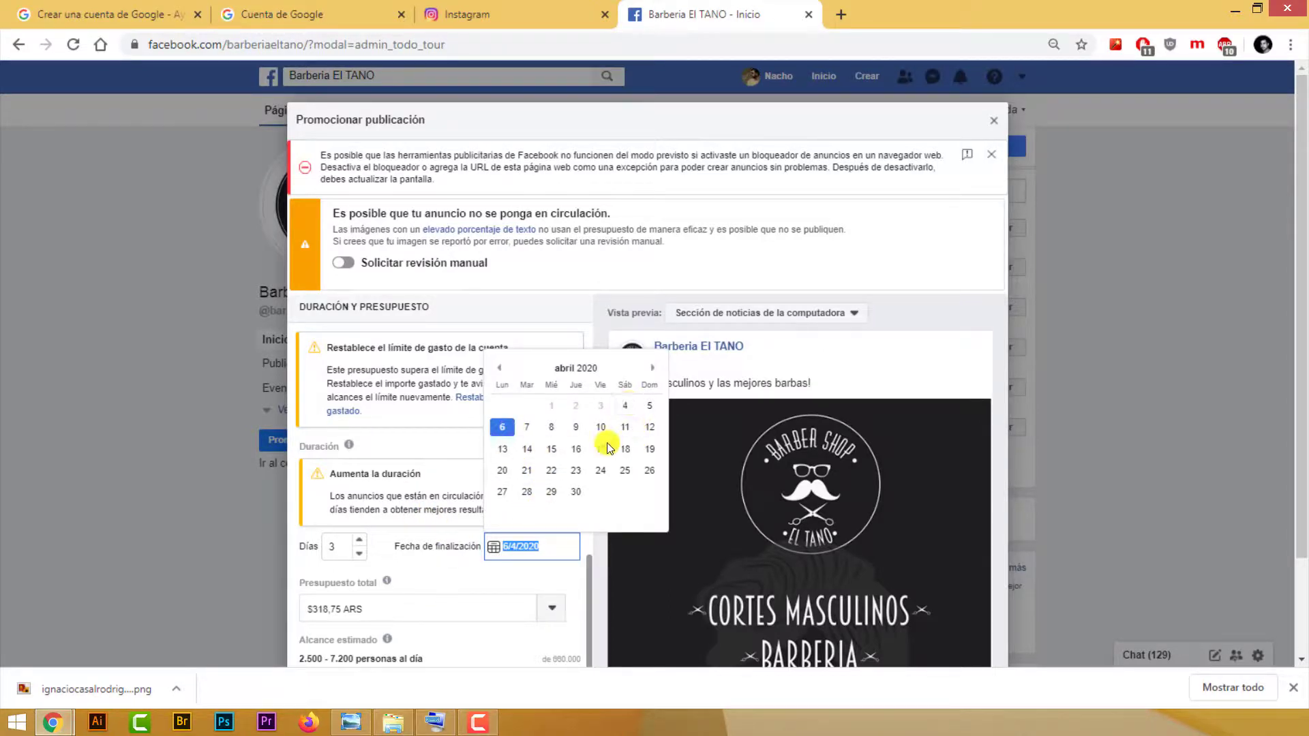
{"action": "left_click", "coordinate": [418, 459]}
Step: Select the current Presupuesto total amount, $318.75, to replace it
{"action": "left_click", "coordinate": [485, 612]}
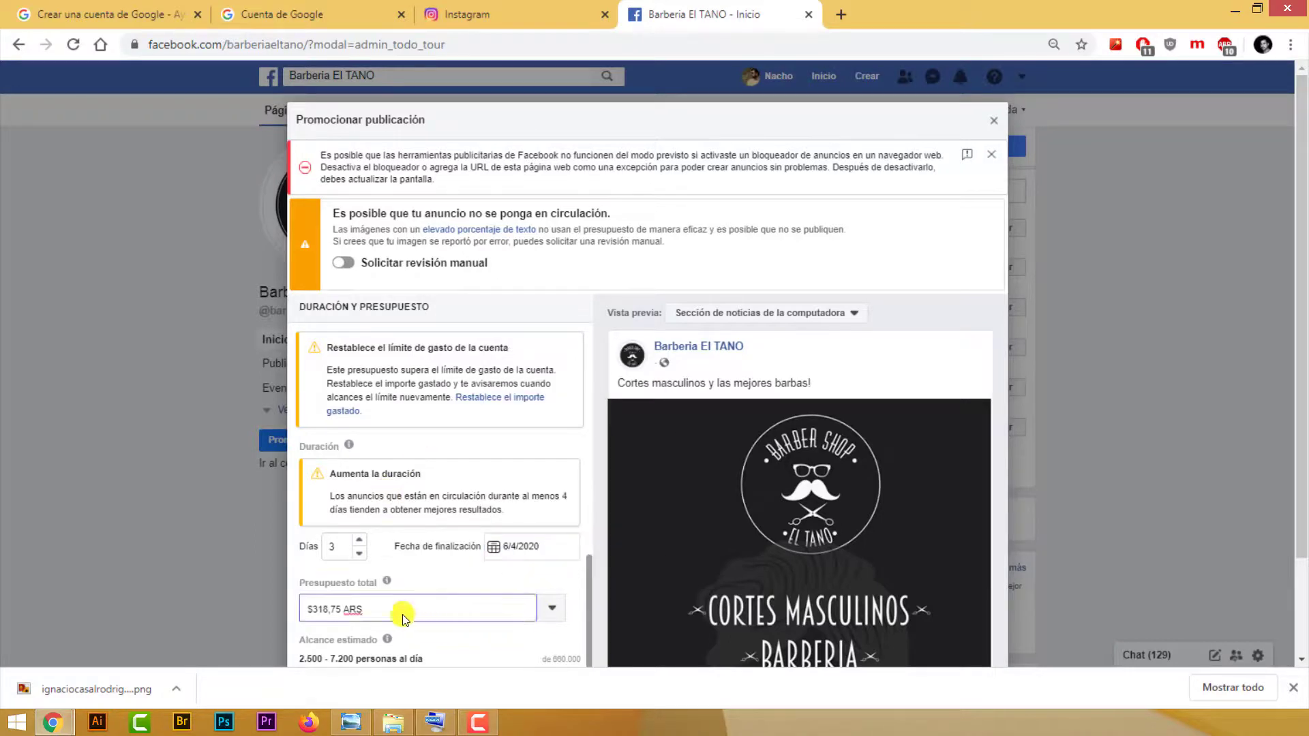
{"action": "left_click_drag", "start_coordinate": [367, 615], "coordinate": [283, 608]}
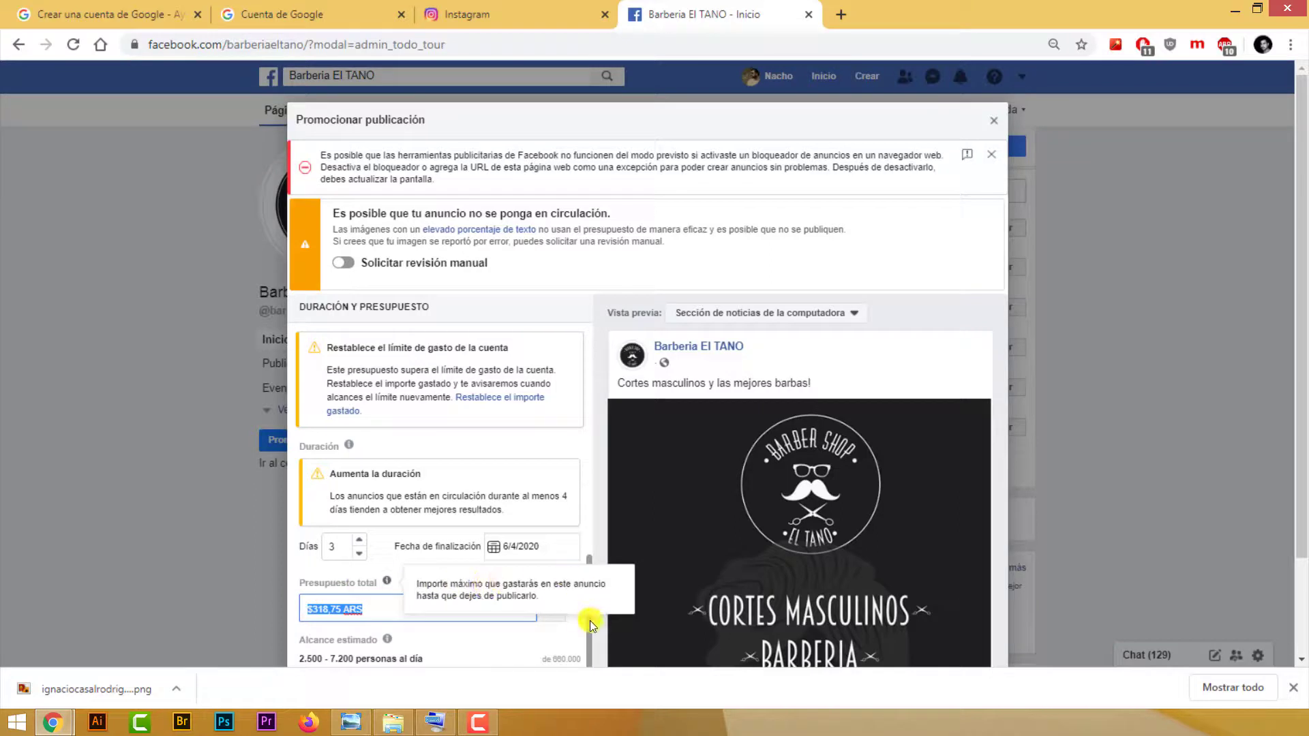
{"action": "scroll", "coordinate": [584, 637], "scroll_direction": "down", "scroll_amount": 3}
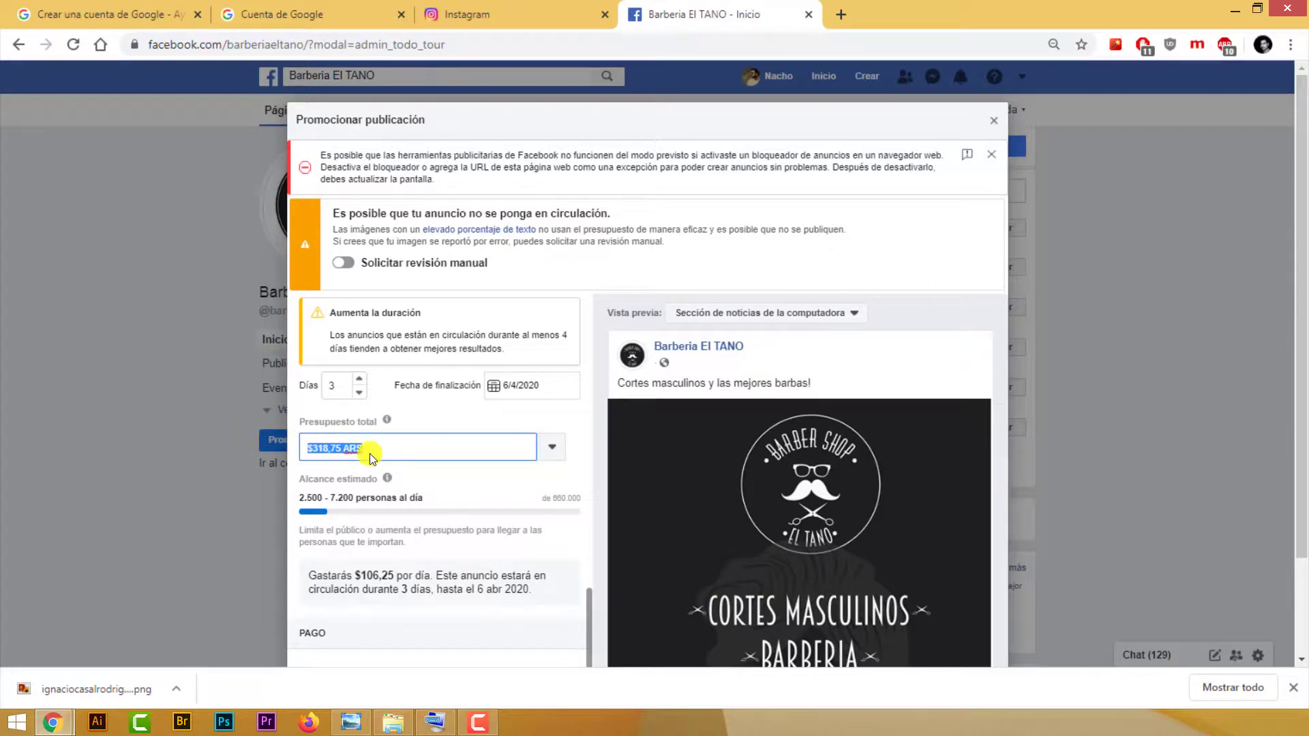
Step: Enter 4.100 as the total budget, about $1,366.66 daily over 3 days
{"action": "type", "text": "4.1"}
{"action": "type", "text": "00"}
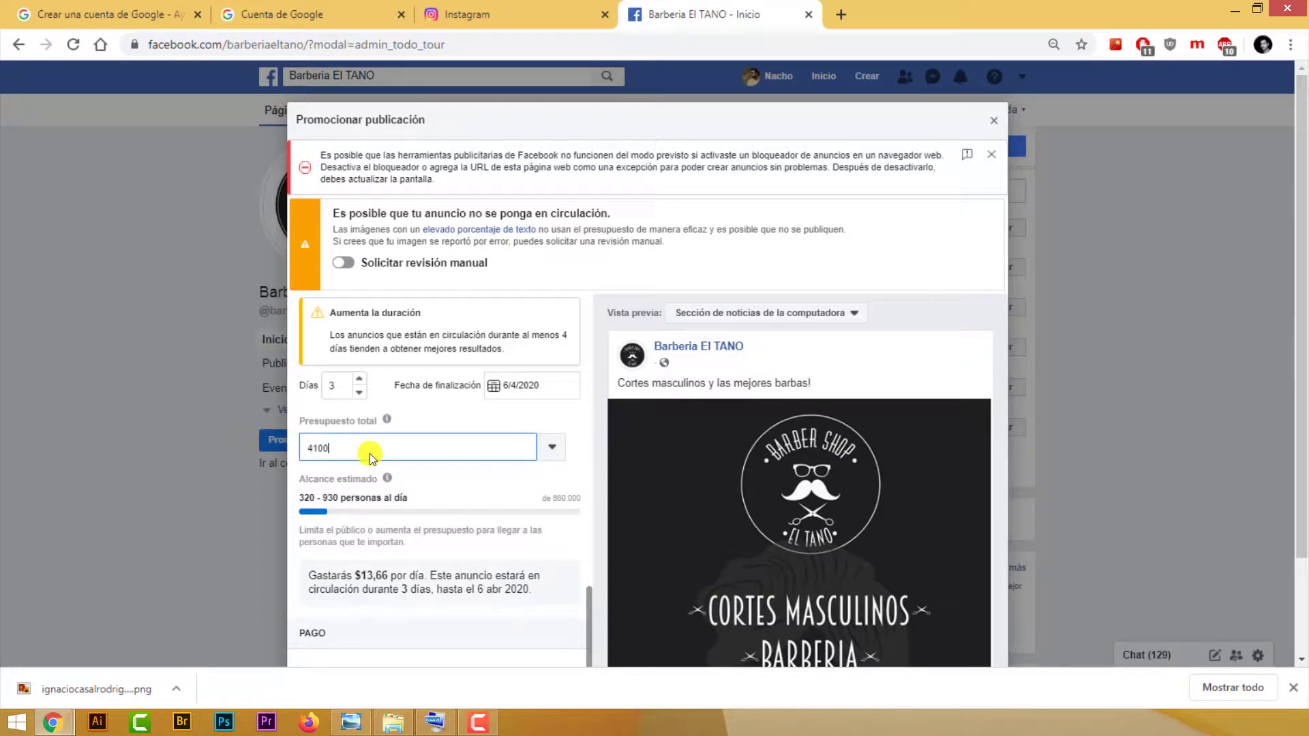
{"action": "left_click", "coordinate": [366, 389]}
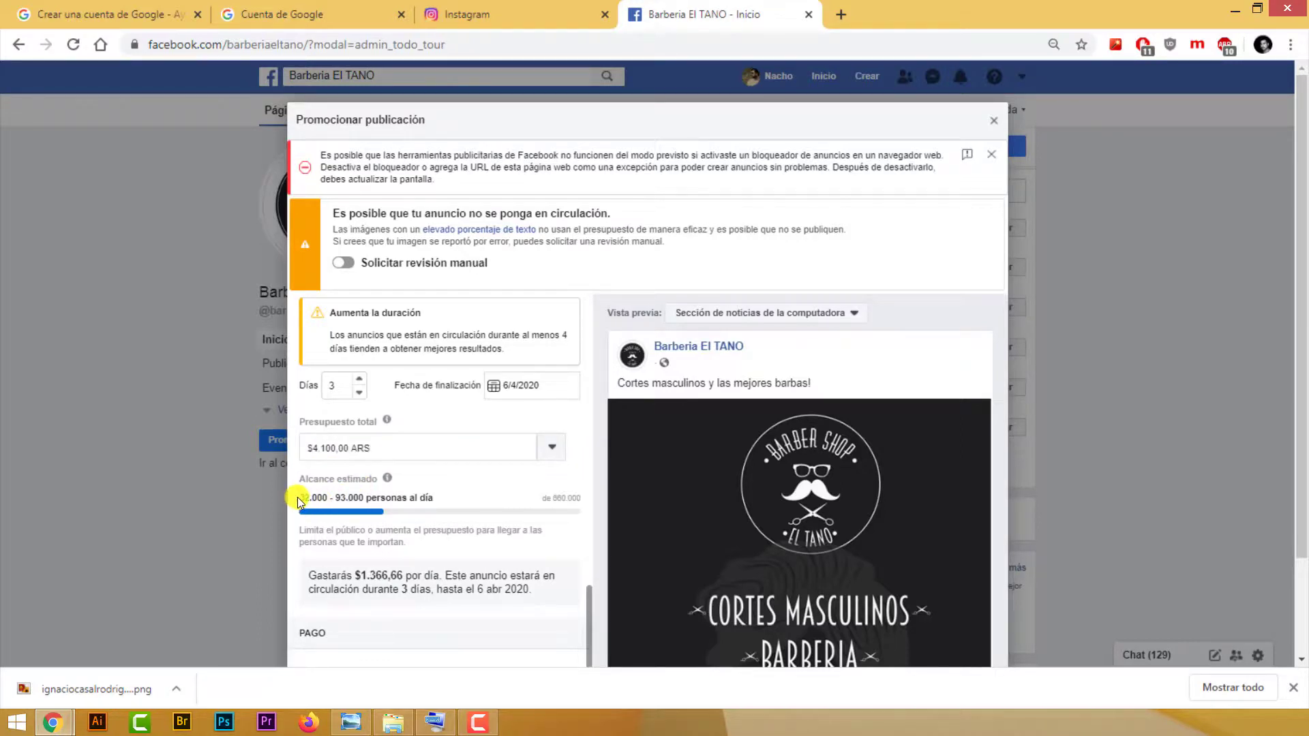
{"action": "left_click_drag", "start_coordinate": [330, 497], "coordinate": [439, 488]}
{"action": "left_click", "coordinate": [350, 381]}
{"action": "left_click_drag", "start_coordinate": [1005, 378], "coordinate": [1000, 444]}
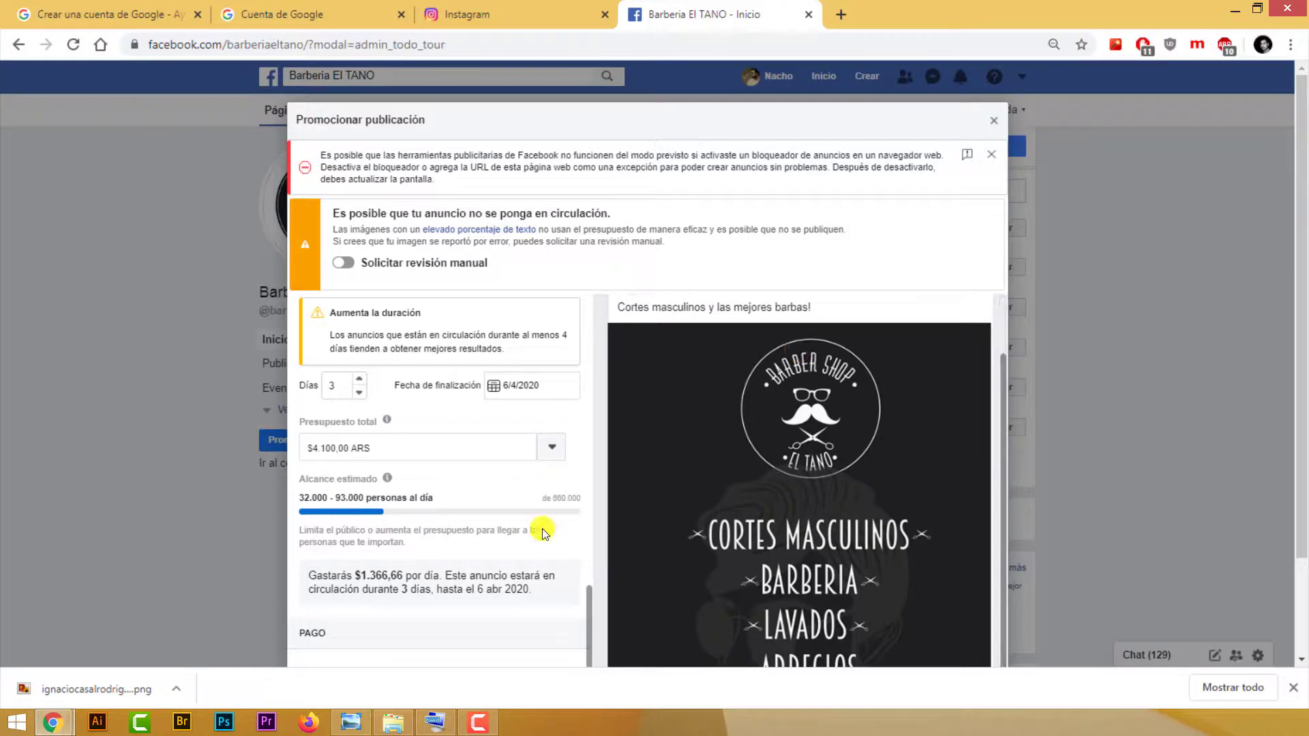
{"action": "scroll", "coordinate": [1046, 221], "scroll_direction": "down", "scroll_amount": 2}
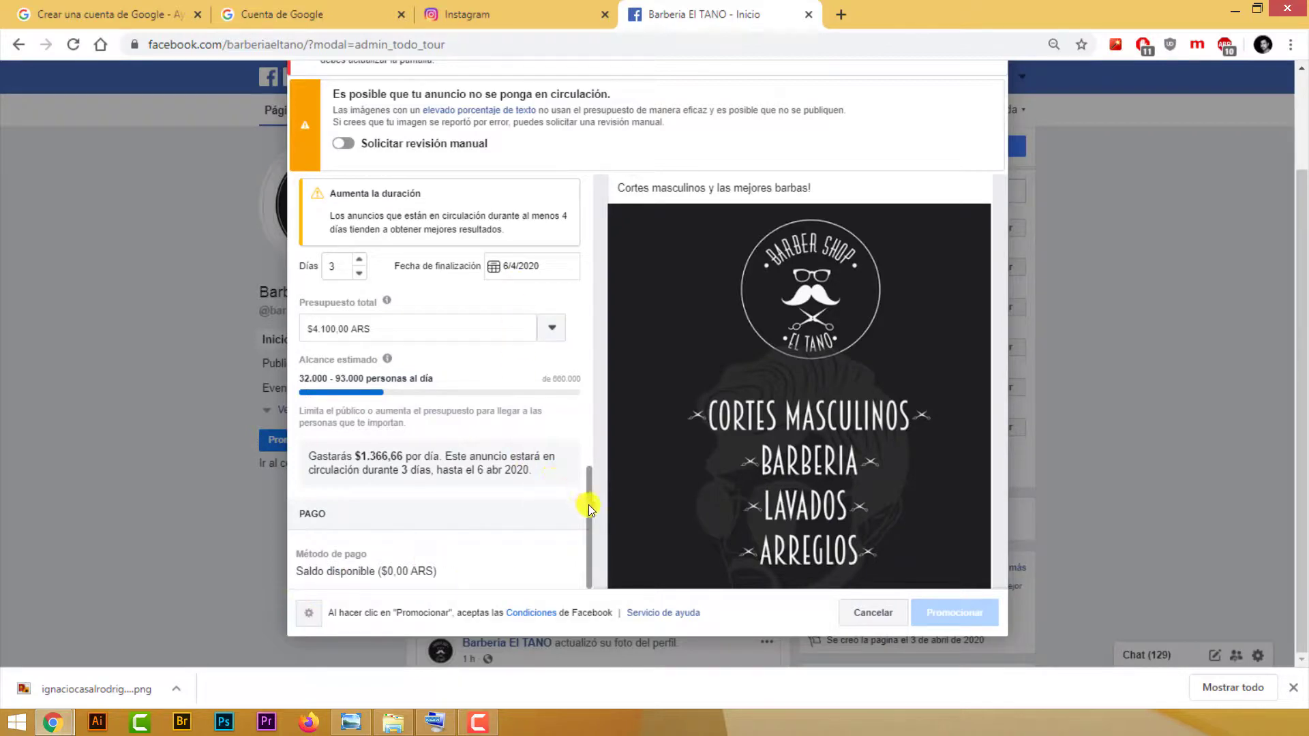
{"action": "left_click_drag", "start_coordinate": [590, 451], "coordinate": [630, 150]}
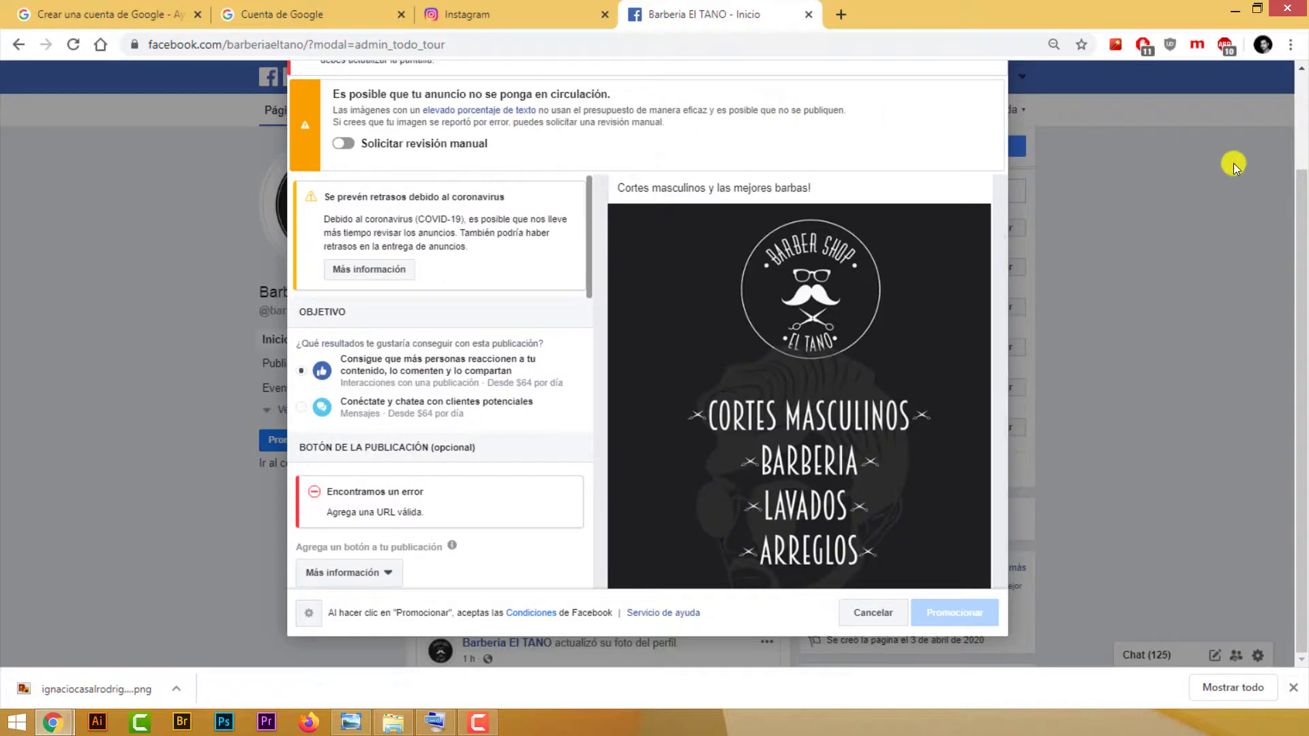
{"action": "scroll", "coordinate": [1297, 291], "scroll_direction": "up", "scroll_amount": 2}
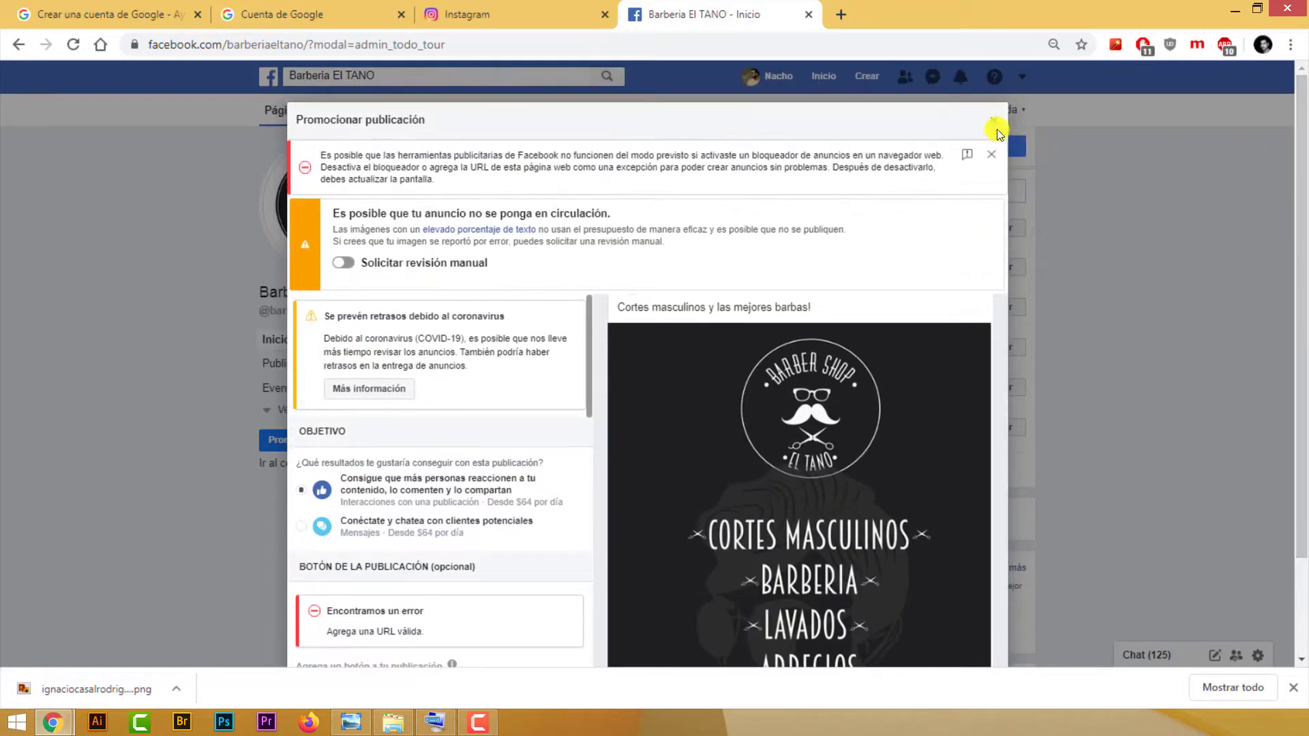
Step: Close the Promocionar publicación dialog and confirm Cancelar anuncio to discard the ad
{"action": "left_click", "coordinate": [793, 96]}
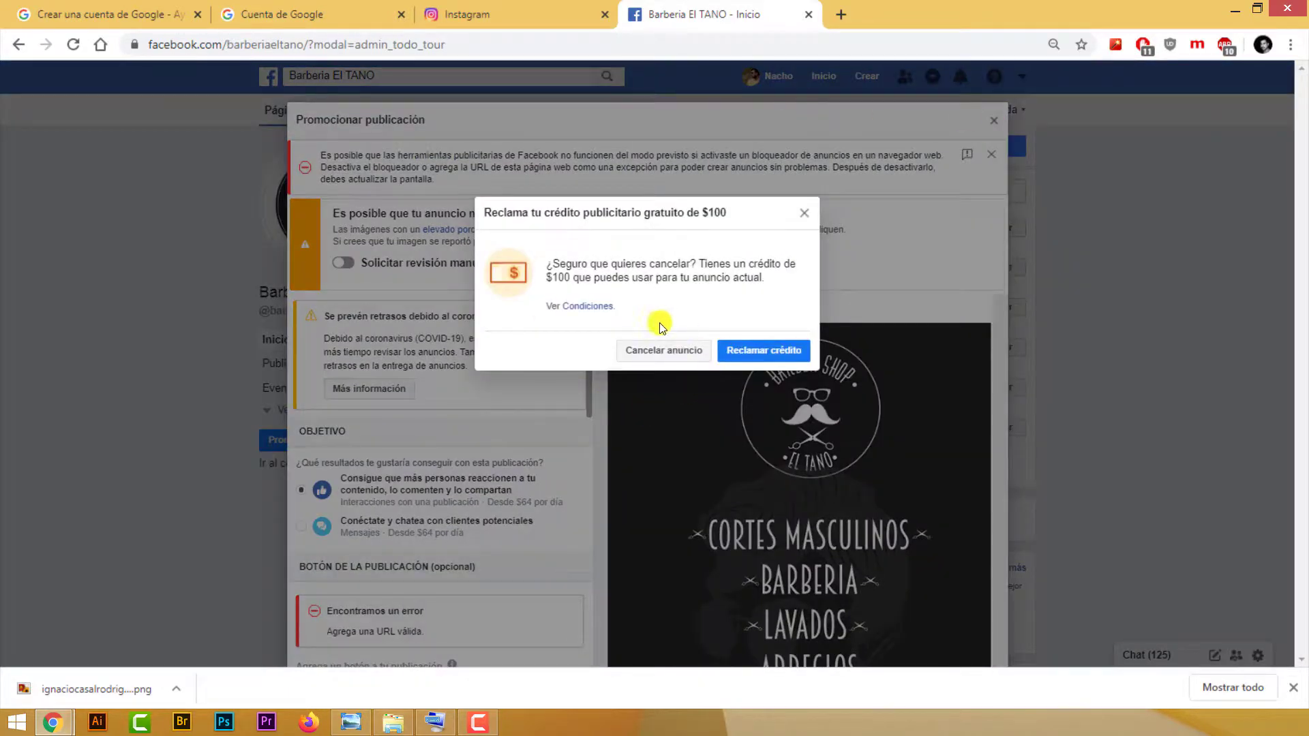
{"action": "left_click", "coordinate": [666, 350]}
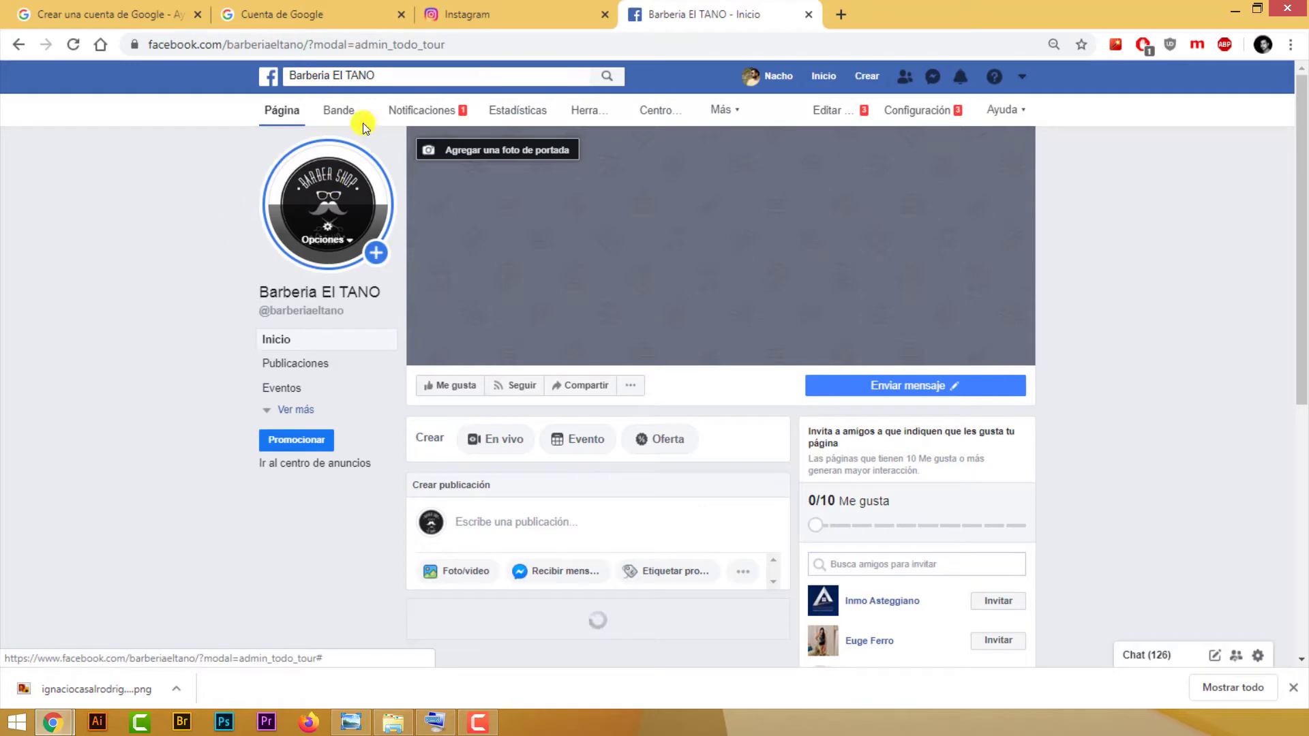
{"action": "left_click", "coordinate": [332, 145]}
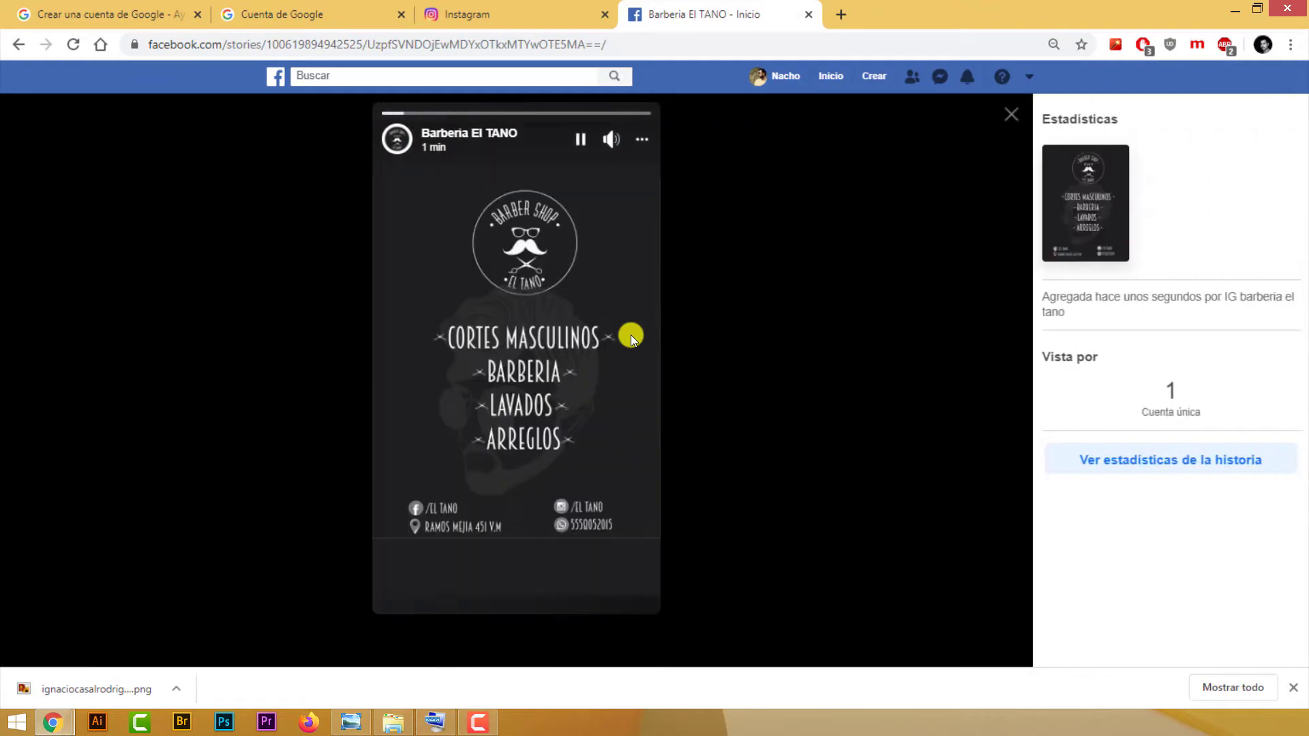
{"action": "left_click", "coordinate": [621, 395]}
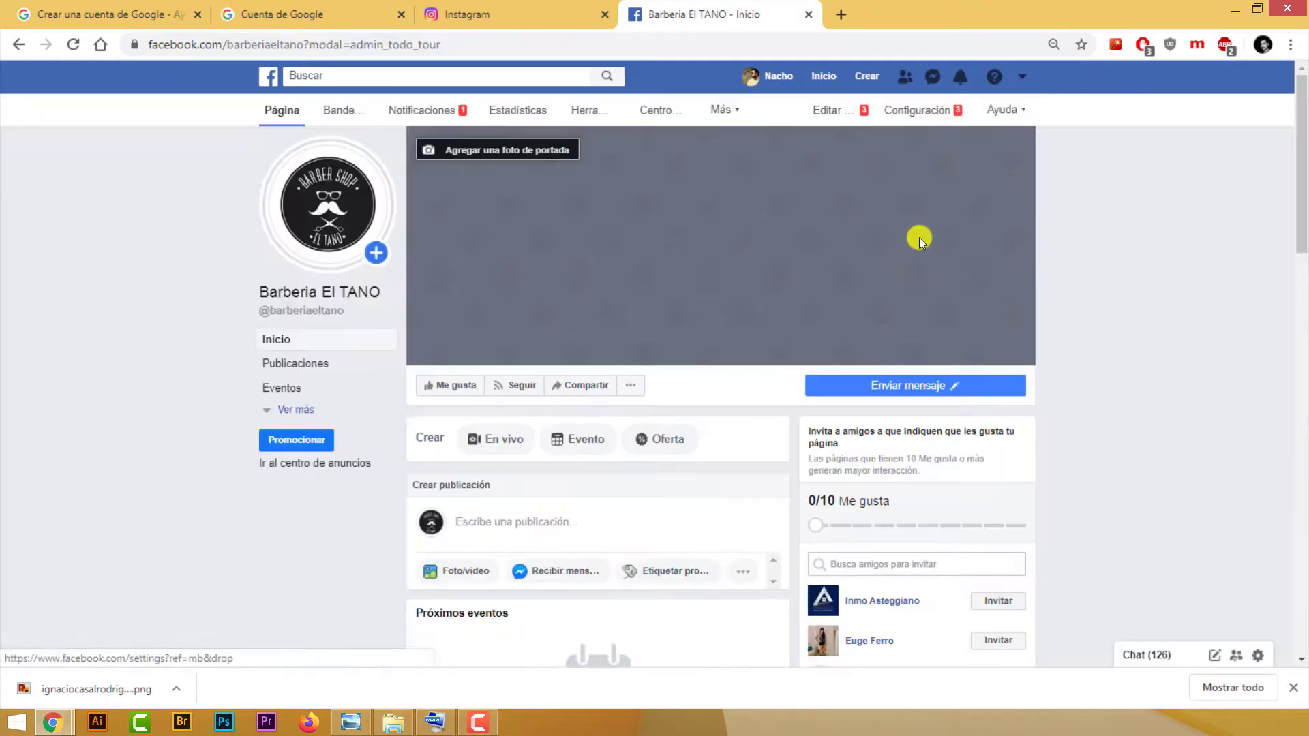